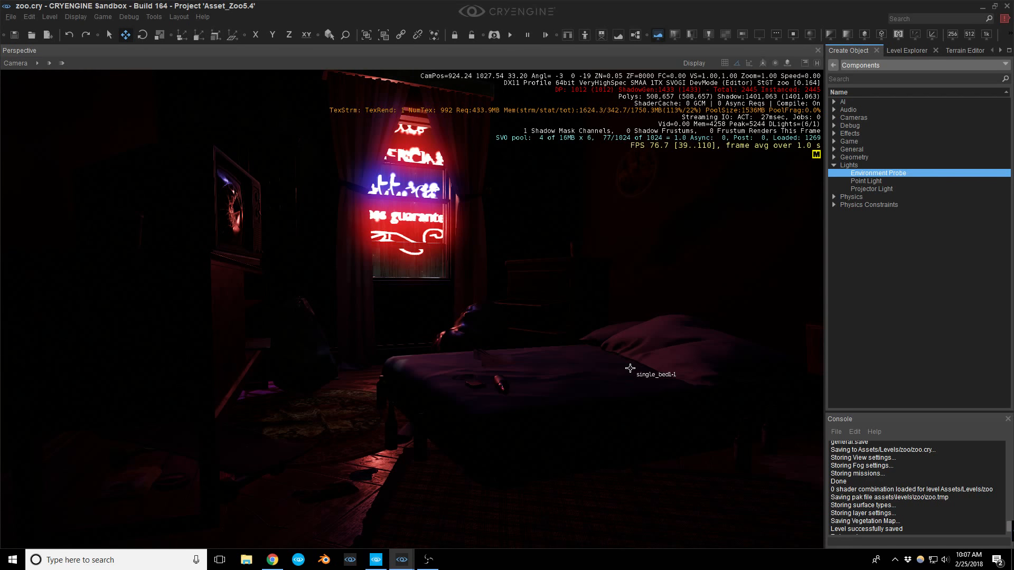
Save the zoo level and open the recent level lighting_stream2.cry.
right_click(630, 368)
right_click_drag(552, 319, 559, 316)
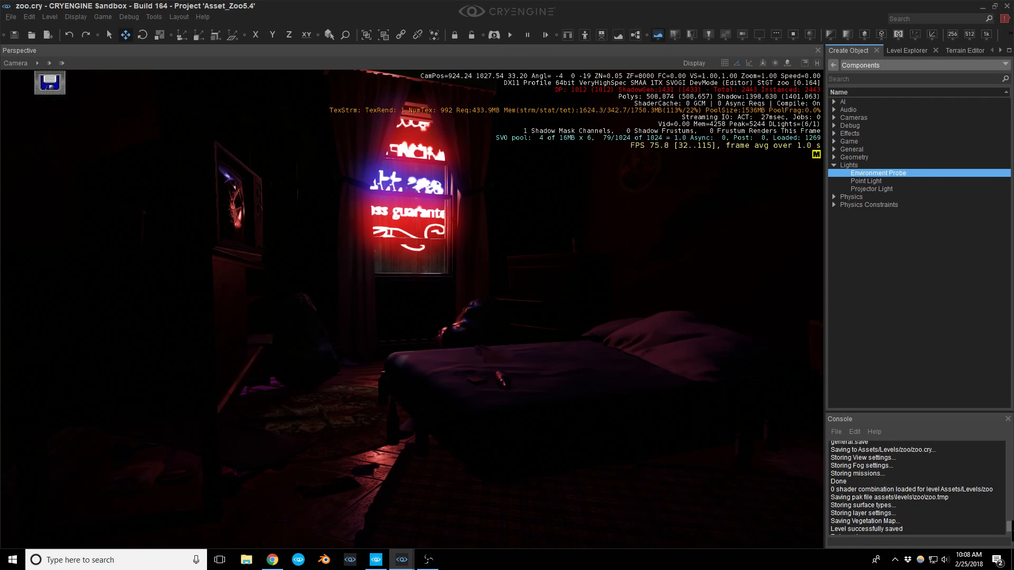
key("ctrl+s")
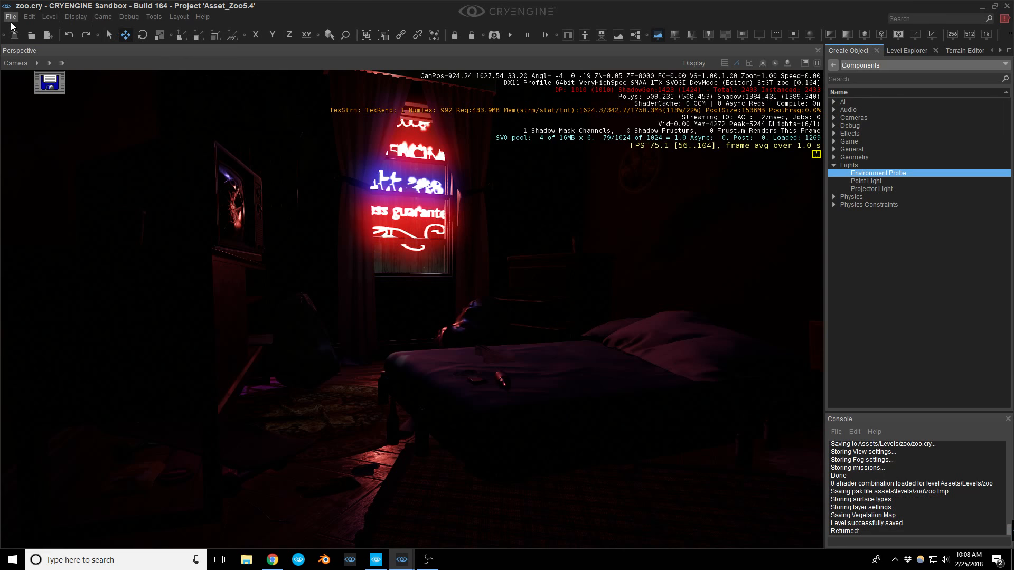
left_click(11, 16)
mouse_move(112, 116)
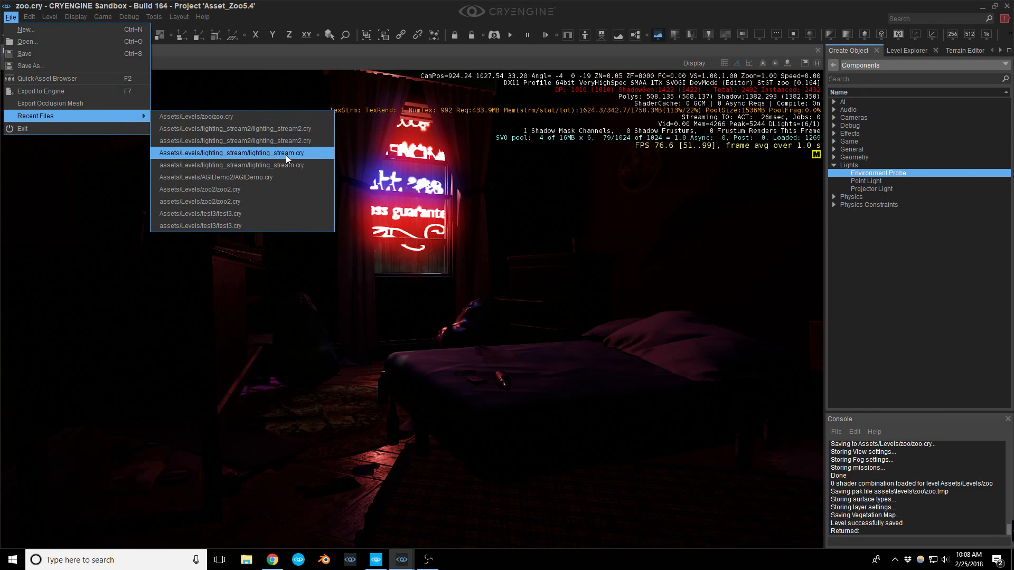
left_click(267, 130)
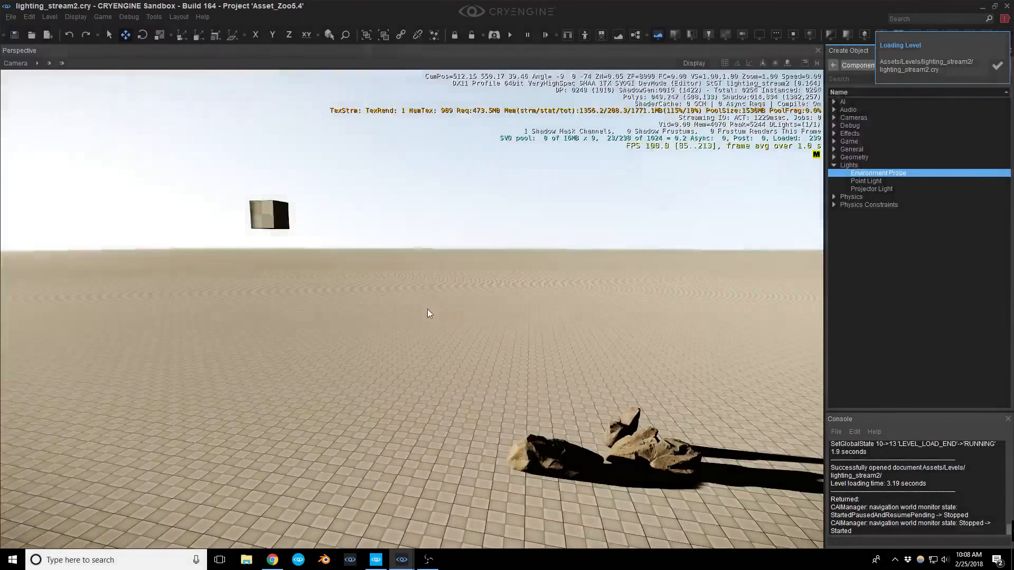
Fly the camera through the level to examine the red box with window openings from outside.
right_click_drag(427, 313, 621, 378)
key("w")
key("w")
key("a")
scroll(654, 315, "down", 1)
key("w")
scroll(657, 314, "up", 1)
key("w")
key("s")
key("d")
key("d")
key("a")
key("a")
key("a")
key("s")
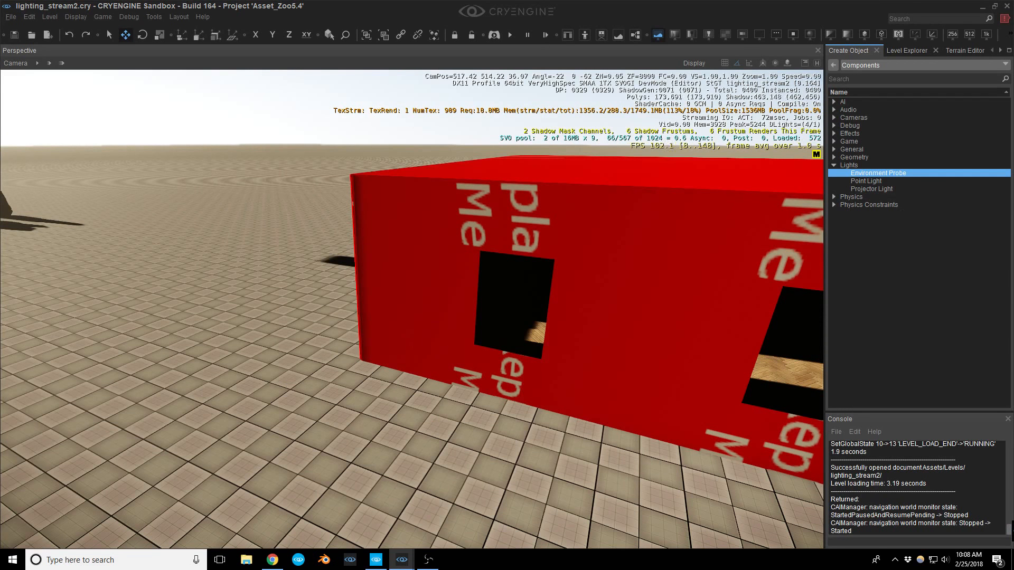
Bring the Environment Editor into view and move the time of day to about 0.2 for the lighting_stream2.xml preset.
left_click_drag(1013, 111, 524, 158)
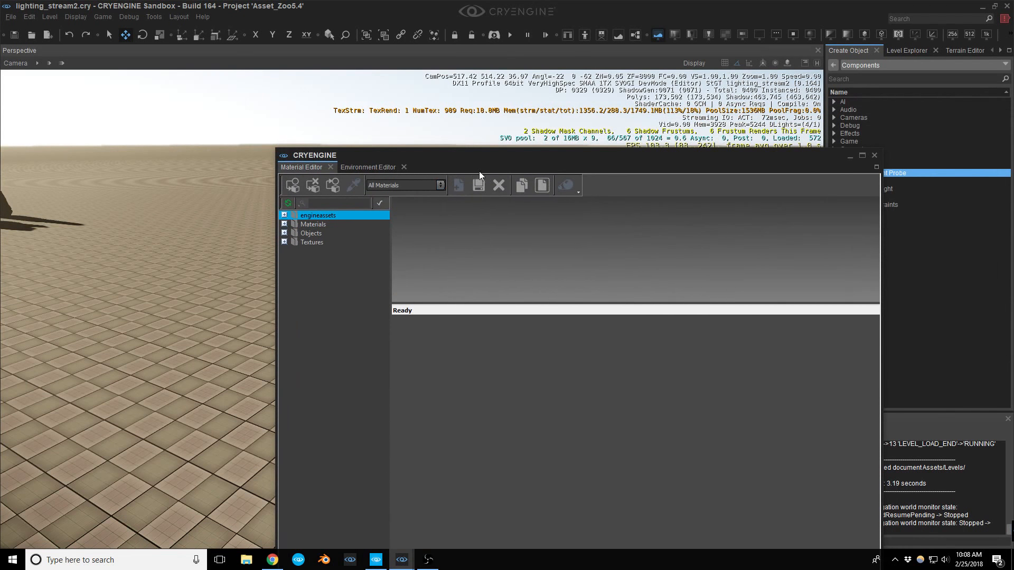
left_click_drag(445, 169, 612, 262)
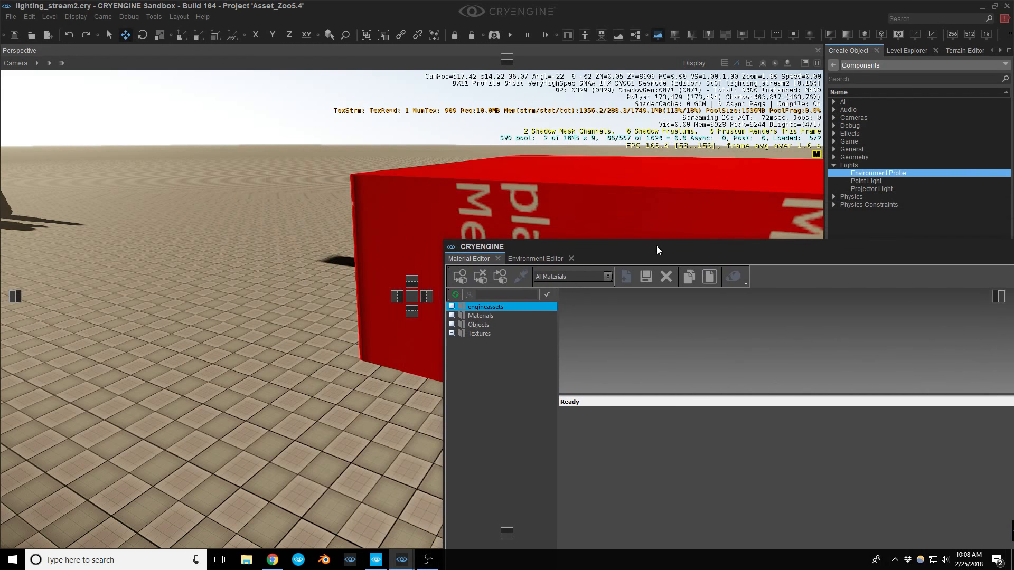
left_click(533, 258)
left_click_drag(787, 322, 761, 321)
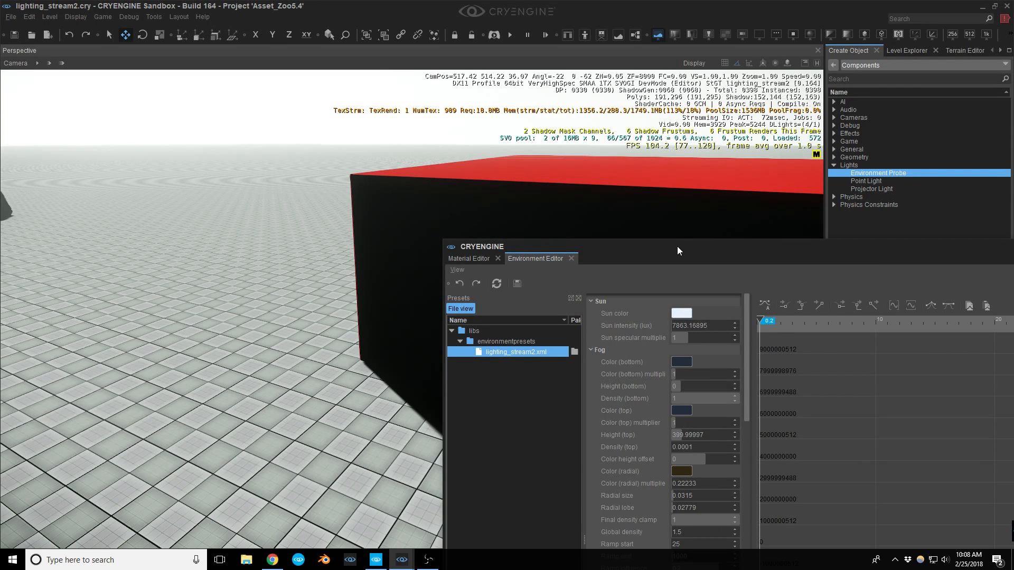
left_click_drag(681, 253, 583, 161)
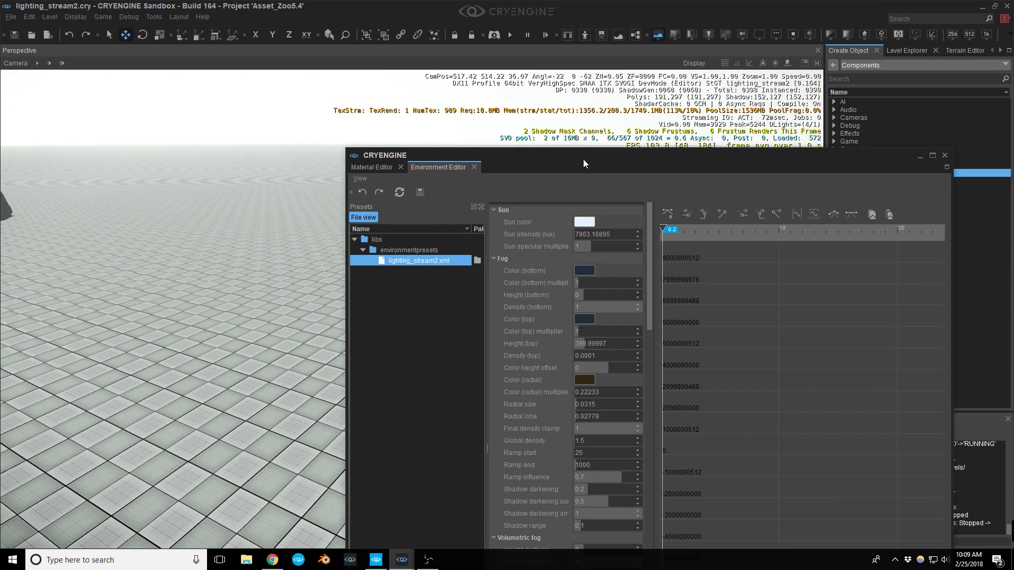
Set the sun intensity to 10 lux and check the sky and ground in the viewport.
left_click(620, 235)
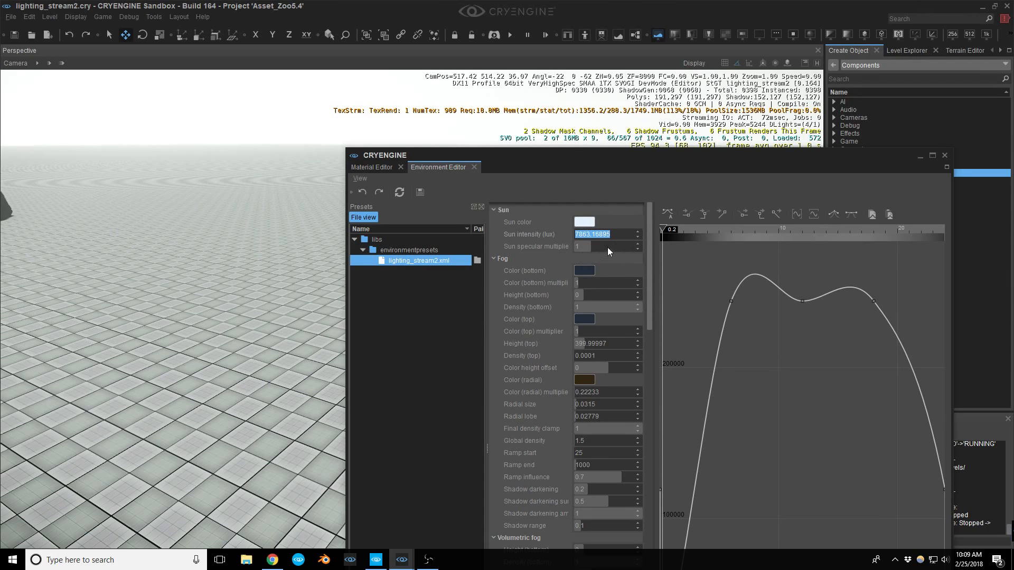
type("10")
key("Return")
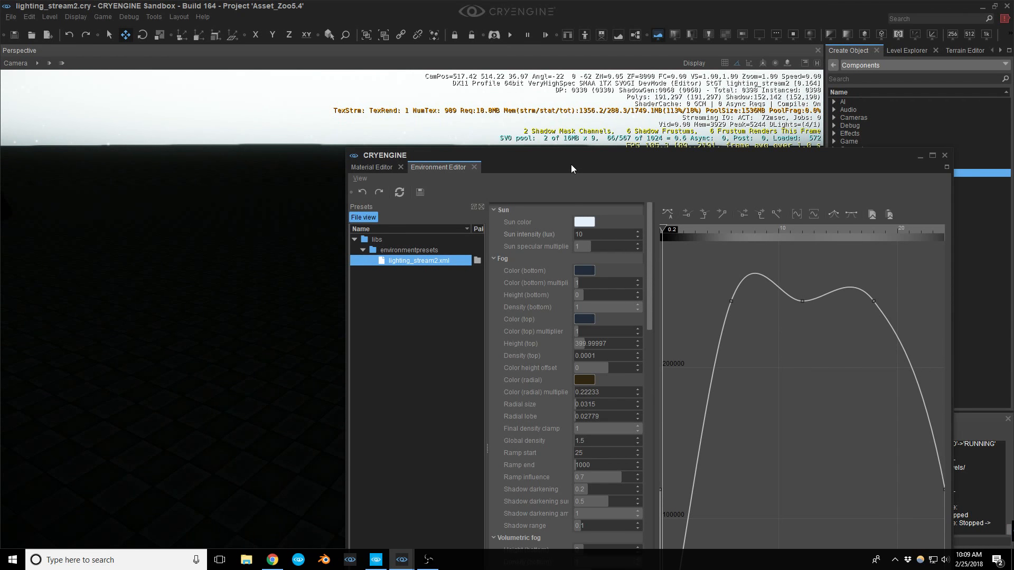
left_click_drag(541, 155, 1013, 178)
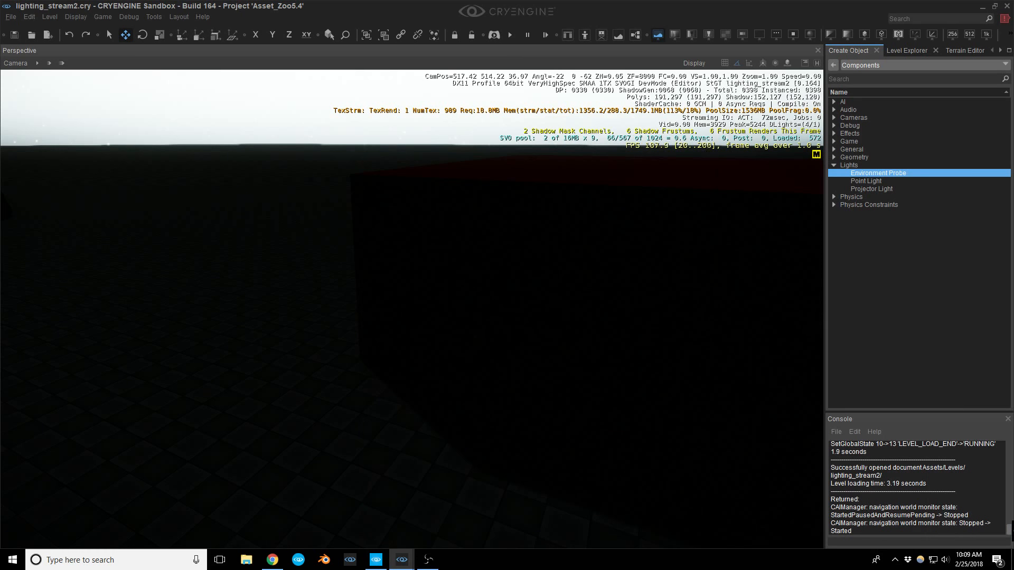
right_click_drag(549, 242, 689, 229)
right_click_drag(419, 191, 204, 219)
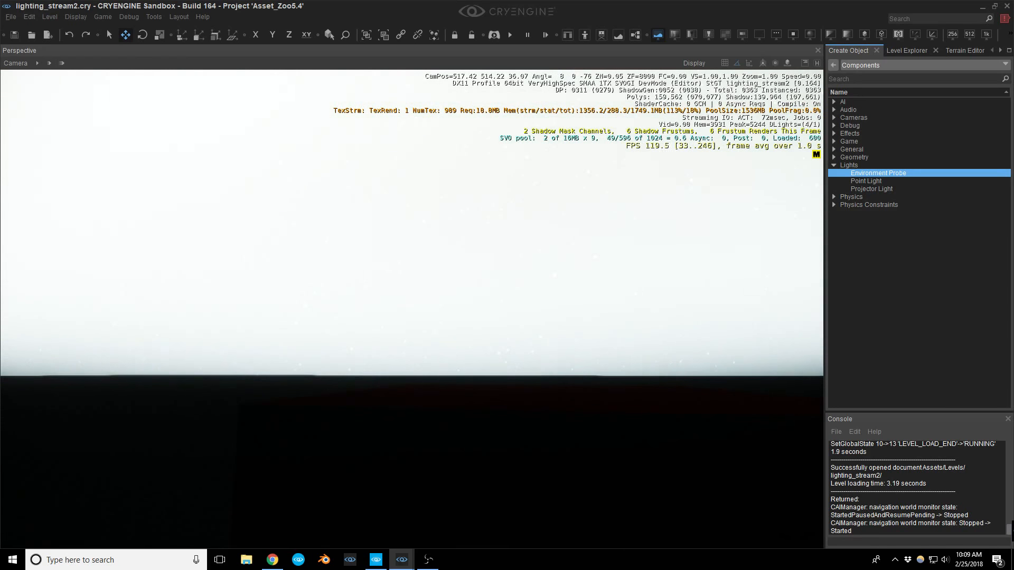
Set the volumetric fog's top density and global density to 0 in the Environment Editor.
left_click_drag(1013, 201, 471, 167)
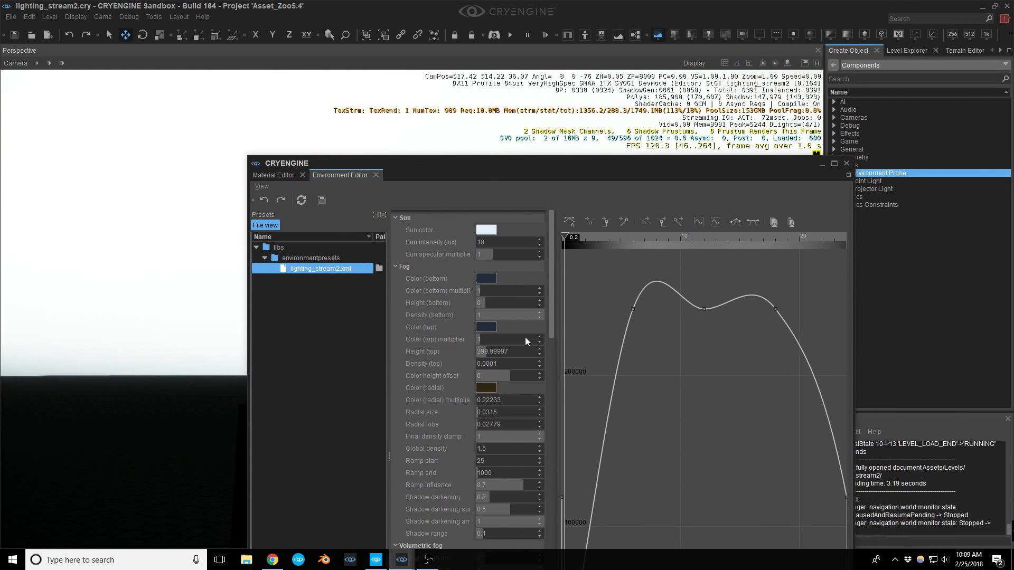
scroll(524, 337, "down", 5)
scroll(518, 350, "down", 2)
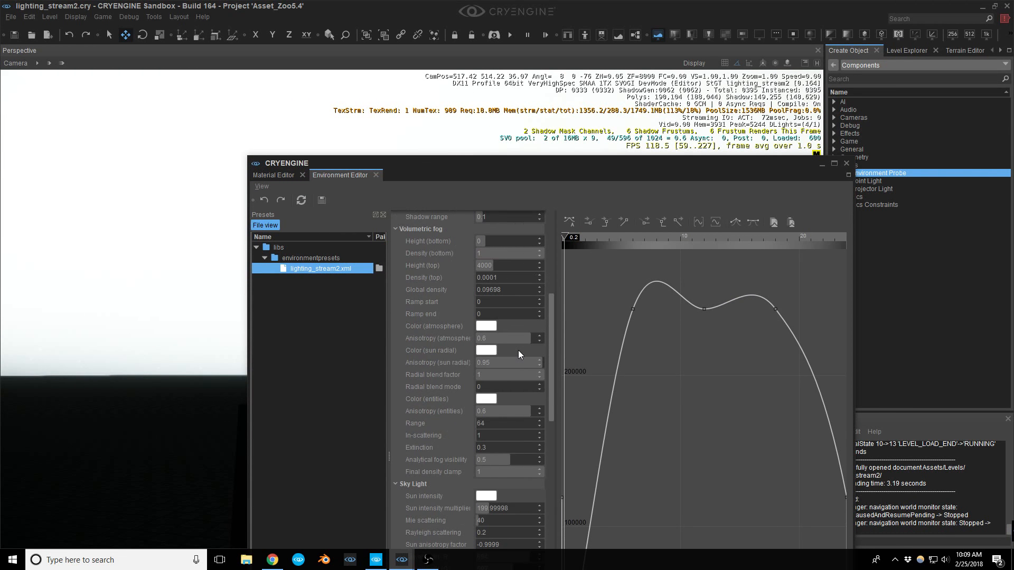
scroll(530, 357, "up", 10)
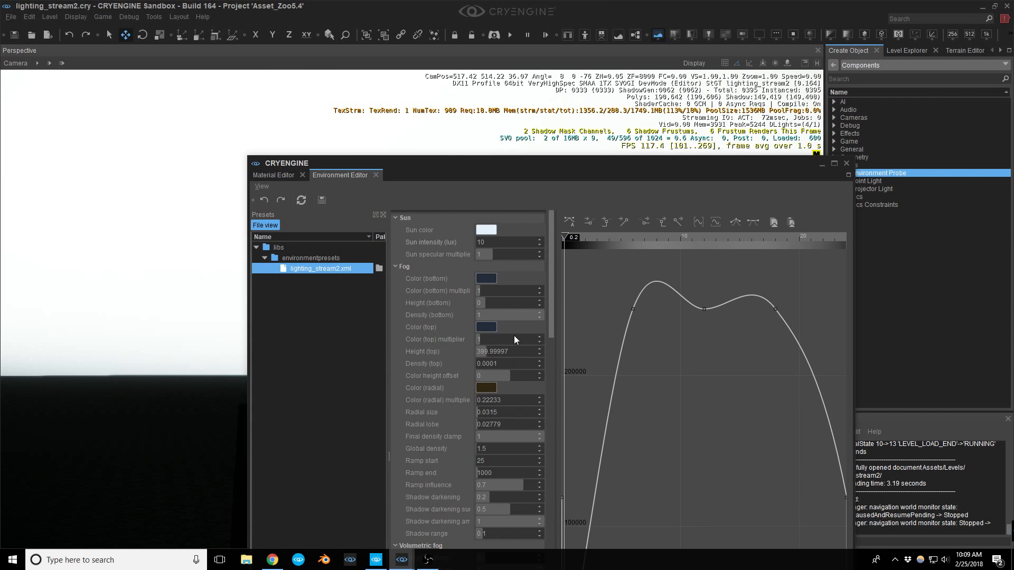
left_click_drag(492, 364, 482, 365)
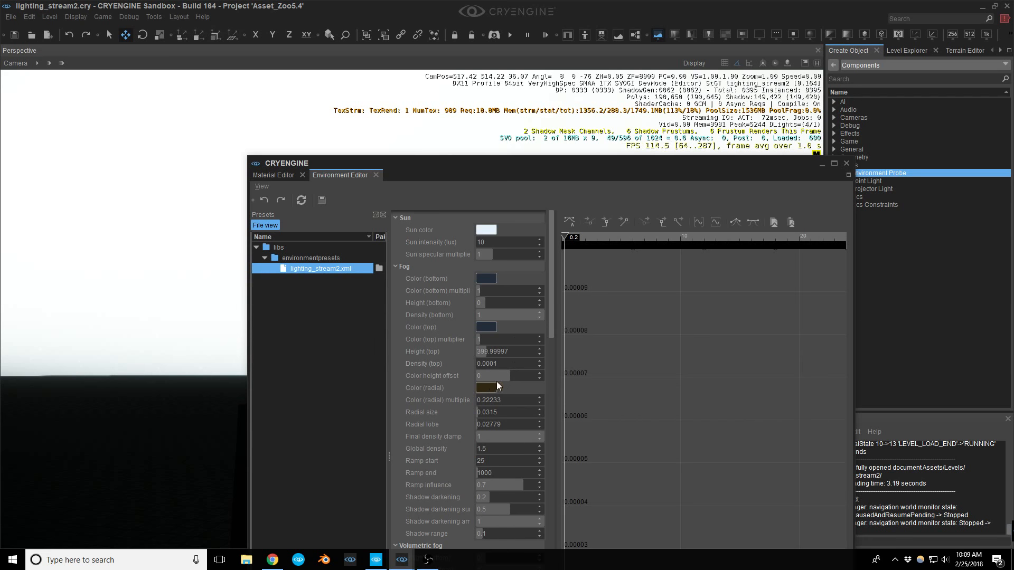
scroll(498, 362, "down", 5)
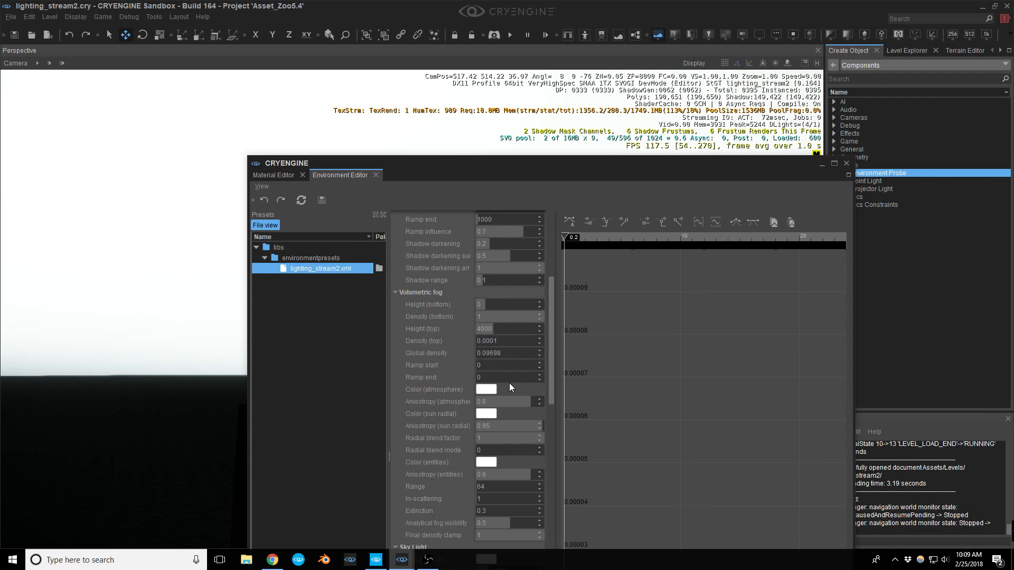
left_click_drag(487, 351, 478, 353)
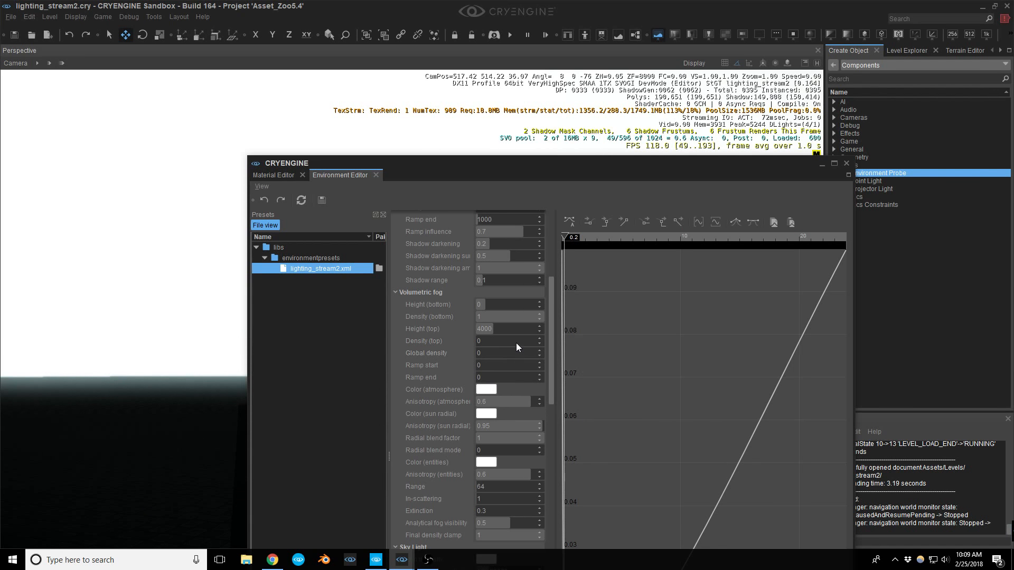
Darken the volumetric fog's atmosphere color to dark grey and set its sun radial color to #181818.
left_click(486, 387)
left_click_drag(523, 275, 525, 282)
left_click(601, 199)
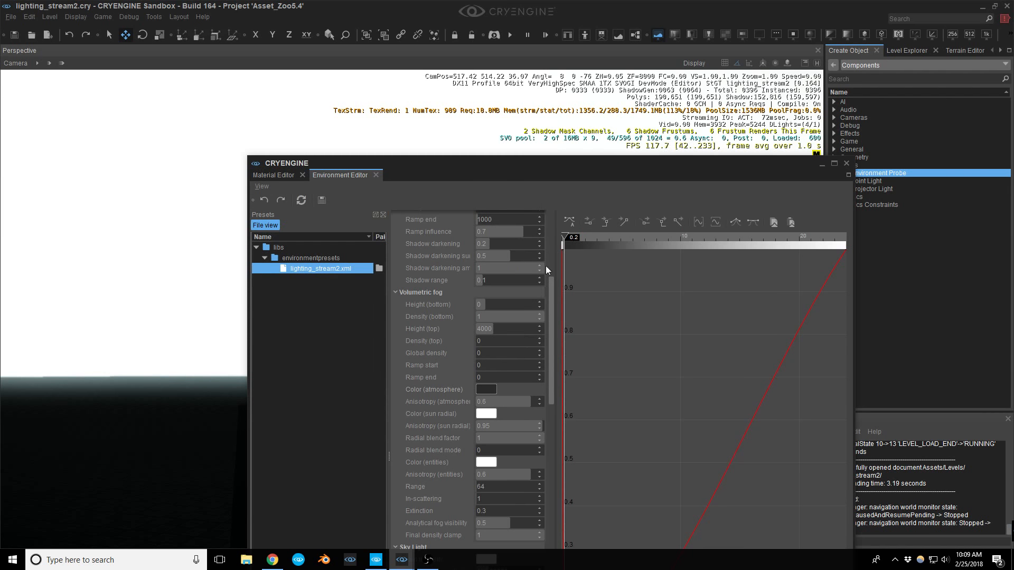
left_click(487, 414)
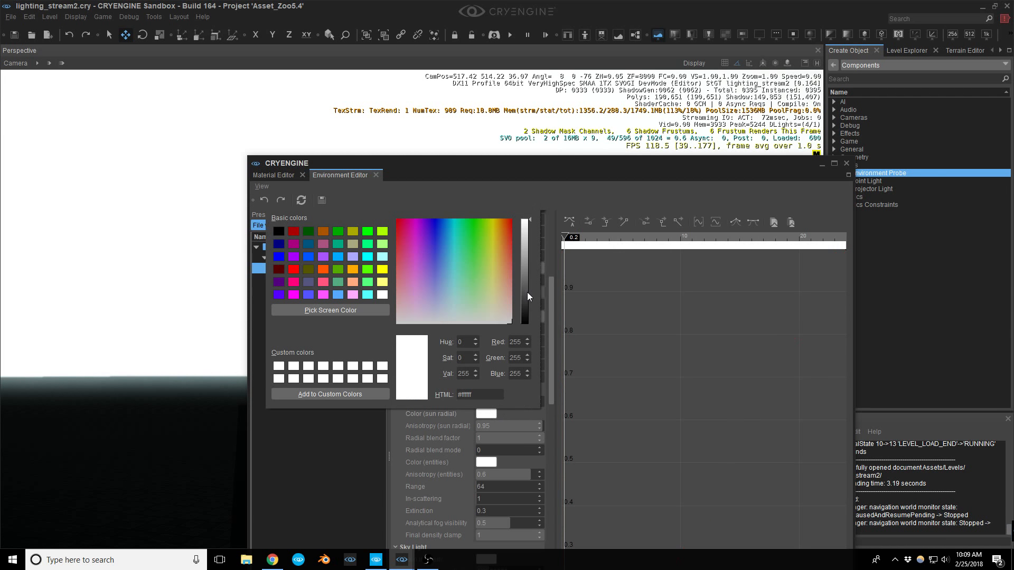
left_click_drag(528, 294, 525, 314)
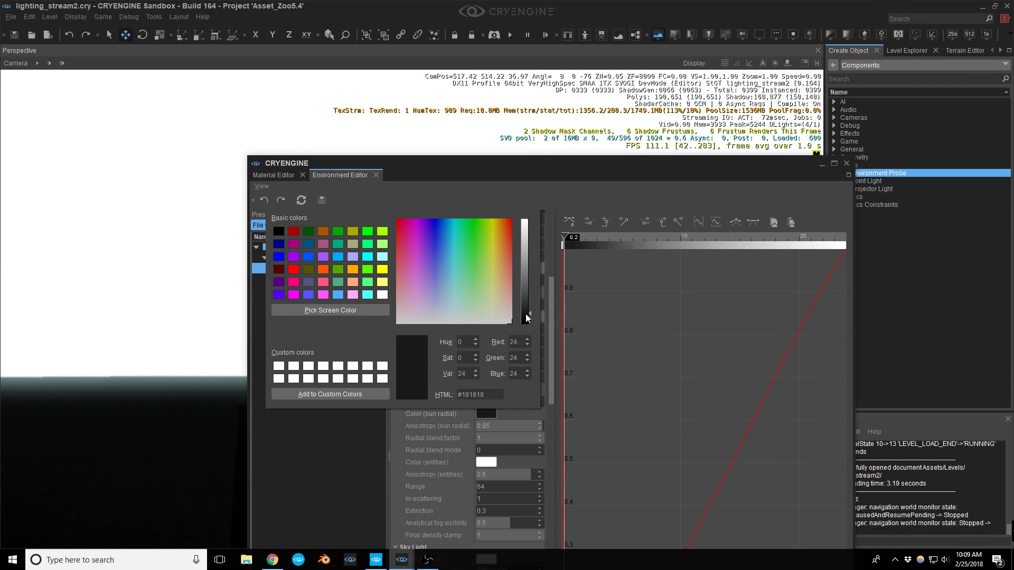
left_click(618, 201)
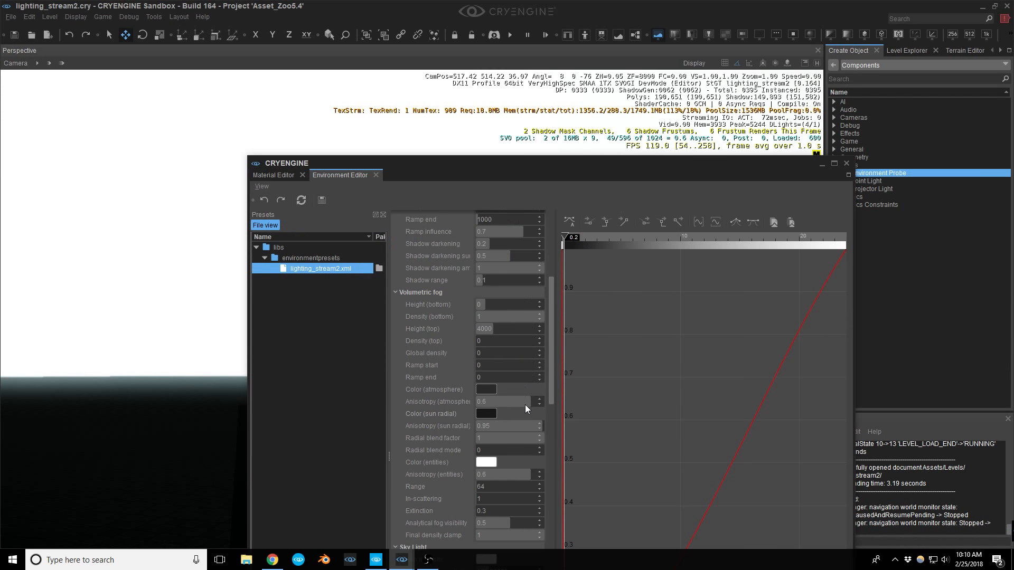
Darken the Sky Light sun intensity color from white to dark grey.
scroll(525, 404, "down", 4)
scroll(514, 425, "down", 4)
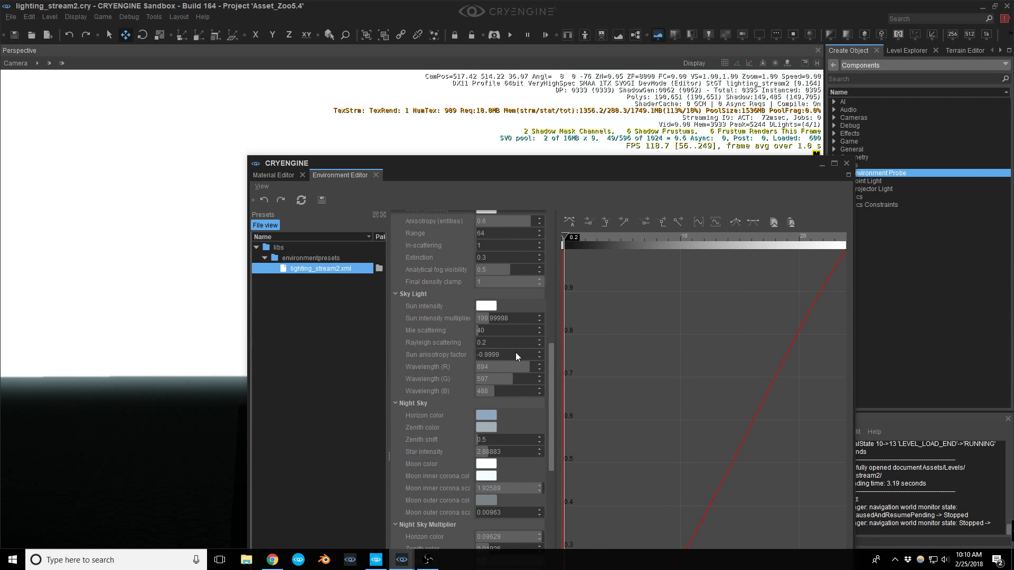
left_click(486, 306)
left_click_drag(530, 342, 525, 405)
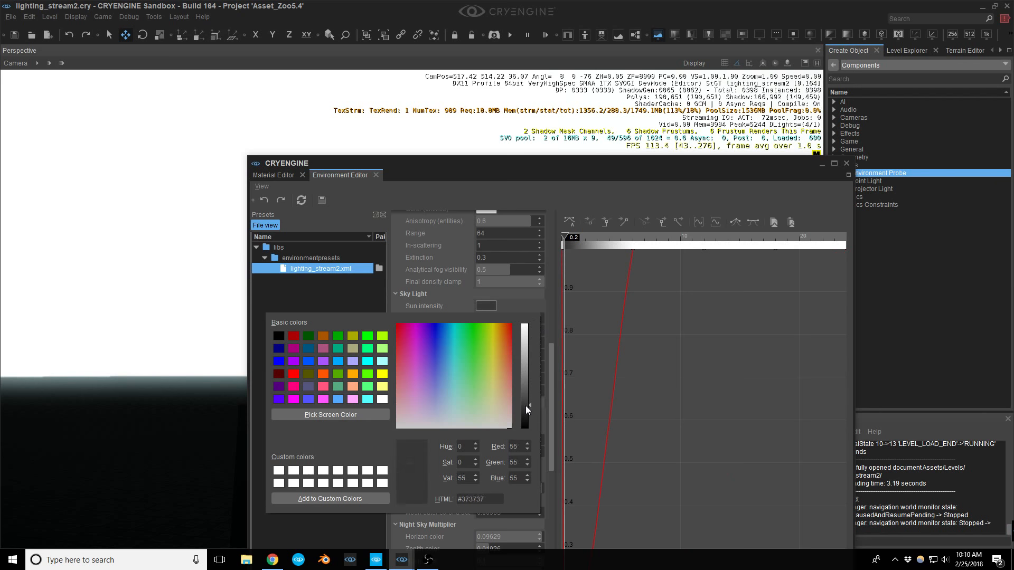
left_click(527, 305)
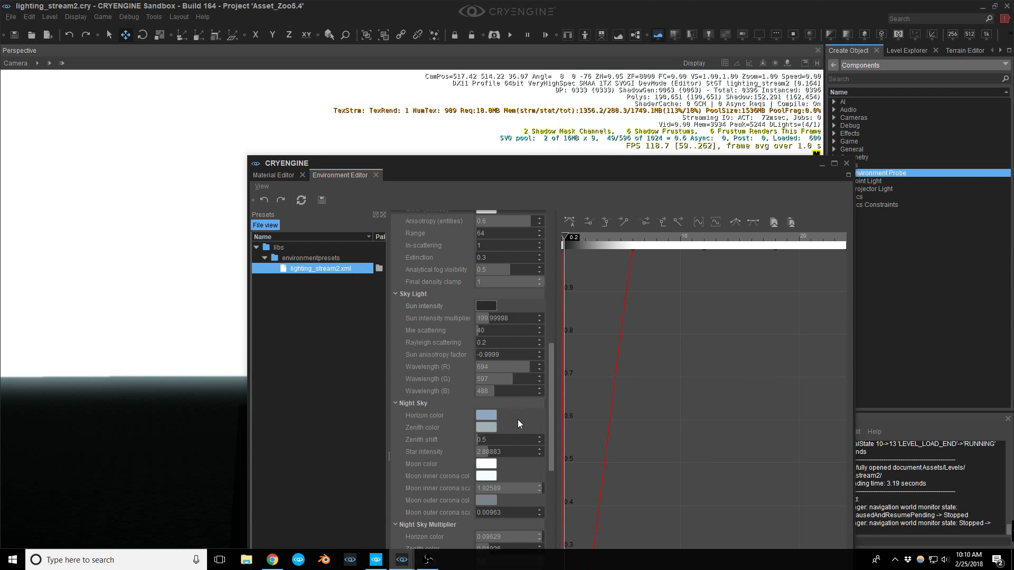
Look through the remaining environment settings and open the dialog for adding an existing environment preset.
scroll(517, 423, "down", 6)
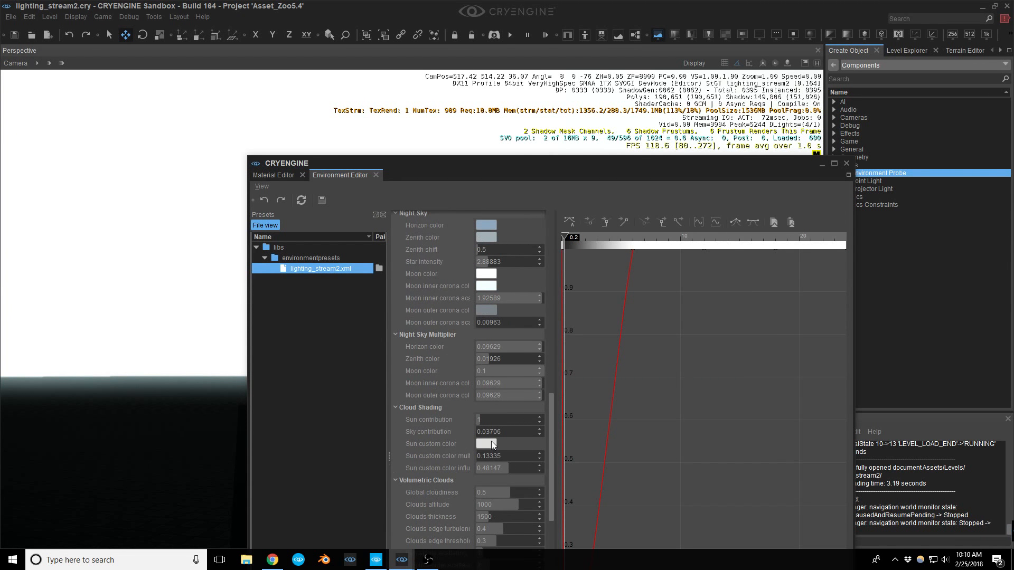
scroll(508, 429, "down", 8)
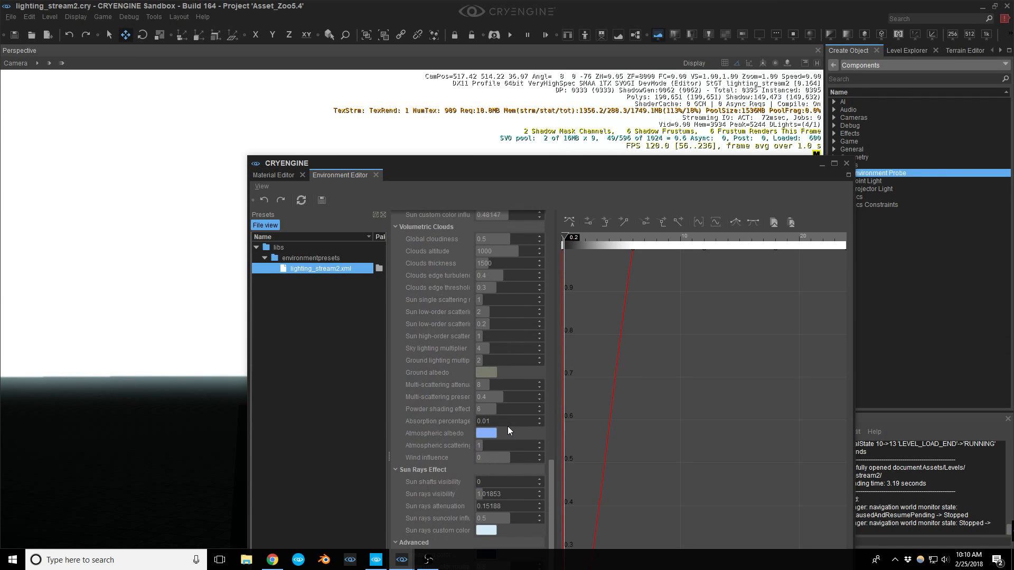
scroll(507, 432, "down", 4)
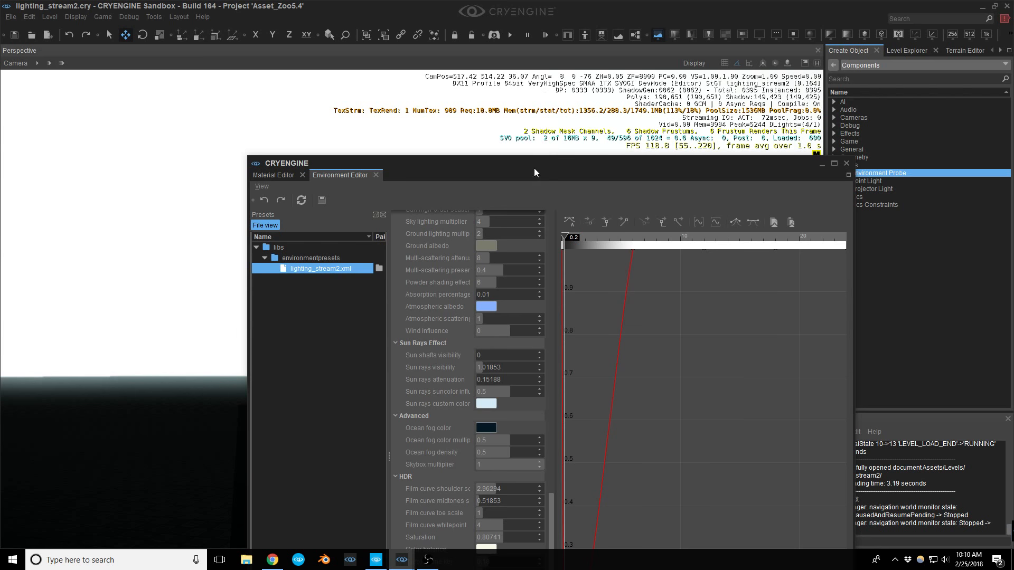
left_click_drag(534, 169, 538, 79)
right_click(315, 228)
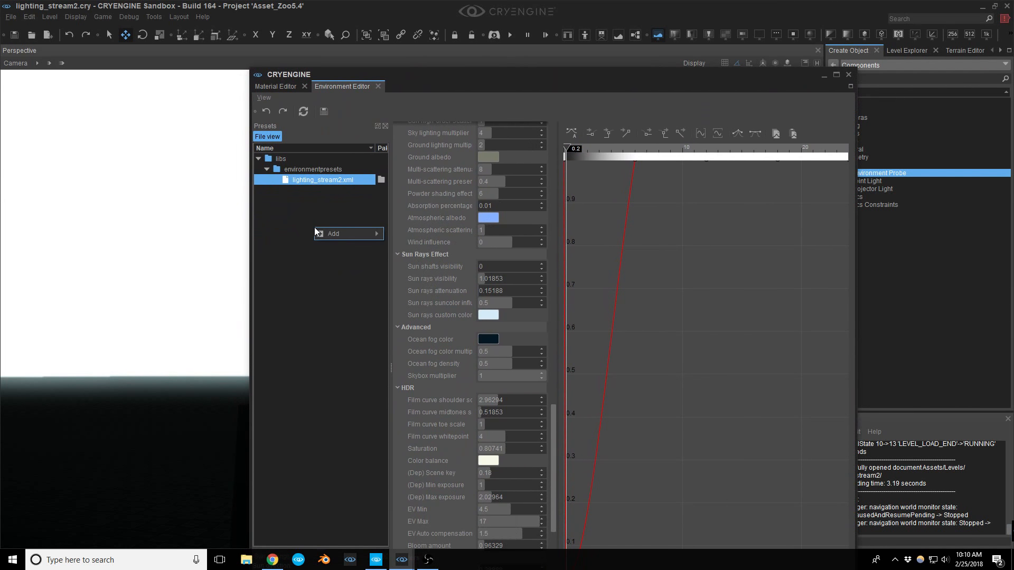
mouse_move(325, 233)
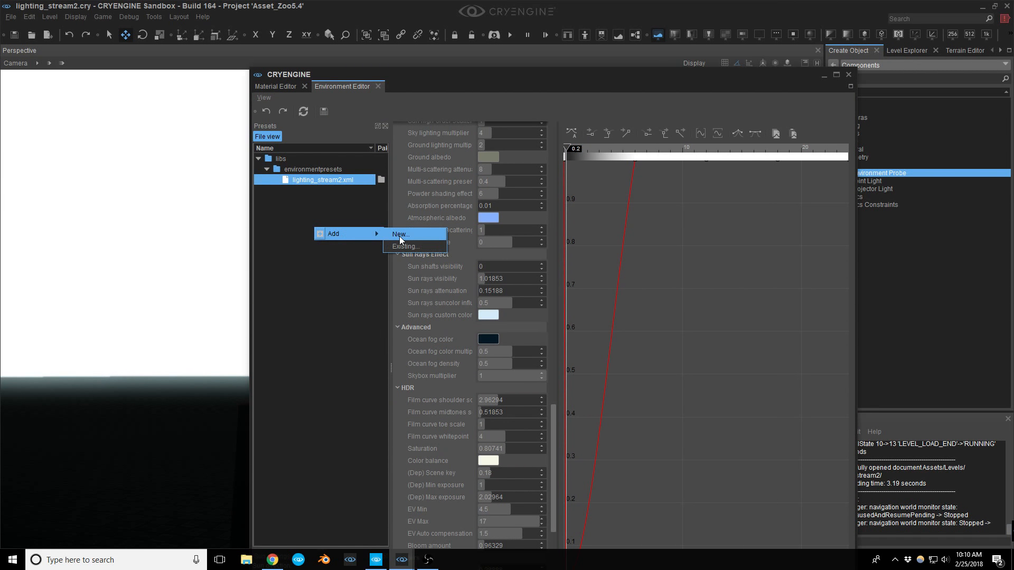
left_click(423, 246)
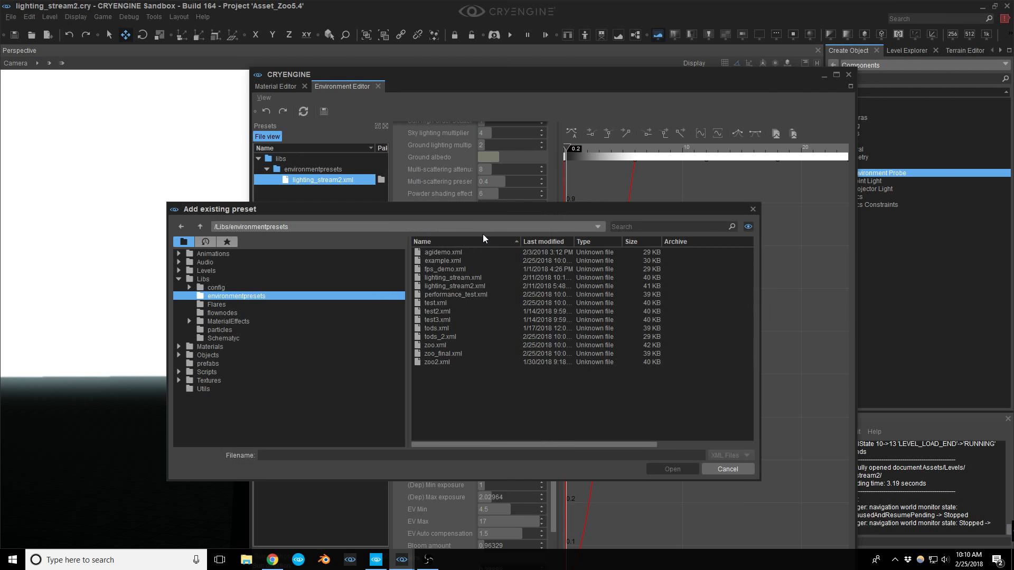
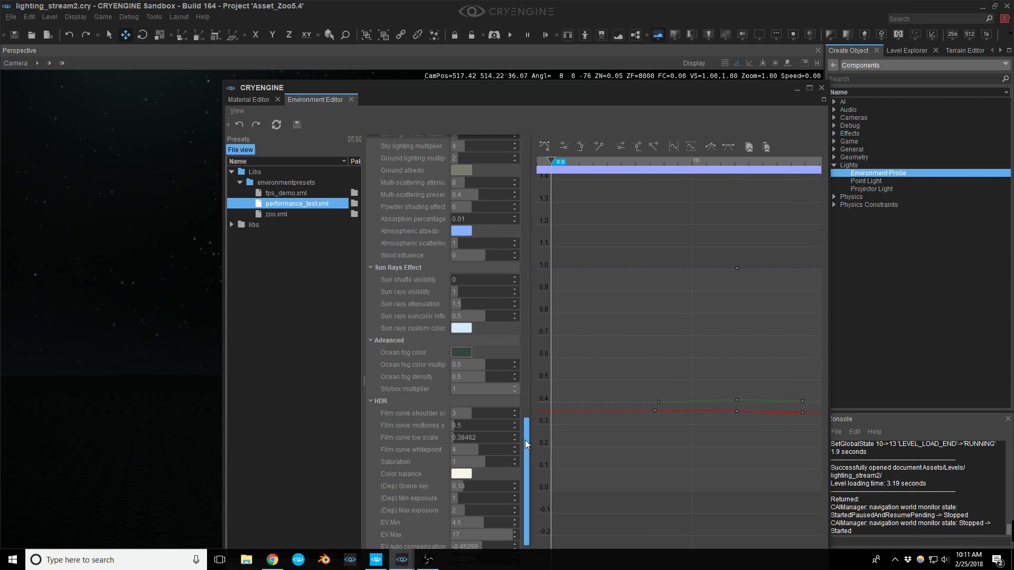
Examine the night sky around the red box and the volumetric fog and Sky Light settings of performance_test.xml.
left_click_drag(477, 94, 1013, 169)
right_click_drag(412, 309, 553, 312)
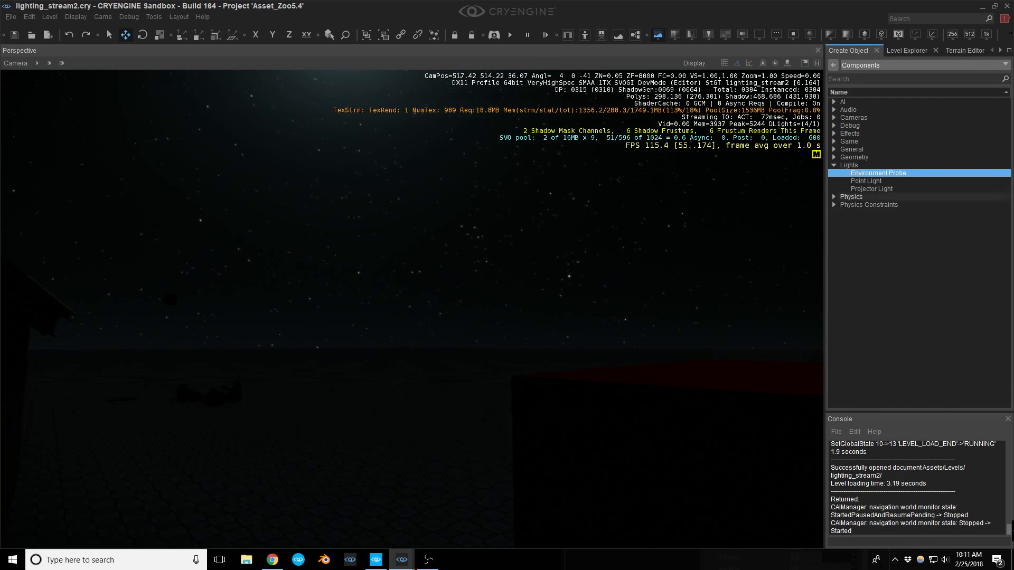
left_click(1013, 196)
left_click_drag(660, 122, 307, 122)
scroll(489, 301, "up", 9)
scroll(486, 312, "up", 10)
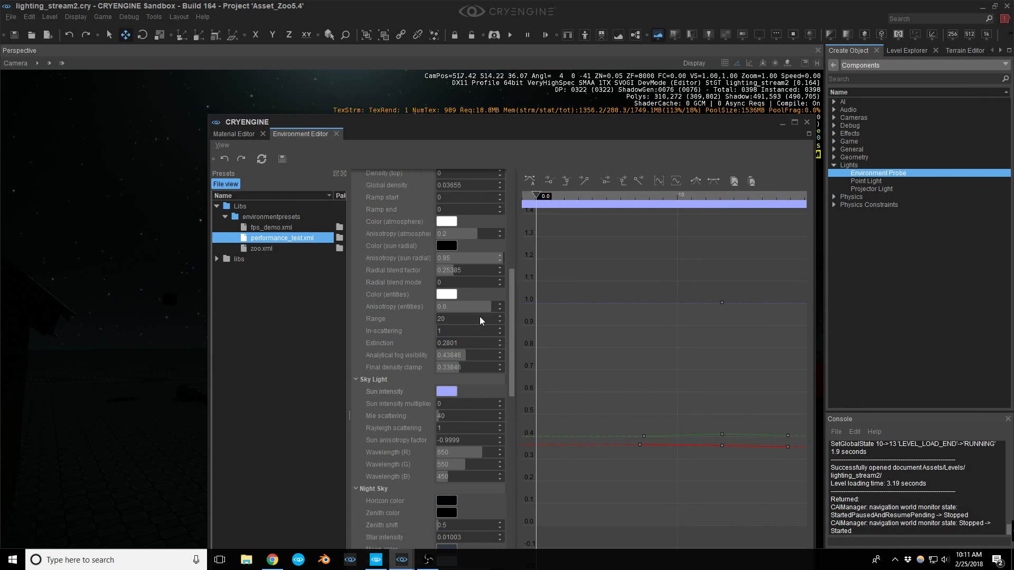
Review the sun, fog, volumetric fog, Sky Light and Night Sky settings of performance_test.xml and move the Environment Editor out of the viewport.
scroll(481, 316, "up", 10)
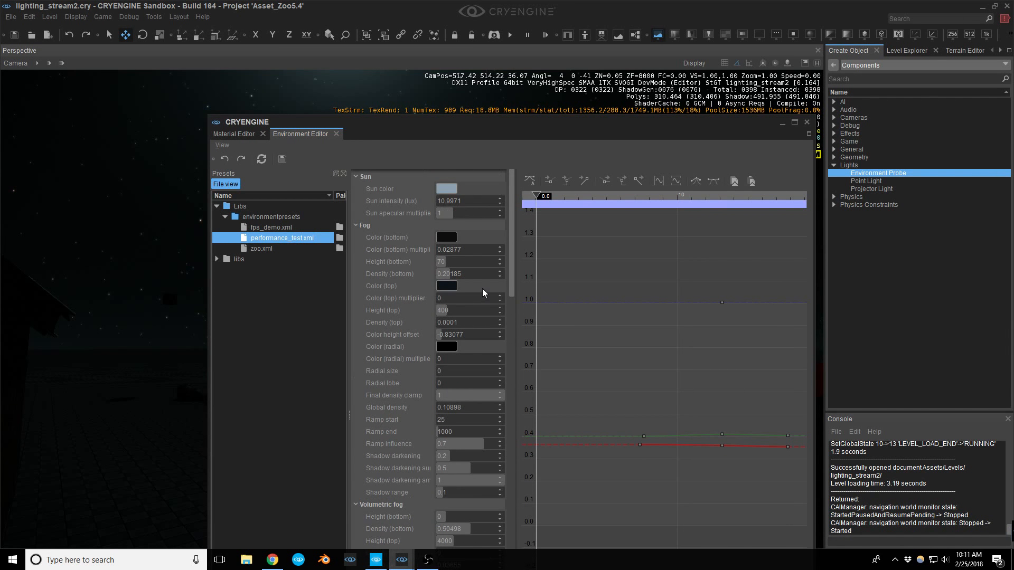
scroll(483, 293, "down", 2)
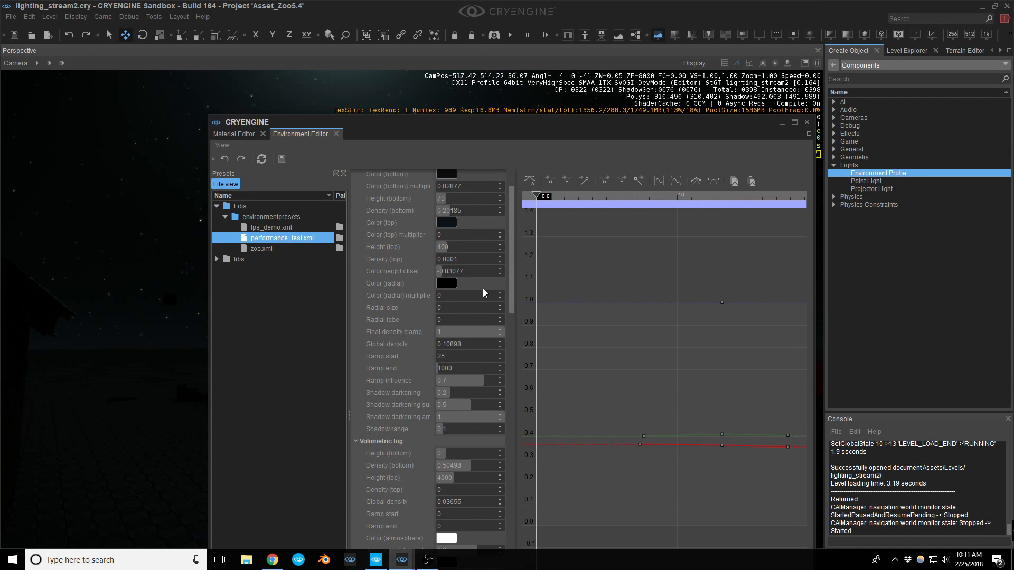
scroll(459, 339, "down", 4)
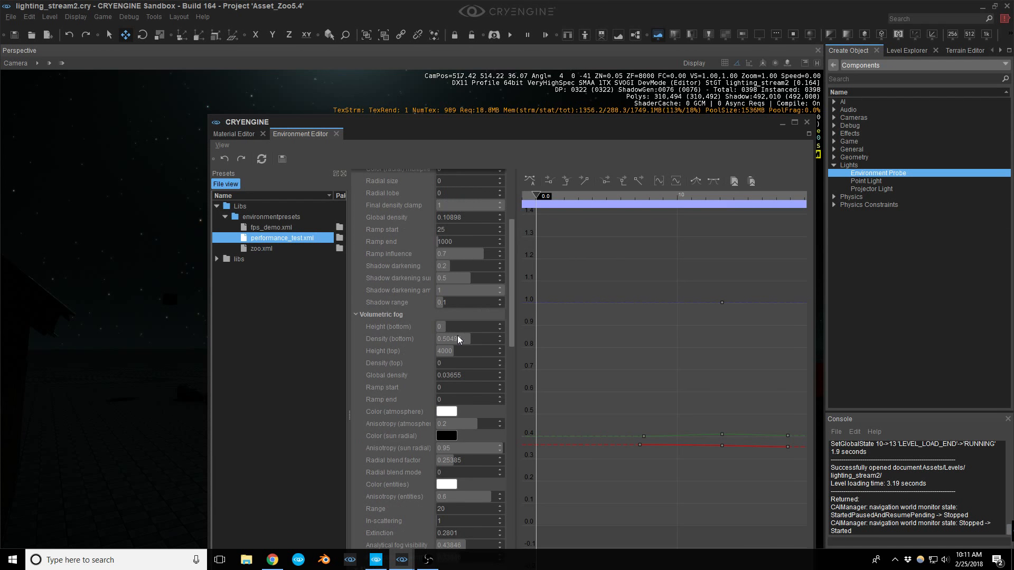
scroll(459, 339, "down", 2)
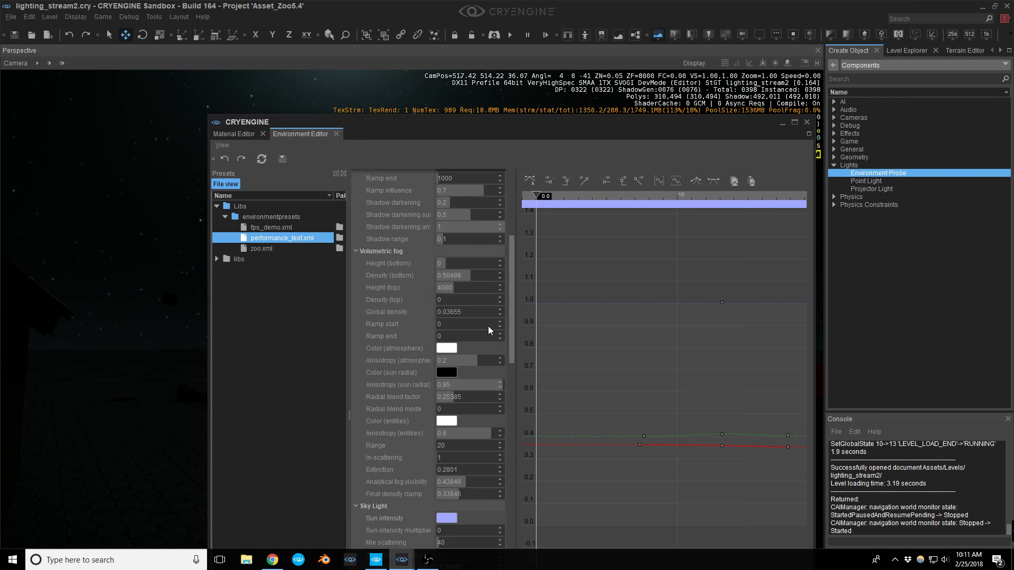
scroll(475, 387, "down", 6)
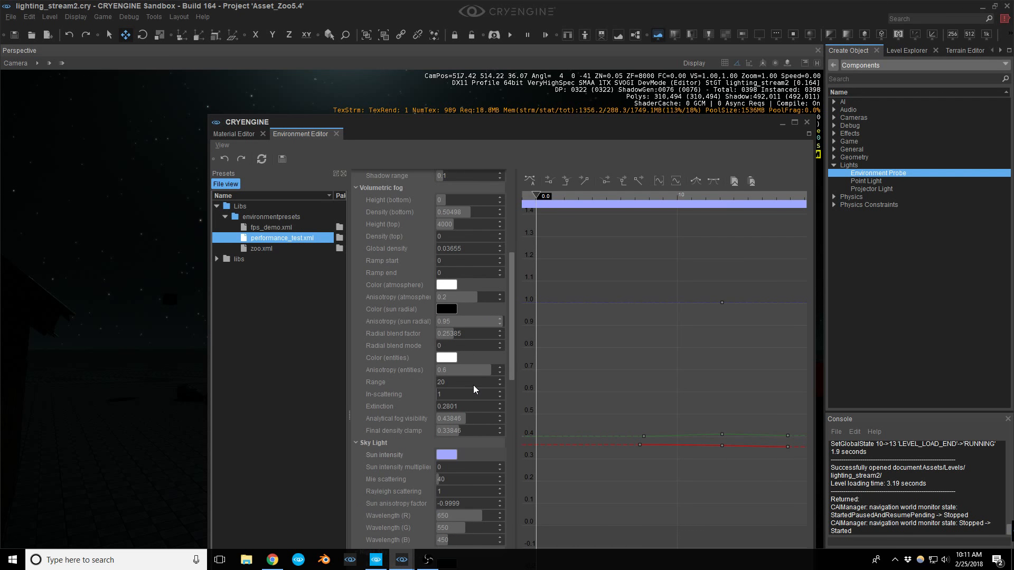
scroll(474, 390, "down", 6)
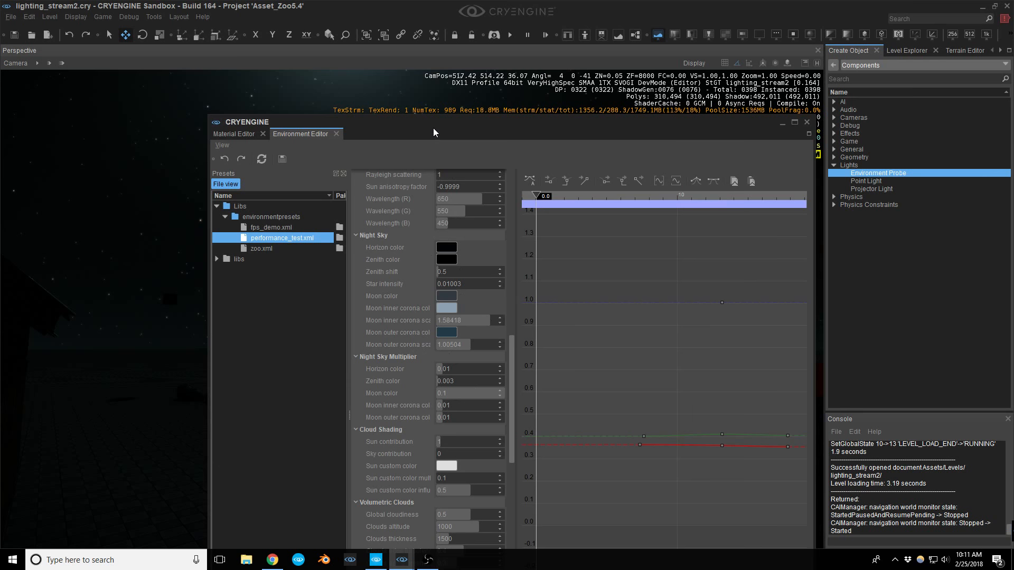
left_click_drag(454, 132, 1013, 114)
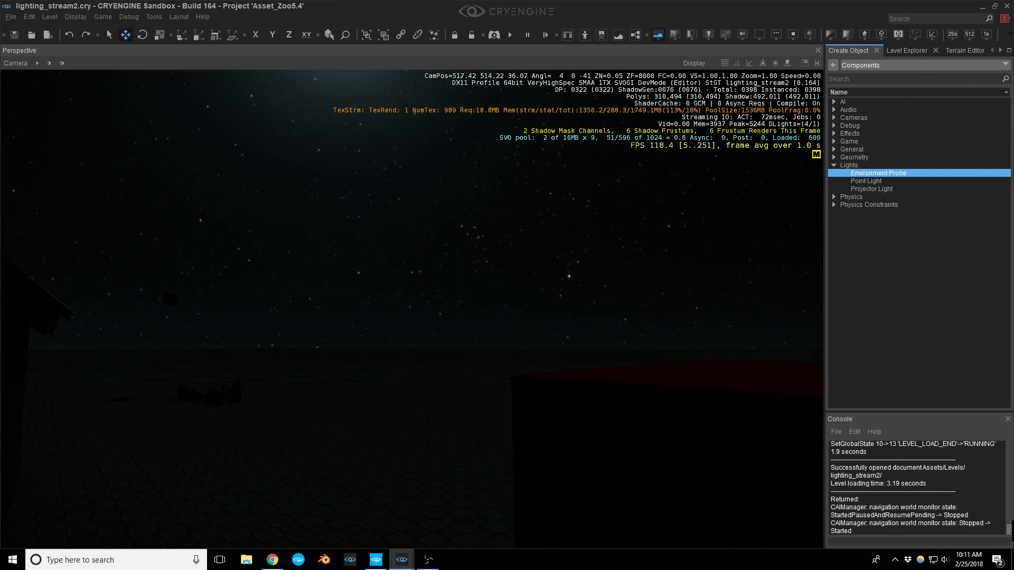
Examine the window openings on the outside walls of the red building.
right_click_drag(444, 312, 687, 354)
key("w")
key("w")
key("w")
key("w")
key("w")
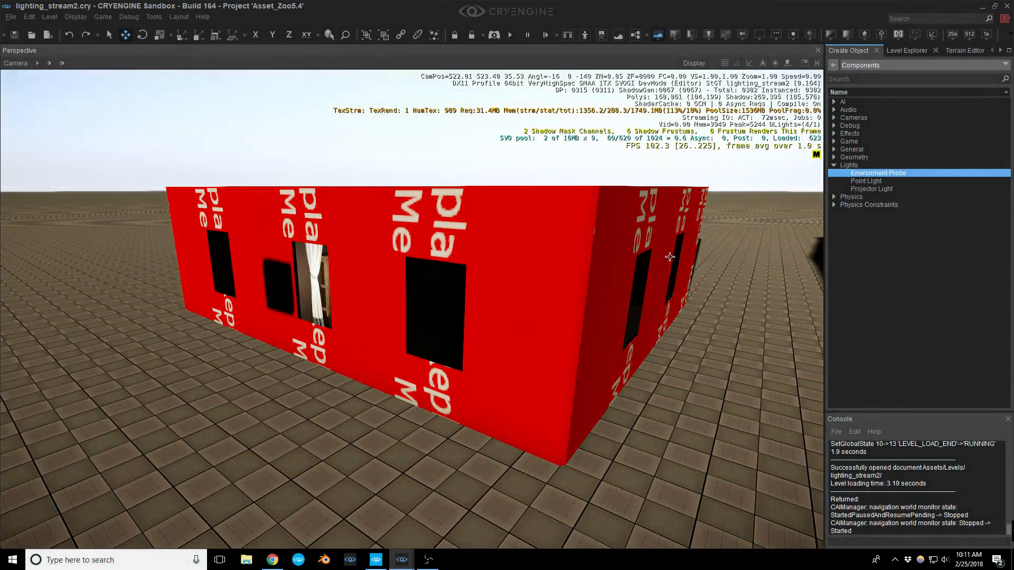
key("w")
right_click_drag(670, 257, 750, 253)
Switch the object creation list to Brush and search it for "wind".
left_click(855, 67)
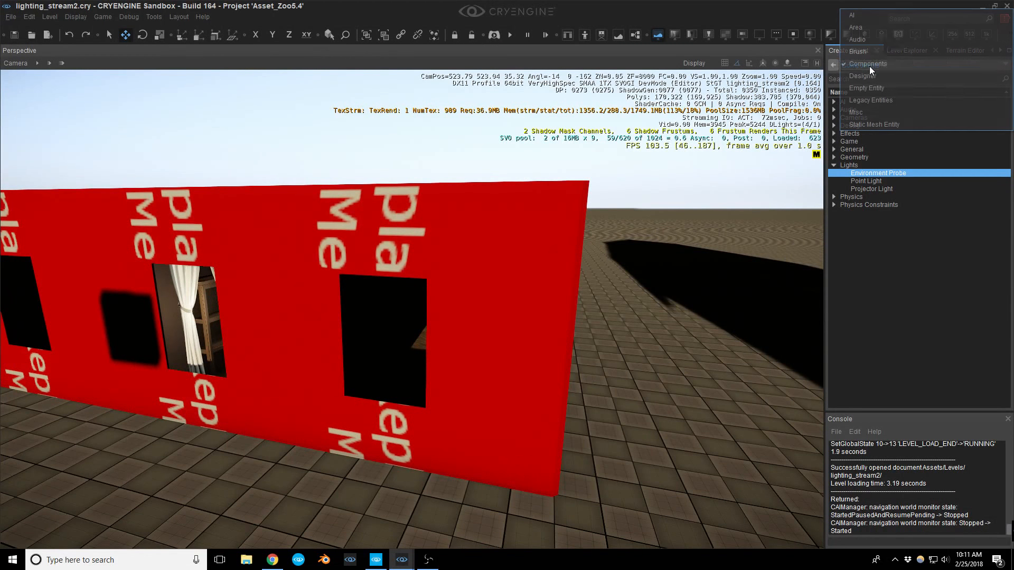
left_click(869, 52)
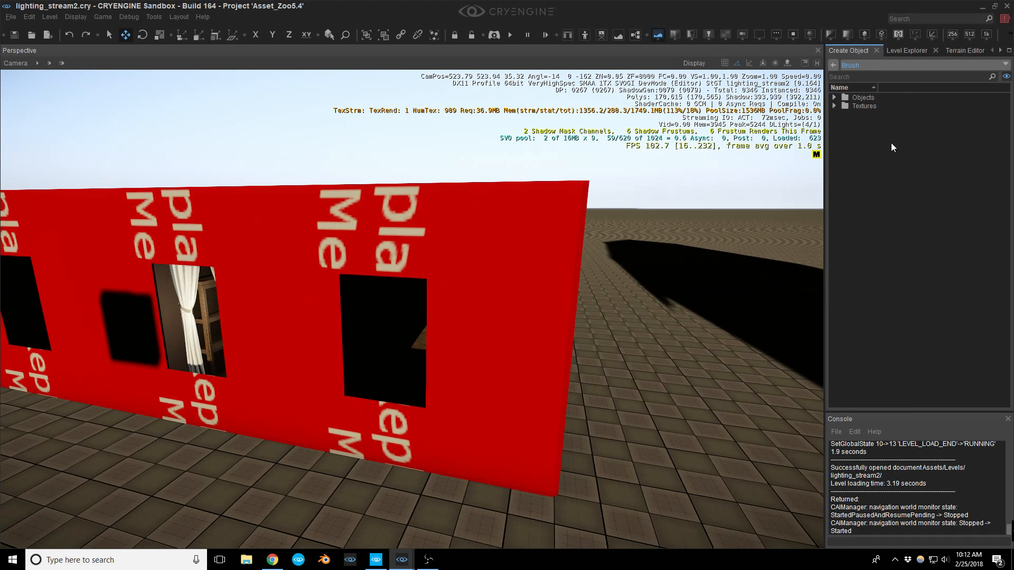
left_click(834, 98)
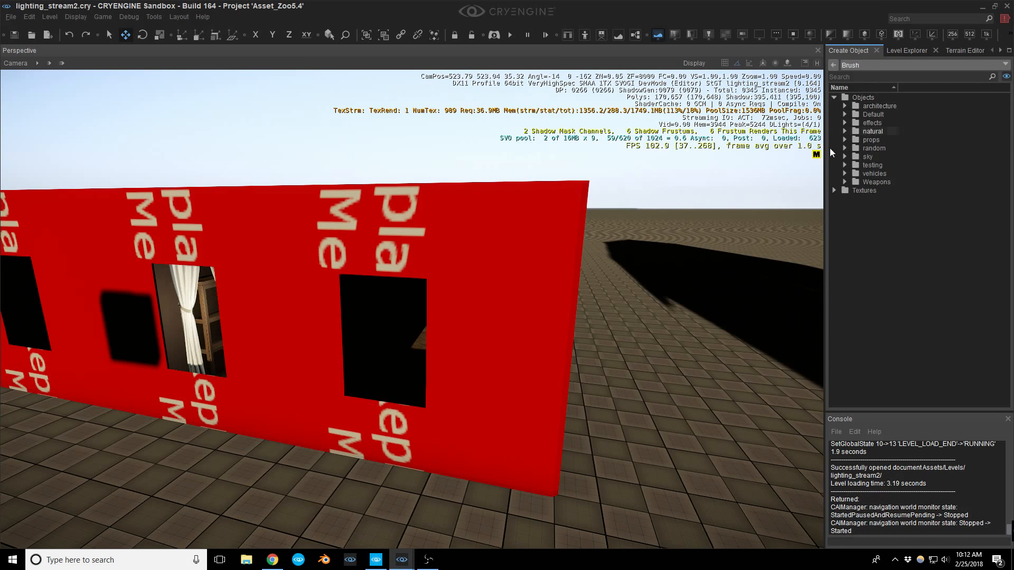
left_click(843, 106)
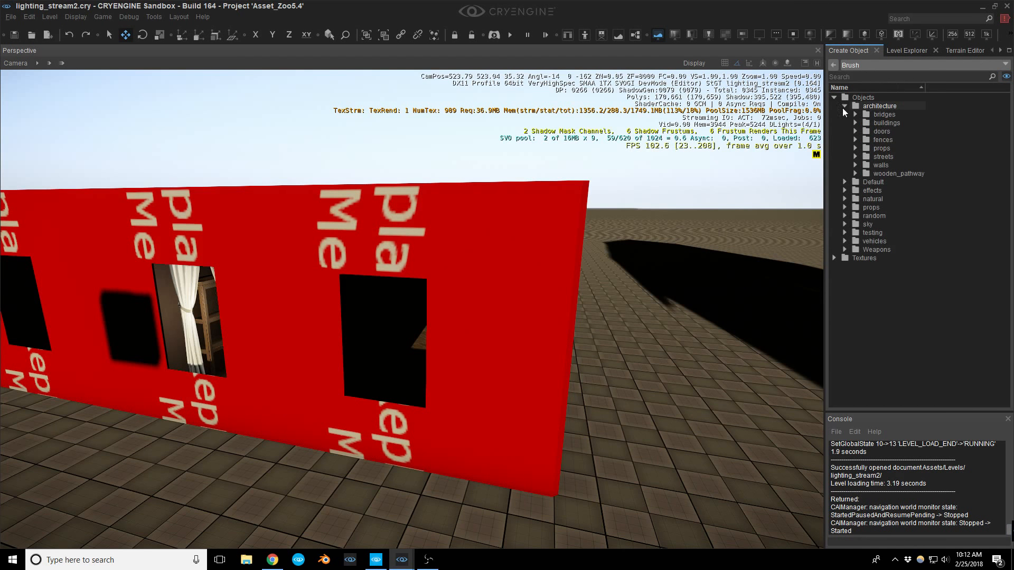
left_click(892, 77)
type("wino")
key("BackSpace")
type("d")
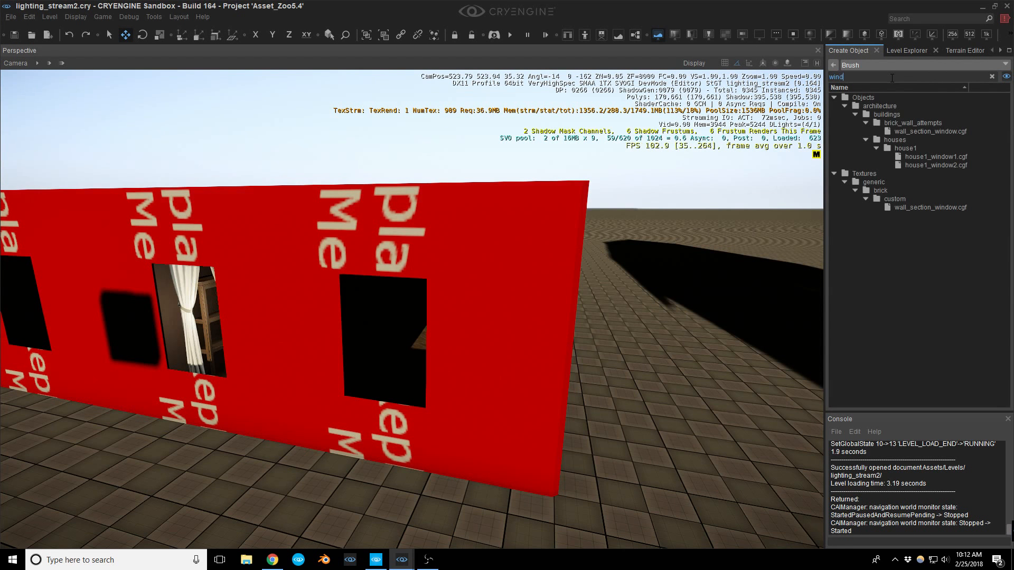
Preview the wall_section_window, house1_window1 and house1_window2 brush models.
left_click(929, 207)
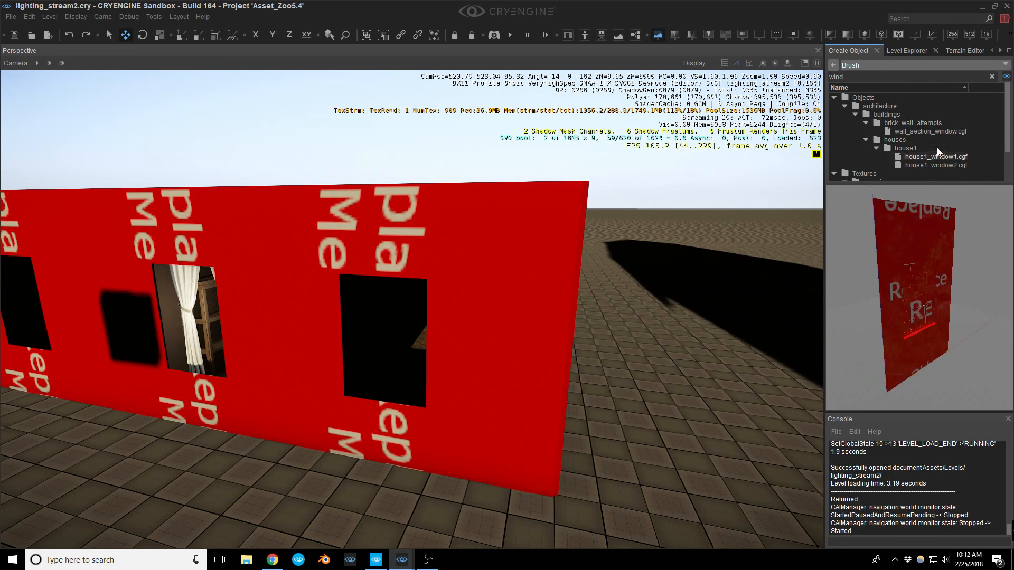
scroll(937, 143, "down", 1)
left_click(933, 124)
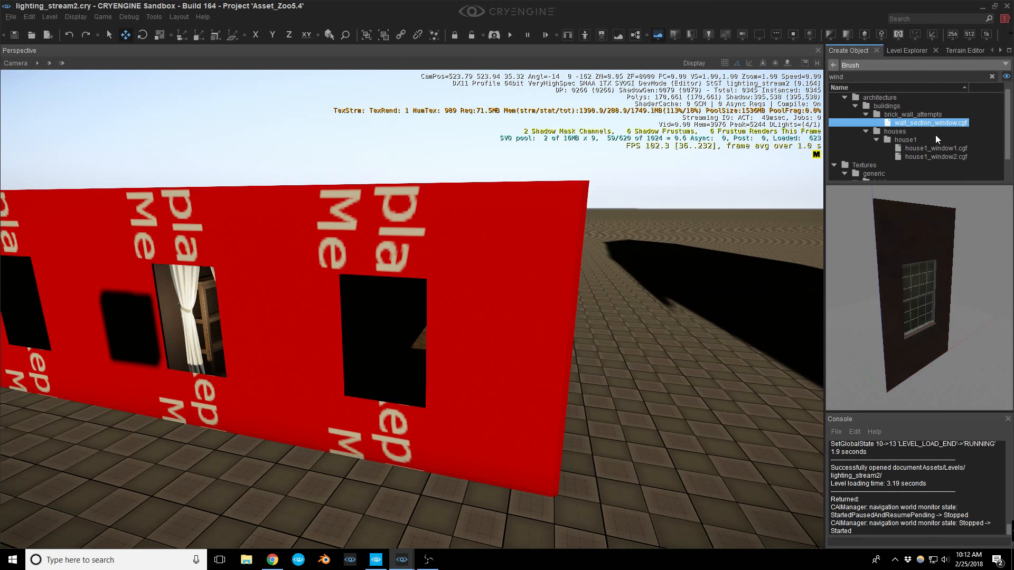
left_click(936, 149)
left_click(937, 158)
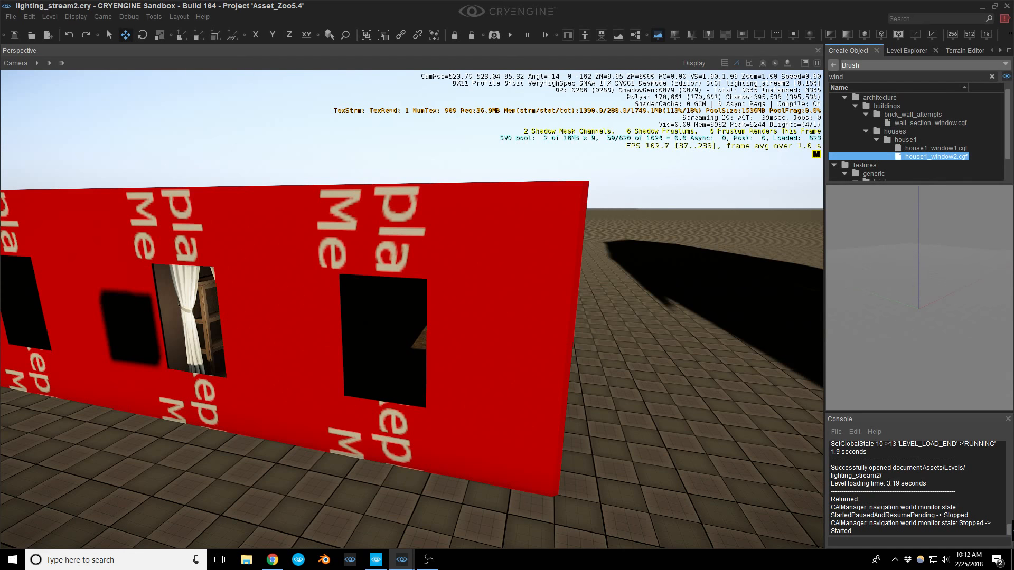
scroll(936, 153, "down", 1)
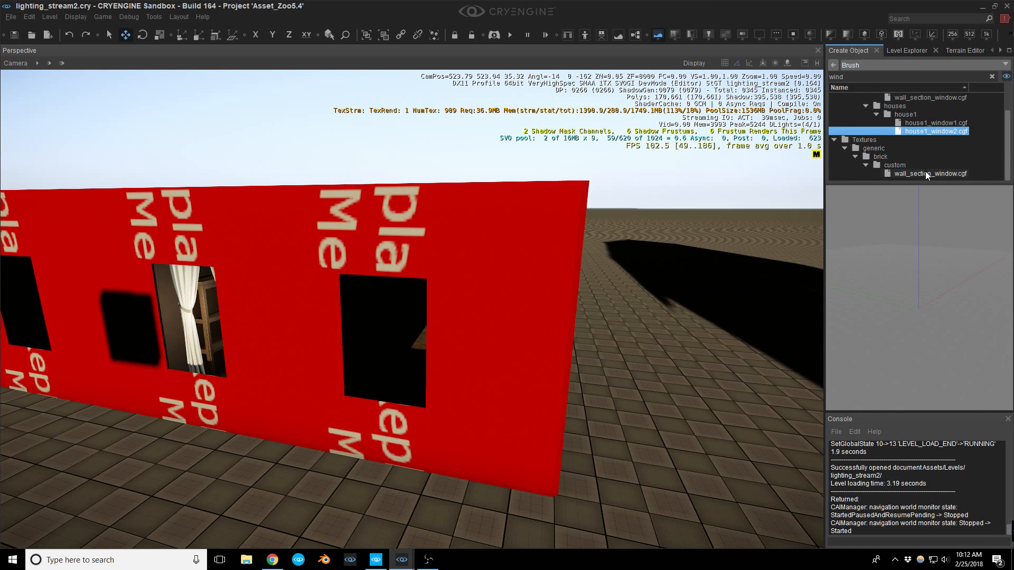
Open the Asset Browser, run Generate/Repair All Metadata for the project, and close the browser.
left_click(159, 16)
left_click(185, 55)
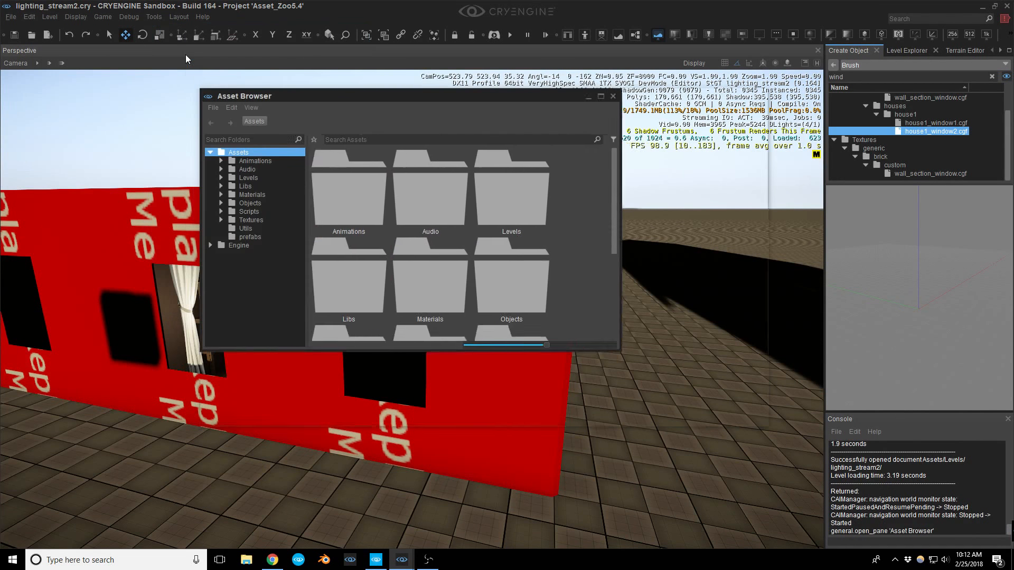
left_click(231, 107)
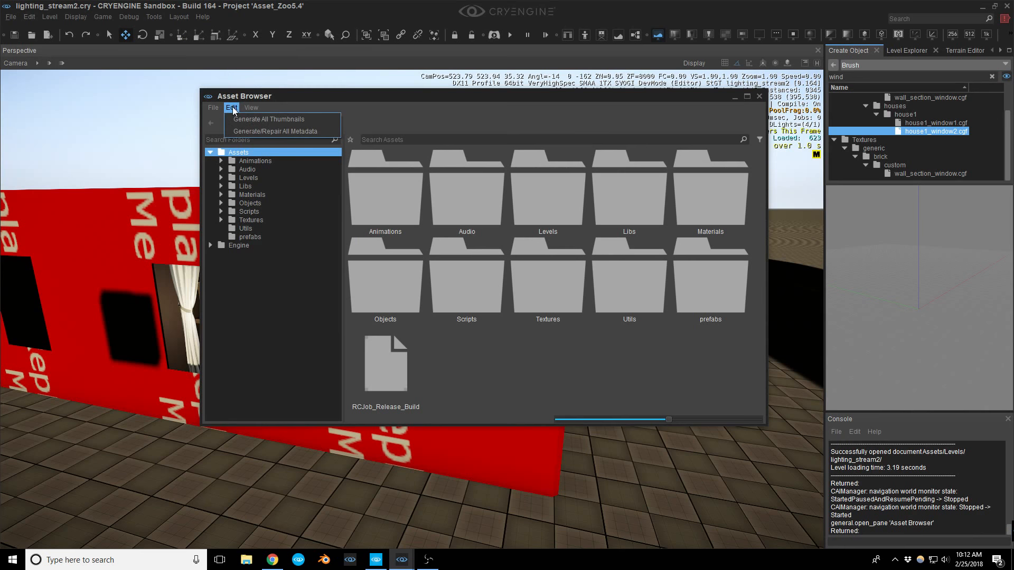
left_click(257, 131)
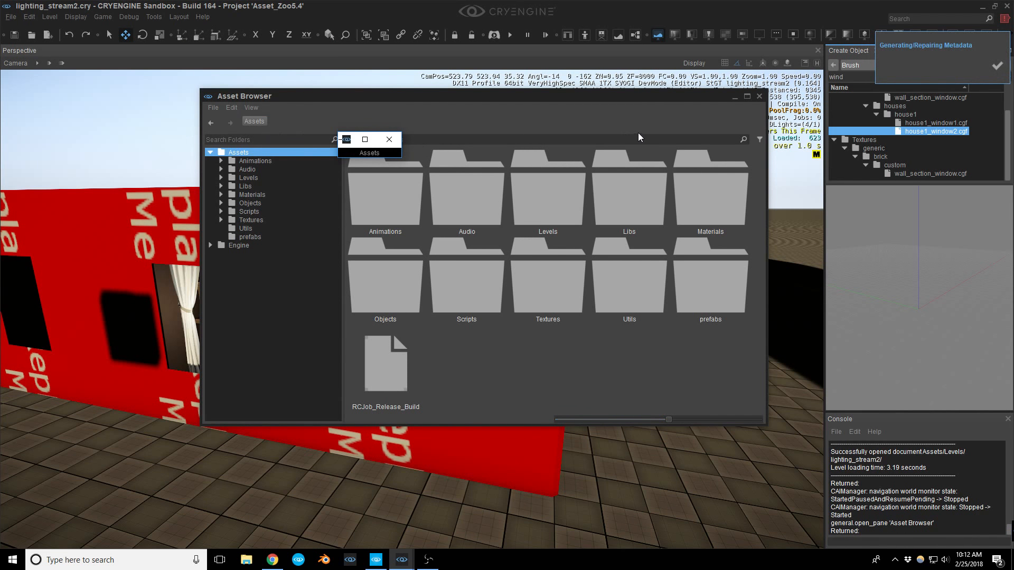
left_click(389, 139)
left_click(759, 98)
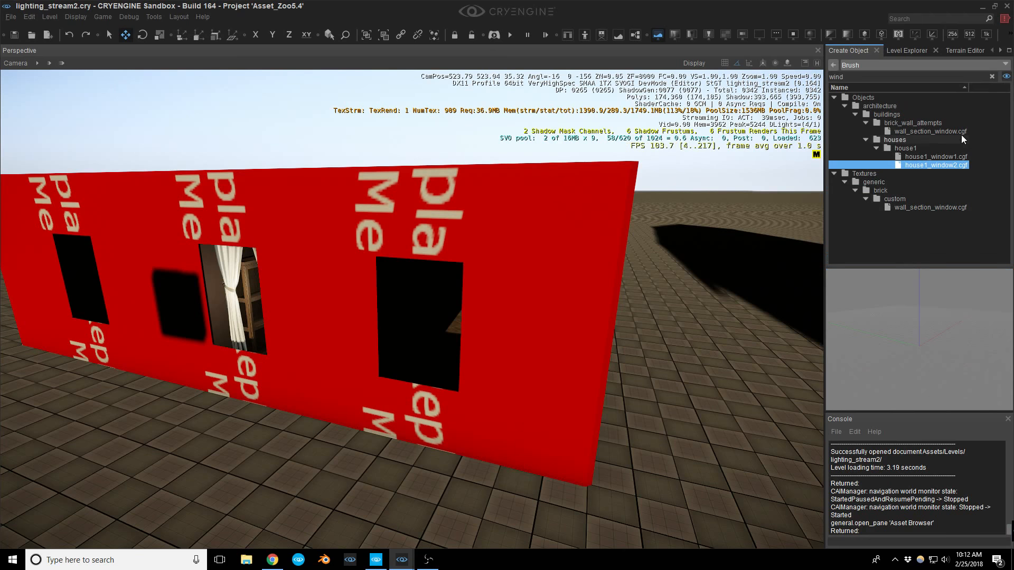
Clear the brush search and look through the props folder, including its industrial and misc subfolders.
left_click_drag(866, 76, 799, 83)
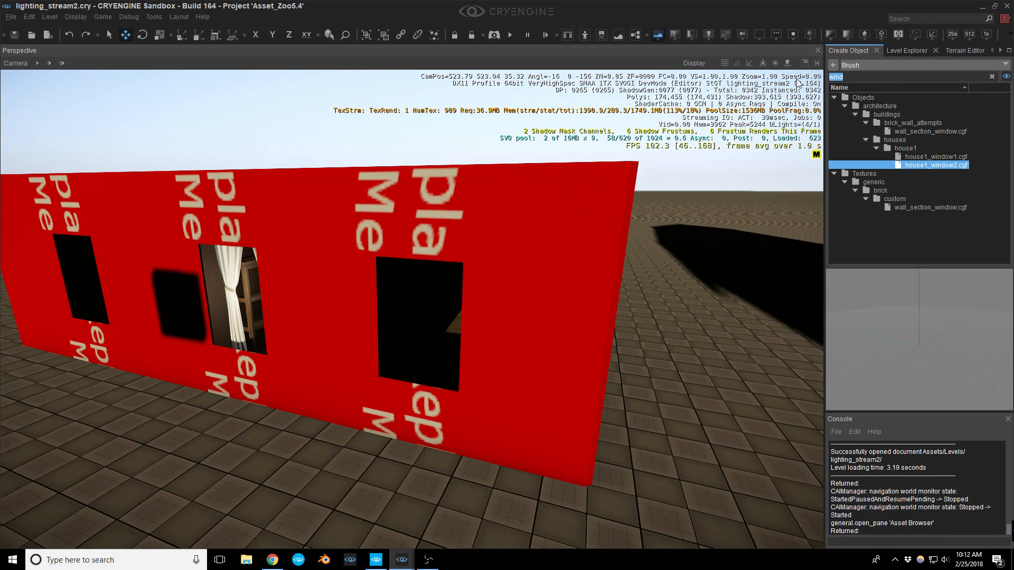
key("BackSpace")
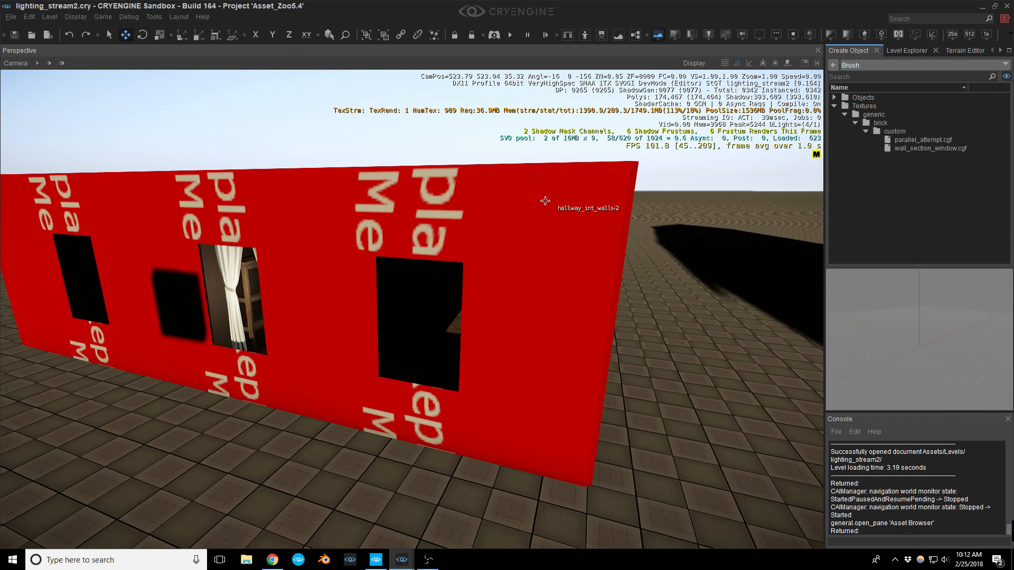
left_click(835, 97)
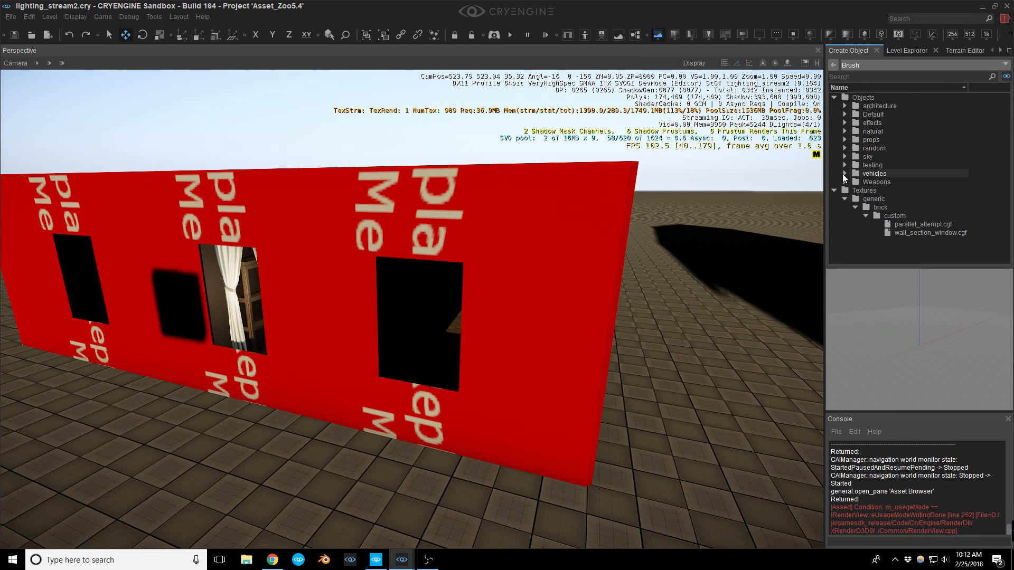
left_click(845, 139)
scroll(898, 165, "down", 3)
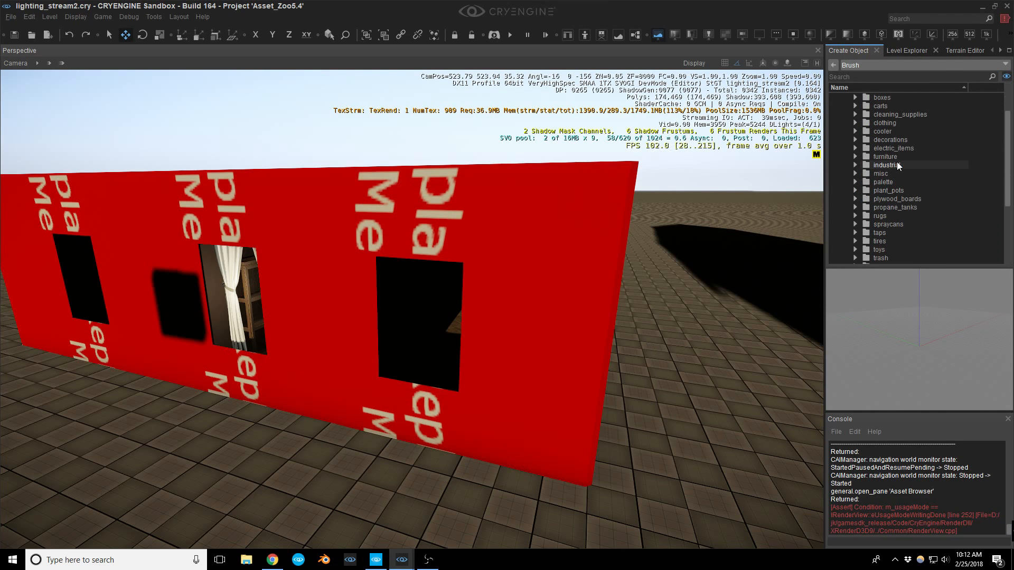
scroll(906, 183, "down", 2)
left_click_drag(927, 266, 924, 316)
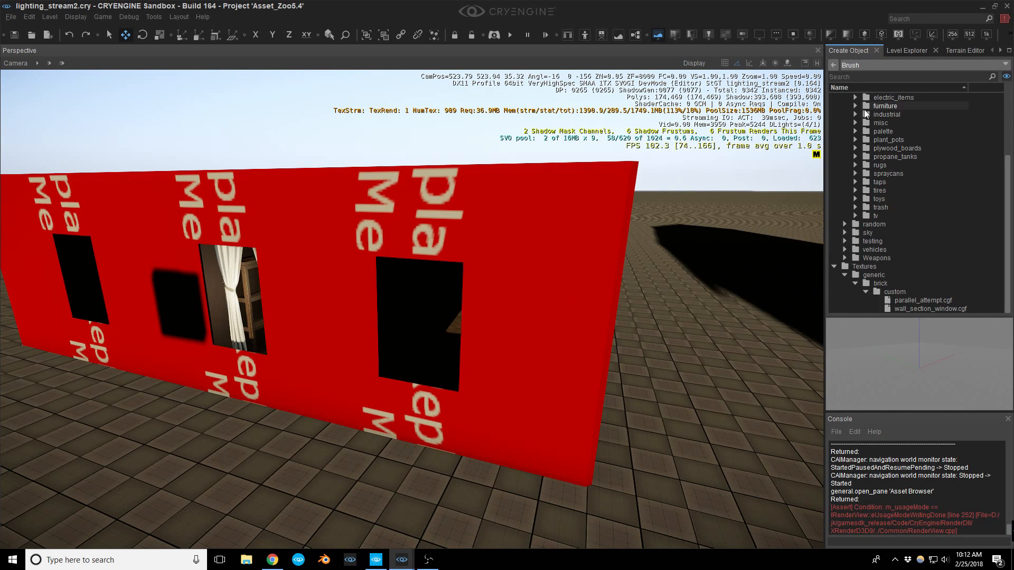
left_click(855, 114)
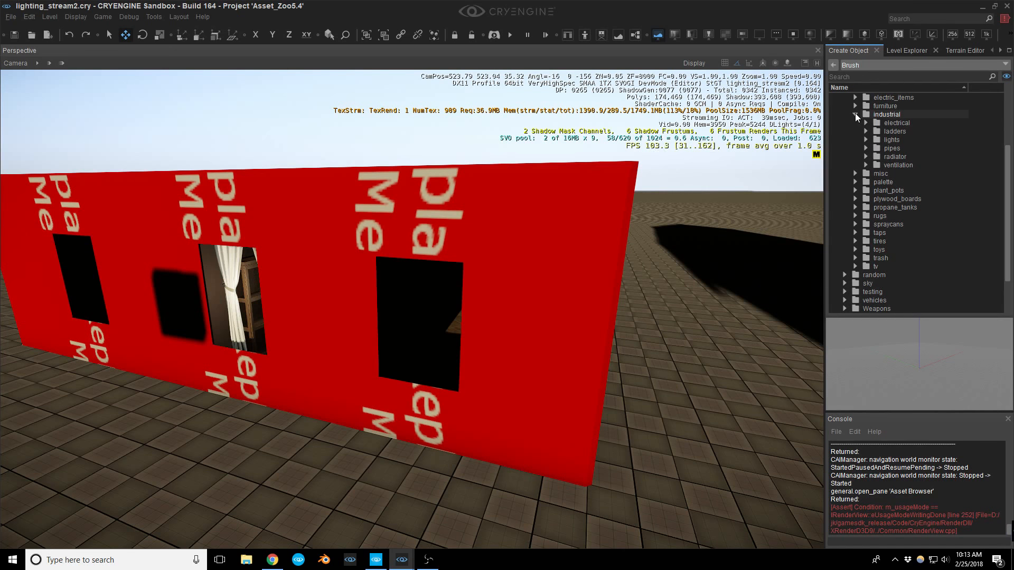
left_click(854, 114)
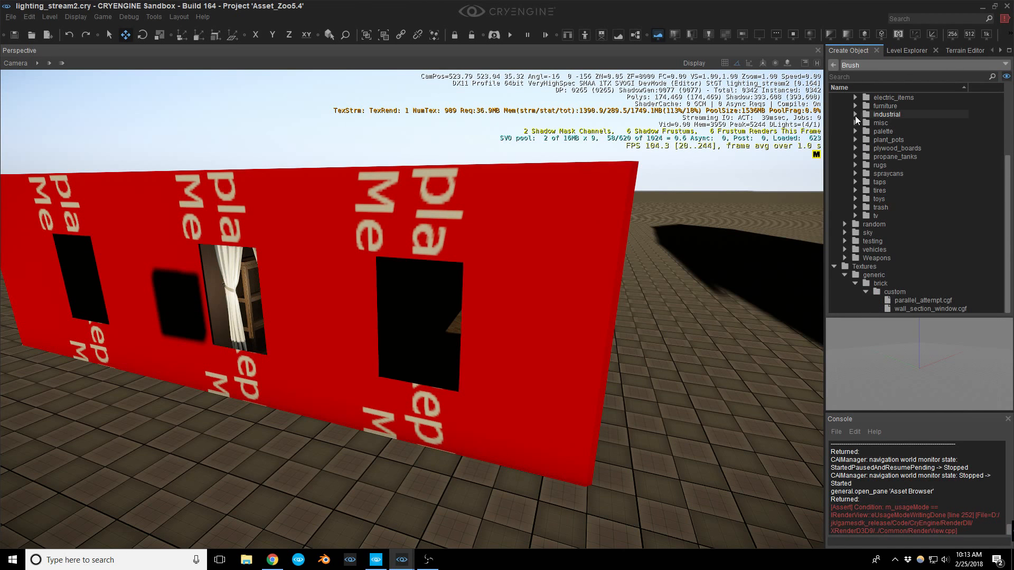
left_click(855, 122)
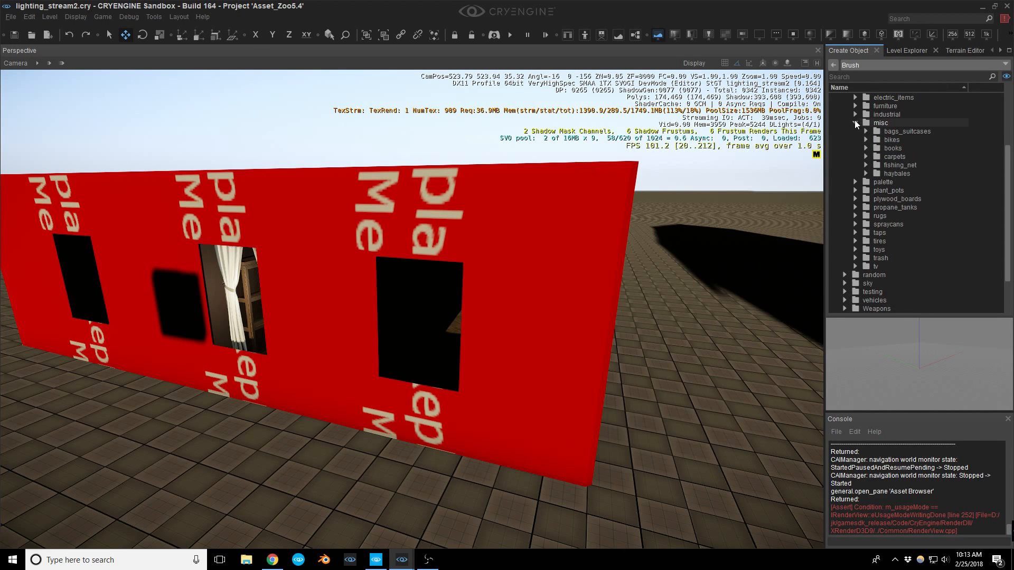
left_click(855, 123)
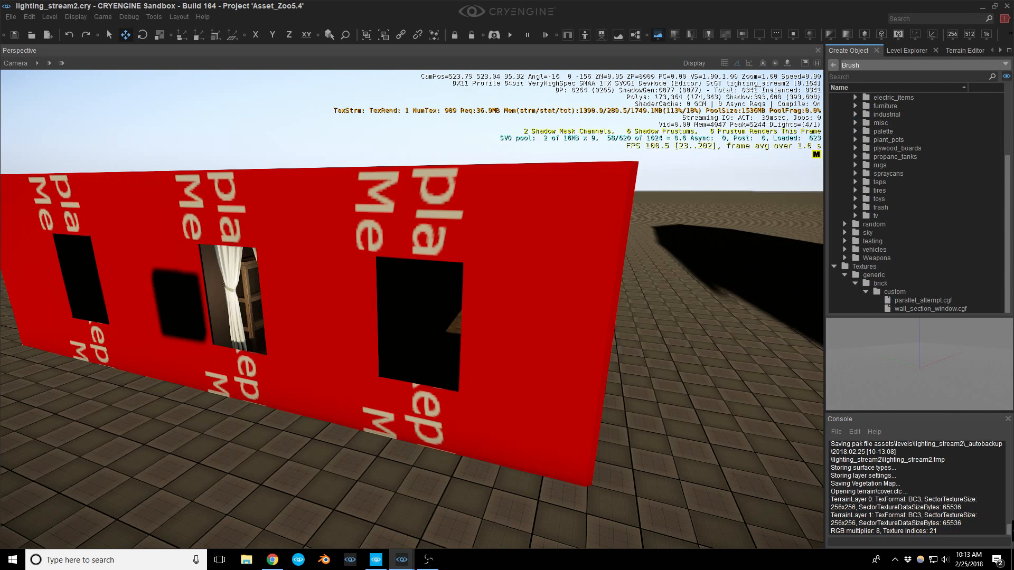
Save the lighting_stream2 level and open the zoo level.
right_click_drag(752, 236, 745, 242)
key("ctrl+s")
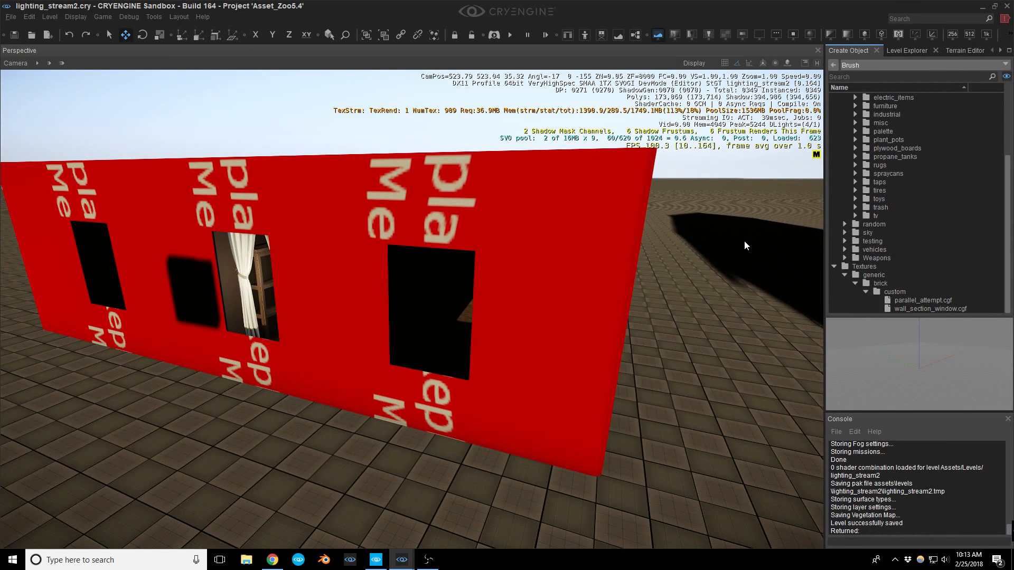
key("ctrl+o")
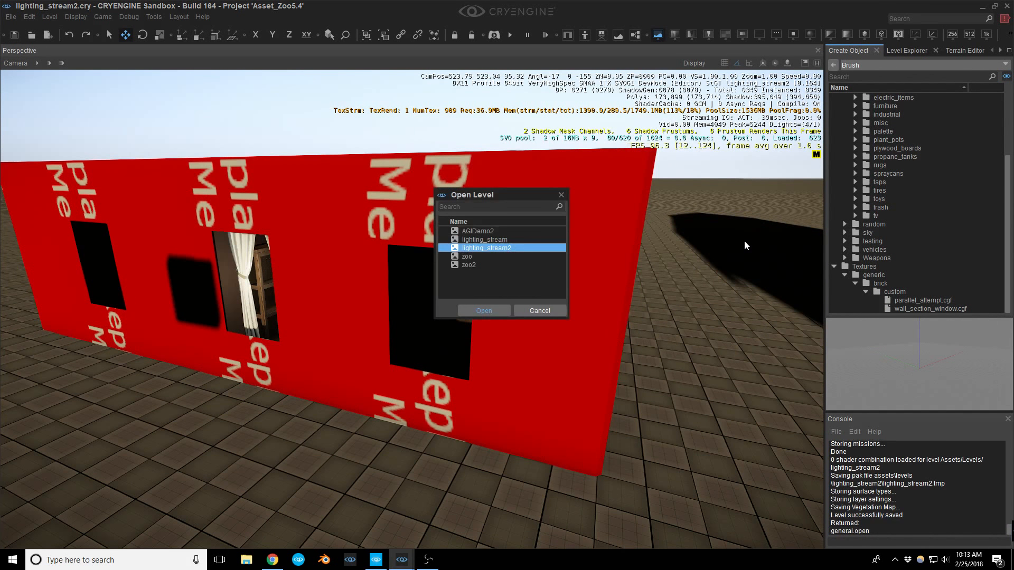
double_click(471, 258)
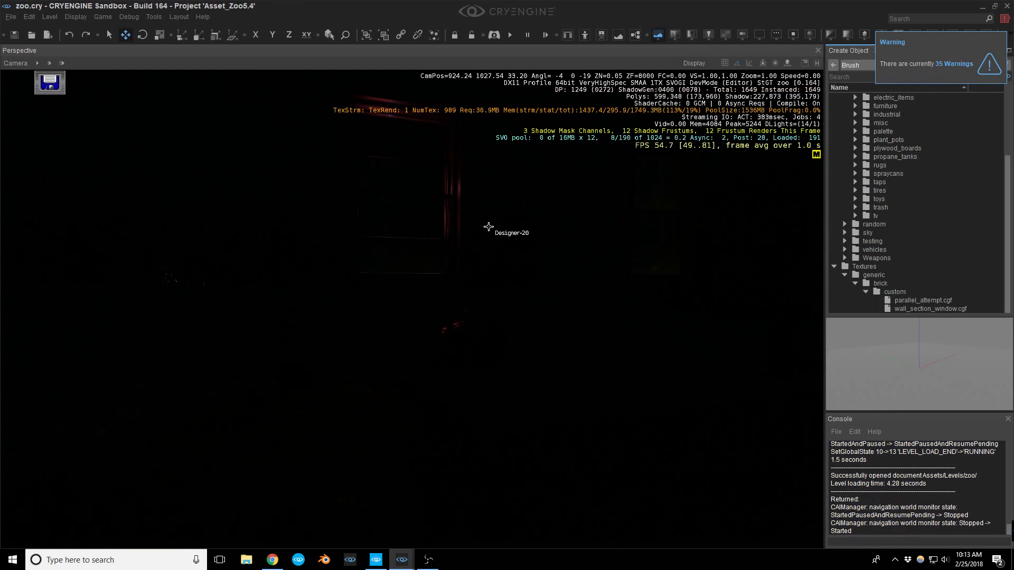
Select the neon-lit bedroom window brush and bring its properties into view.
left_click(447, 204)
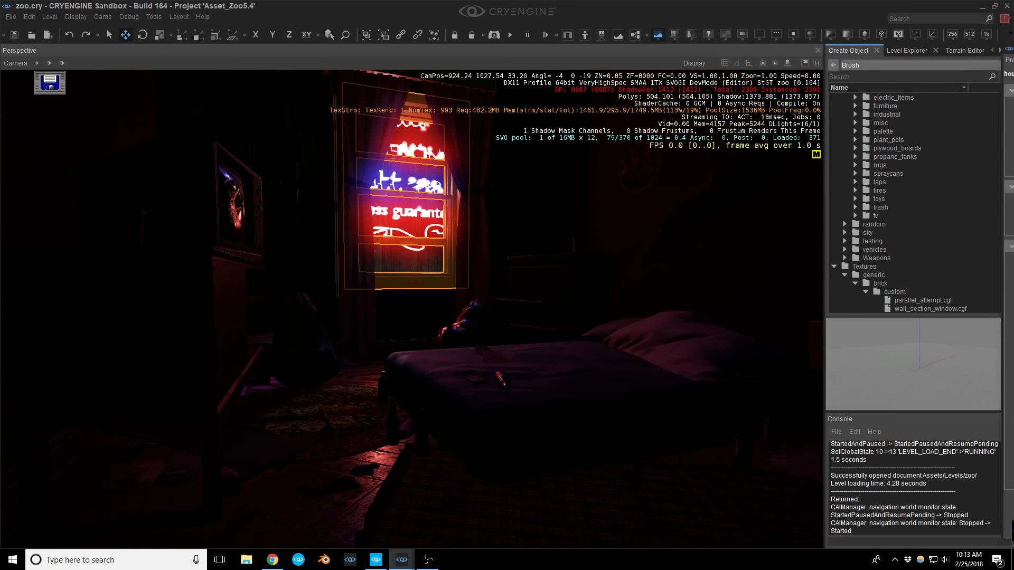
left_click_drag(1013, 57, 743, 94)
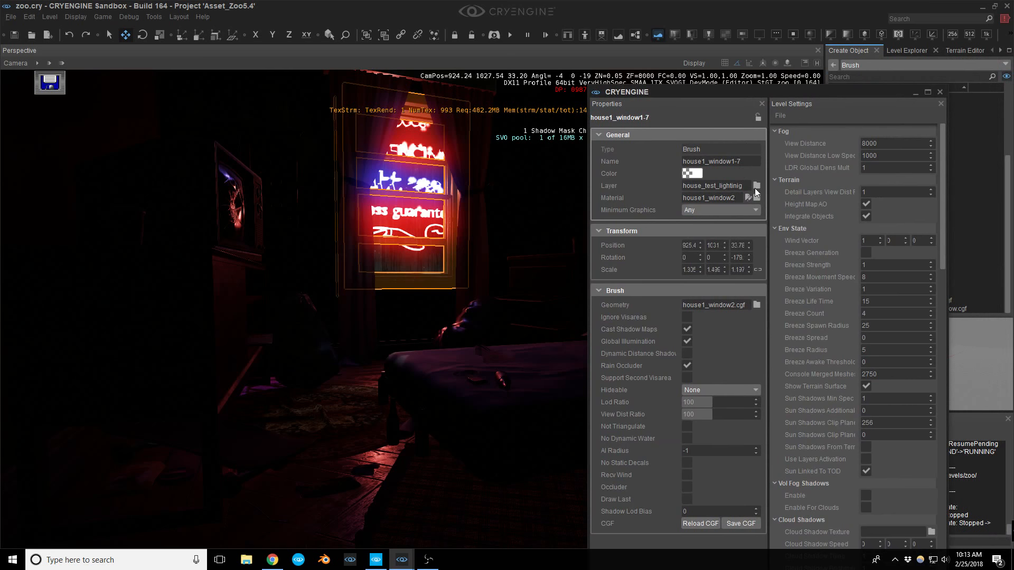
Look up the selected window brush's geometry in the house1 asset folder and clear its properties from the view.
left_click(756, 304)
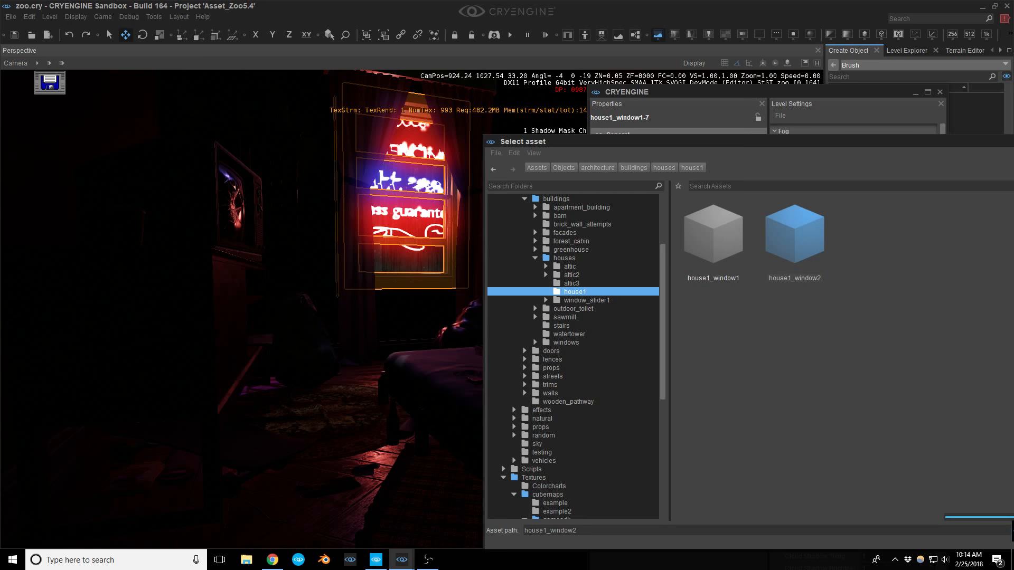
key("Escape")
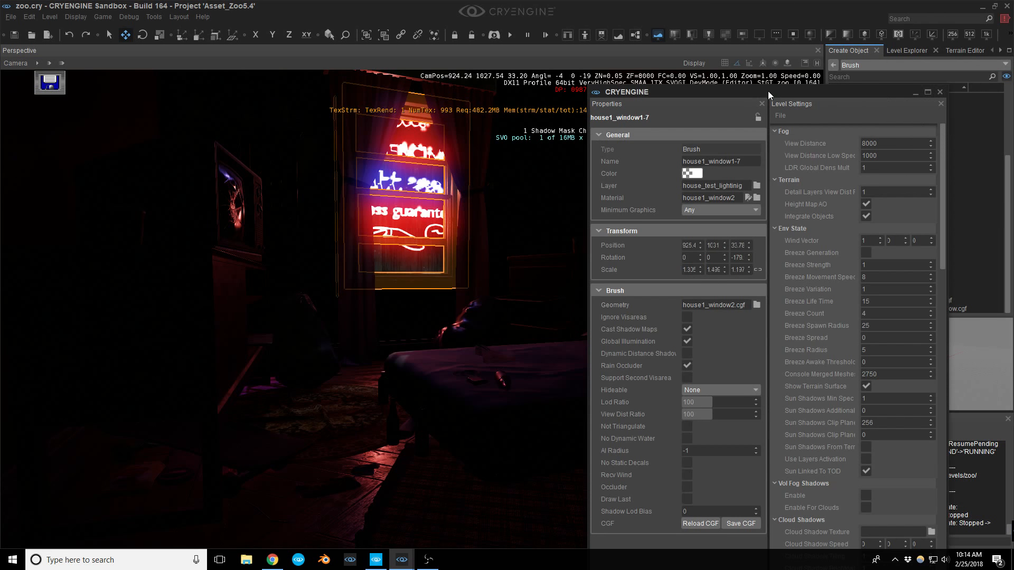
left_click_drag(768, 93, 1013, 110)
Fly out of the bedroom to an overview of the freestanding buildings and show the object helpers.
right_click_drag(747, 221, 718, 238)
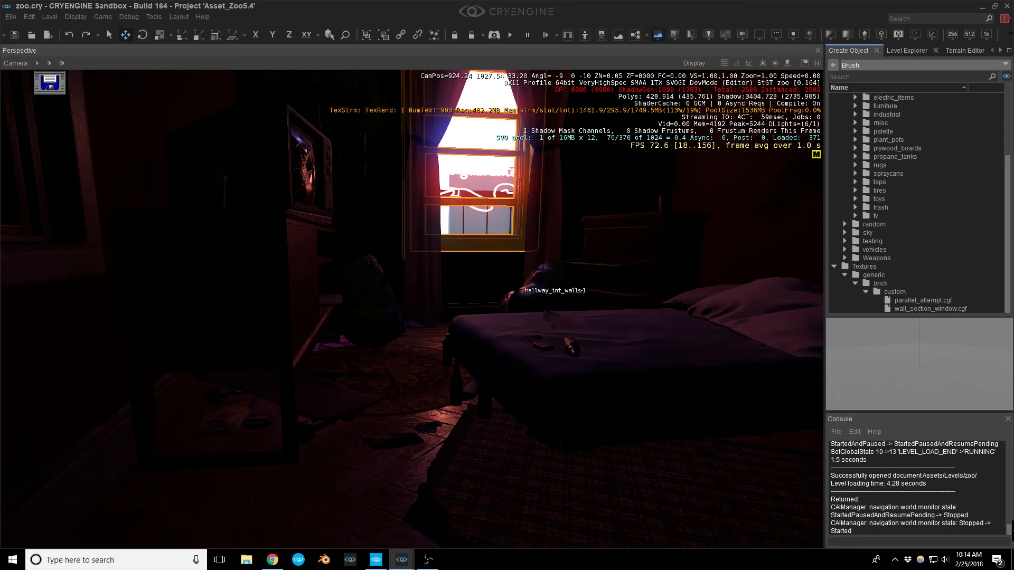
key("w")
right_click_drag(519, 285, 534, 330)
key("s")
scroll(438, 290, "up", 2)
key("a")
key("w")
key("a")
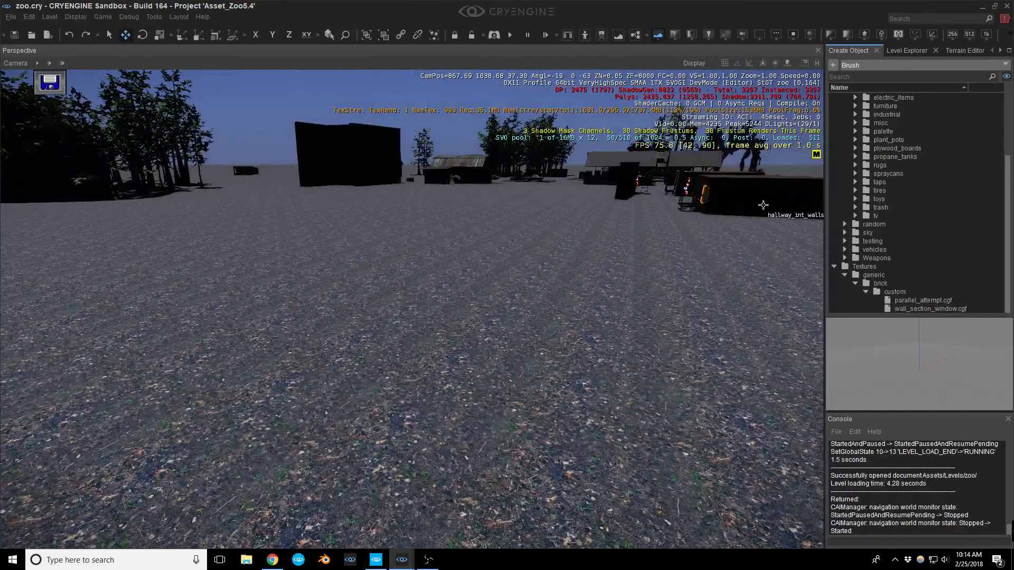
scroll(754, 227, "up", 2)
key("d")
right_click_drag(757, 206, 740, 218)
key("s")
right_click_drag(646, 240, 318, 375)
key("shift+space")
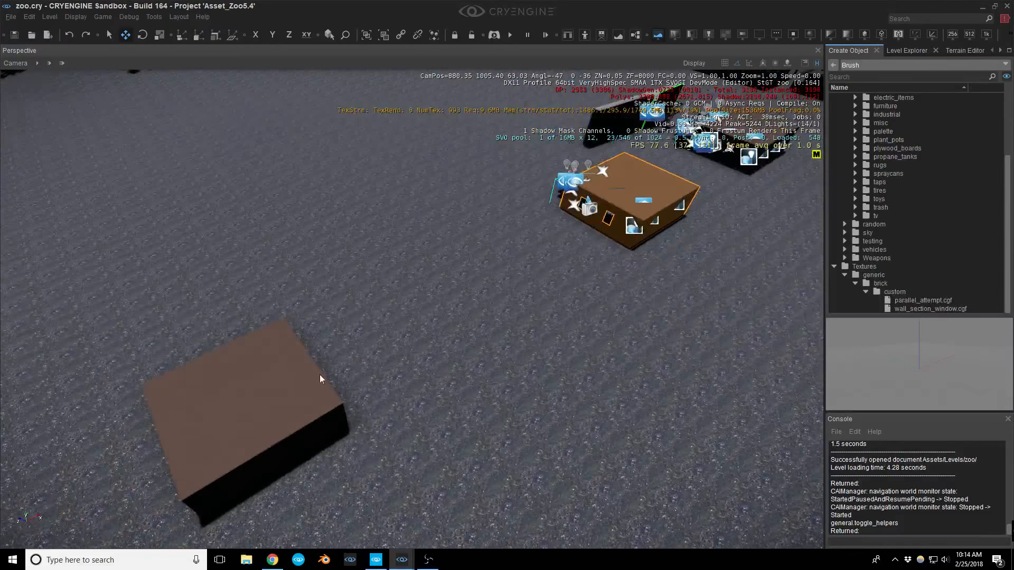
Inspect the nearby freestanding building by picking its interior walls brush and one of its window brushes.
key("ctrl+s")
key("w")
mouse_move(376, 360)
right_mouse_down()
mouse_move(384, 356)
mouse_move(375, 360)
right_mouse_up()
left_click(396, 353)
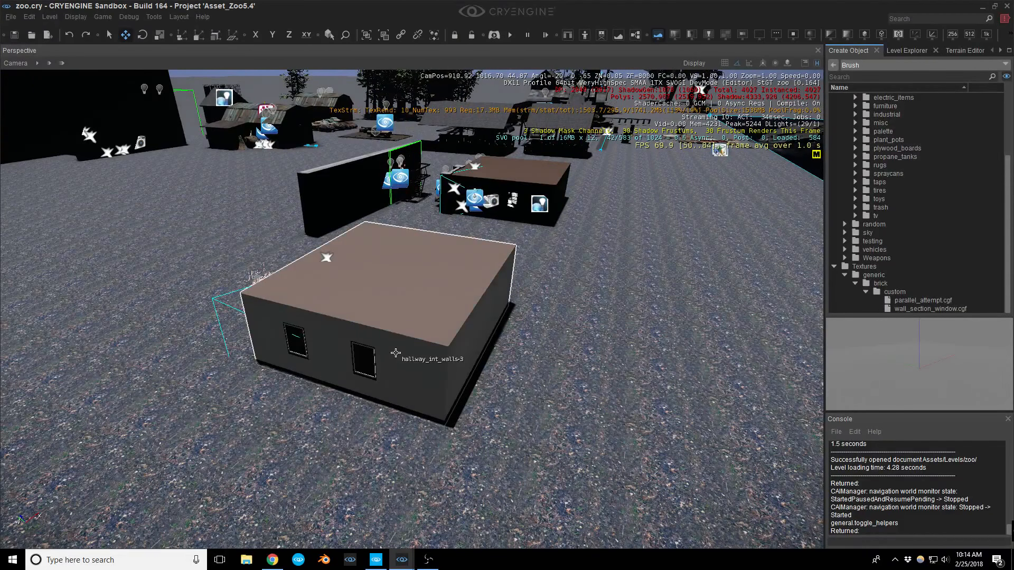
left_click(371, 363)
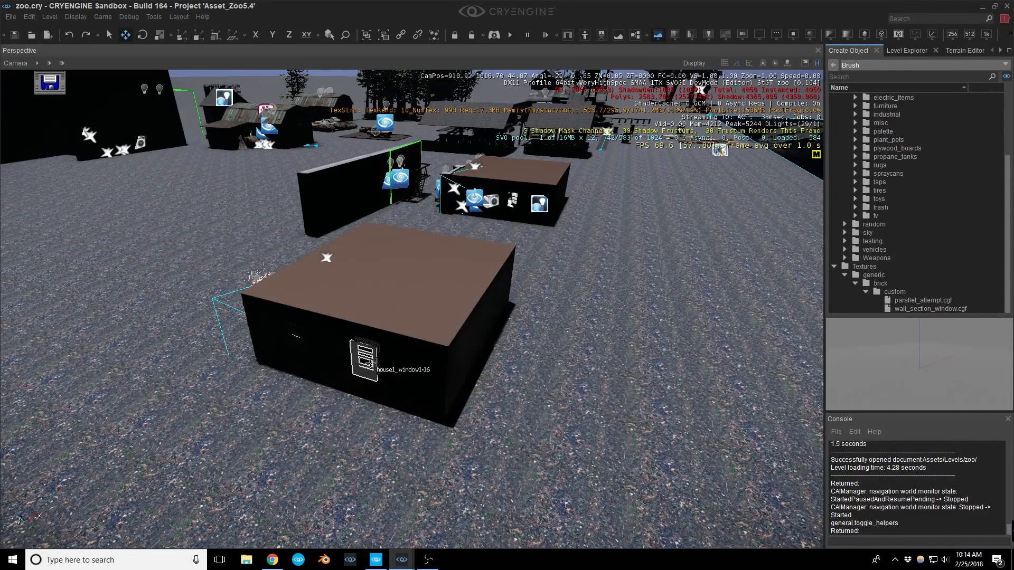
left_click(421, 389)
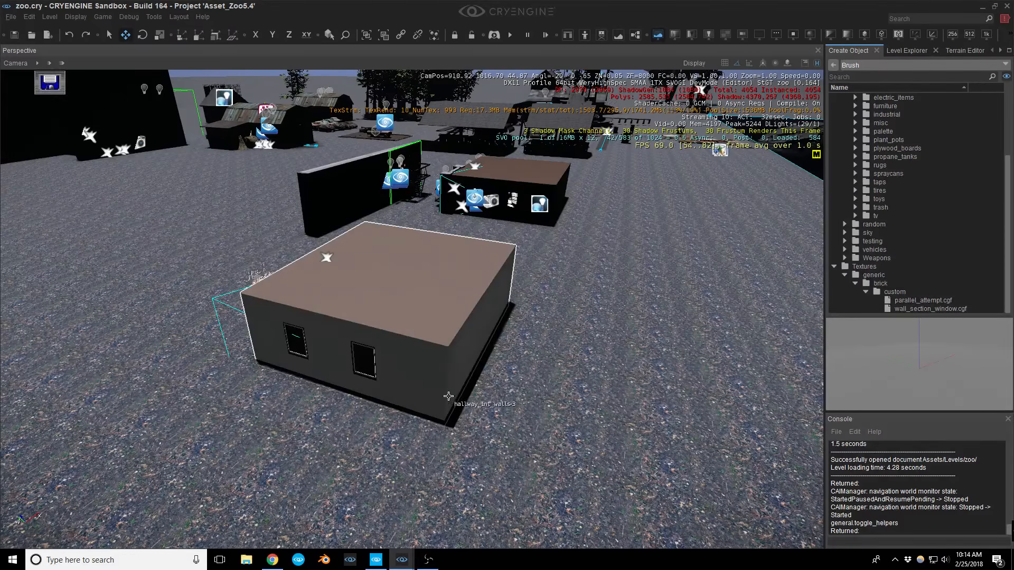
Turn on grid snapping, search the brushes for "int" and place hallway_int_walls.cgf on the empty ground near the trees.
right_click_drag(497, 333, 312, 338)
key("a")
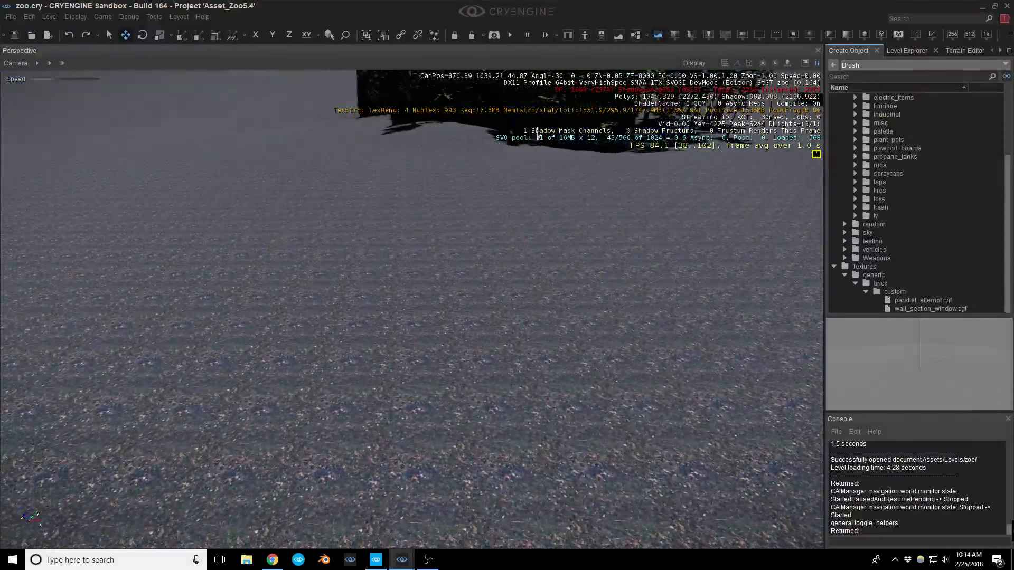
left_click(724, 63)
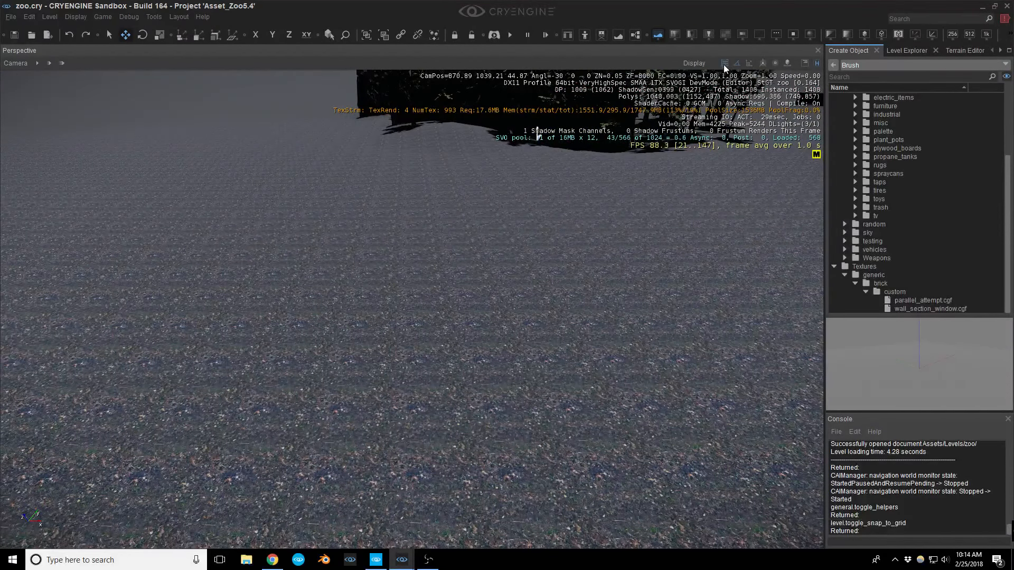
left_click(884, 77)
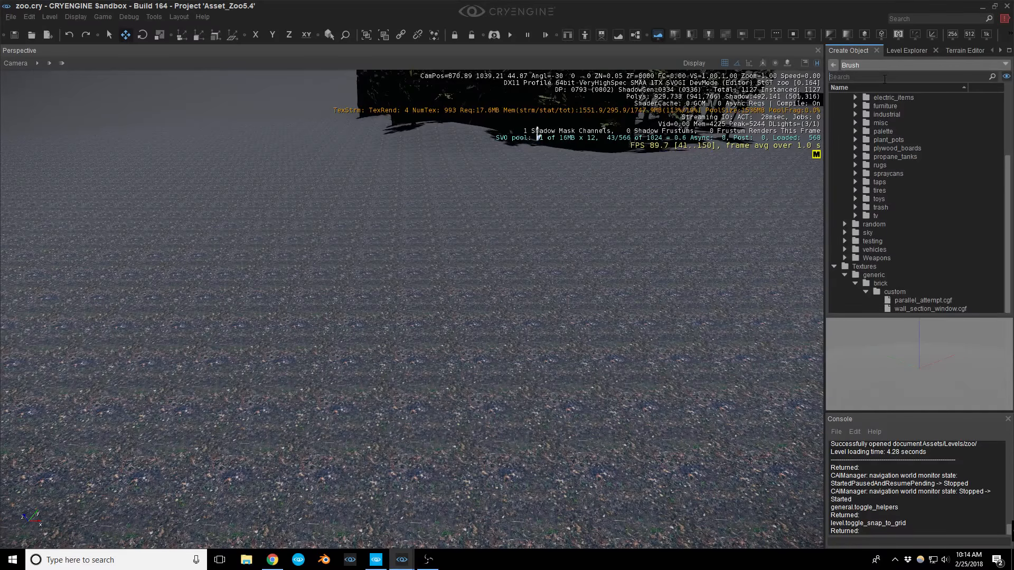
type("house")
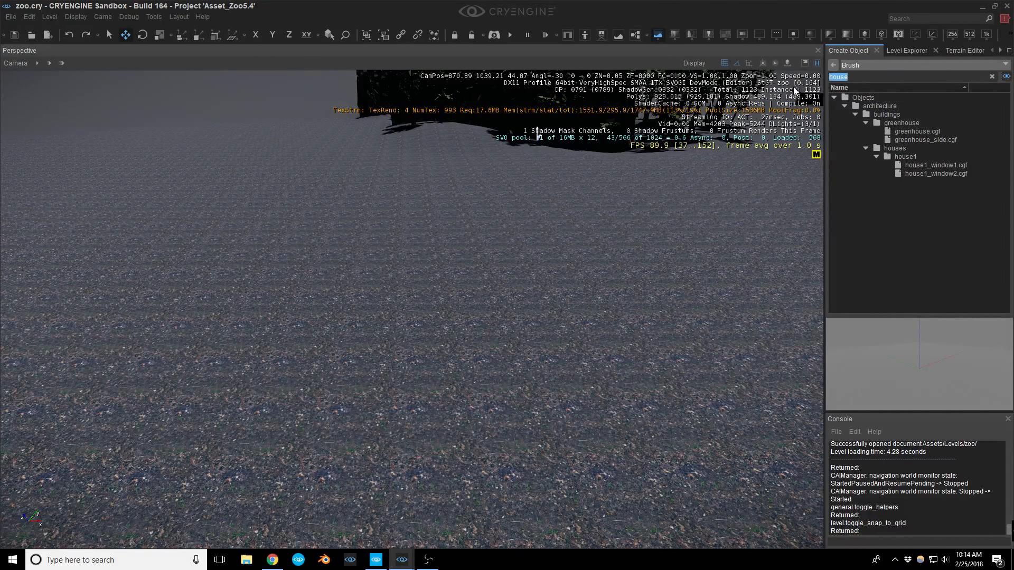
type("int")
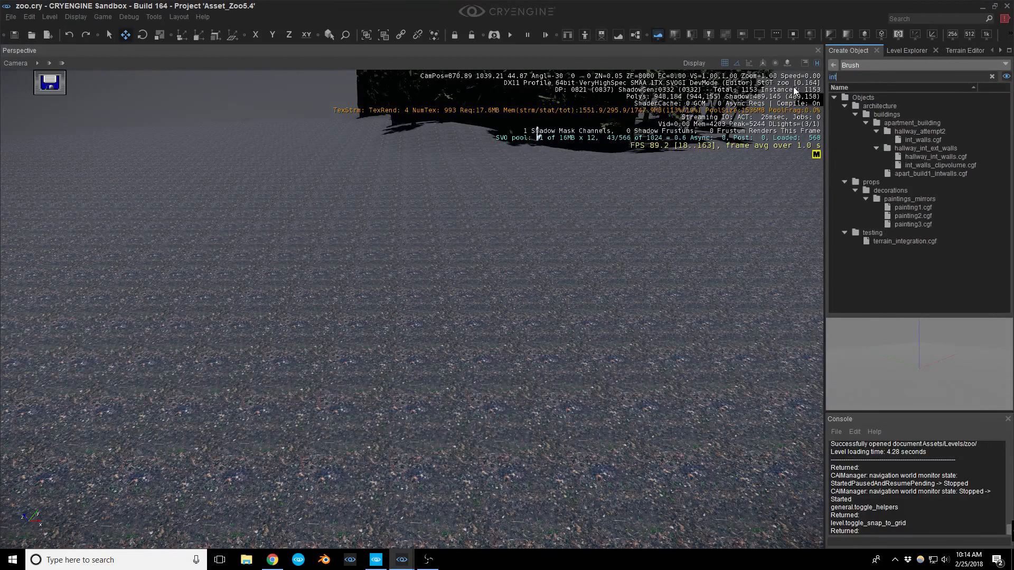
left_click(927, 158)
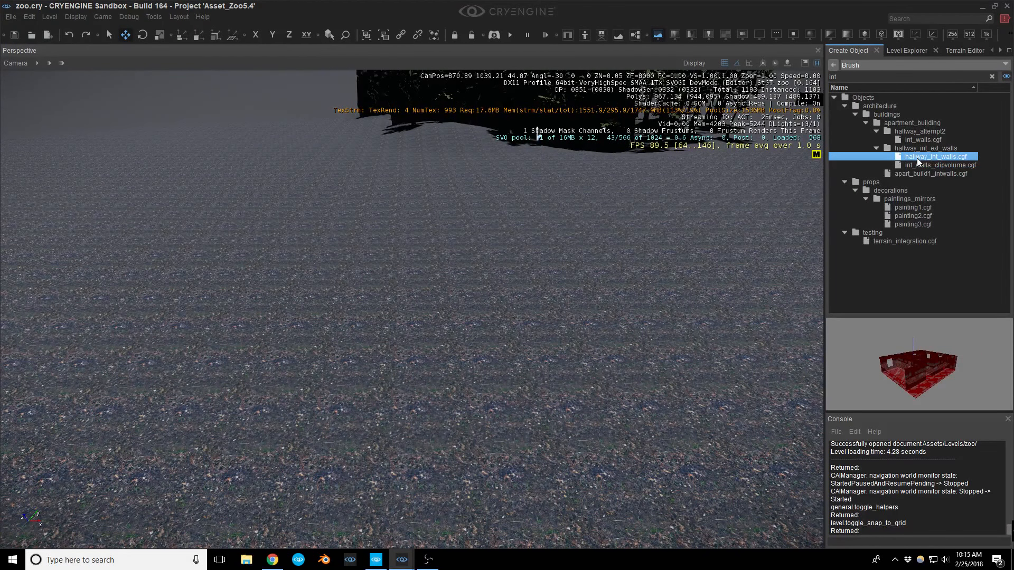
left_click_drag(917, 157, 324, 363)
Raise the placed hallway walls brush above the terrain to a height of 34.
right_click_drag(382, 354, 346, 346)
key("w")
key("s")
key("2")
left_click_drag(377, 235, 378, 196)
right_click_drag(378, 197, 386, 200)
key("s")
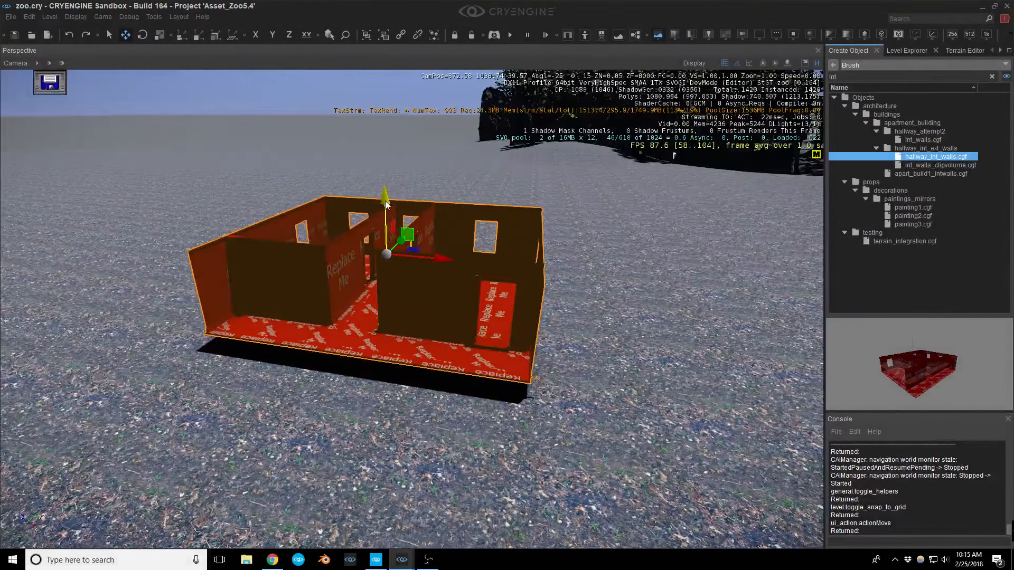
Duplicate the hallway walls brush in place and change the copy's geometry to hallway_ext_walls.cgf.
key("ctrl+d")
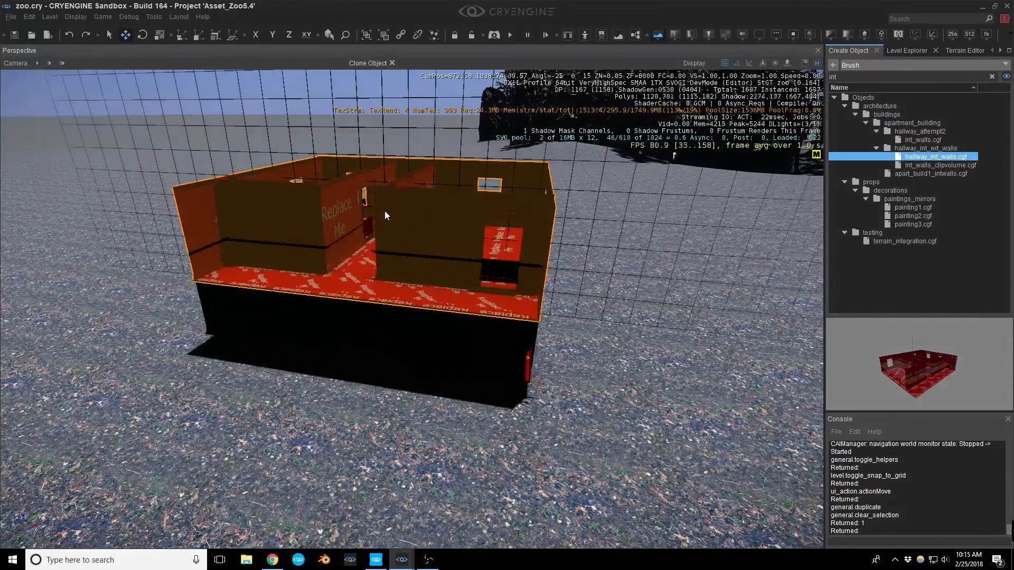
left_click(381, 255)
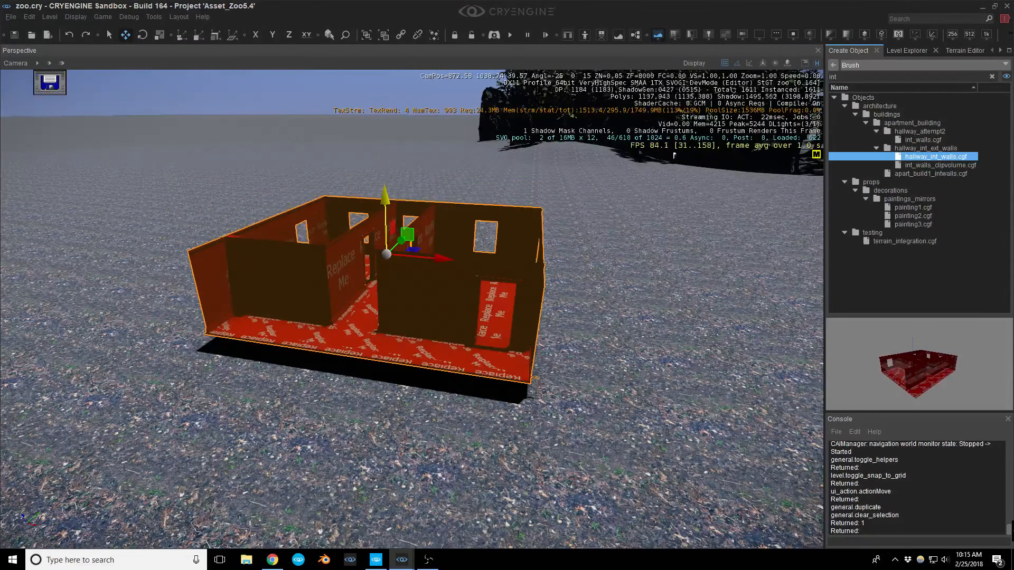
left_click_drag(1013, 101, 813, 111)
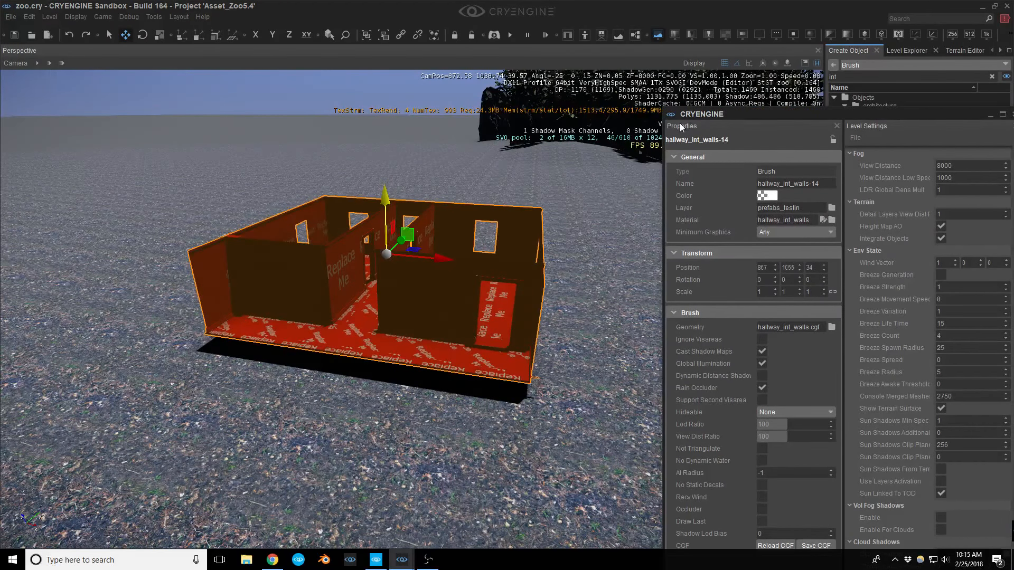
key("ctrl+s")
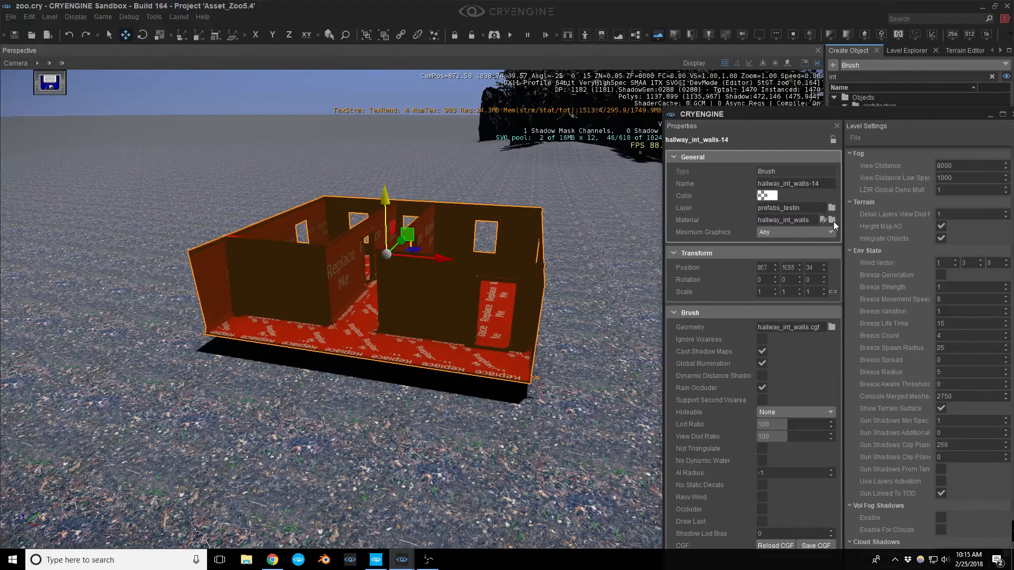
left_click(831, 327)
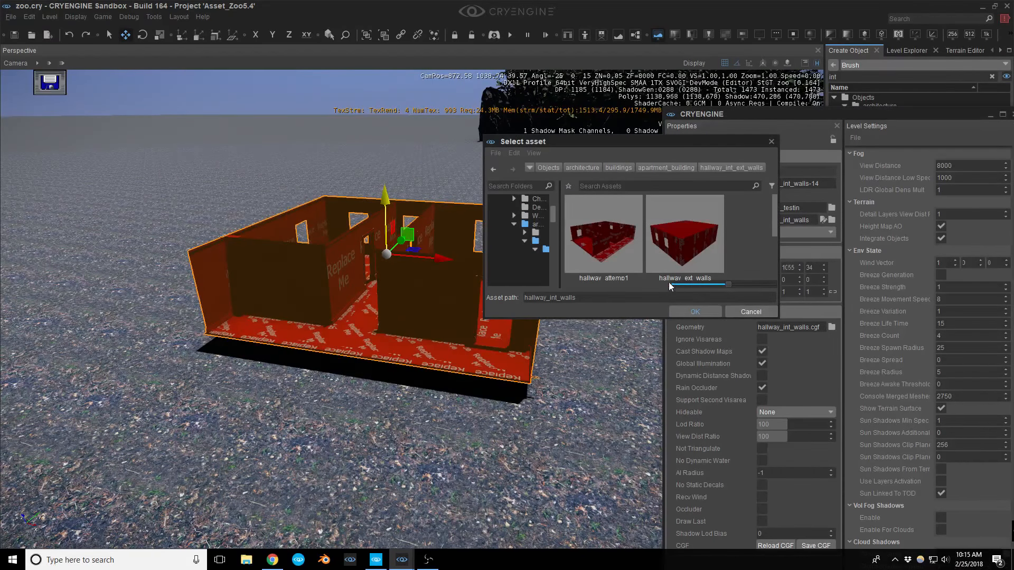
double_click(684, 233)
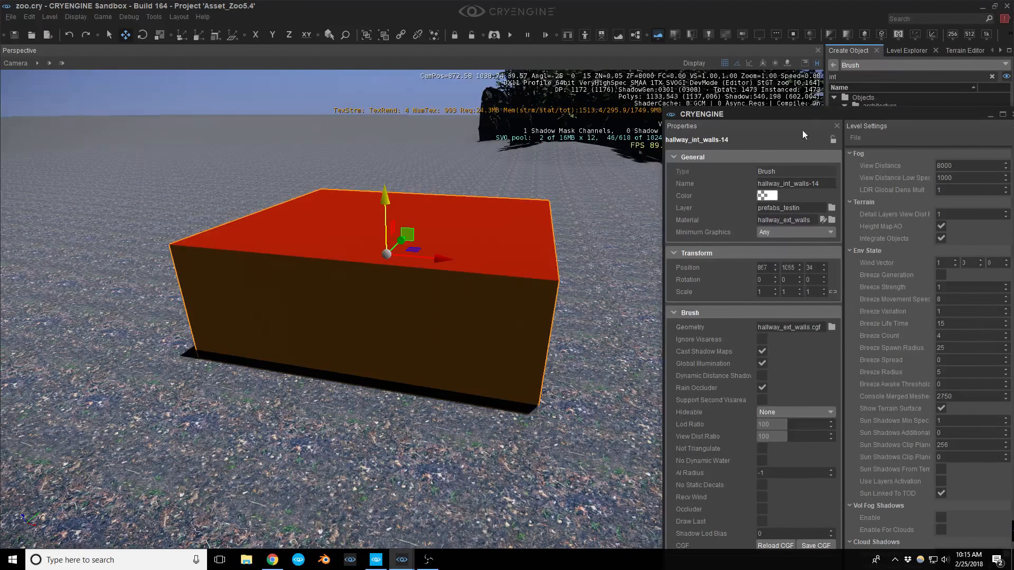
Open the Material Editor and filter its material list by "wall".
left_click_drag(805, 114, 672, 179)
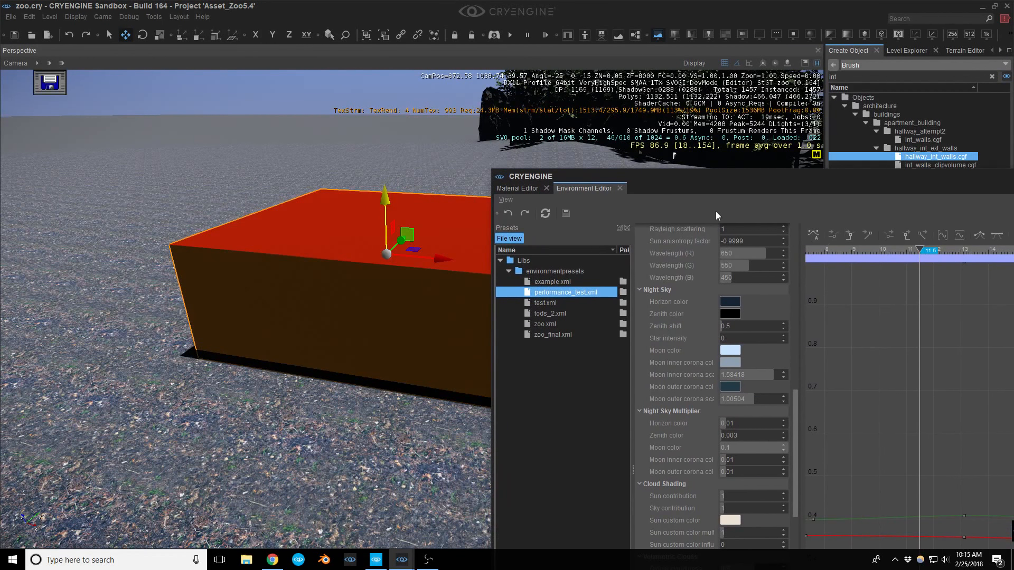
left_click(522, 188)
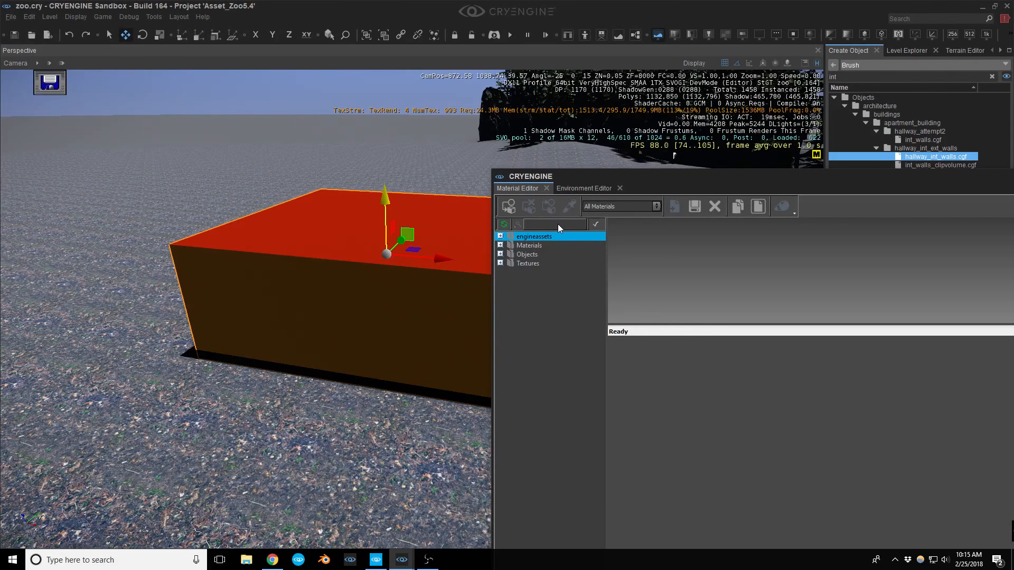
type("int")
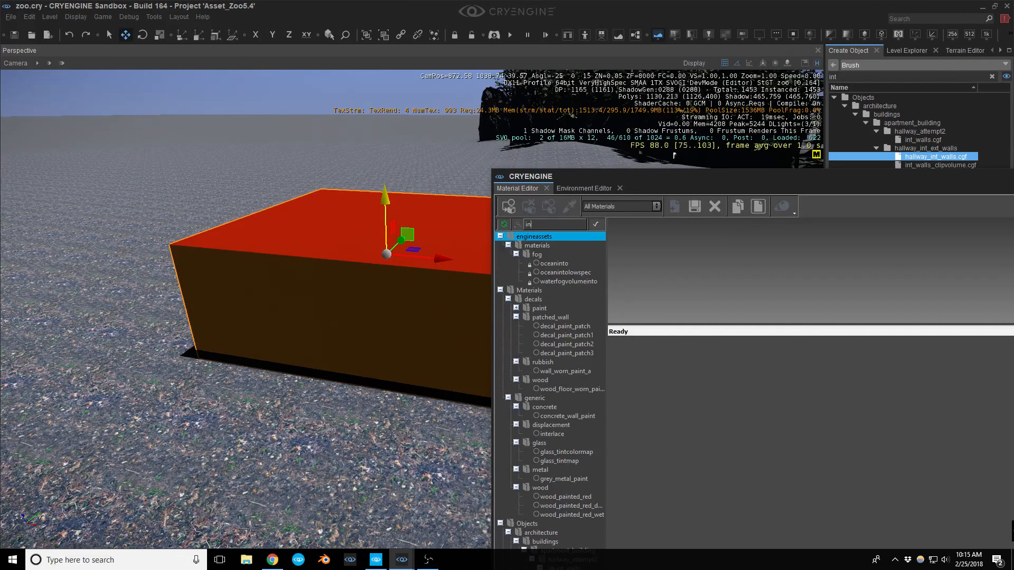
key("BackSpace")
key("BackSpace")
type("wall")
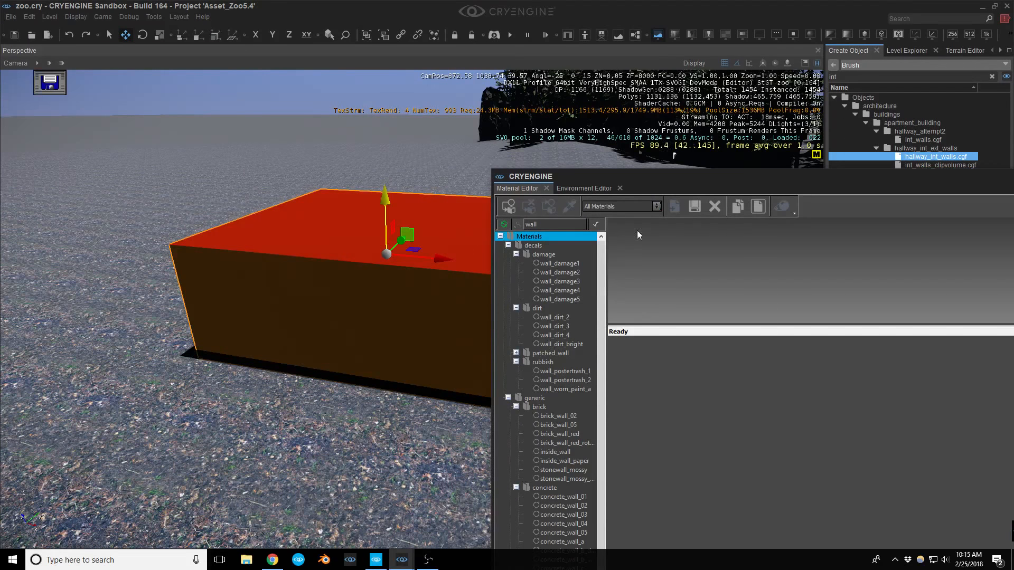
left_click_drag(671, 180, 529, 114)
scroll(427, 430, "down", 7)
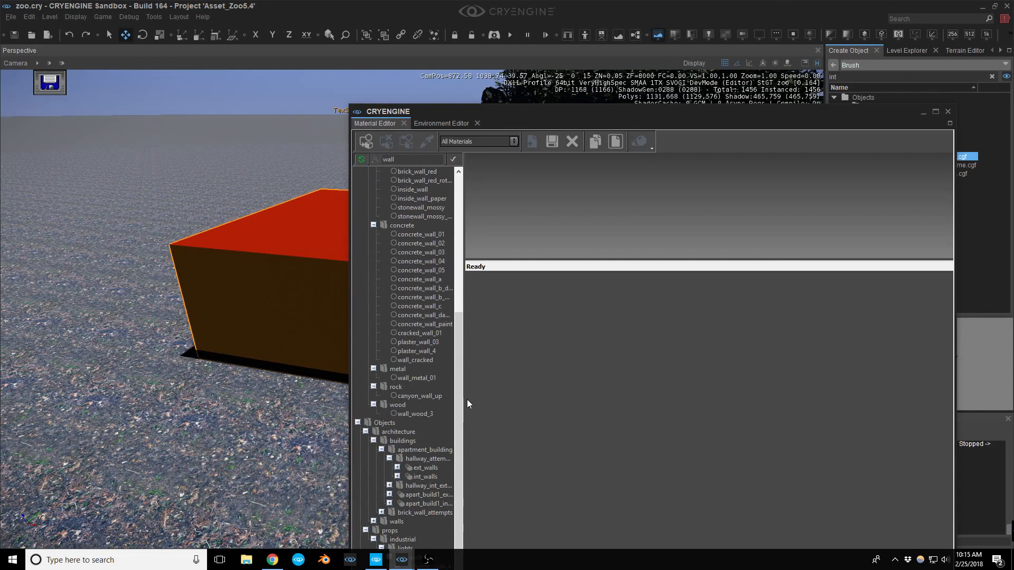
Find the apart_build1_extwalls material in the apartment_building folder and assign it to the exterior walls brush.
left_click(411, 477)
left_click(429, 486)
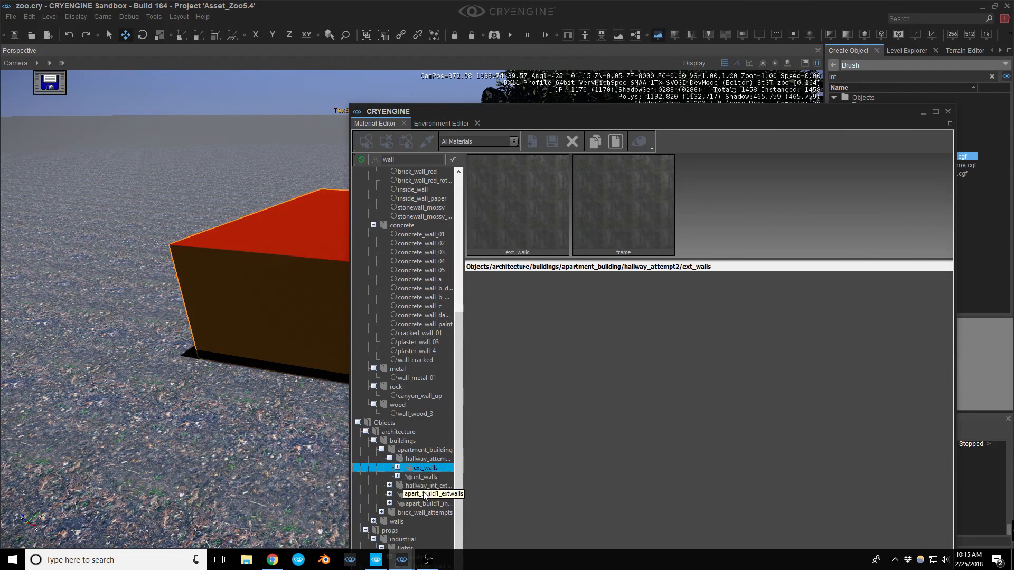
left_click(389, 486)
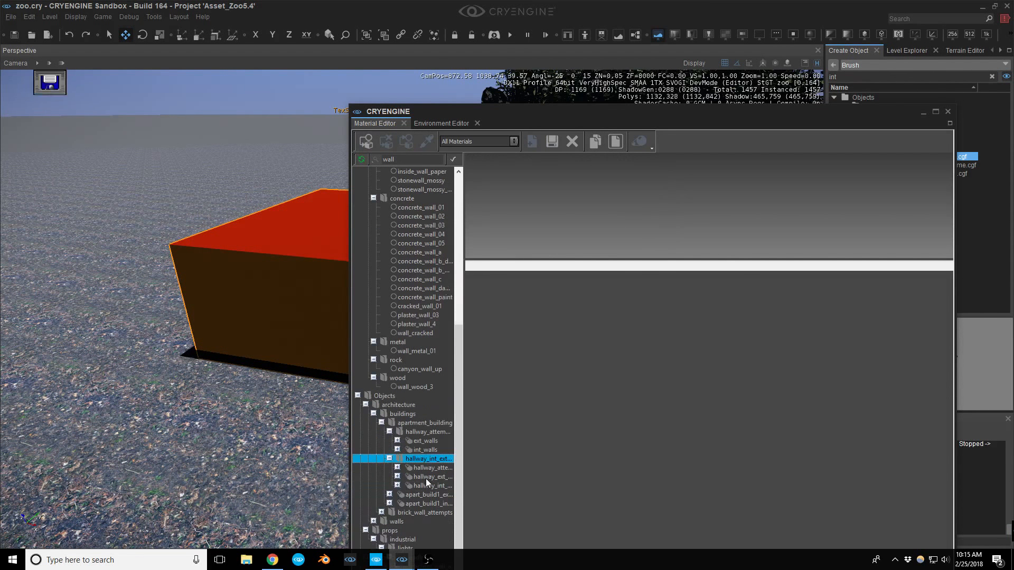
left_click(429, 477)
left_click(429, 486)
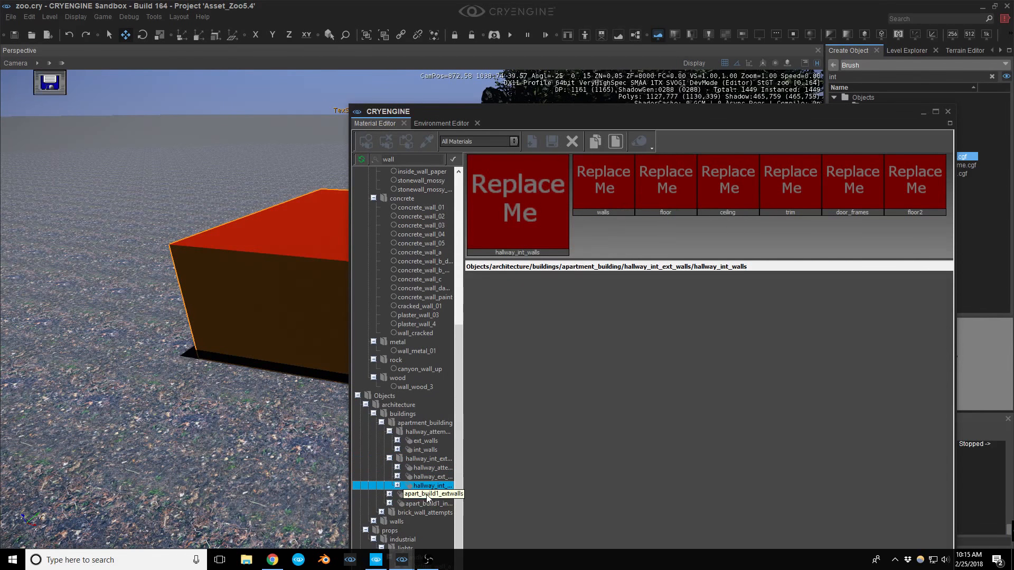
left_click(390, 495)
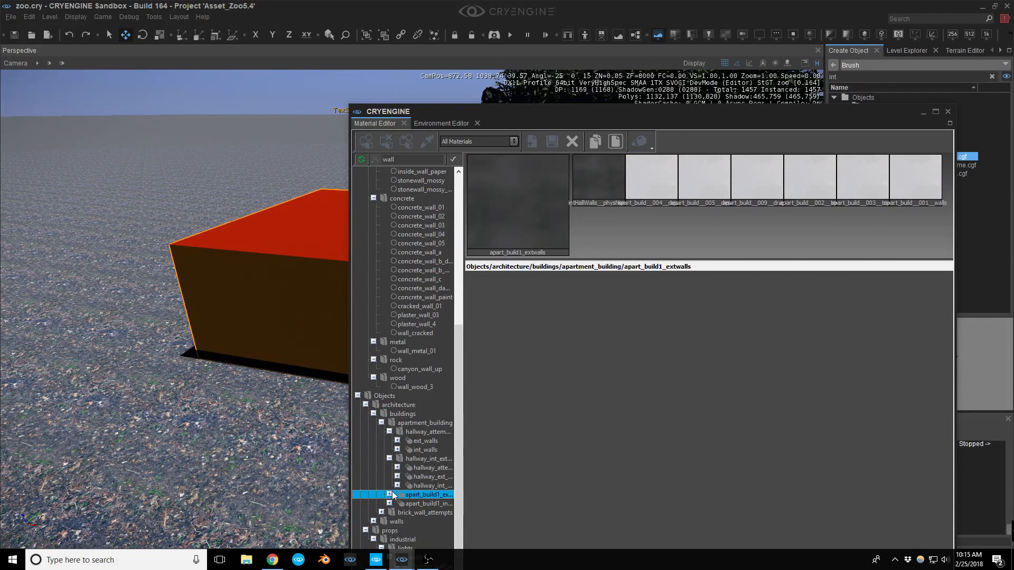
left_click(389, 495)
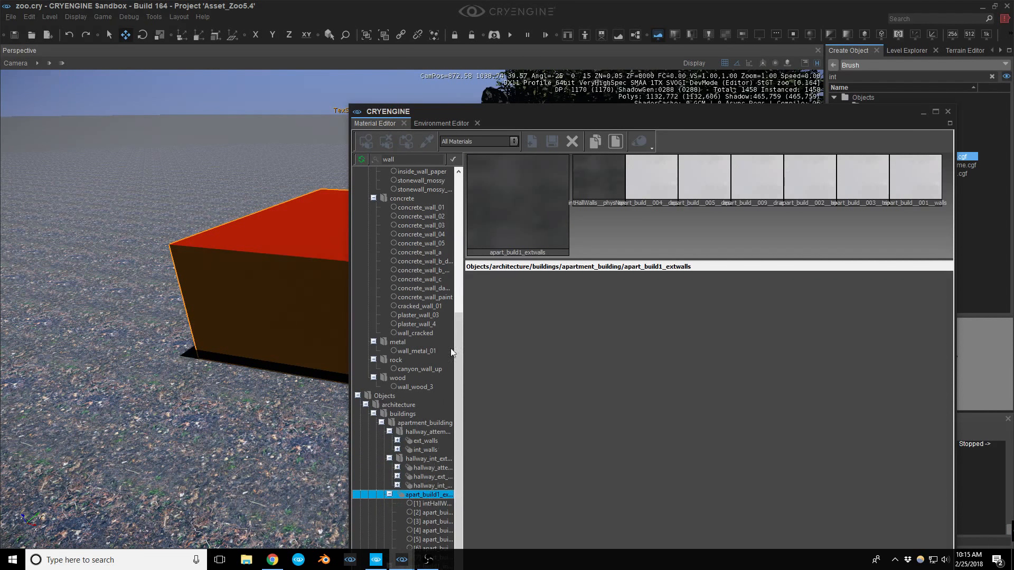
left_click(364, 141)
Assign the apart_build1_intWalls material from the apartment_building folder to the new building's interior walls brush.
key("w")
right_click_drag(314, 241, 434, 171)
key("w")
key("a")
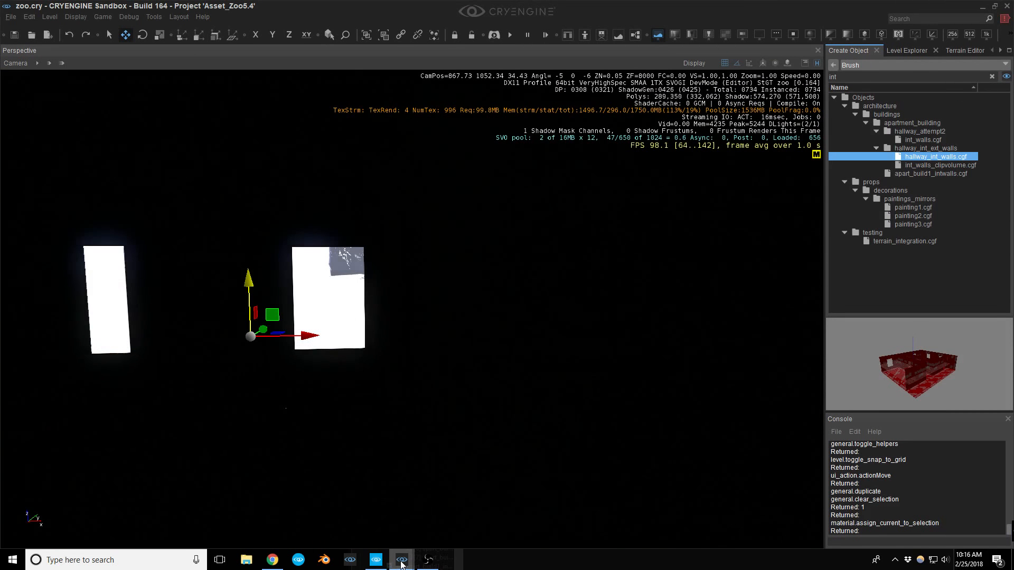
left_click(437, 520)
scroll(437, 520, "down", 3)
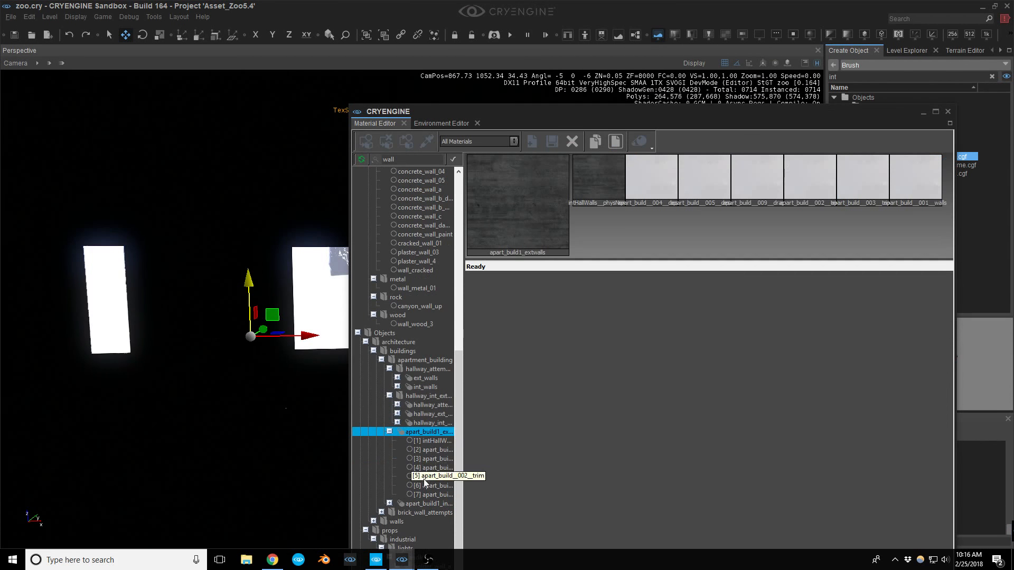
left_click(419, 503)
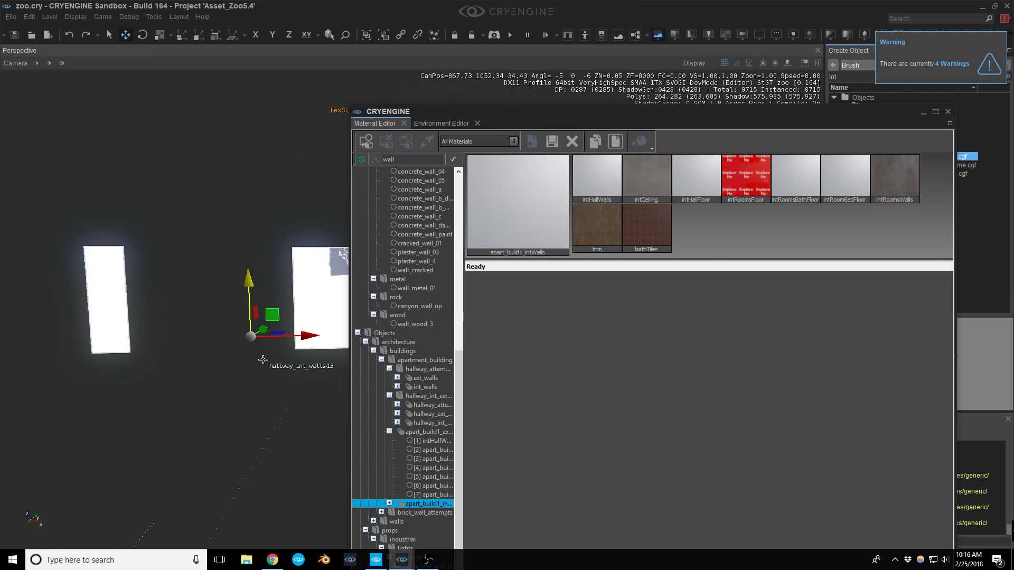
left_click(262, 363)
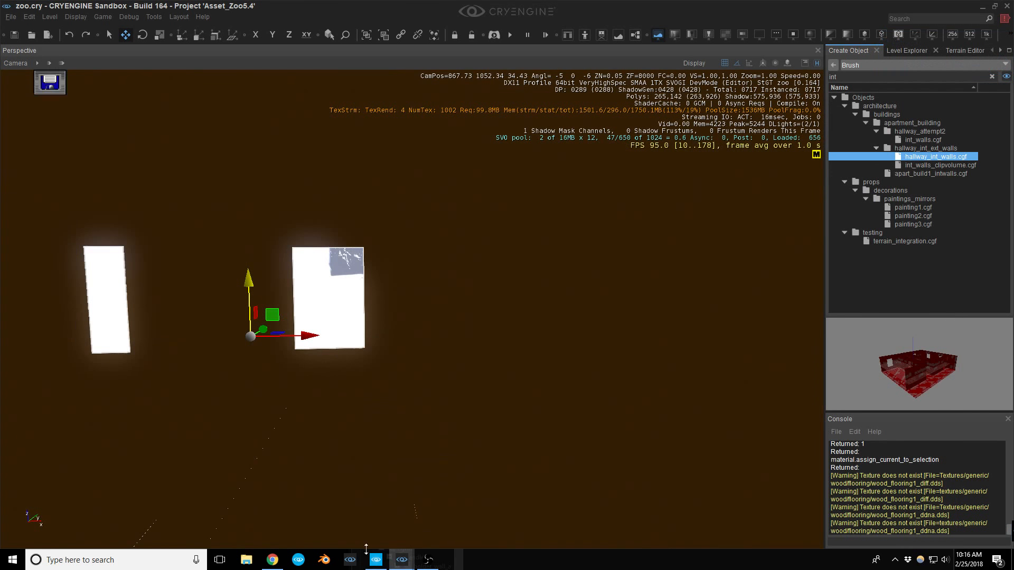
mouse_move(401, 558)
left_click(430, 521)
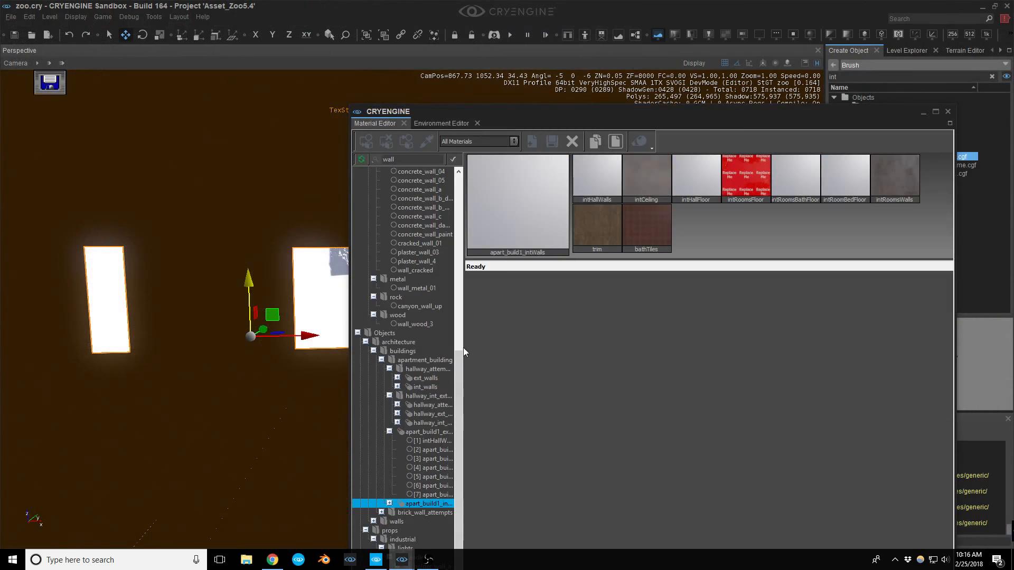
left_click(366, 145)
Inspect the hallway interior and preview the hallway_int_ext_walls and apart_build1_extwalls materials in the Material Editor.
mouse_move(231, 275)
right_mouse_down()
mouse_move(318, 295)
mouse_move(235, 290)
right_mouse_up()
key("a")
key("d")
key("a")
key("d")
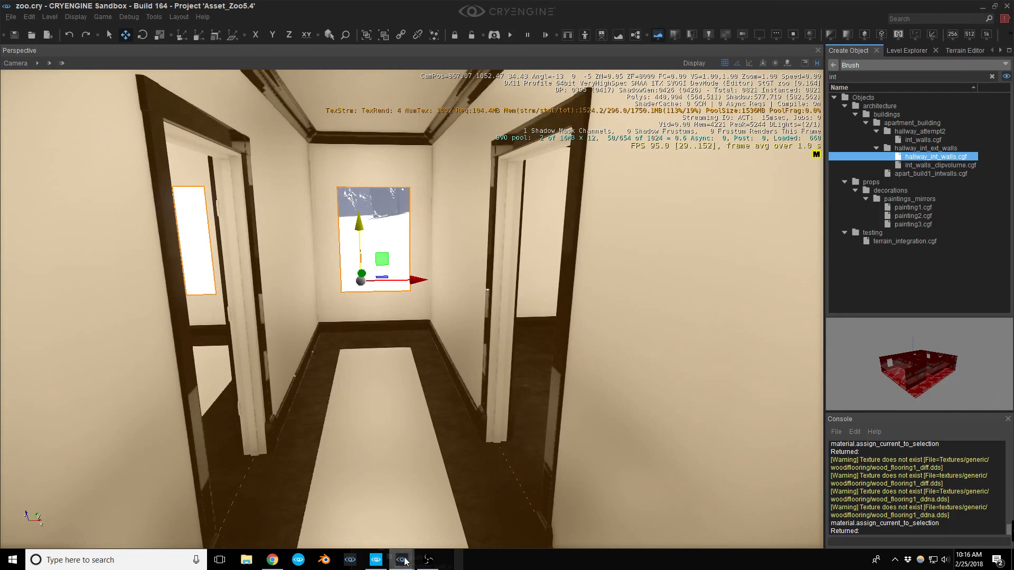
mouse_move(402, 558)
left_click(462, 499)
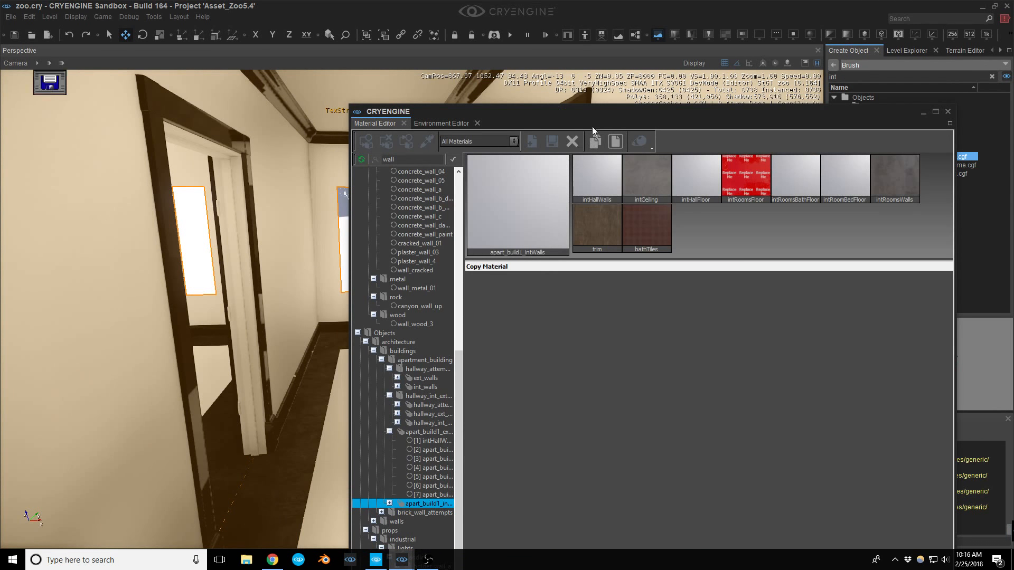
left_click_drag(584, 110, 561, 19)
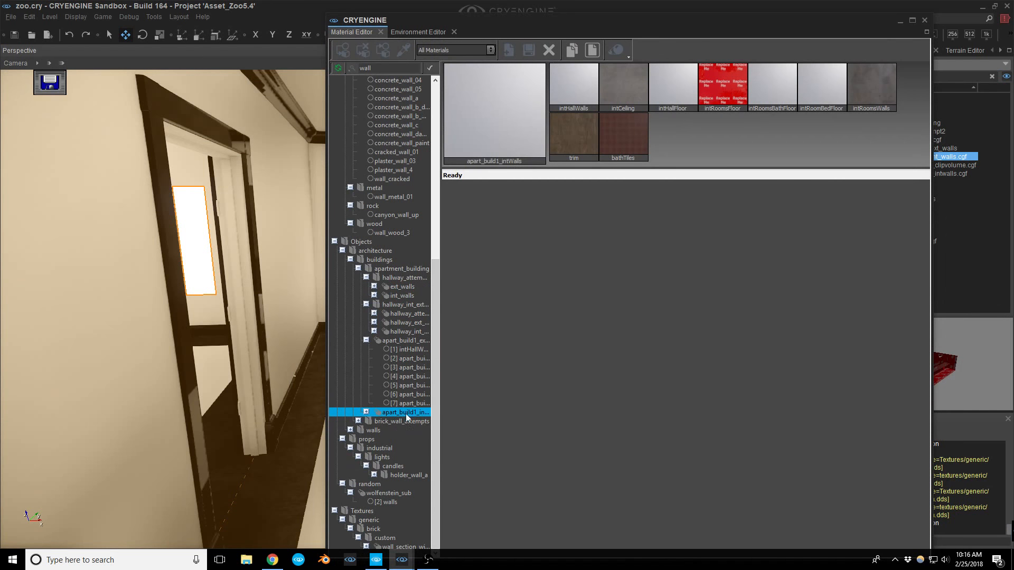
left_click(400, 313)
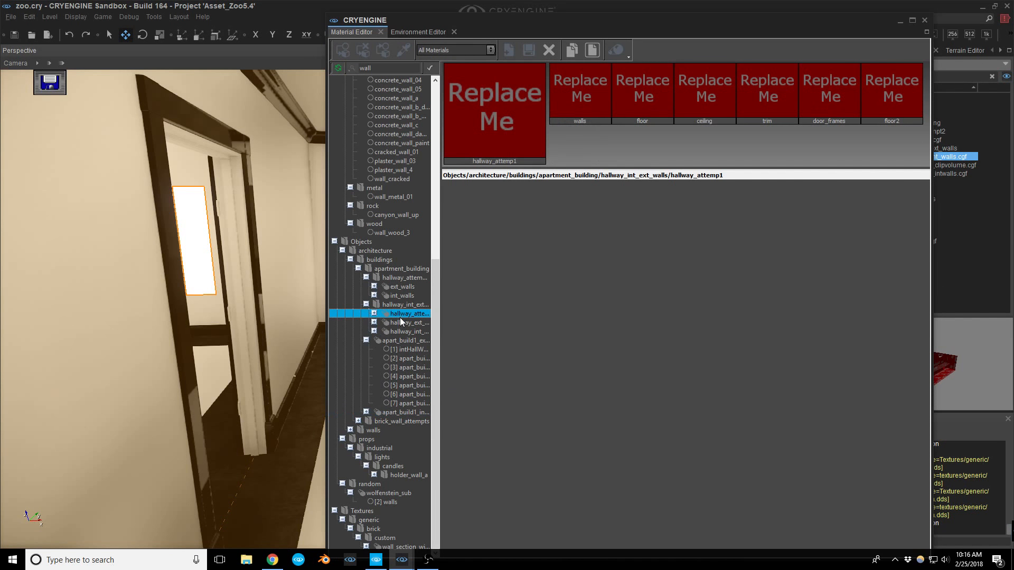
left_click(402, 323)
left_click(404, 332)
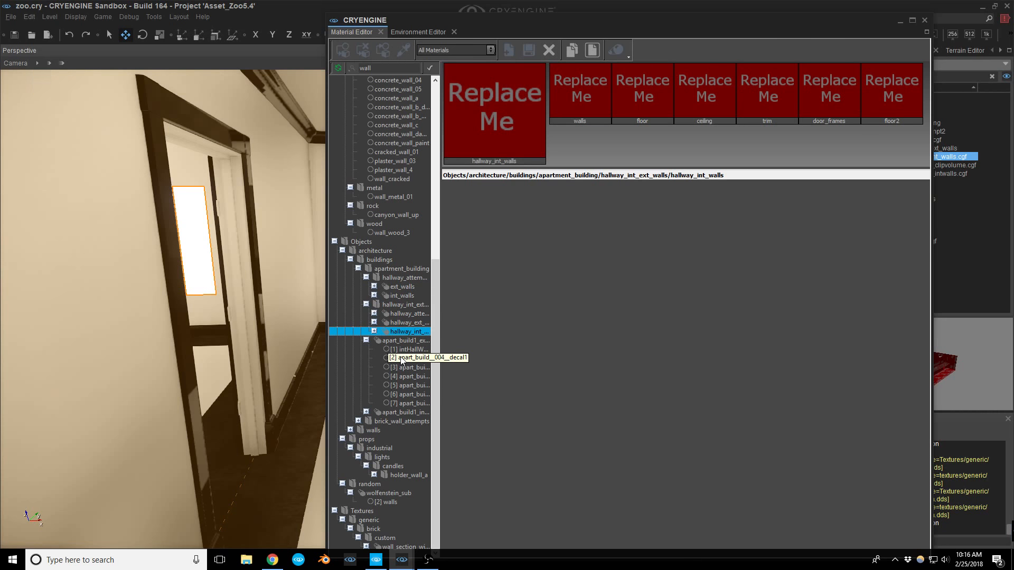
left_click(405, 340)
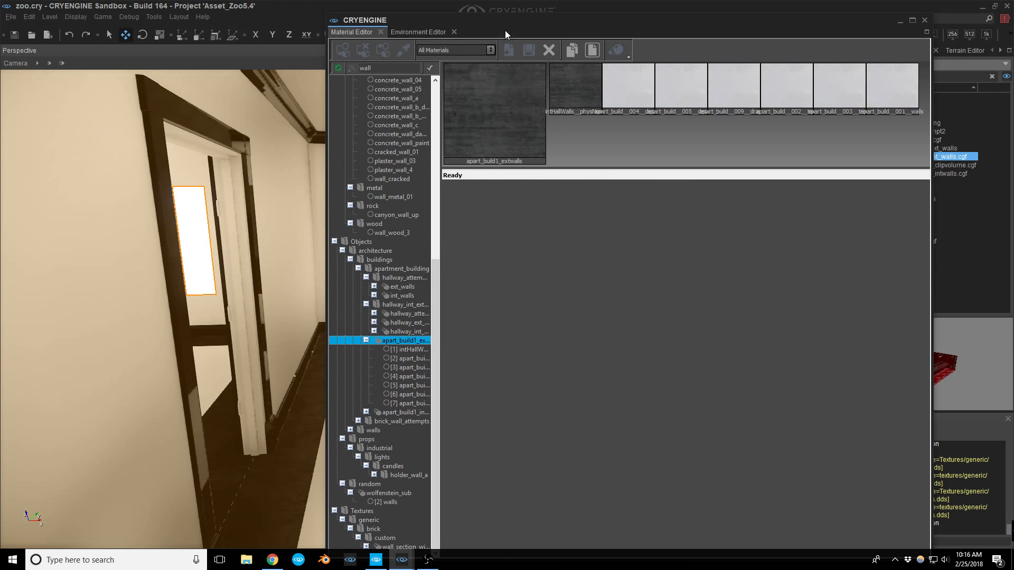
Select the existing brown apartment building elsewhere in the zoo and try to pick its material into the Material Editor.
left_click_drag(523, 23, 1013, 57)
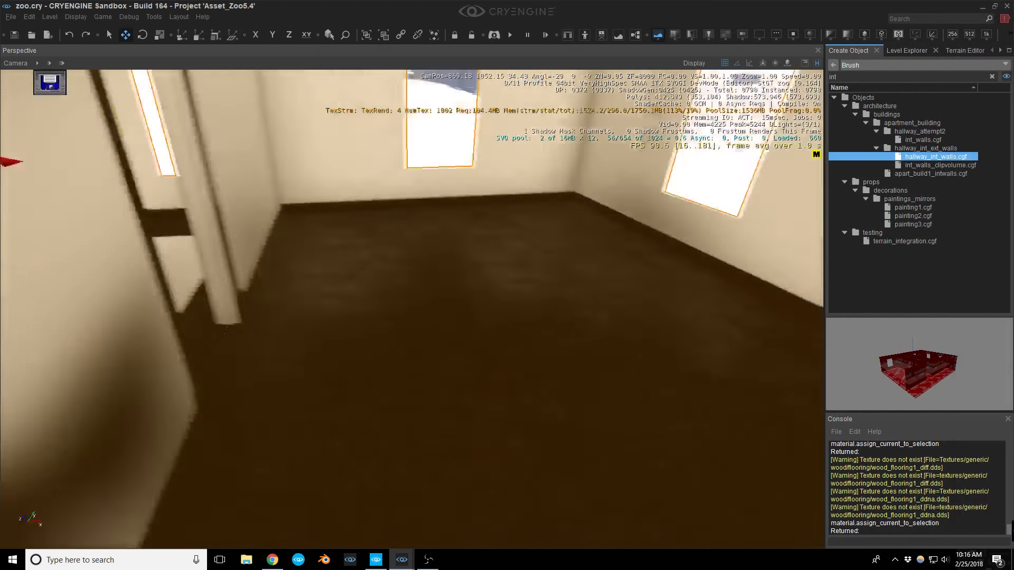
key("s")
right_click_drag(644, 253, 689, 243)
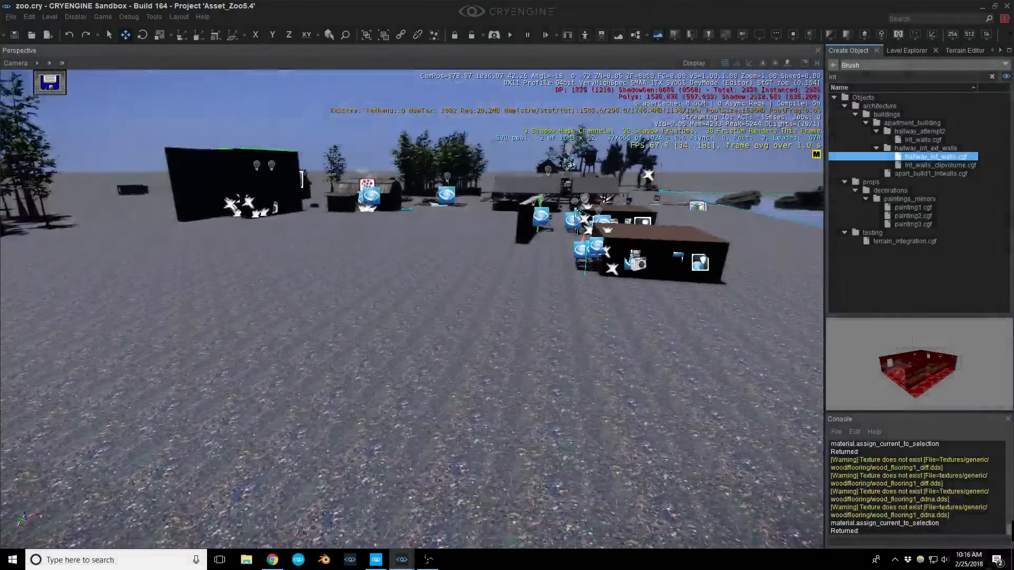
left_click(689, 243)
left_click_drag(1013, 58, 682, 220)
left_click(585, 252)
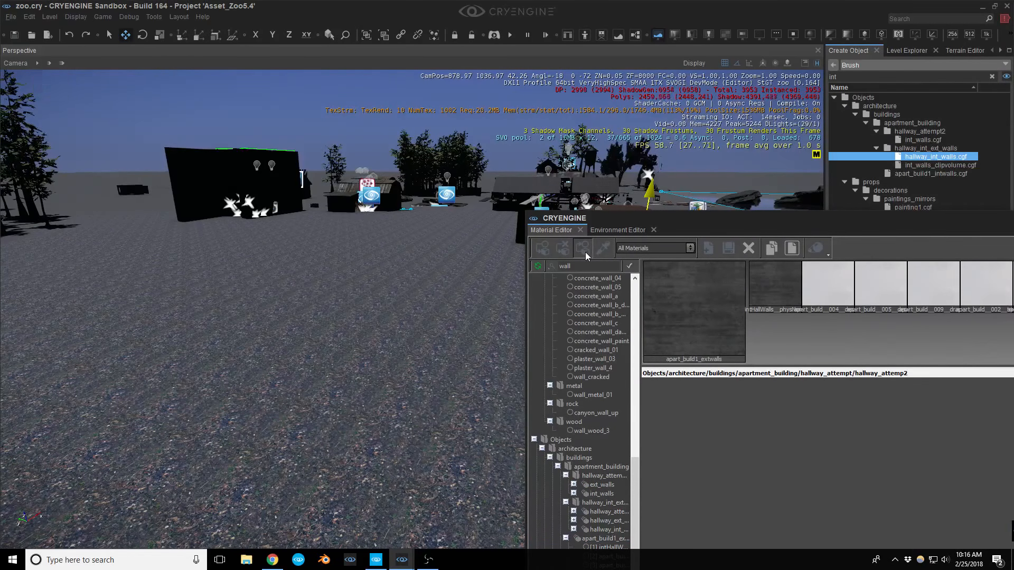
left_click(604, 370)
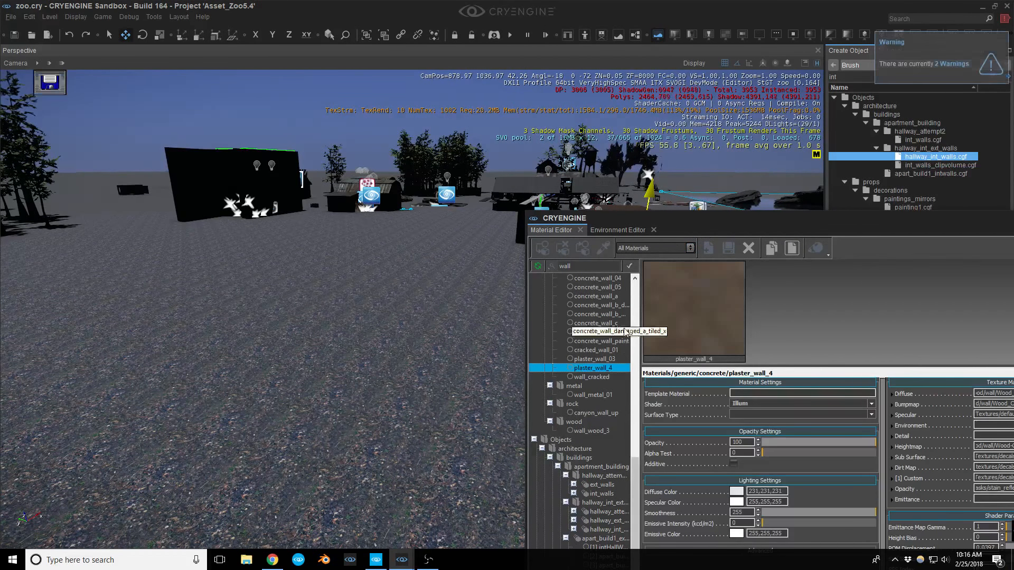
left_click(584, 248)
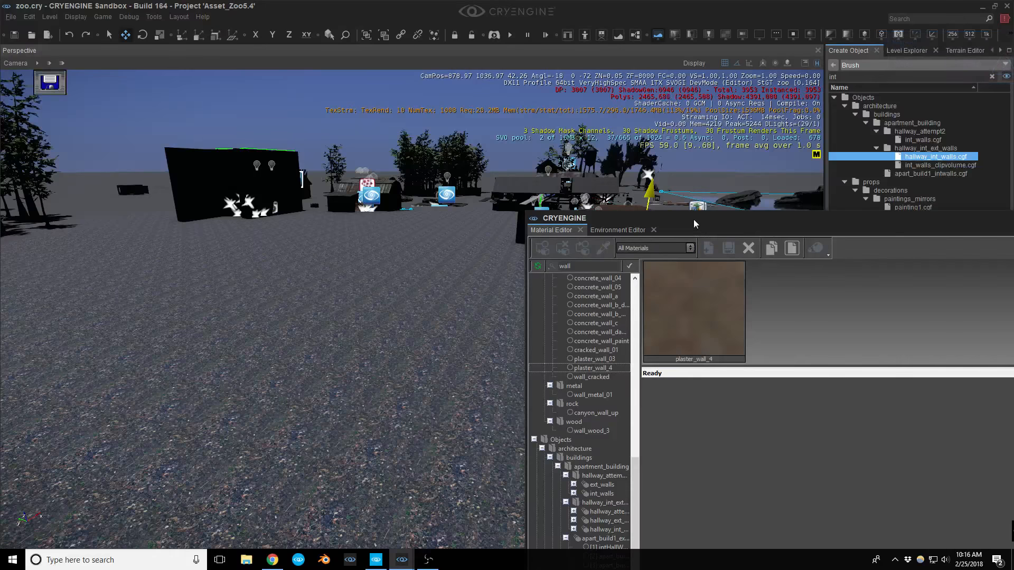
Reselect the existing brown building from close up and try again to load its material with the "wall" filter active.
left_click_drag(692, 219, 1013, 220)
left_click(657, 239)
left_click(657, 239)
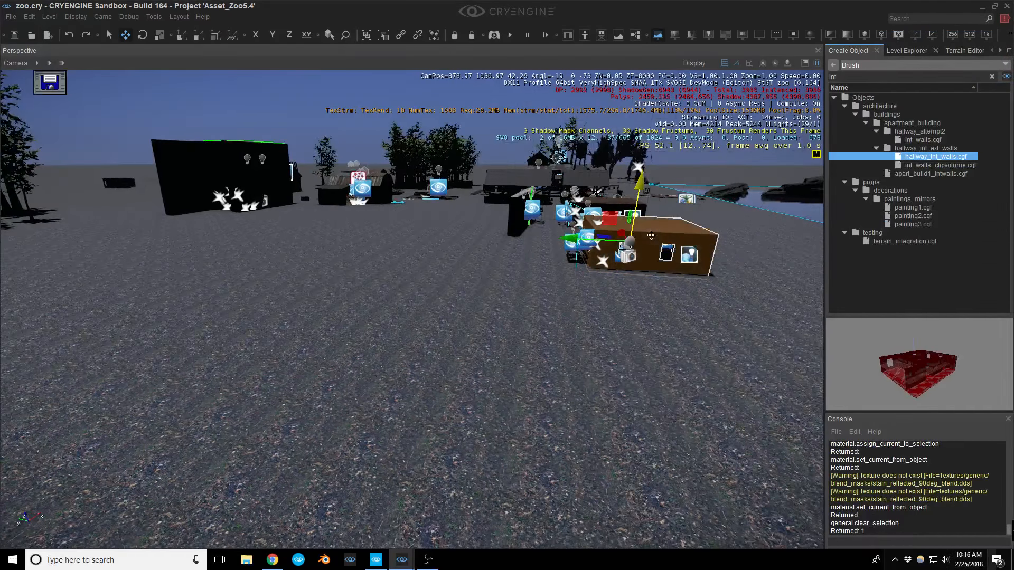
key("w")
mouse_move(657, 239)
right_mouse_down()
mouse_move(681, 211)
mouse_move(671, 195)
mouse_move(651, 243)
right_mouse_up()
key("d")
key("w")
key("s")
left_click_drag(1013, 212, 780, 176)
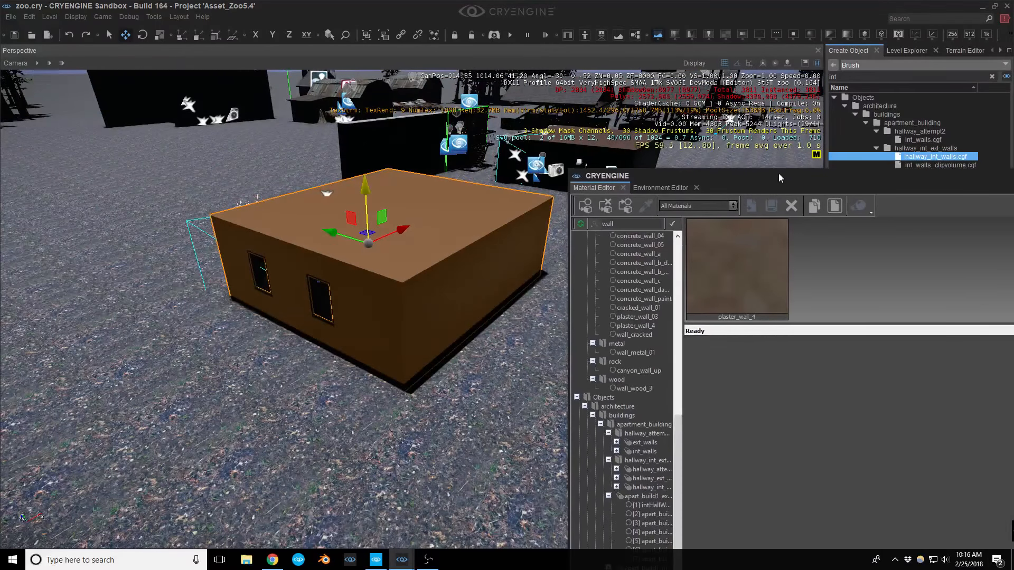
left_click(622, 211)
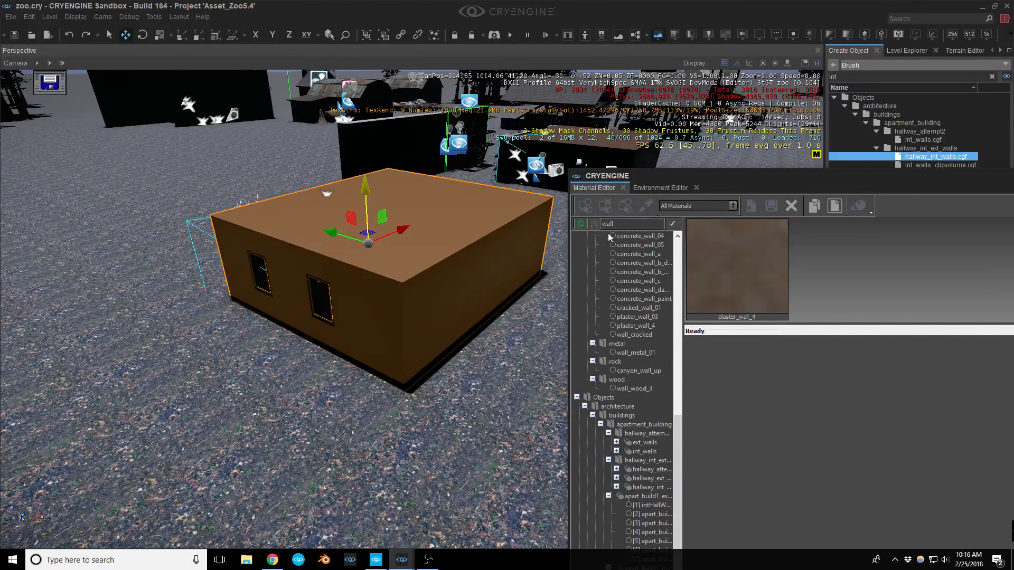
left_click(636, 326)
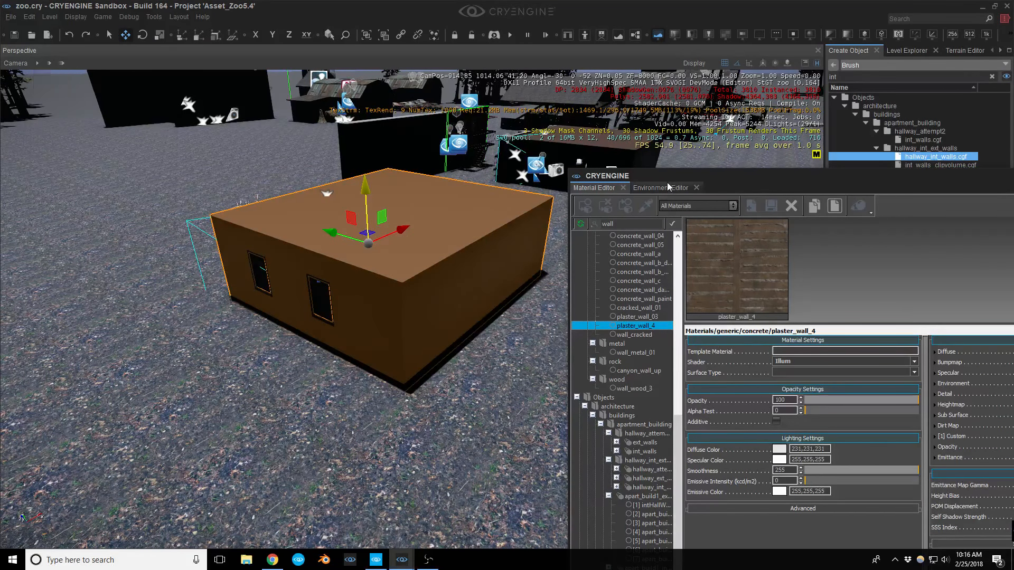
Close and reopen the Material Editor without a filter, and pick the material of the selected existing building.
left_click(625, 188)
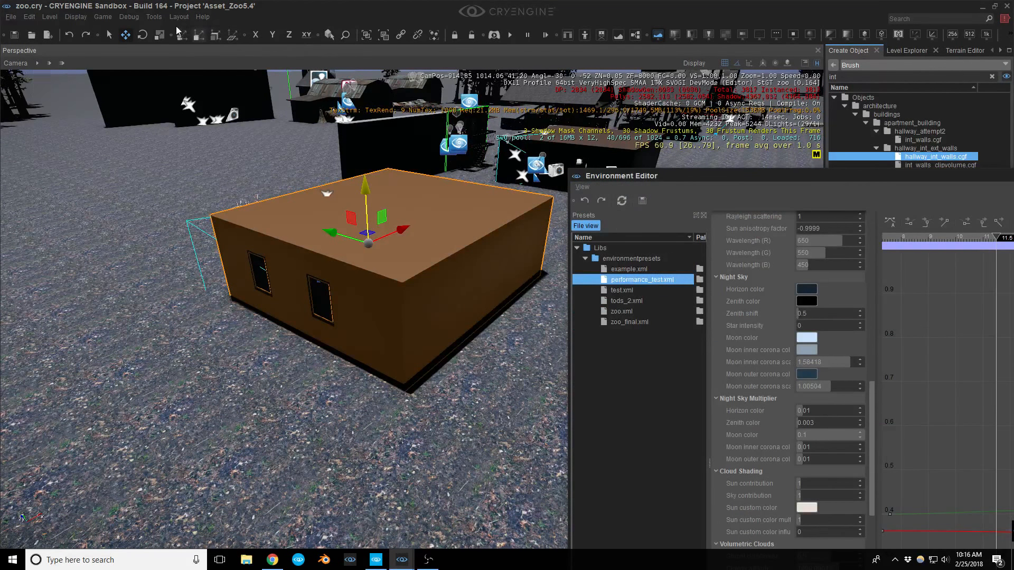
left_click(154, 17)
mouse_move(200, 227)
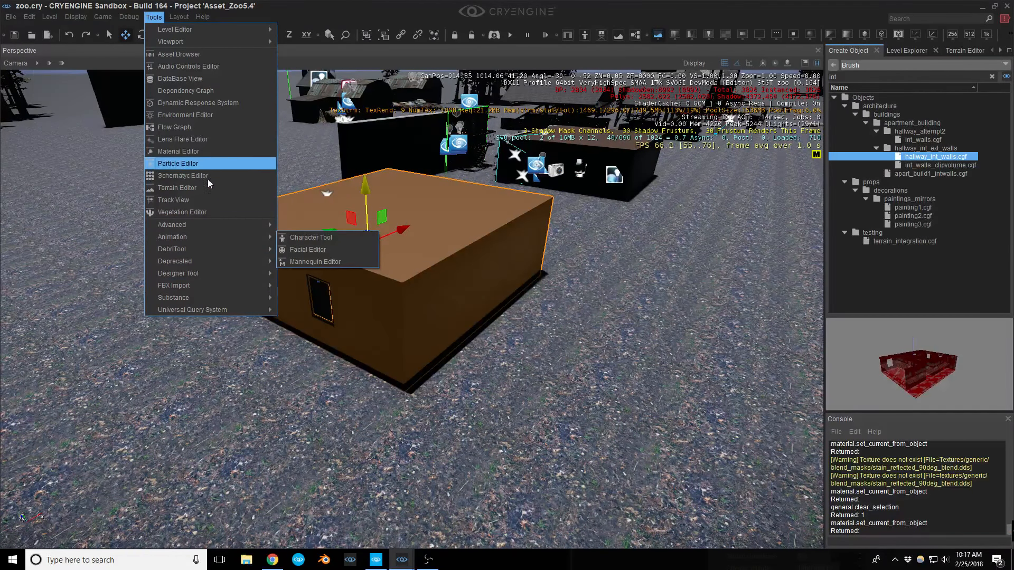
left_click(202, 151)
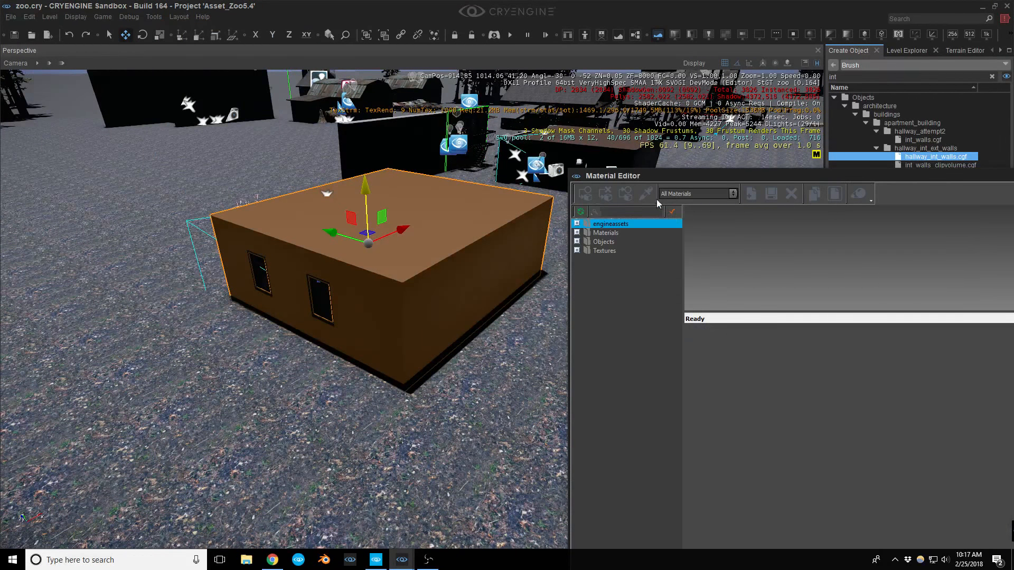
left_click(631, 198)
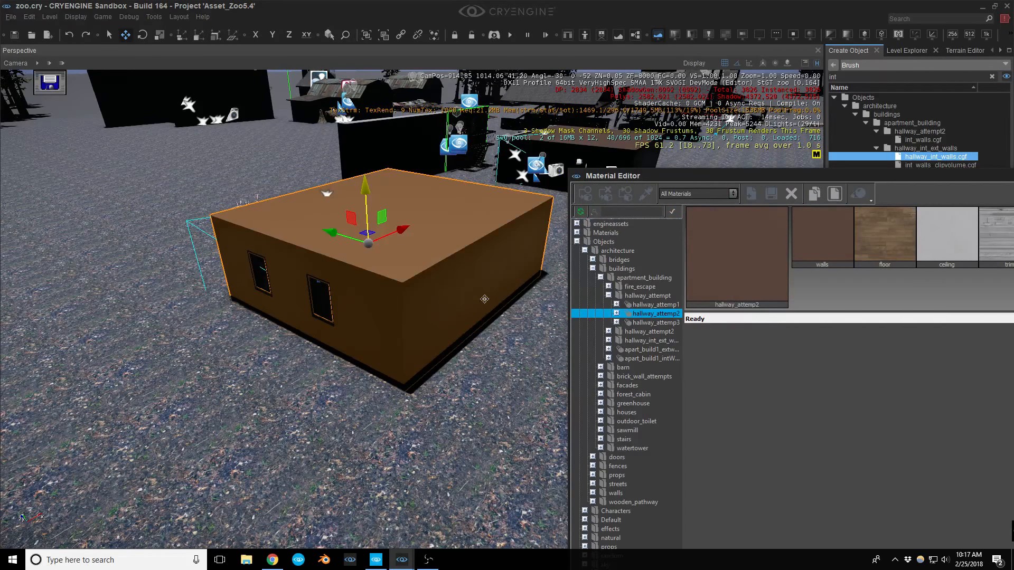
Return to the new building, select its exterior walls brush and assign the hallway_attemp2 material to it.
right_click_drag(484, 300, 426, 322)
key("a")
key("w")
key("s")
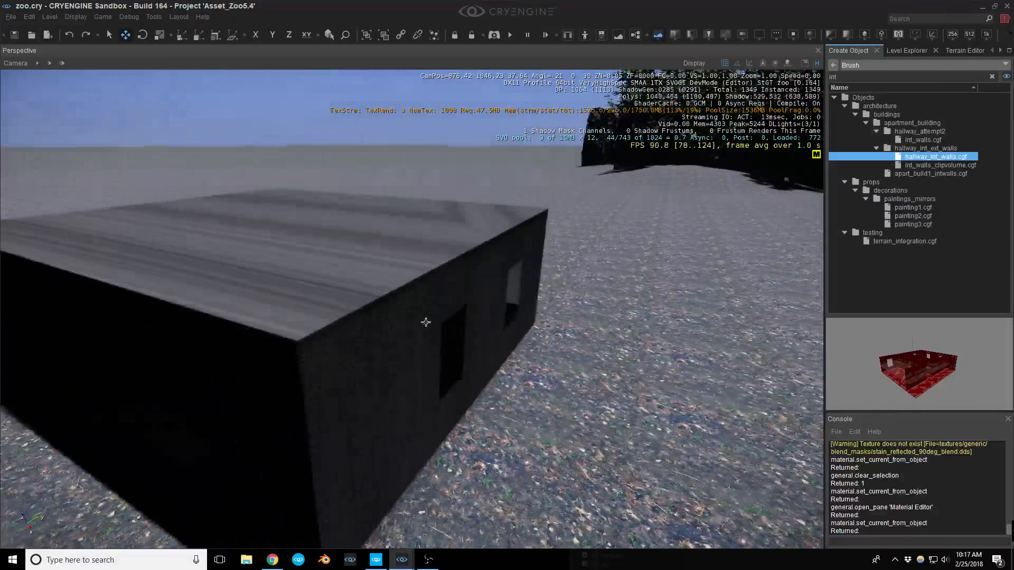
left_click(426, 322)
key("alt+Tab")
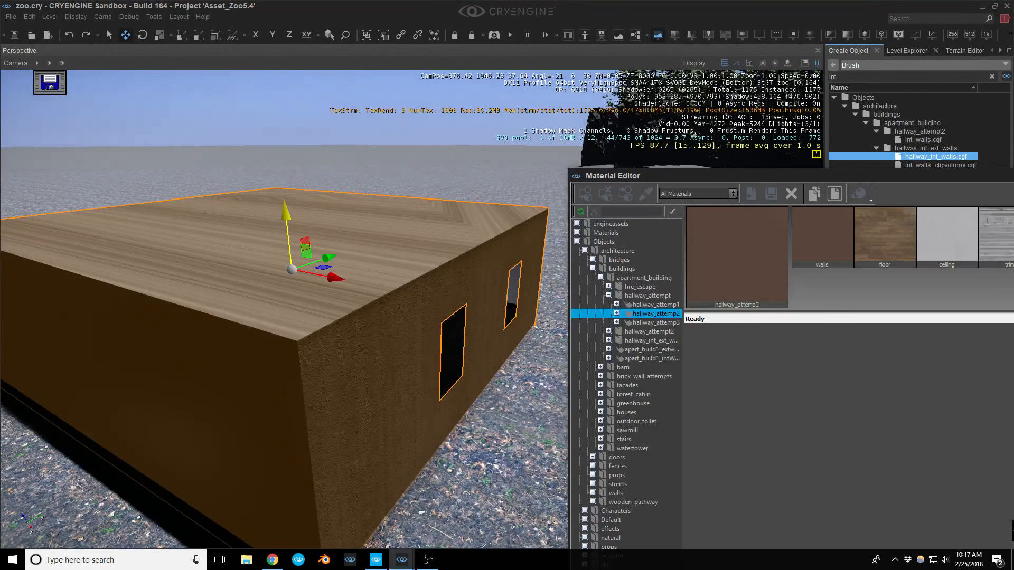
left_click(585, 195)
Select the interior walls brush inside the new building and assign the hallway_attemp2 material to it.
key("w")
mouse_move(410, 335)
right_mouse_down()
mouse_move(386, 341)
mouse_move(396, 346)
mouse_move(372, 335)
mouse_move(417, 334)
right_mouse_up()
key("w")
key("w")
key("a")
right_click_drag(248, 323, 284, 325)
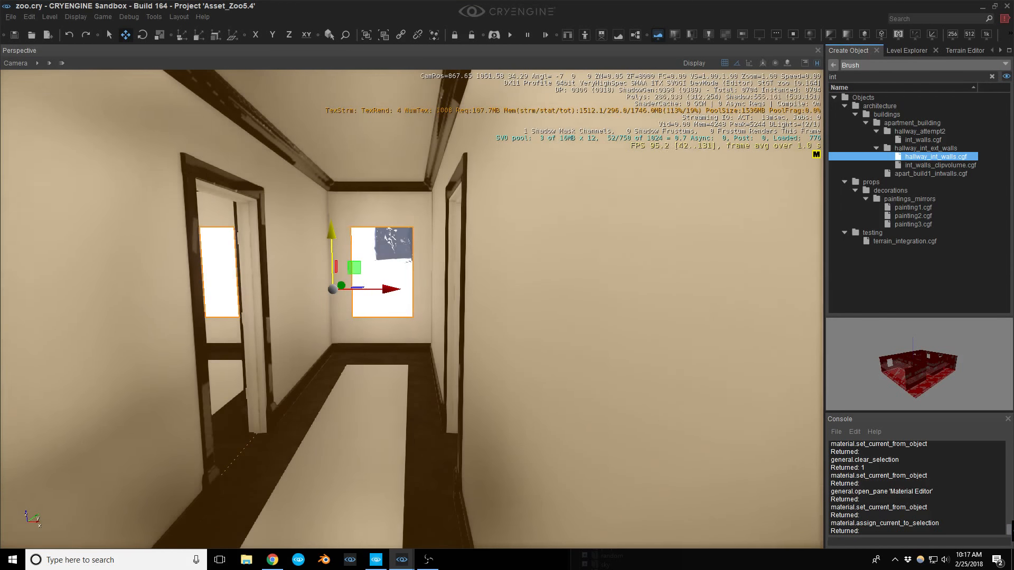
left_click(1013, 212)
left_click(586, 201)
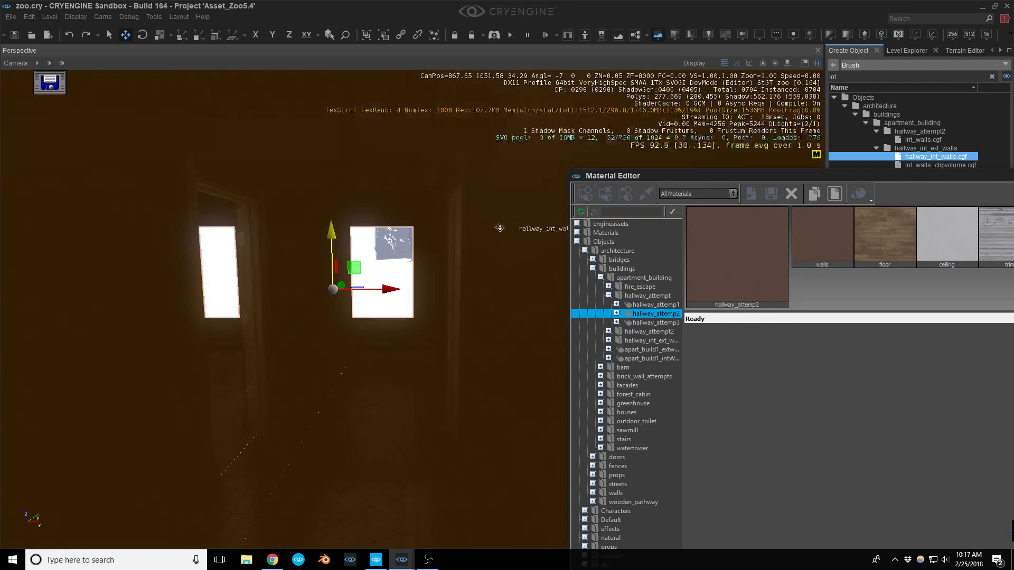
Clear the selection inside the new building's room and save the level.
right_click_drag(385, 288, 391, 281)
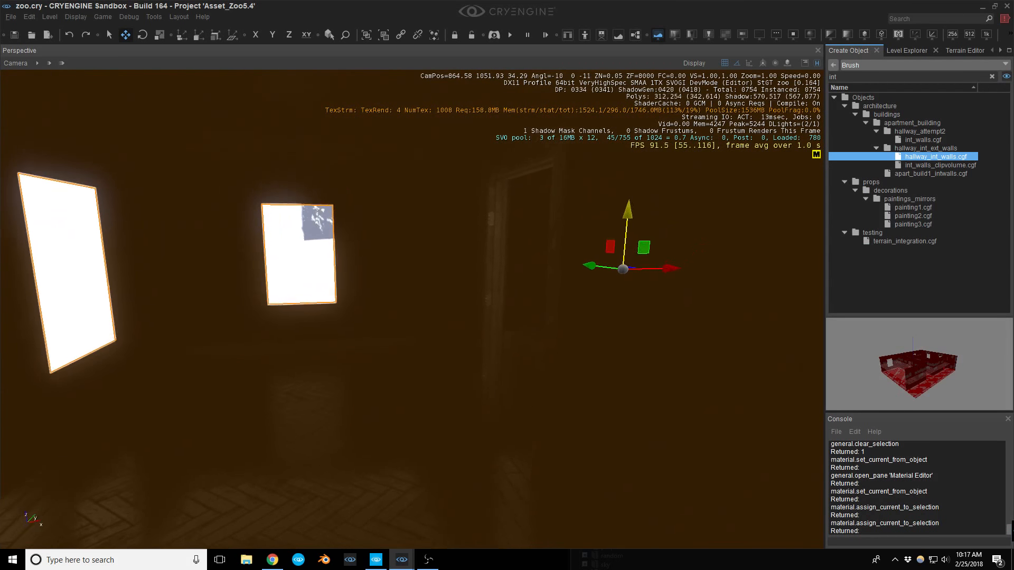
key("Escape")
middle_click_drag(408, 271, 454, 294)
scroll(454, 294, "up", 2)
mouse_move(454, 295)
right_mouse_down()
mouse_move(441, 291)
mouse_move(463, 305)
right_mouse_up()
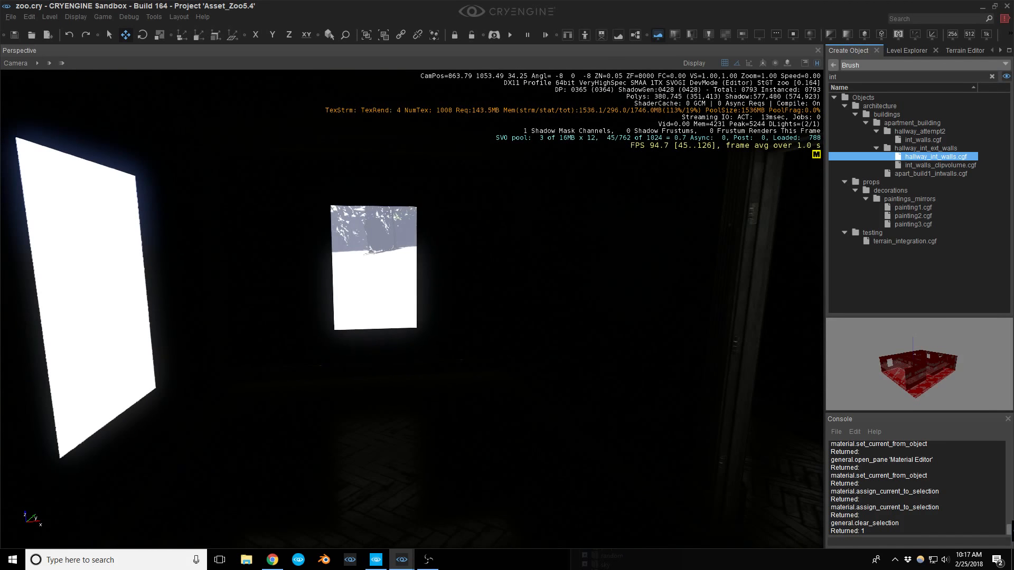
key("ctrl+s")
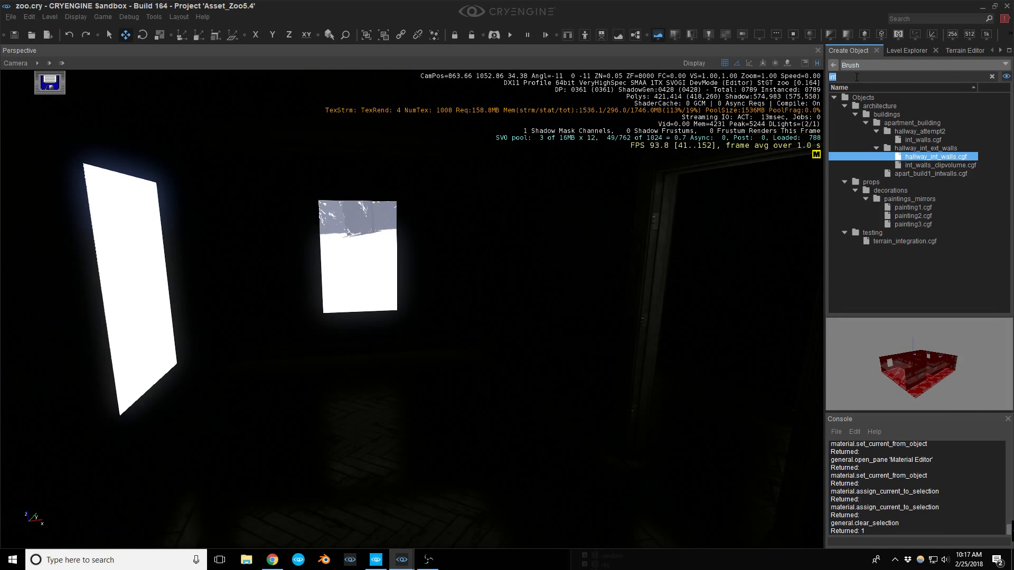
Find the door_6_rectangle.cgf brush and place it in the room's doorway with grid snapping turned off.
left_click(856, 77)
type("door")
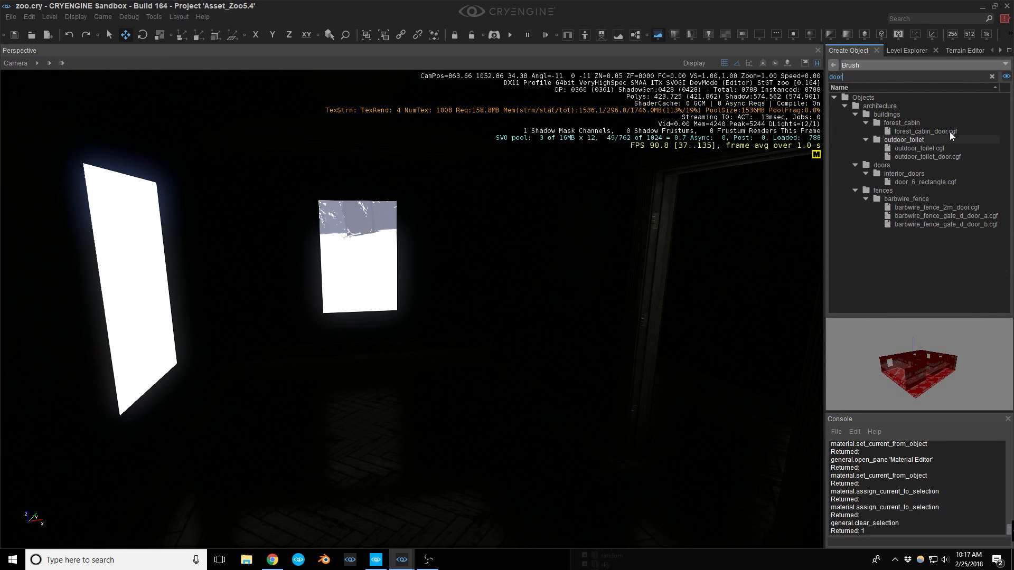
left_click(932, 182)
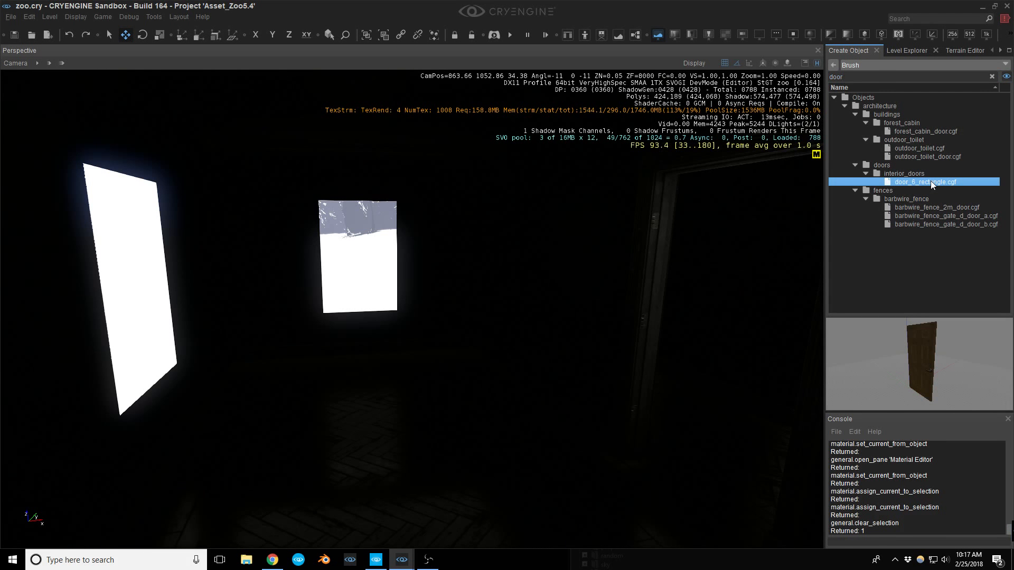
double_click(931, 182)
right_click_drag(607, 483, 629, 474)
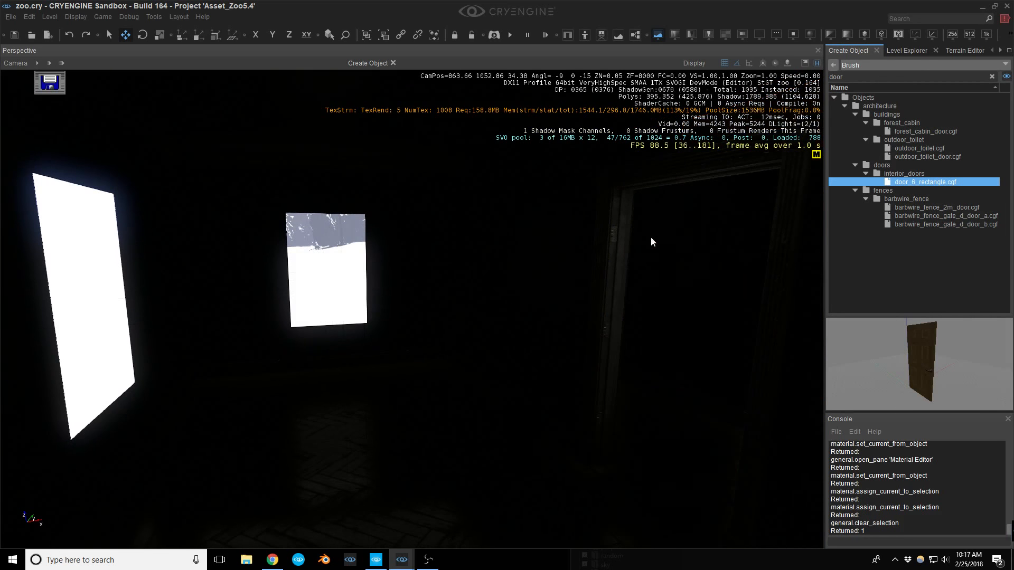
left_click(724, 63)
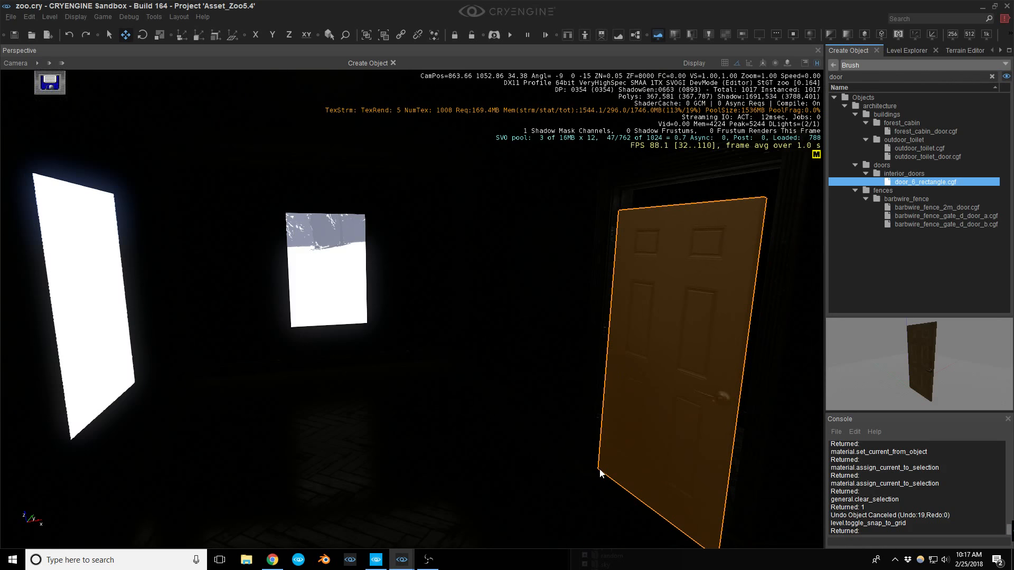
left_click(597, 467)
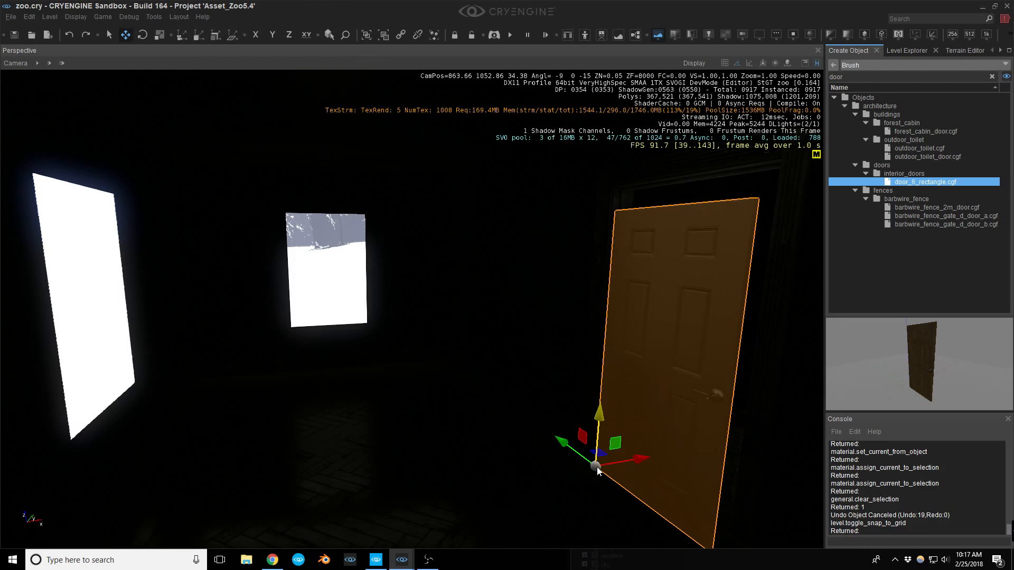
Scale the door to fit the door frame and clear the selection.
key("3")
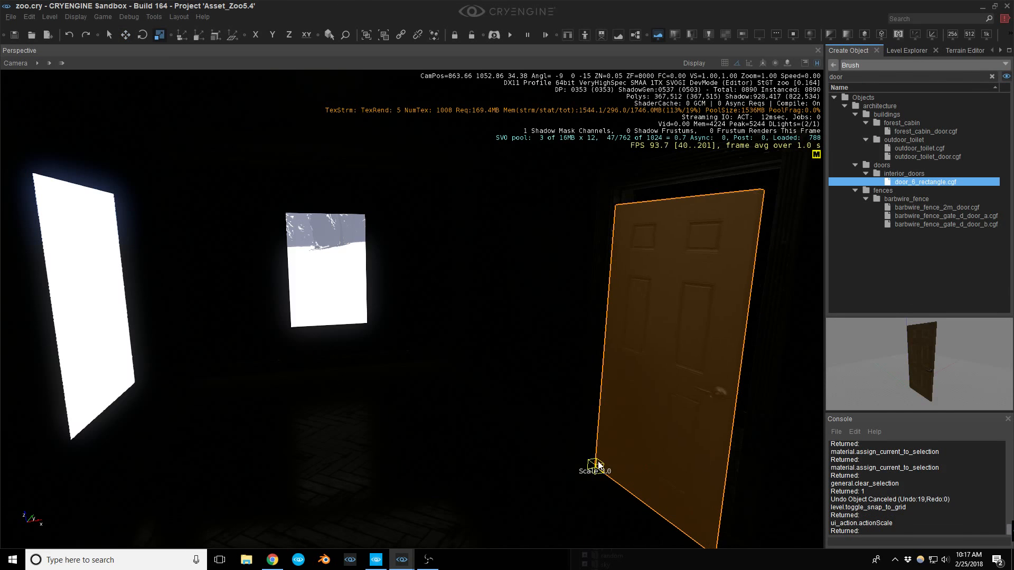
left_click_drag(598, 461, 599, 463)
right_click_drag(600, 463, 570, 462)
key("Escape")
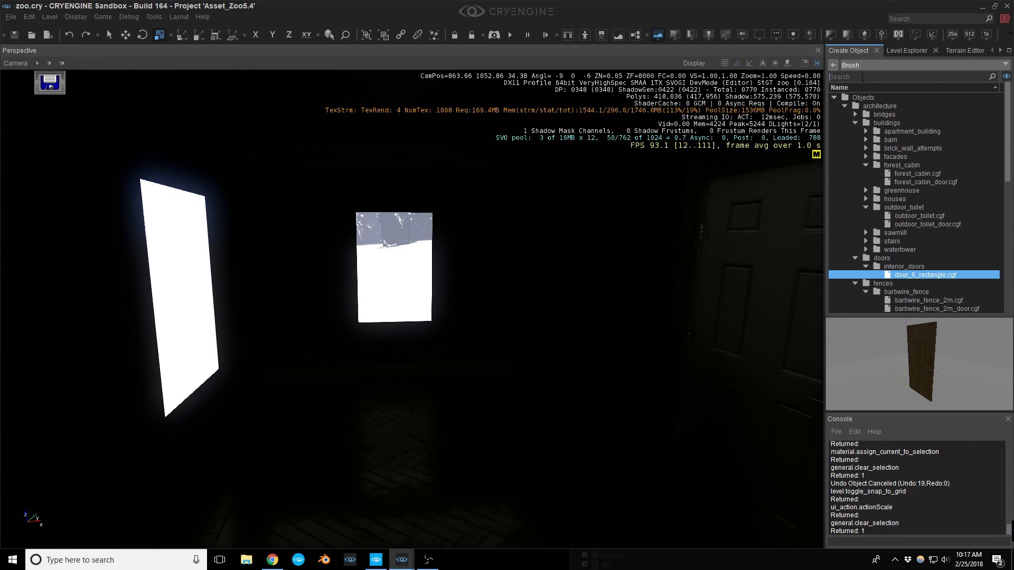
Search the brushes for window and preview the wall_section_window.cgf and house1_window1.cgf models.
type("indow")
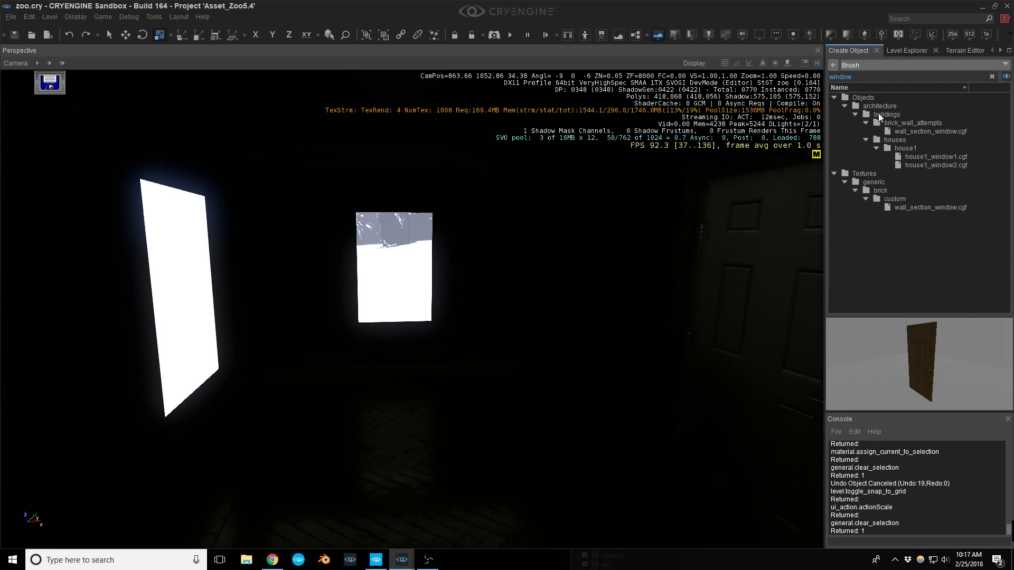
left_click(921, 204)
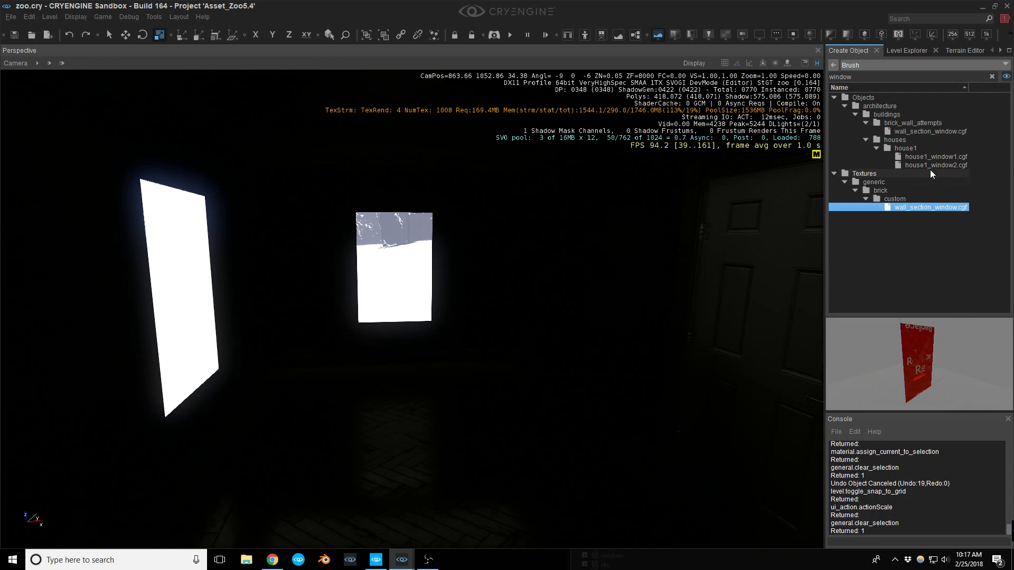
left_click(934, 157)
left_click(940, 131)
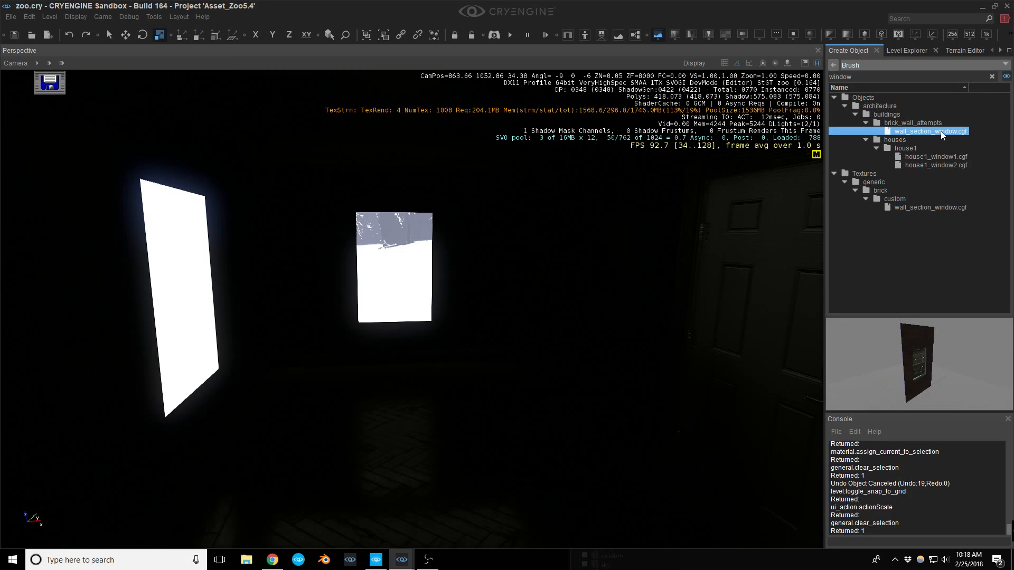
Identify the window used in the existing building with the balcony and look up house1_window1.cgf among the house brushes.
right_click_drag(686, 248, 821, 233)
key("w")
right_click_drag(560, 211, 549, 240)
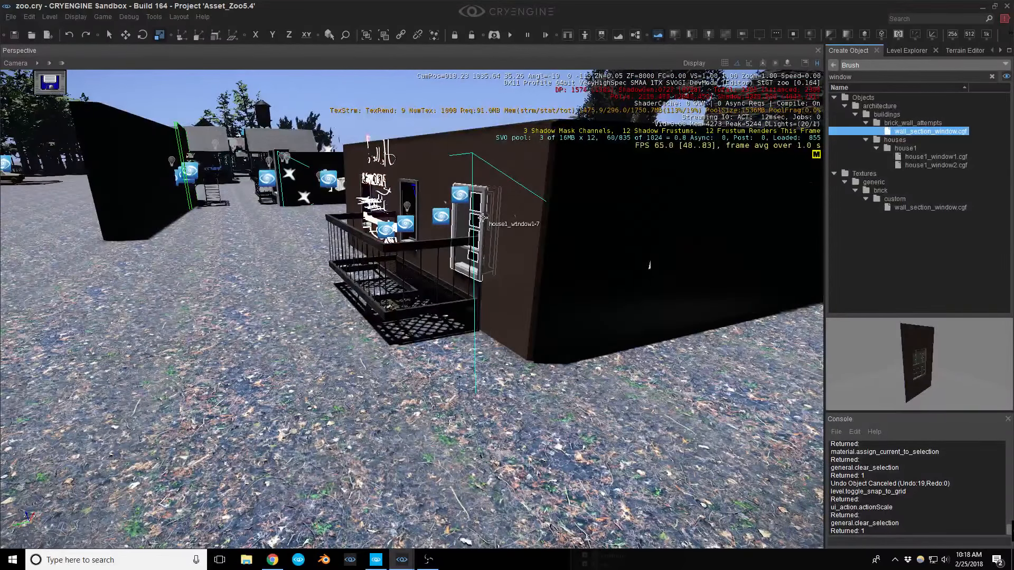
left_click(483, 218)
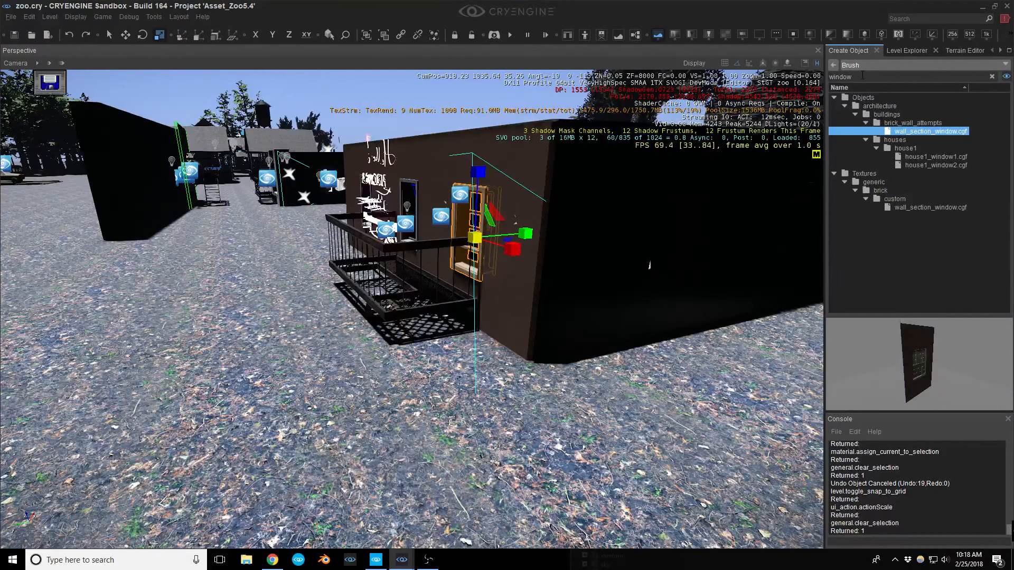
type("house")
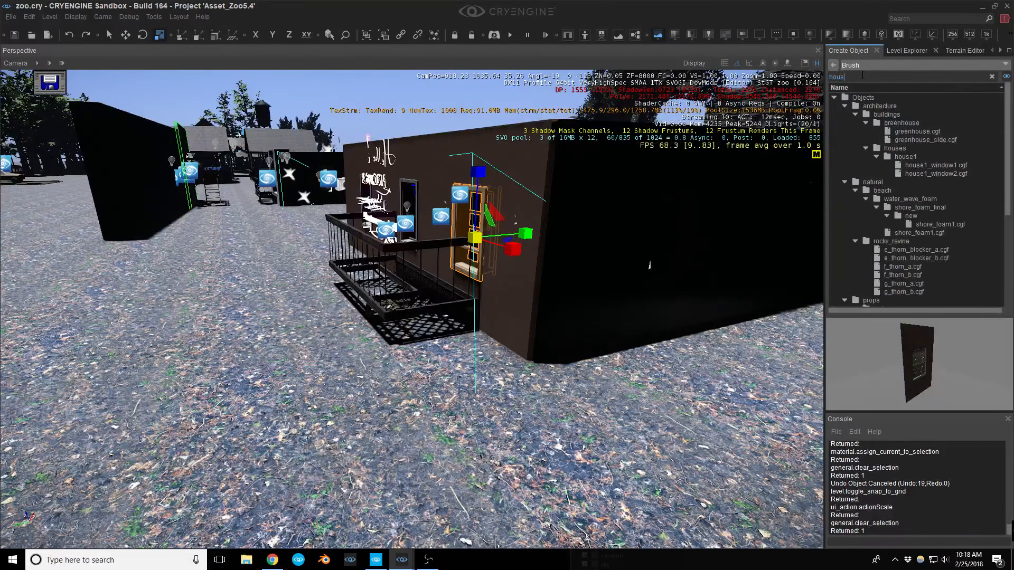
left_click(925, 166)
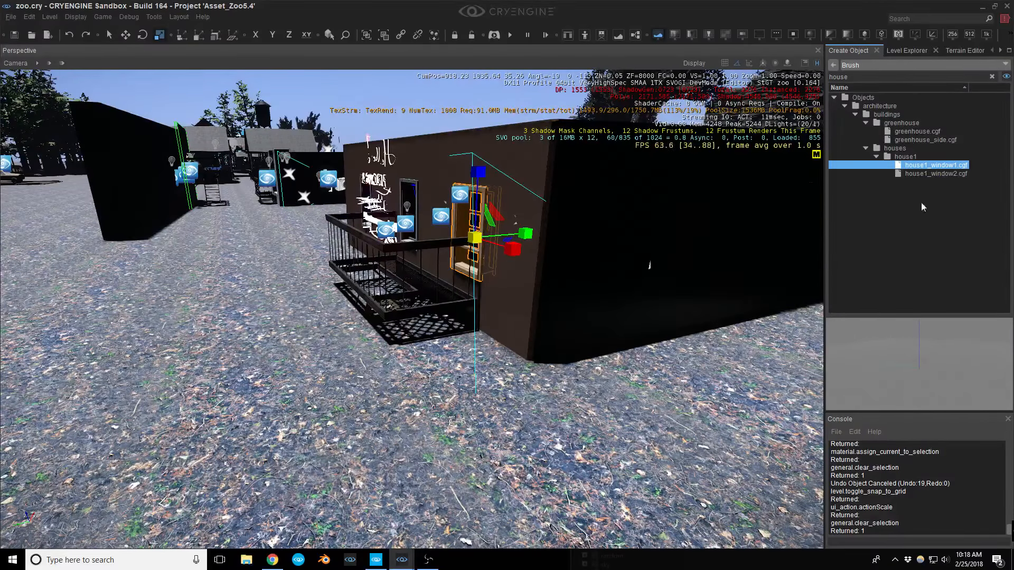
left_click_drag(924, 169, 520, 441)
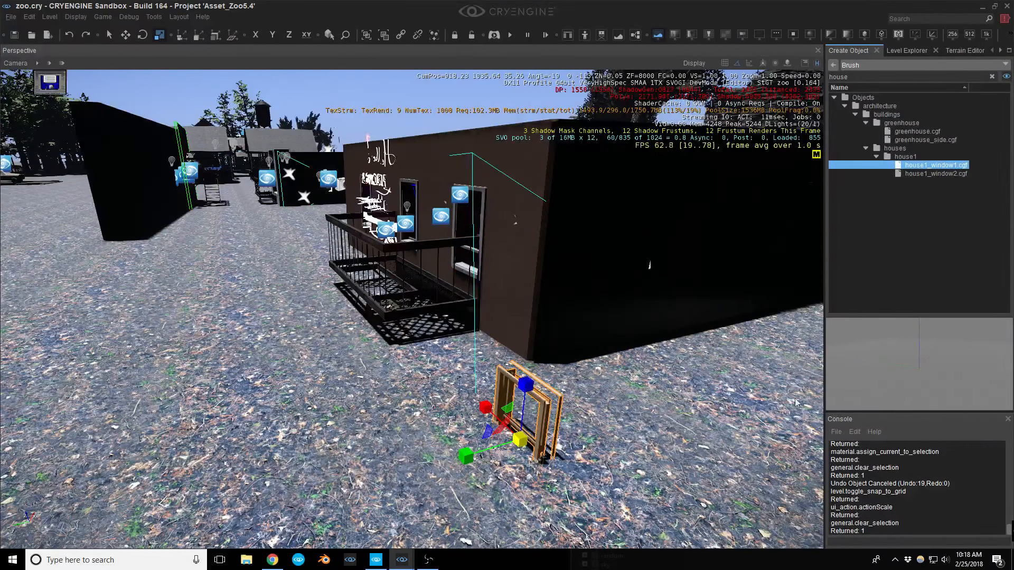
right_click_drag(576, 424, 570, 432)
key("Delete")
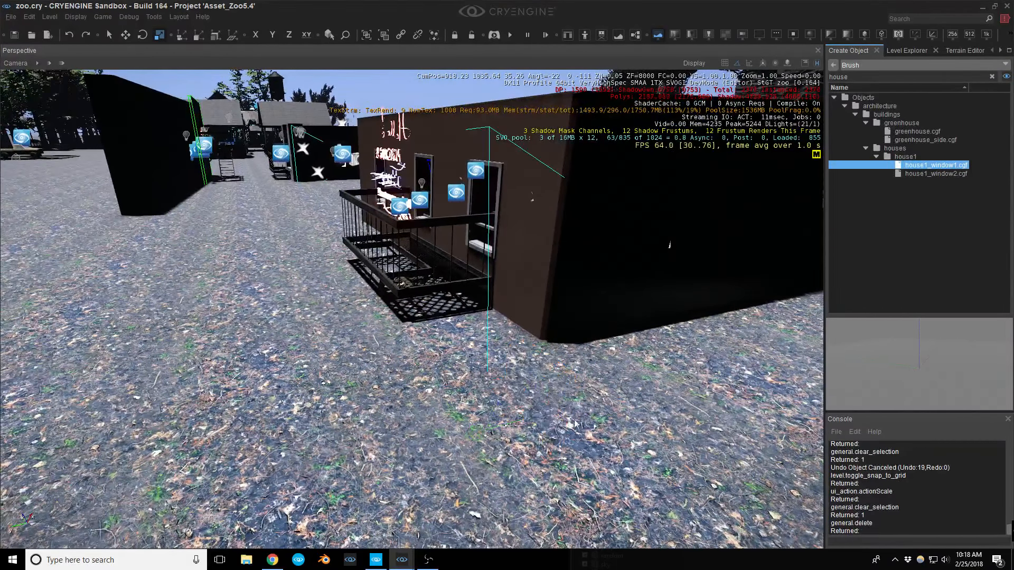
Place house1_window1.cgf inside the new building, raise it to window height and move it out to the exterior wall opening.
mouse_move(635, 381)
right_mouse_down()
mouse_move(406, 360)
mouse_move(322, 336)
mouse_move(285, 346)
mouse_move(322, 362)
mouse_move(393, 357)
mouse_move(642, 381)
right_mouse_up()
key("w")
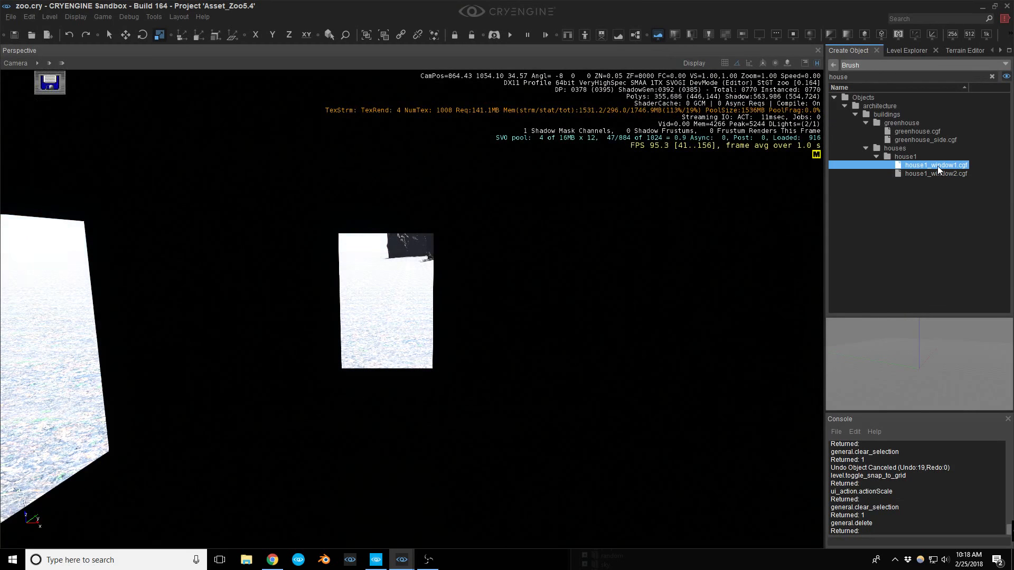
left_click_drag(937, 166, 383, 455)
key("w")
left_click_drag(391, 406, 401, 276)
key("w")
right_click_drag(401, 276, 533, 317)
key("s")
mouse_move(397, 307)
right_mouse_down()
mouse_move(464, 301)
mouse_move(394, 296)
right_mouse_up()
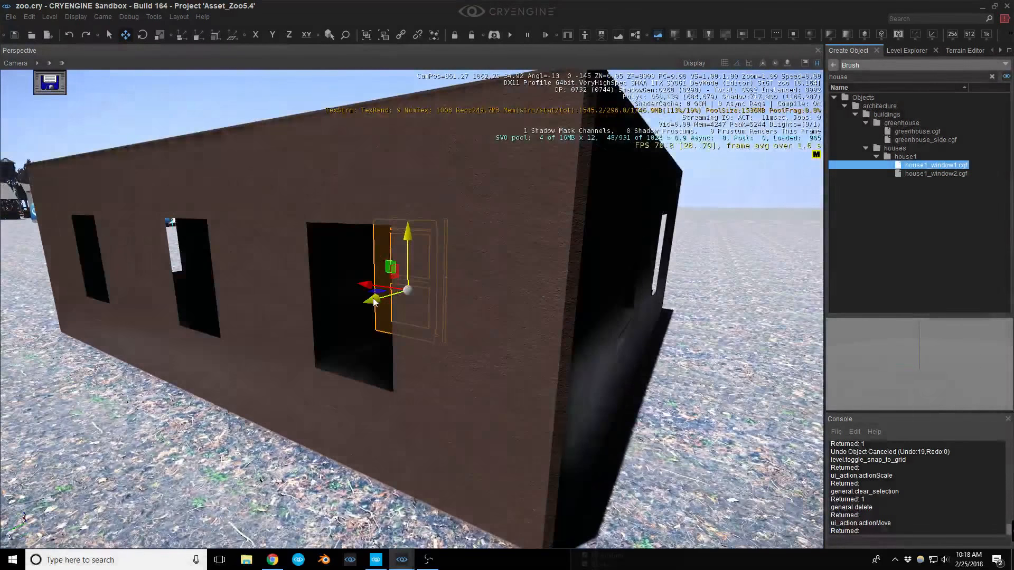
left_click_drag(370, 308, 302, 344)
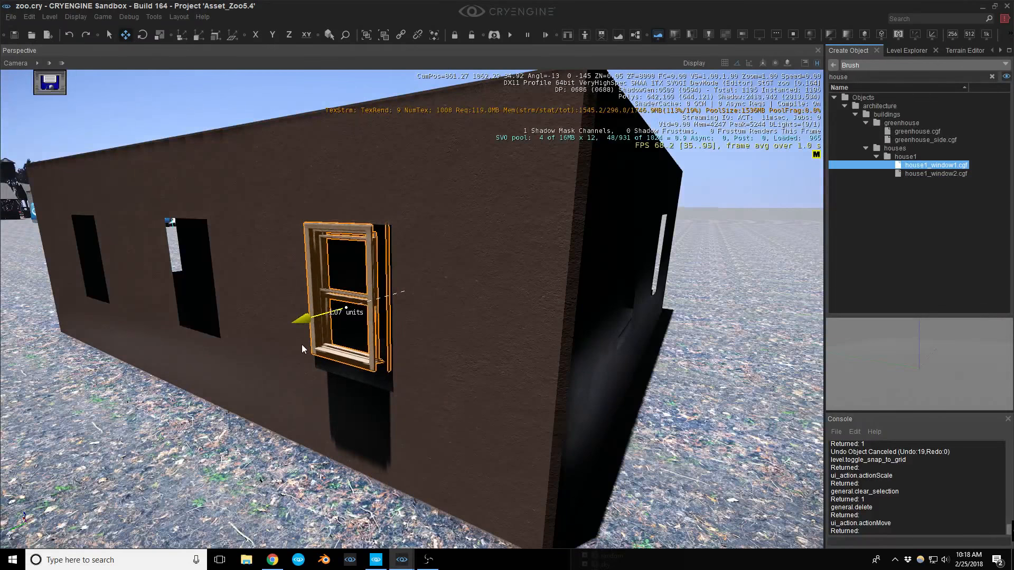
Align the window with the wall opening and scale it to 1.2.
key("w")
key("a")
right_click_drag(302, 345, 534, 329)
key("d")
key("s")
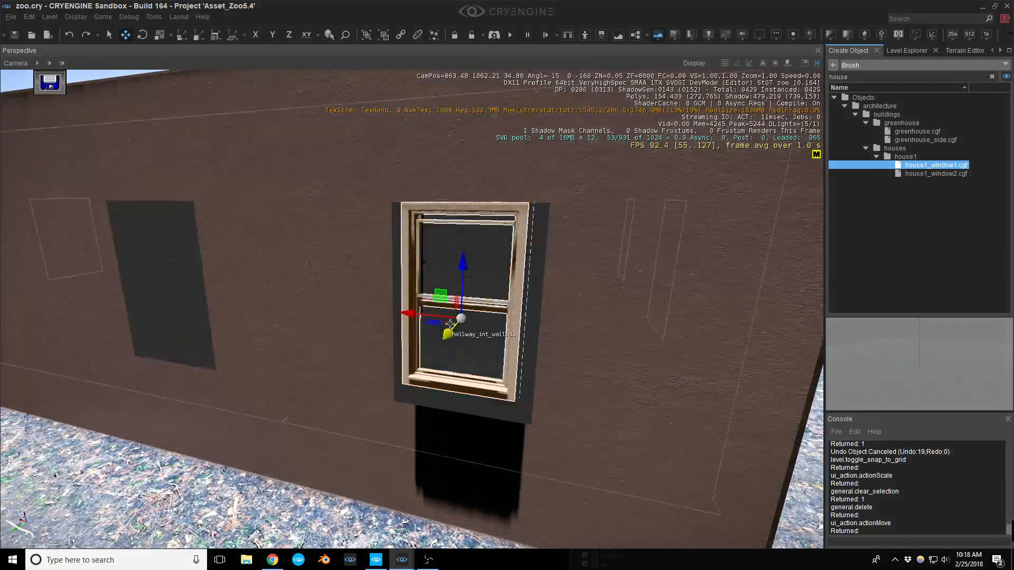
left_click_drag(442, 297, 472, 334)
key("4")
key("2")
right_click_drag(472, 334, 327, 329)
key("w")
key("s")
key("w")
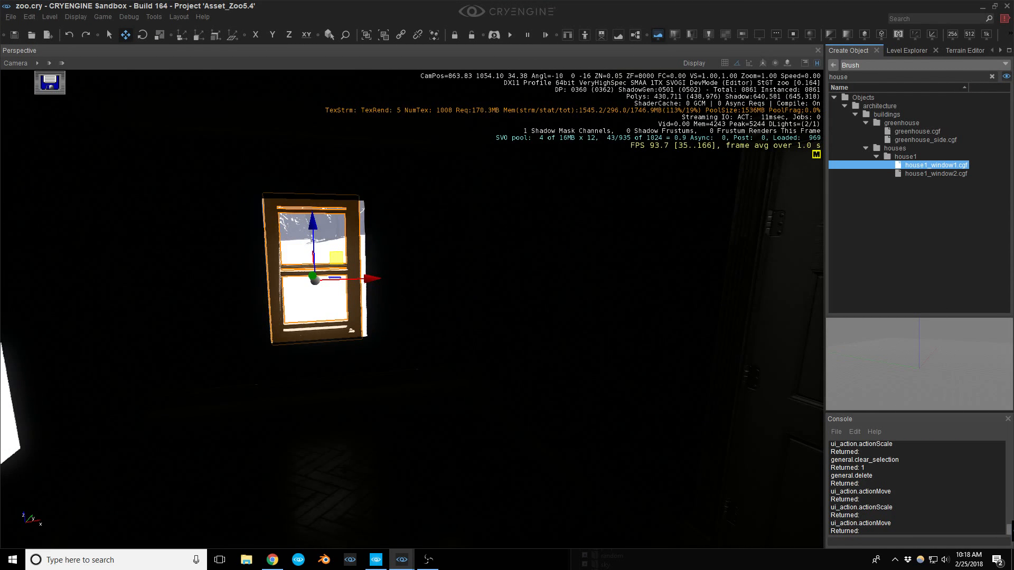
In the level's Total Illumination v2 settings, set Diffuse Amplifier to 1 and Diffuse Bias to about 0.226.
left_click_drag(1013, 130, 695, 161)
scroll(780, 333, "down", 10)
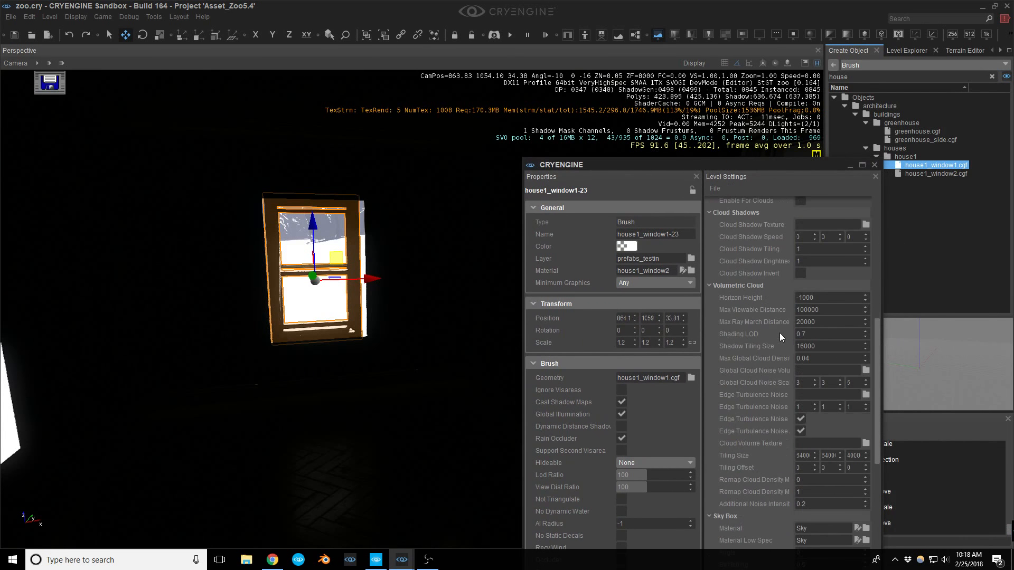
scroll(780, 333, "down", 5)
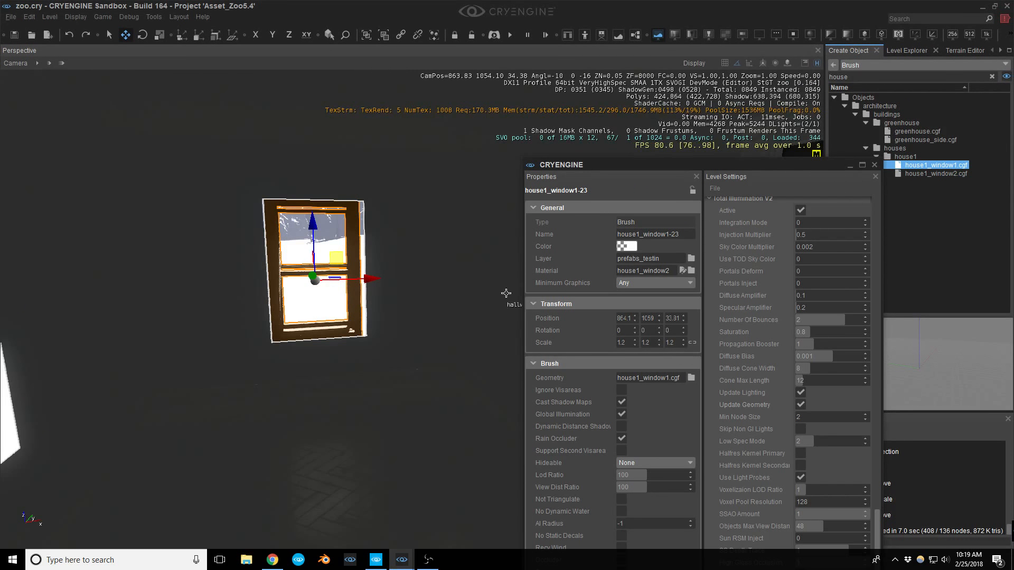
right_click_drag(505, 293, 506, 299)
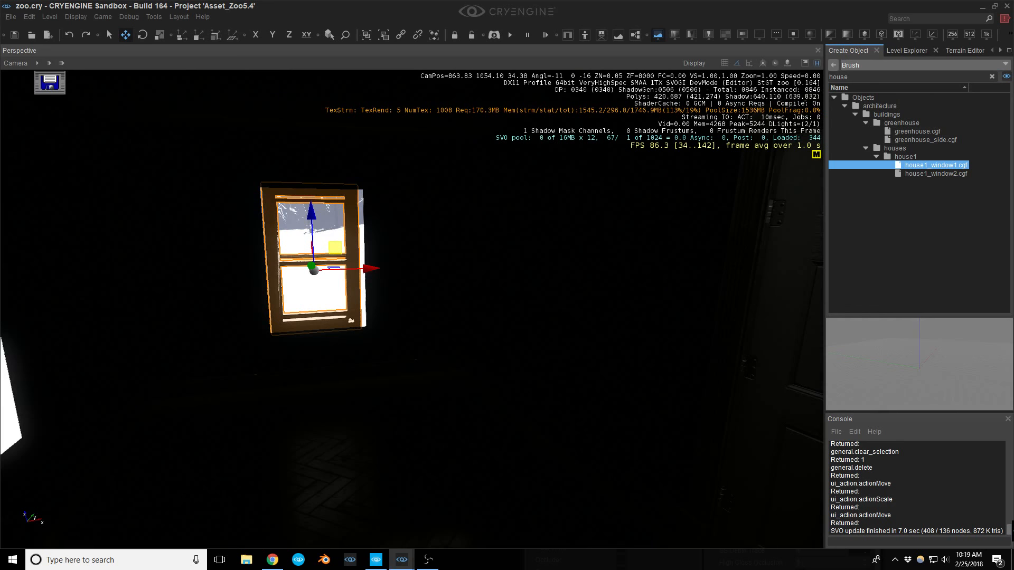
key("alt+Tab")
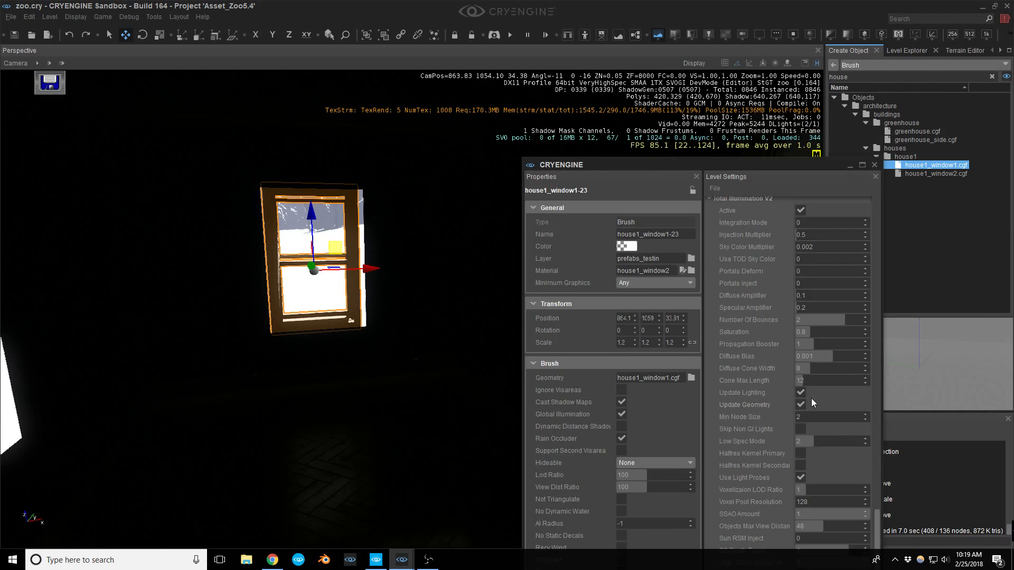
type("1")
key("Return")
left_click_drag(835, 360, 837, 356)
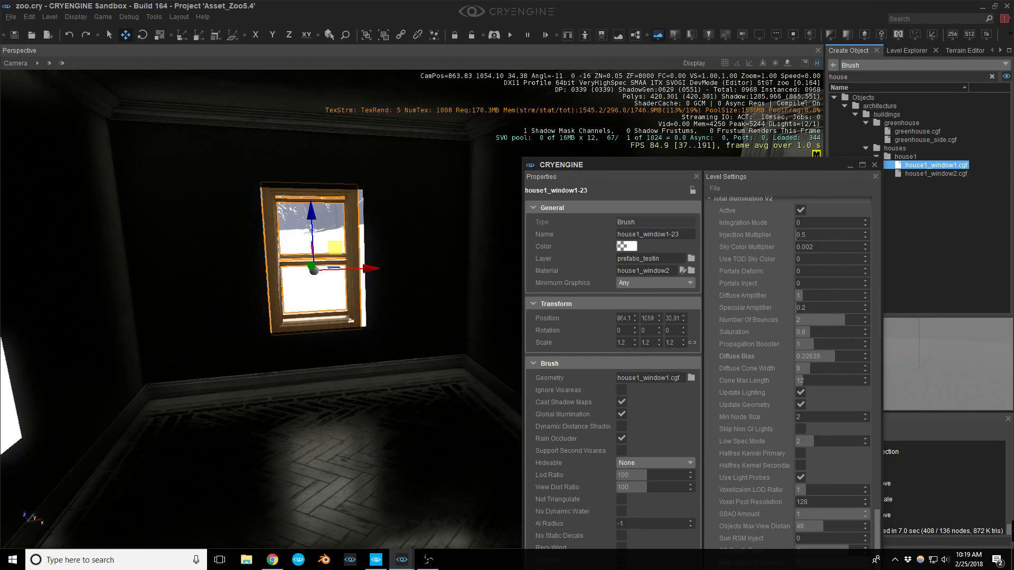
left_click_drag(705, 164, 919, 228)
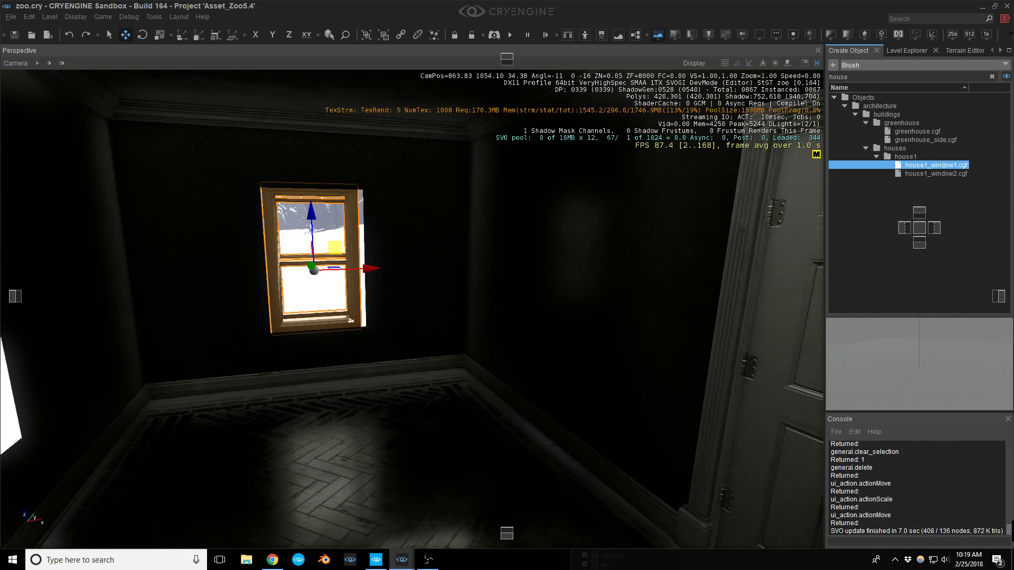
Reposition the window from inside the room to centre it in the wall opening.
right_click_drag(564, 242, 534, 248)
key("w")
key("s")
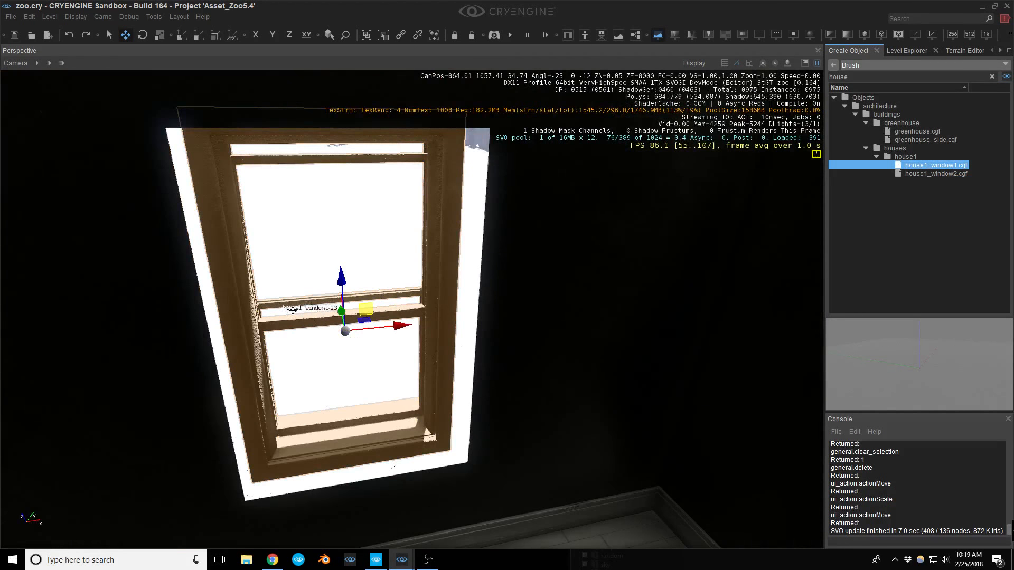
left_click_drag(330, 308, 343, 328)
right_click_drag(343, 329, 355, 313)
middle_click_drag(356, 313, 358, 278)
Scale and shift the window until its frame covers the whole wall opening.
key("4")
left_click_drag(411, 278, 400, 278)
key("1")
scroll(400, 278, "down", 5)
right_click_drag(399, 278, 369, 277)
scroll(520, 285, "up", 5)
mouse_move(527, 259)
right_mouse_down()
mouse_move(530, 275)
mouse_move(527, 258)
right_mouse_up()
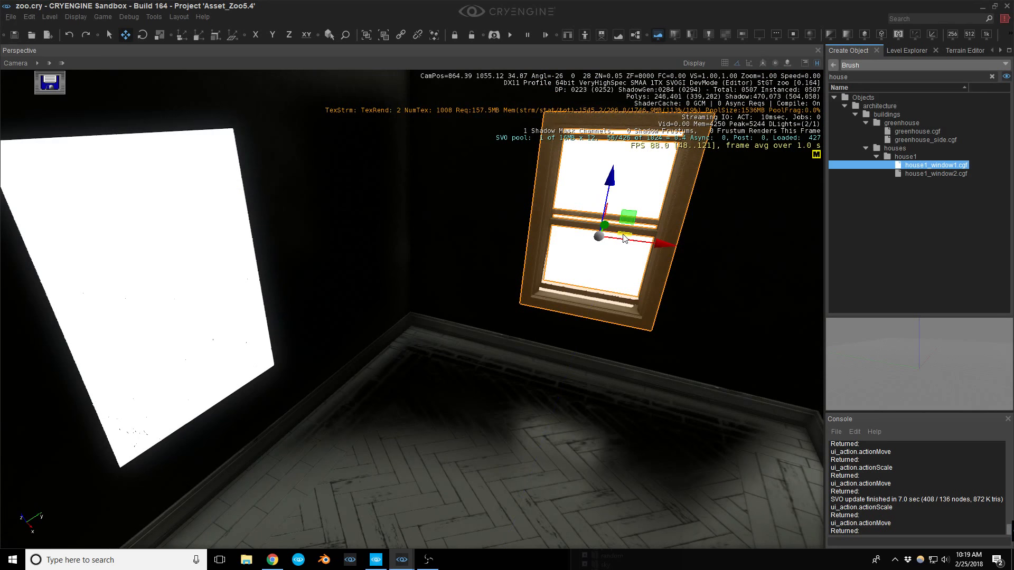
Duplicate the window, rotate the copy 90 degrees and fit it into the opening in the adjacent wall.
key("ctrl+d")
left_click(193, 322)
key("2")
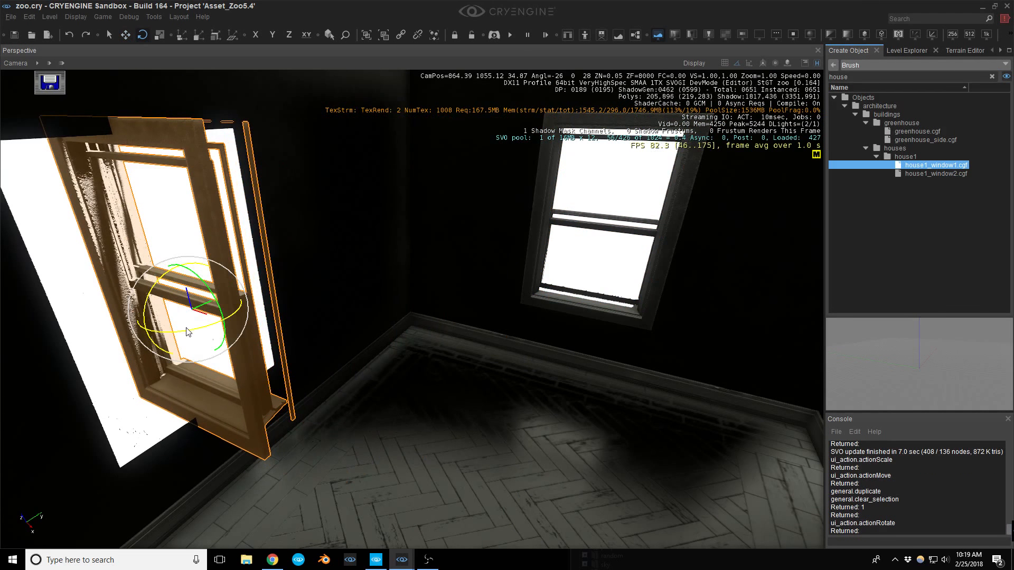
left_click_drag(188, 332, 228, 331)
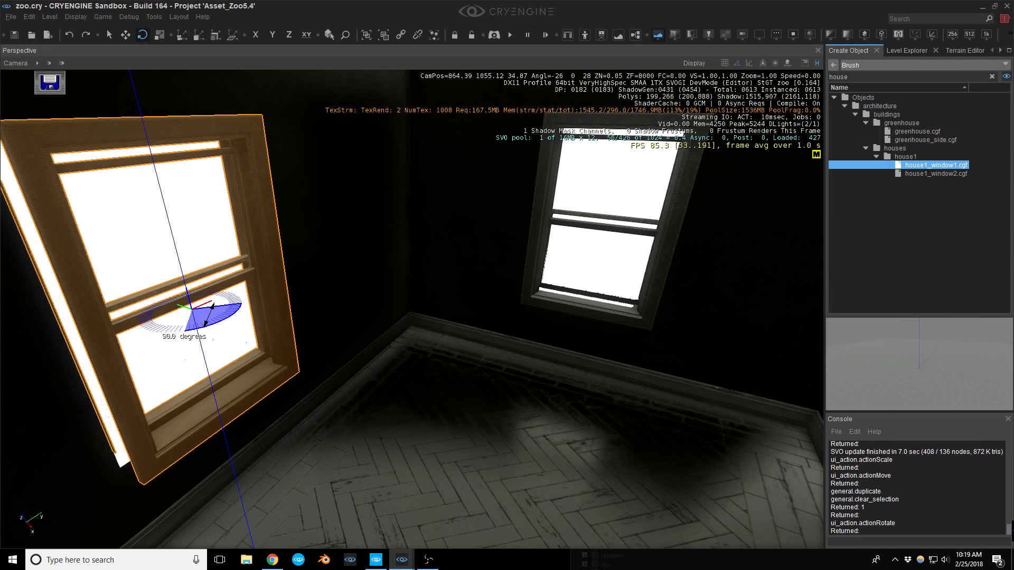
key("1")
mouse_move(191, 296)
left_mouse_down()
mouse_move(168, 296)
mouse_move(177, 305)
left_mouse_up()
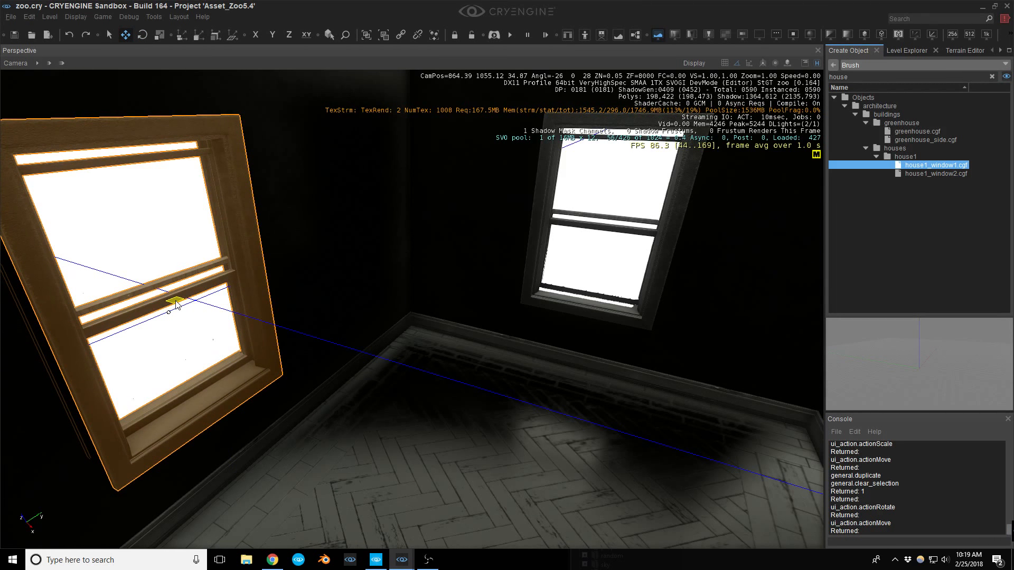
right_click_drag(177, 305, 244, 280)
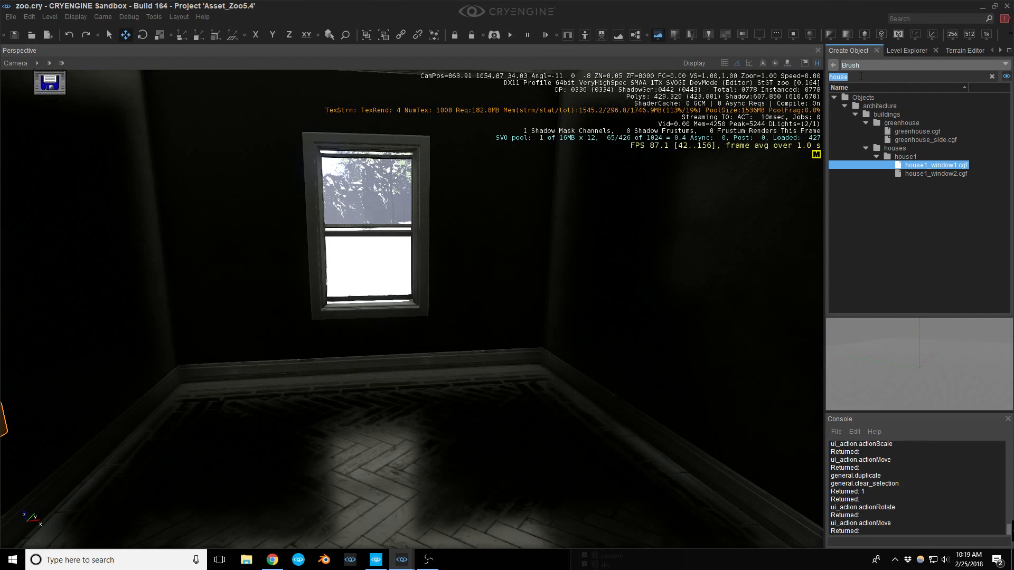
Find the single_bed1 brush, place it in the room and turn it so its head end faces the wall across from the open floor.
left_click(860, 76)
type("bed")
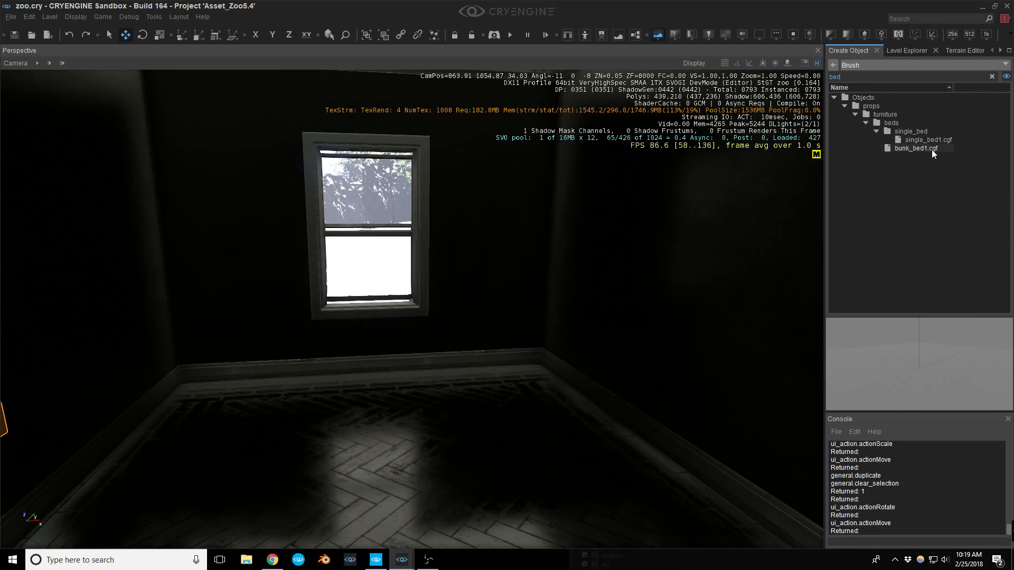
left_click(943, 141)
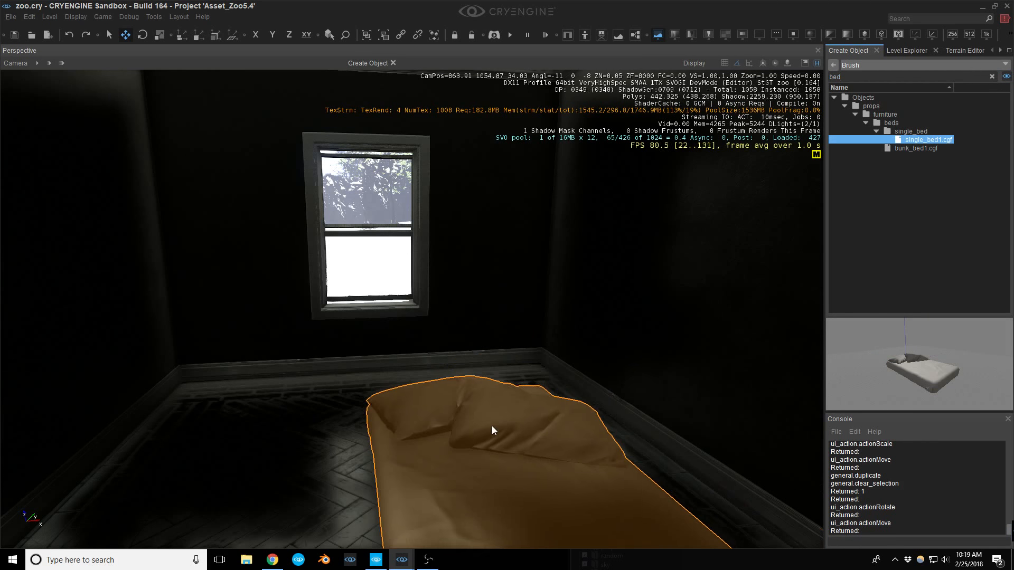
left_click(475, 407)
key("2")
left_click_drag(481, 424, 677, 465)
key("1")
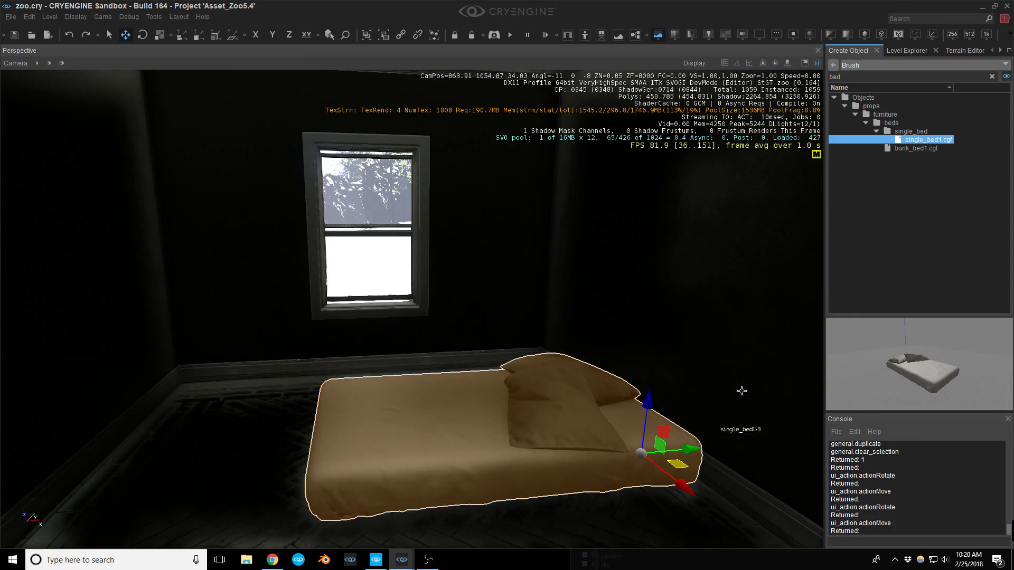
Place the dresser_ryan brush upright in the corner beside the window, rotated to face the room, and save the level.
left_click(864, 78)
type("dre")
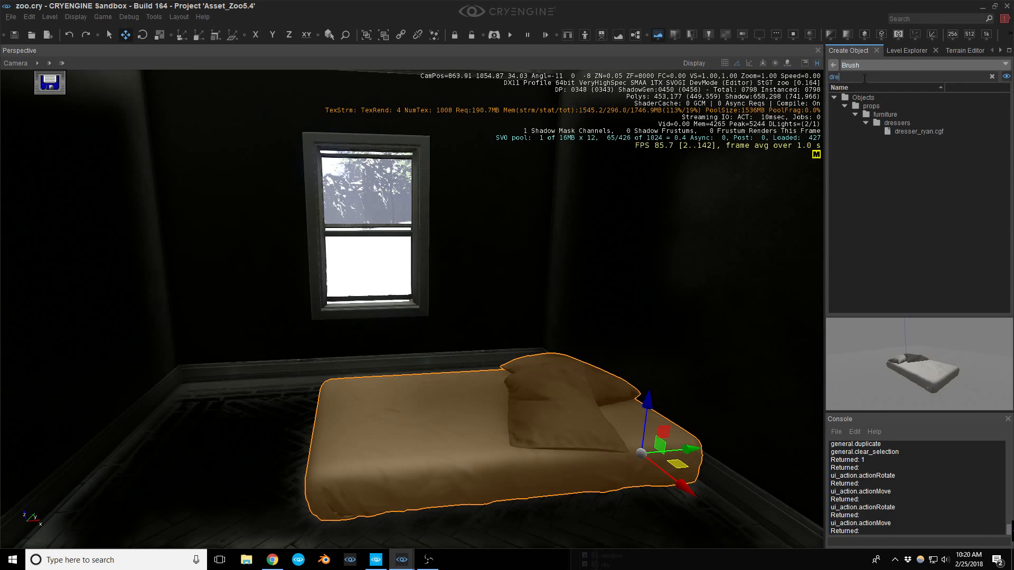
left_click(919, 131)
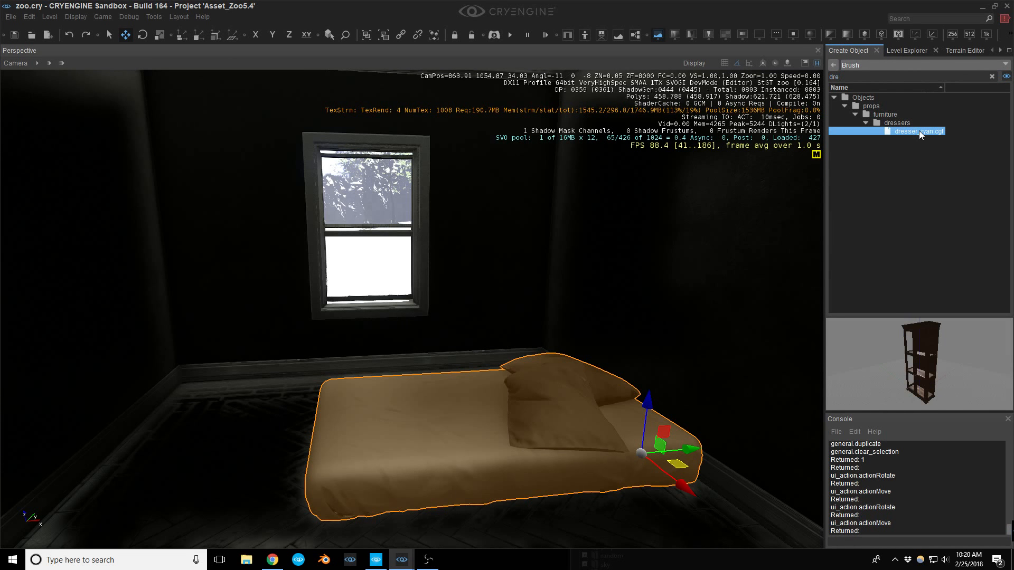
left_click_drag(919, 131, 240, 378)
key("2")
key("3")
key("1")
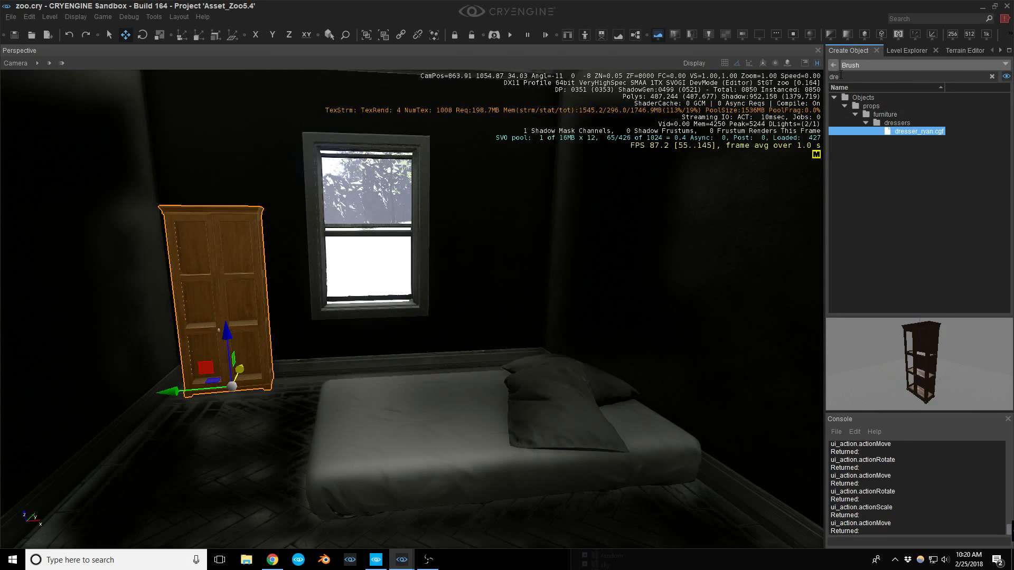
key("ctrl+s")
Place the cabinet_3drawers_v1 brush by the window wall beside the head of the bed, turning its drawers into the room.
left_click(840, 76)
type("cabine")
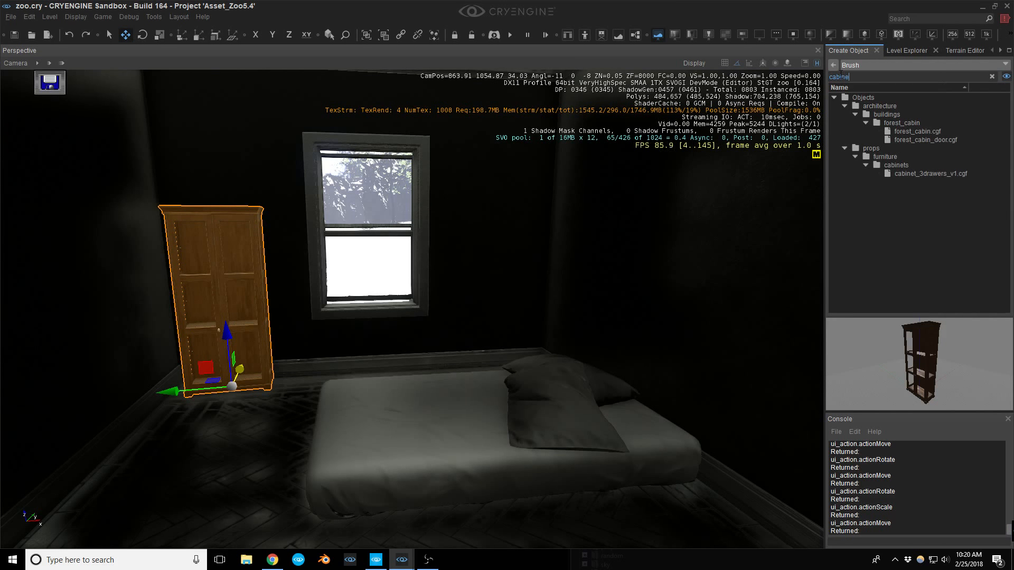
left_click(901, 132)
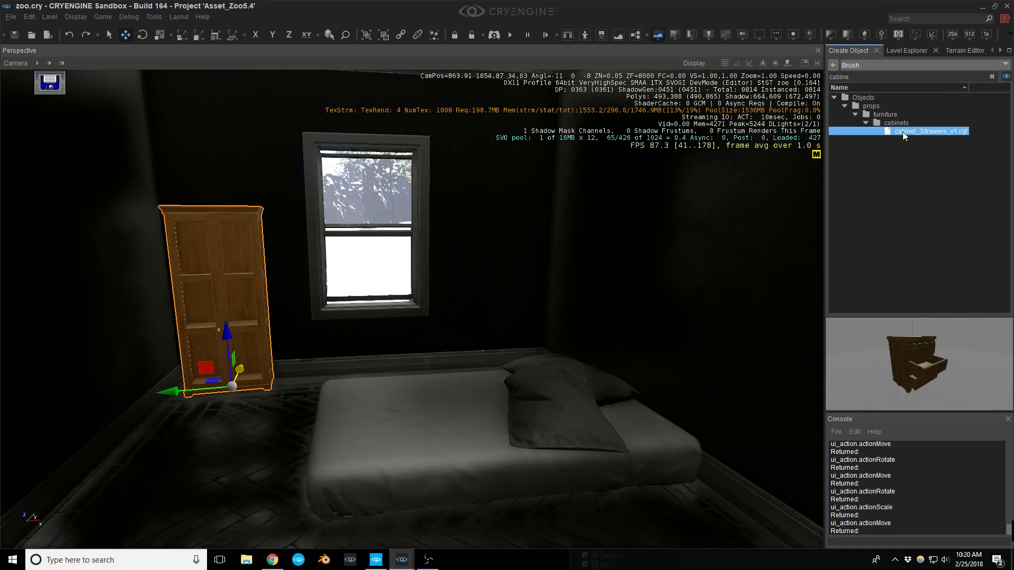
left_click_drag(904, 136, 530, 384)
key("2")
key("1")
right_click_drag(512, 390, 494, 392)
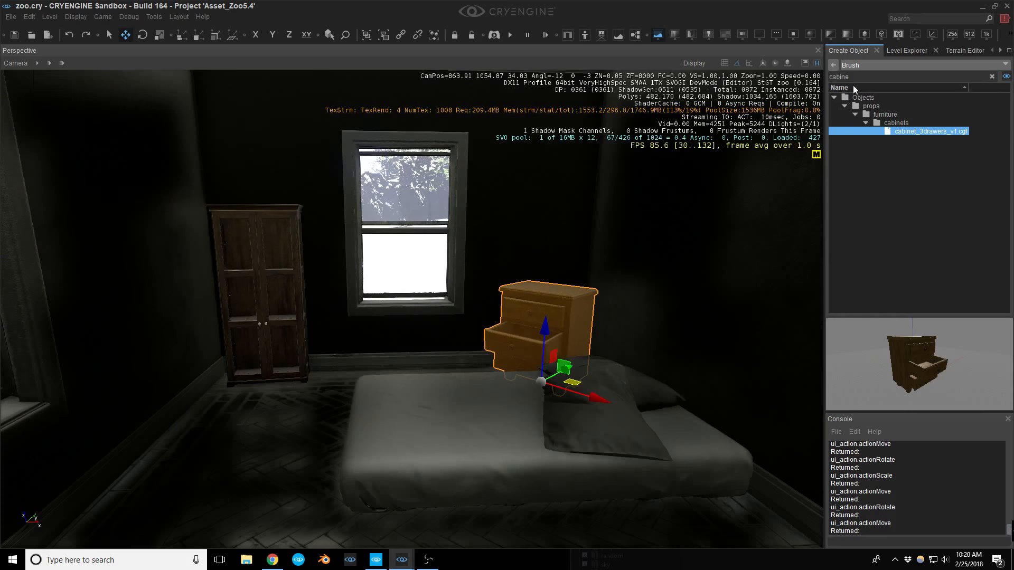
Place the tv_stand brush opposite the bed, rotate it parallel to the side wall and shift it closer to that wall.
double_click(858, 80)
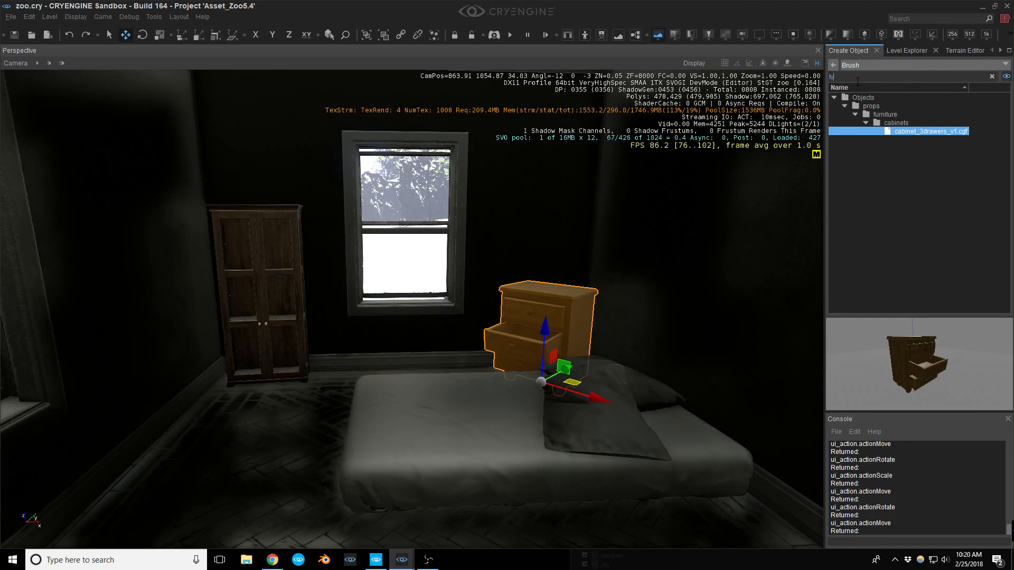
left_click(922, 132)
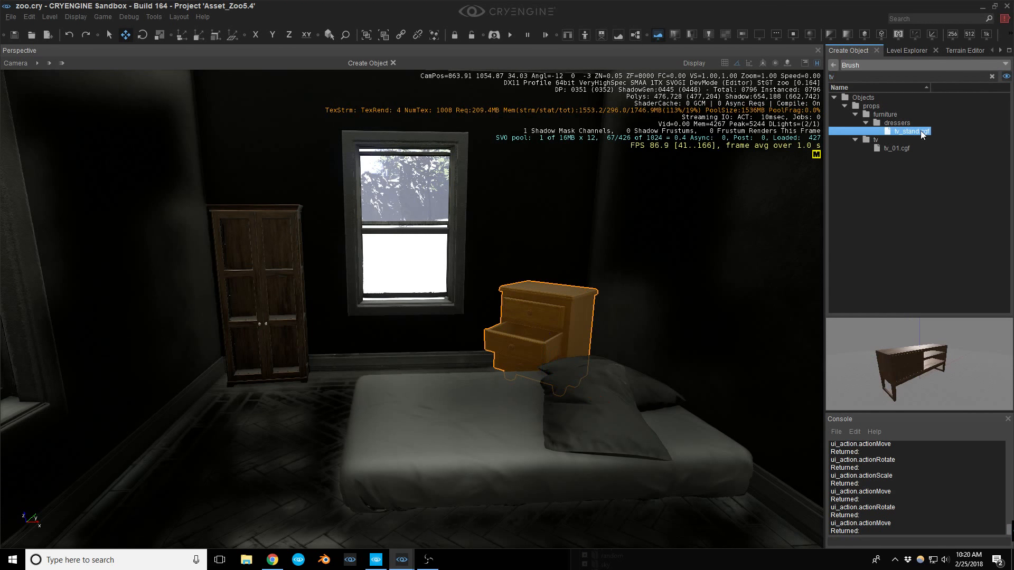
left_click_drag(923, 135, 279, 440)
key("2")
key("1")
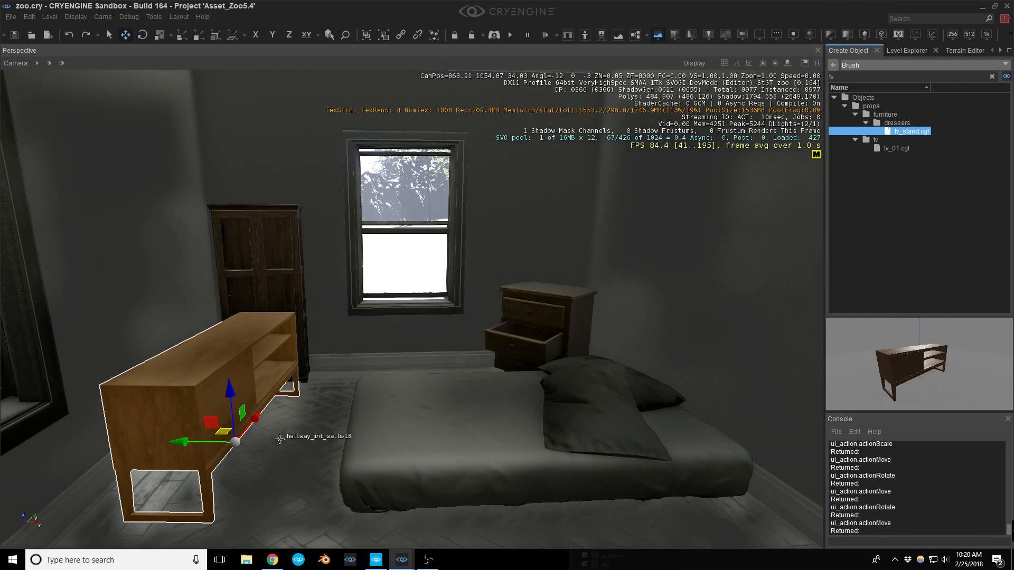
left_click_drag(216, 442, 142, 445)
Place the tv_01 brush on top of the TV stand and rotate its screen toward the bed.
double_click(865, 78)
left_click(892, 147)
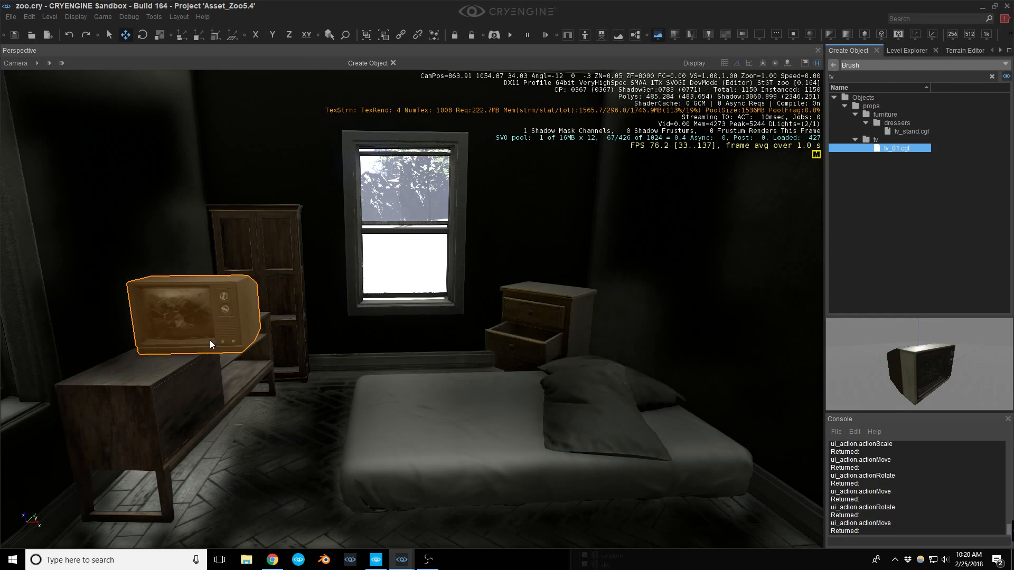
left_click(210, 340)
key("3")
left_click_drag(206, 354, 163, 341)
key("1")
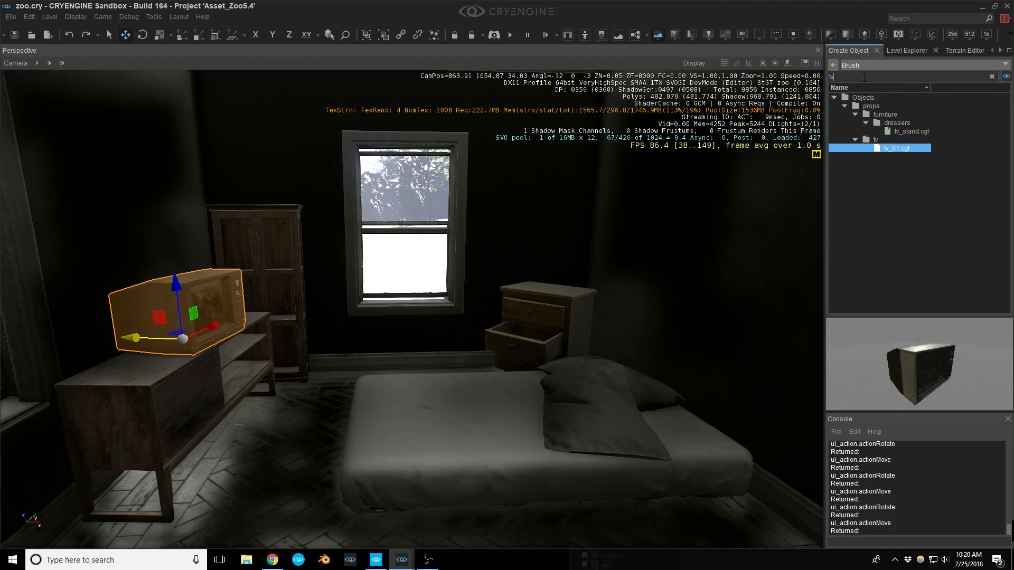
Filter the brush list by "carp" and preview squarecarpet1 and roundcarpet5.
left_click(864, 77)
type("ca")
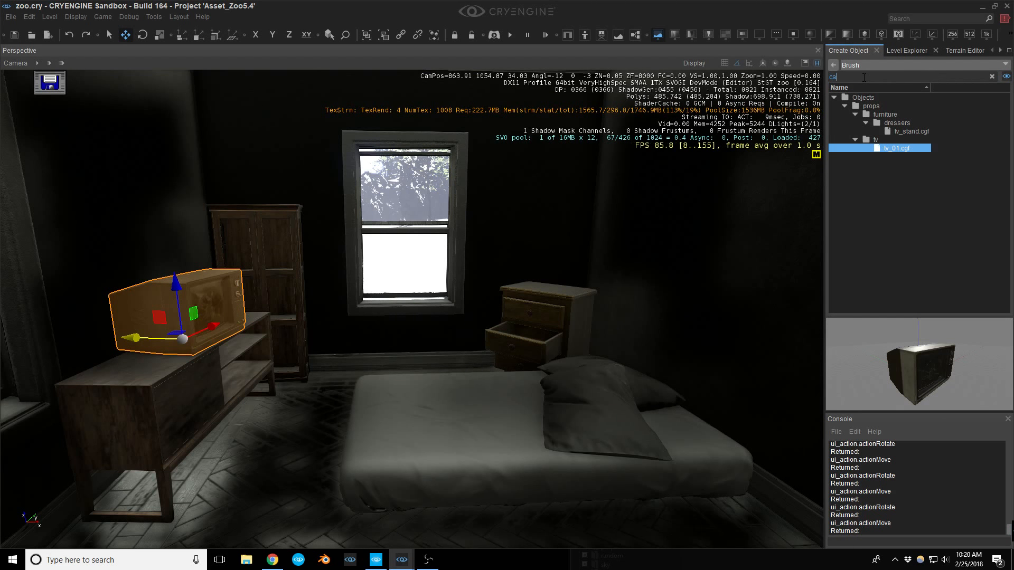
type("rp")
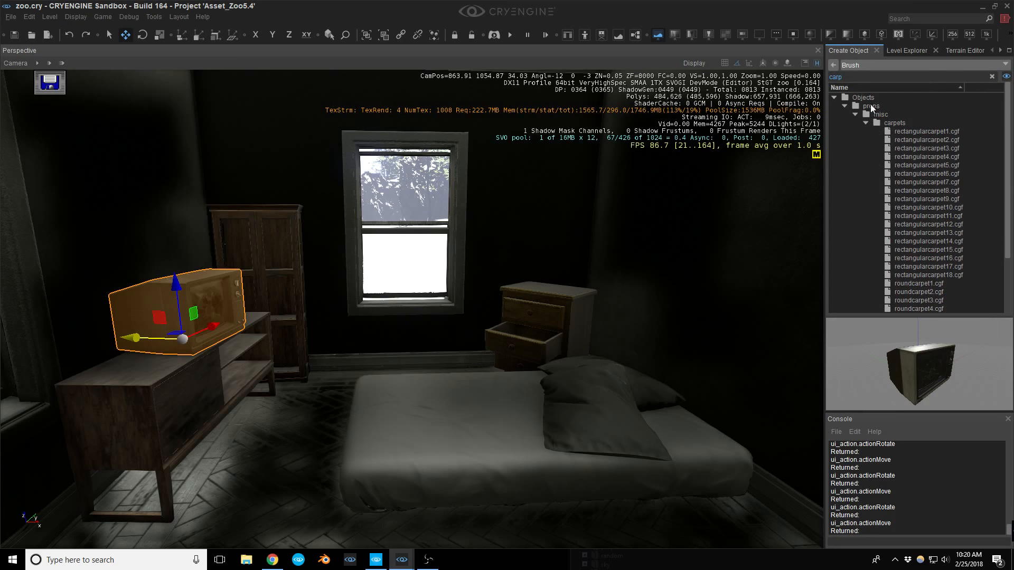
scroll(934, 264, "down", 3)
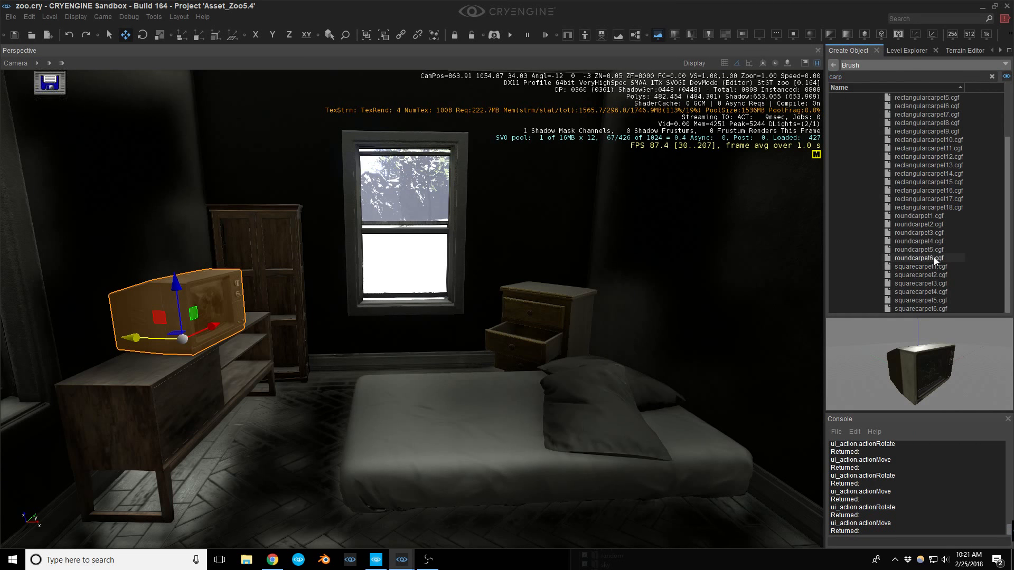
left_click(927, 267)
left_click(924, 248)
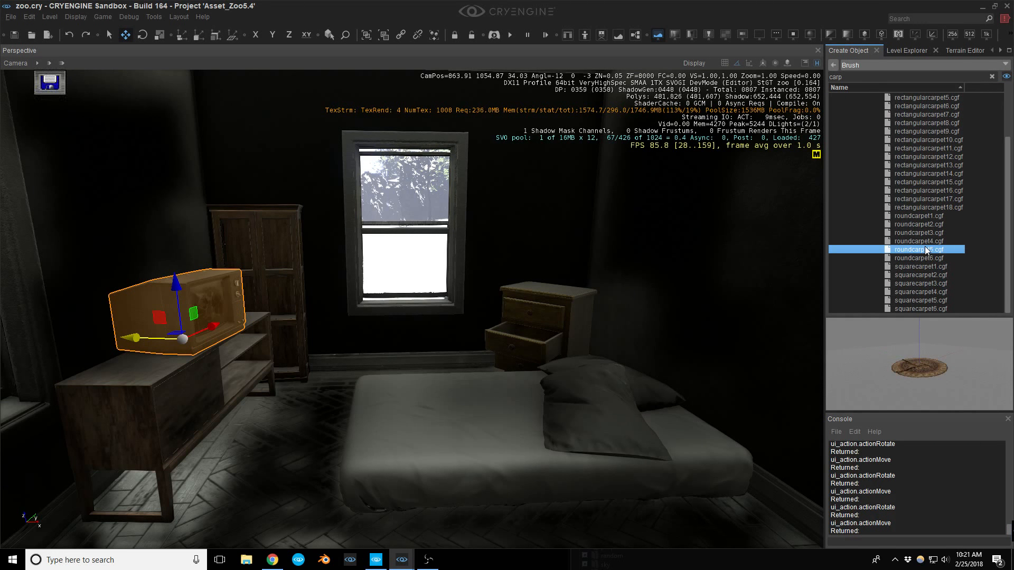
Place the roundcarpet3 brush on the floor between the TV stand and the bed.
left_click(926, 233)
left_click_drag(926, 233, 249, 459)
right_click_drag(304, 453, 275, 489)
key("w")
key("s")
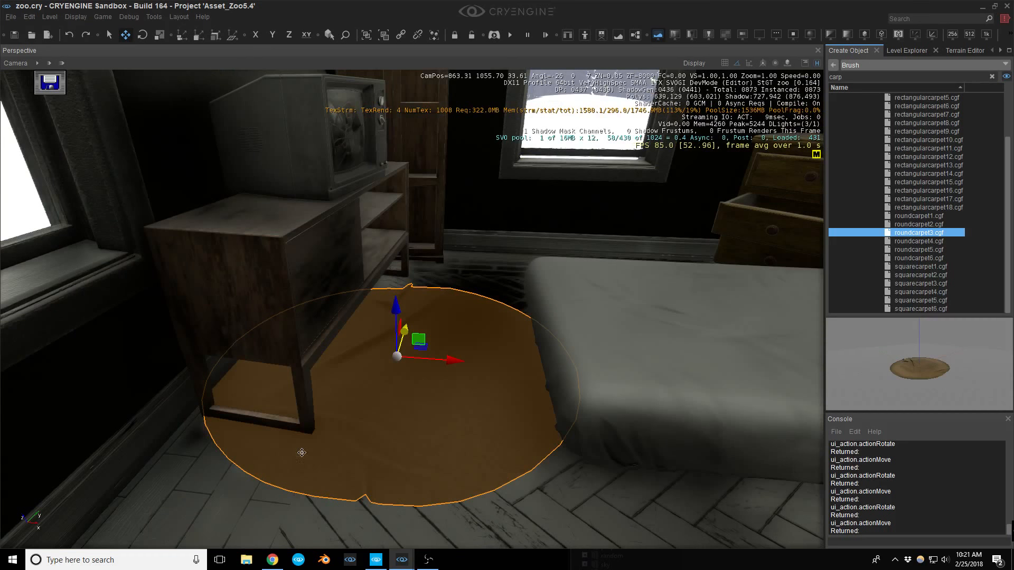
left_click_drag(454, 362, 455, 364)
key("Escape")
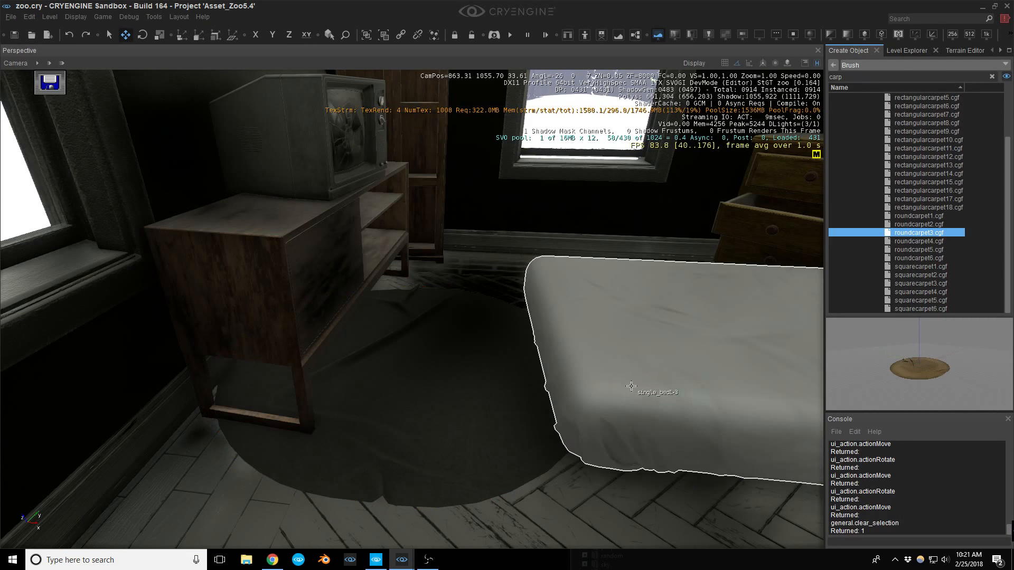
Delete the round carpet lying between the TV stand and the bed.
left_click(623, 384)
left_click(471, 408)
key("Delete")
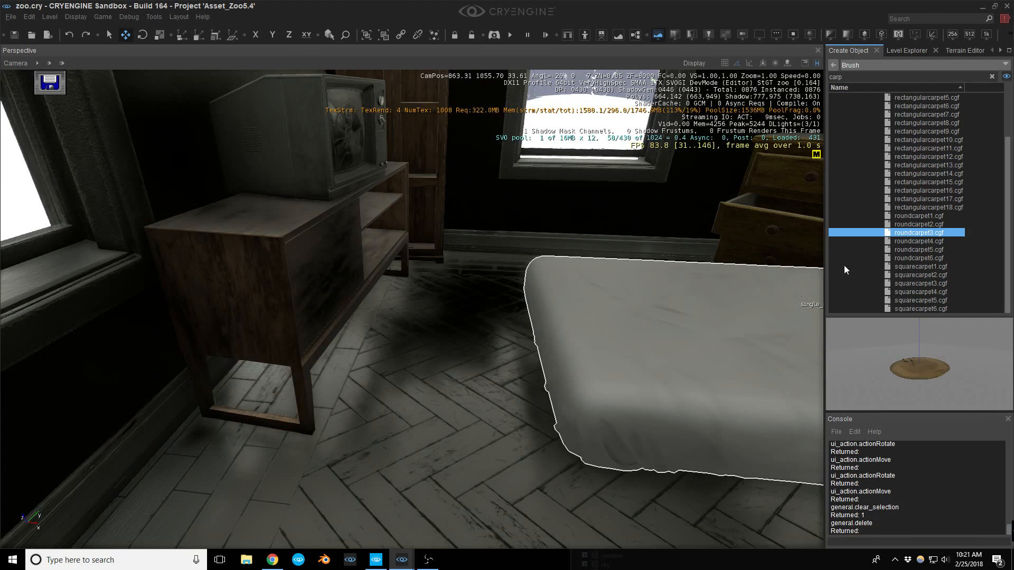
Place the roundcarpet6 brush on the floor between the TV stand and the bed and adjust its position.
left_click(901, 242)
left_click(917, 250)
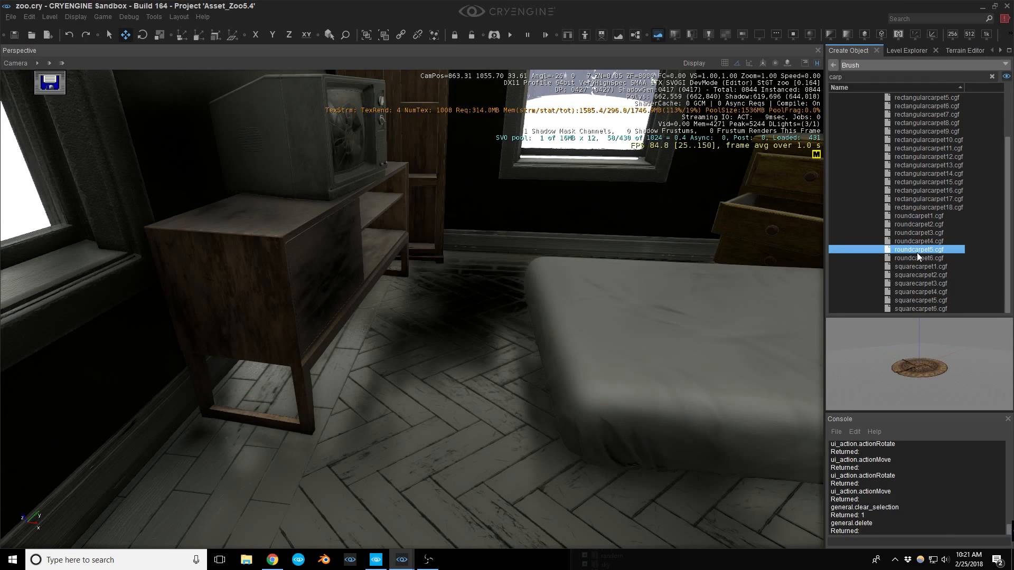
left_click(917, 258)
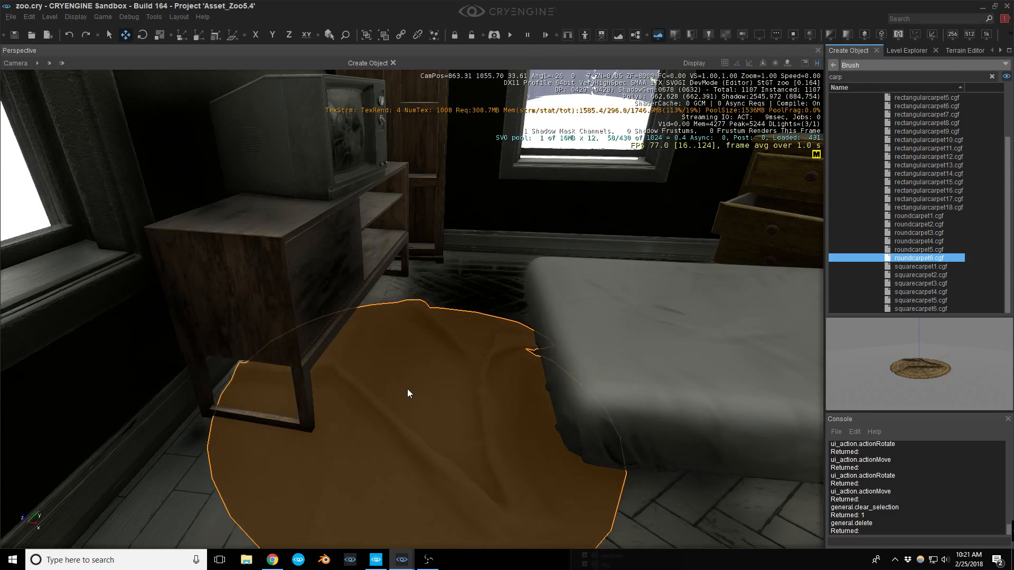
left_click(414, 369)
right_click_drag(414, 369, 436, 348)
key("Escape")
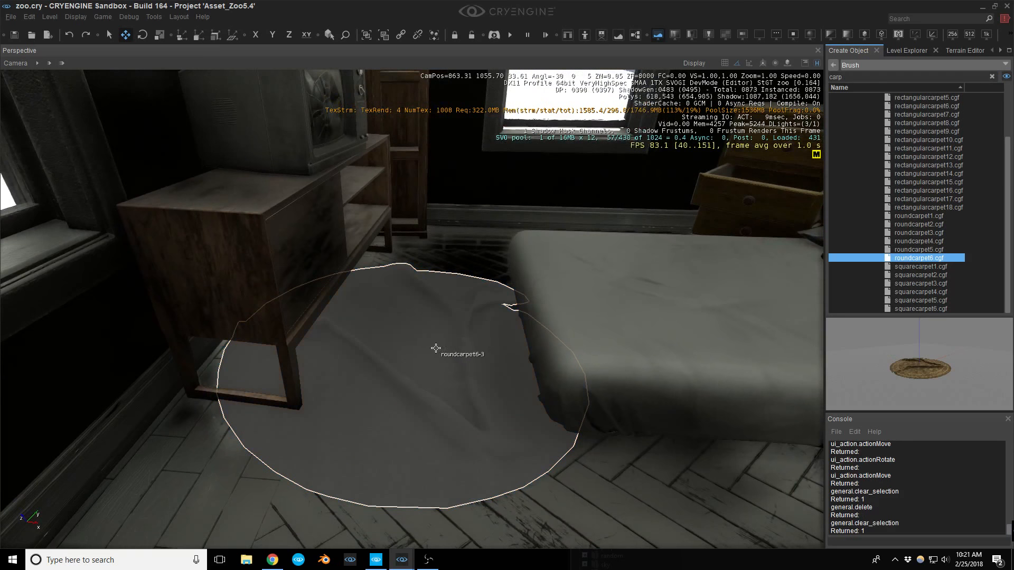
left_click(398, 359)
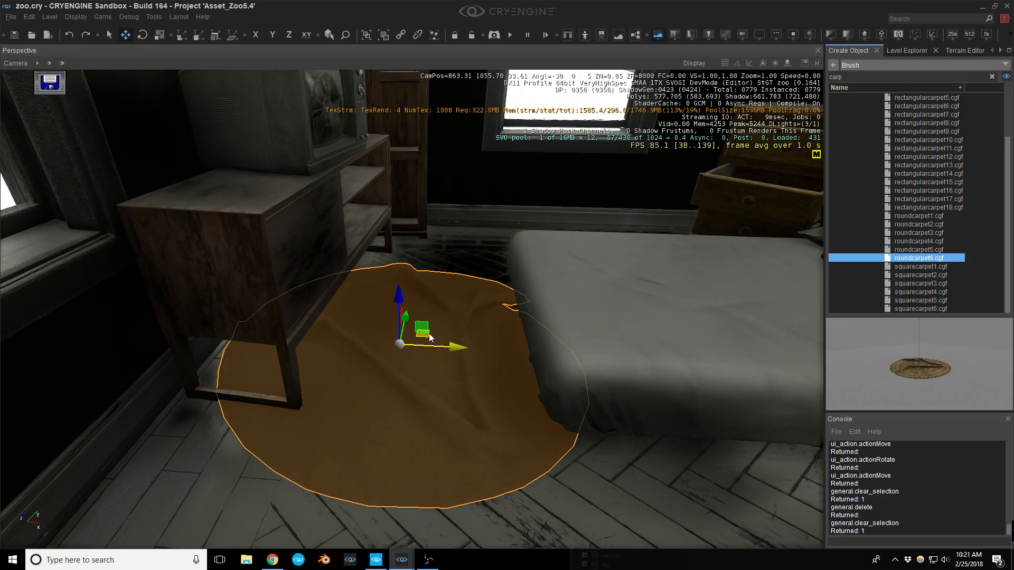
left_click_drag(426, 332, 437, 323)
key("Escape")
right_click_drag(478, 357, 479, 357)
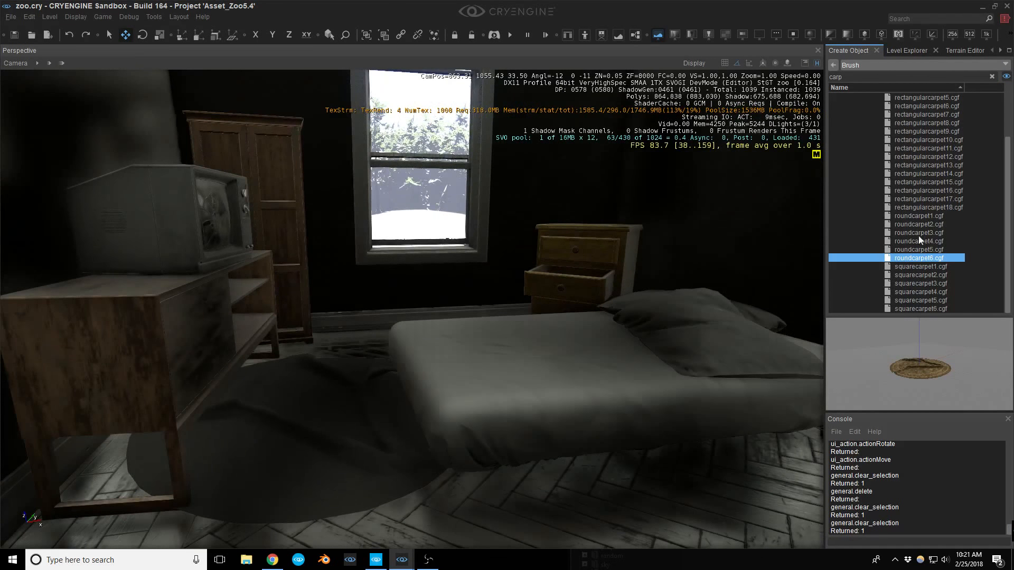
Place the rectangularcarpet16 brush on the floor along the bed's near side, rotate it and shift it away from the bed.
left_click(951, 191)
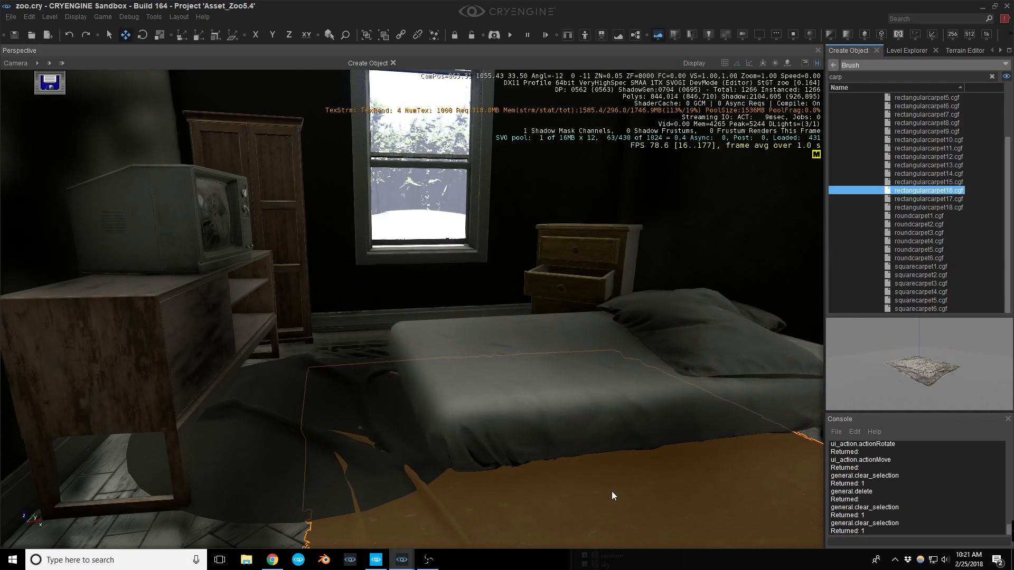
left_click(667, 502)
right_click_drag(668, 501, 667, 502)
key("4")
left_click_drag(550, 383, 593, 408)
key("3")
key("2")
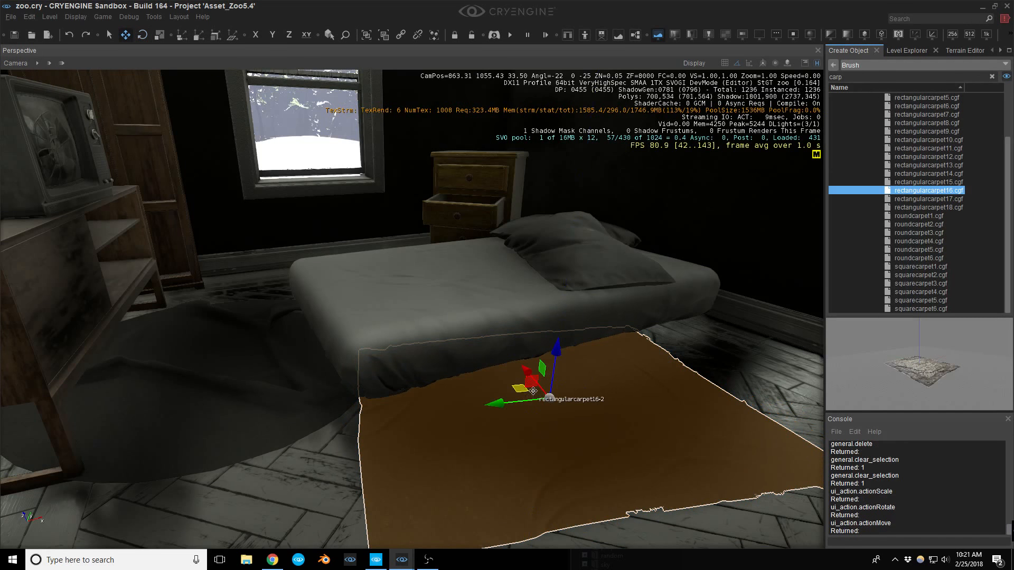
left_click_drag(538, 385, 613, 447)
right_click_drag(614, 447, 599, 403)
key("Escape")
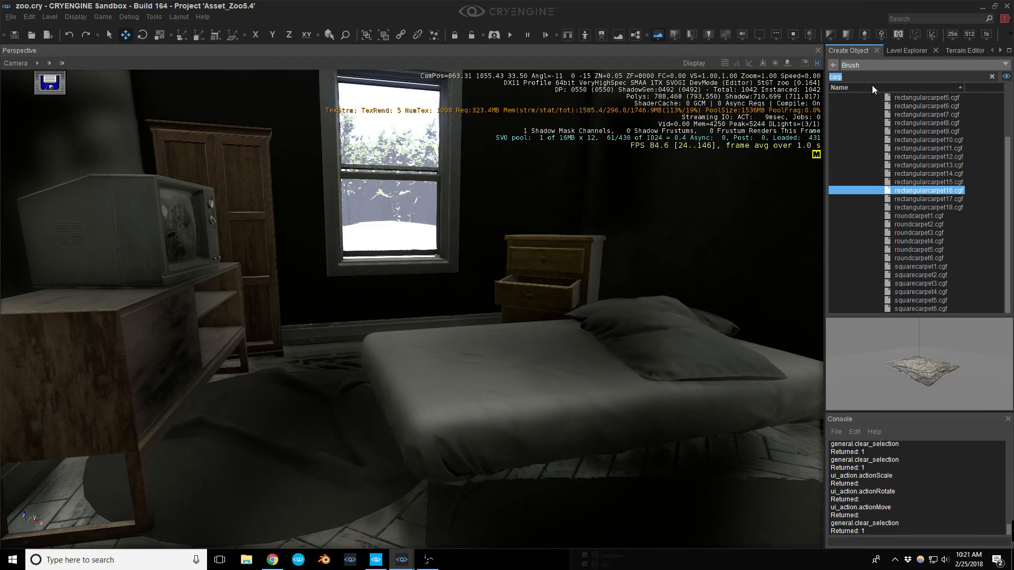
Filter the brush list by "trash" and place trashbag_set02_01 on the floor beside the TV stand, near the wardrobe.
type("trash")
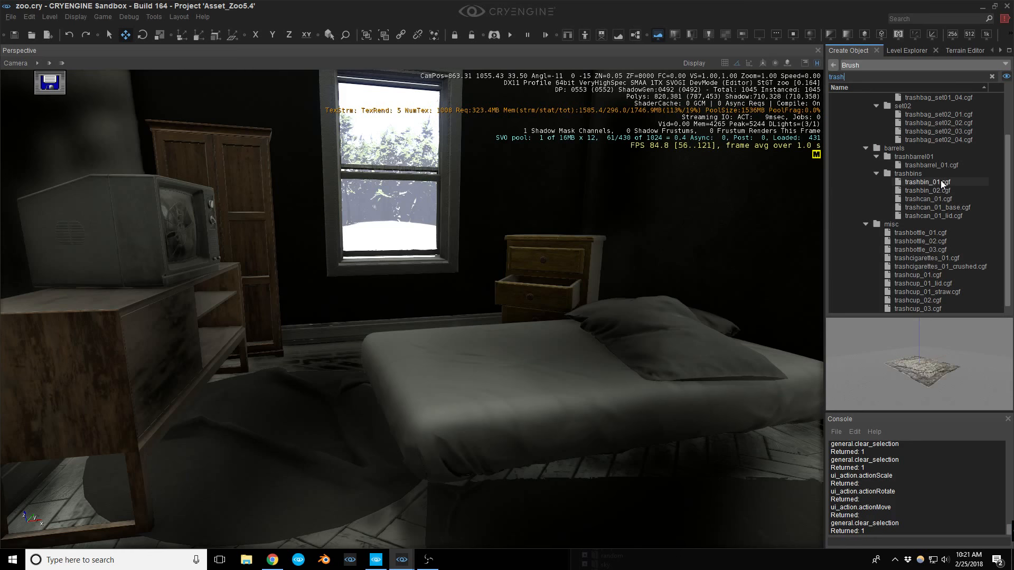
scroll(940, 179, "up", 1)
left_click(945, 133)
scroll(945, 136, "up", 2)
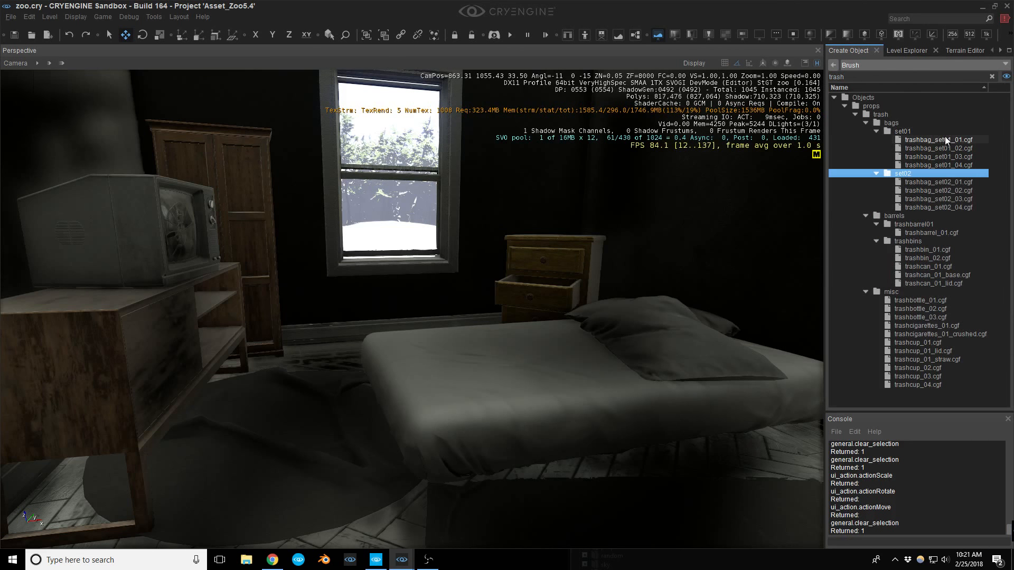
left_click(932, 250)
left_click(937, 183)
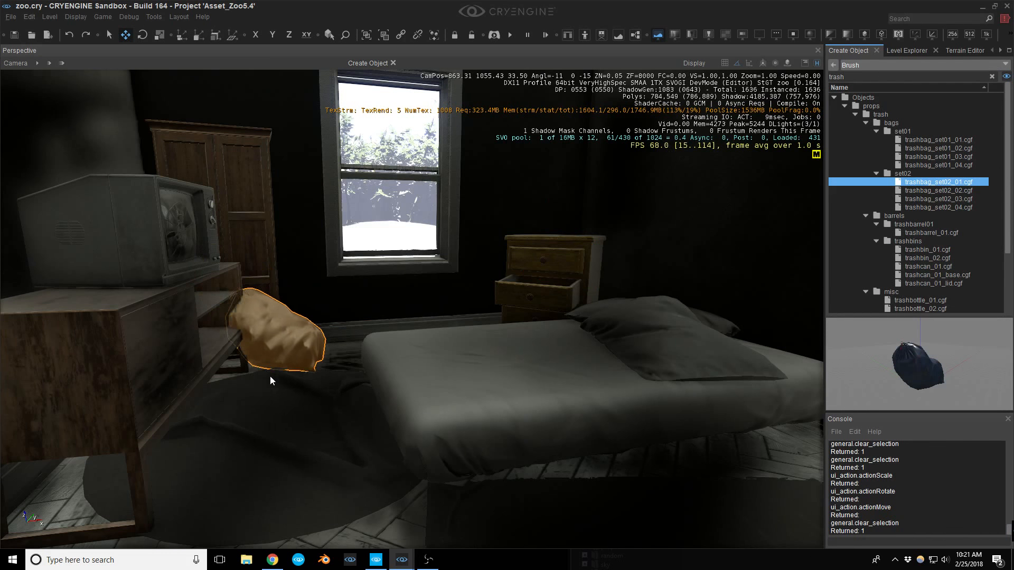
left_click(284, 374)
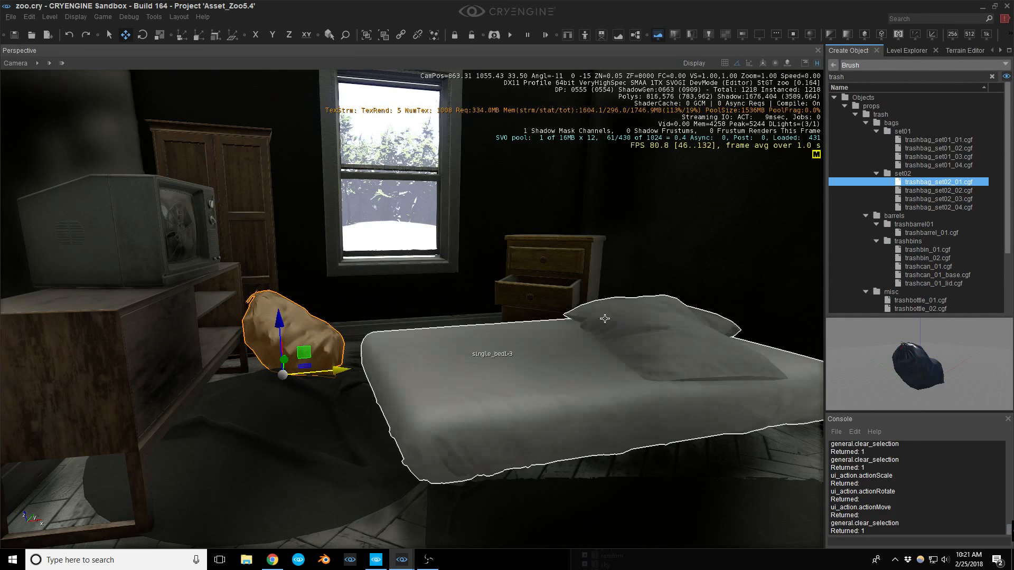
Place trashbag_set02_02 on the floor between the window and the chest of drawers and rotate it around its vertical axis.
left_click(937, 191)
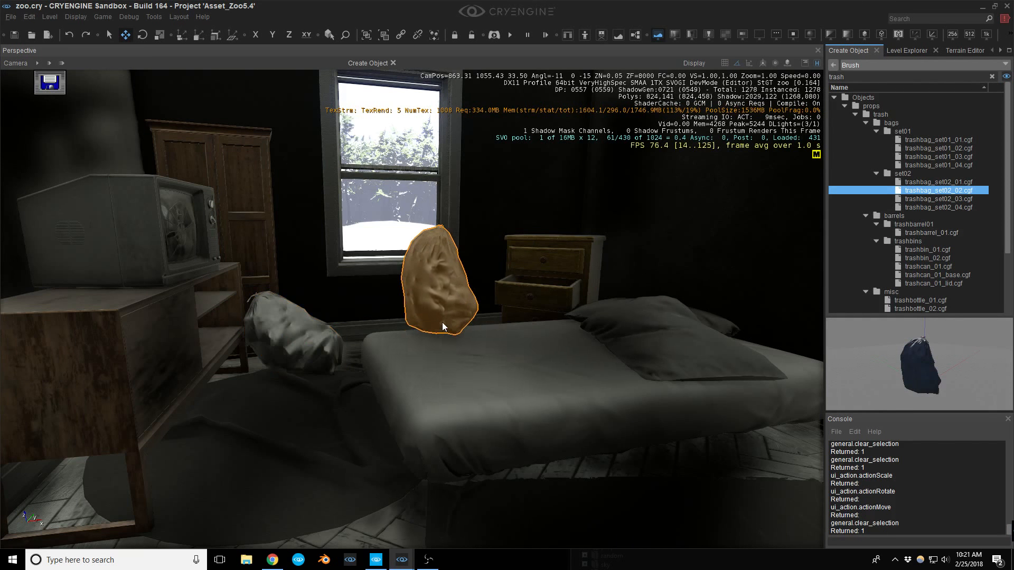
key("w")
right_click_drag(444, 325, 458, 346)
key("s")
left_click(492, 340)
key("3")
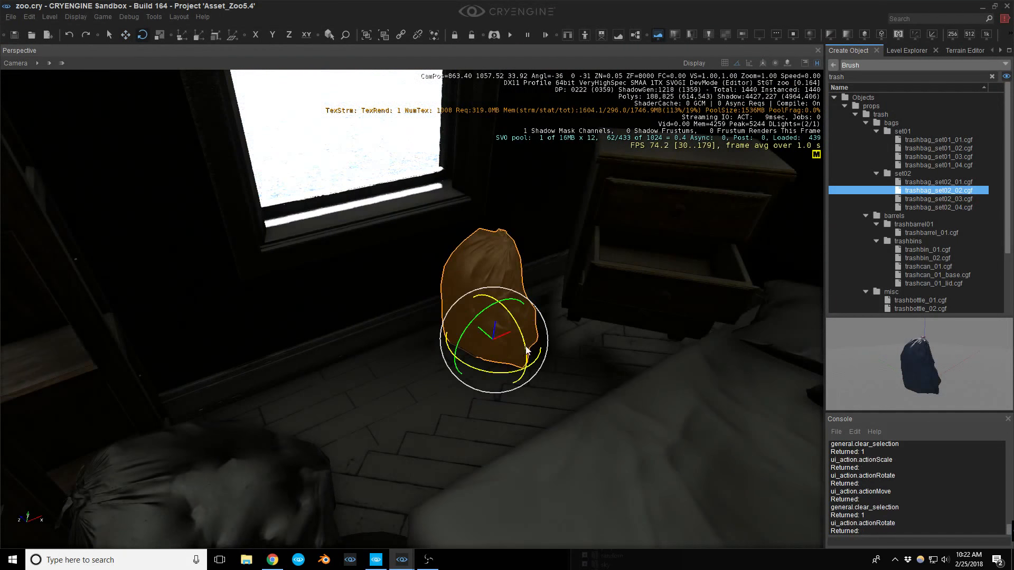
left_click_drag(496, 369, 452, 364)
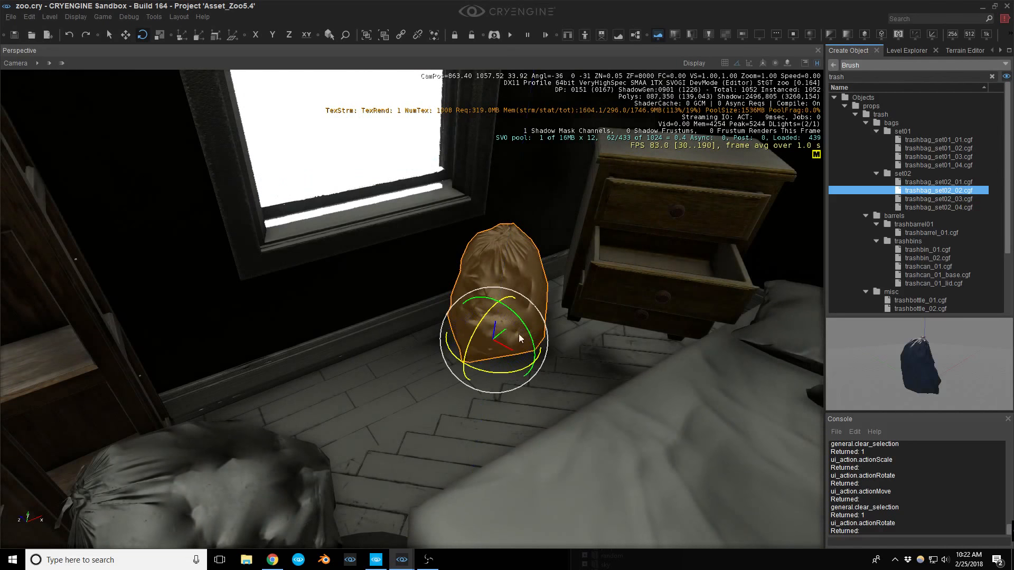
Place trashbag_set02_03 on the floor below the window, beside the trash bag near the wardrobe.
left_click(934, 199)
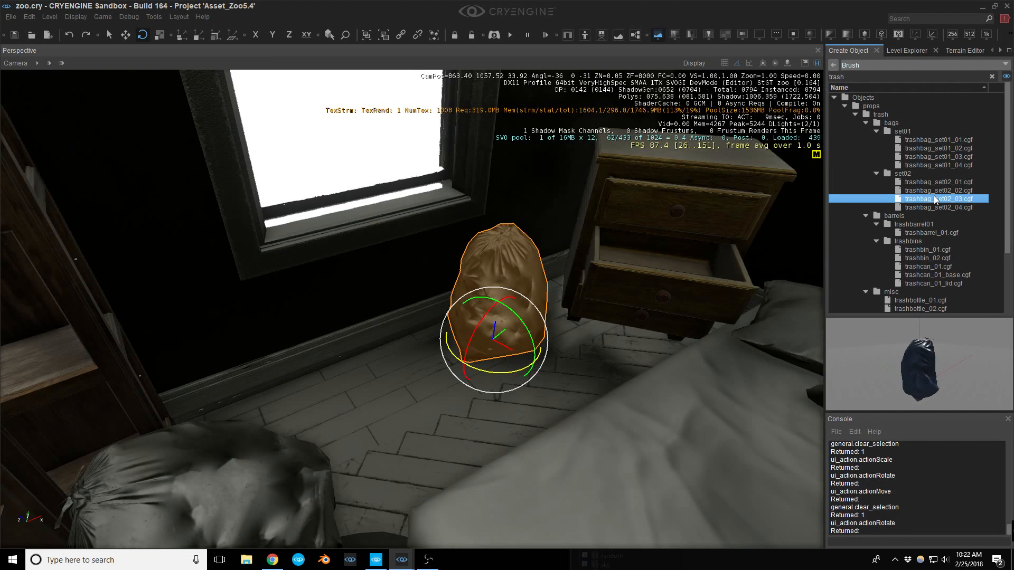
left_click(327, 395)
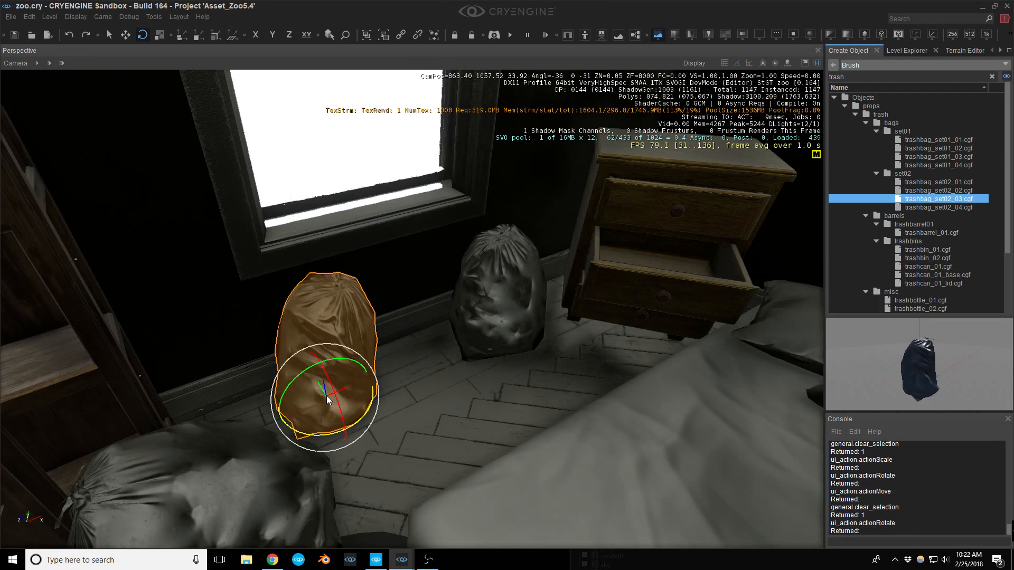
mouse_move(422, 388)
right_mouse_down()
mouse_move(406, 354)
mouse_move(423, 388)
right_mouse_up()
key("s")
middle_click_drag(423, 392, 399, 338)
key("w")
right_click_drag(423, 392, 413, 415)
key("s")
key("w")
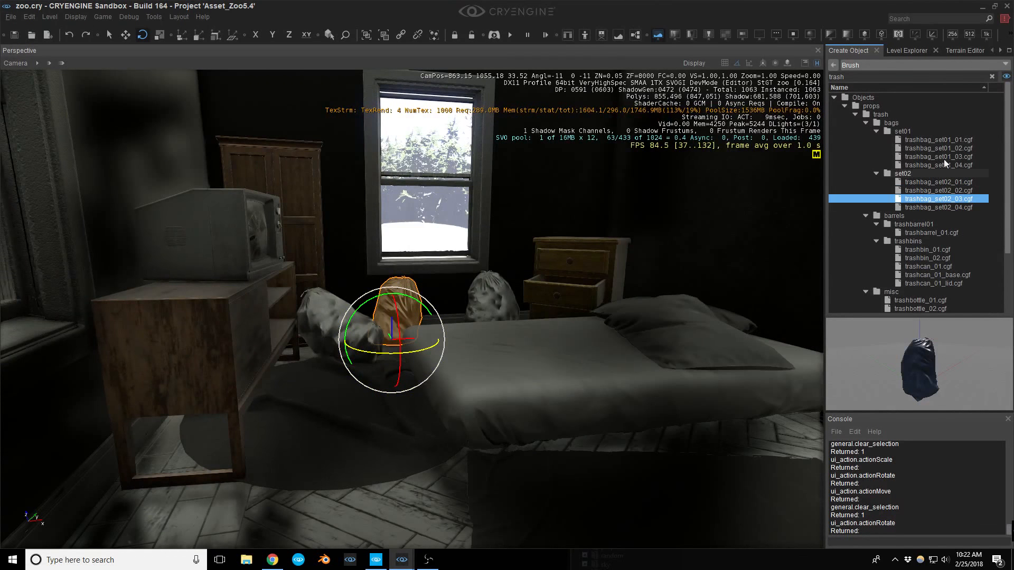
Place the trashbottle_01 brush on the TV stand's top, beside the television.
scroll(938, 202, "down", 3)
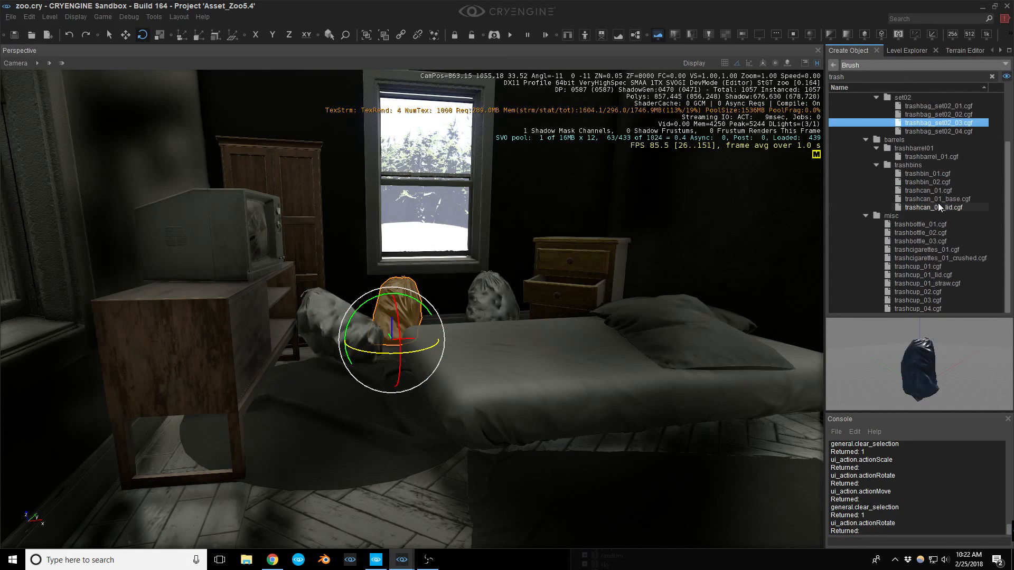
left_click(917, 224)
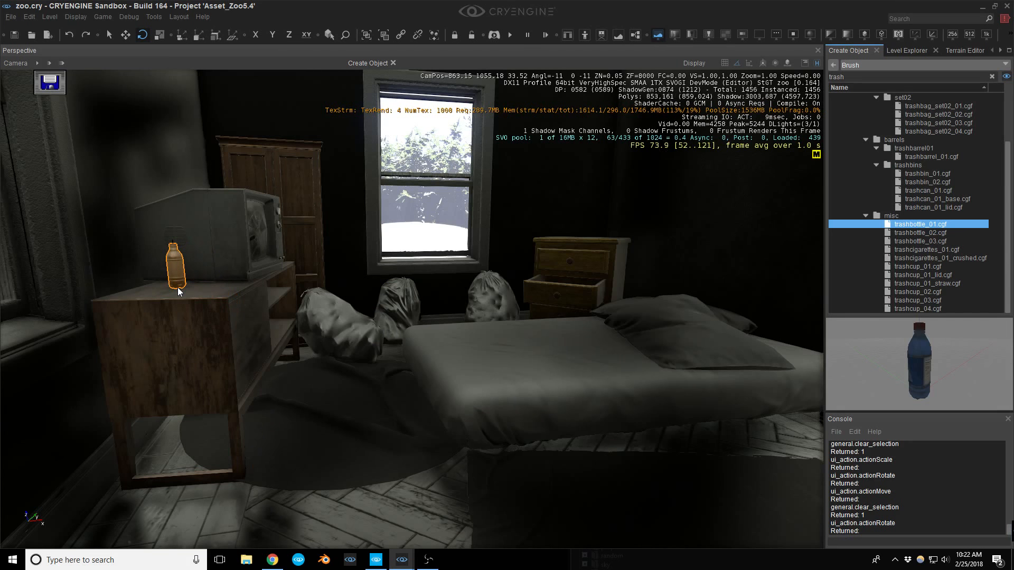
left_click(178, 291)
Place the trashbottle_02 brush on top of the chest of drawers.
left_click(935, 173)
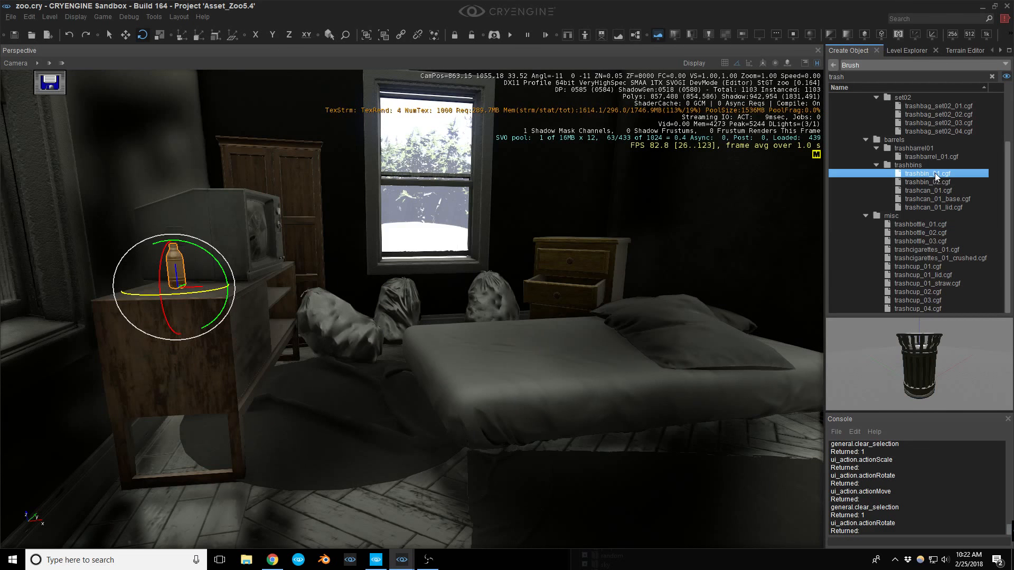
left_click(911, 239)
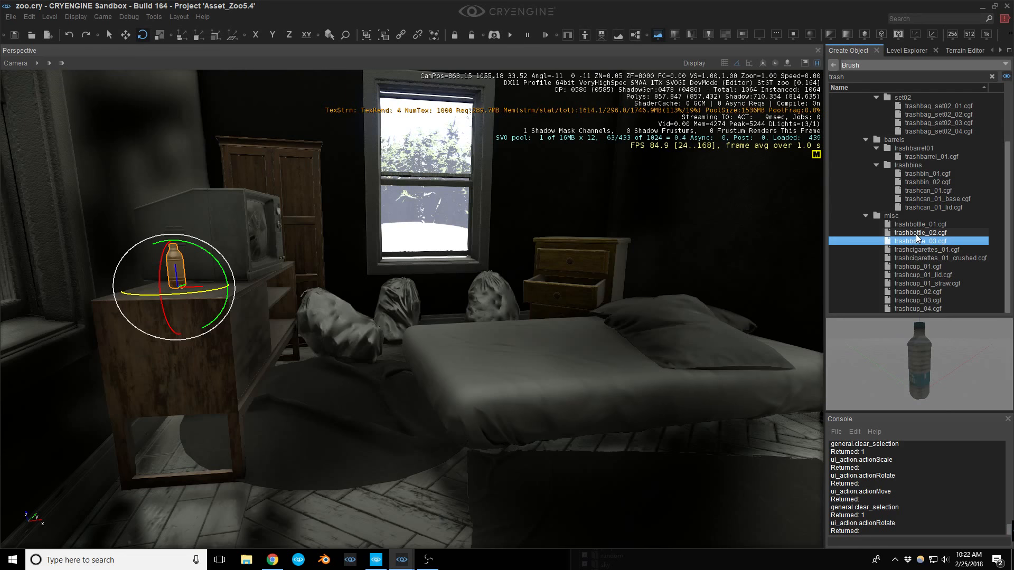
left_click(915, 233)
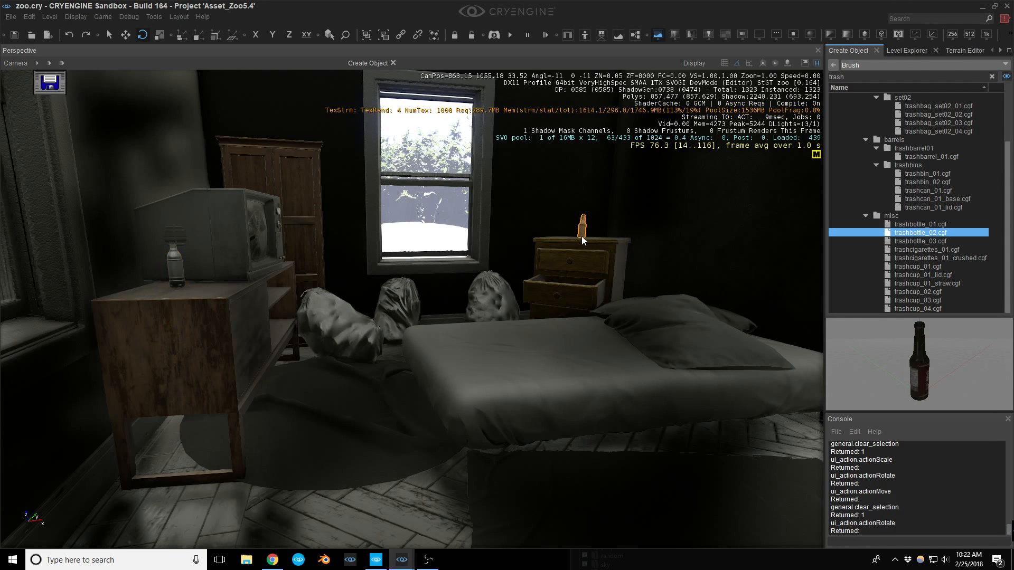
left_click(584, 237)
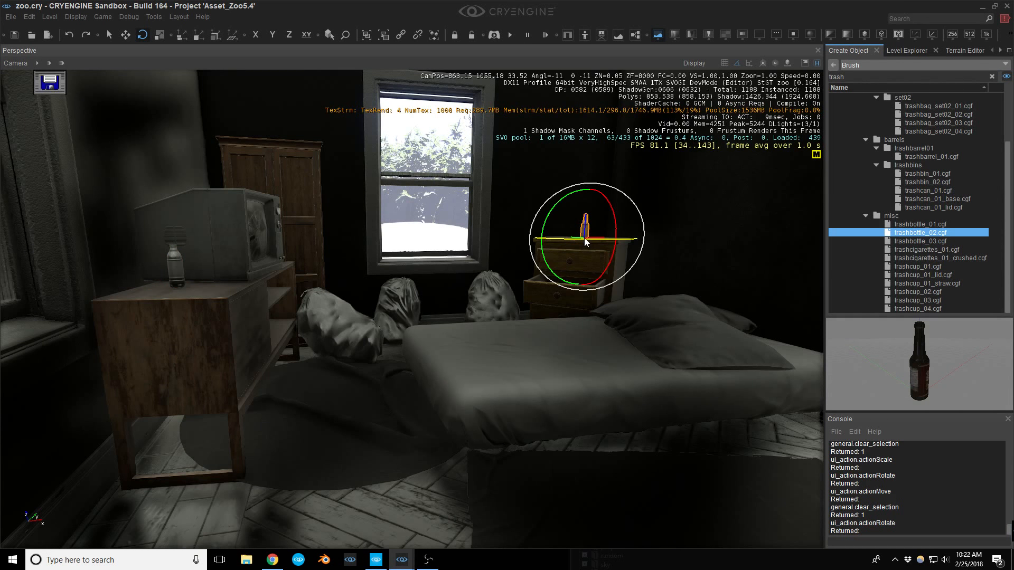
Place the trashbottle_03 brush on top of the television.
left_click(929, 174)
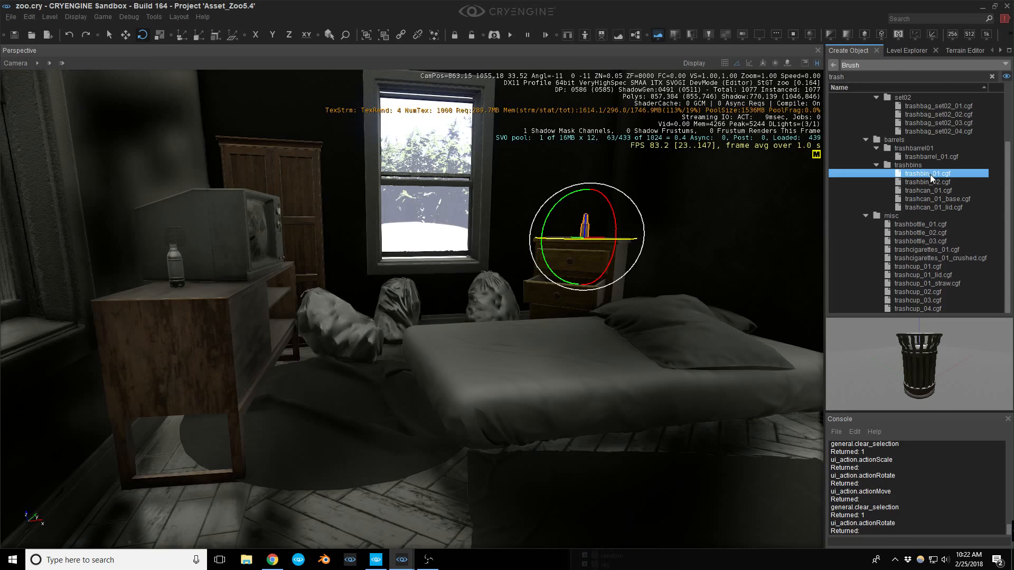
left_click(908, 242)
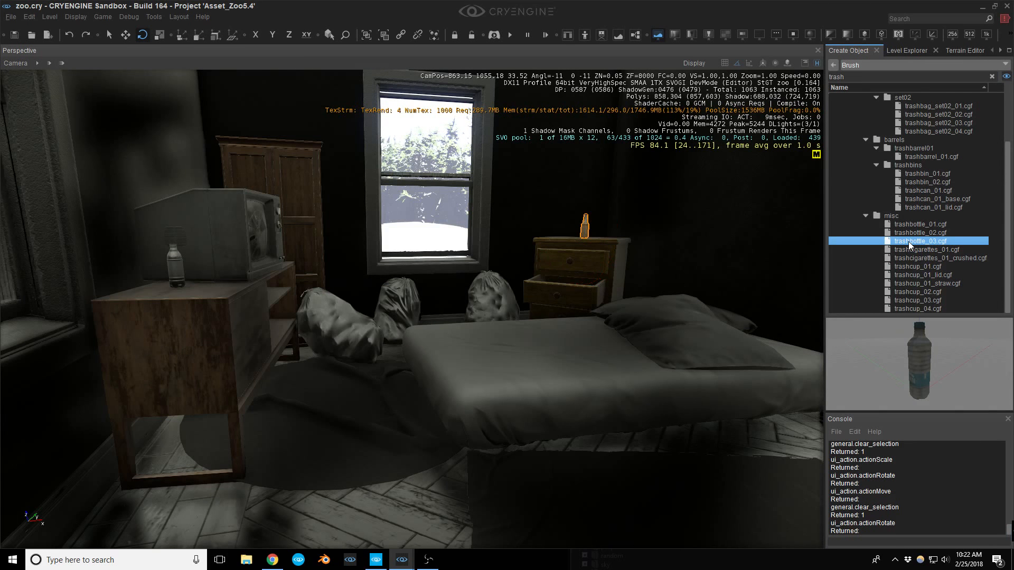
key("w")
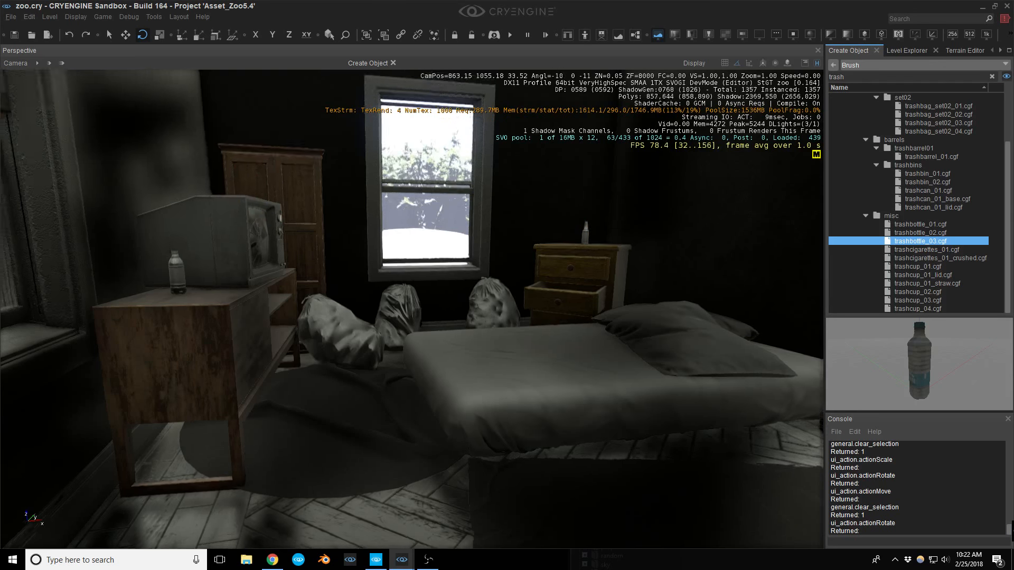
right_click_drag(227, 183, 4, 451)
key("s")
left_click(156, 219)
key("ctrl+s")
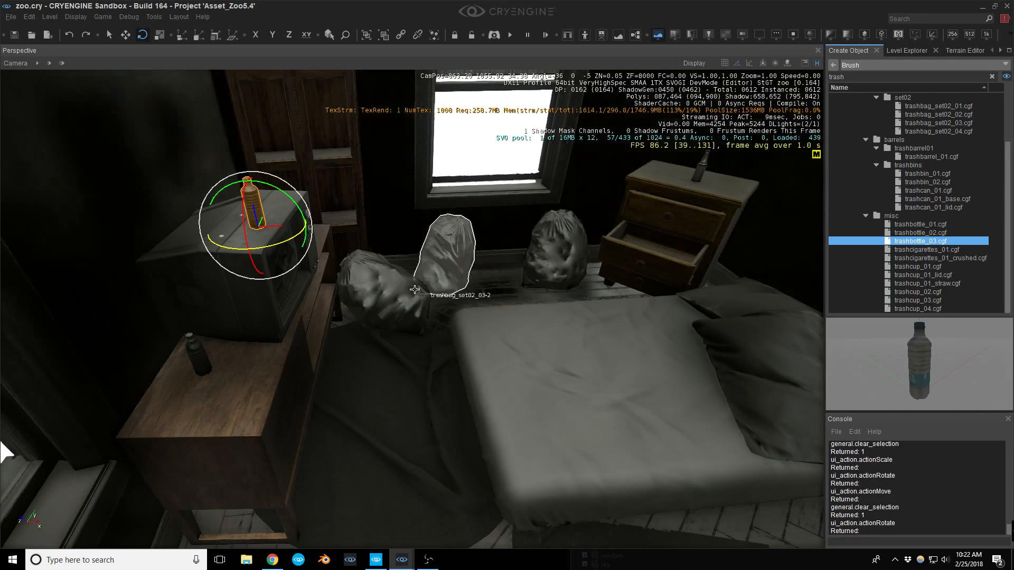
Show the objects' physics proxies to inspect their collision shapes, and hide the proxies again.
left_click(861, 35)
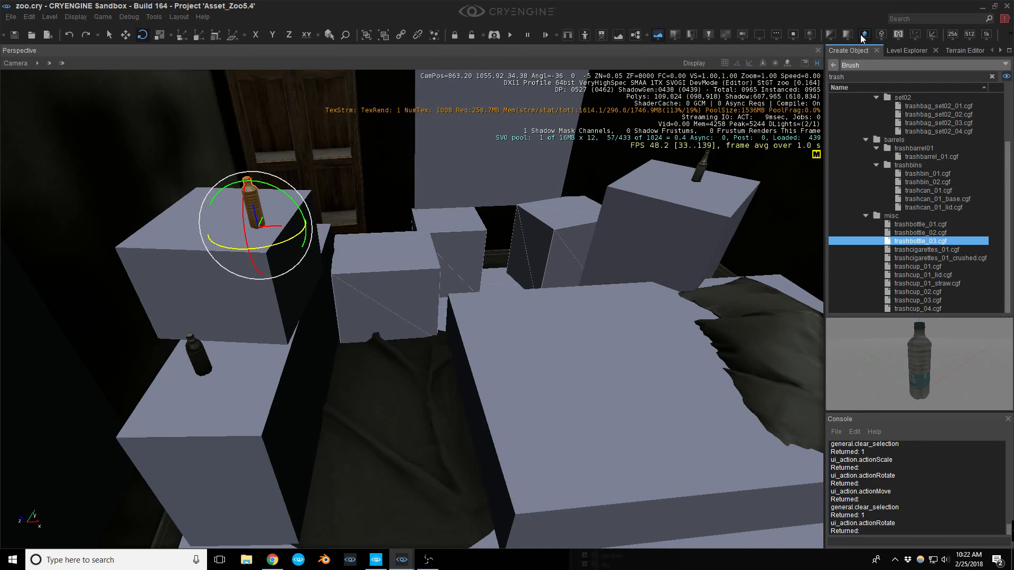
left_click(863, 35)
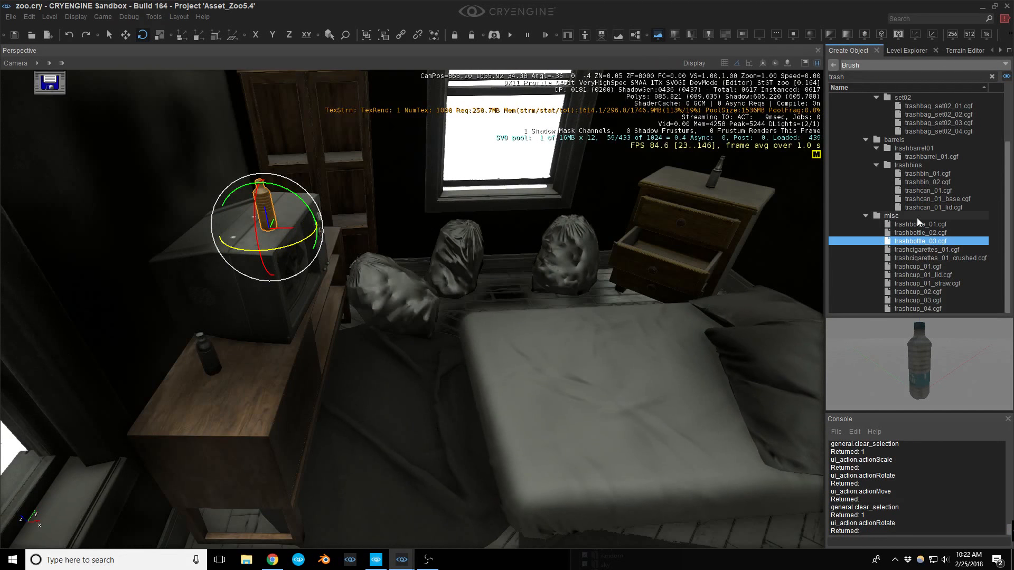
Place trashcup_01 beside the bottle on the TV stand and trashcup_03 near the stand's front edge.
left_click(911, 268)
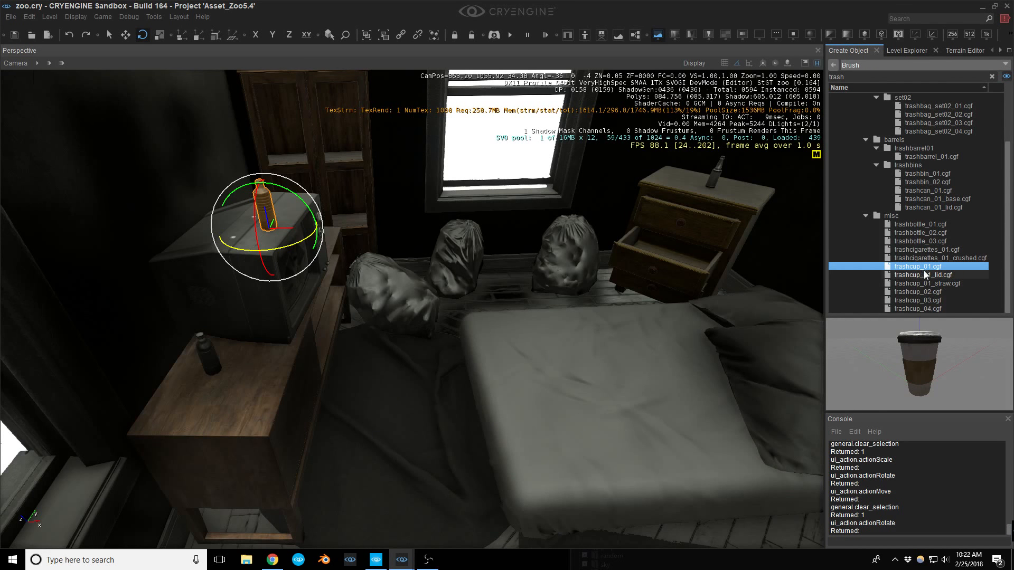
left_click_drag(923, 268, 253, 376)
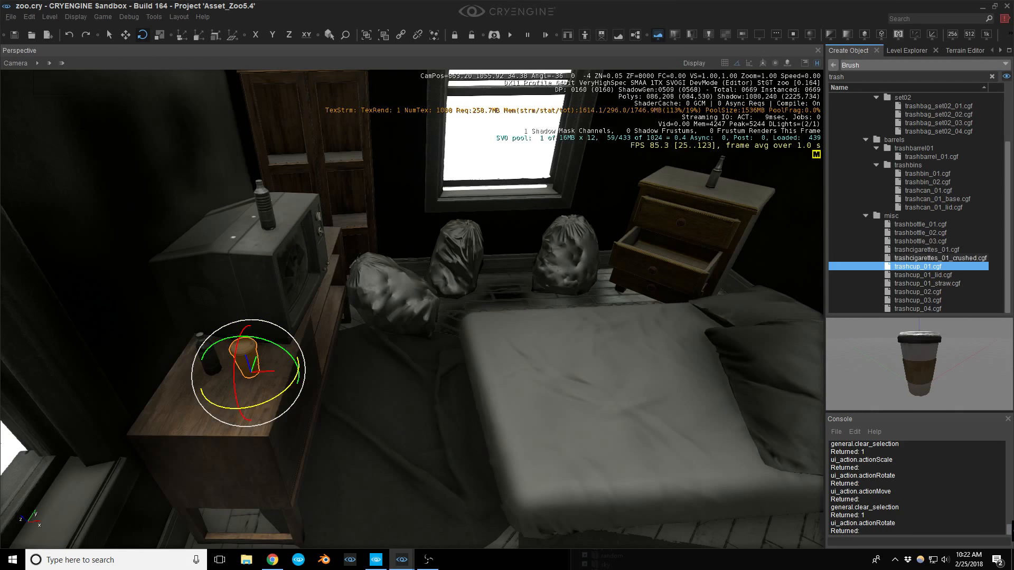
left_click_drag(919, 300, 200, 407)
Place the trashcup_04 brush beside the bottle on the chest of drawers and rotate it.
left_click(911, 308)
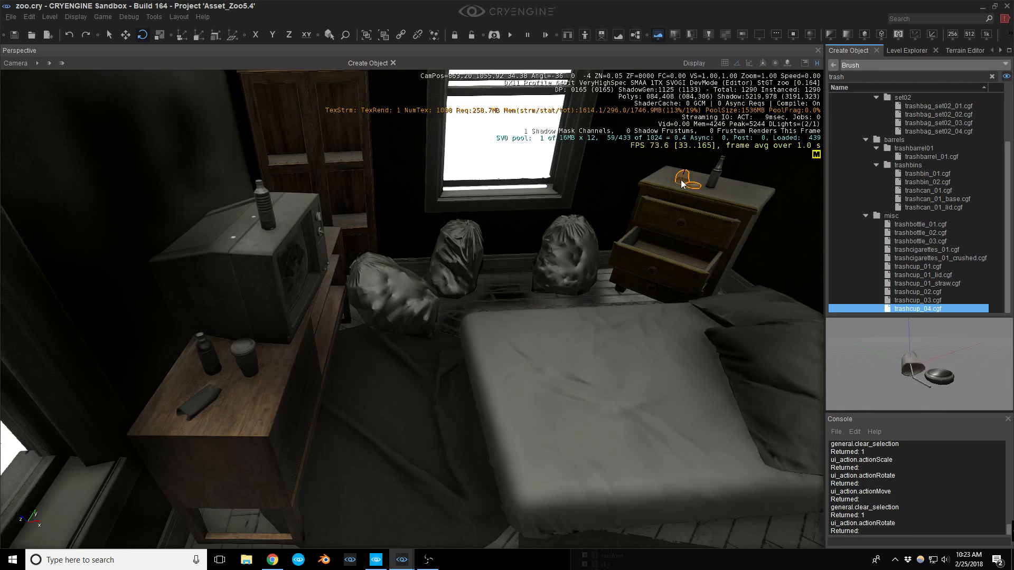
left_click(685, 181)
left_click_drag(680, 195, 734, 200)
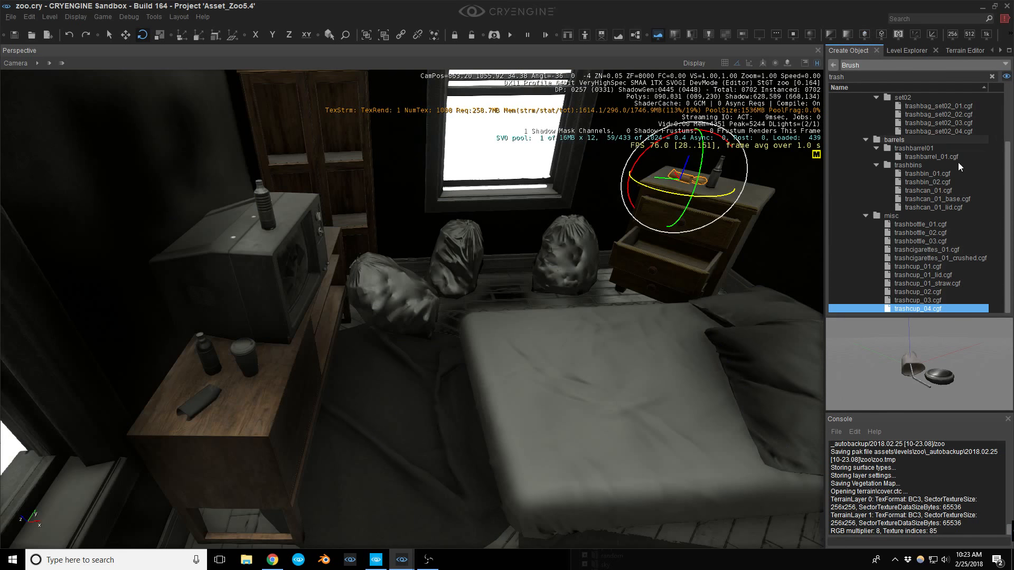
Place the trashcigarettes_01_crushed brush on the mattress near the foot of the bed and rotate it.
left_click(912, 257)
left_click_drag(913, 258, 565, 416)
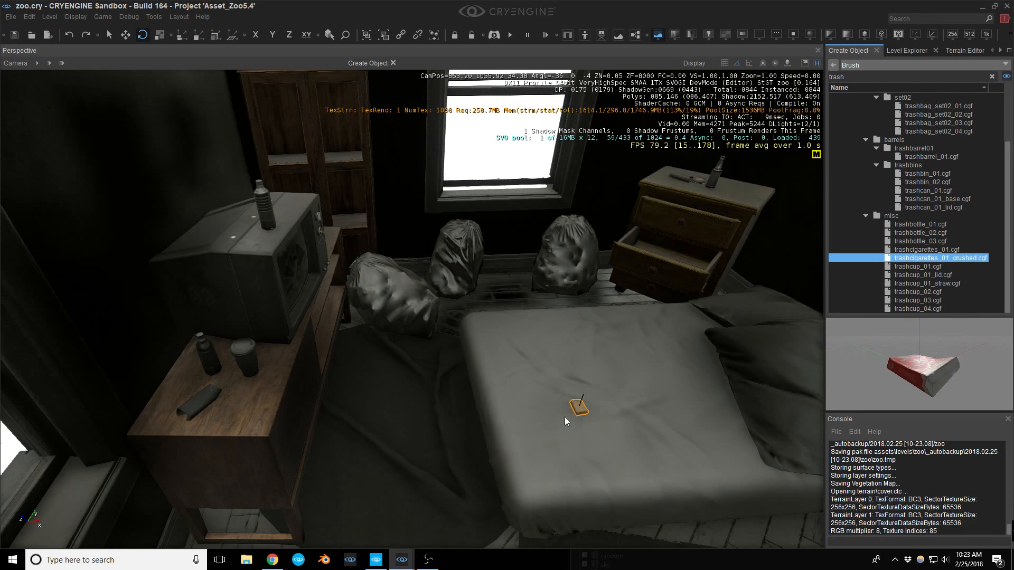
left_click(530, 452)
key("3")
left_click_drag(524, 489, 549, 491)
Place the trashcup_03 brush on the bed next to the pillows.
left_click(929, 241)
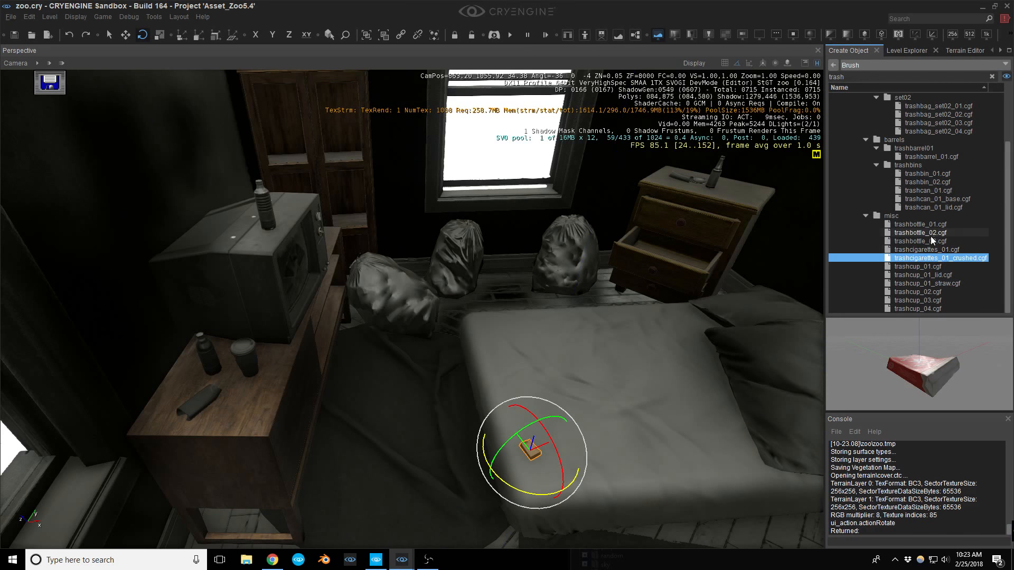
left_click(919, 300)
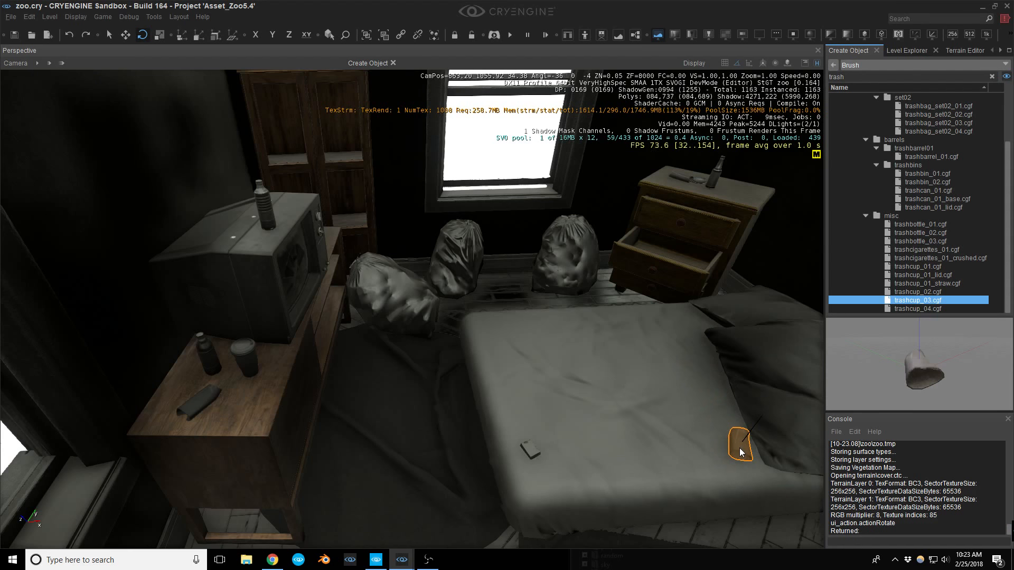
left_click(740, 452)
key("w")
mouse_move(739, 452)
right_mouse_down()
mouse_move(745, 507)
mouse_move(742, 465)
mouse_move(710, 483)
mouse_move(738, 464)
right_mouse_up()
key("s")
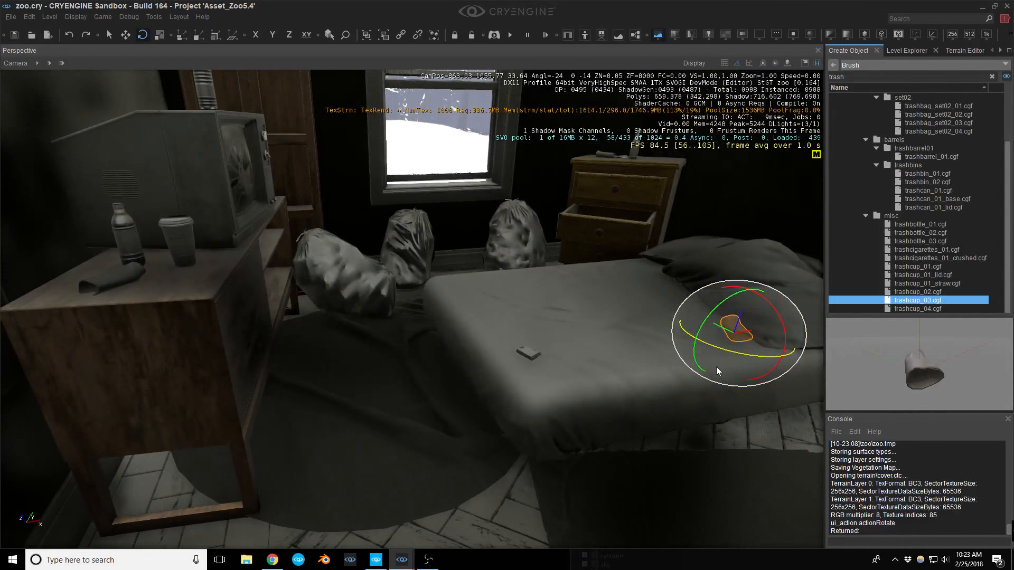
Place a trashbottle_02 brush on the floor along the bed's near side, close to the pillow end, and rotate it.
left_click(921, 267)
left_click(920, 284)
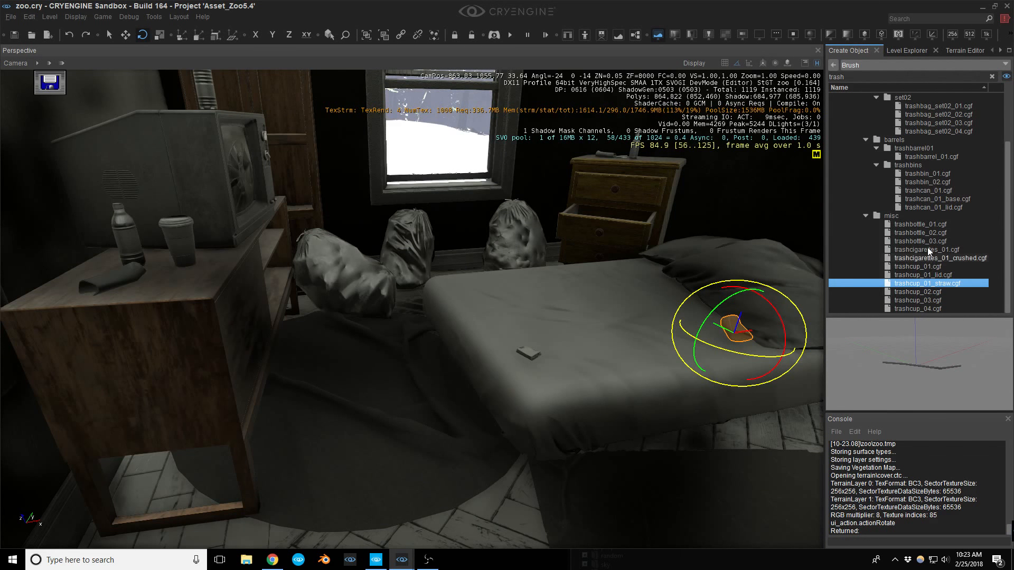
left_click(927, 233)
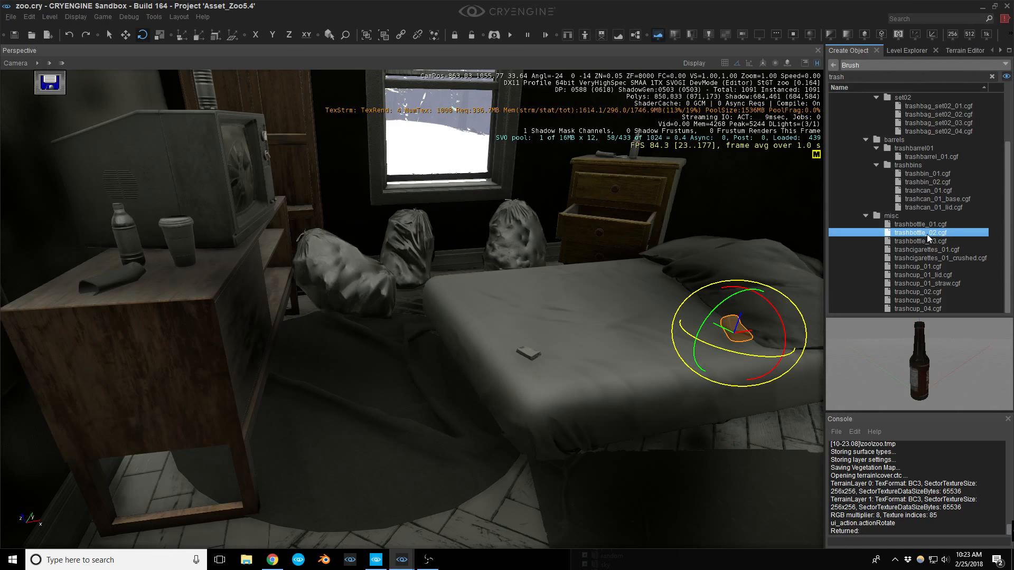
left_click_drag(927, 233, 663, 448)
left_click_drag(733, 439, 744, 439)
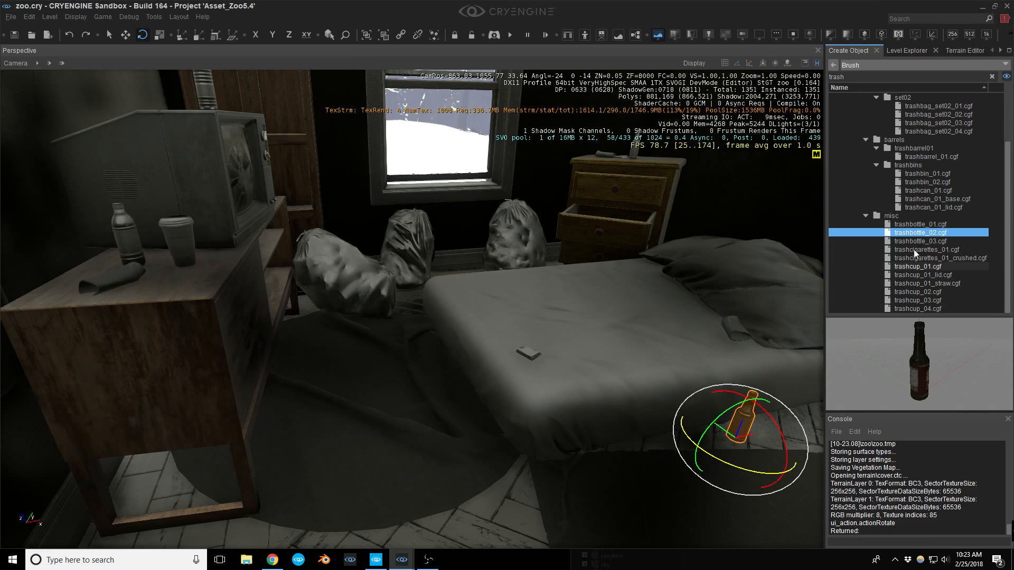
Place another trashbottle_02 on the floor beside the bottle near the bed and one more at the foot of the TV stand.
left_click_drag(924, 233, 772, 435)
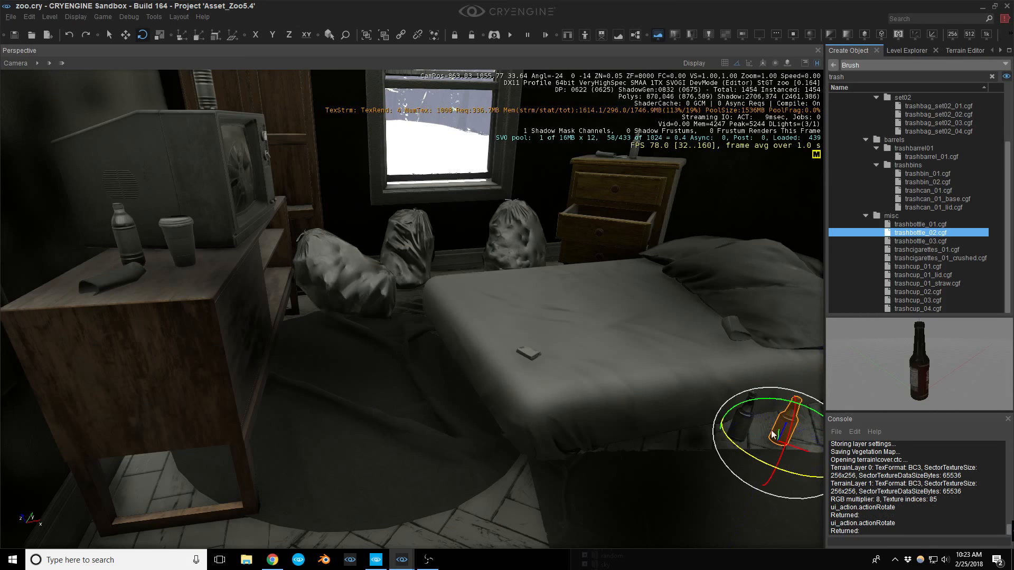
left_click(919, 240)
left_click(923, 231)
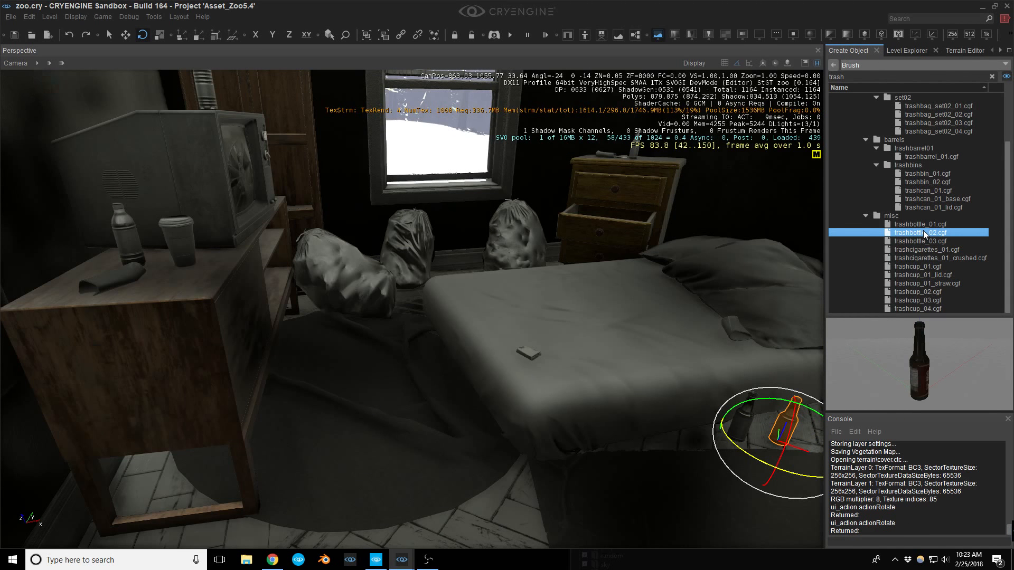
left_click_drag(923, 230, 179, 520)
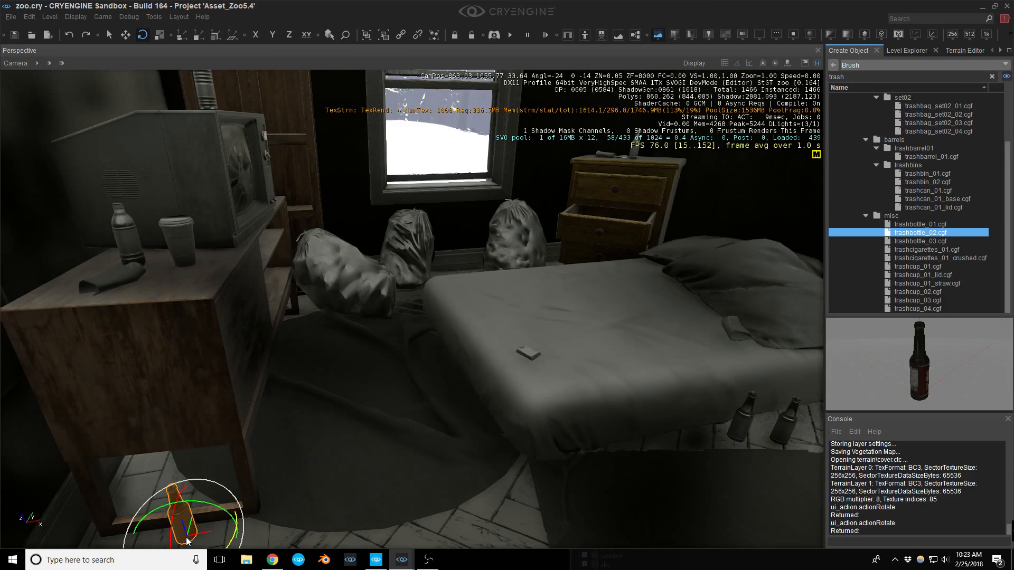
Filter the brush list by "skate", place skateboard.cgf on the carpet by the TV stand and slide it partly under the stand.
left_click(848, 78)
type("skate")
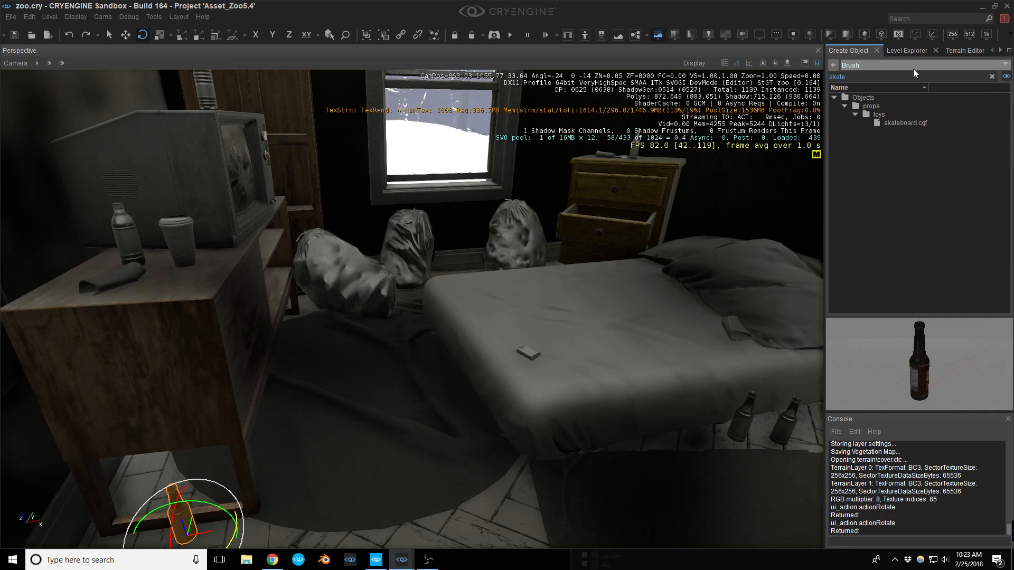
left_click(893, 123)
left_click_drag(894, 123, 325, 433)
key("2")
left_click_drag(336, 392, 312, 402)
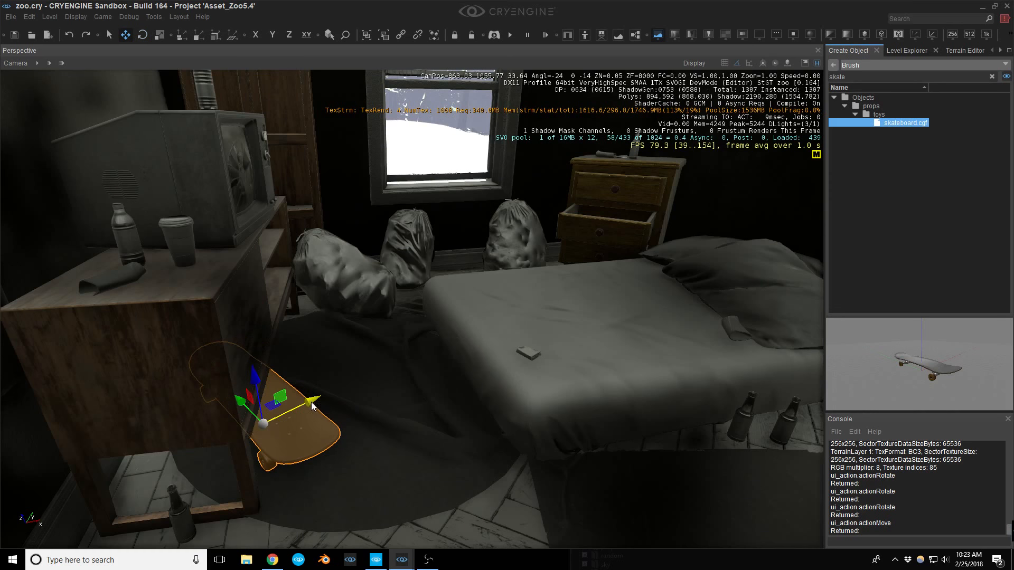
mouse_move(348, 406)
right_mouse_down()
mouse_move(361, 373)
mouse_move(353, 387)
right_mouse_up()
left_click(867, 74)
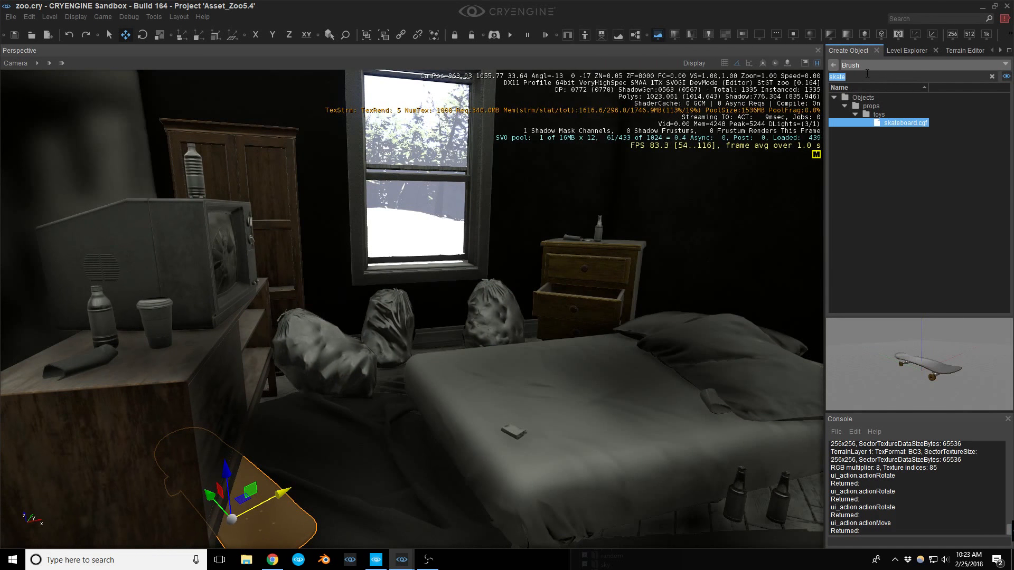
Filter the brush list by "drap" and place drapes1.cgf in front of the window behind the trash bags.
type("d")
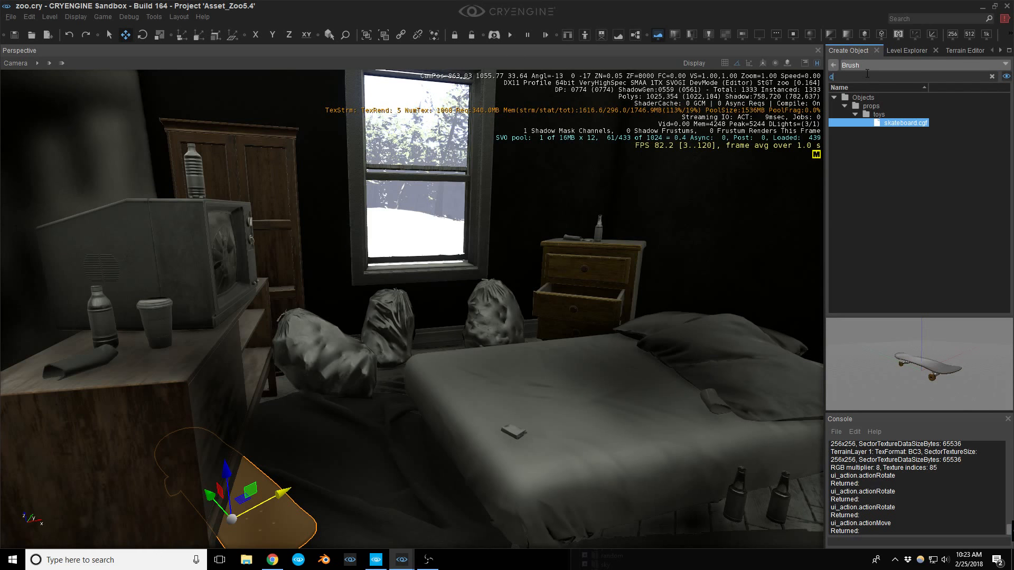
type("rap")
left_click(914, 128)
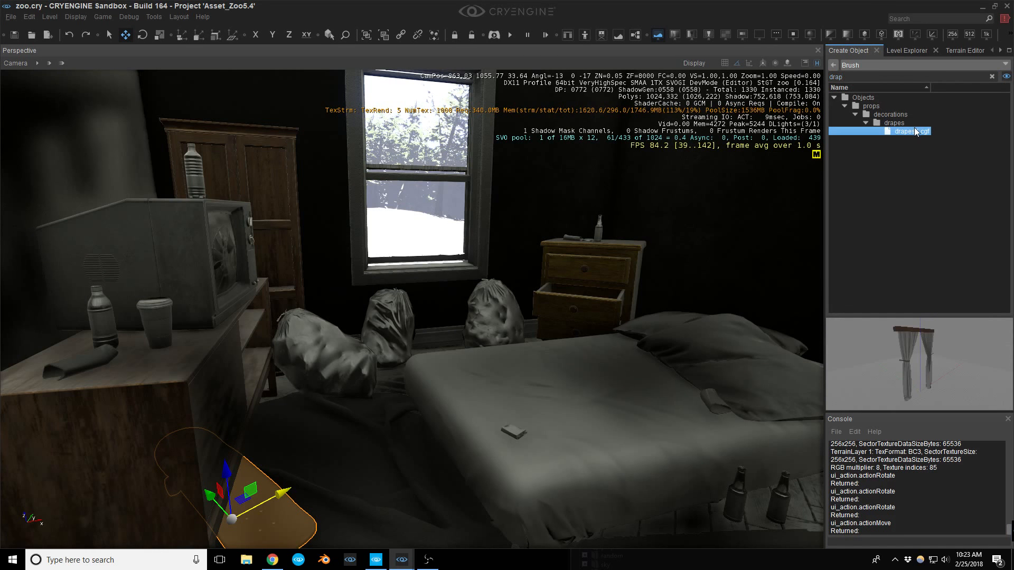
left_click(426, 336)
right_click_drag(425, 336, 425, 301)
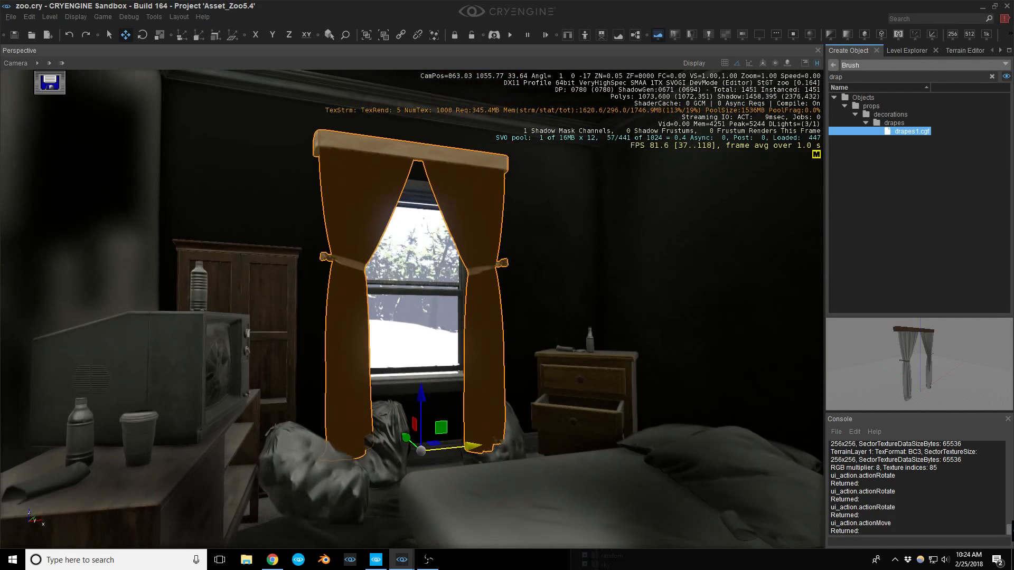
Lower the drapes, scale them down slightly, and push them back against the window wall.
left_click_drag(423, 397, 426, 429)
key("4")
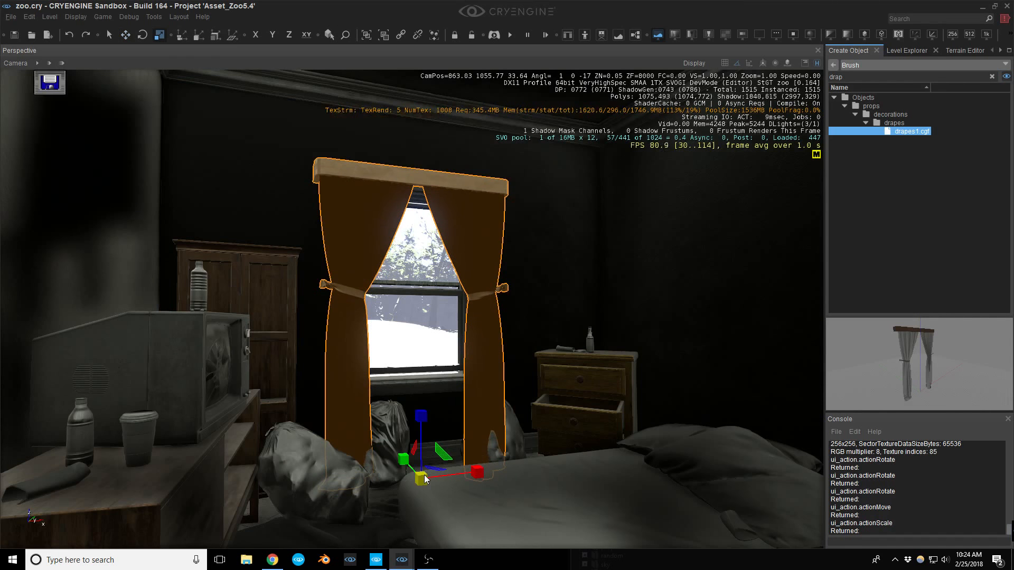
left_click_drag(423, 474, 424, 477)
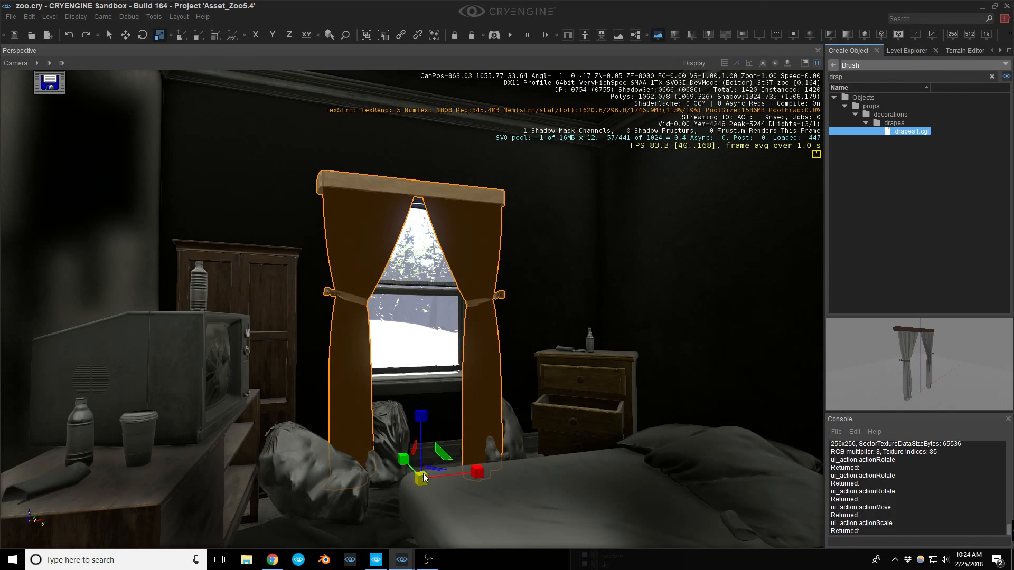
left_click_drag(424, 438, 423, 426)
key("w")
right_click_drag(423, 426, 464, 459)
key("s")
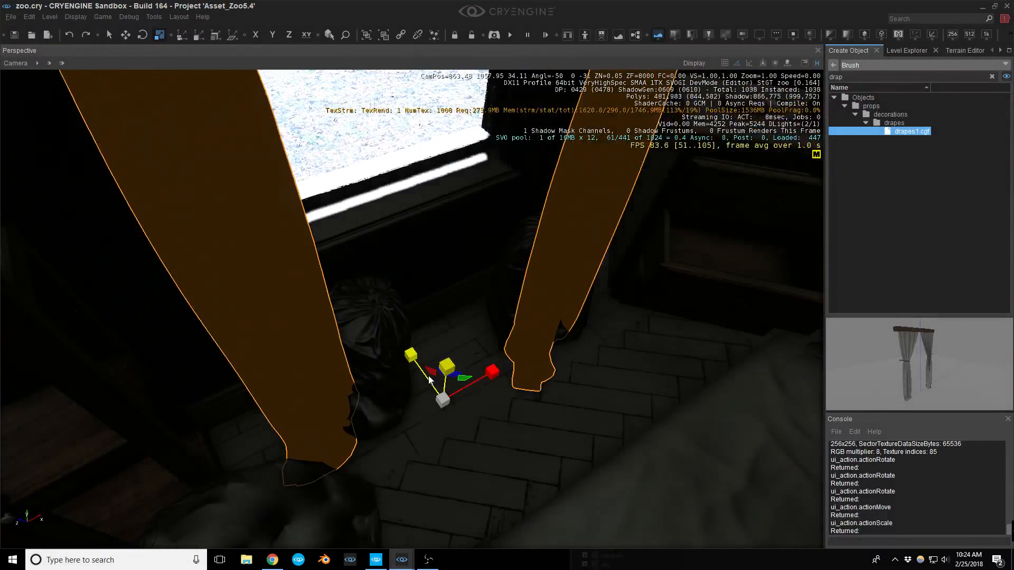
key("2")
left_click_drag(426, 373, 385, 317)
Shift the two upright trash bags under the window so they sit clear of the drapes, and clear the selection.
left_click(381, 369)
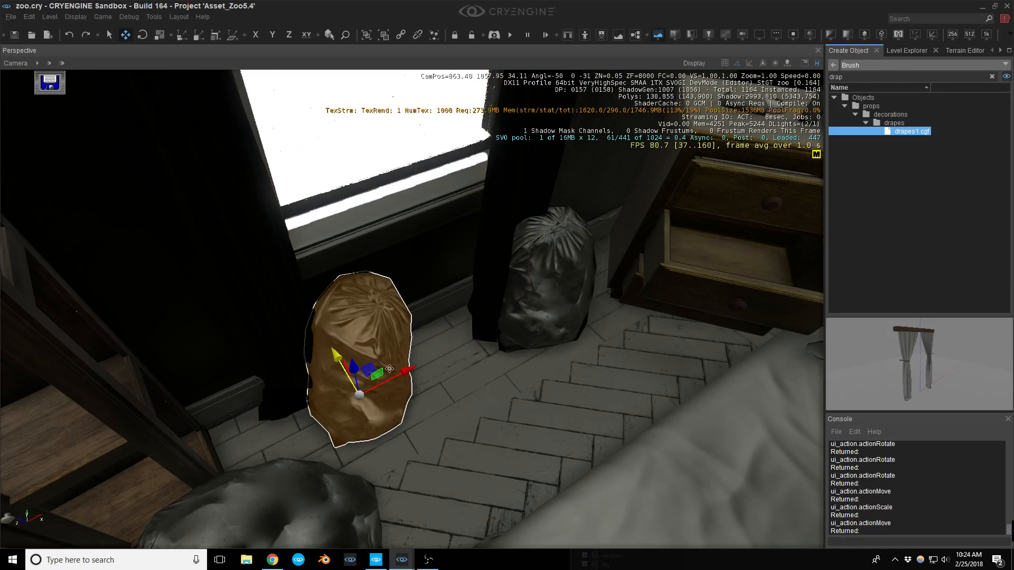
left_click(577, 309)
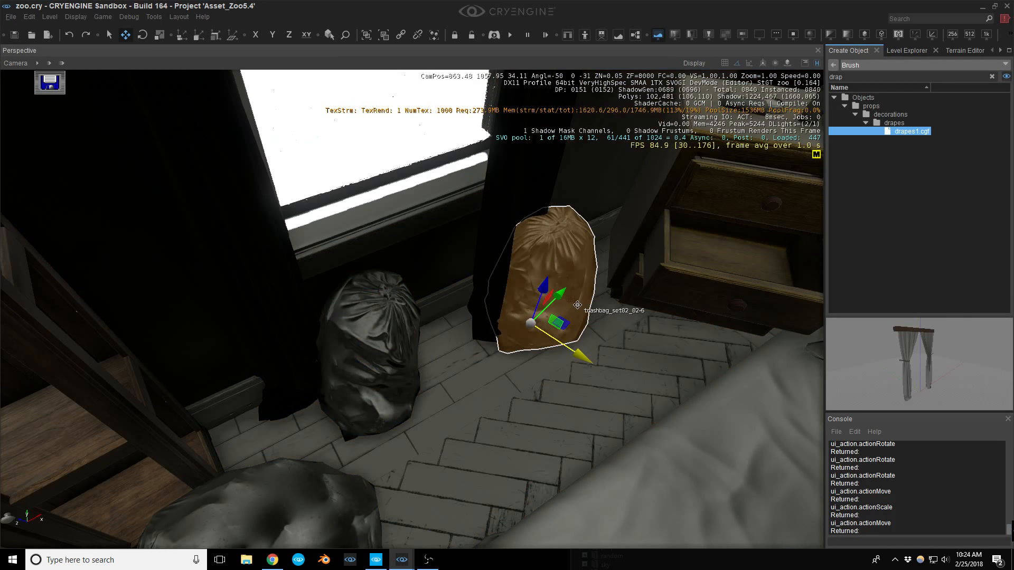
left_click_drag(562, 294, 579, 267)
key("Escape")
Slide the drapes sideways along the wall to line them up with the window.
right_click_drag(557, 283, 417, 319)
key("s")
key("d")
left_click(387, 322)
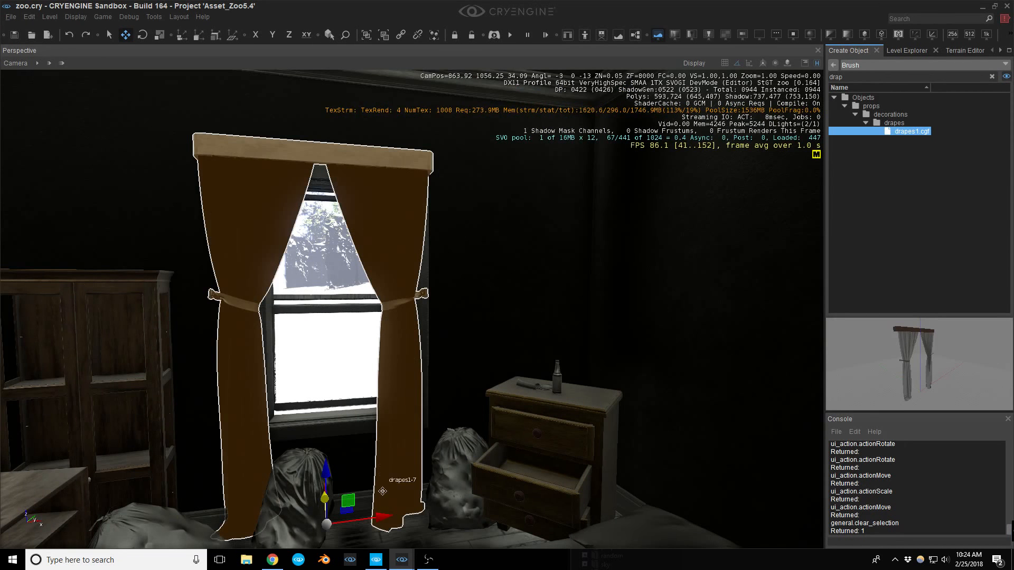
left_click_drag(372, 518, 393, 511)
key("s")
right_click_drag(439, 385, 375, 441)
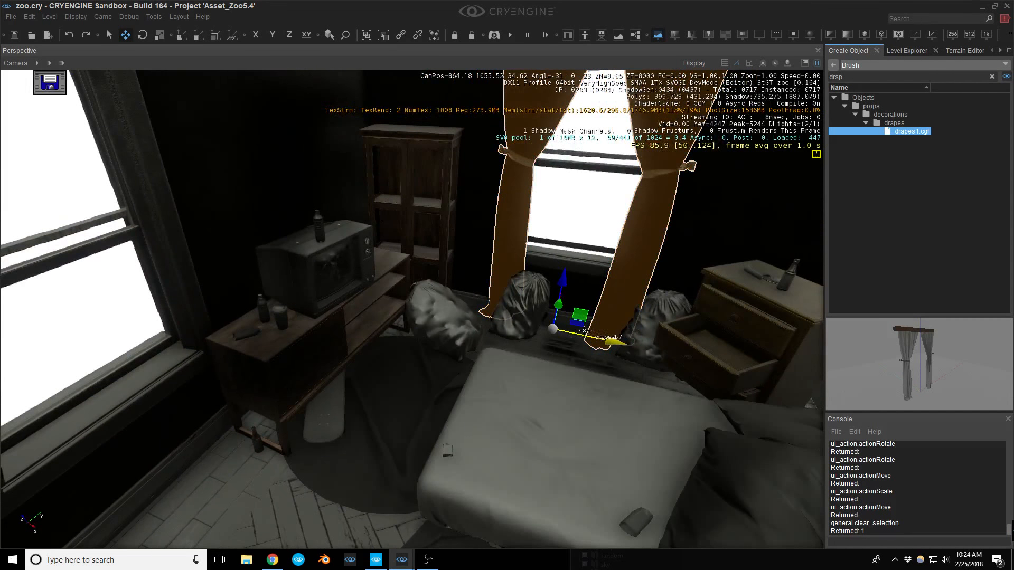
Duplicate the drapes, rotate the copy, and position it against the wall over the window beside the TV stand.
key("ctrl+d")
right_click_drag(580, 328, 563, 327)
left_click(539, 389)
key("3")
left_click_drag(539, 389, 581, 405)
right_click_drag(560, 402, 493, 397)
key("2")
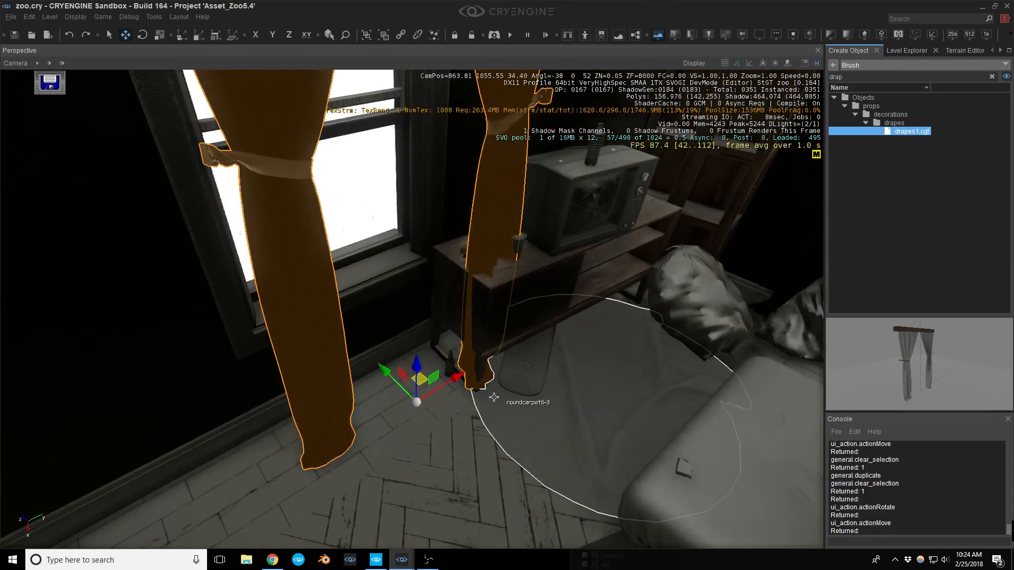
left_click_drag(417, 399, 380, 386)
left_click_drag(438, 354, 411, 370)
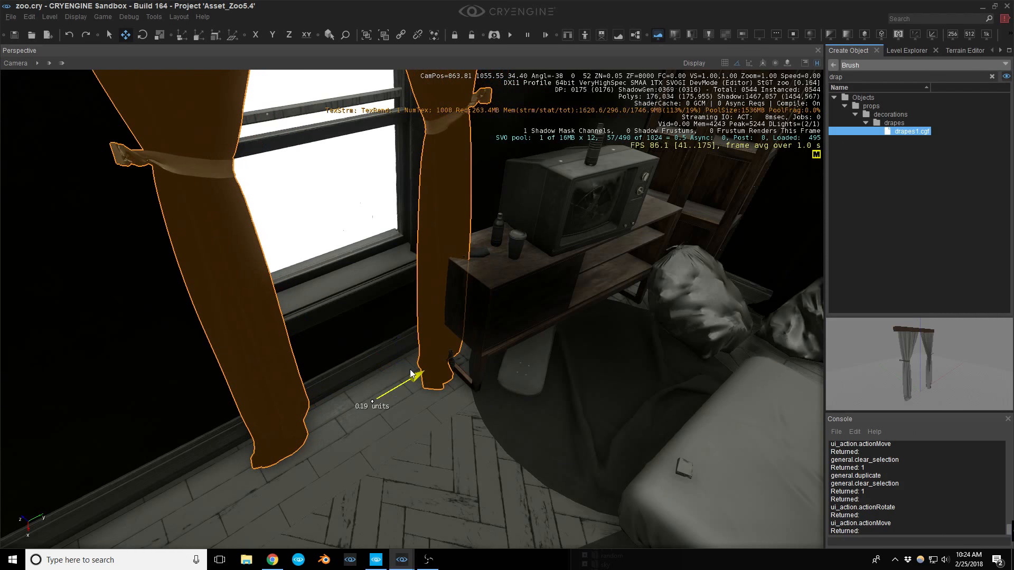
right_click_drag(412, 373, 461, 329)
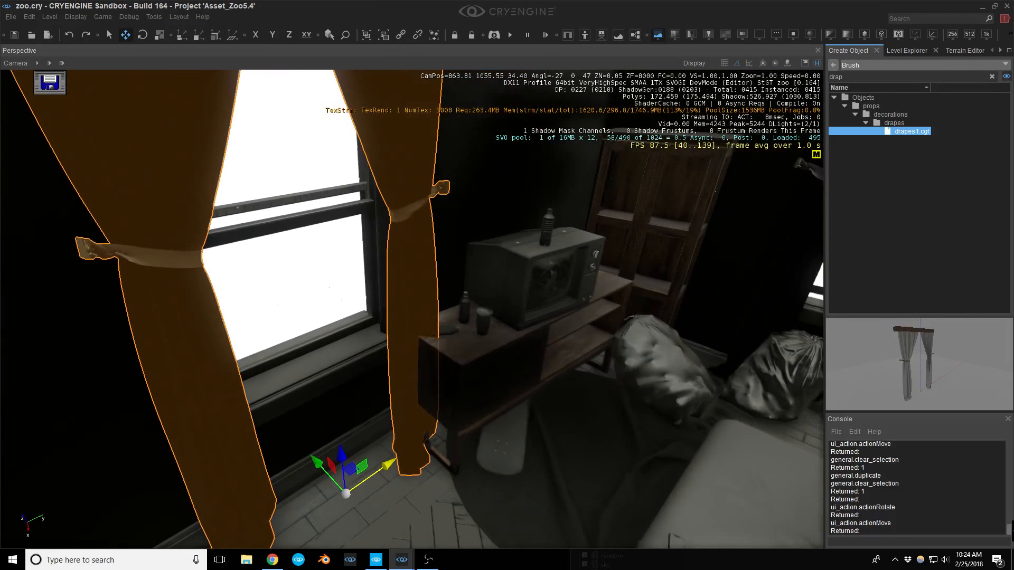
Slide the TV stand about 0.15 units away from the drapes and adjust the crushed cup on top.
left_click(472, 338)
left_click_drag(546, 384, 559, 376)
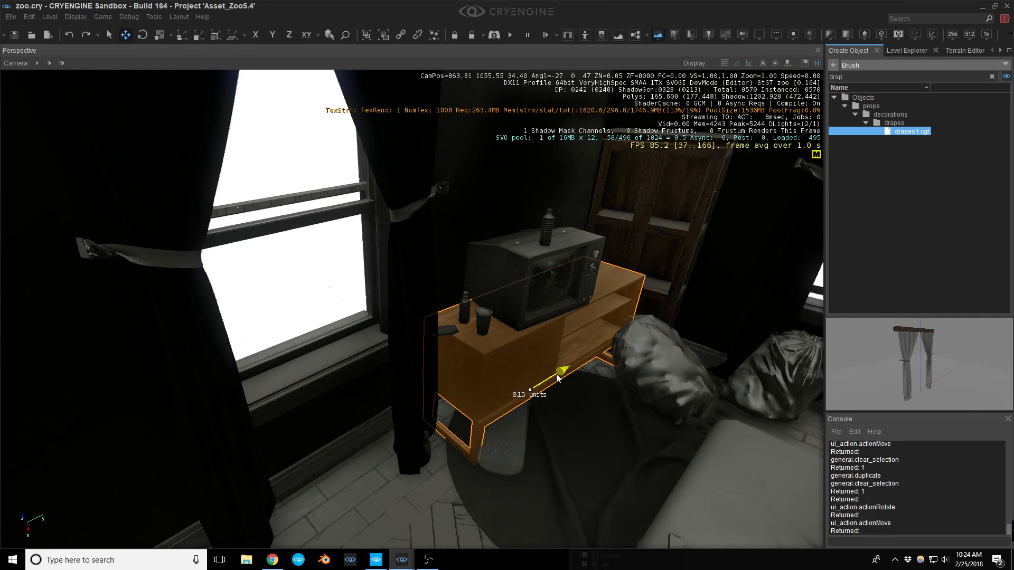
left_click(455, 332)
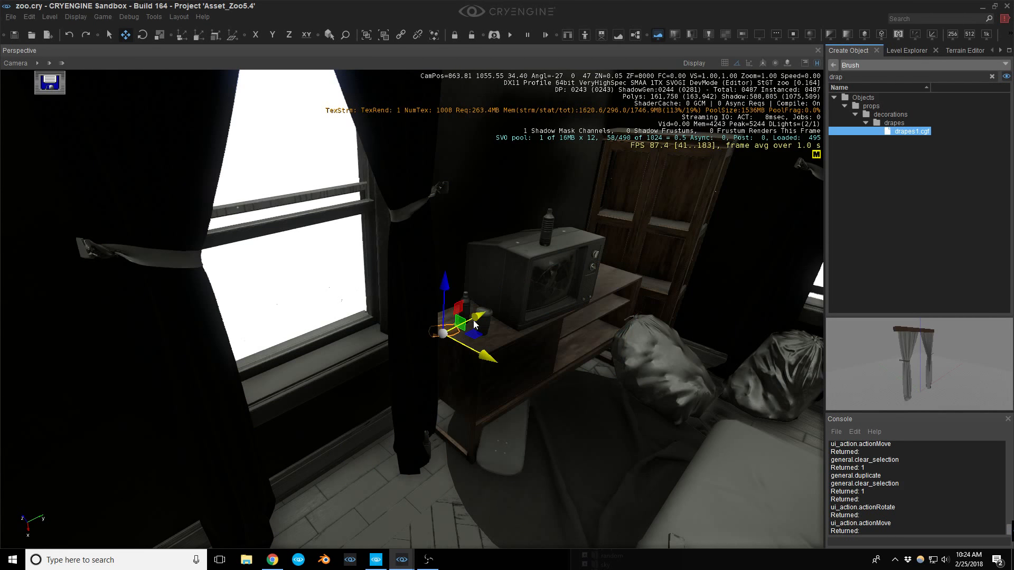
key("Escape")
Filter the brush list by "shir" and choose shirt3.cgf.
right_click_drag(468, 353, 596, 322)
key("w")
right_click_drag(528, 316, 583, 317)
middle_click_drag(528, 317, 533, 370)
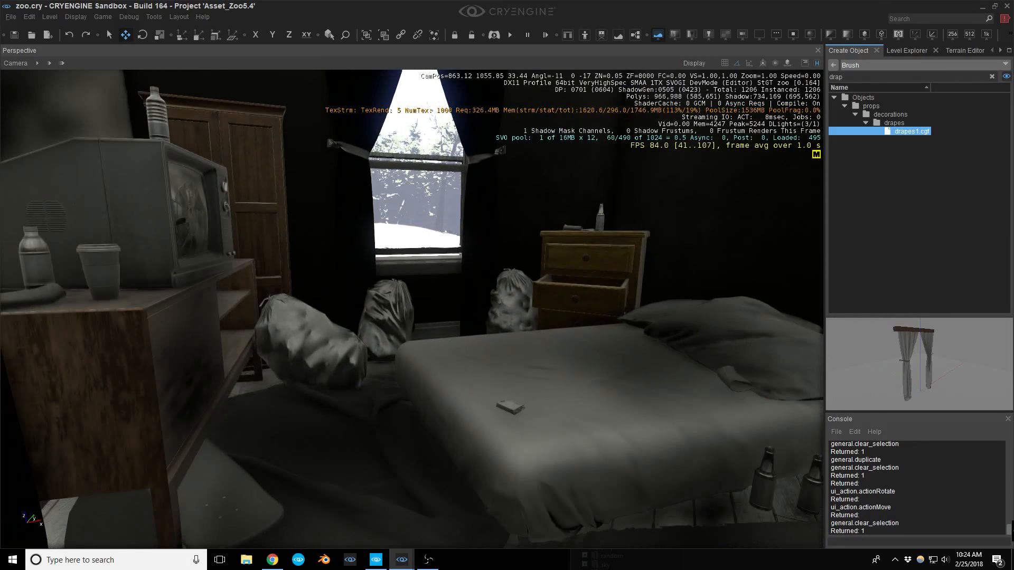
right_click_drag(584, 317, 568, 289)
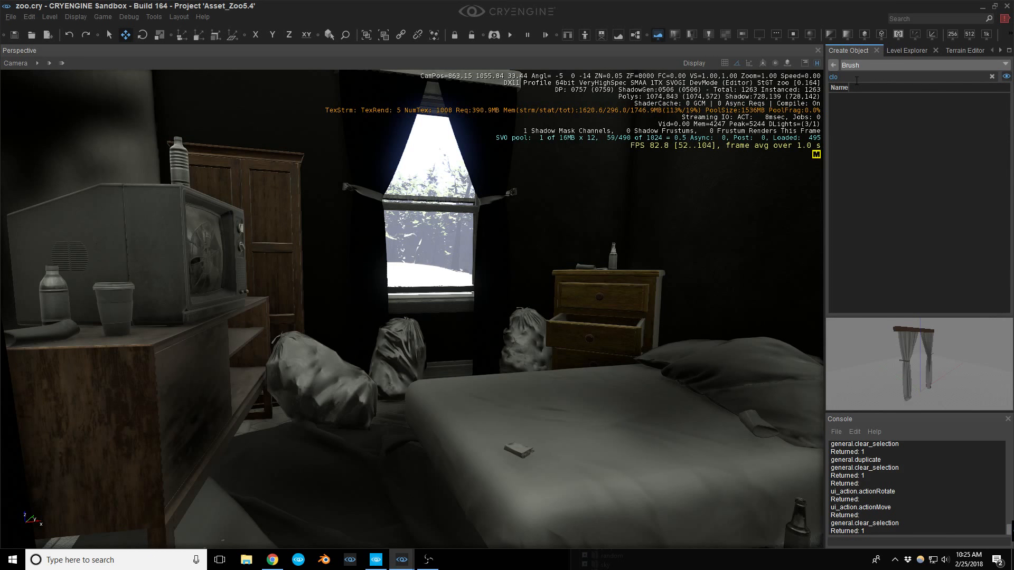
key("BackSpace")
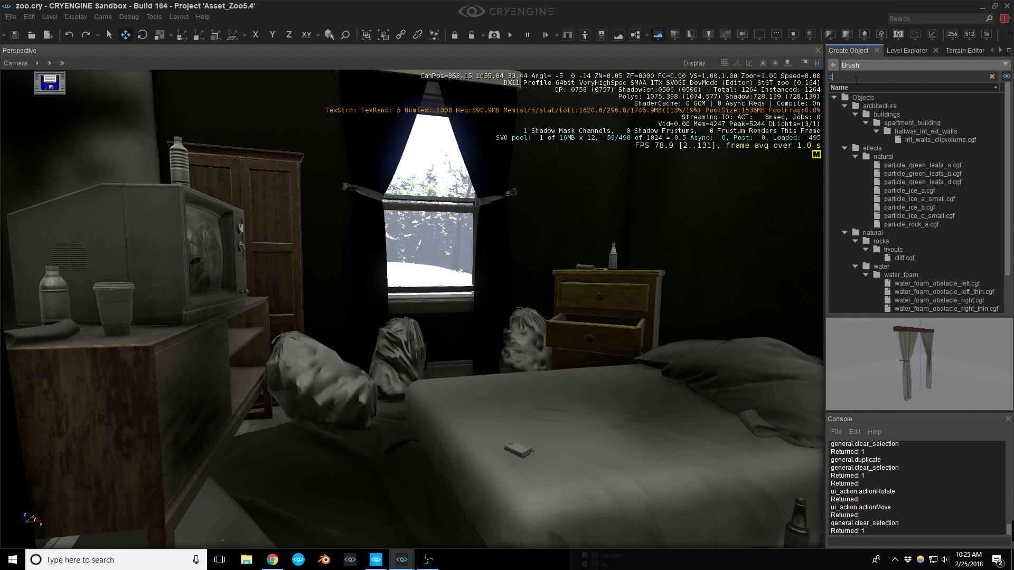
key("BackSpace")
type("shir")
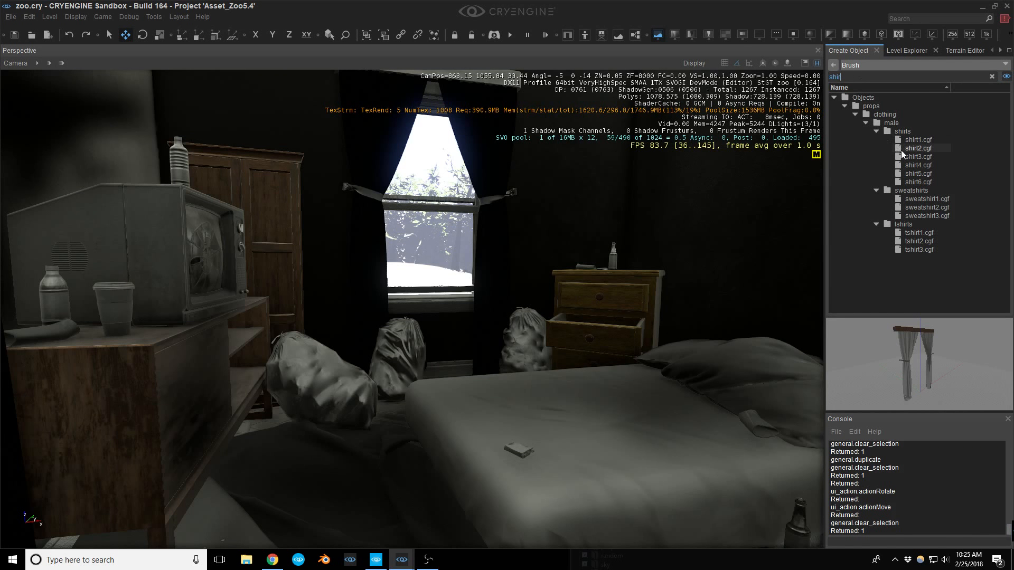
left_click(906, 156)
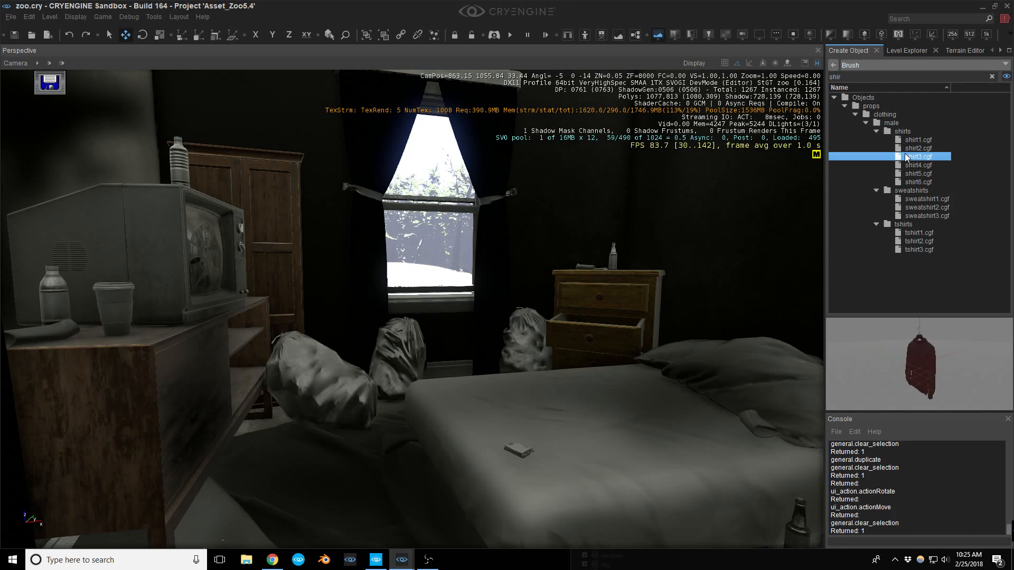
Place the shirt on the bed, rotate it to lie flat, and slide it toward the pillows.
left_click_drag(910, 156, 580, 410)
key("3")
left_click_drag(558, 376, 621, 393)
key("1")
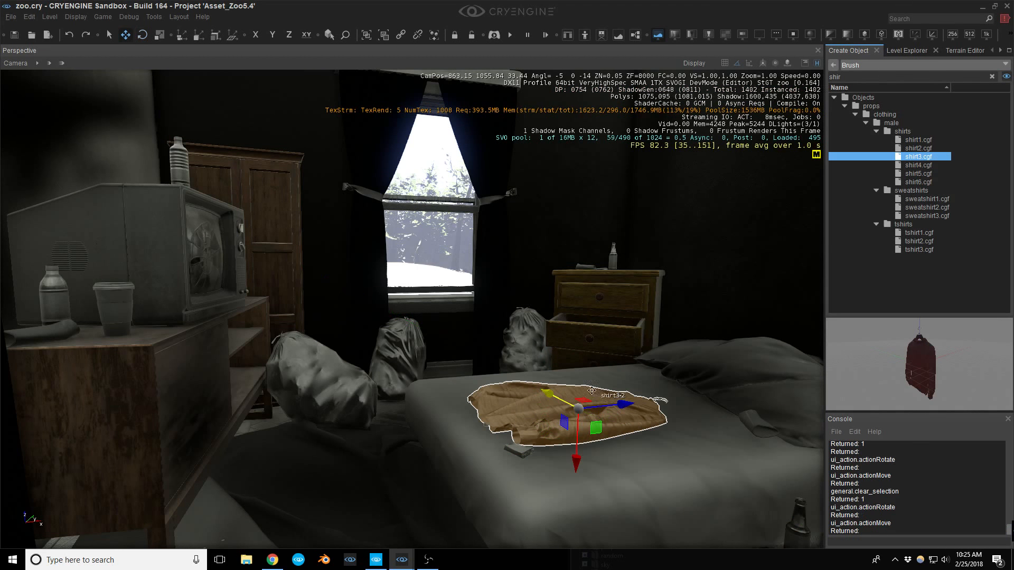
left_click_drag(597, 427, 640, 428)
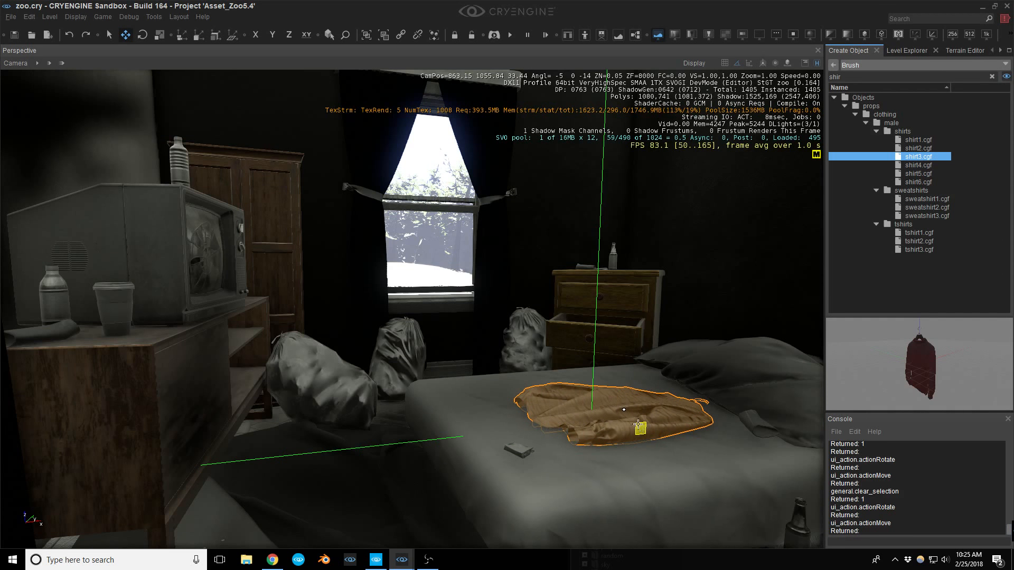
key("ctrl+shift+d")
right_click_drag(639, 427, 682, 421)
left_click(613, 429)
Undo the shirt's moves and rotation and delete it from the bed.
key("ctrl+z")
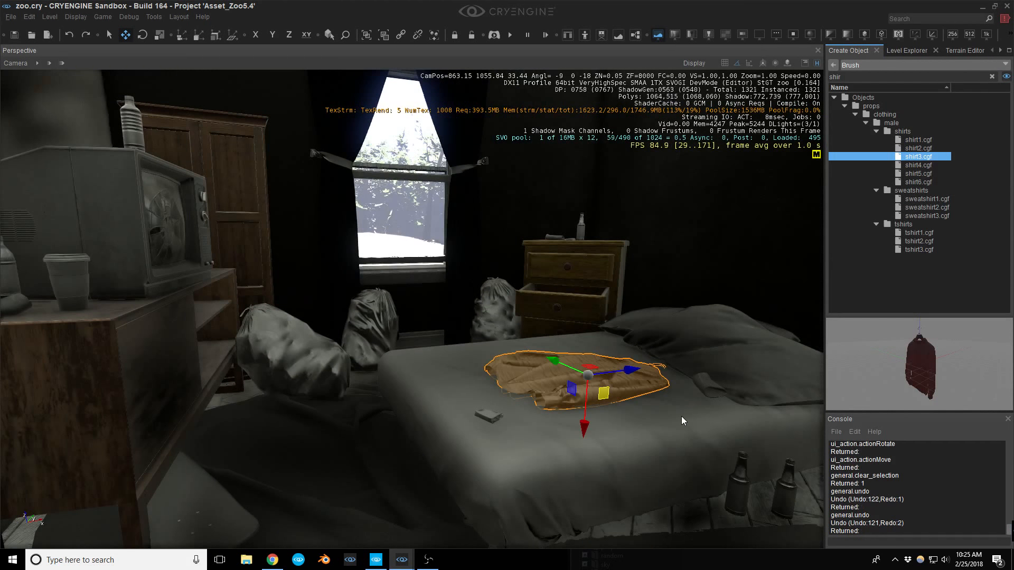
key("ctrl+z")
key("ctrl+z")
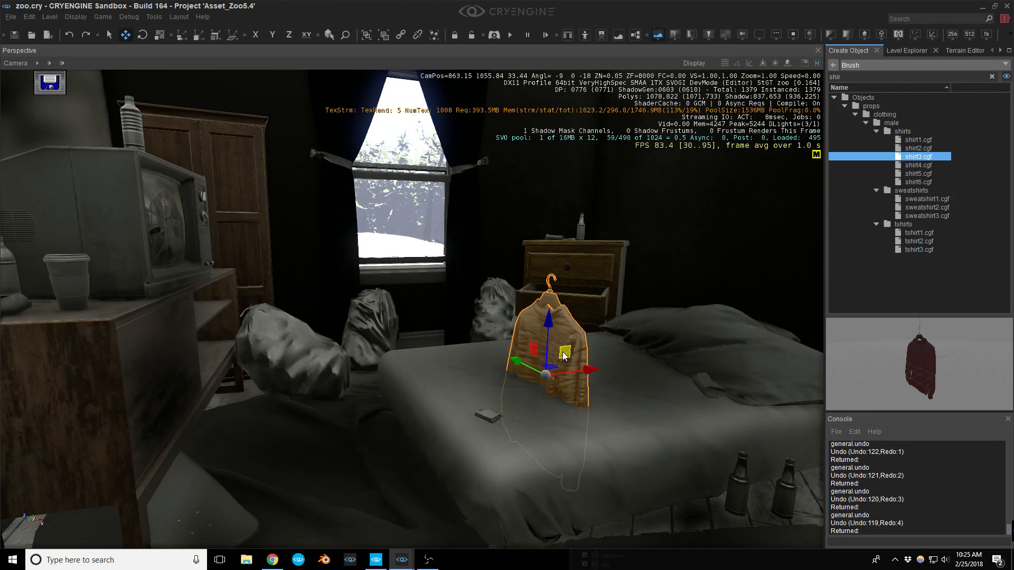
key("Delete")
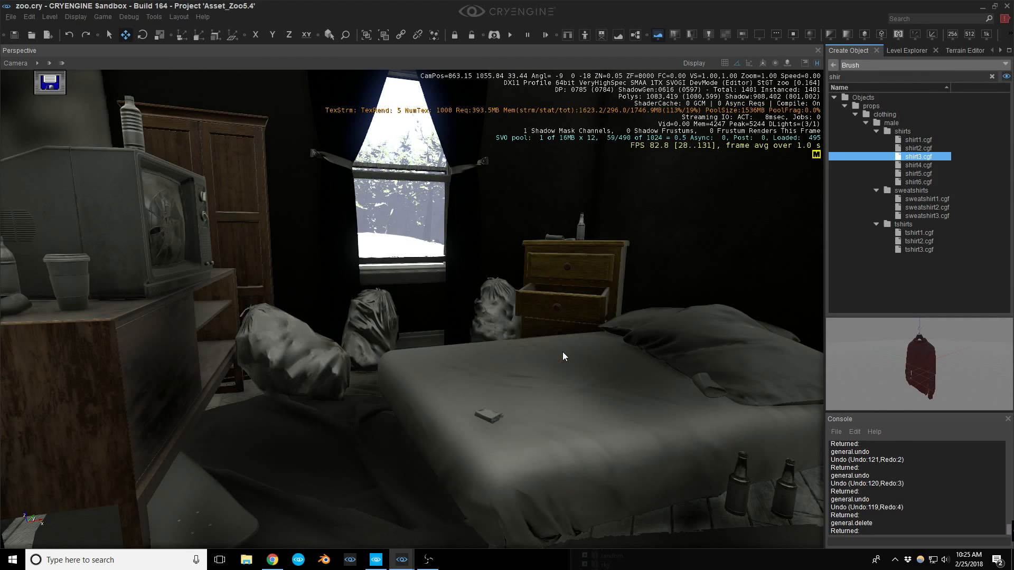
Inspect the building's window openings from outside and select the house window behind the first drapes.
right_click_drag(567, 350, 655, 411)
key("w")
key("s")
right_click_drag(486, 338, 538, 340)
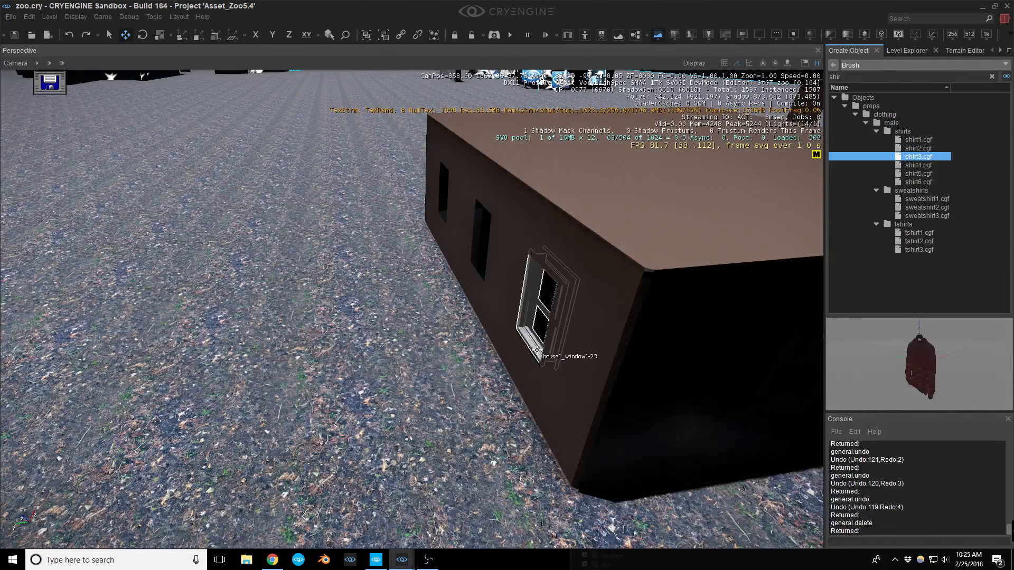
key("w")
key("d")
right_click_drag(507, 325, 407, 330)
key("w")
key("s")
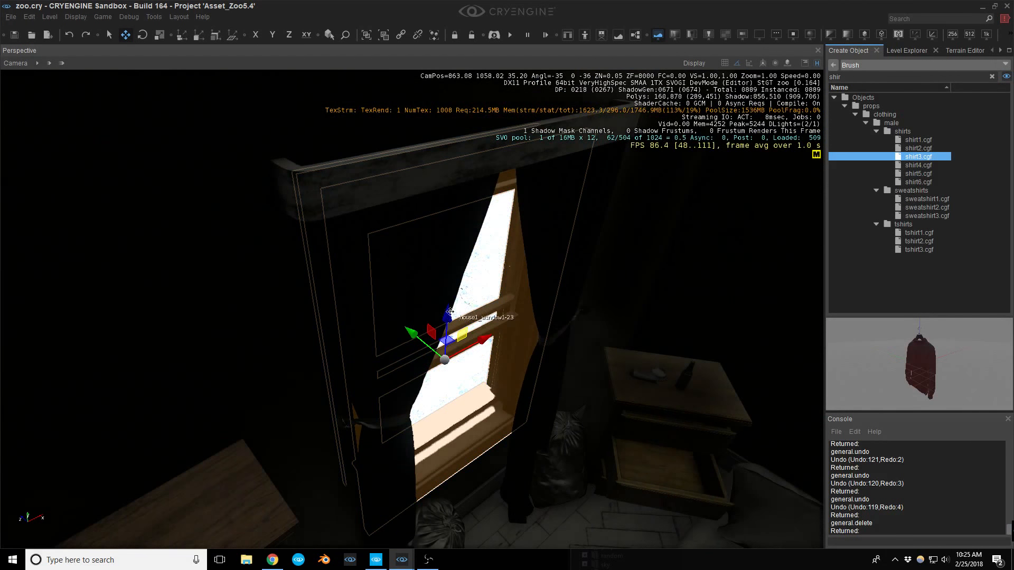
Adjust the selected window's position and scale so its frame extends through the opening to the outer wall face.
left_click_drag(421, 344, 426, 342)
key("w")
right_click_drag(427, 342, 453, 339)
key("s")
key("3")
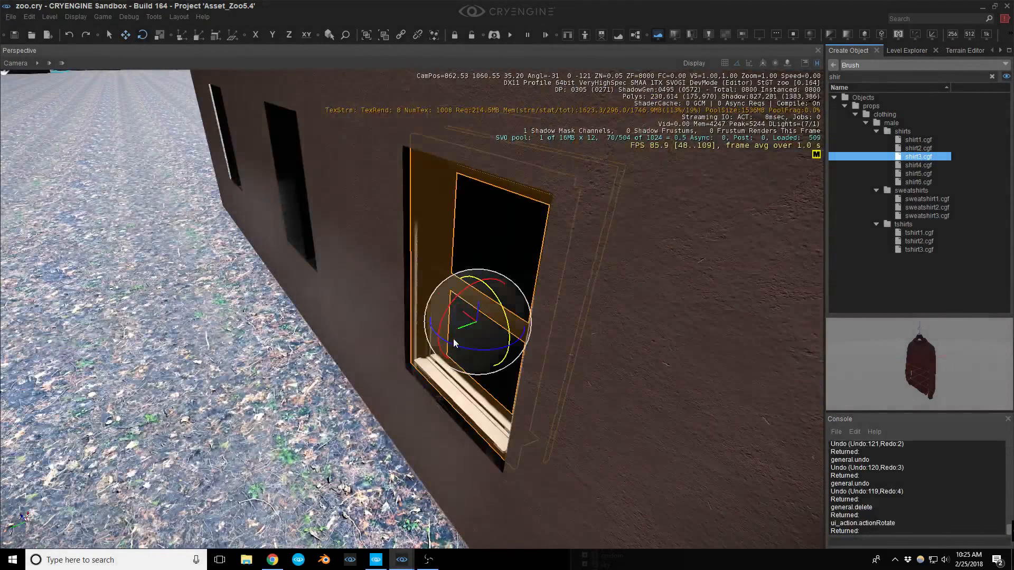
key("4")
mouse_move(421, 342)
left_mouse_down()
mouse_move(404, 350)
mouse_move(426, 345)
left_mouse_up()
key("2")
Search the brush list for "fac" and remove the search text.
key("d")
mouse_move(426, 345)
right_mouse_down()
mouse_move(377, 323)
mouse_move(465, 354)
right_mouse_up()
key("w")
key("a")
key("s")
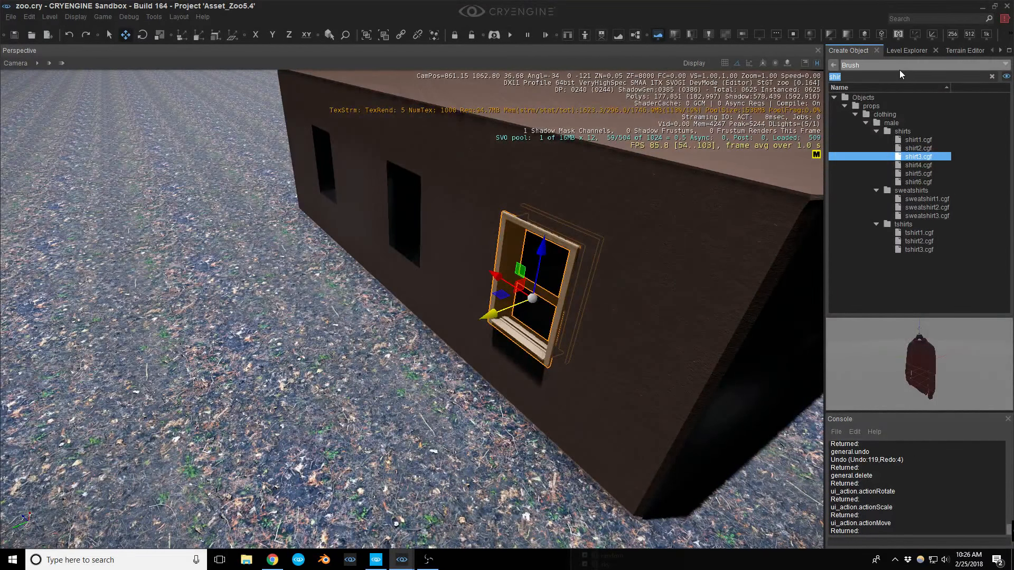
type("fac")
key("BackSpace")
key("BackSpace")
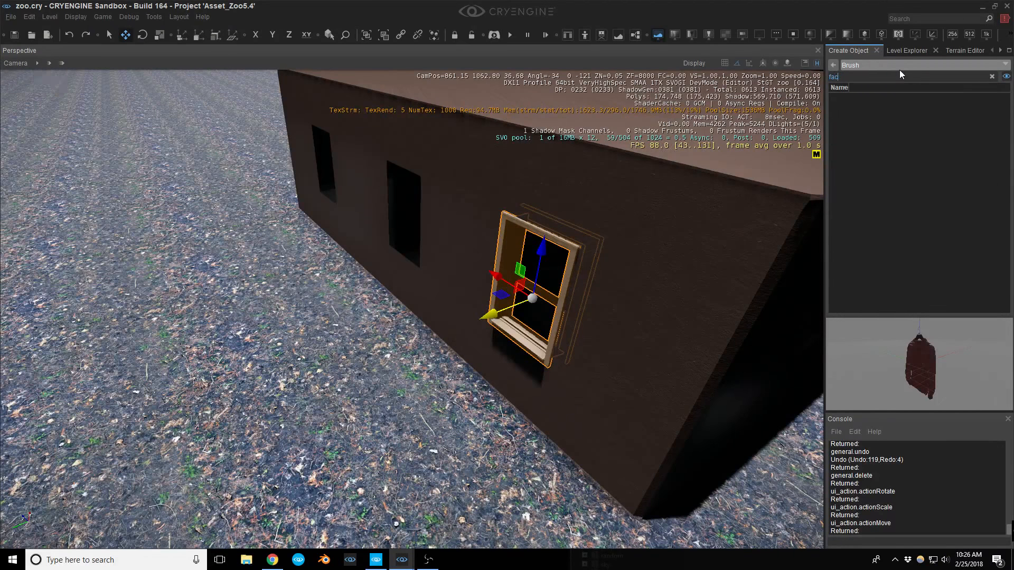
key("BackSpace")
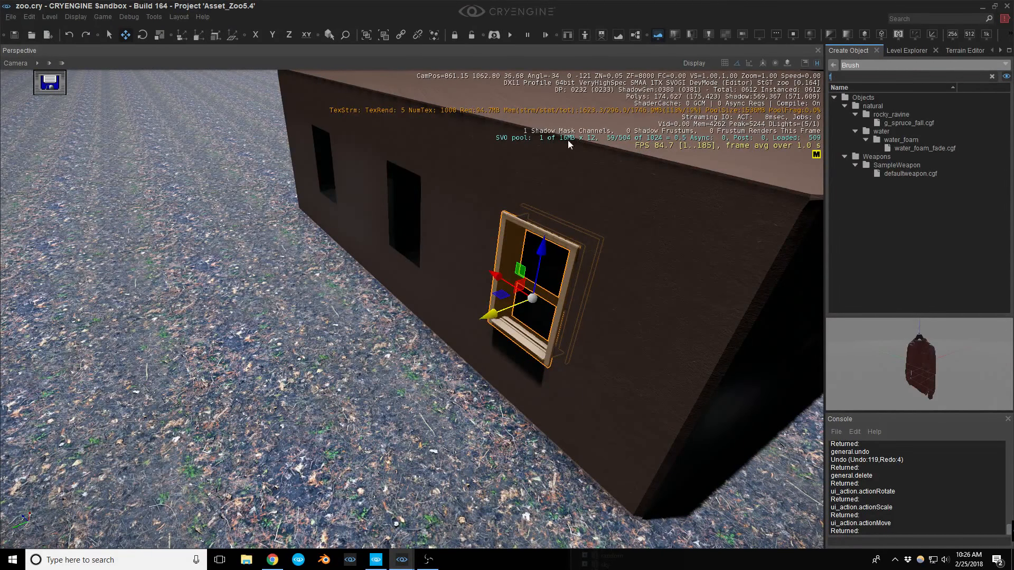
Find the tall windowed wall group across the level and select it.
right_click_drag(568, 140, 507, 54)
key("w")
right_click_drag(597, 171, 584, 181)
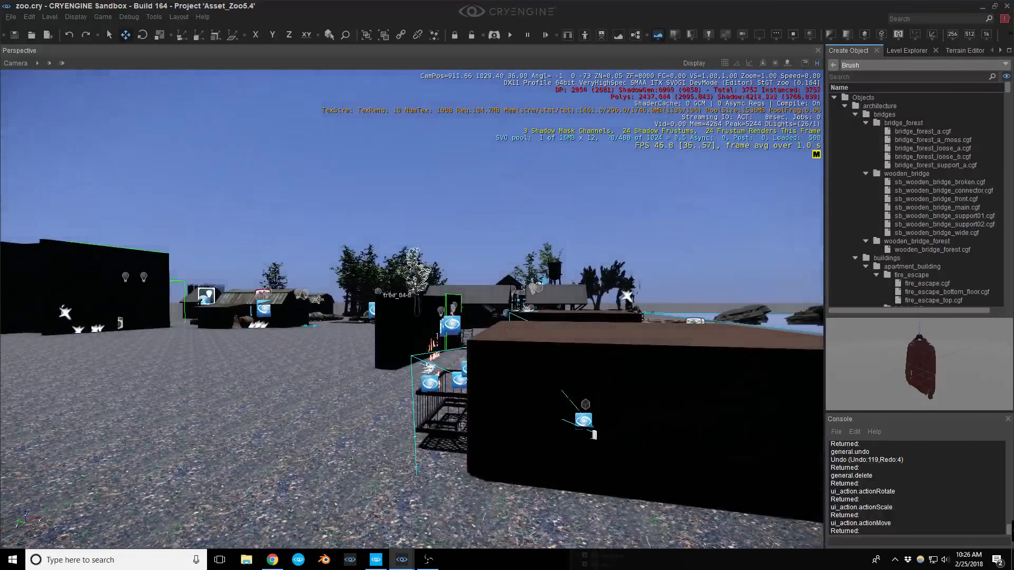
middle_click_drag(102, 291, 206, 393)
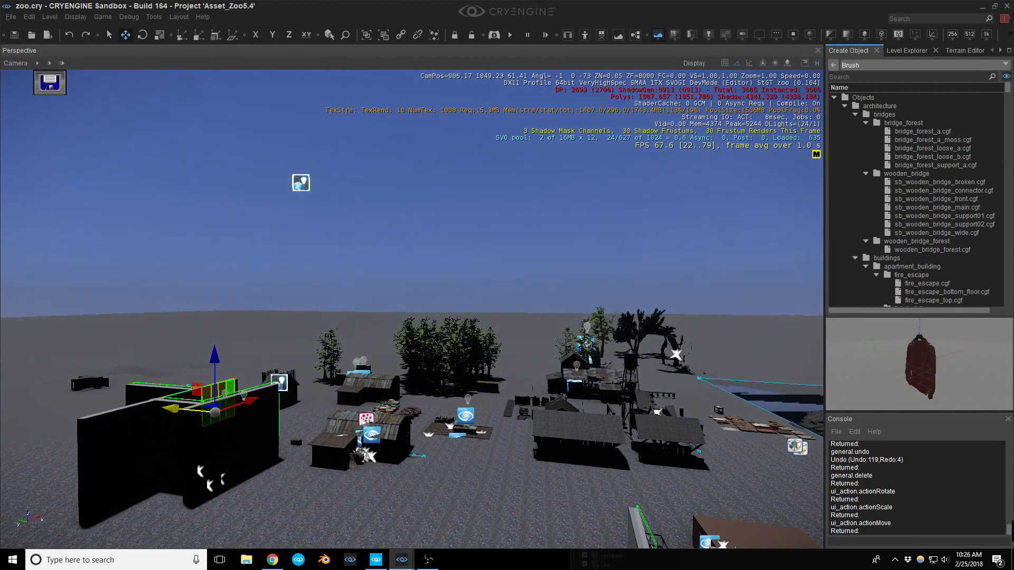
right_click_drag(423, 478, 232, 528)
key("w")
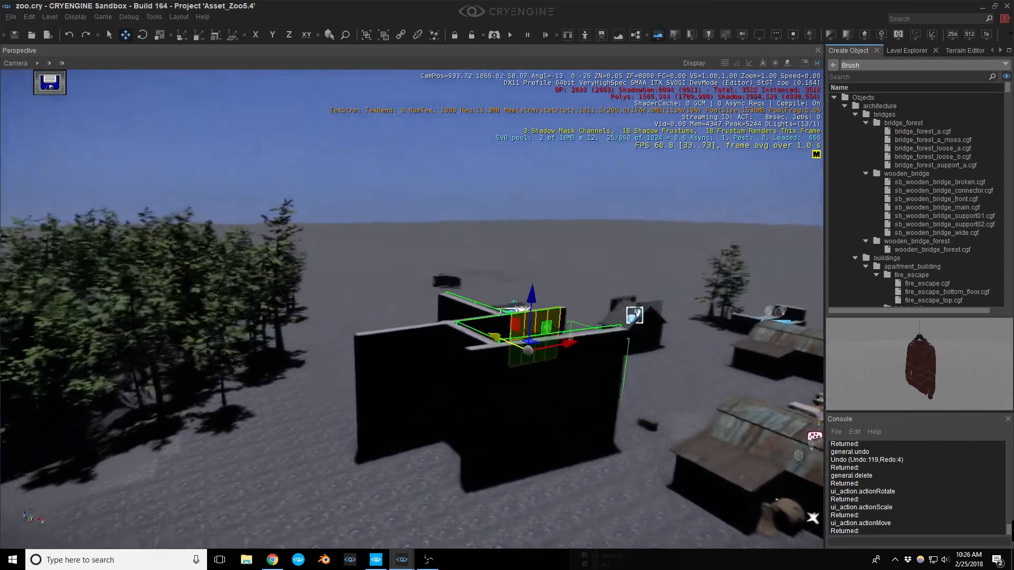
key("d")
right_click_drag(509, 396, 505, 396)
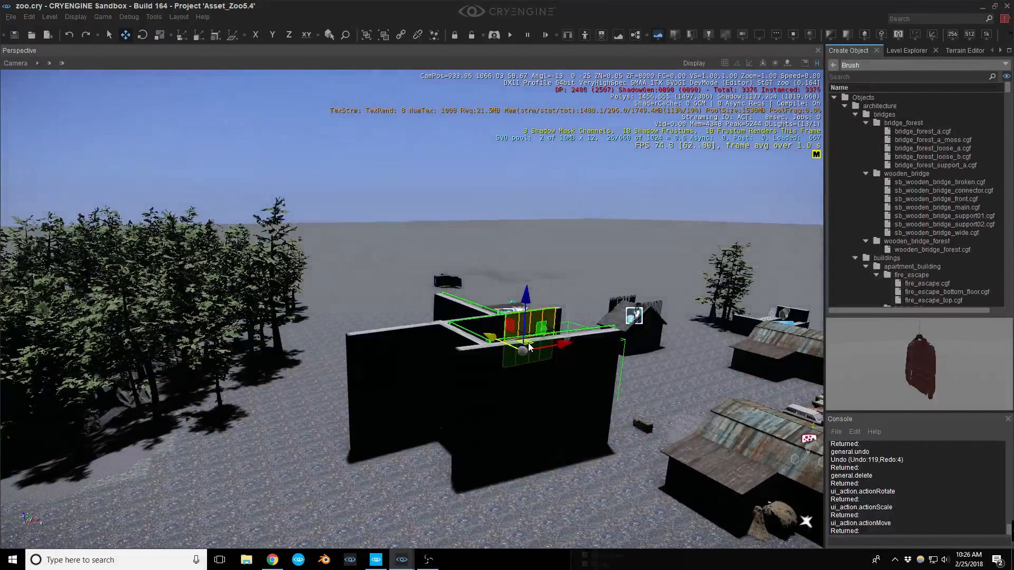
Search the brush list for "windo" and preview both wall_section_window.cgf brushes.
left_click(853, 77)
type("windo")
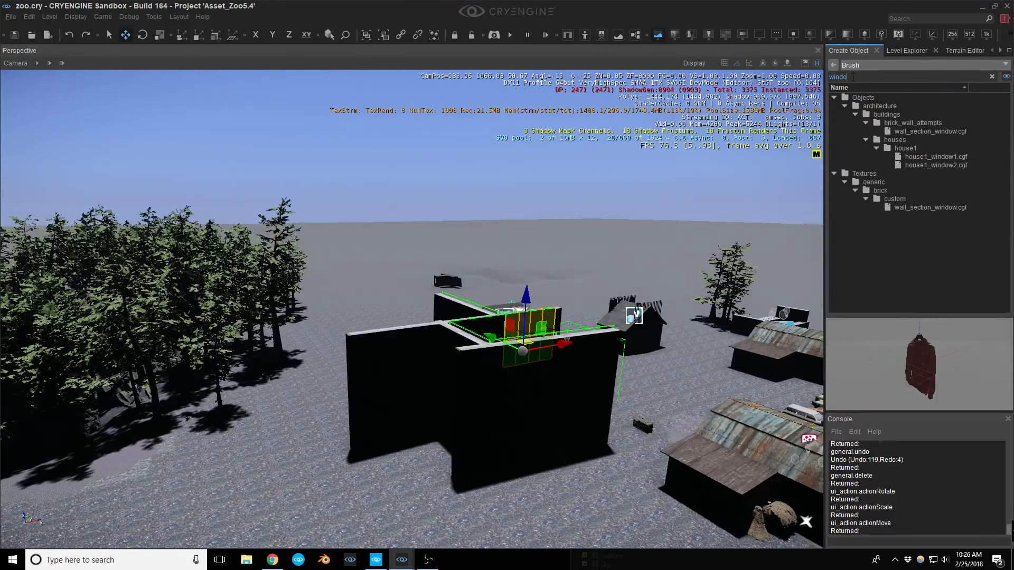
left_click(924, 207)
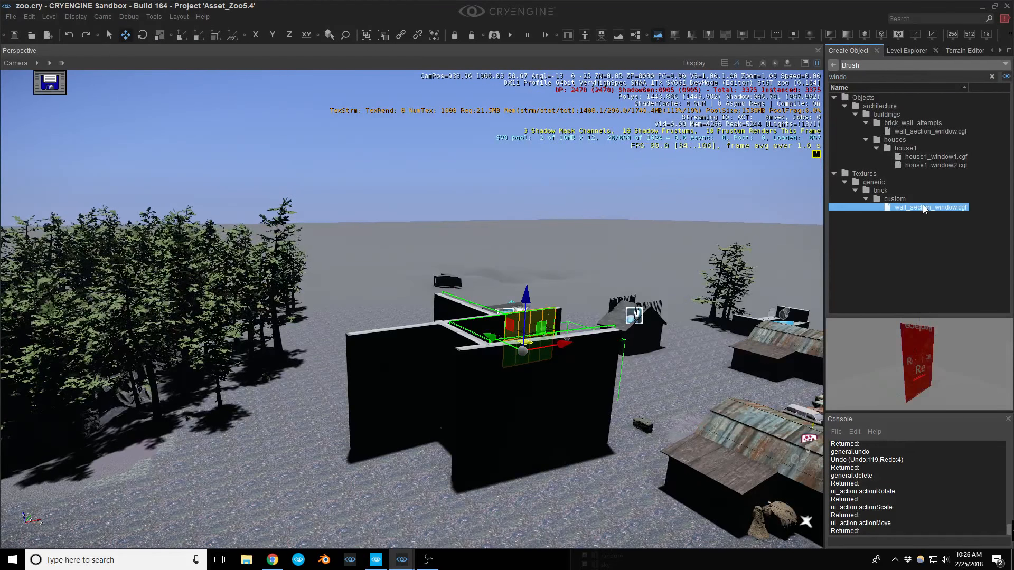
left_click(929, 132)
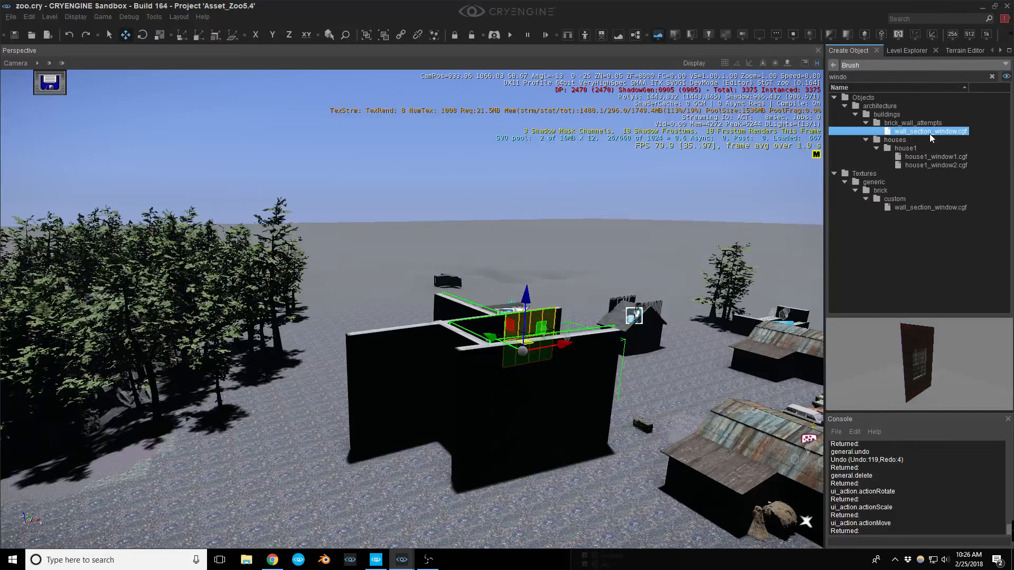
Try placing wall_section_window.cgf from brick_wall_attempts on the ground near the tall walls, and delete it.
double_click(929, 134)
right_click_drag(474, 422, 317, 438)
key("s")
right_click_drag(469, 441, 577, 368)
key("w")
key("w")
left_click(481, 446)
key("s")
key("w")
key("Delete")
Duplicate the tall windowed wall group and move the copy over beside the new building.
key("s")
key("d")
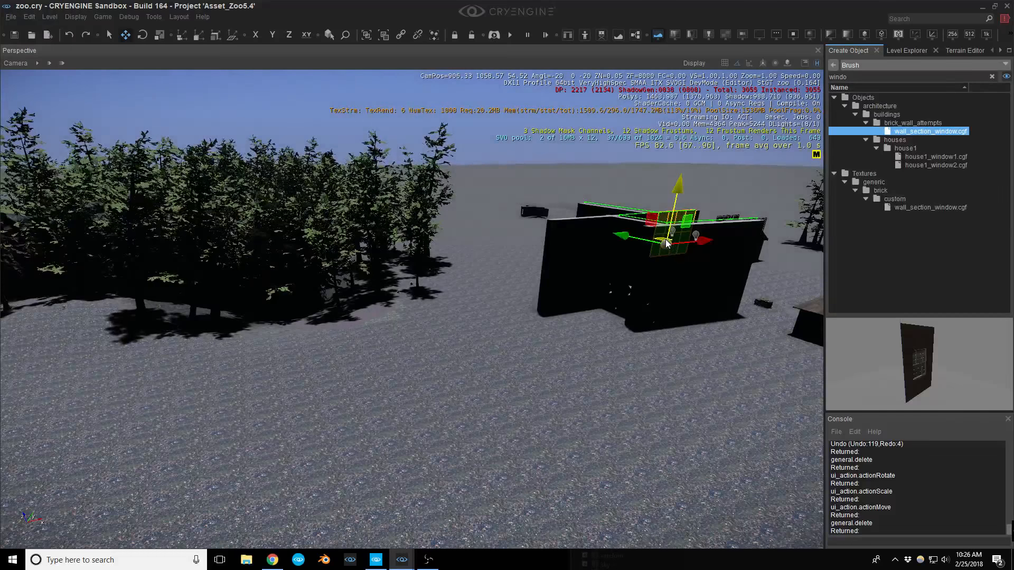
key("ctrl+d")
mouse_move(662, 243)
right_mouse_down()
mouse_move(636, 251)
mouse_move(598, 227)
right_mouse_up()
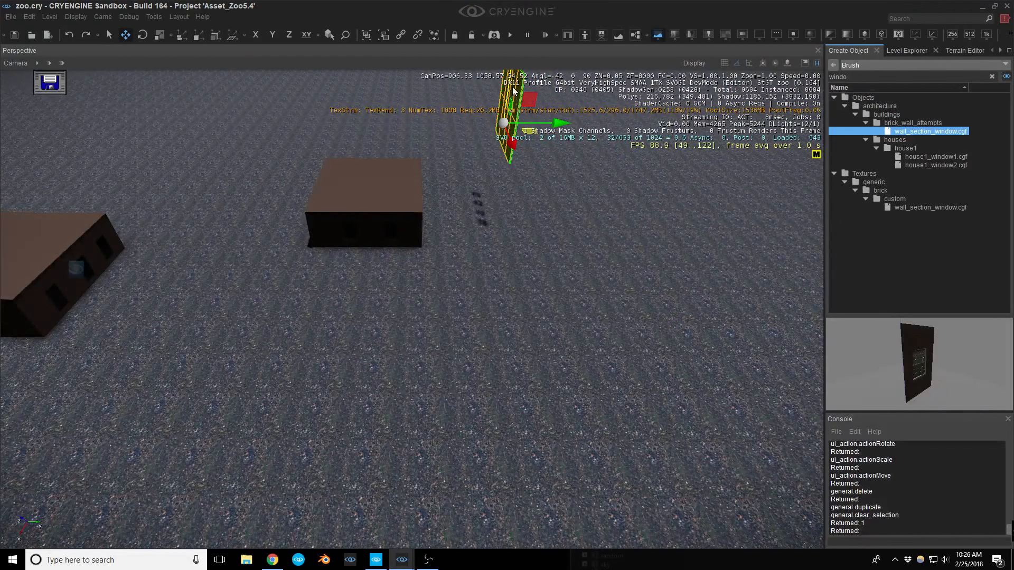
left_click_drag(496, 174, 496, 176)
key("w")
right_click_drag(497, 175, 547, 162)
key("a")
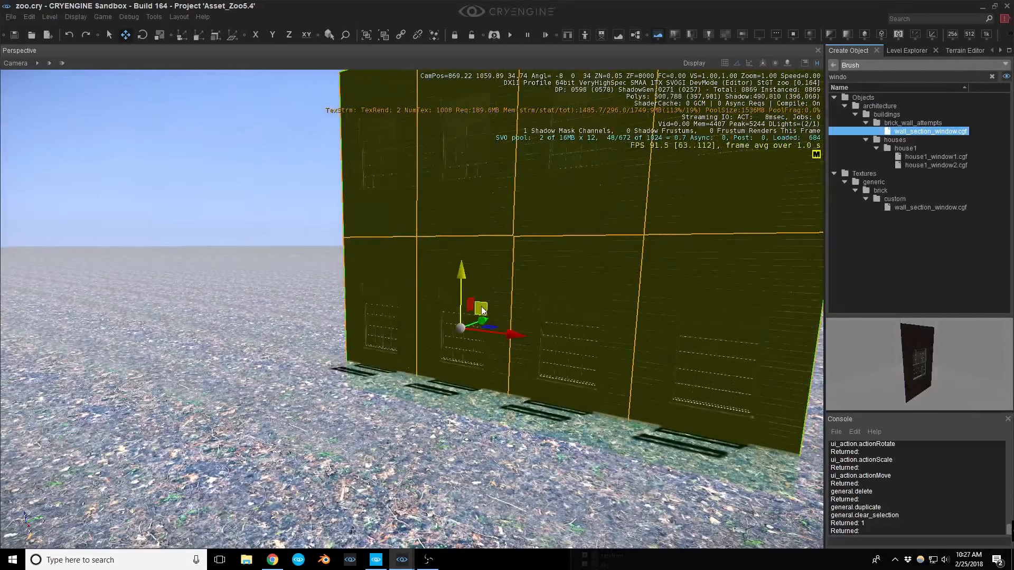
Shift the duplicated wall group closer to the new building so it faces the building's windows.
left_click_drag(480, 308, 456, 306)
key("s")
right_click_drag(456, 306, 369, 319)
key("d")
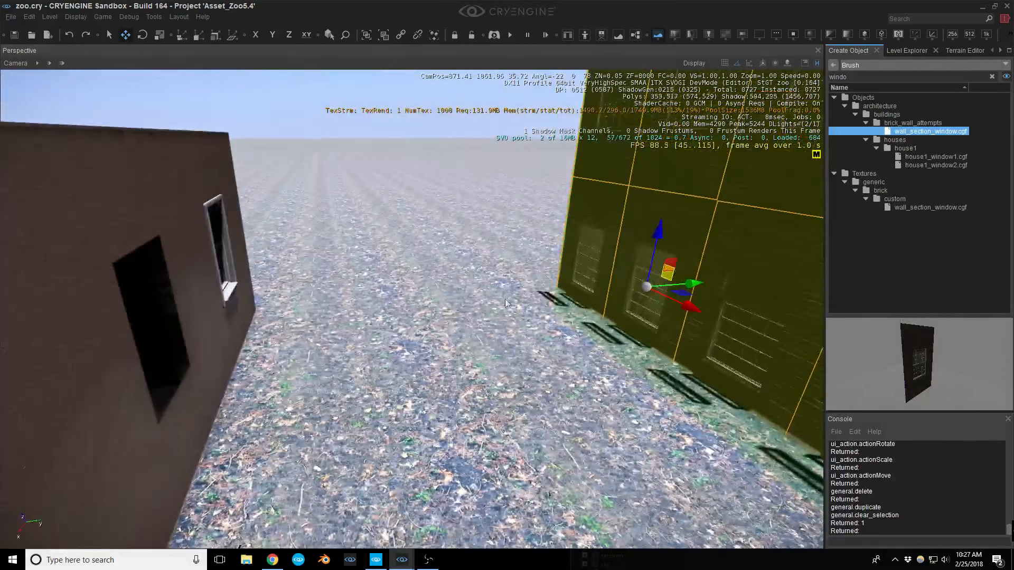
left_click_drag(681, 286, 521, 291)
Check the duplicated facade's position through the bedroom window from inside the furnished room.
mouse_move(521, 291)
right_mouse_down()
mouse_move(533, 309)
mouse_move(586, 314)
mouse_move(634, 274)
mouse_move(570, 288)
mouse_move(581, 274)
mouse_move(513, 309)
right_mouse_up()
key("w")
key("a")
key("a")
key("s")
middle_click_drag(518, 295, 510, 280)
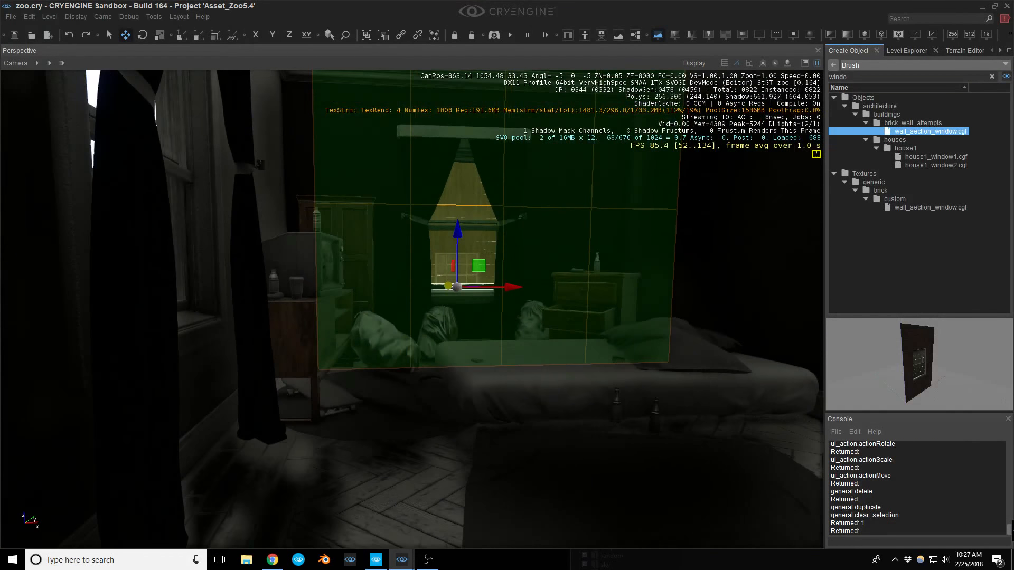
right_click_drag(509, 279, 511, 259)
scroll(547, 304, "up", 1)
scroll(547, 303, "down", 1)
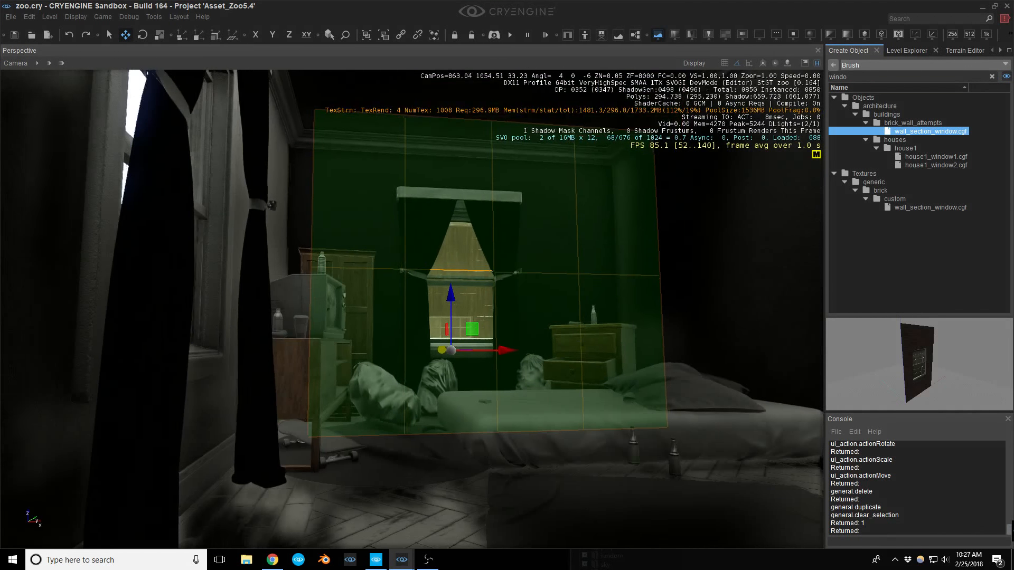
middle_click_drag(511, 264, 511, 283)
right_click_drag(511, 283, 516, 307)
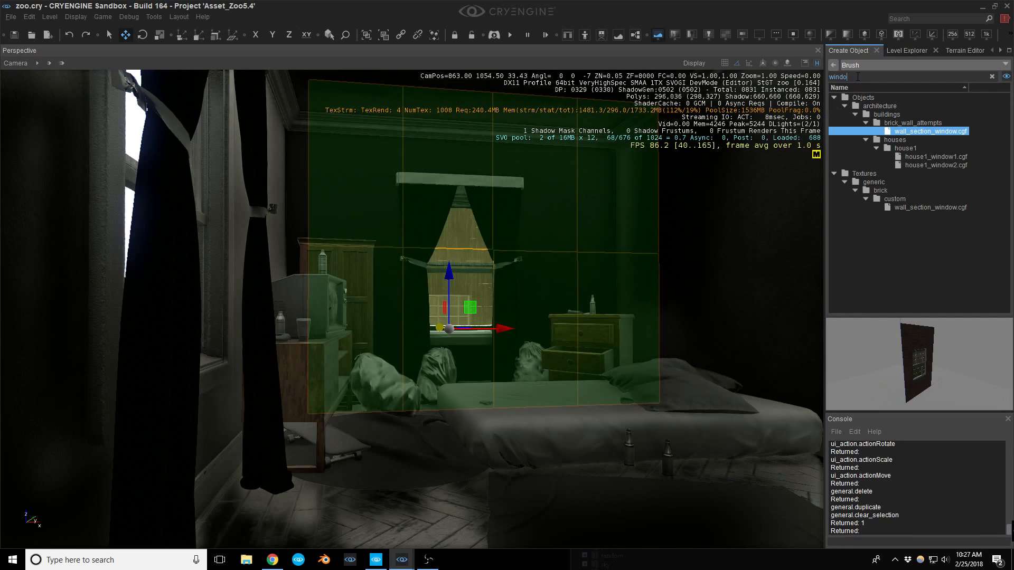
Search the brush list for "neon", place neon_light_attempt.cgf in front of the facade and raise it above the lower windows.
left_click(857, 76)
type("n")
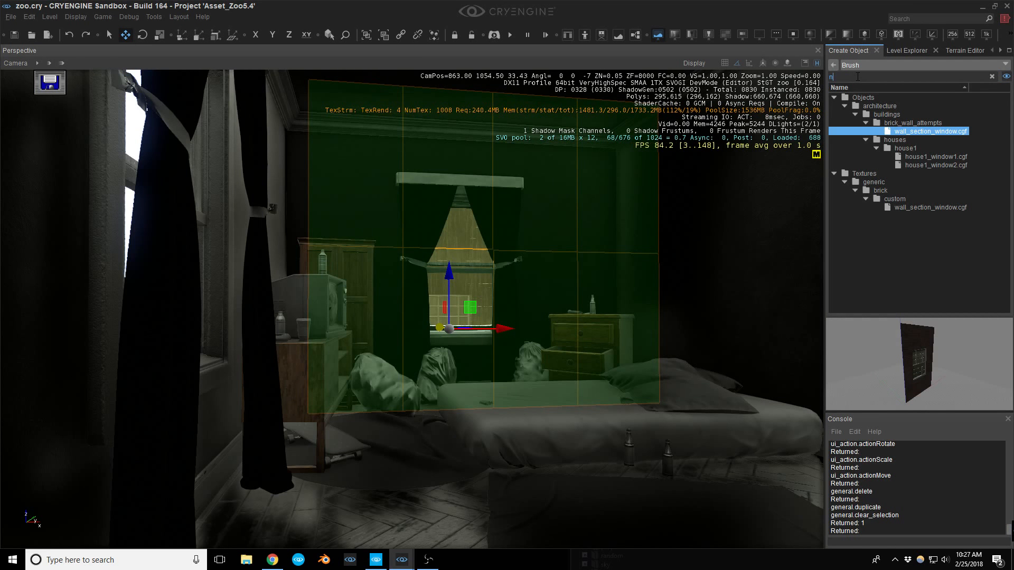
type("eon")
left_click(926, 122)
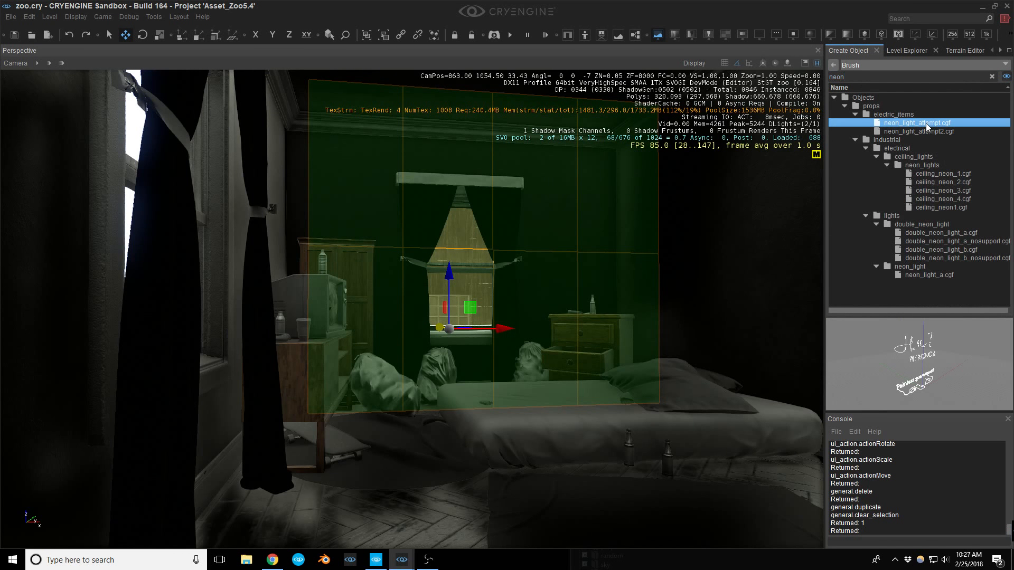
left_click(926, 130)
left_click(929, 122)
double_click(930, 123)
key("w")
right_click_drag(596, 275, 647, 316)
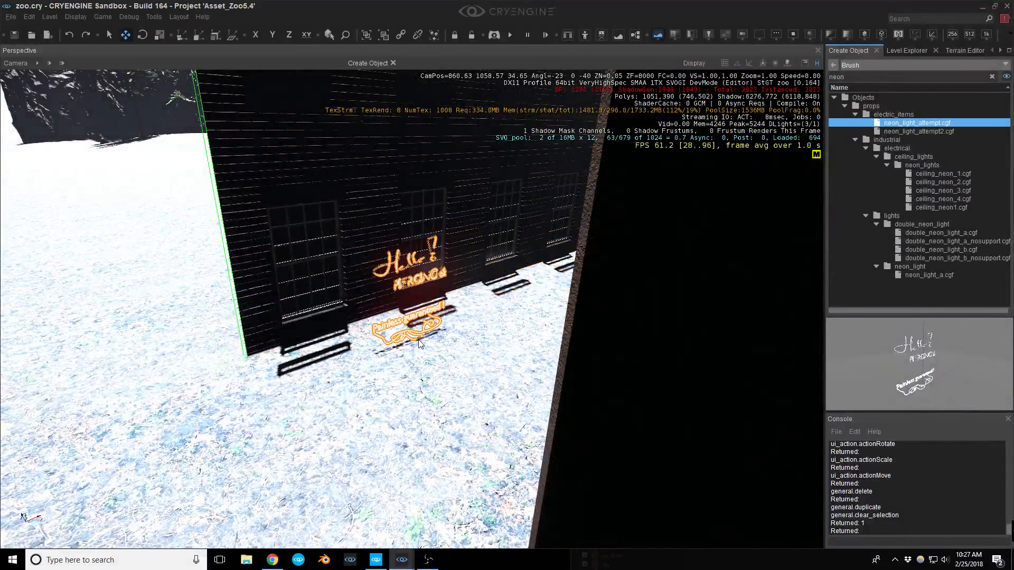
left_click(462, 305)
left_click_drag(412, 294, 414, 133)
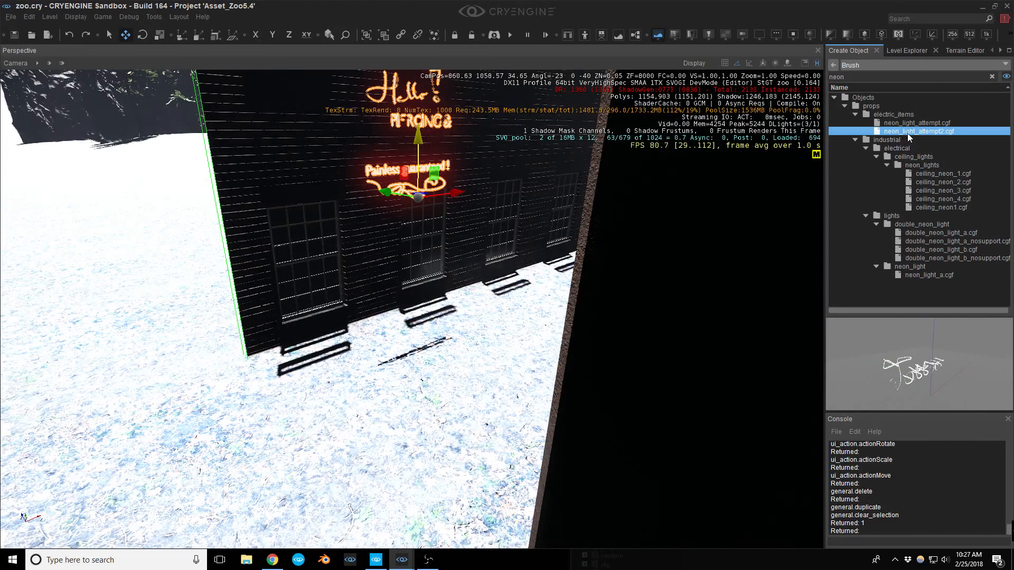
Place neon_light_attempt2.cgf and move it up so the Tattoos lettering sits between the first sign's text lines.
double_click(907, 131)
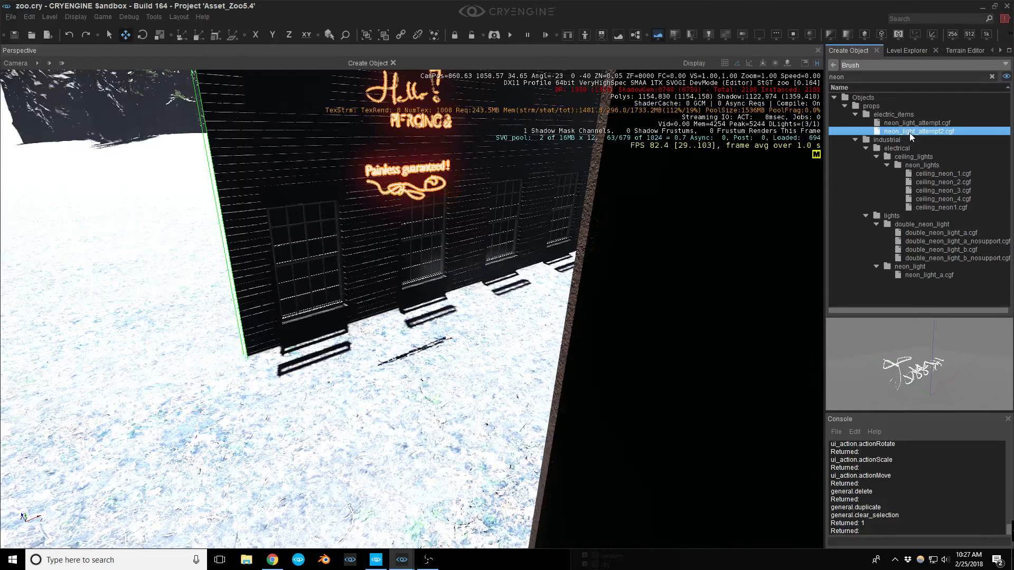
left_click(431, 332)
left_click_drag(442, 140, 443, 120)
mouse_move(443, 120)
right_mouse_down()
mouse_move(446, 79)
mouse_move(446, 100)
mouse_move(306, 132)
mouse_move(438, 124)
right_mouse_up()
key("w")
key("w")
key("s")
key("s")
key("a")
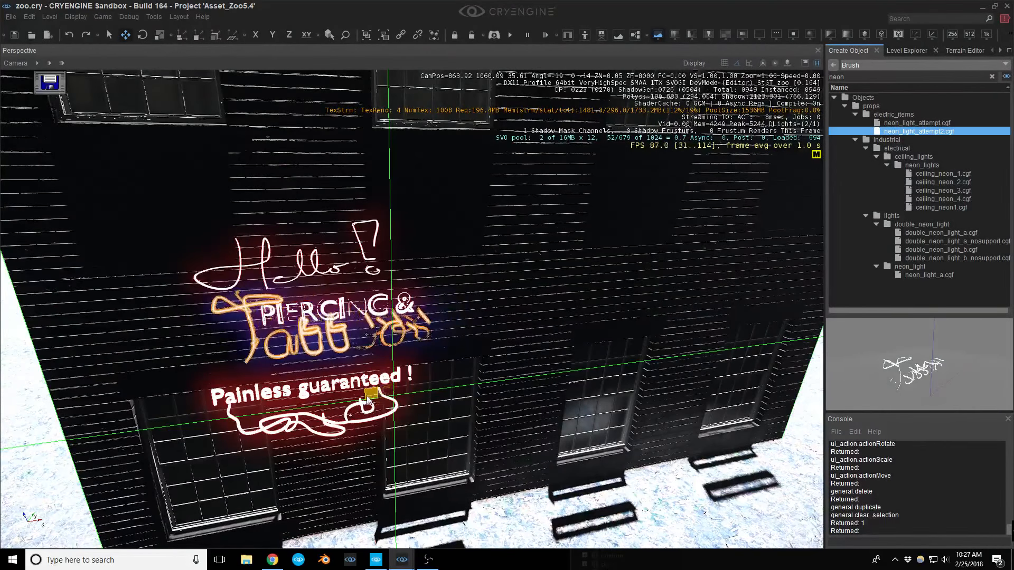
left_click_drag(357, 406, 356, 405)
Examine the combined neon signs on the facade from several distances and angles.
key("s")
right_click_drag(357, 405, 420, 408)
key("a")
key("w")
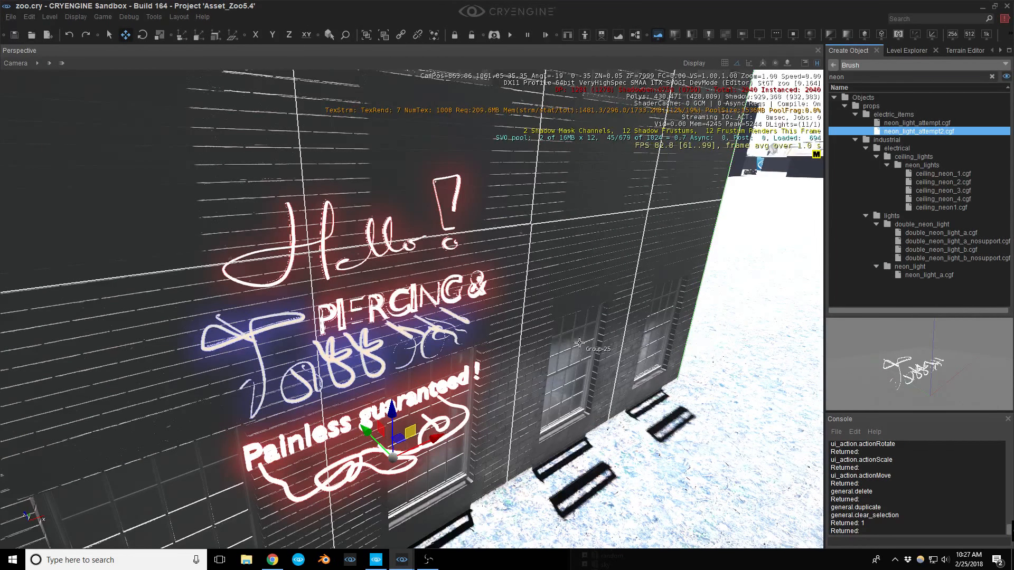
right_click_drag(579, 344, 523, 285)
middle_click_drag(523, 285, 530, 174)
middle_click_drag(538, 273, 532, 336)
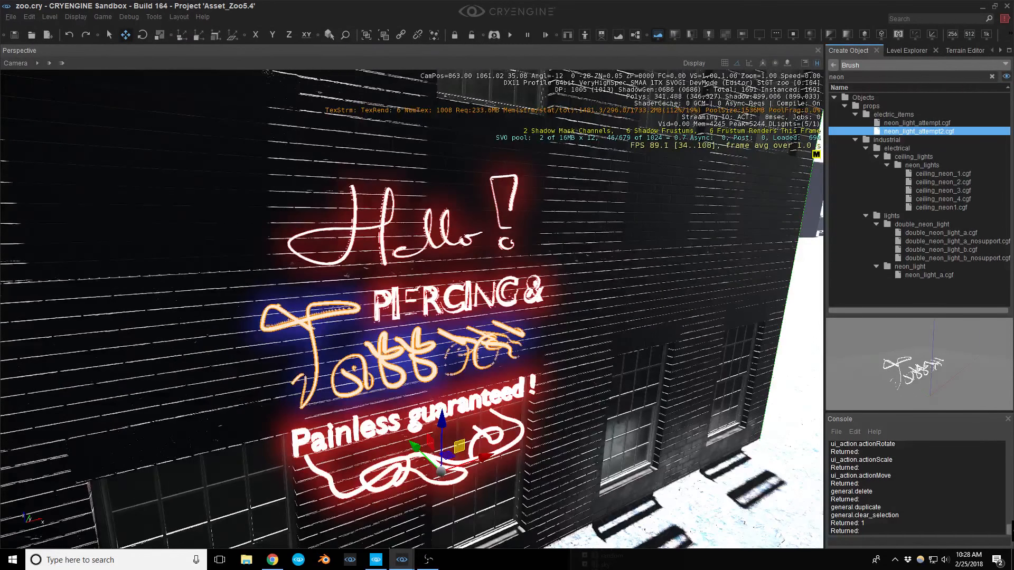
Load the Tattoos neon sign's material in the Material Editor and display its mat sub-material settings.
key("m")
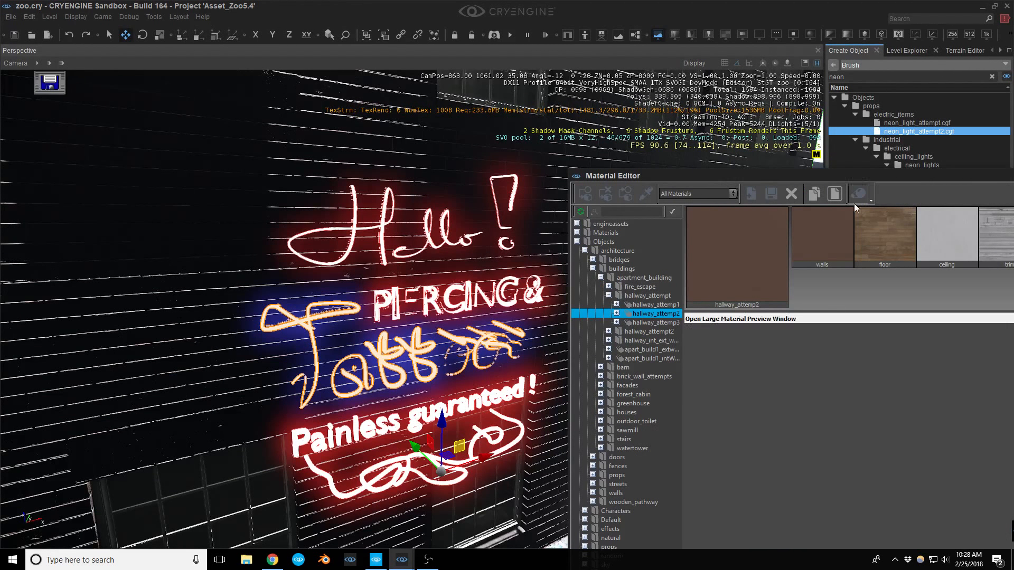
left_click_drag(721, 176, 709, 104)
left_click(435, 361)
left_click(423, 366)
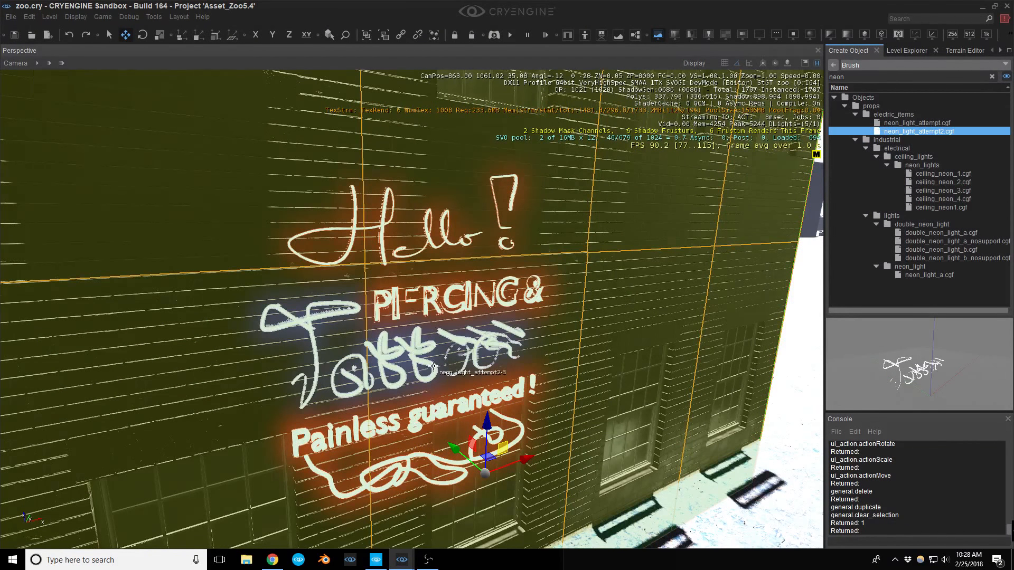
left_click(433, 366)
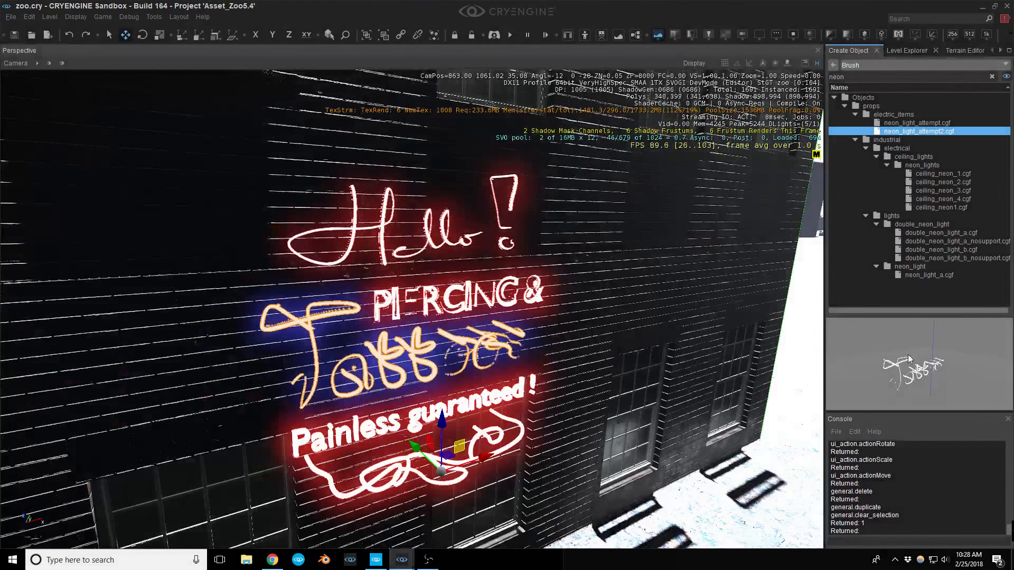
key("m")
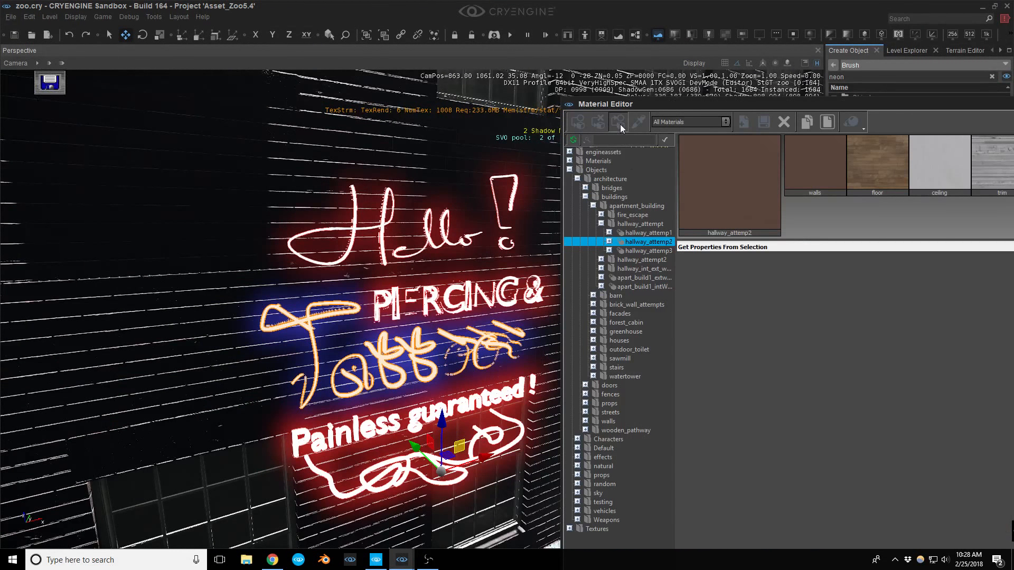
left_click(619, 123)
left_click(831, 185)
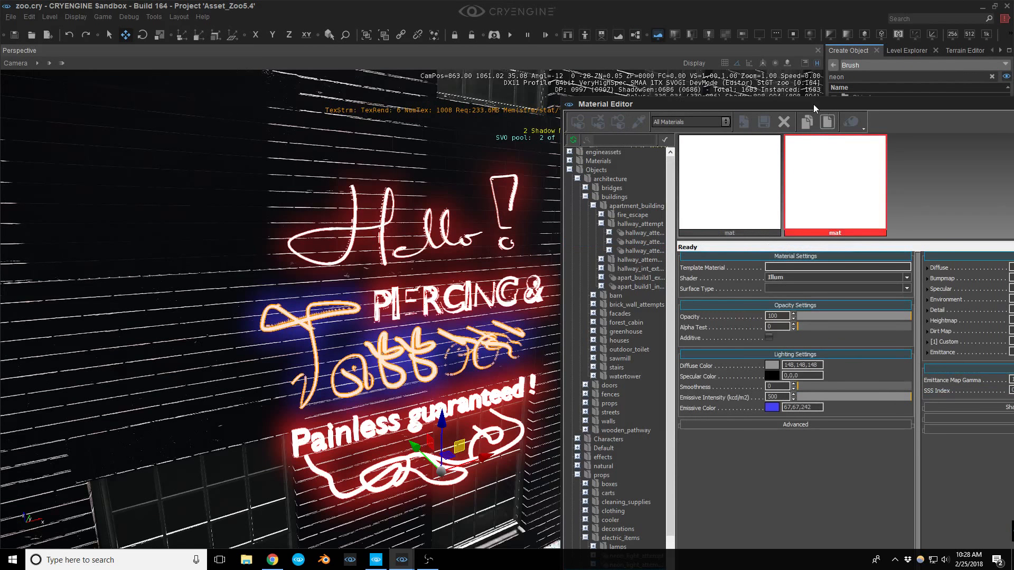
Select the Hello! neon sign, load its material settings in the Material Editor, and move the editor out of the way.
left_click_drag(801, 103, 613, 112)
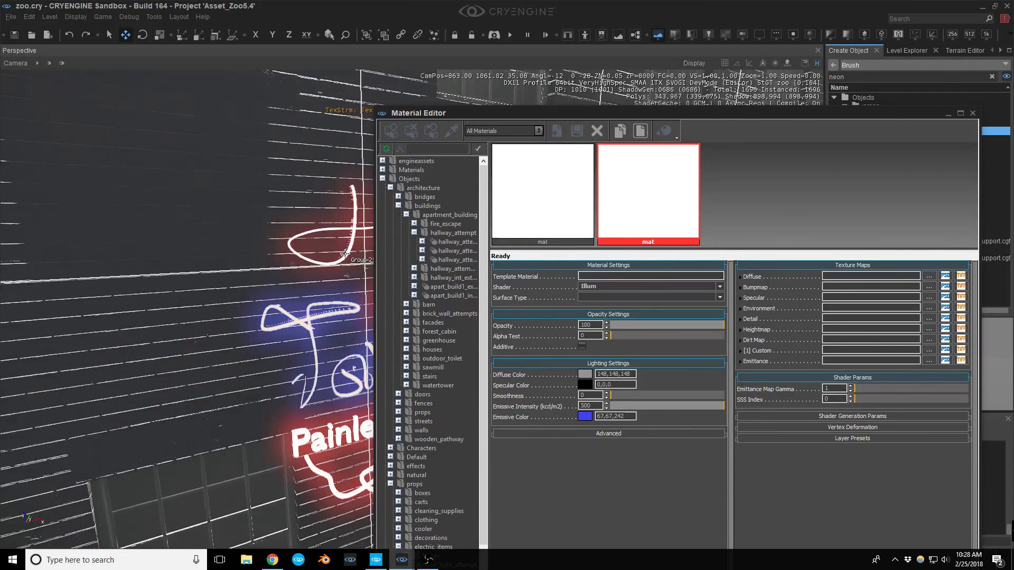
left_click(347, 254)
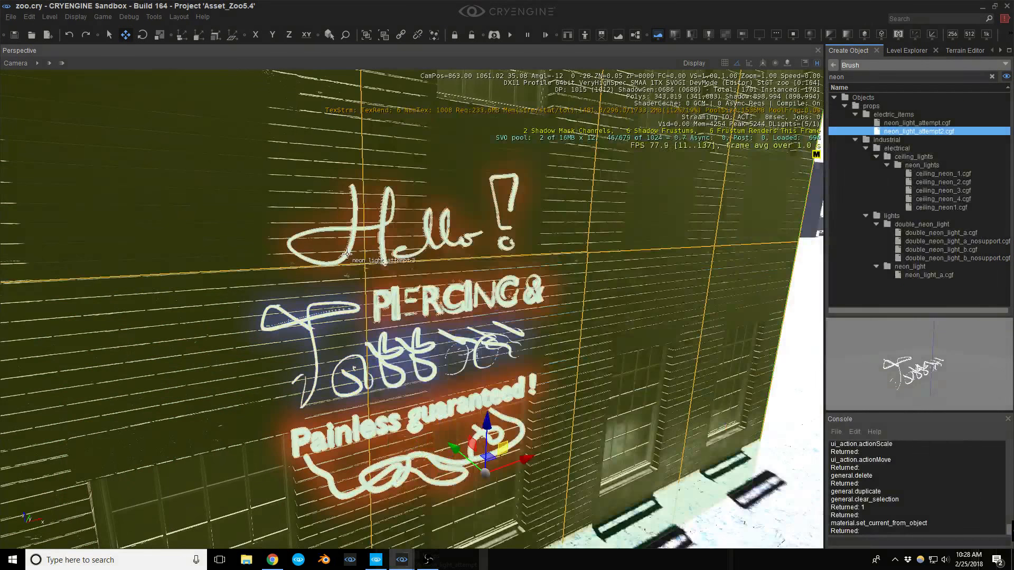
left_click(347, 255)
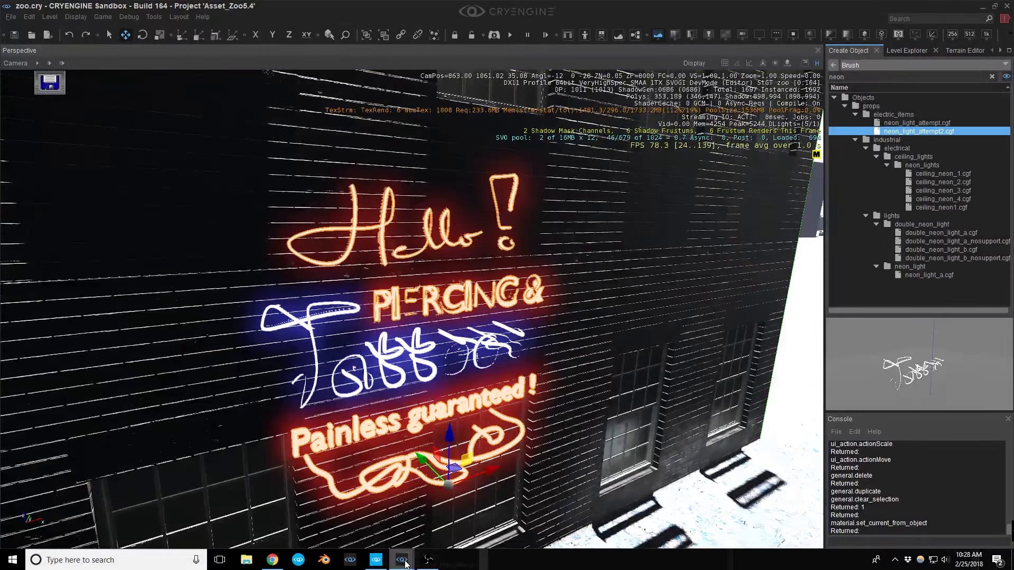
left_click(403, 561)
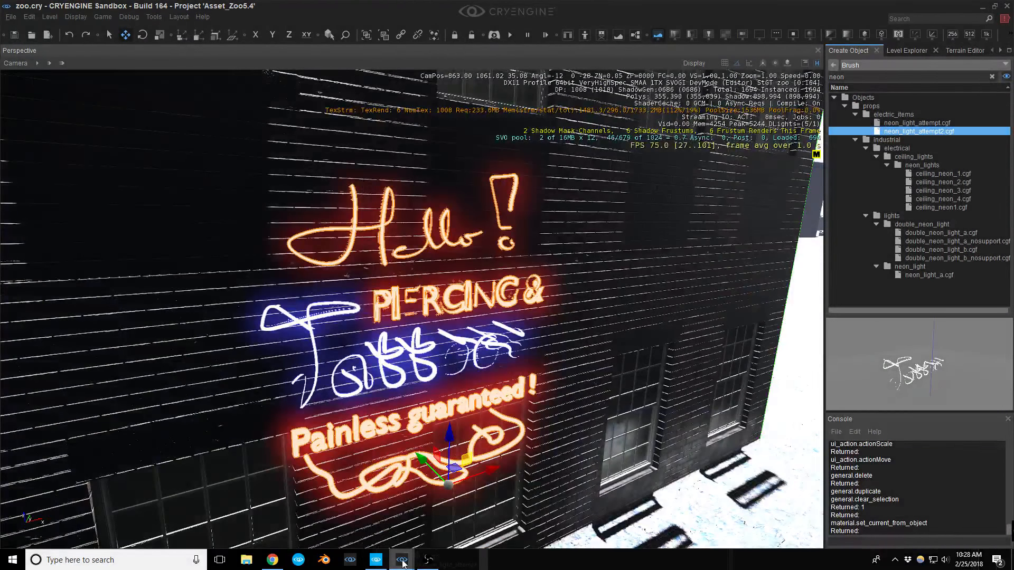
mouse_move(401, 561)
left_click(515, 507)
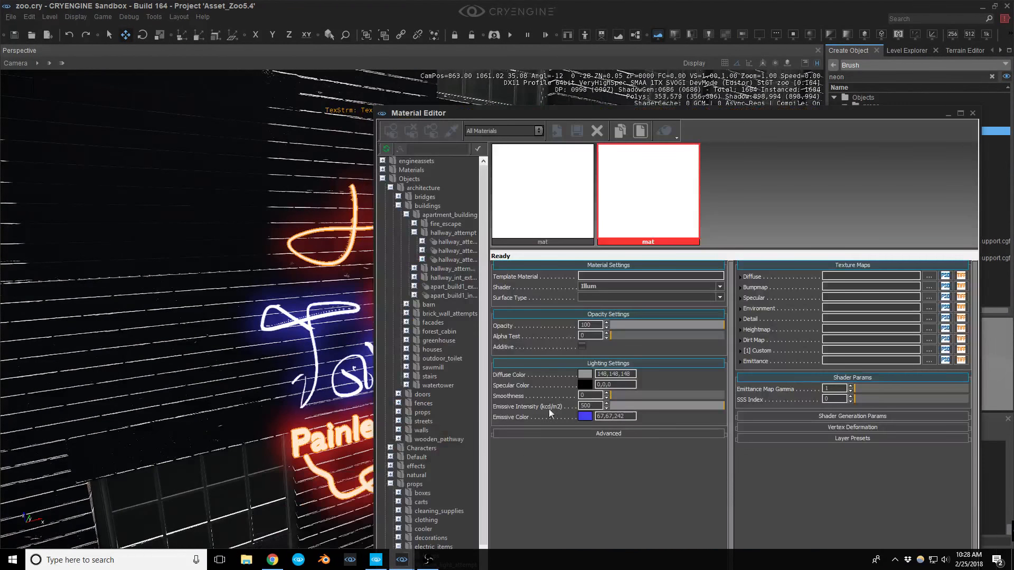
left_click(435, 137)
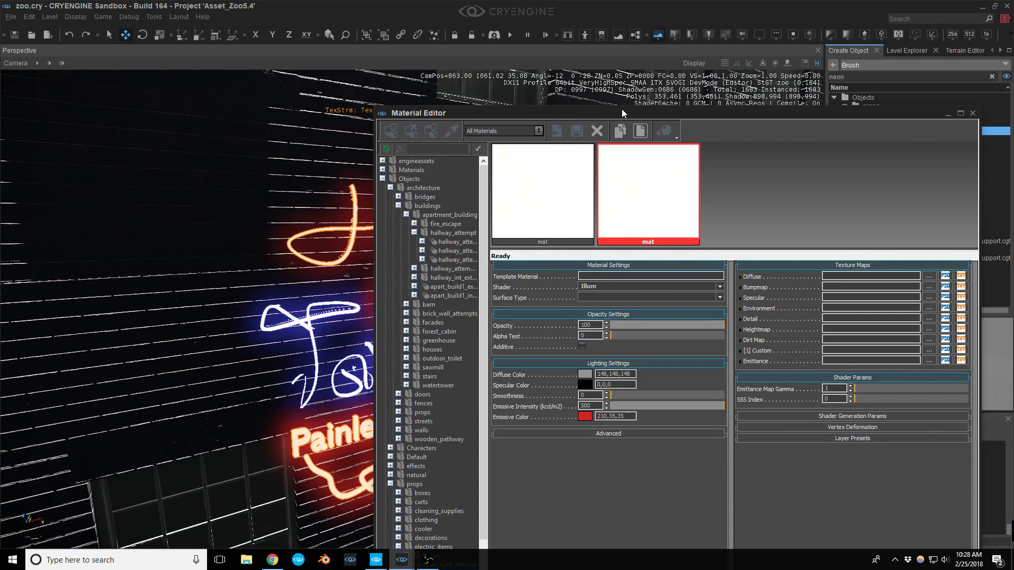
left_click_drag(621, 112, 1013, 98)
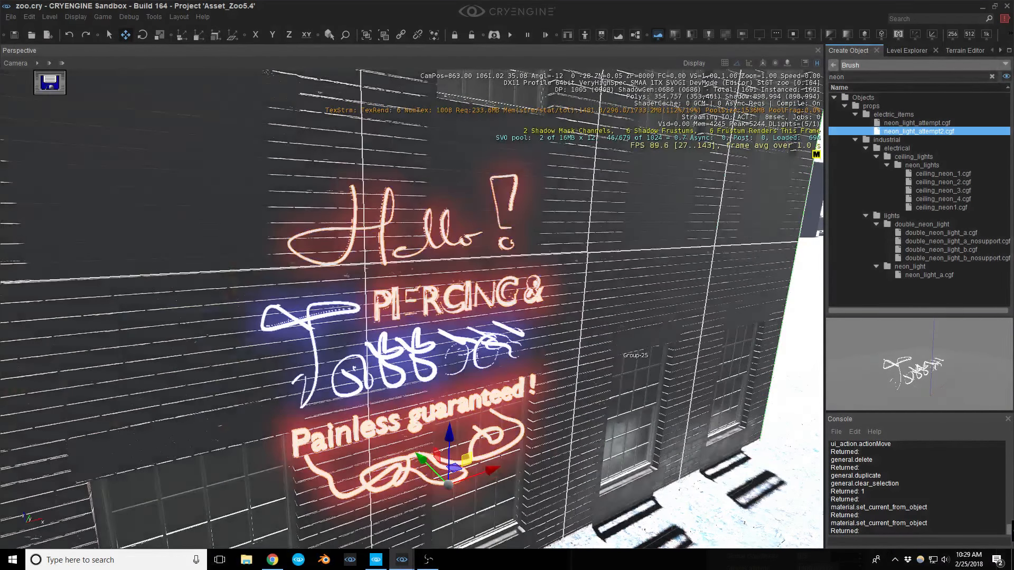
Select the facade group on its own, without the neon signs, and freeze it.
right_click_drag(614, 354, 568, 366)
key("s")
key("d")
key("w")
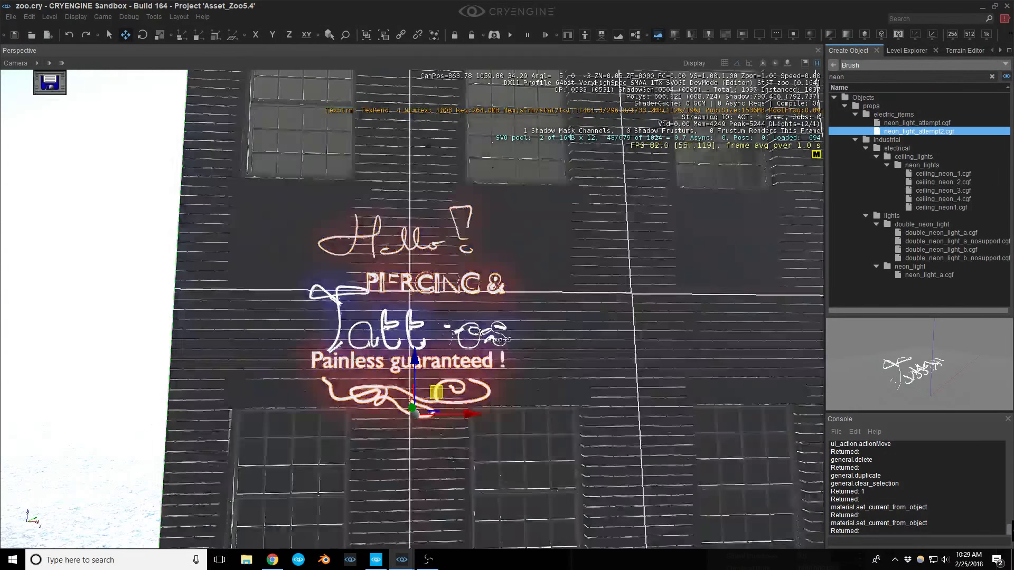
left_click(508, 375)
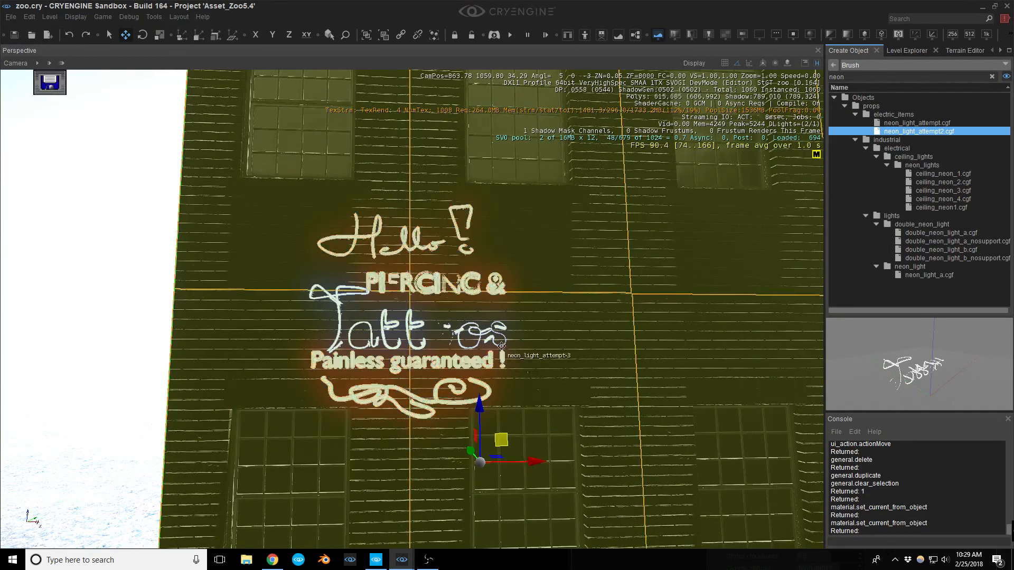
key("Escape")
right_click_drag(531, 336, 522, 341)
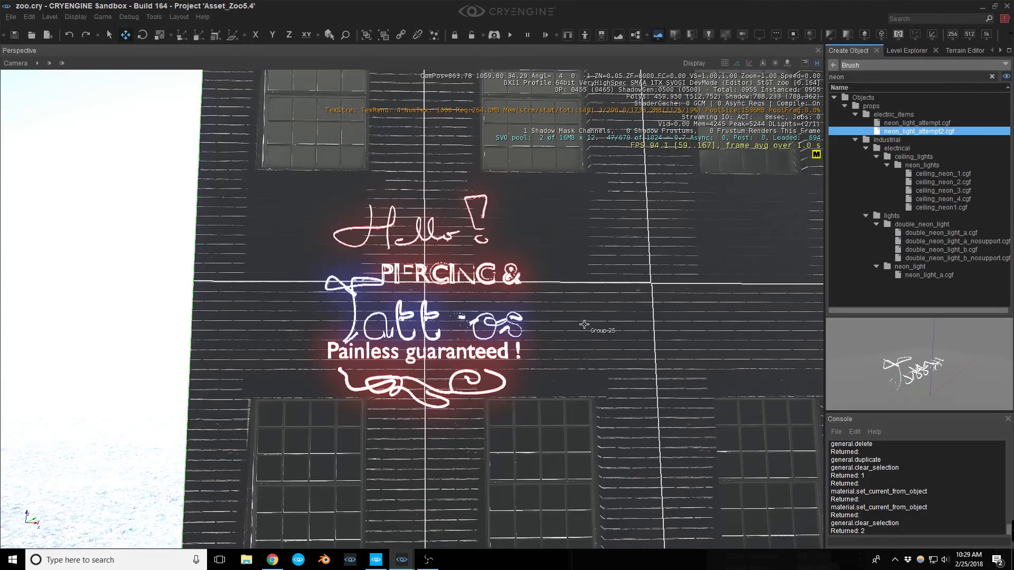
left_click(584, 324)
key("f")
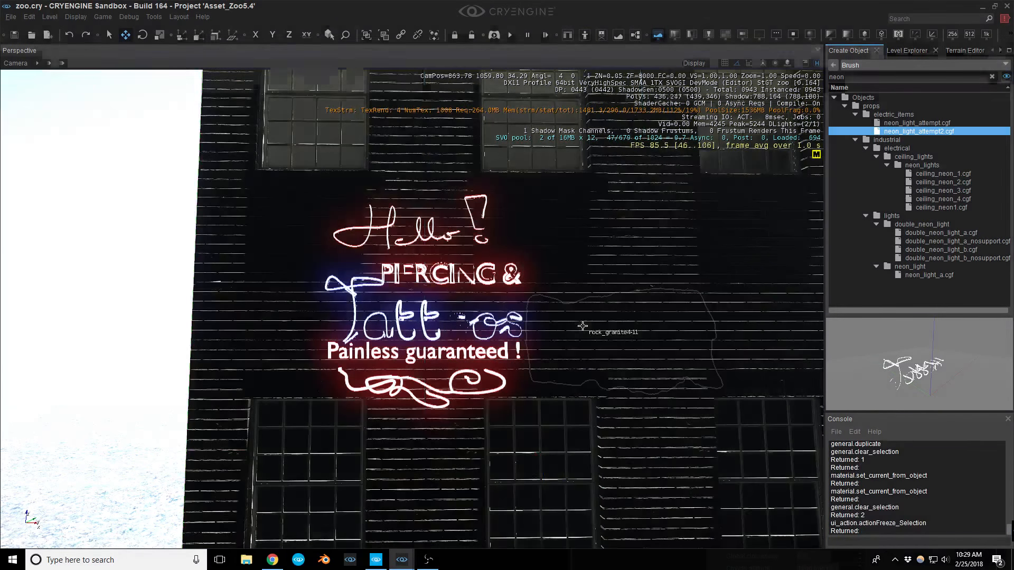
Select both the Tattoos and Hello! neon signs and slide them together along the facade.
left_click(497, 323)
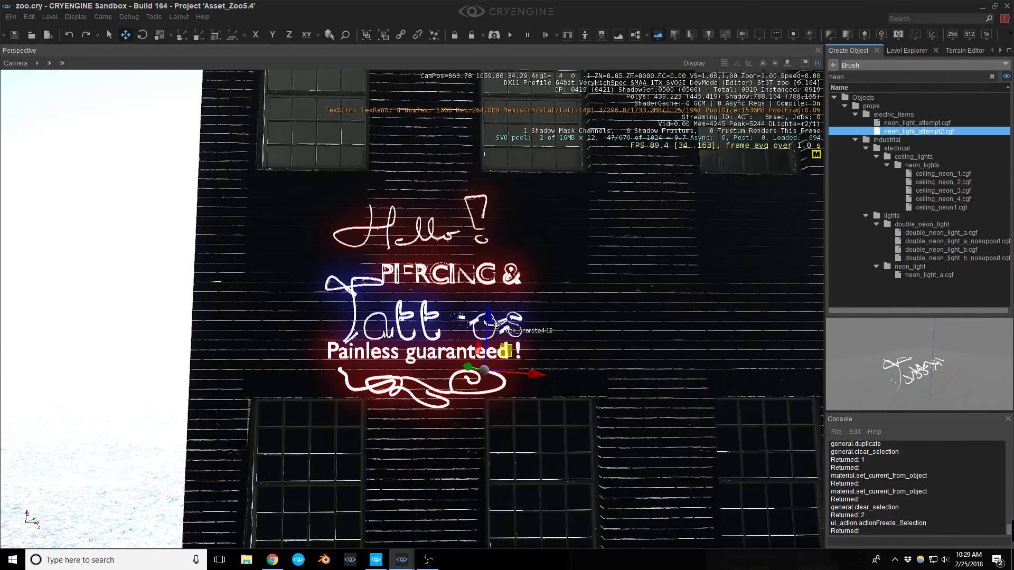
right_click_drag(496, 323, 544, 359)
key("space")
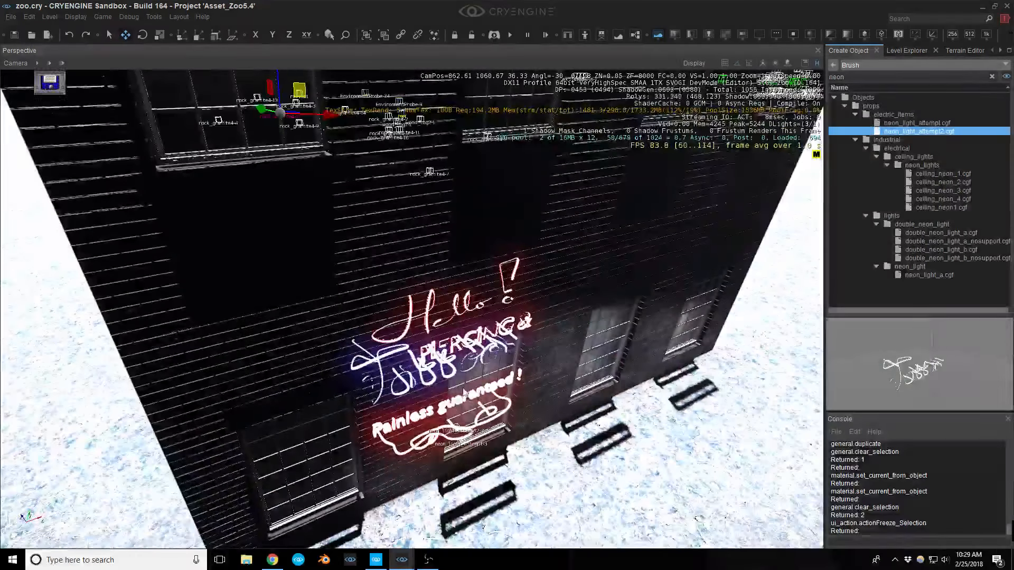
left_click(455, 428)
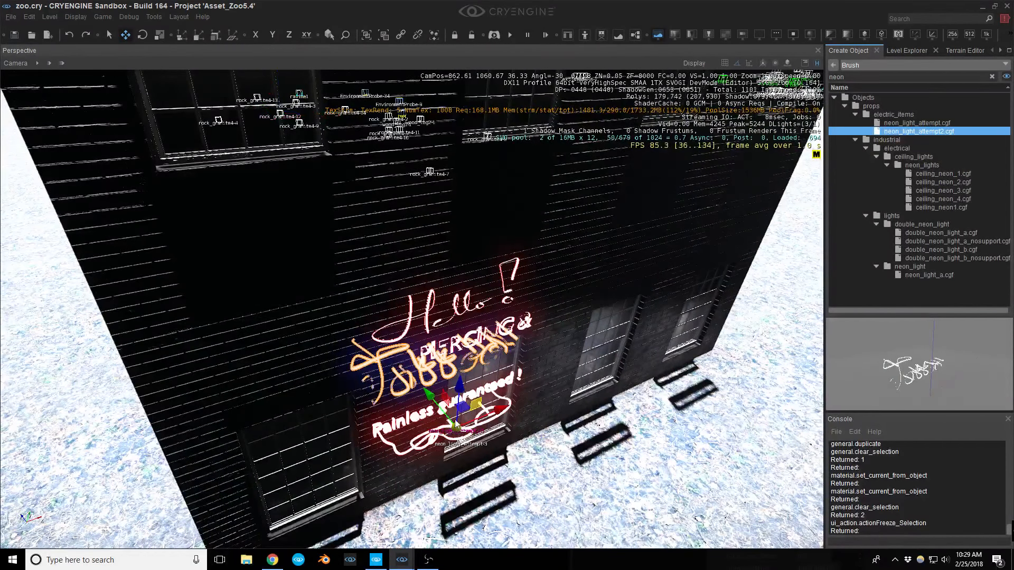
left_click(463, 443, "ctrl")
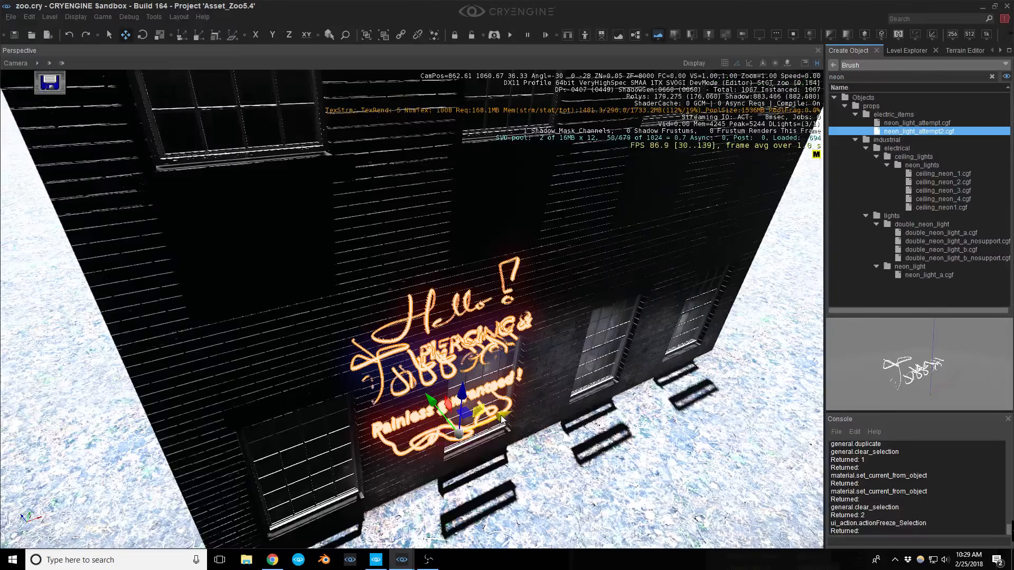
left_click_drag(502, 416, 574, 386)
From inside the bedroom, shift both neon signs sideways and upward within the window view.
right_click_drag(574, 386, 504, 248)
key("s")
middle_click_drag(504, 248, 499, 285)
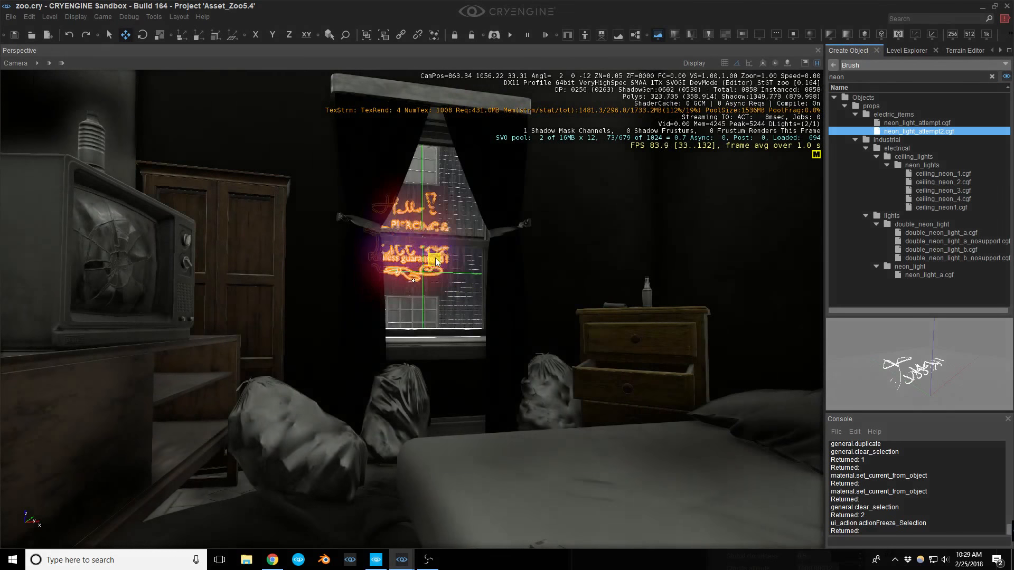
left_click_drag(430, 273, 453, 251)
Deselect the neon signs and unfreeze all frozen objects.
right_click_drag(453, 251, 561, 311)
left_click(476, 265)
scroll(474, 272, "down", 2)
key("w")
key("s")
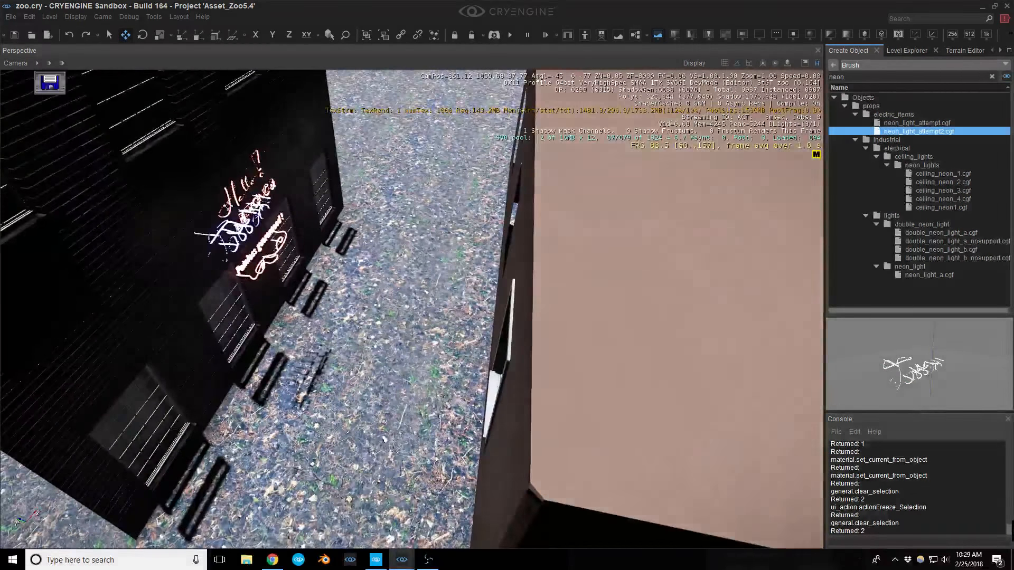
key("ctrl+f")
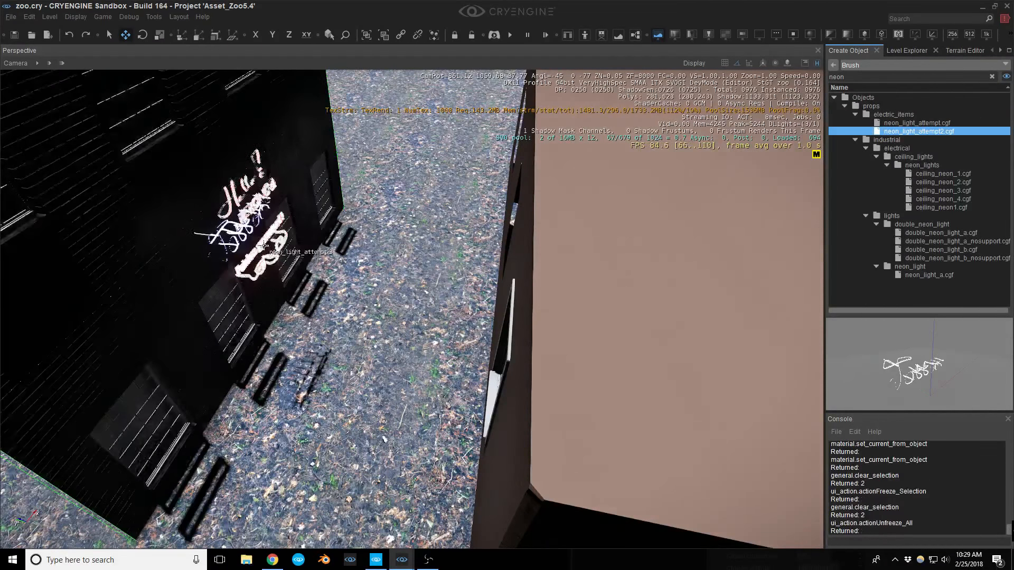
Select the facade together with both neon signs and move them closer to the furnished room's building.
right_click_drag(239, 229, 193, 204)
left_click(193, 204)
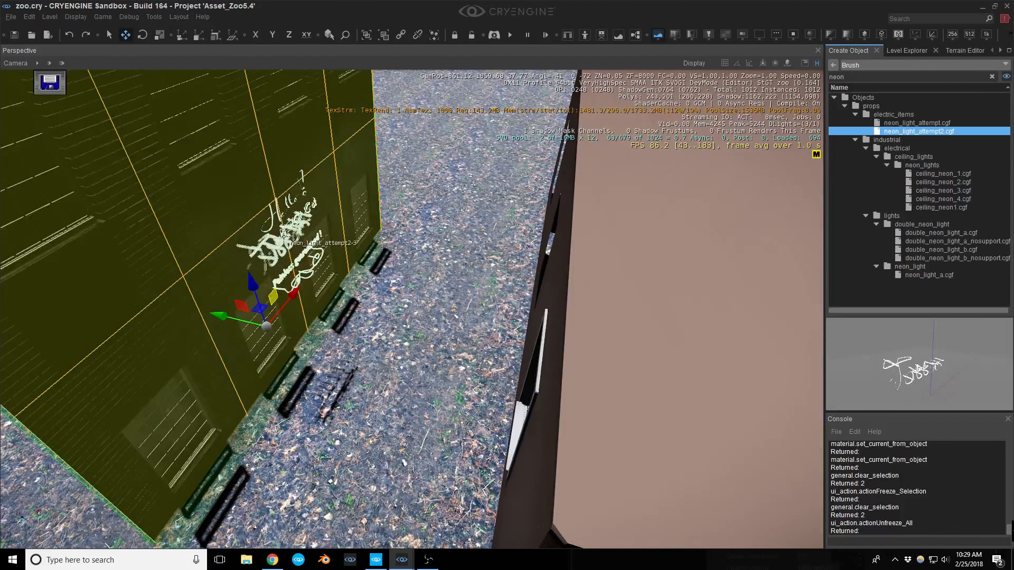
left_click(287, 243)
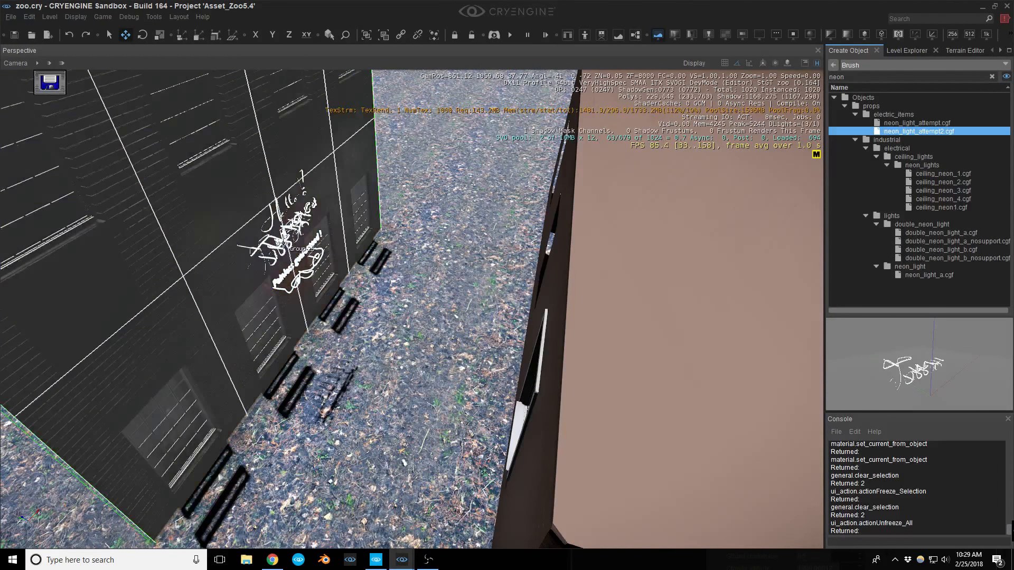
left_click(241, 229)
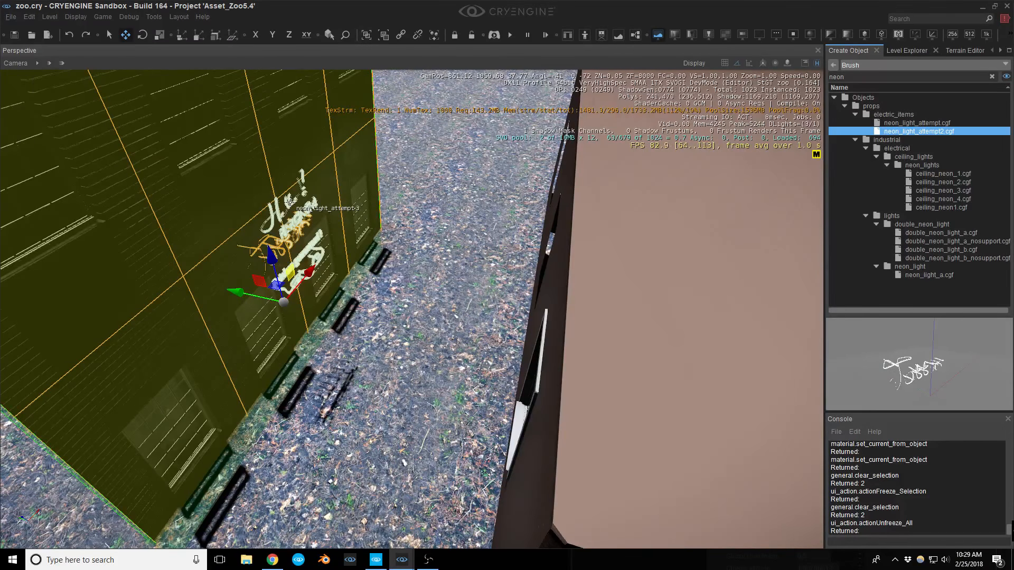
left_click_drag(257, 284, 327, 298)
From inside the bedroom, shift the facade and neon signs sideways to align the lettering with the curtained window.
key("w")
right_click_drag(327, 298, 248, 242)
key("s")
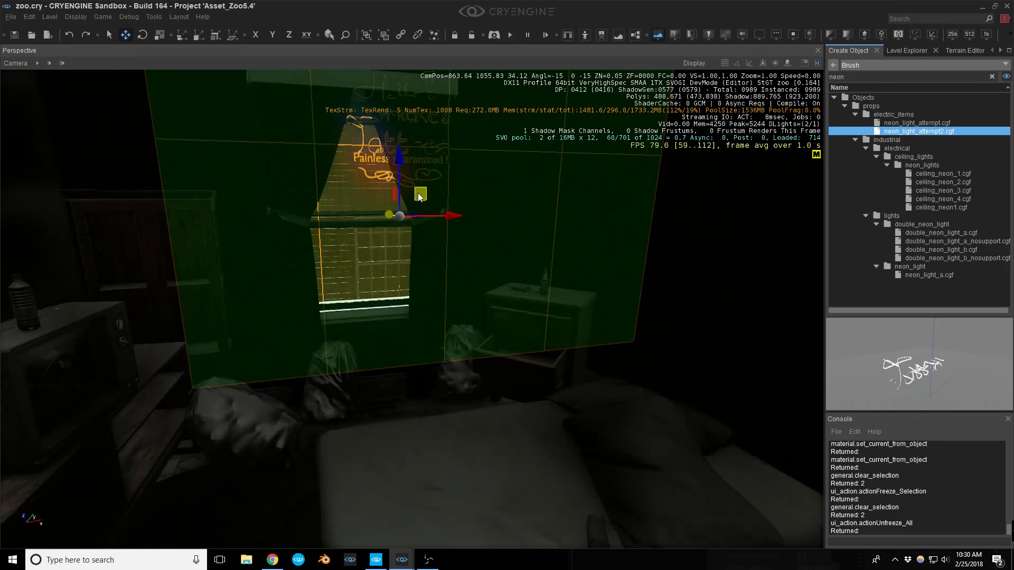
left_click_drag(419, 197, 380, 189)
Lower the facade and neon signs slightly in the bedroom window view, deselect them, and save the level.
right_click_drag(380, 190, 371, 196)
key("s")
middle_click_drag(412, 229, 412, 190)
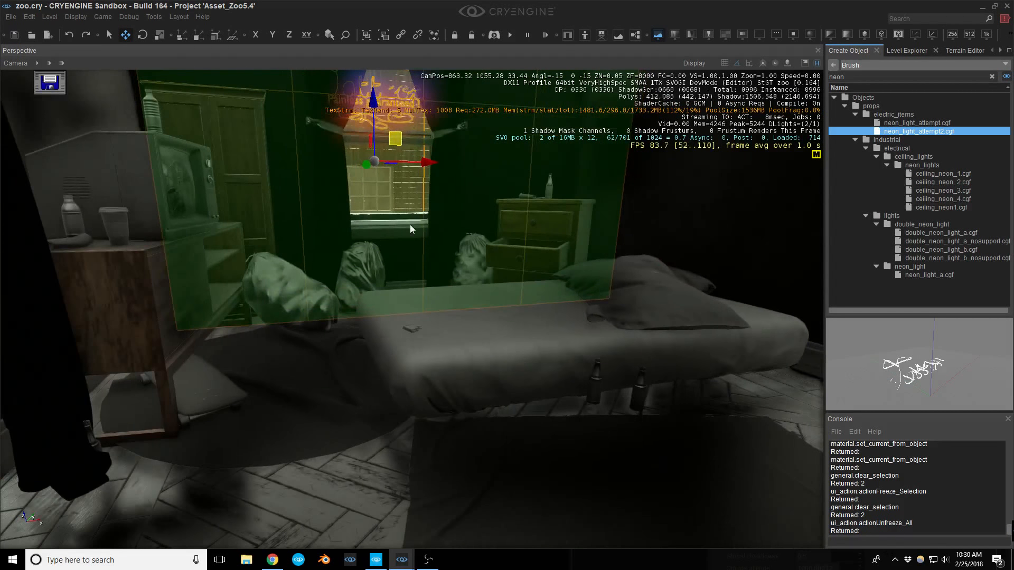
right_click_drag(412, 229, 414, 204)
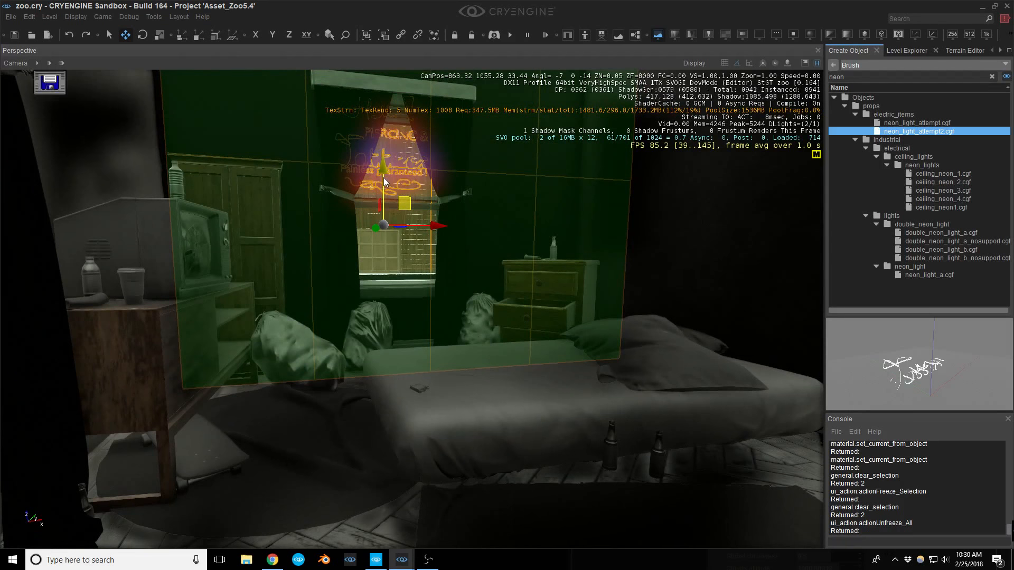
left_click_drag(384, 182, 385, 193)
right_click_drag(420, 204, 426, 193)
key("Escape")
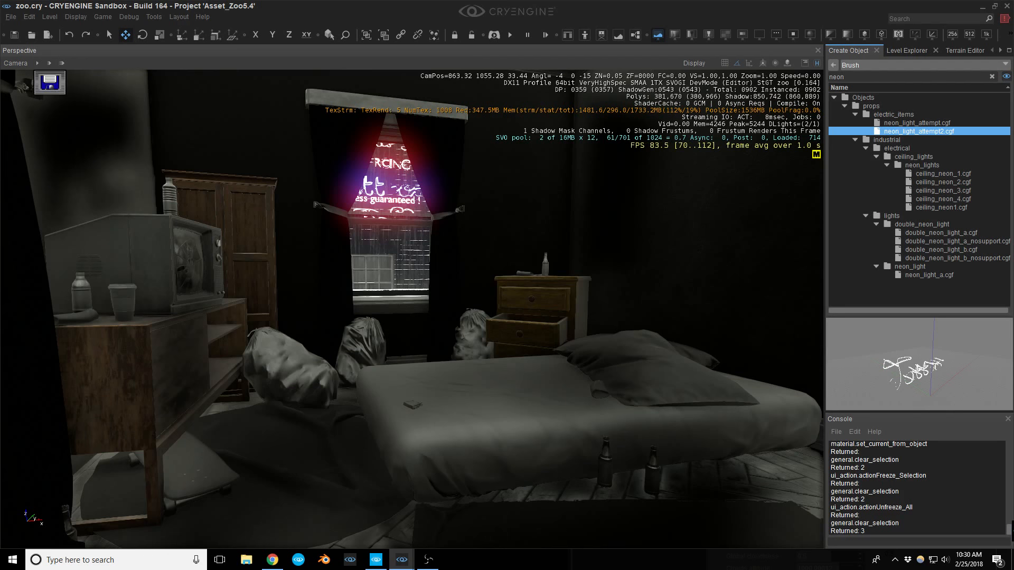
mouse_move(426, 194)
right_mouse_down()
mouse_move(393, 194)
mouse_move(422, 198)
right_mouse_up()
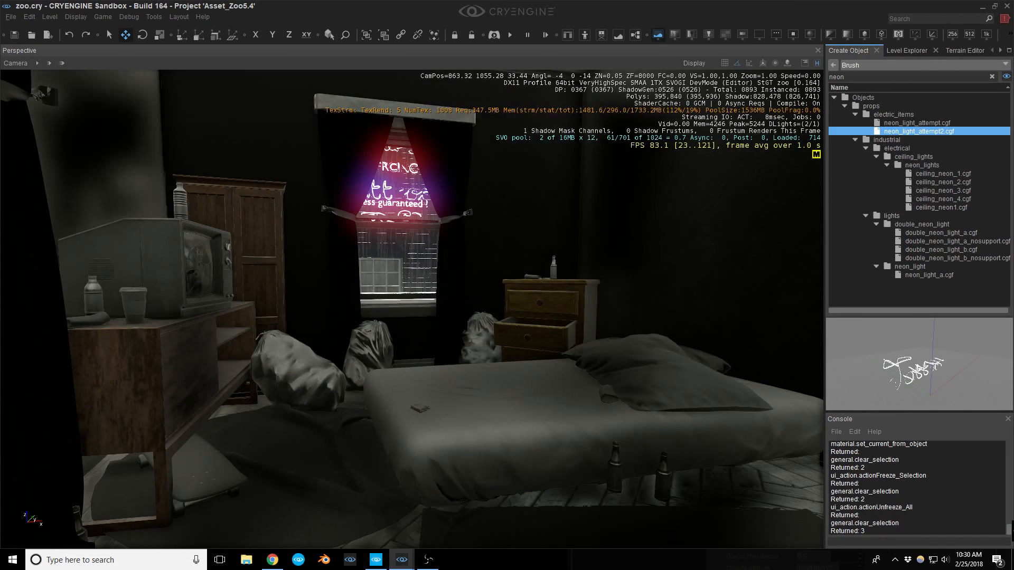
key("ctrl+s")
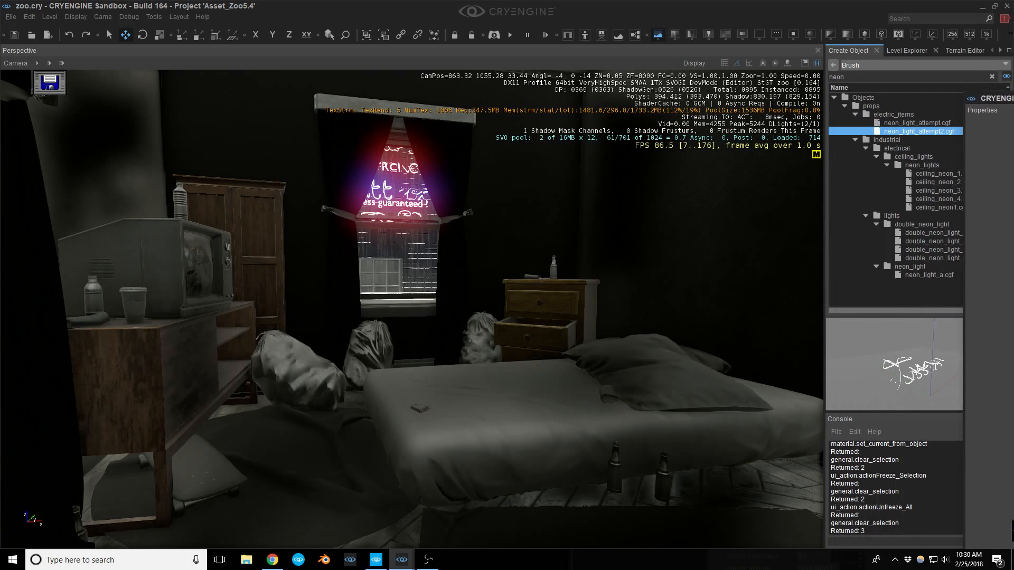
Dock the Level Settings with the other side panels and set the Total Illumination v2 Diffuse Bias to 0.01.
left_click_drag(1013, 159, 875, 49)
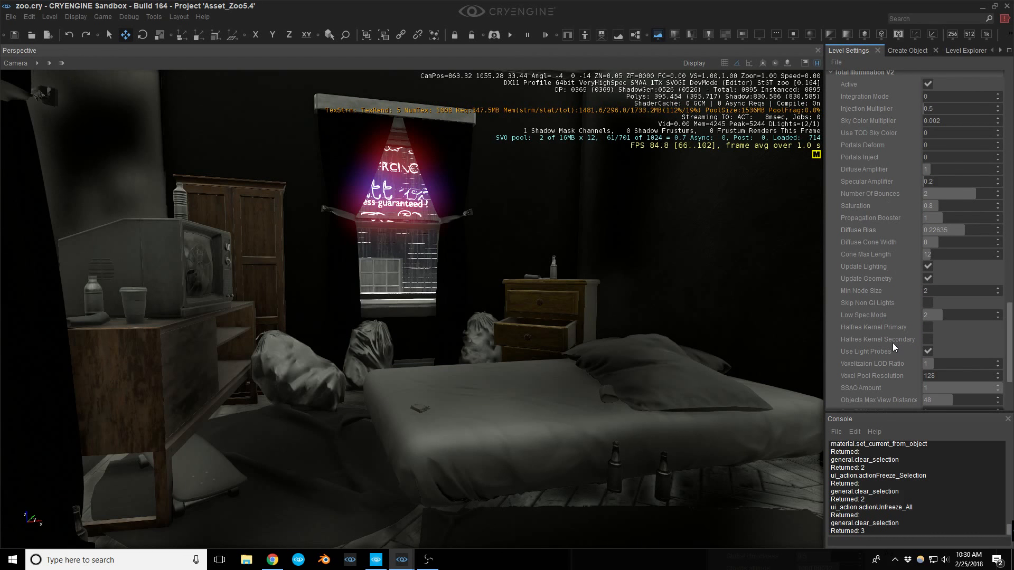
scroll(893, 342, "down", 2)
scroll(939, 272, "up", 2)
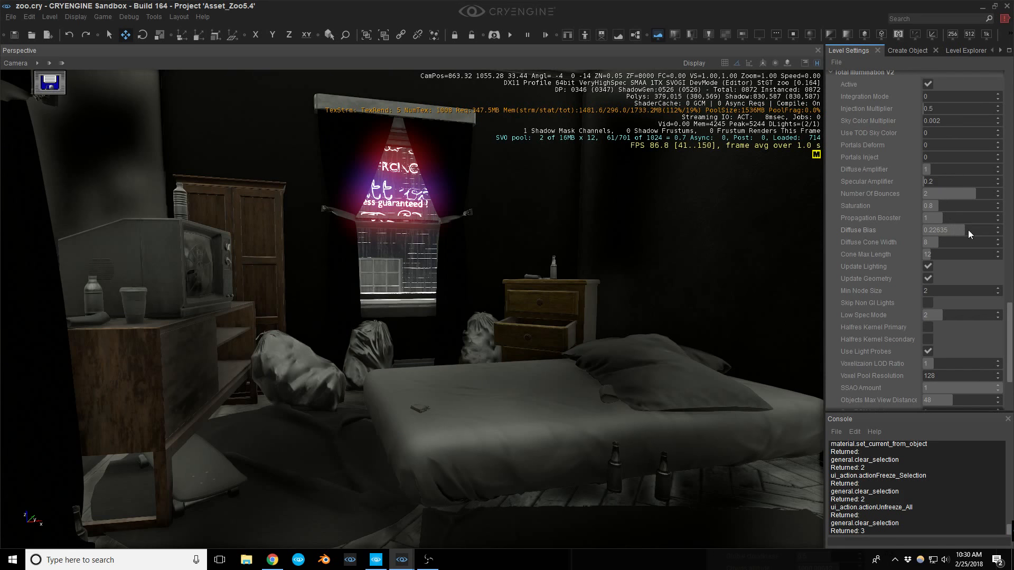
left_click(982, 229)
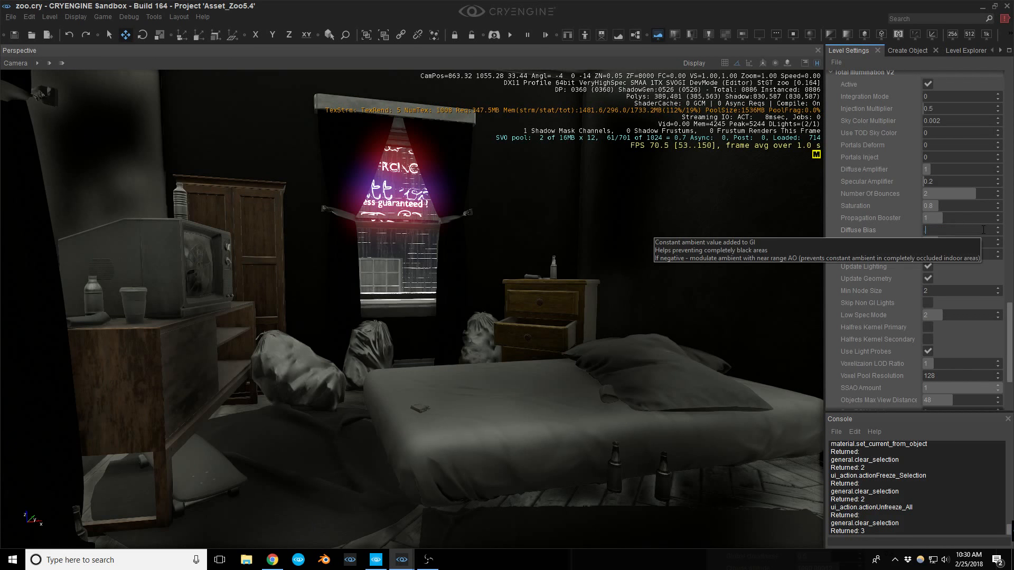
type("0.01")
key("Return")
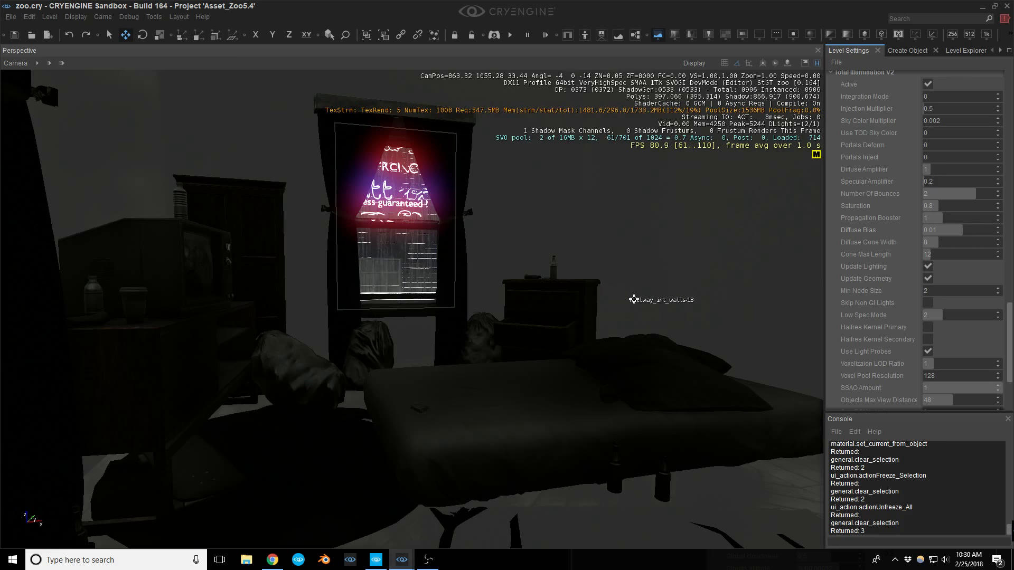
right_click_drag(636, 300, 642, 301)
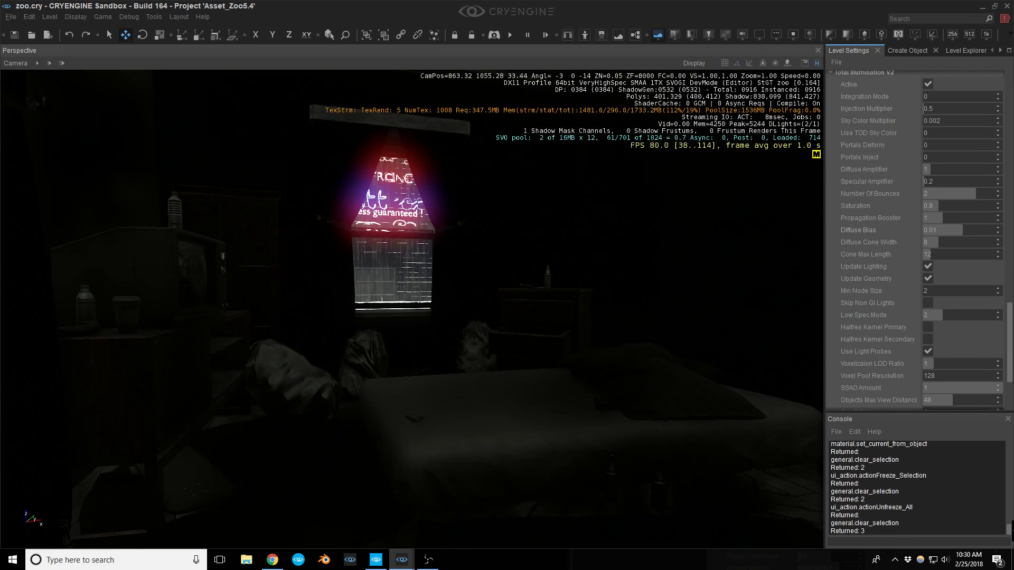
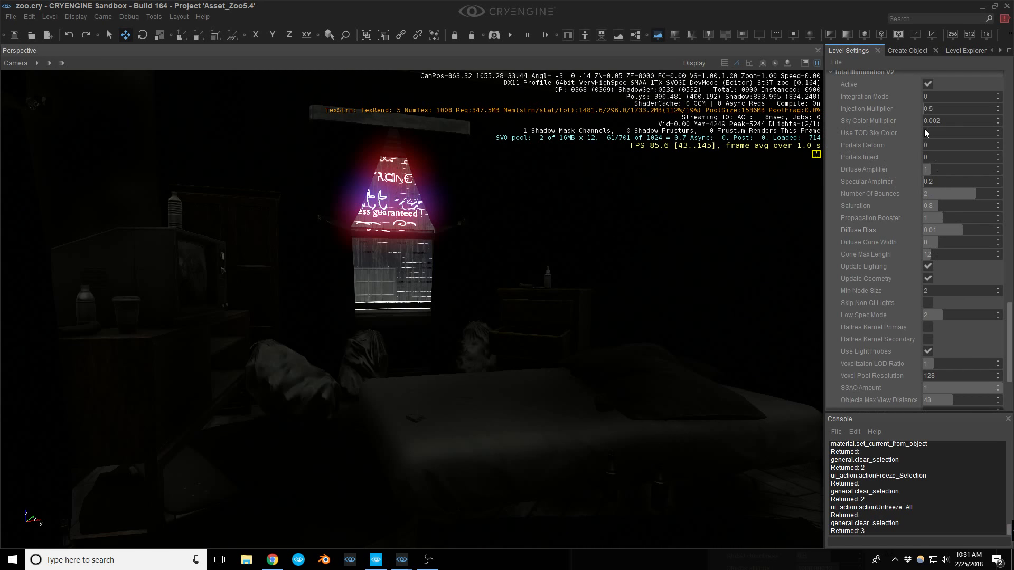
Save the zoo level with the integration mode kept at 0.
left_click(998, 99)
right_click_drag(708, 237, 658, 271)
key("ctrl+s")
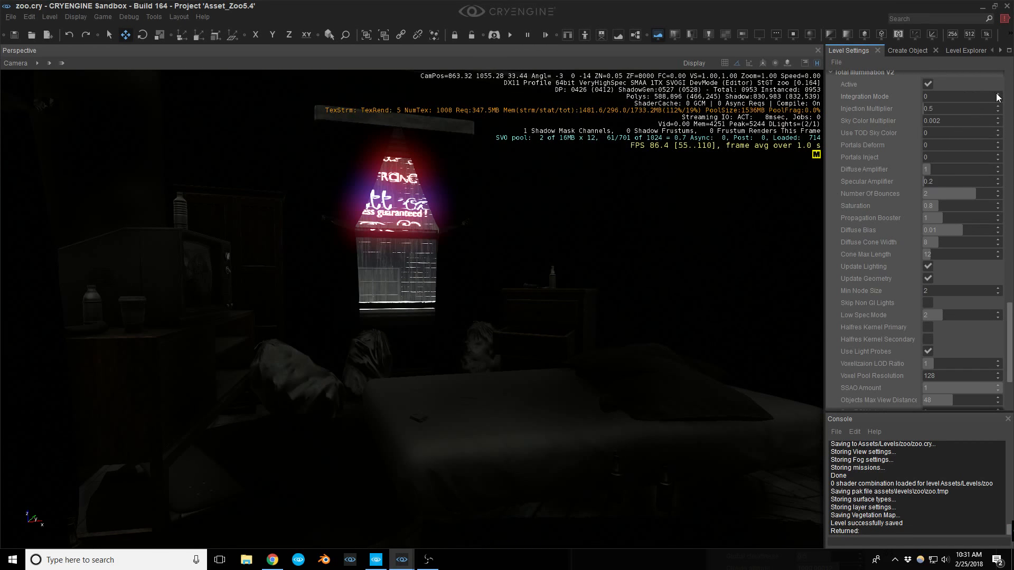
Try Total Illumination integration mode 1 and refresh the voxel geometry with Update Geometry.
left_click(997, 94)
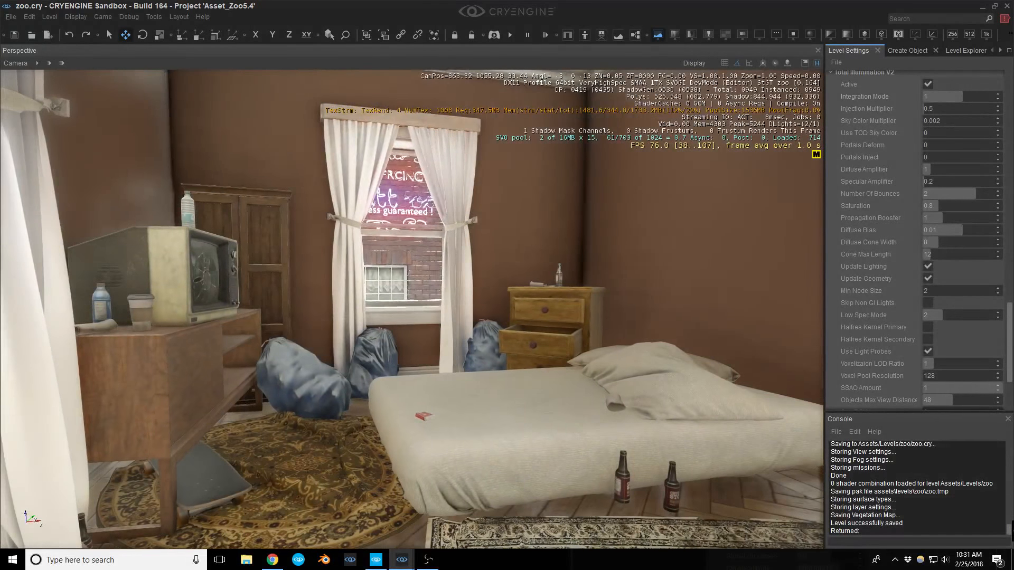
right_click_drag(621, 291, 625, 288)
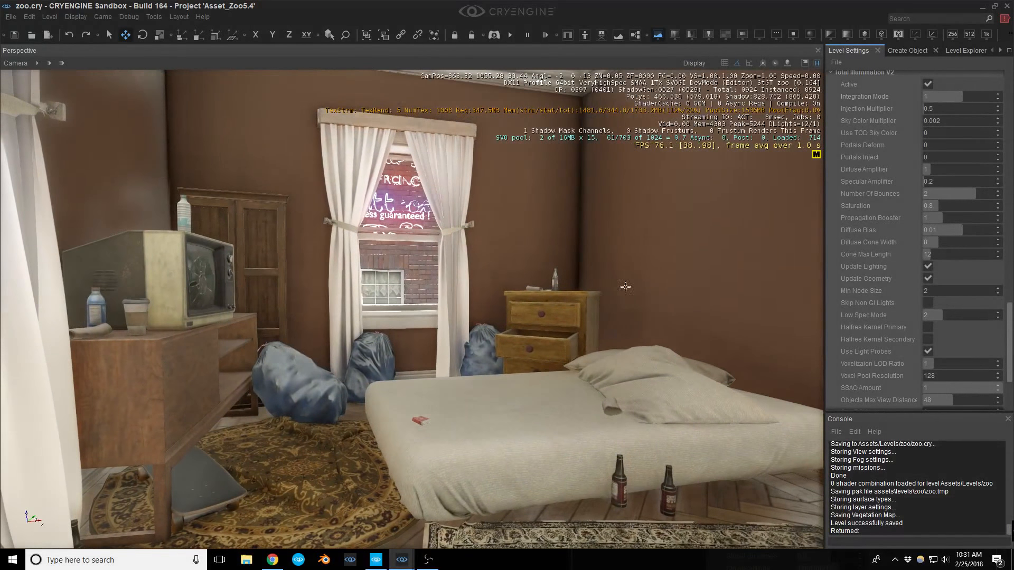
left_click(928, 279)
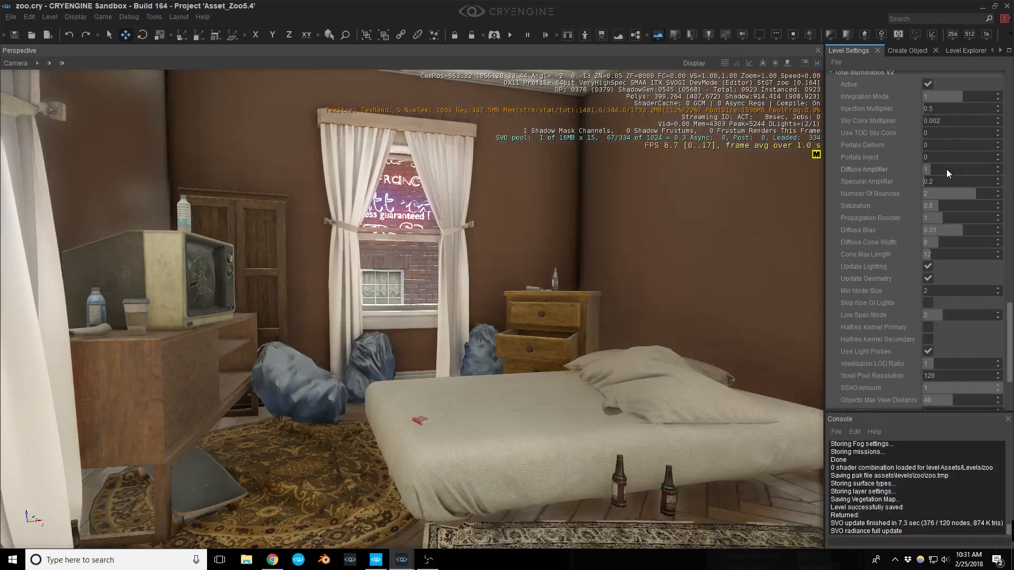
Try a Diffuse Amplifier of 0.1, restore it to 1, and return the integration mode to 0.
left_click(946, 169)
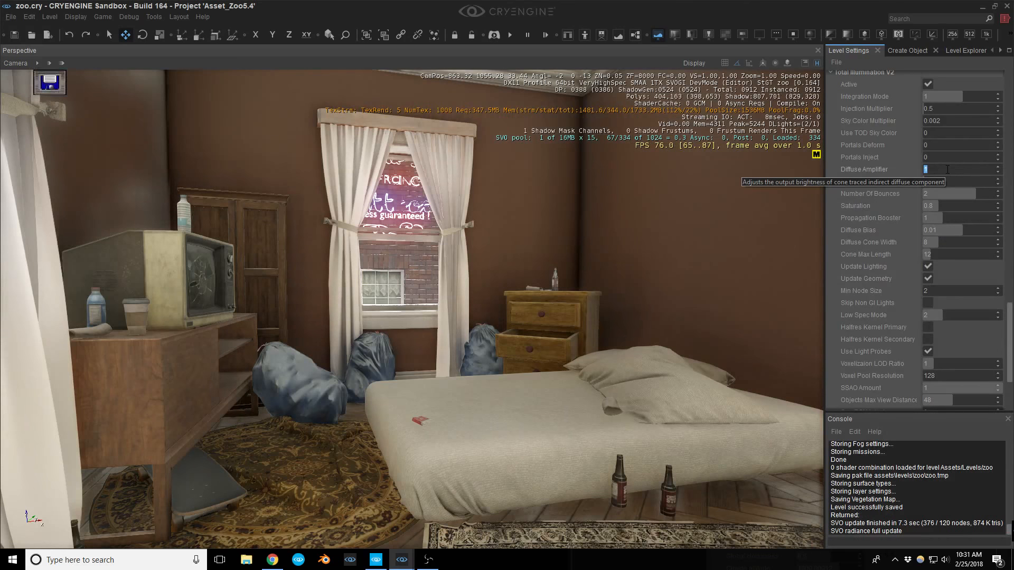
type("0.1")
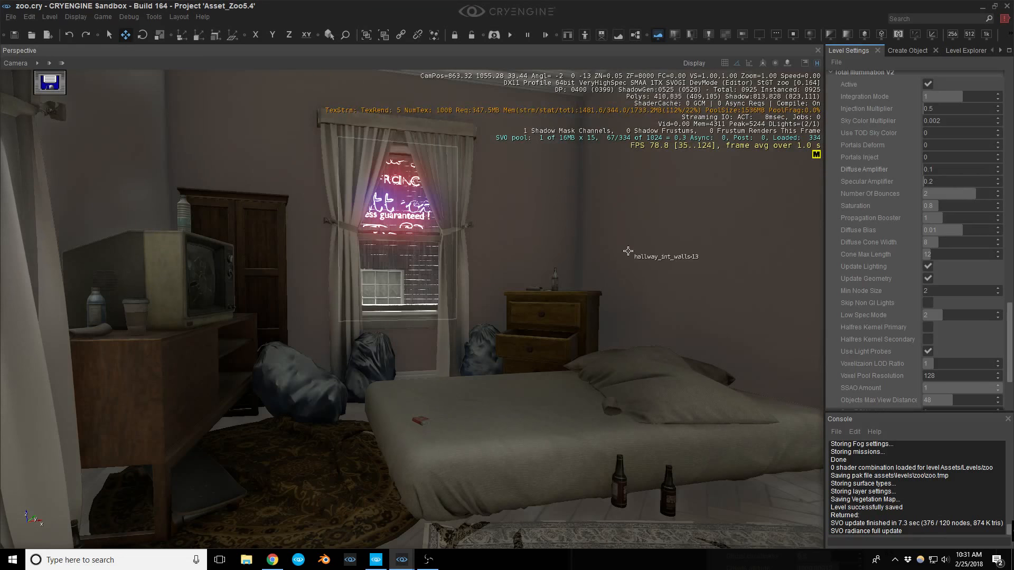
right_click_drag(628, 251, 629, 247)
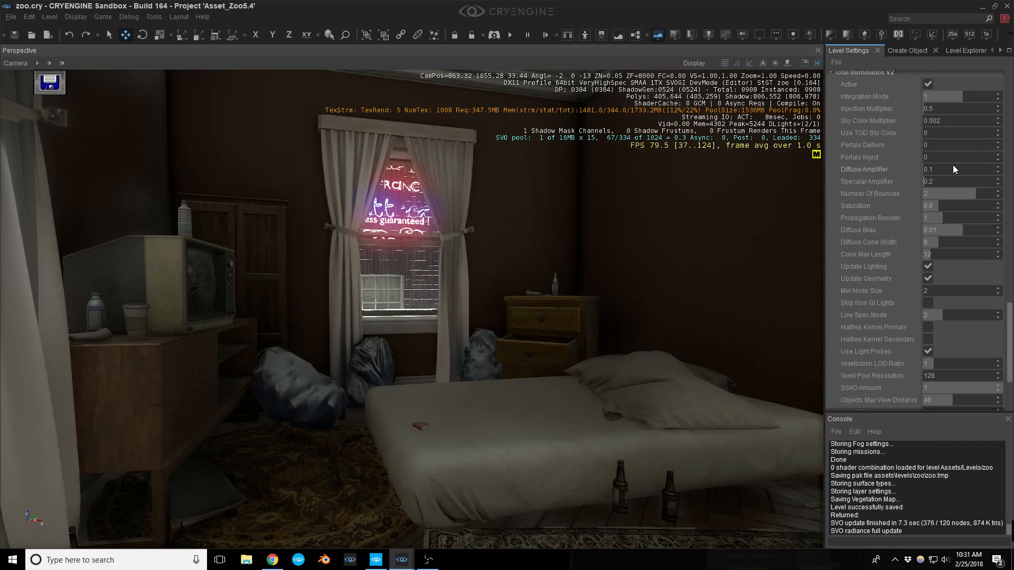
left_click(998, 100)
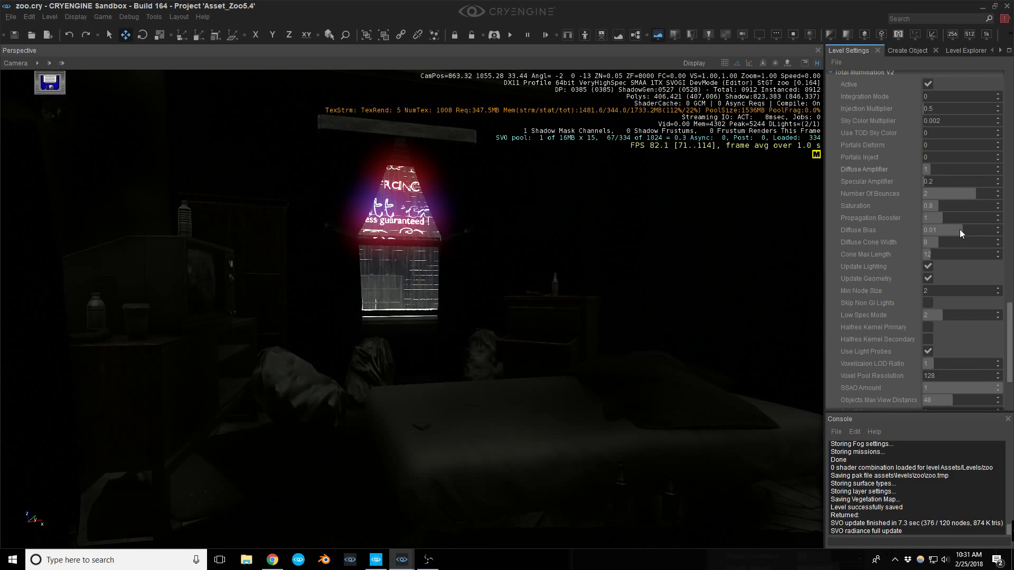
Set the Total Illumination Diffuse Bias to 0.005 and check the darkened bedroom.
mouse_move(961, 230)
left_mouse_down()
mouse_move(973, 230)
mouse_move(961, 230)
left_mouse_up()
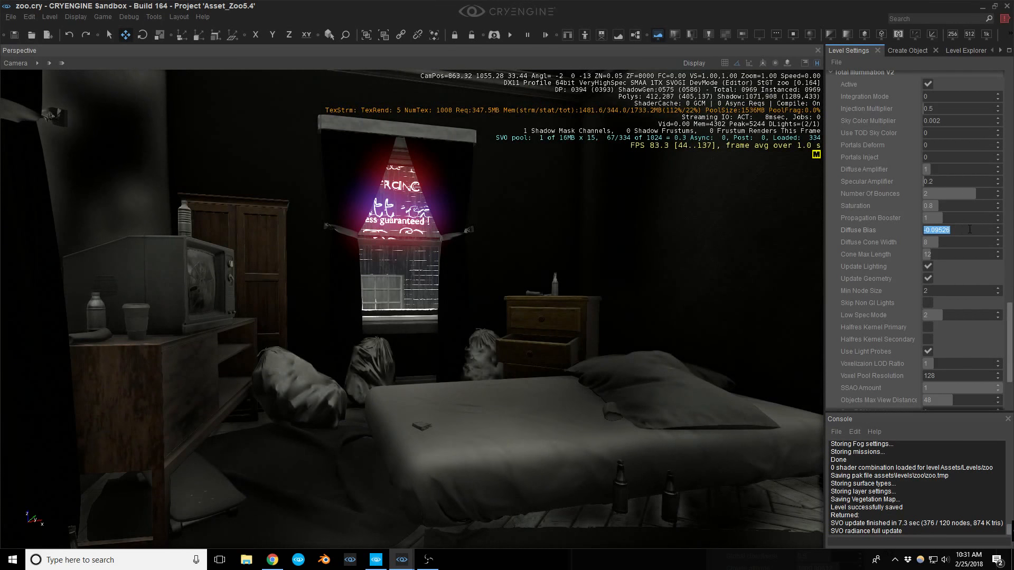
key("BackSpace")
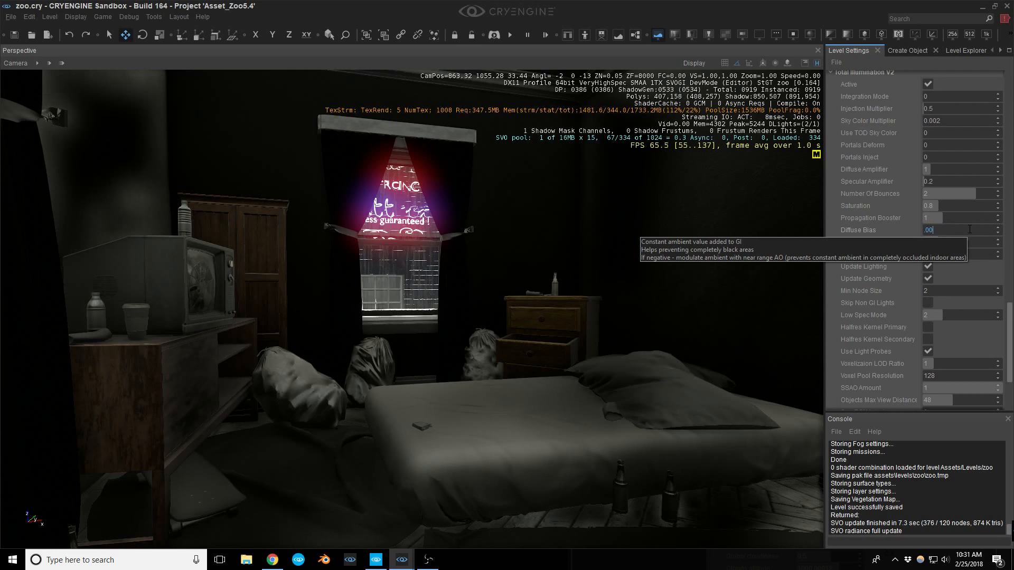
type(".005")
key("Return")
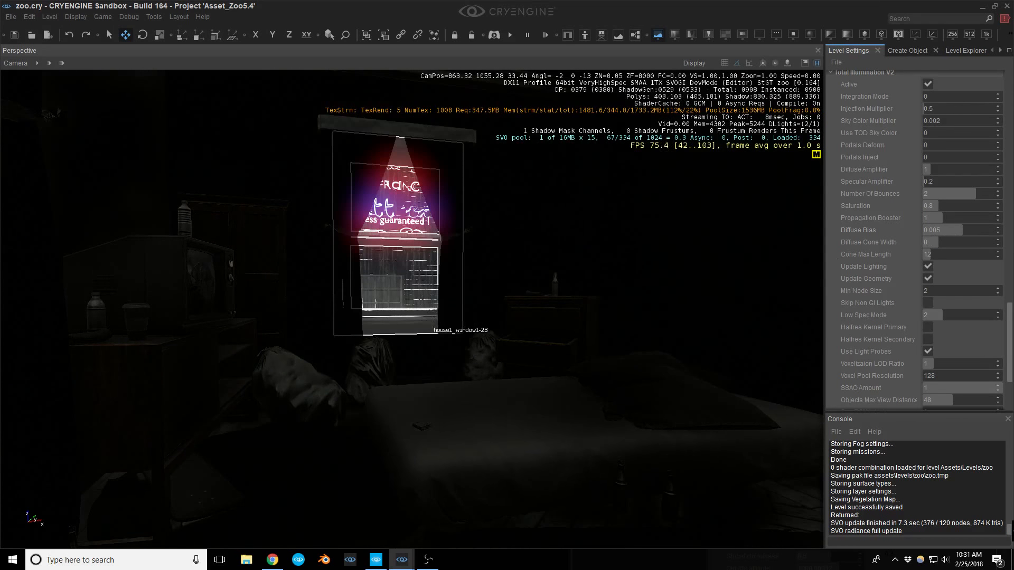
right_click_drag(390, 321, 430, 331)
right_click_drag(701, 194, 678, 197)
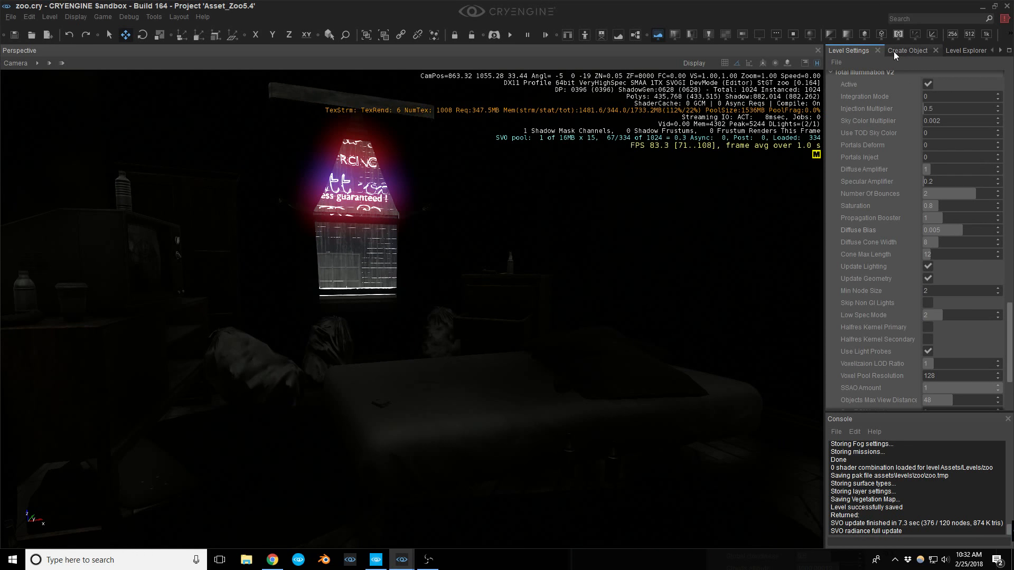
Create an Environment Probe light component in the bedroom and position it above the bed.
left_click(907, 50)
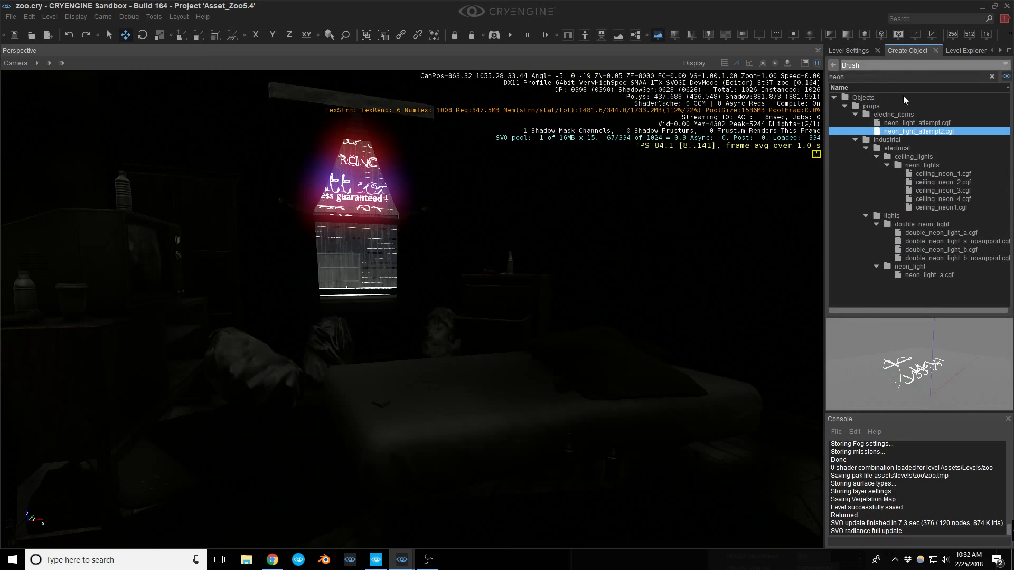
left_click(862, 66)
left_click(870, 80)
left_click(870, 174)
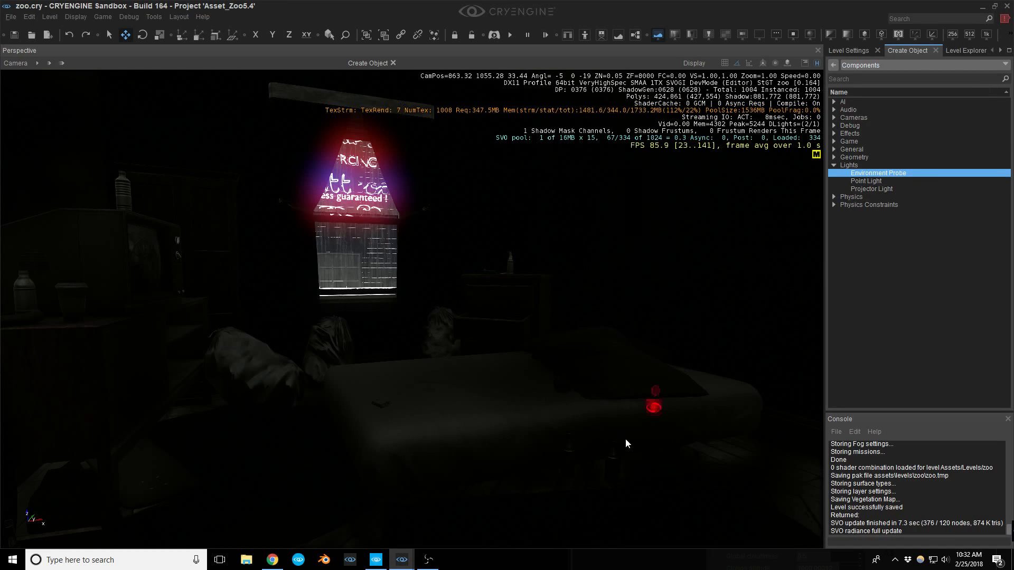
left_click(543, 493)
right_click_drag(543, 493, 542, 515)
left_click_drag(538, 443, 576, 417)
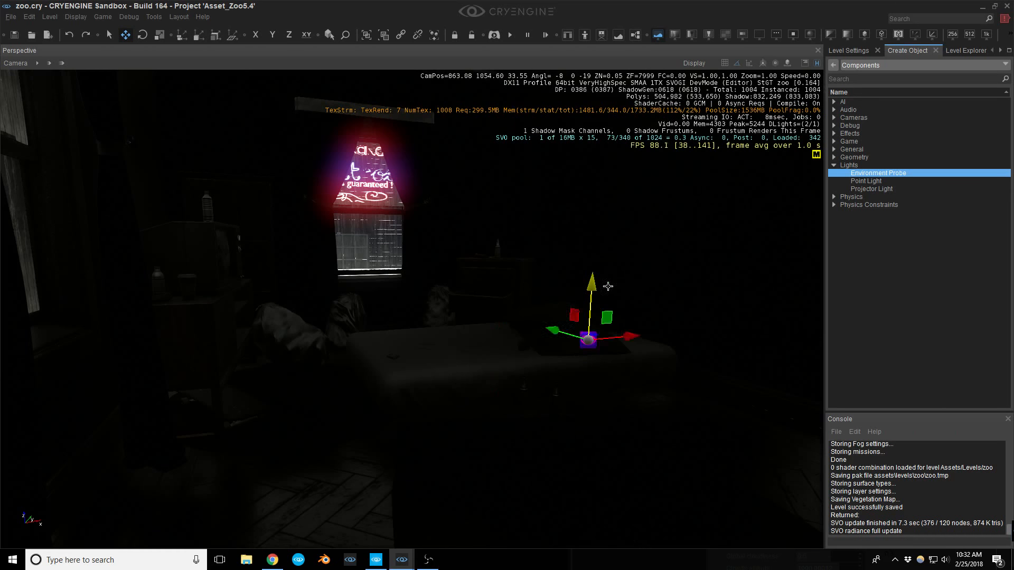
right_click_drag(575, 417, 573, 401)
Dock the probe's properties with the other tabbed panels and shift the probe horizontally toward the middle of the bed.
left_click_drag(1013, 79, 896, 57)
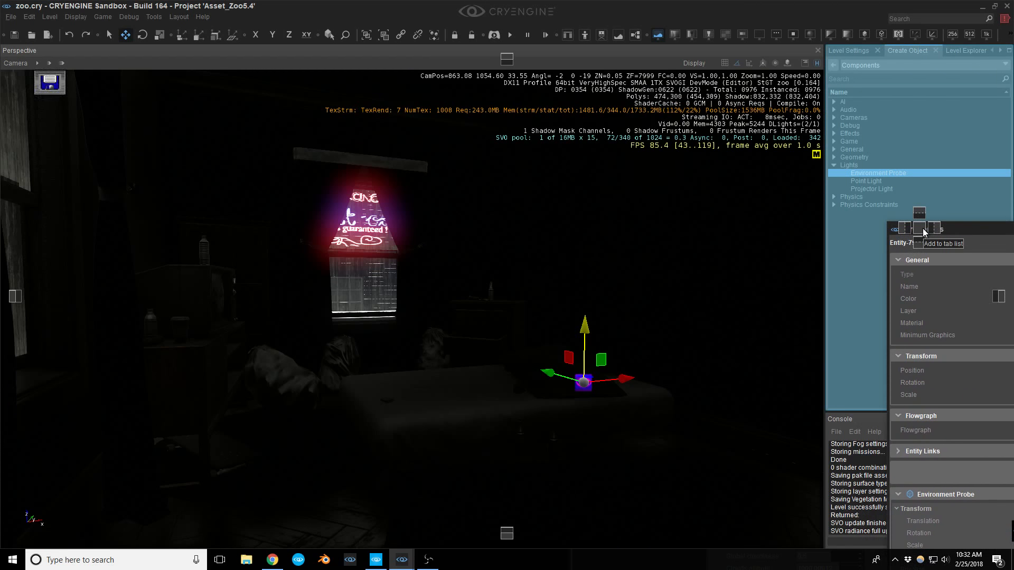
scroll(905, 271, "down", 5)
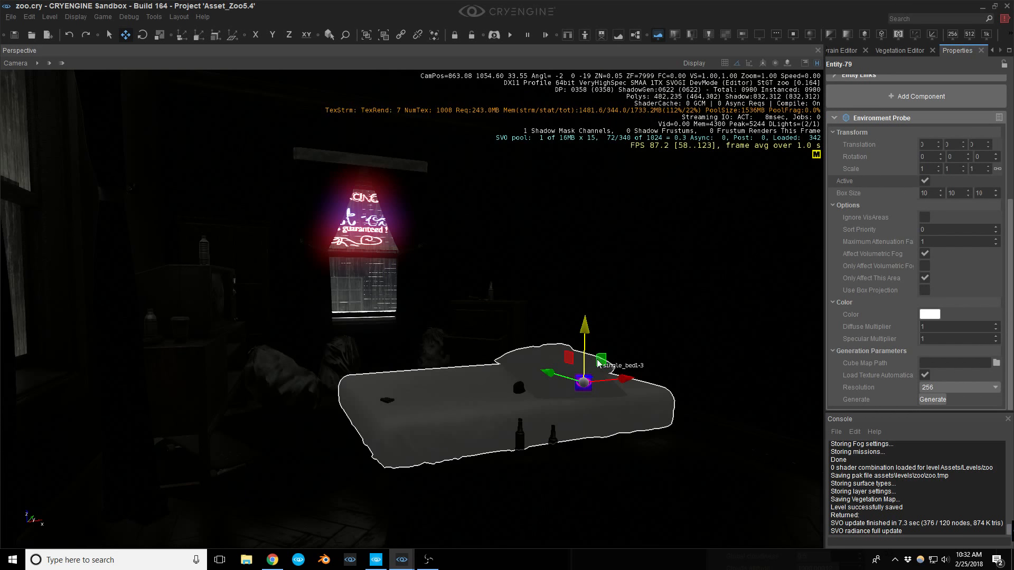
left_click_drag(598, 363, 534, 350)
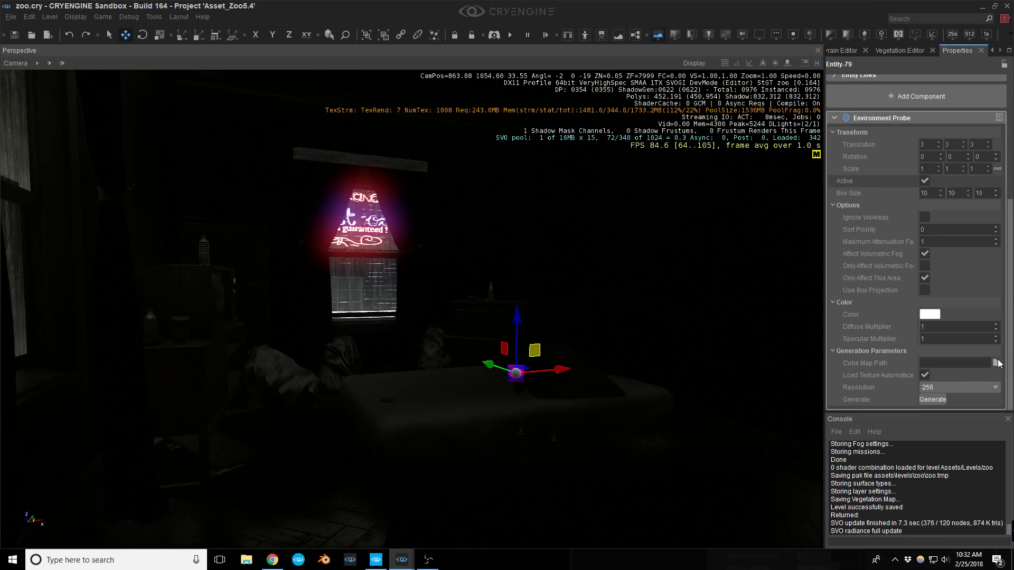
Set the environment probe's resolution to 512 and generate its cubemap.
left_click(954, 391)
left_click(950, 399)
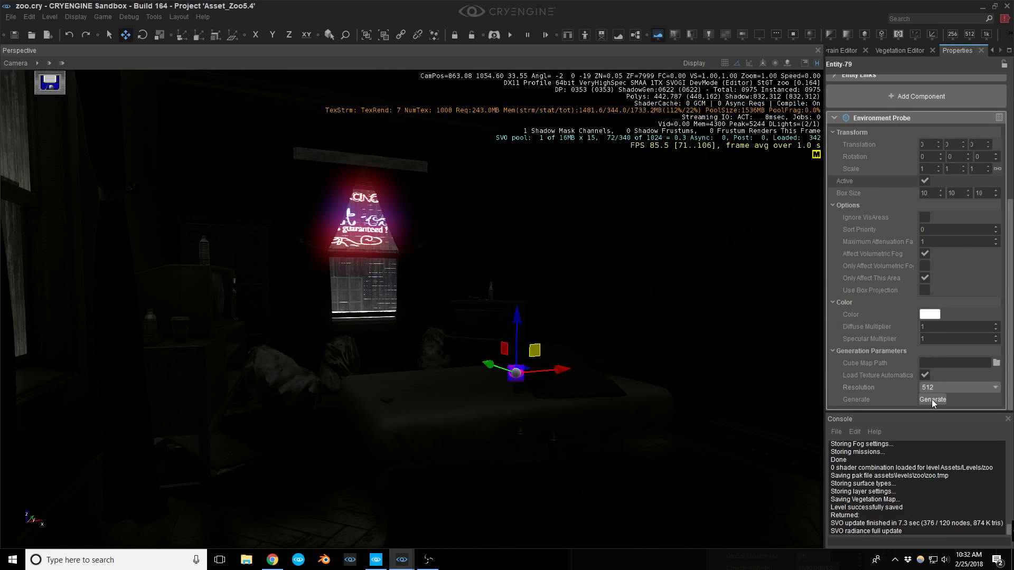
left_click(931, 399)
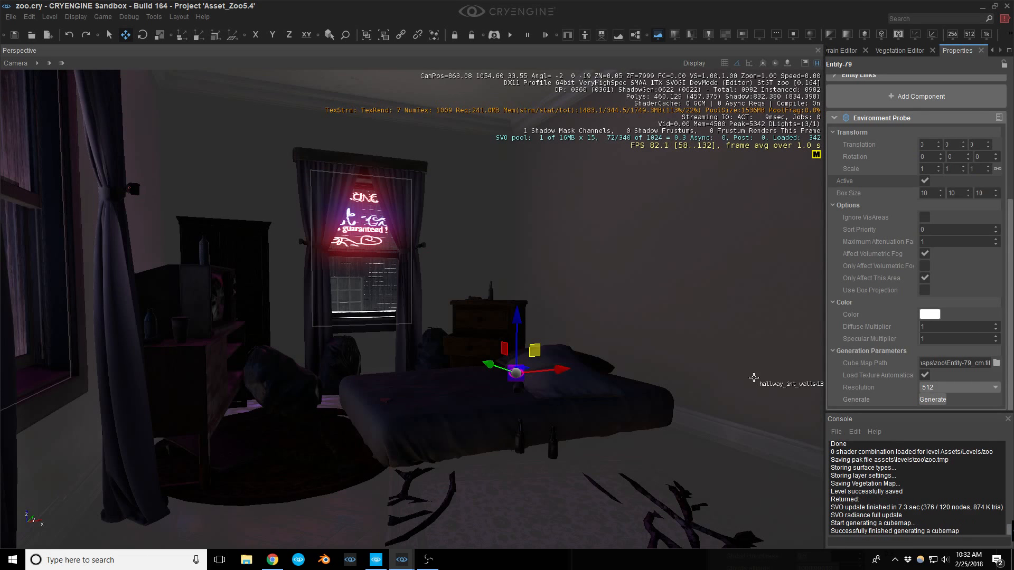
Examine the probe lighting on the bed, curtains and walls around the neon-lit window.
right_click_drag(693, 387, 681, 381)
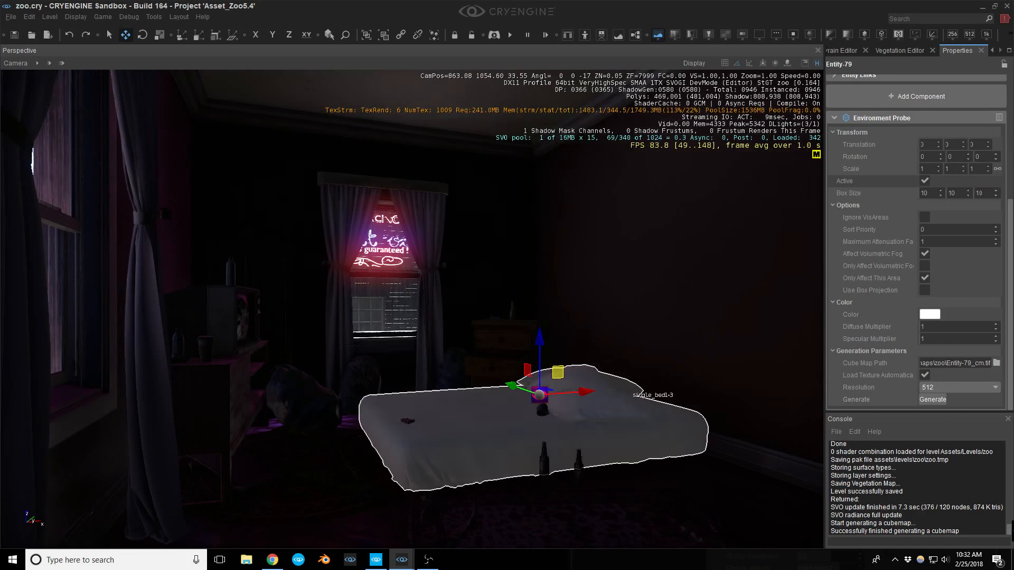
right_click_drag(603, 389, 633, 382)
key("w")
key("s")
key("w")
middle_click_drag(636, 381, 637, 379)
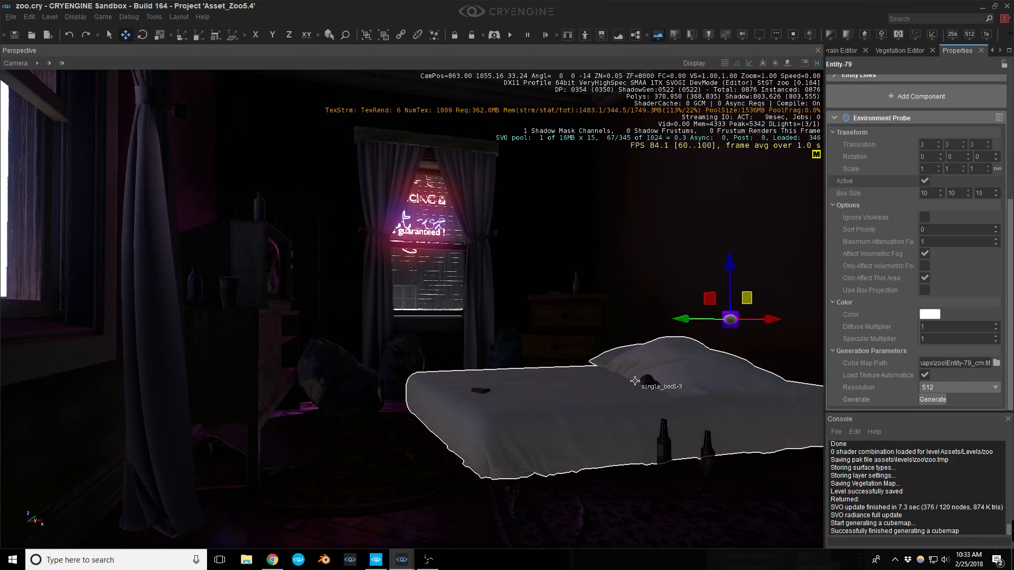
Set the time of day to 0:00 in the Environment Editor and move its window out of the way.
left_click(1012, 238)
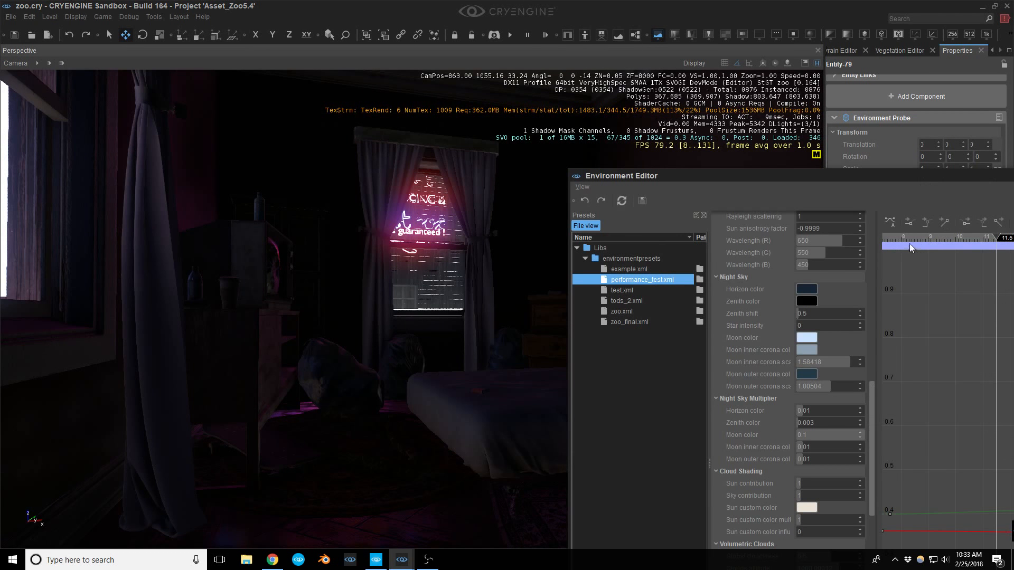
left_click(902, 239)
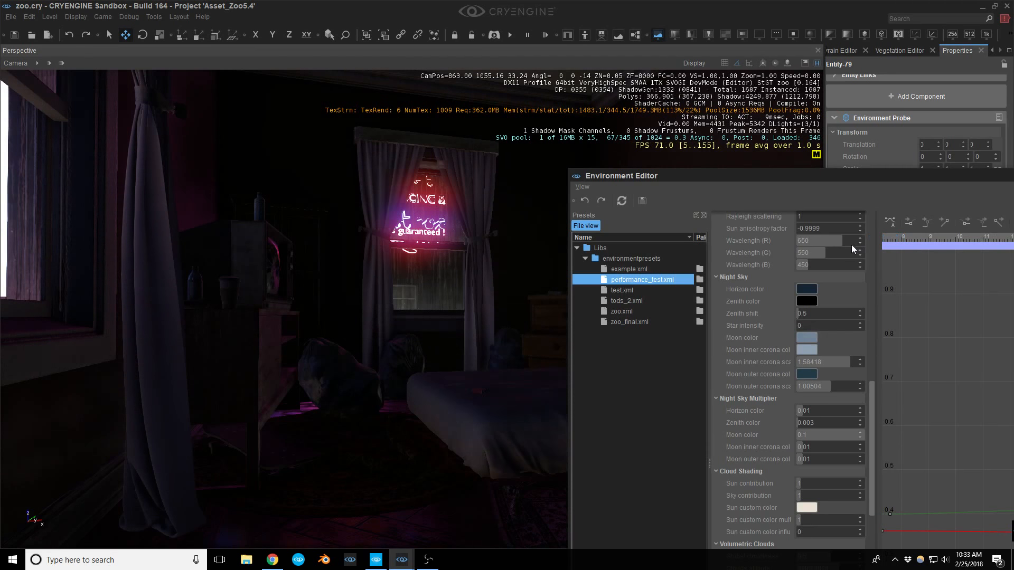
scroll(914, 239, "down", 8)
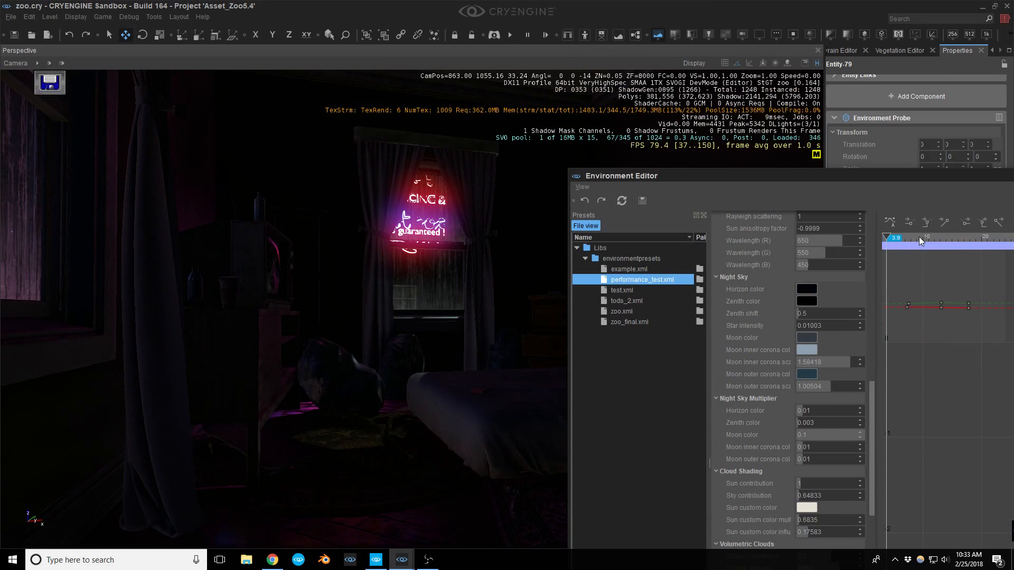
middle_click_drag(922, 271, 962, 318)
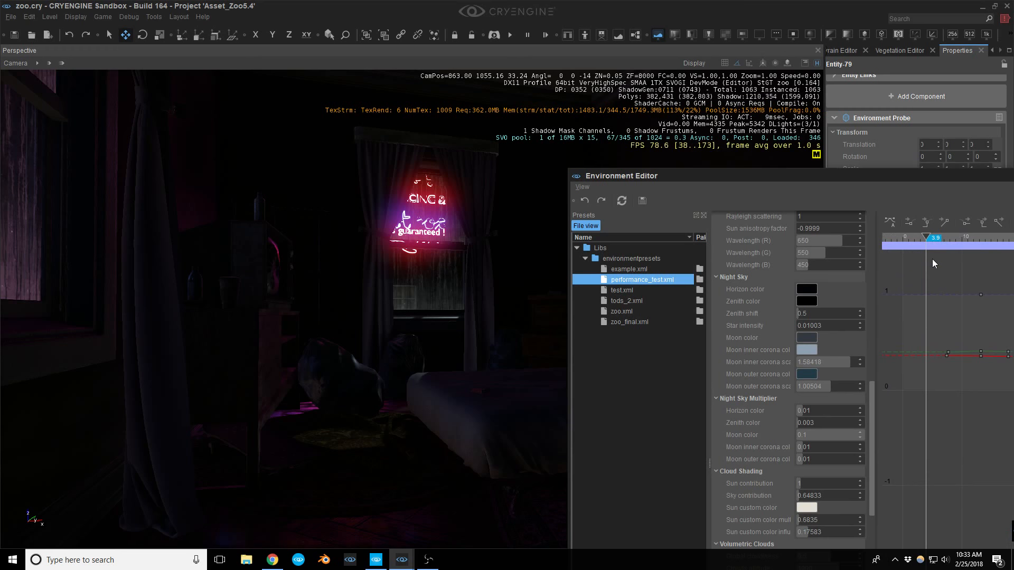
left_click_drag(927, 234, 904, 243)
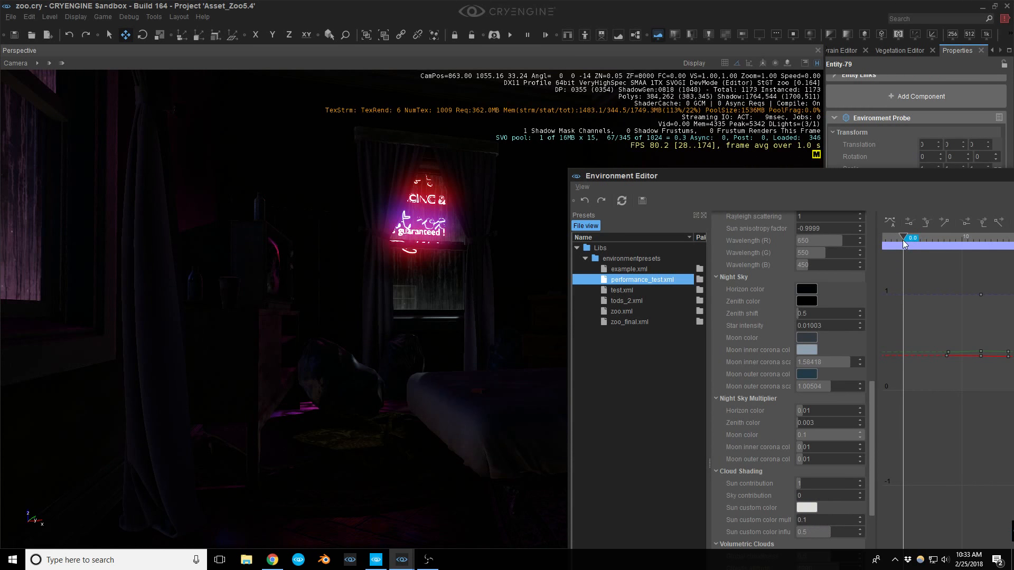
left_click_drag(845, 175, 1009, 128)
Move the environment probe along its X axis toward the middle of the bed.
right_click_drag(497, 345, 497, 349)
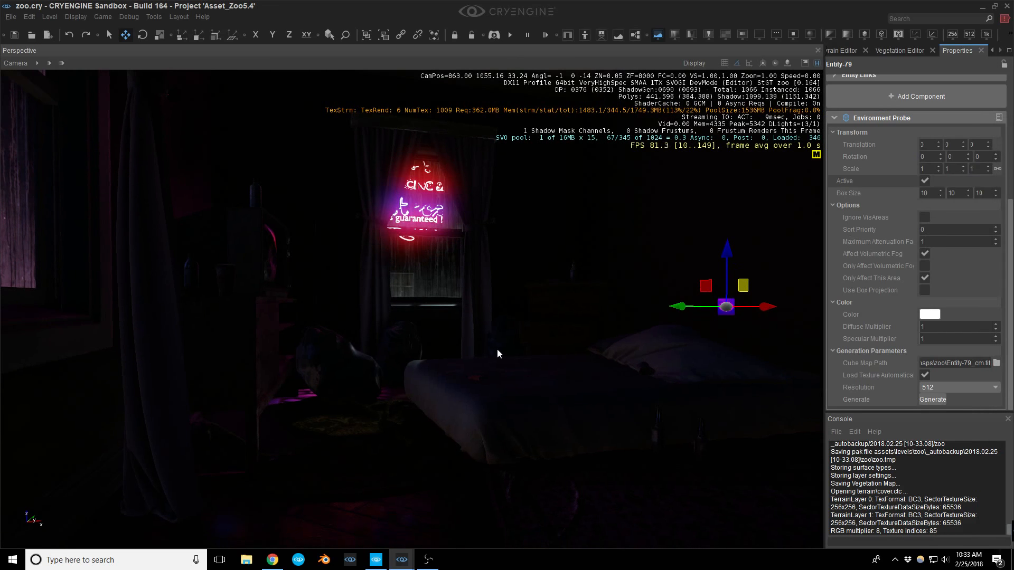
mouse_move(497, 349)
middle_mouse_down()
mouse_move(483, 393)
mouse_move(496, 365)
mouse_move(511, 364)
middle_mouse_up()
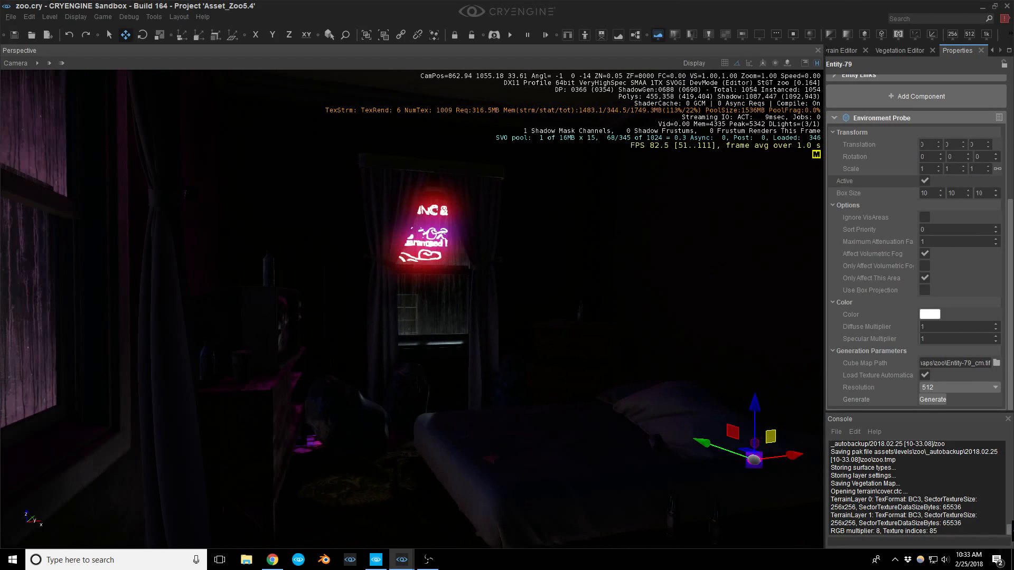
right_click_drag(510, 364, 523, 389)
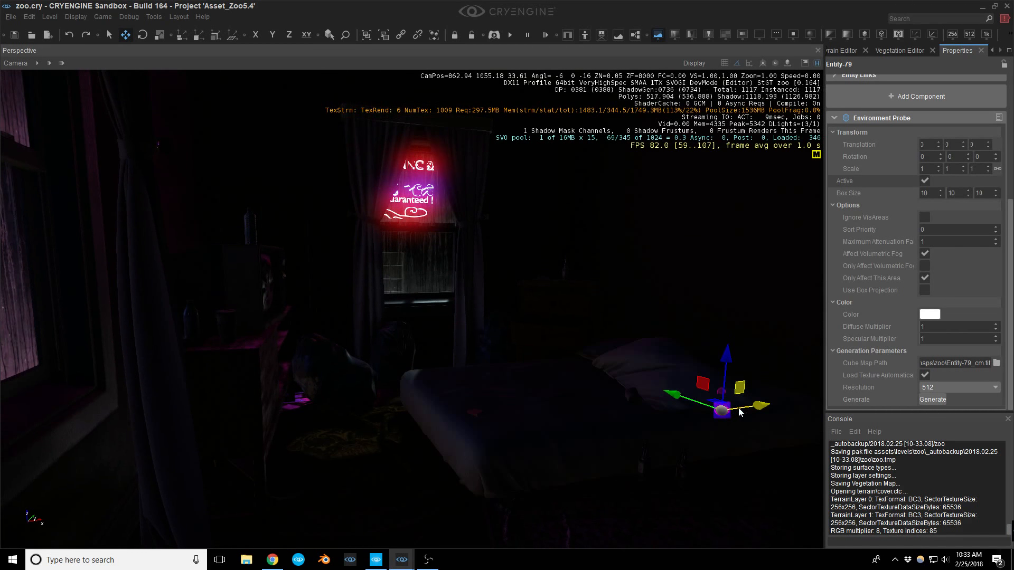
left_click_drag(752, 408, 708, 416)
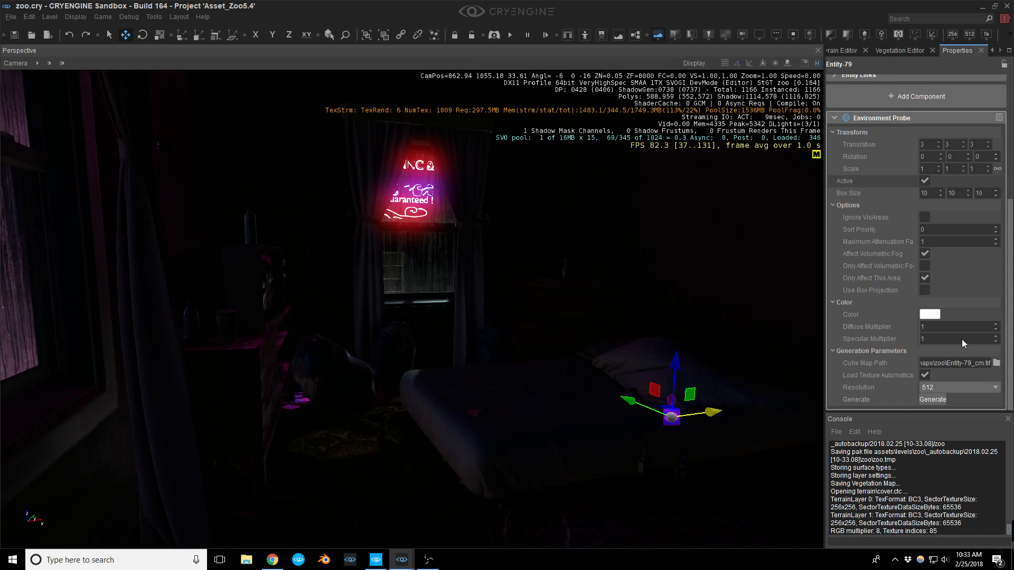
Open the probe's Specular Multiplier for editing and examine the reflections on the trash bags near the window.
left_click(942, 339)
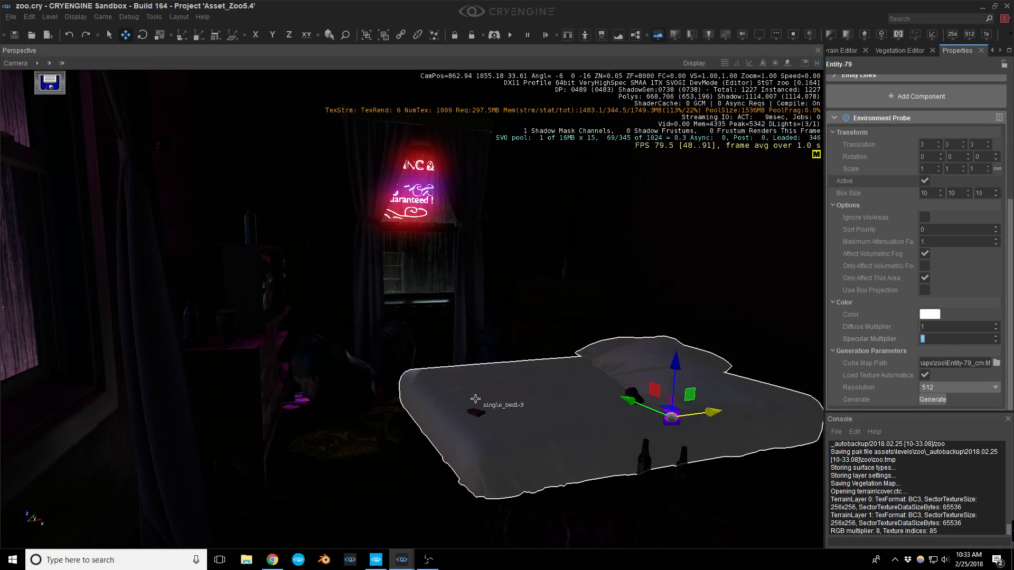
right_click_drag(475, 401, 432, 419)
key("w")
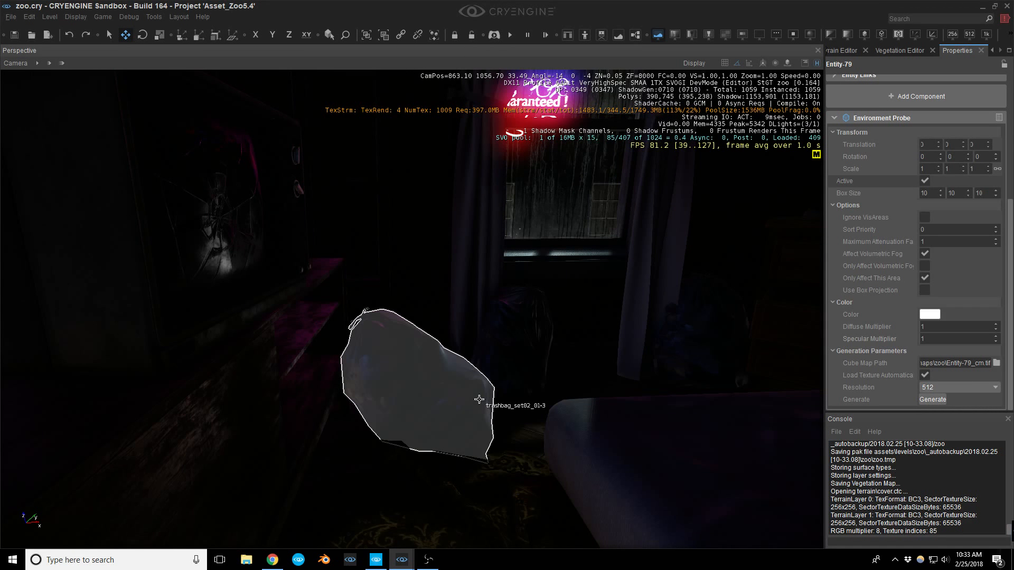
right_click_drag(458, 368, 463, 353)
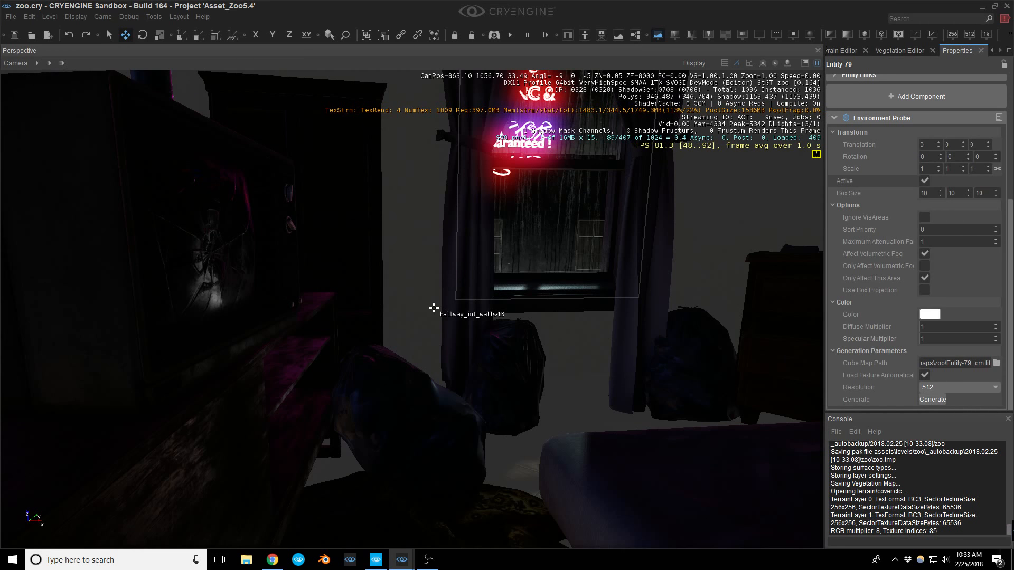
Examine how light falls on the curtains, trash bags, walls and dresser around the neon-lit window.
right_click_drag(437, 346, 475, 304)
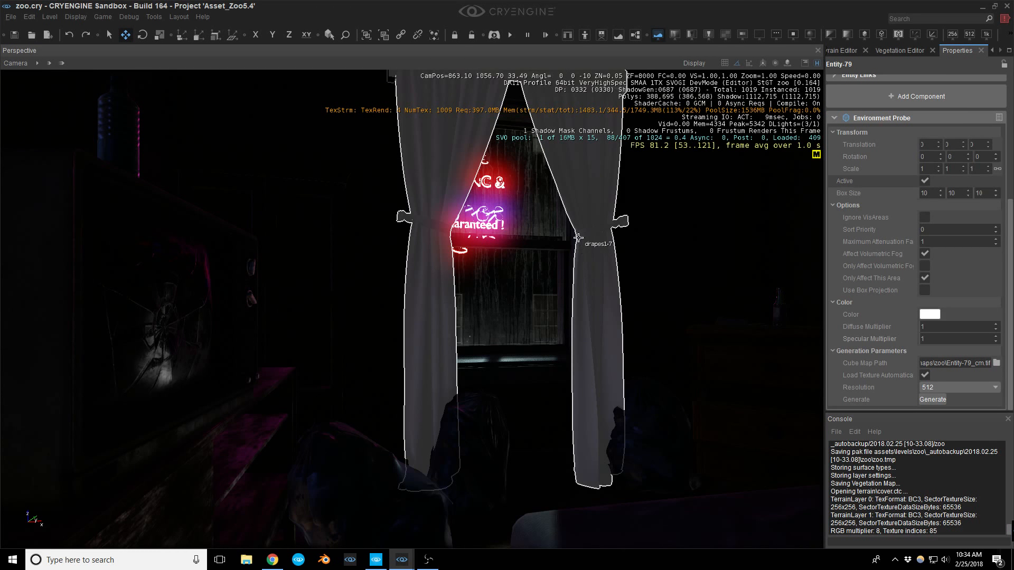
right_click_drag(581, 262, 588, 277)
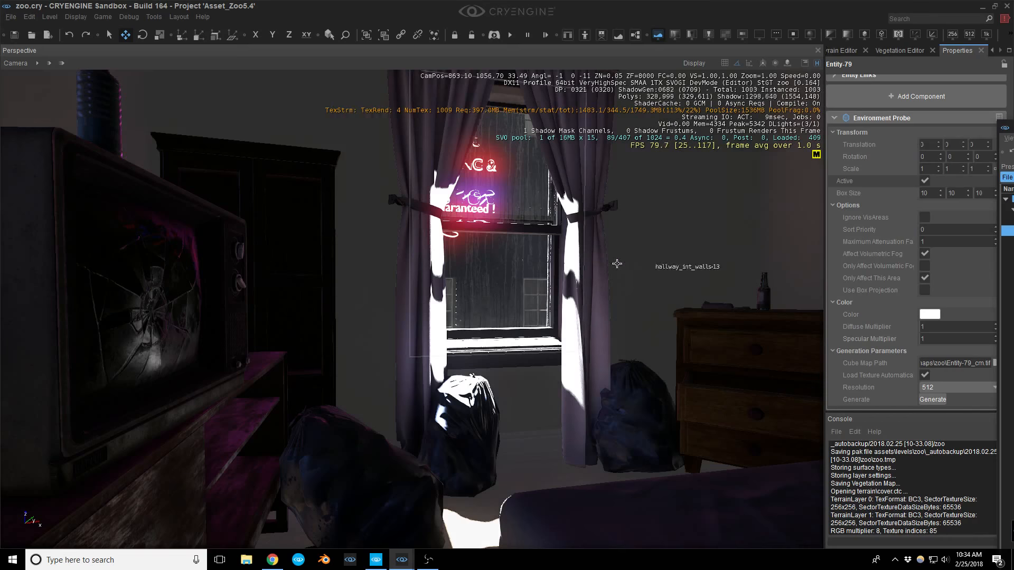
right_click_drag(613, 263, 686, 264)
right_click_drag(629, 289, 609, 281)
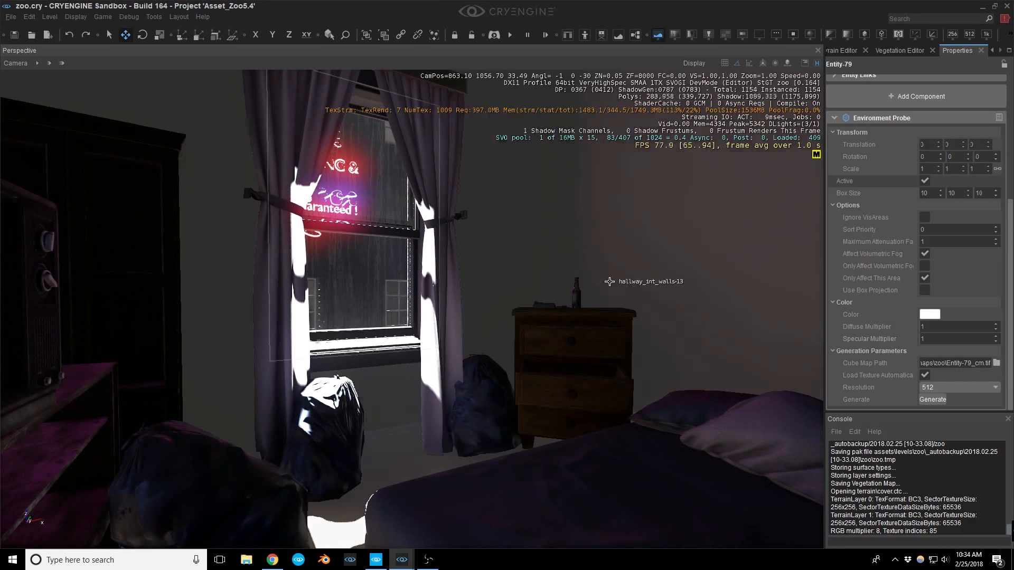
middle_click_drag(589, 294, 587, 272)
right_click_drag(587, 272, 562, 287)
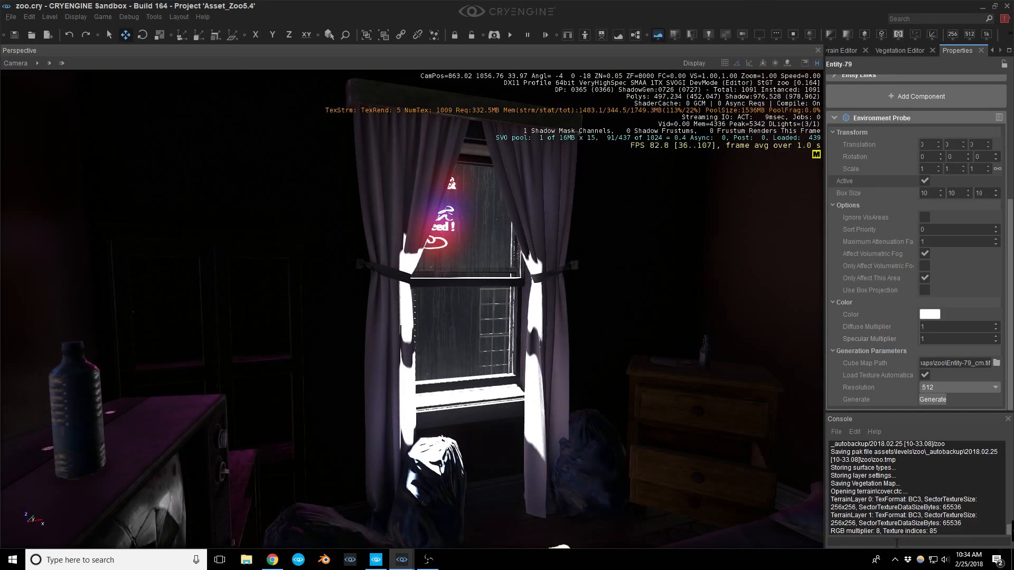
Set e_svoDebug to 6 in the console to overlay the voxel grid on the bedroom.
type("de")
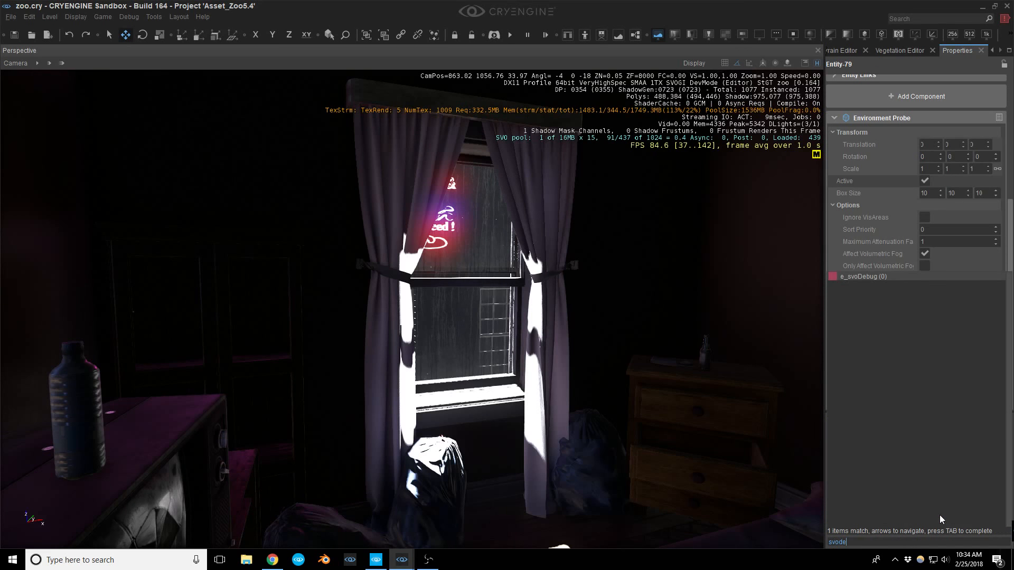
key("Tab")
type("6")
key("Return")
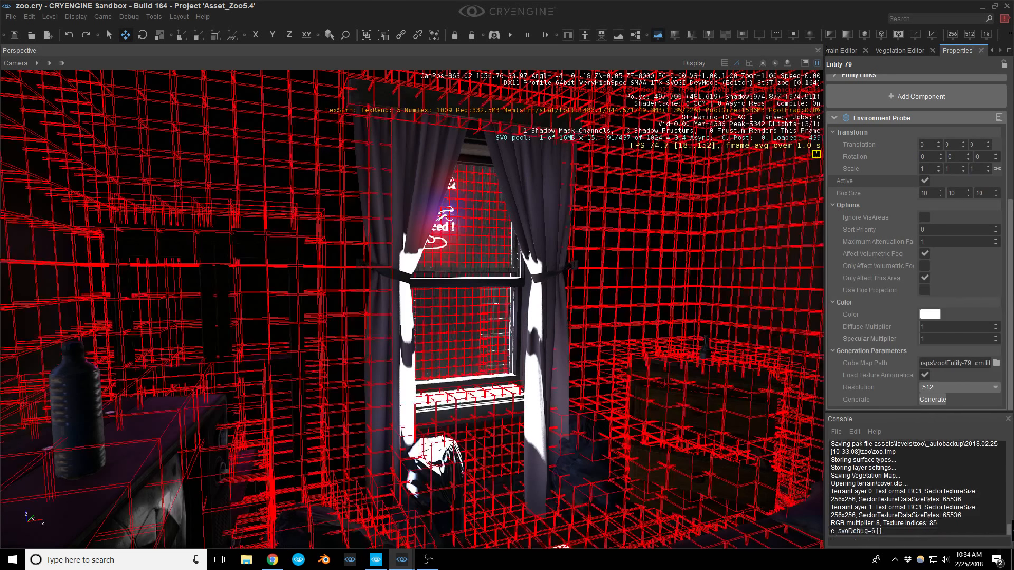
Set e_svoDebug to 0 in the console to hide the voxel grid.
key("Up")
key("BackSpace")
key("BackSpace")
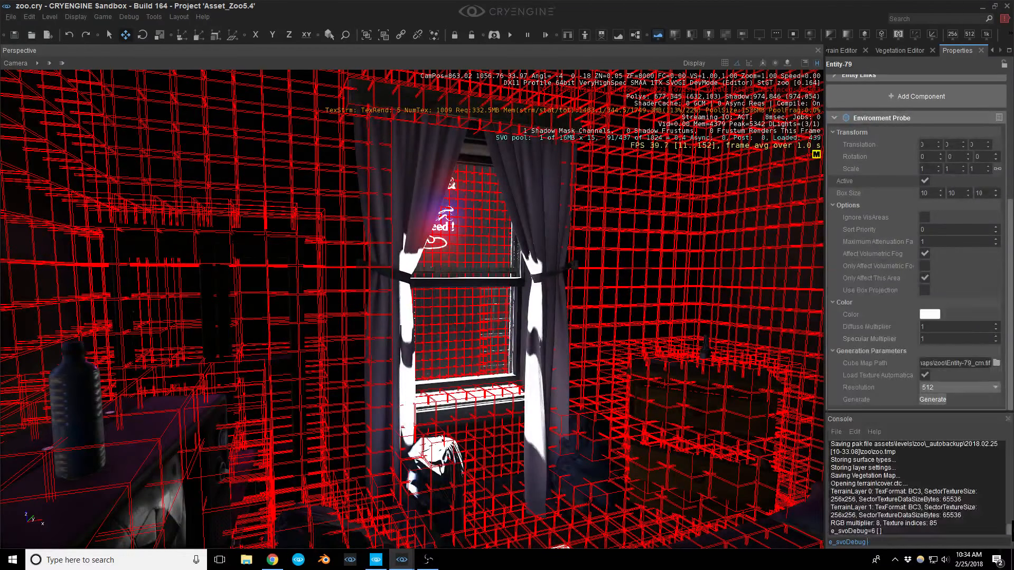
type("0")
key("Return")
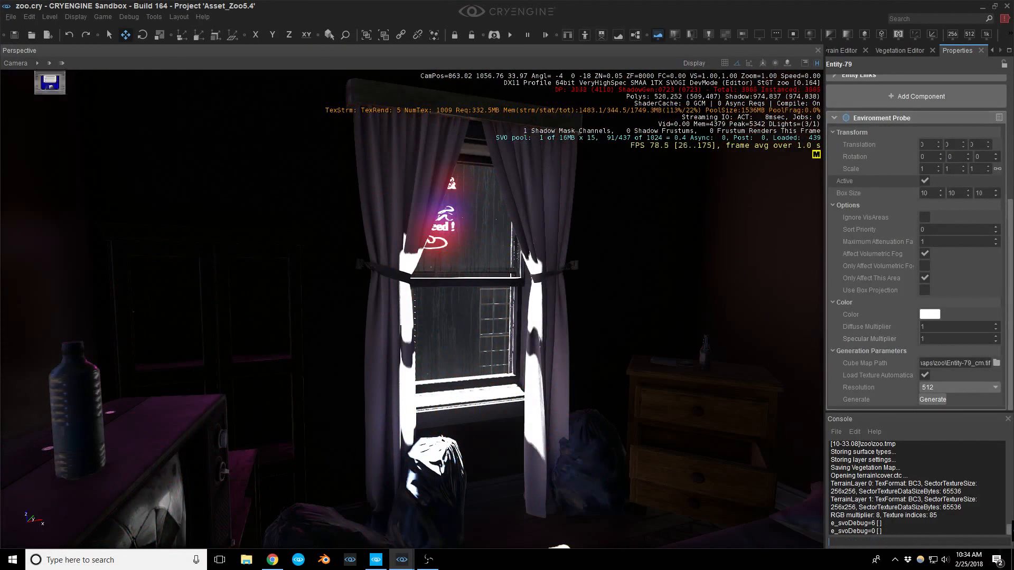
Create a 1 × 1 × 1 Designer Box on the ground outside the bedroom building.
scroll(854, 50, "up", 4)
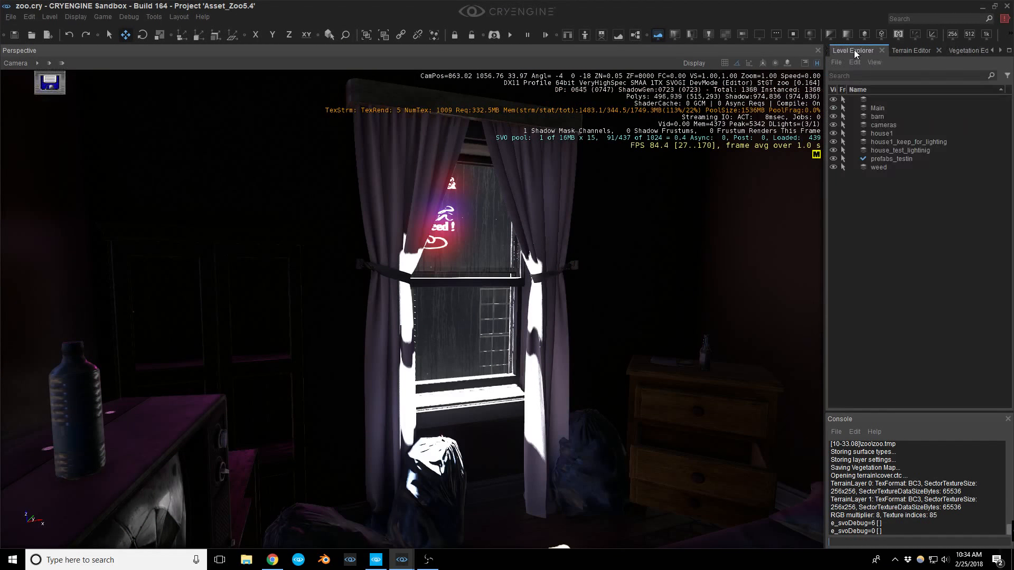
scroll(854, 50, "up", 1)
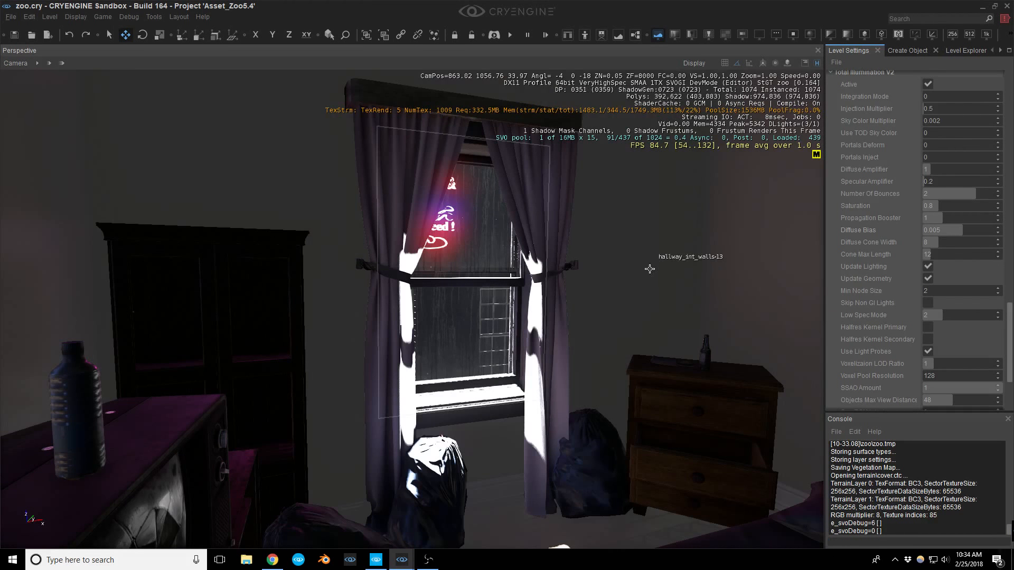
right_click_drag(649, 270, 710, 304)
key("a")
key("s")
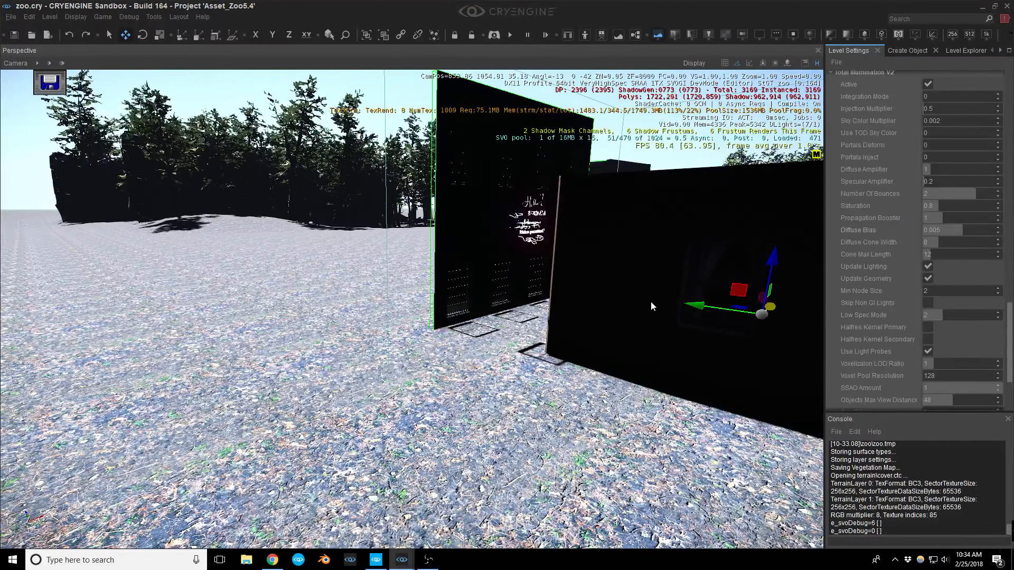
right_click_drag(568, 331, 564, 333)
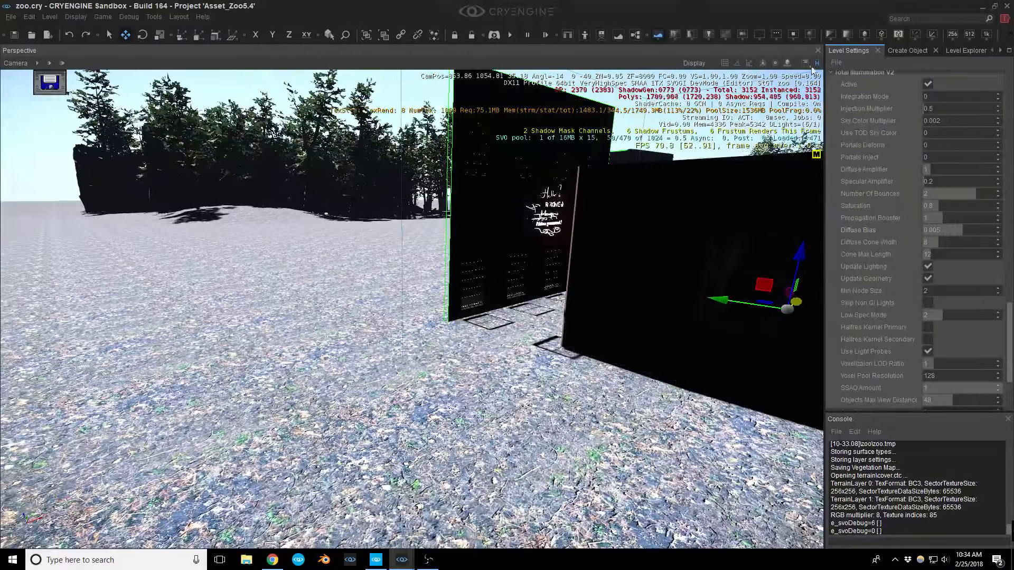
left_click(907, 50)
left_click(912, 65)
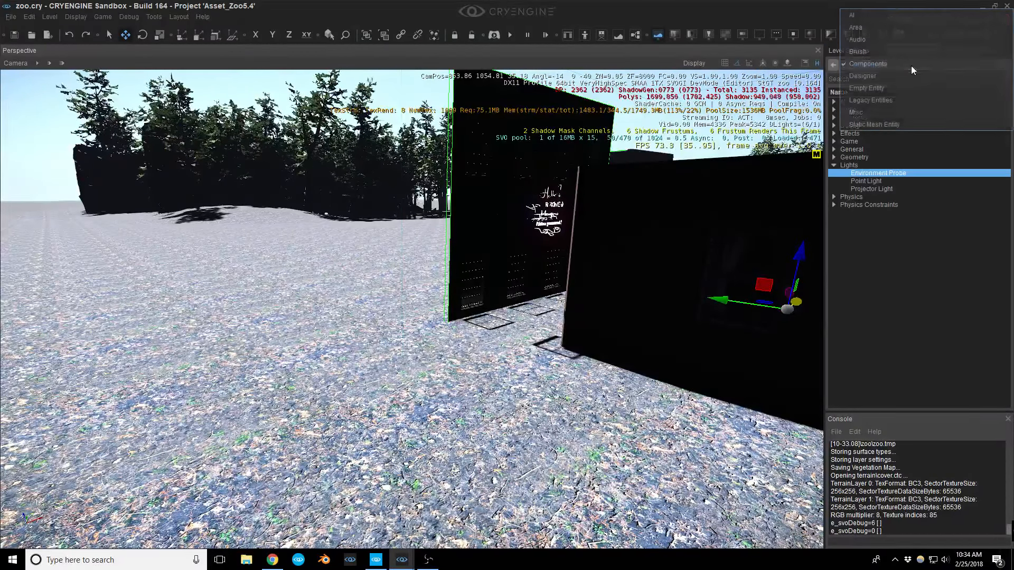
left_click(919, 76)
left_click(867, 82)
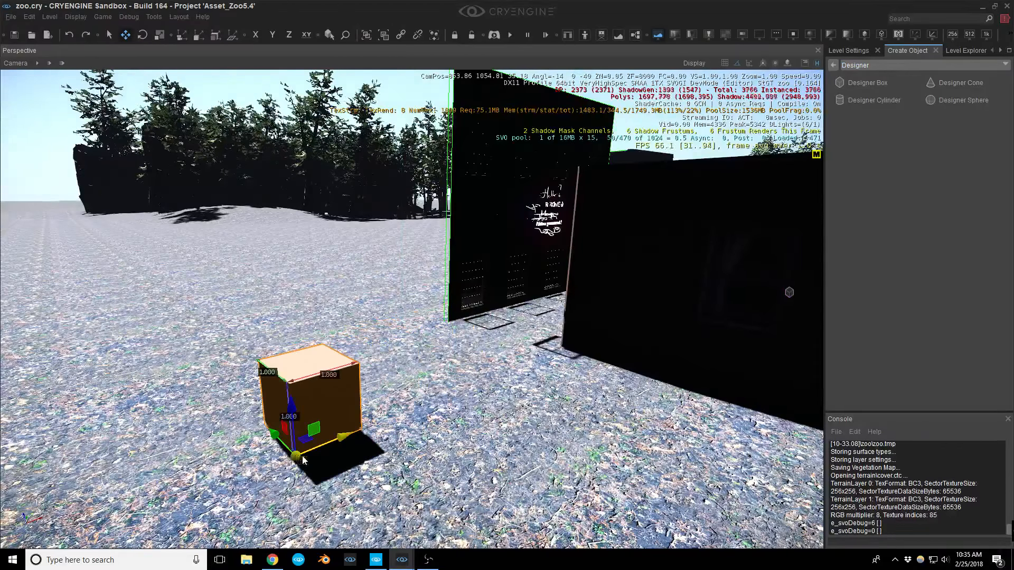
left_click(302, 456)
right_click_drag(302, 457, 449, 421)
key("a")
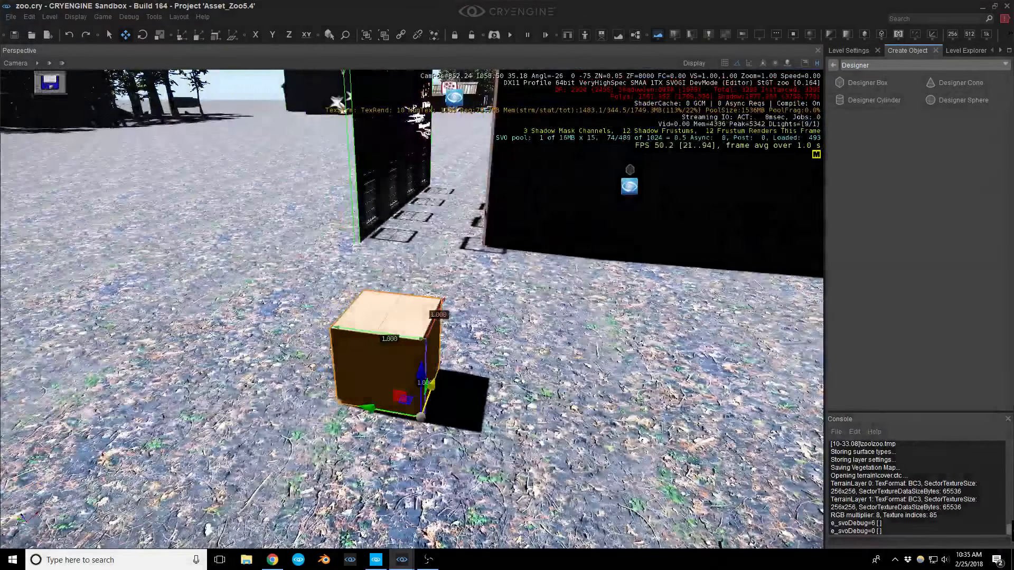
Edit the box in the Designer Tool, moving its faces to make it about 2.86 long and 2.47 high.
scroll(893, 46, "down", 2)
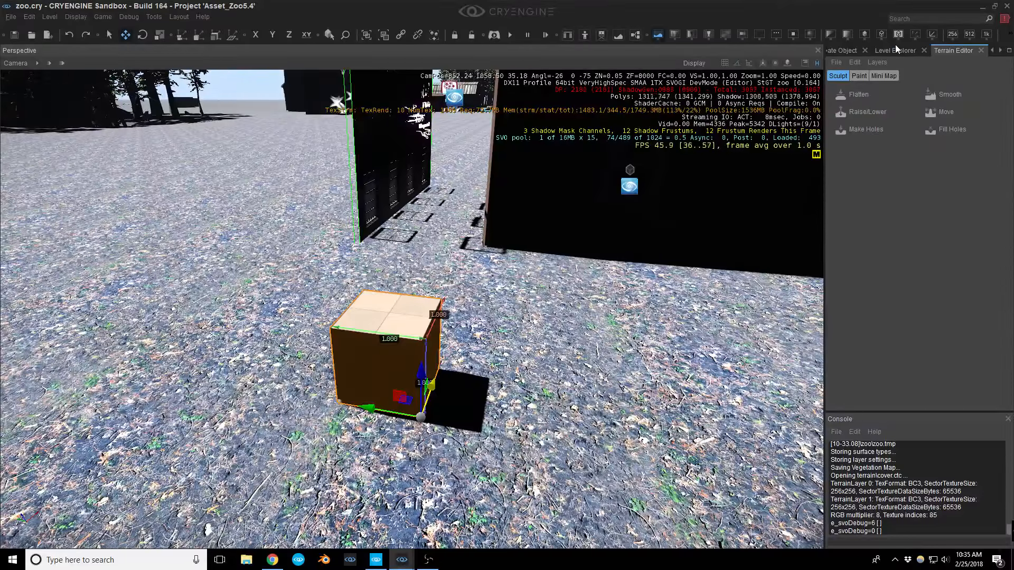
scroll(895, 45, "down", 2)
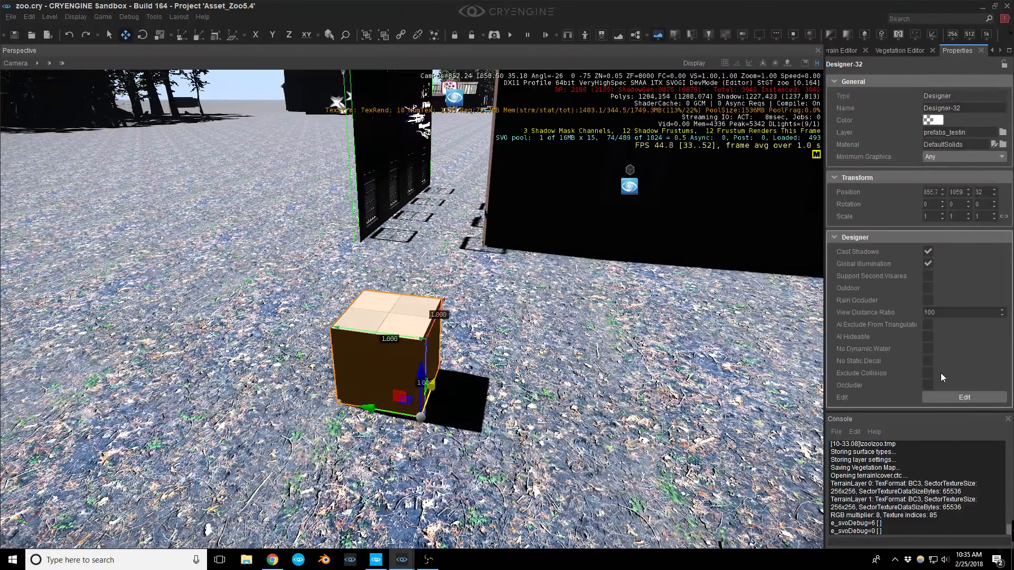
left_click(944, 397)
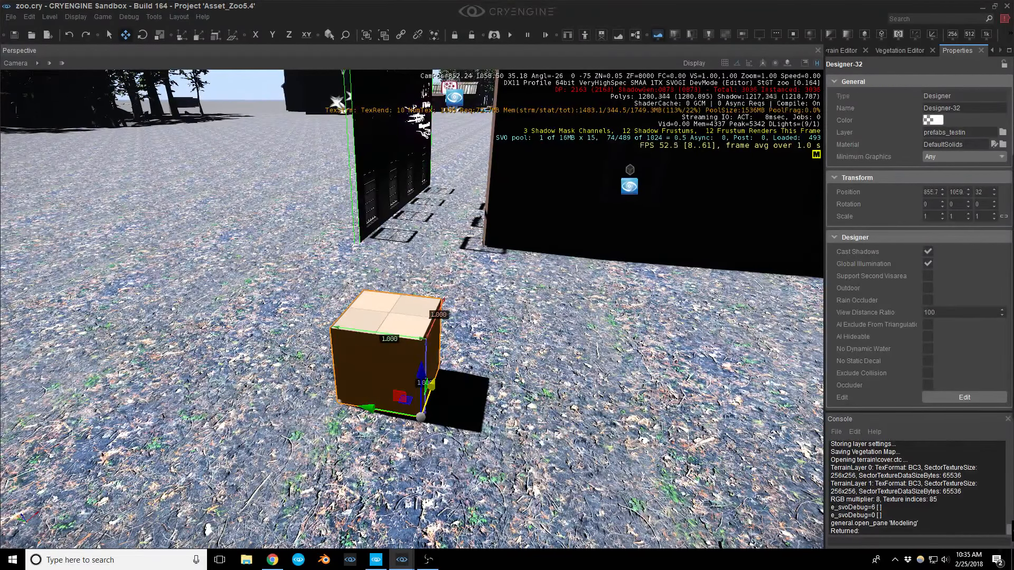
left_click_drag(1013, 147, 726, 132)
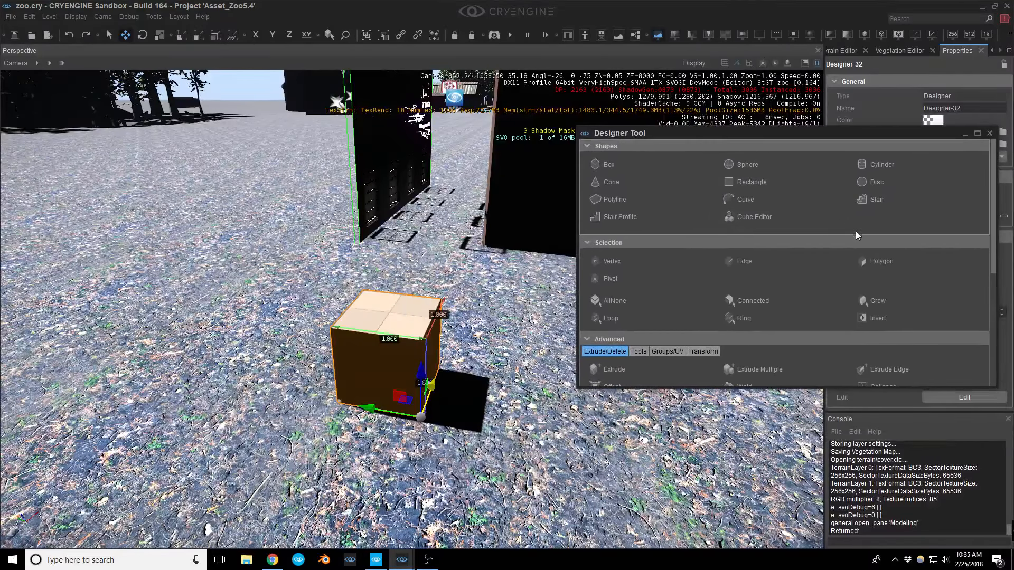
left_click(881, 262)
left_click(389, 369)
left_click_drag(363, 411, 327, 394)
left_click(358, 360)
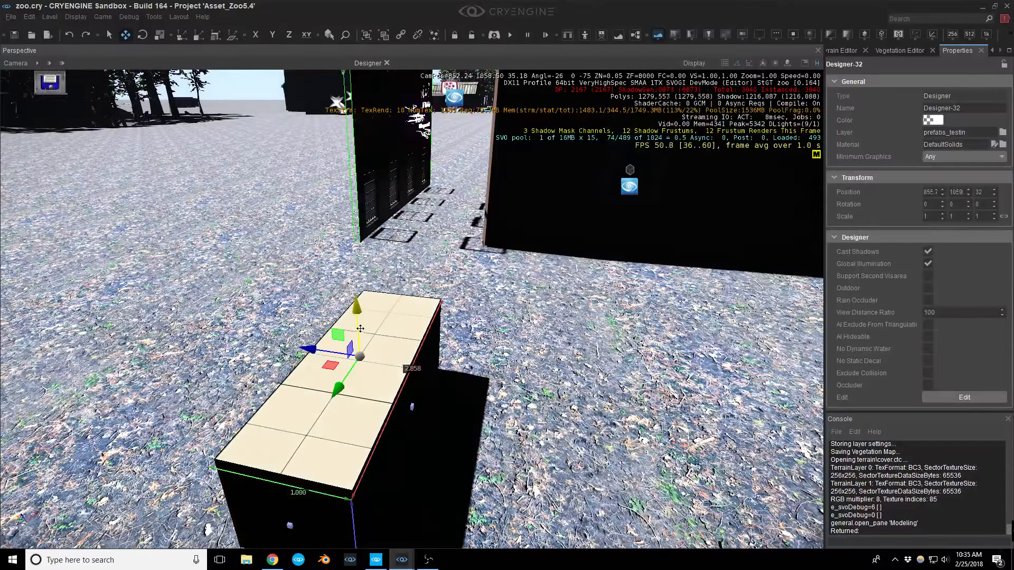
left_click_drag(360, 317, 351, 141)
Move the narrow end face of the box inward to shorten it to about 2.19.
key("d")
right_click_drag(351, 141, 290, 148)
key("a")
key("s")
key("w")
left_click(276, 342)
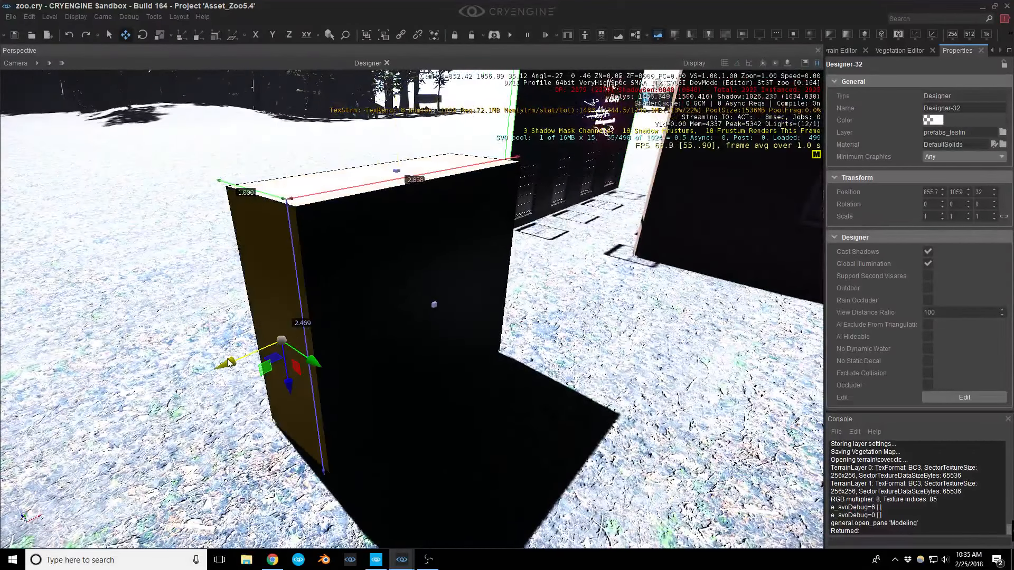
left_click_drag(313, 333, 315, 333)
left_click(284, 339)
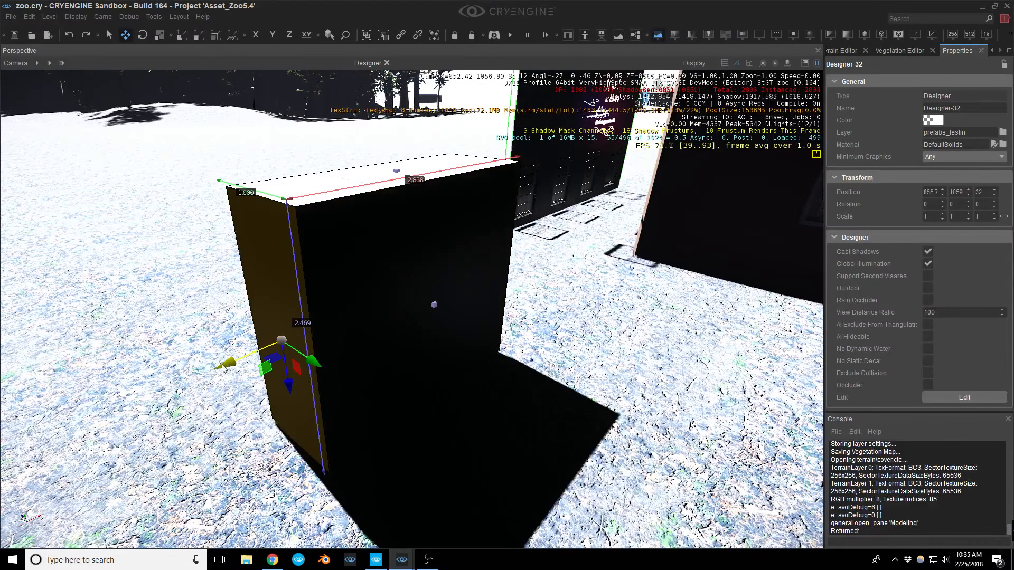
left_click_drag(222, 366, 289, 340)
Reshape the box by its faces into a slab about 1.64 long, 2.06 high and 0.44 thick.
right_click_drag(477, 292, 433, 276)
left_click(549, 216)
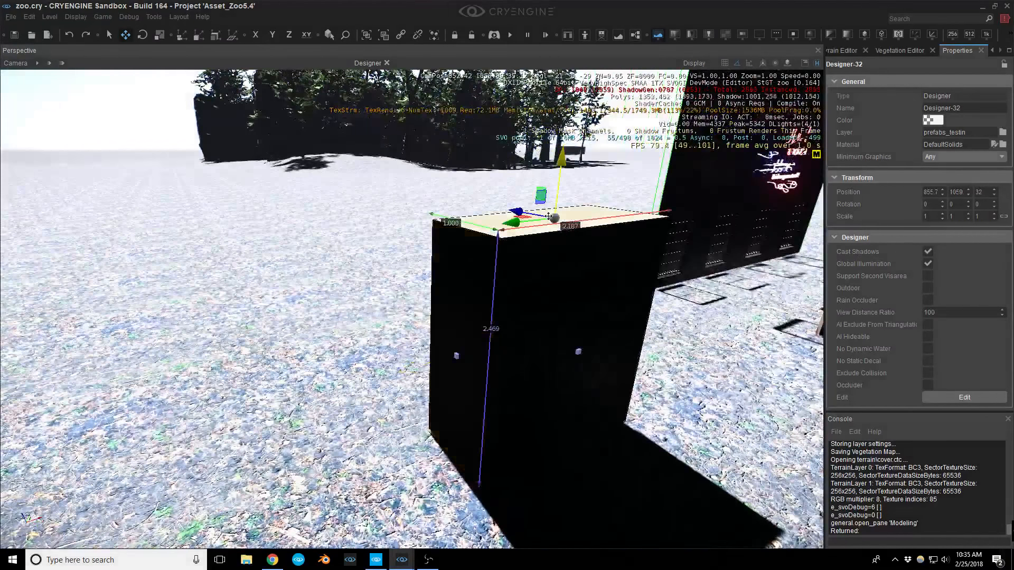
left_click_drag(549, 216, 557, 206)
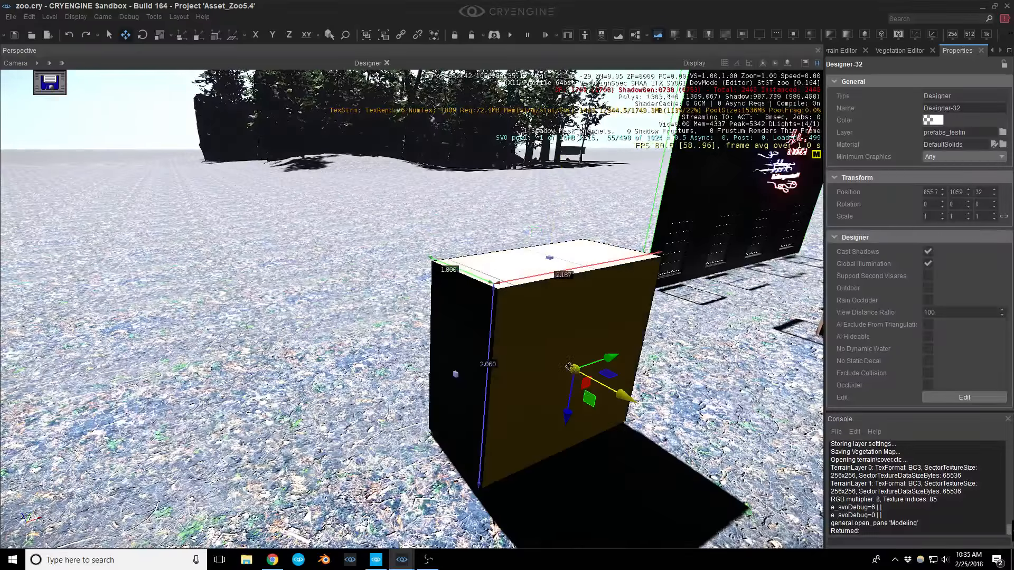
right_click_drag(572, 371, 660, 433)
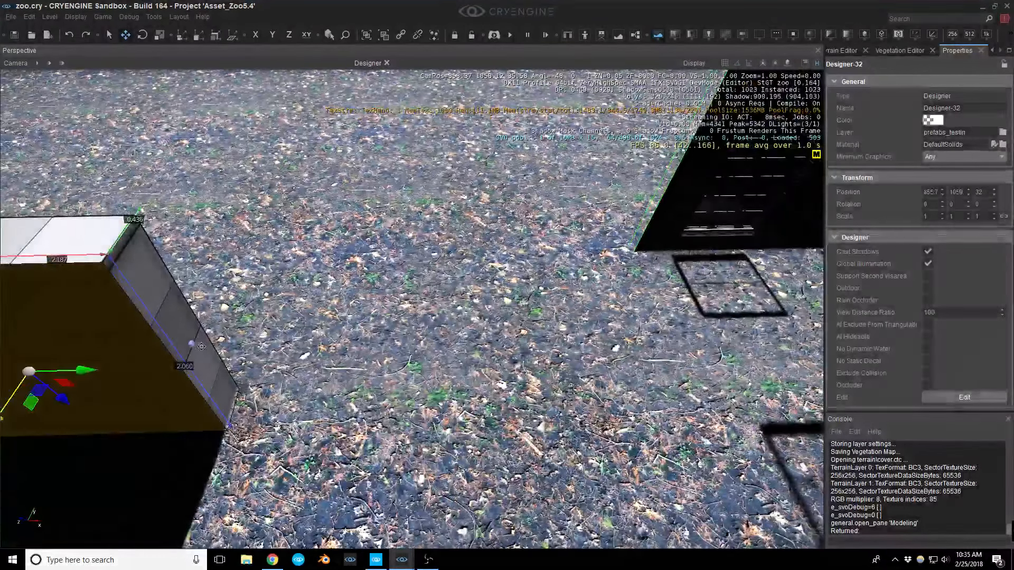
middle_click_drag(195, 344, 345, 344)
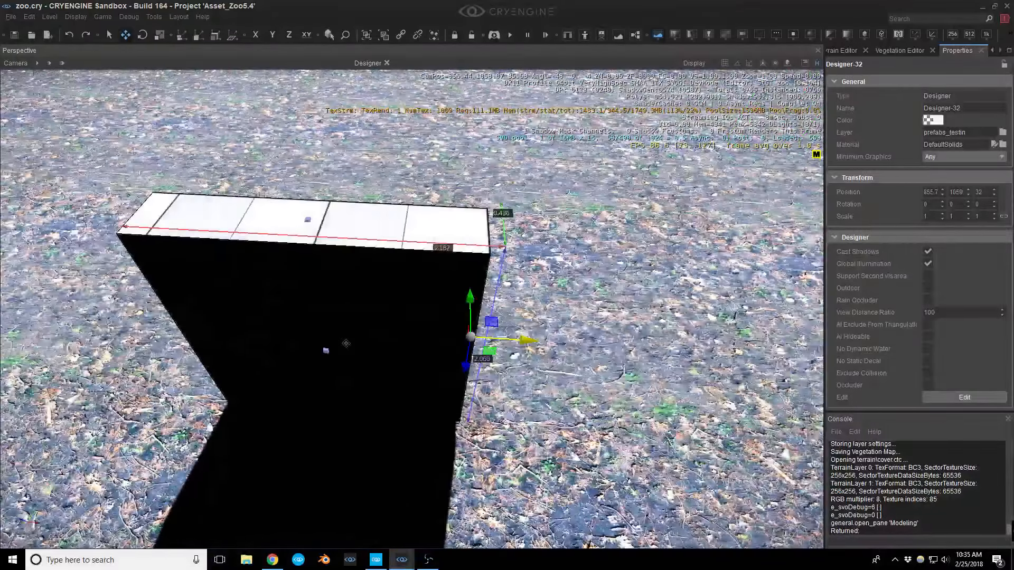
left_click_drag(520, 340, 467, 338)
Move the slab's broad face inward to thin it to about 0.32 and finish the polygon editing.
middle_click_drag(468, 338, 401, 338, "alt")
key("a")
right_click_drag(402, 339, 442, 342)
left_click(481, 386)
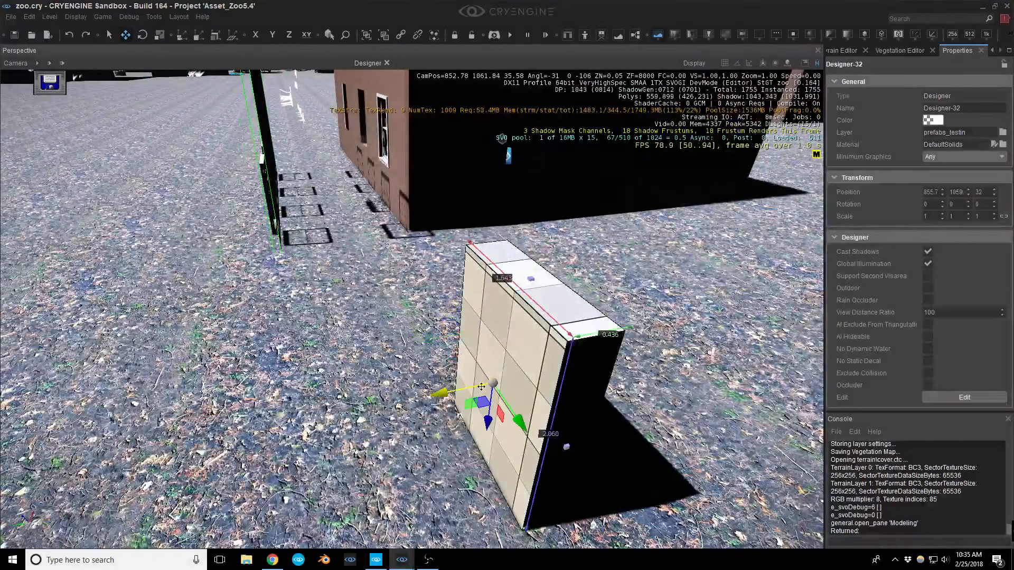
left_click_drag(447, 398, 461, 395)
key("Escape")
Move the slab across the ground into the gap between the bedroom building and the neon sign facade.
right_click_drag(461, 395, 430, 385)
key("w")
key("d")
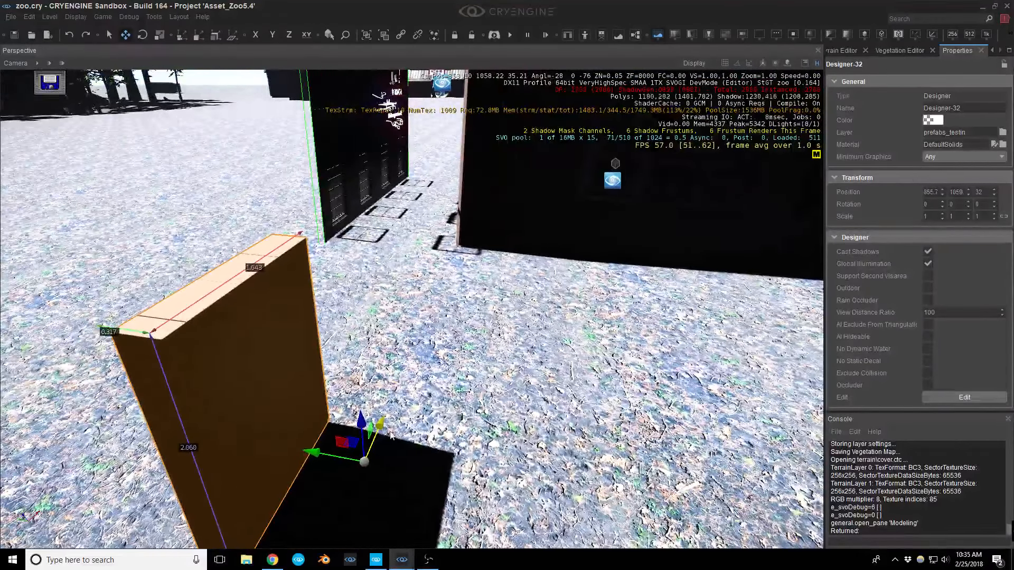
left_click_drag(376, 433, 472, 224)
Set the Diffuse Multiplier of the large outdoor environment probe above the buildings to 1.
right_click_drag(470, 231, 464, 211)
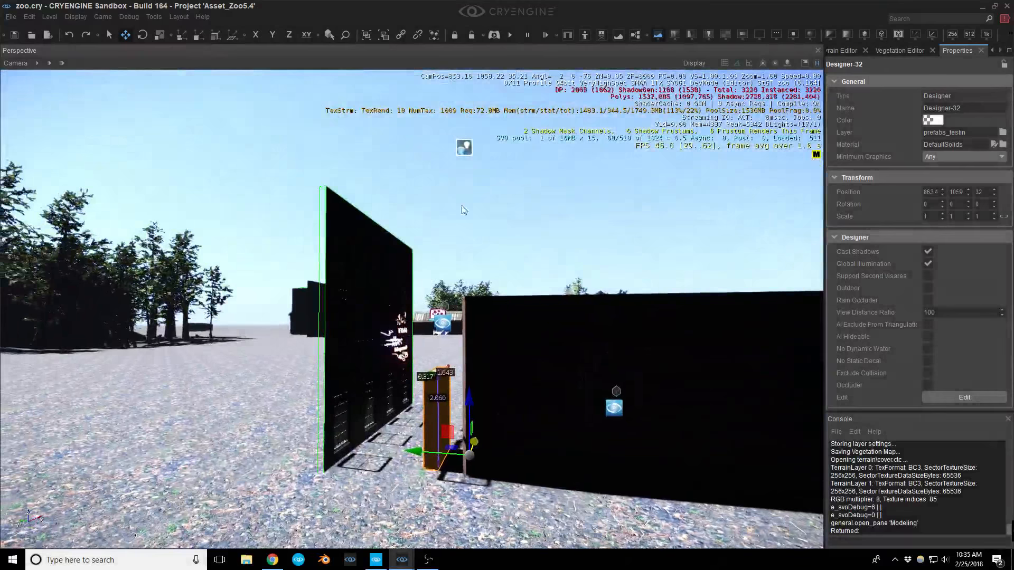
left_click(465, 142)
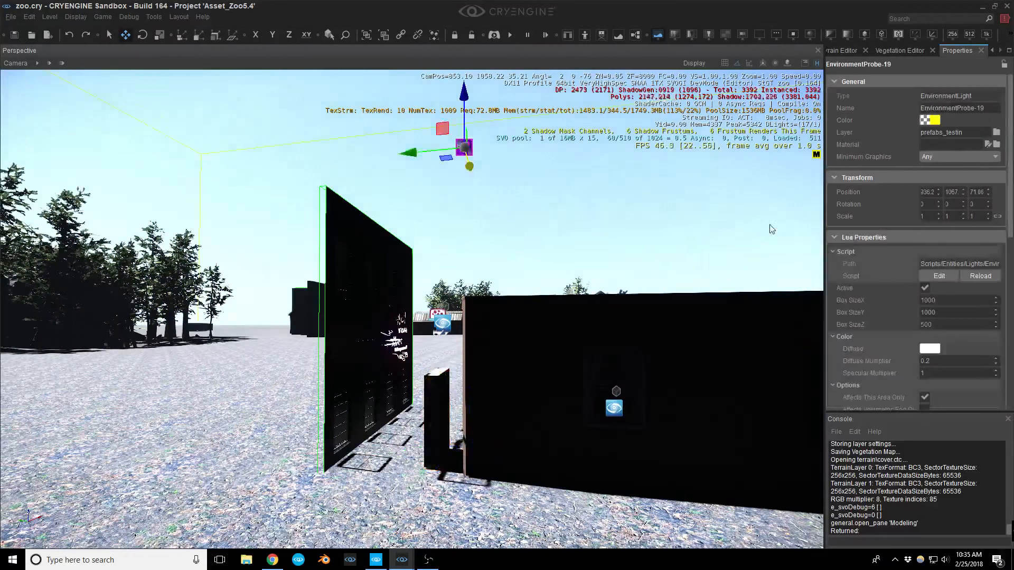
left_click(884, 54)
scroll(884, 55, "down", 3)
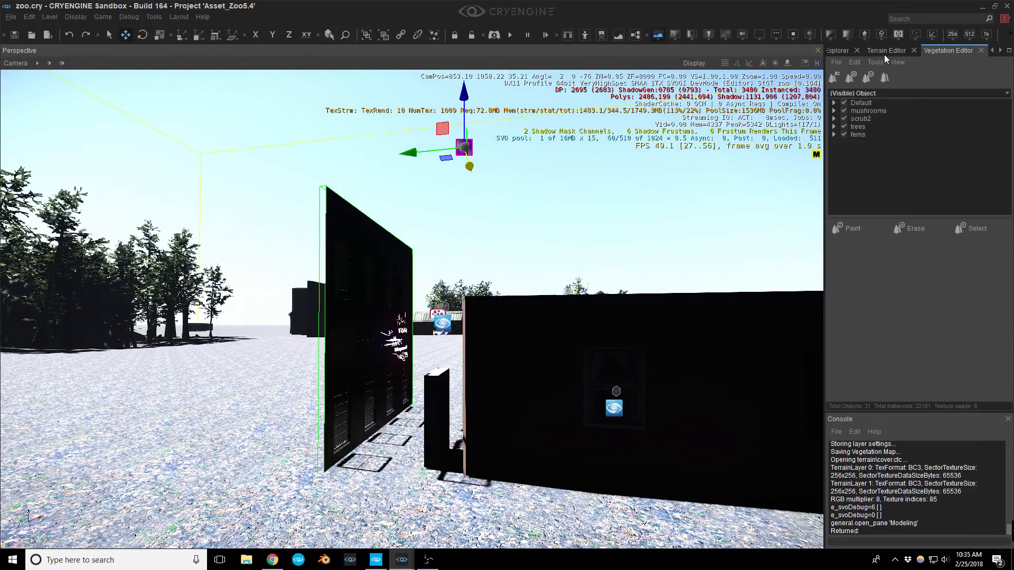
scroll(883, 55, "down", 1)
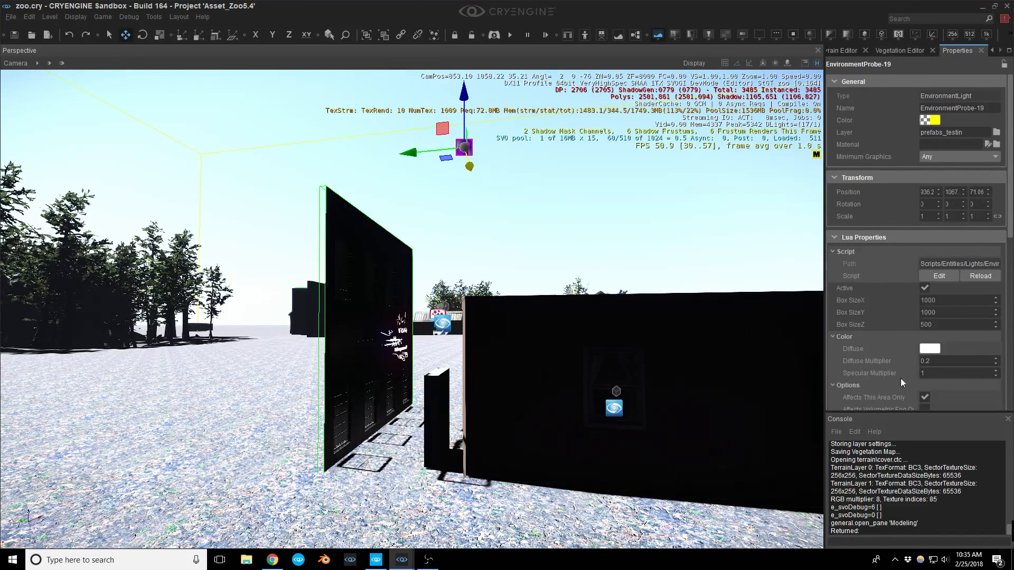
left_click(940, 361)
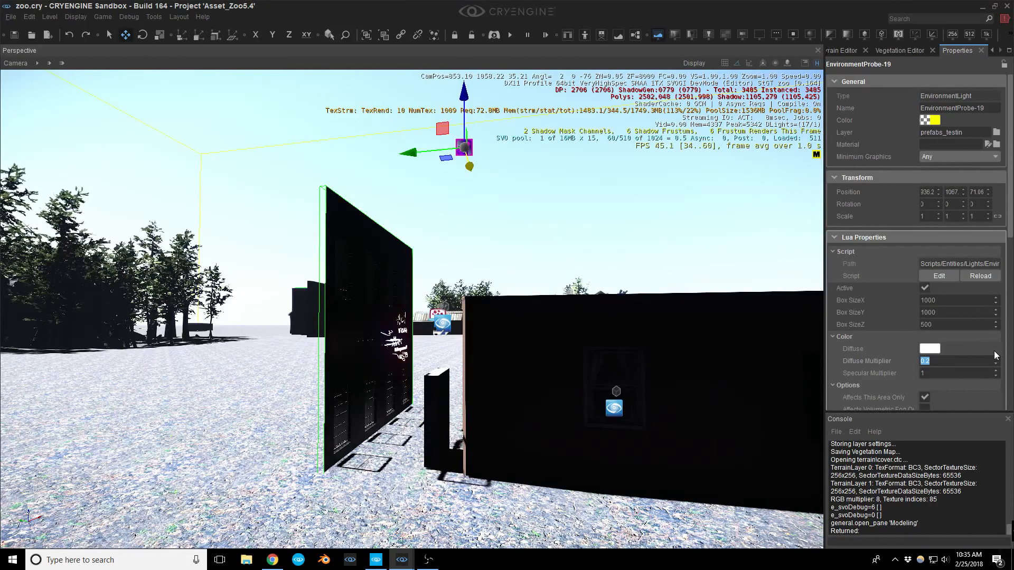
type("1")
key("Return")
Position the slab just outside the bedroom window so that it covers the opening between the curtains.
right_click_drag(472, 388, 490, 359)
key("w")
left_click(445, 390)
key("w")
middle_click_drag(490, 359, 516, 362)
right_click_drag(363, 453, 236, 497)
left_click_drag(236, 498, 470, 532)
left_click_drag(459, 493, 473, 346)
mouse_move(492, 355)
right_mouse_down()
mouse_move(560, 340)
mouse_move(481, 361)
mouse_move(451, 358)
mouse_move(483, 358)
right_mouse_up()
key("s")
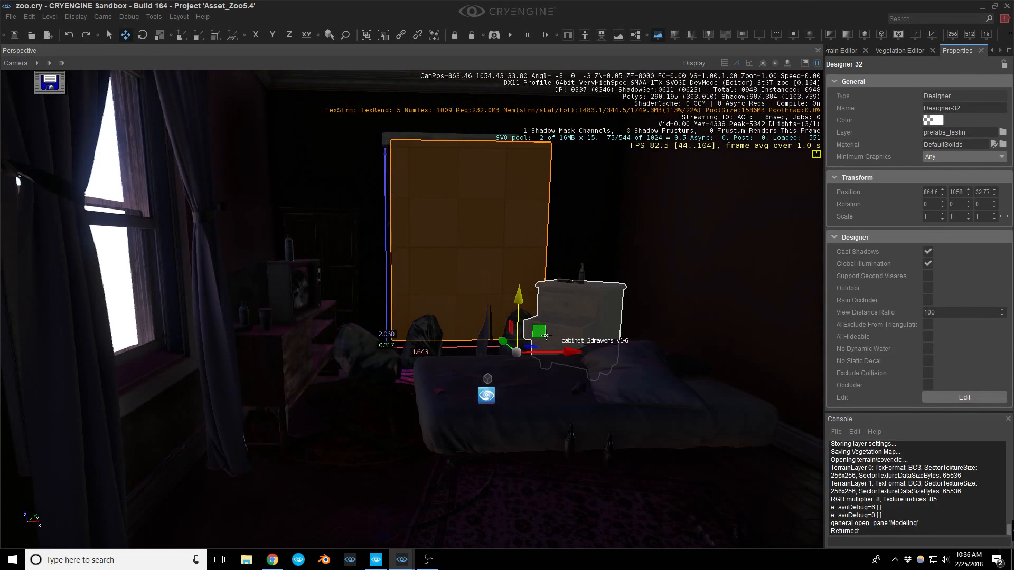
left_click_drag(546, 335, 499, 345)
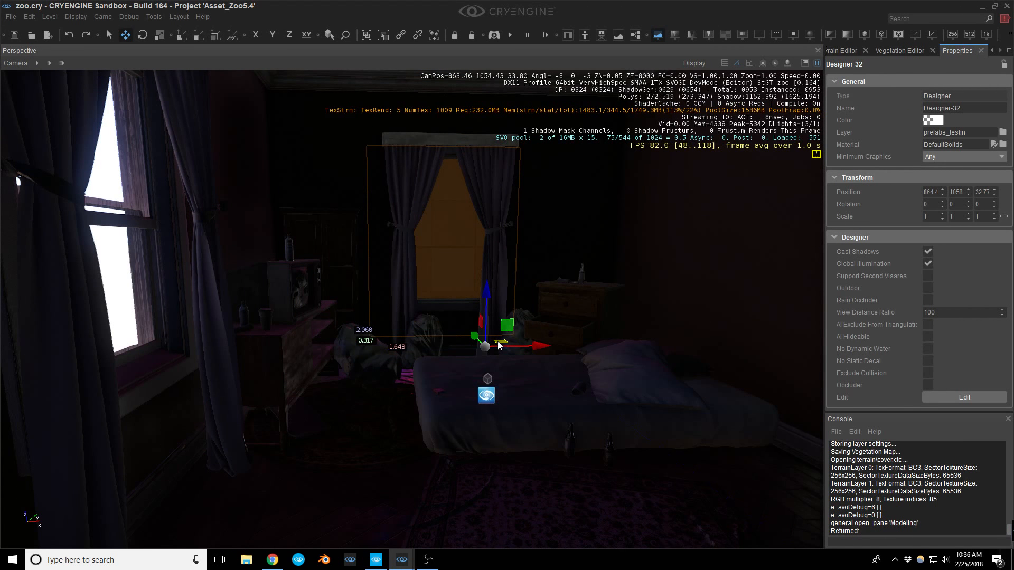
Set the Total Illumination Sky Color Multiplier to 0.1 in the level settings.
key("w")
right_click_drag(499, 346, 524, 291)
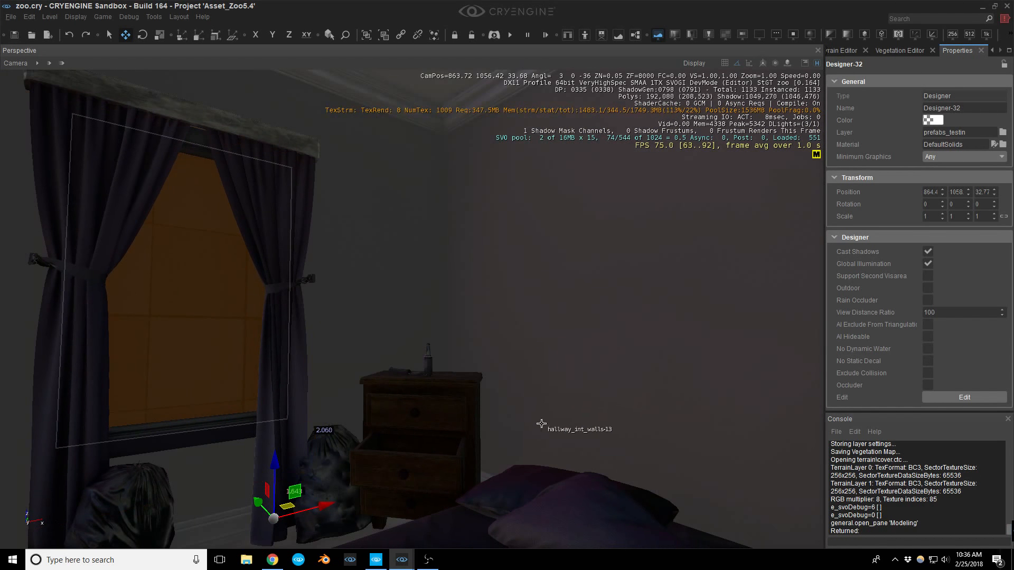
scroll(909, 49, "up", 4)
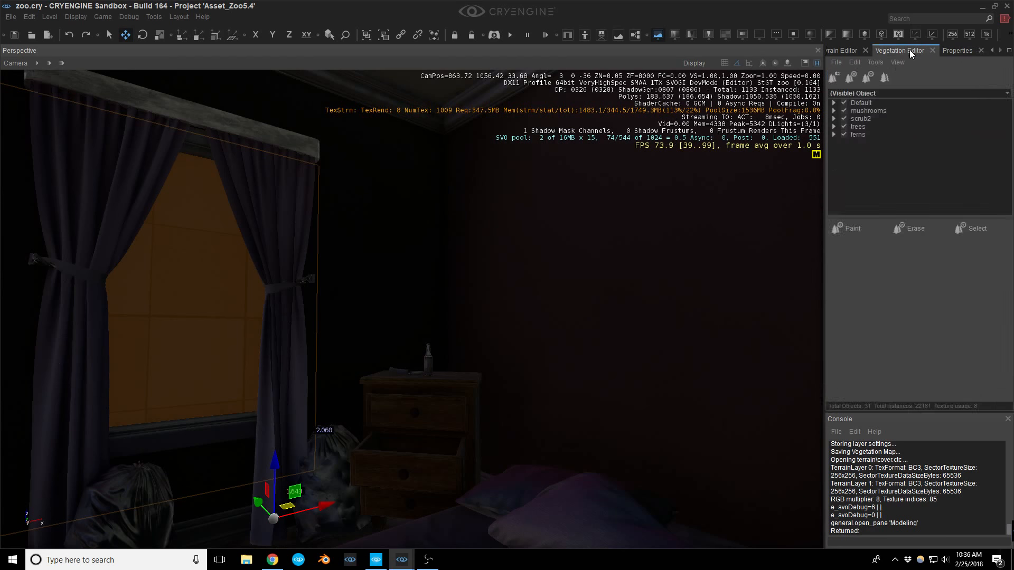
scroll(910, 50, "up", 1)
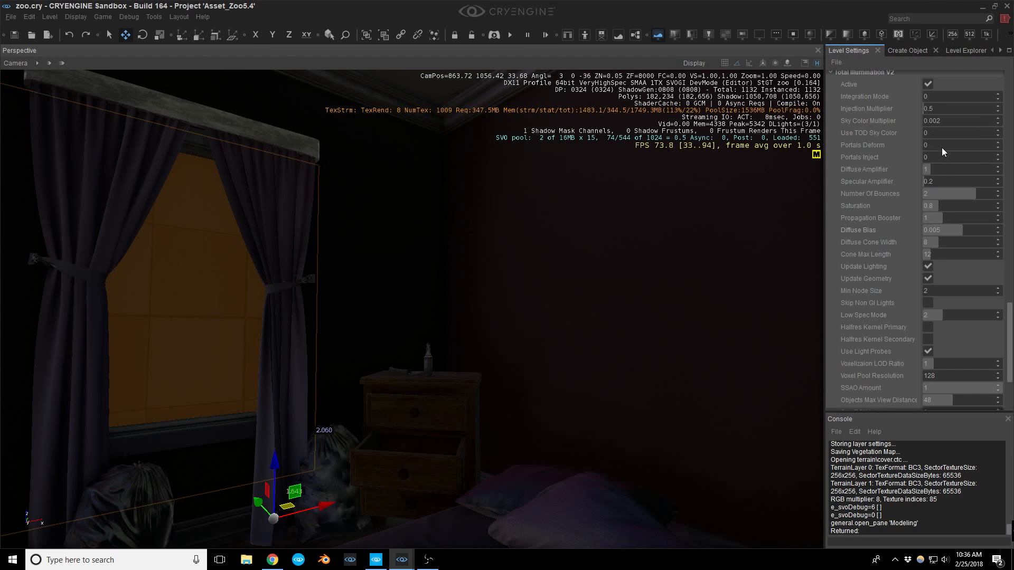
left_click(949, 120)
type(".1")
Slide the blocking slab sideways to uncover the curtained window and view the room from farther back.
right_click_drag(532, 301, 488, 318)
left_click_drag(390, 477, 3, 505)
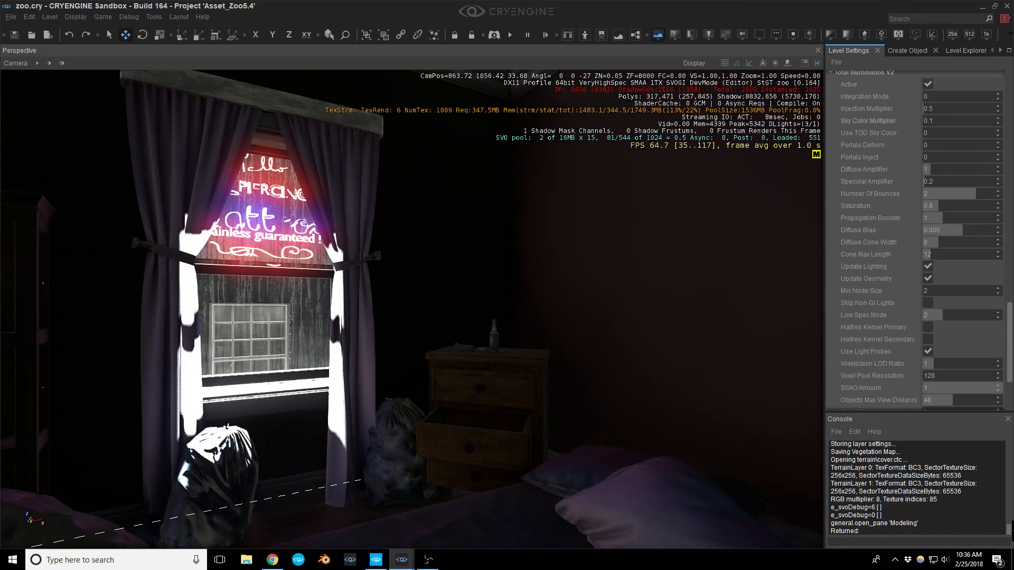
key("s")
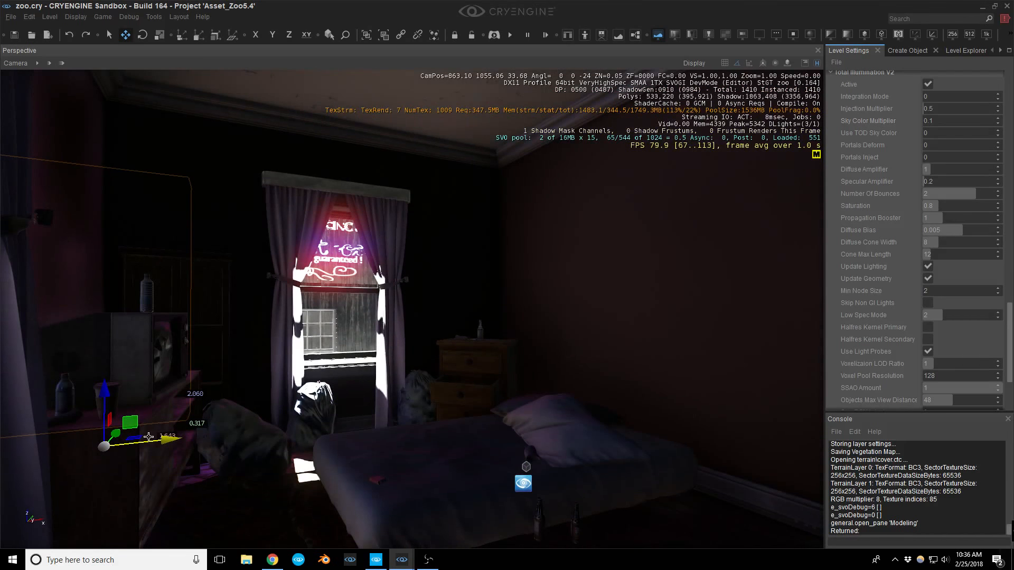
Slide the blocking slab back over the curtained window and compare the light on the ceiling and walls.
left_click_drag(165, 444, 453, 412)
right_click_drag(452, 413, 444, 220)
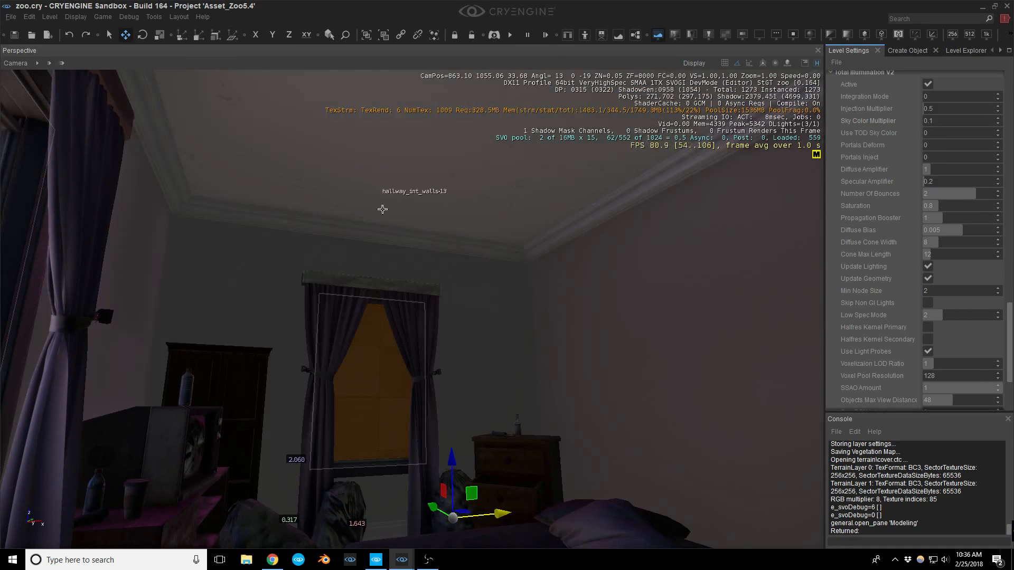
right_click_drag(386, 203, 385, 201)
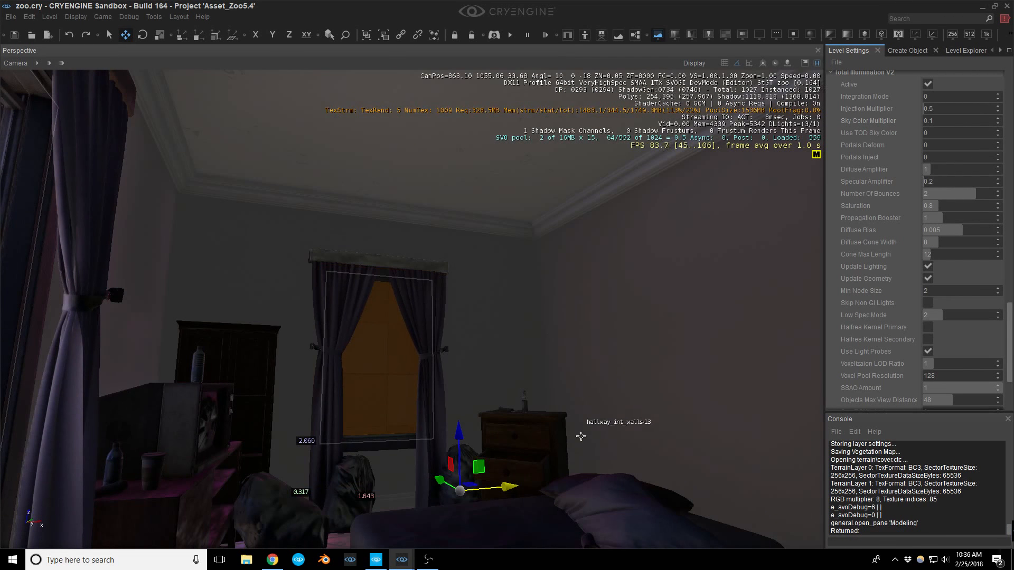
right_click_drag(581, 436, 600, 520)
Slide the blocking slab away from the curtained window until it sits outside the side window beside the TV stand.
left_click_drag(532, 445, 150, 445)
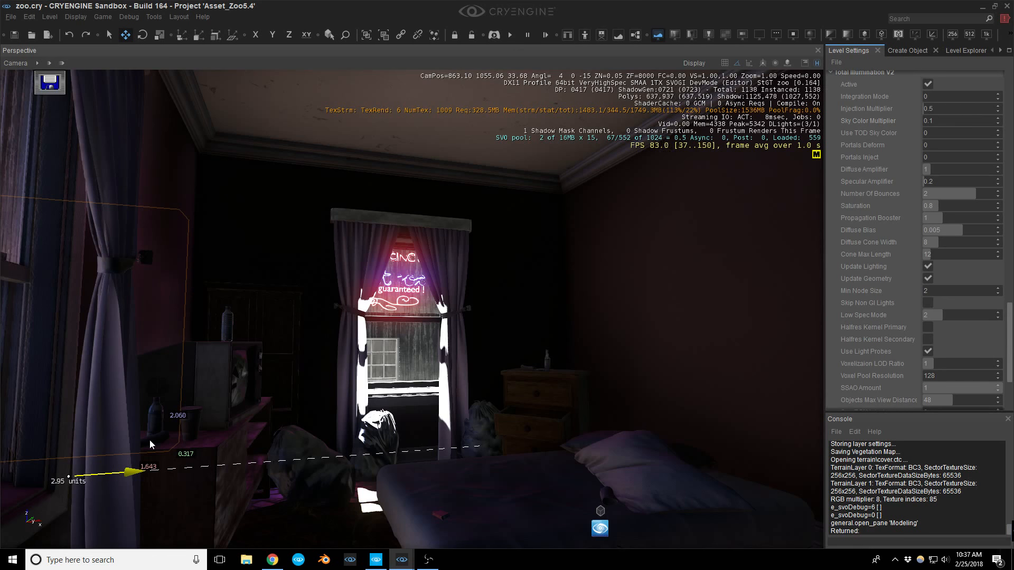
left_click_drag(150, 439, 115, 439)
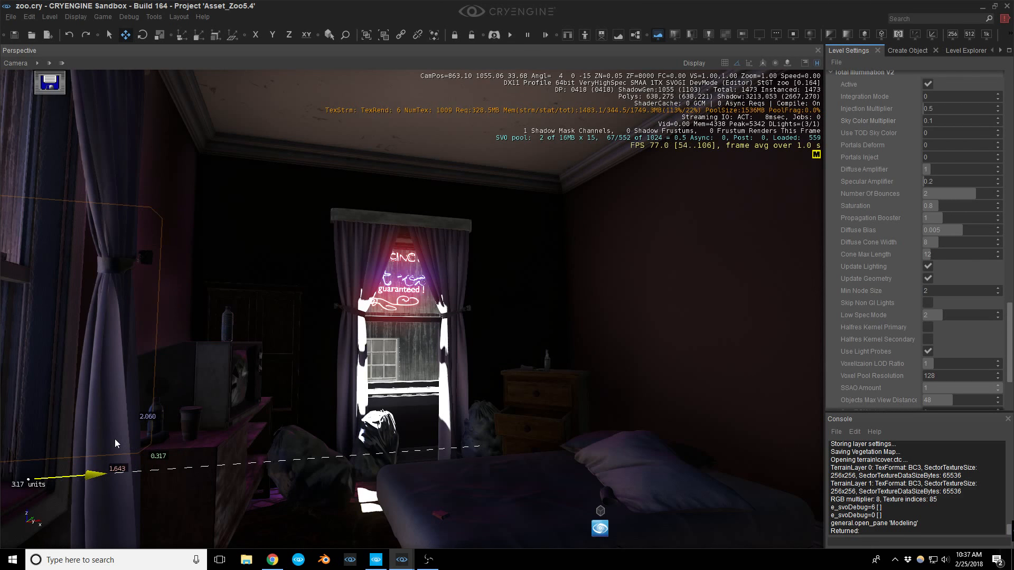
right_click_drag(281, 381, 292, 377)
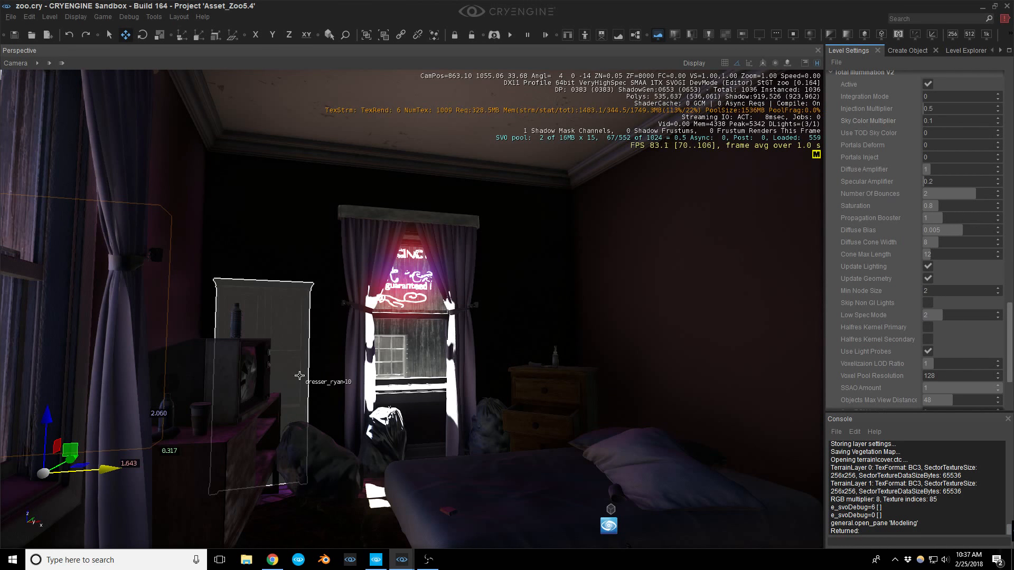
right_click_drag(300, 376, 289, 383)
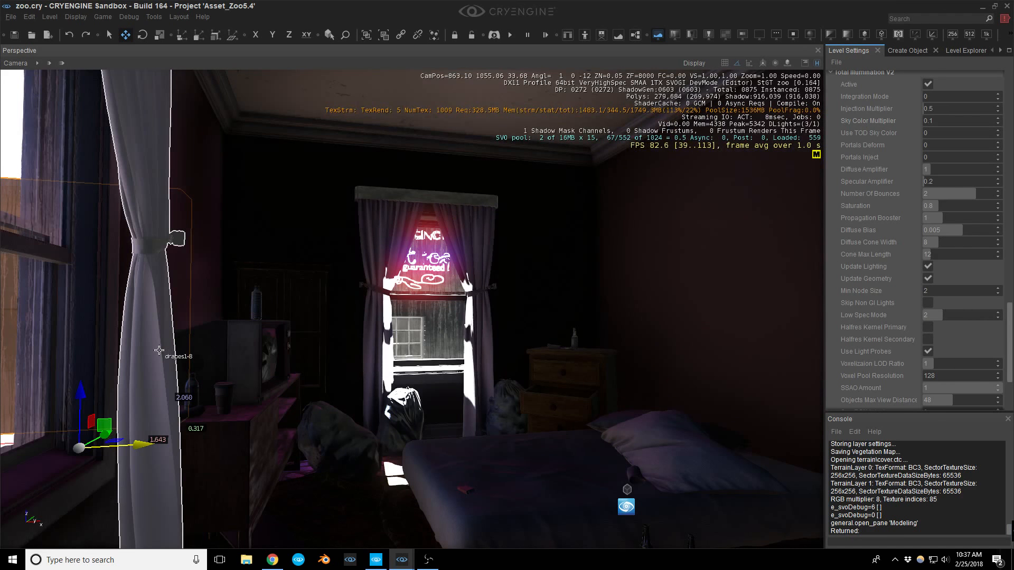
right_click_drag(159, 351, 153, 353)
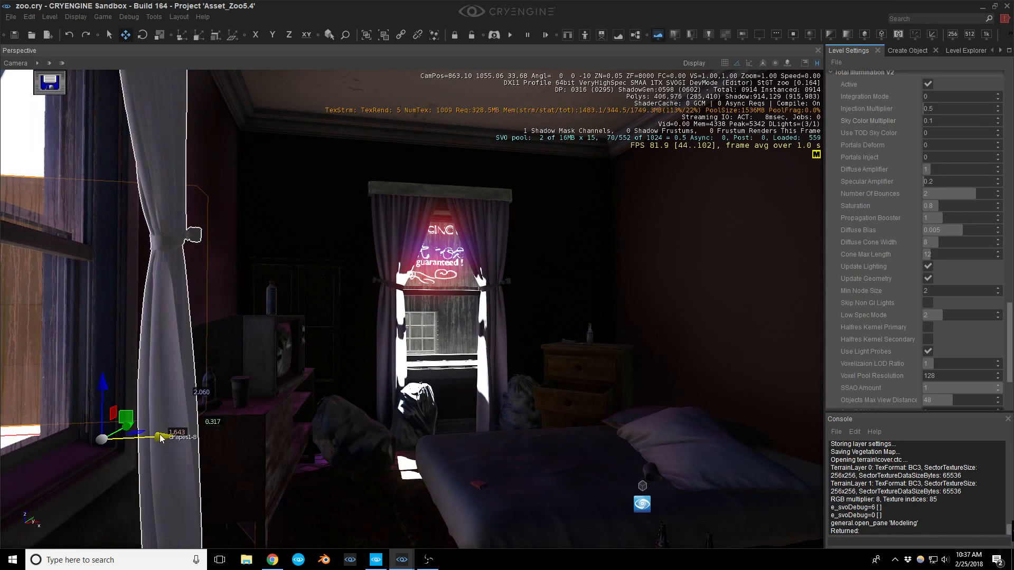
left_click_drag(156, 438, 4, 443)
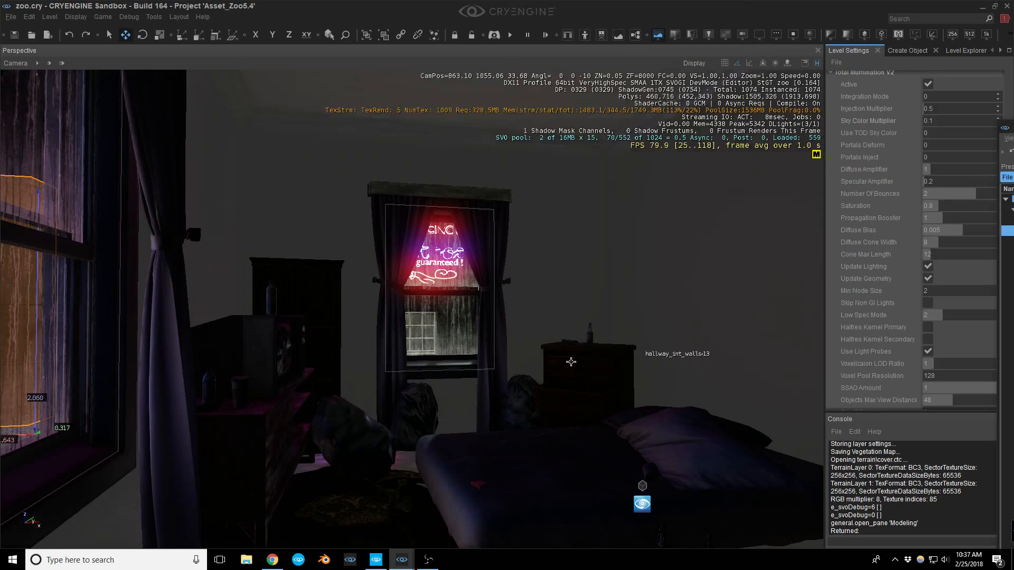
Examine the neon light on the bed, trash bags, TV stand and window from several viewpoints in the room.
right_click_drag(534, 393, 565, 420)
left_click(565, 428)
right_click_drag(792, 271, 770, 300)
key("w")
key("s")
middle_click_drag(572, 333, 605, 345)
right_click_drag(570, 334, 612, 364)
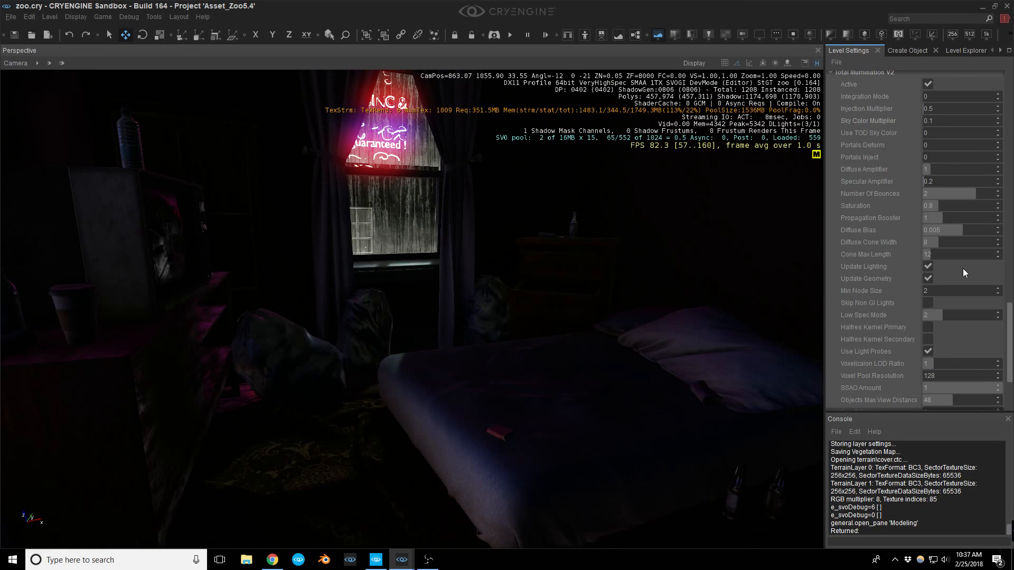
right_click_drag(754, 312, 702, 325)
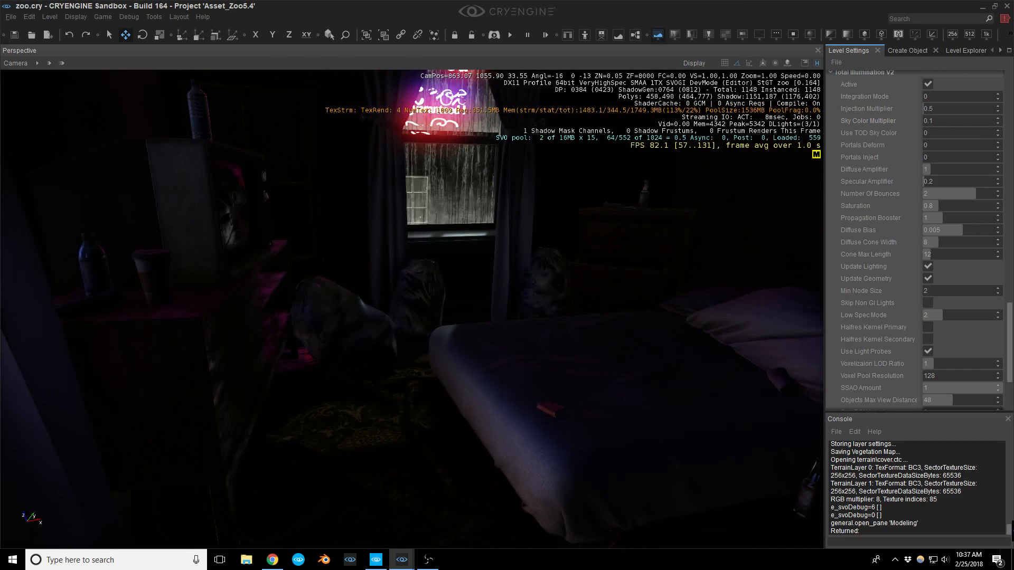
right_click_drag(417, 277, 484, 321)
middle_click_drag(484, 321, 484, 375)
right_click_drag(507, 338, 471, 290)
middle_click_drag(471, 289, 467, 260)
middle_click_drag(472, 312, 473, 289)
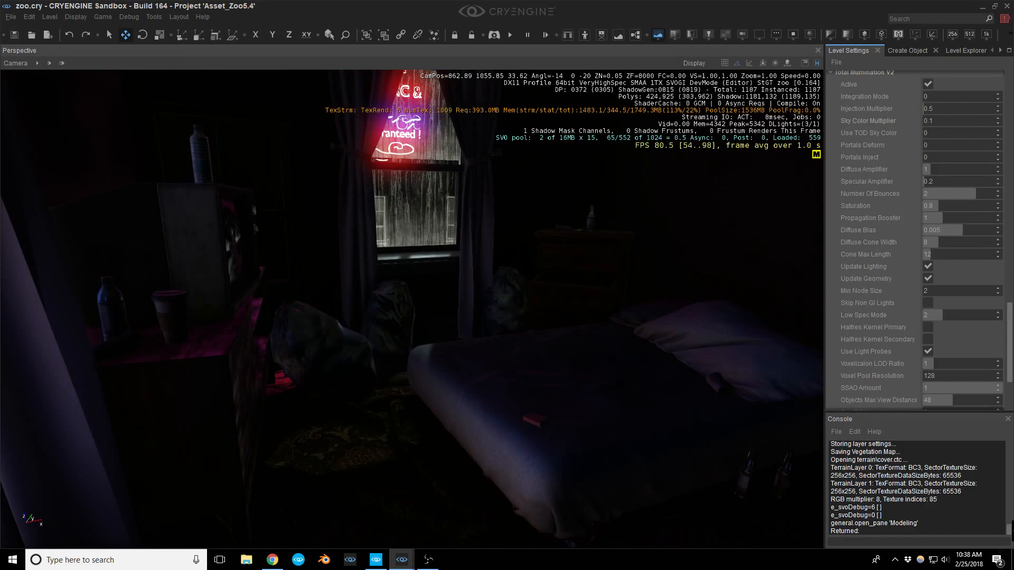
mouse_move(474, 288)
right_mouse_down()
mouse_move(461, 288)
mouse_move(459, 275)
right_mouse_up()
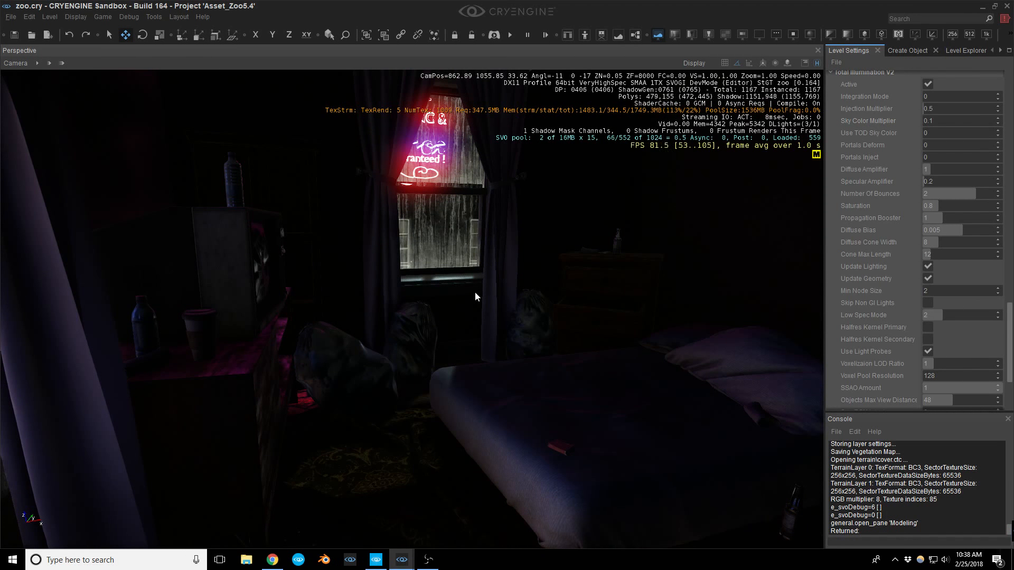
middle_click_drag(474, 291, 526, 282)
right_click_drag(474, 294, 473, 317)
key("s")
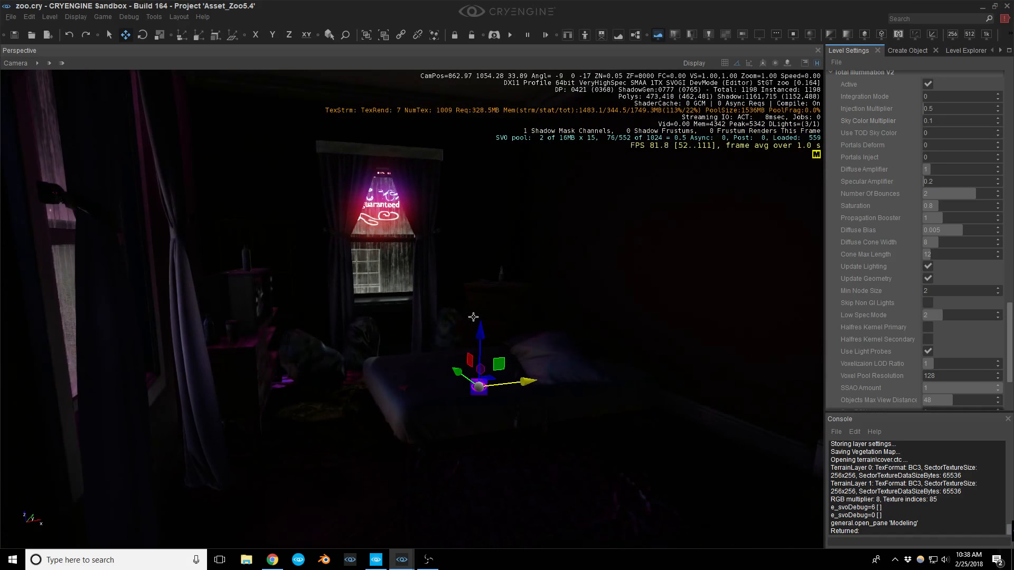
Select the environment probe above the bed and inspect its color and generation settings.
left_click(477, 388)
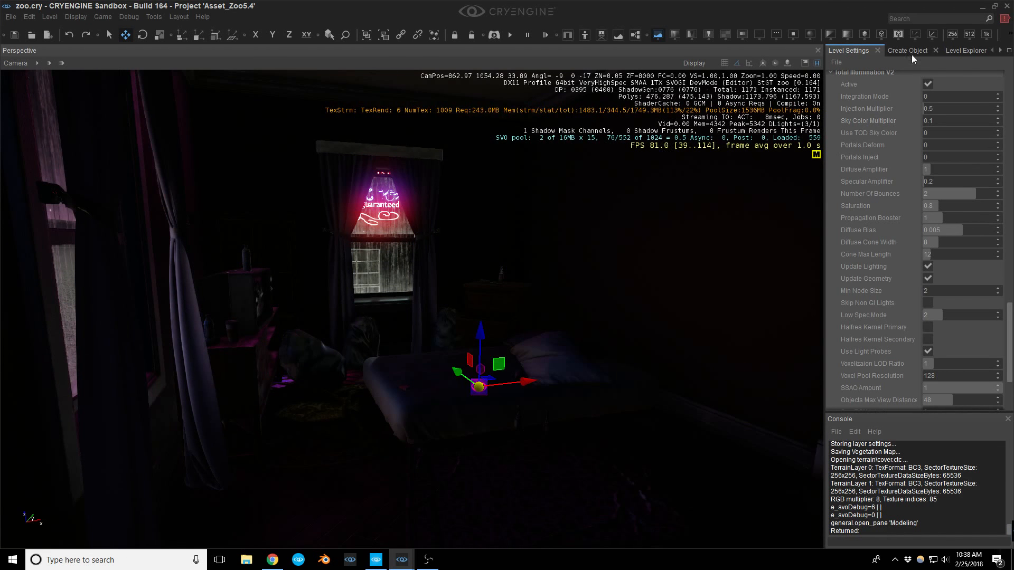
scroll(911, 50, "down", 4)
scroll(911, 47, "down", 1)
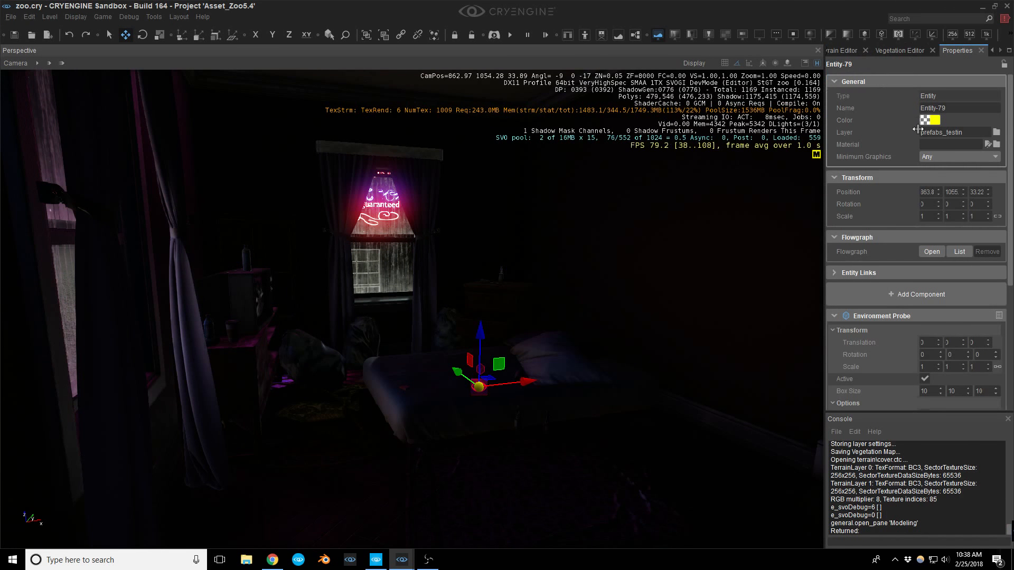
scroll(934, 321, "down", 5)
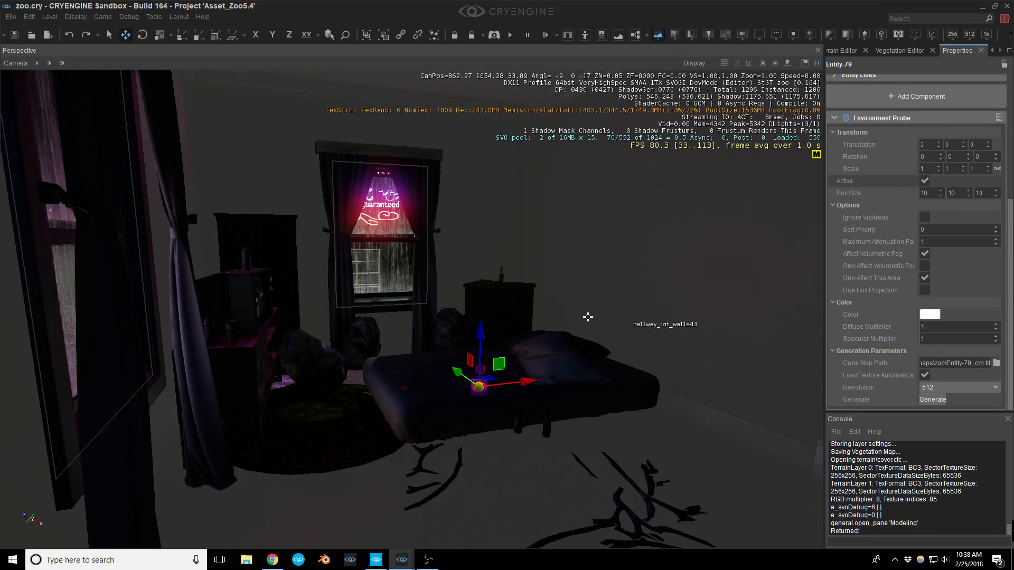
Open the material of the trash bag beside the TV stand and move the Material Editor clear of the viewport.
mouse_move(588, 317)
right_mouse_down()
mouse_move(555, 322)
mouse_move(599, 329)
right_mouse_up()
key("w")
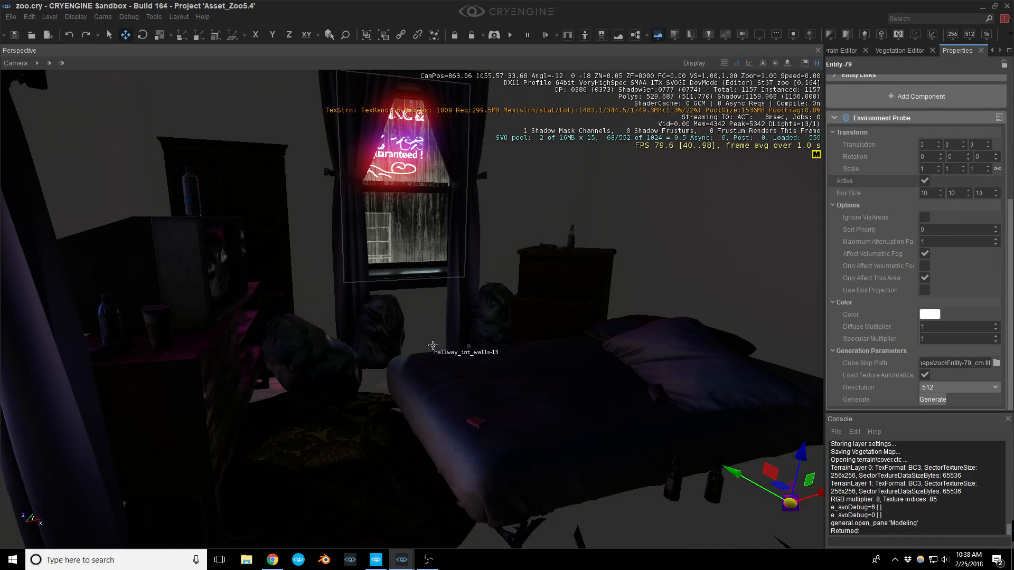
right_click_drag(446, 333, 464, 328)
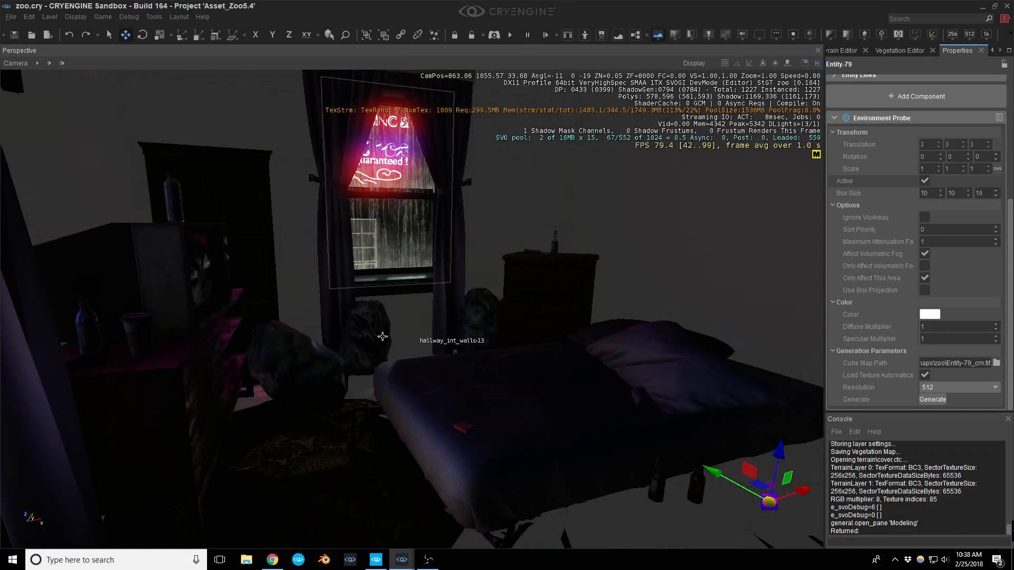
left_click(308, 359)
left_click(987, 144)
left_click_drag(677, 147, 1013, 132)
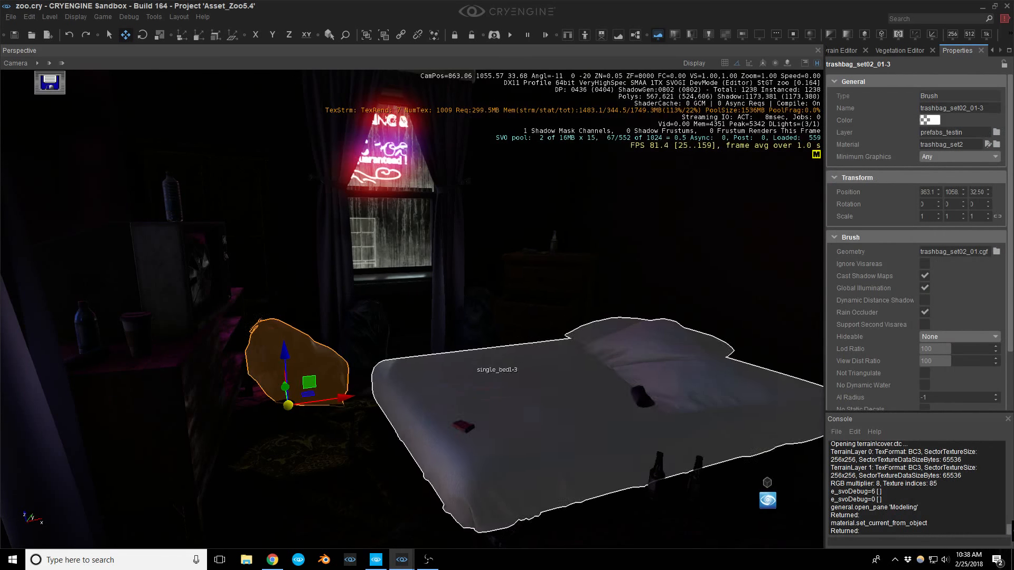
Clear the trash bag selection and select the TV stand.
key("Escape")
mouse_move(446, 369)
right_mouse_down()
mouse_move(406, 373)
mouse_move(428, 365)
mouse_move(421, 348)
right_mouse_up()
key("w")
key("w")
key("s")
left_click(178, 440)
middle_click_drag(232, 458, 213, 461)
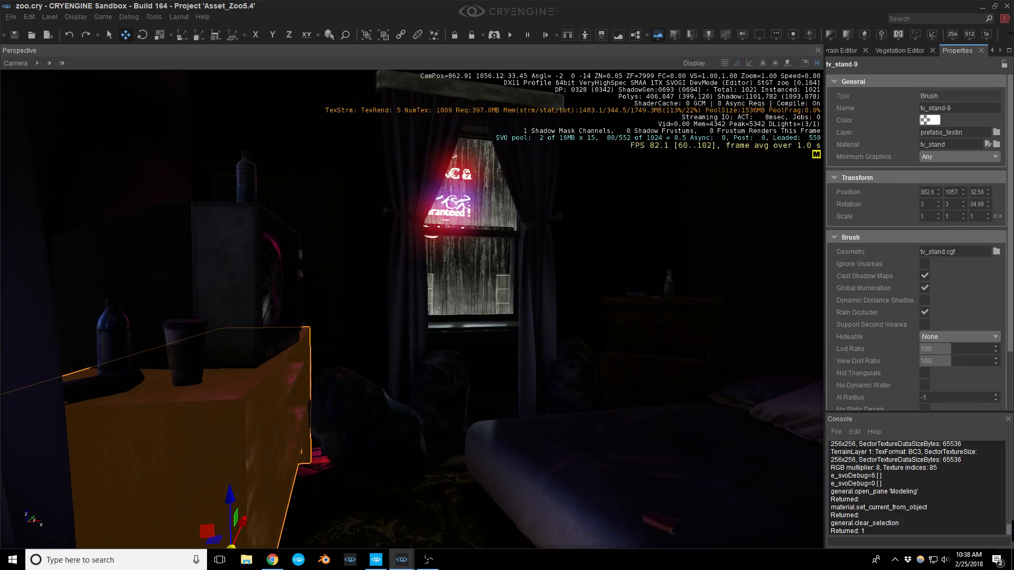
right_click_drag(214, 461, 210, 465)
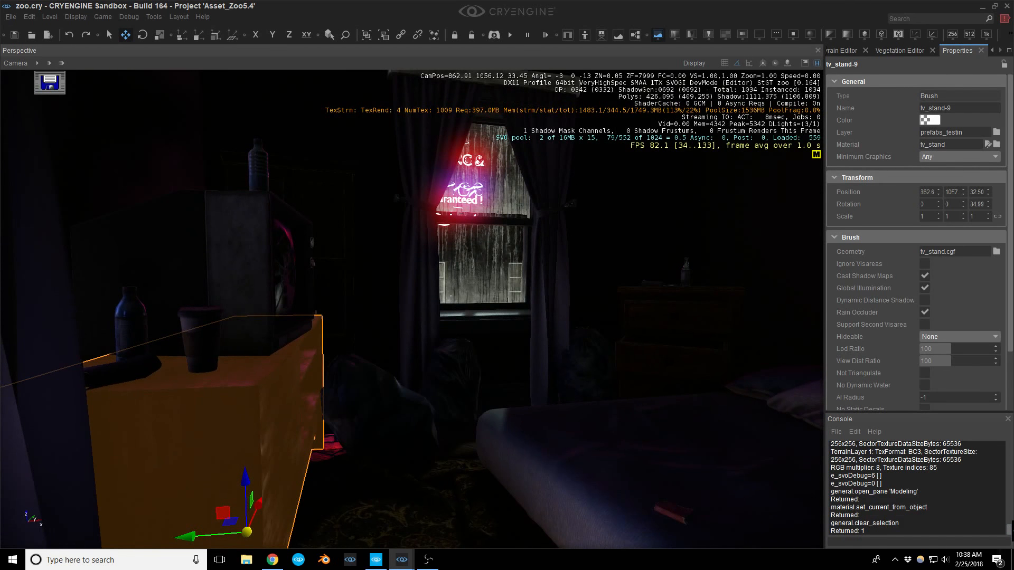
Load the TV stand's material in the Material Editor and set the specular color of wood2 to 36,36,36.
key("m")
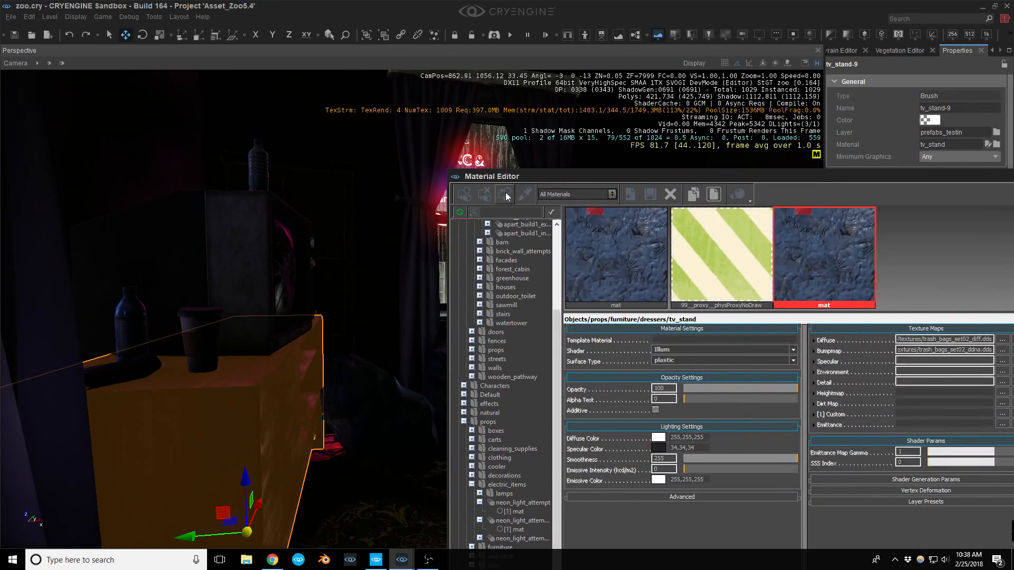
left_click(505, 197)
left_click(808, 255)
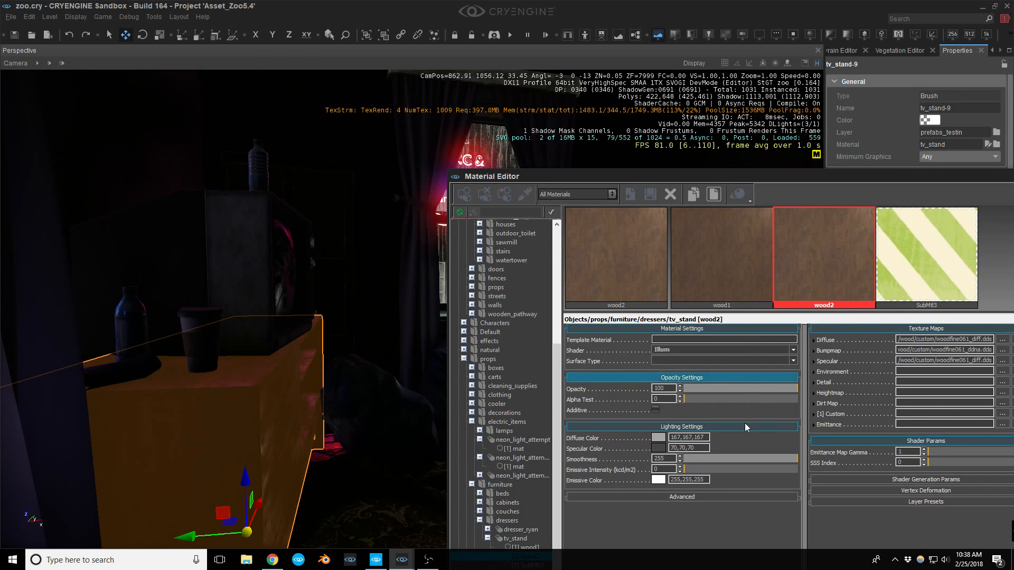
left_click(658, 448)
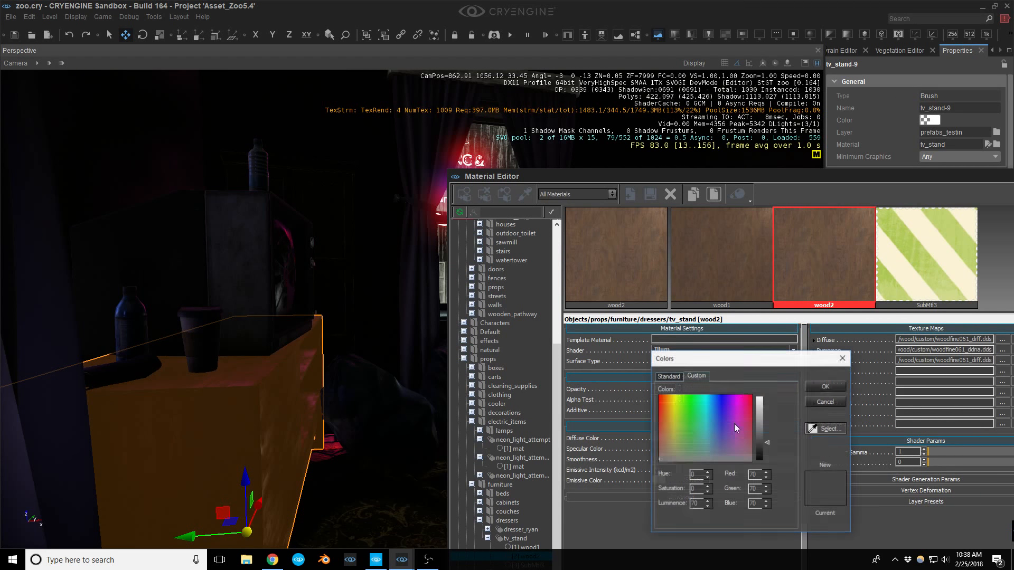
left_click(760, 450)
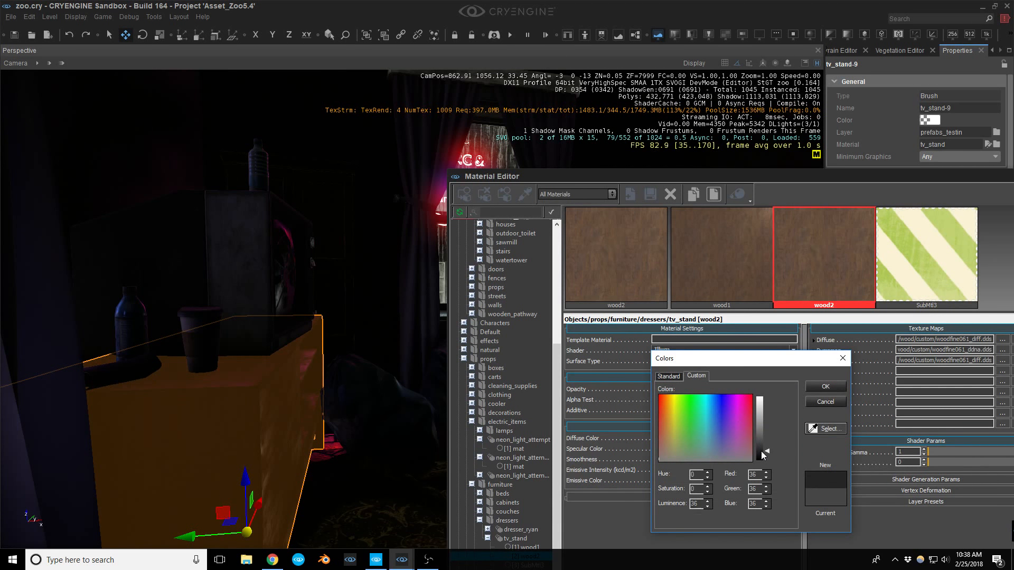
left_click(826, 386)
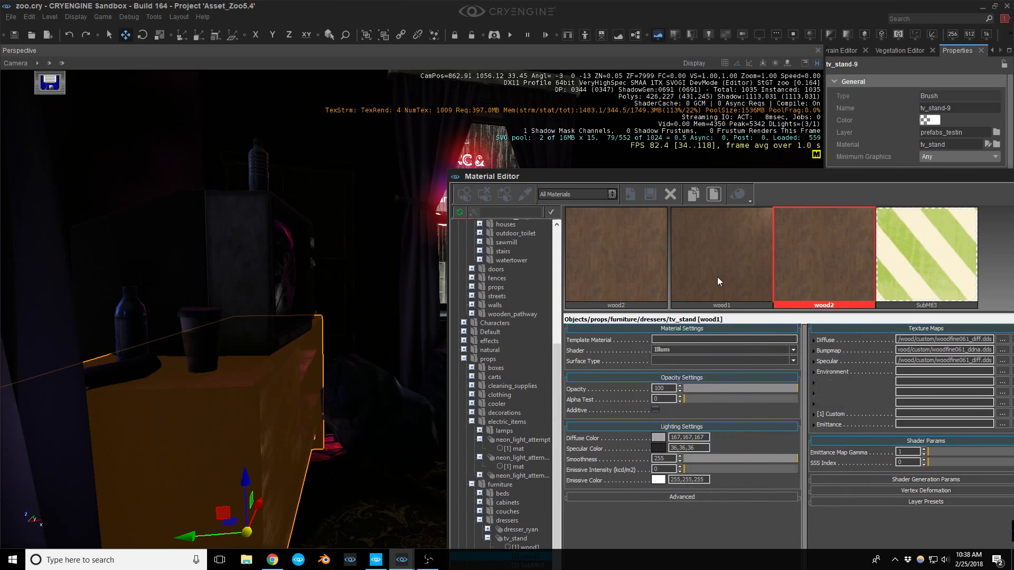
Darken the specular color of the TV stand's wood1 sub-material to 19,19,19.
left_click(717, 276)
left_click(657, 448)
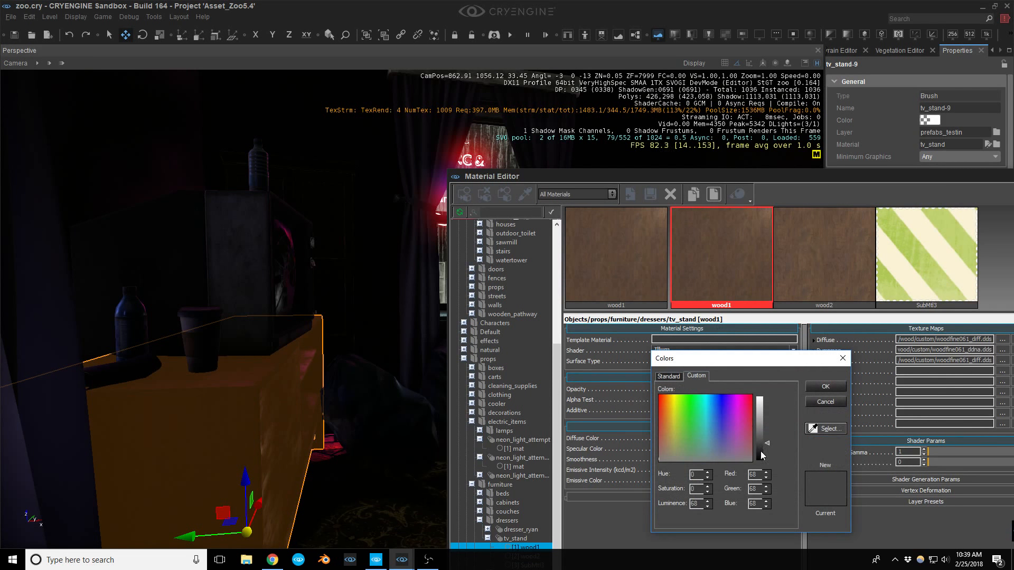
left_click_drag(764, 454, 767, 458)
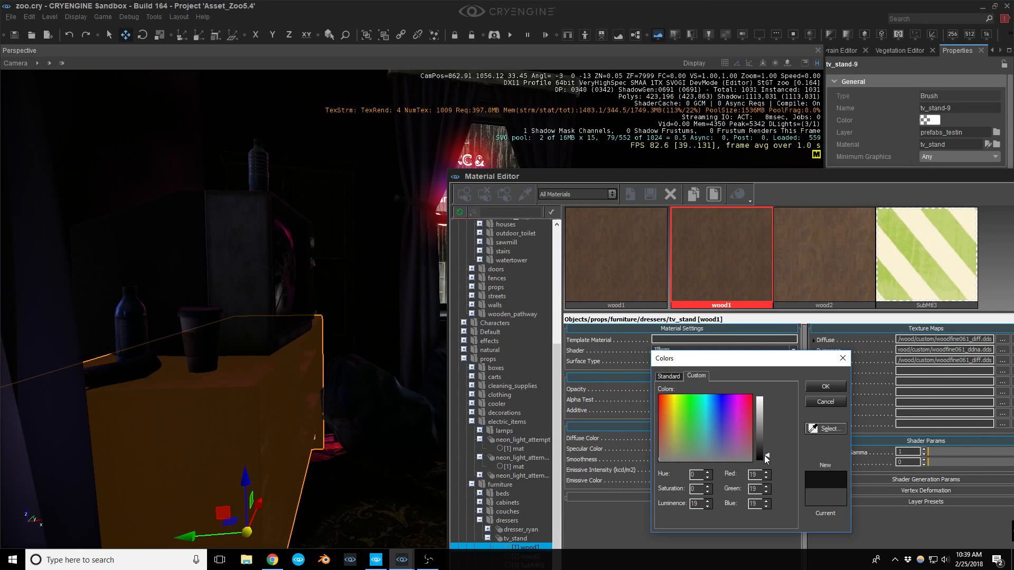
left_click(825, 386)
Set the specular color of the TV stand's third sub-material, wood2, to 27,27,27 and move the Material Editor clear of the viewport.
left_click(822, 258)
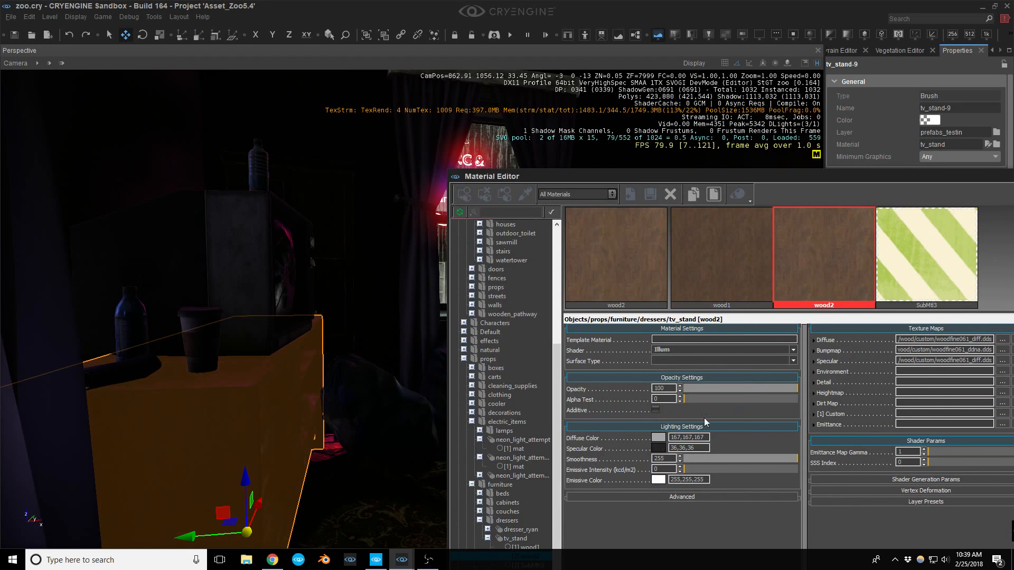
left_click(658, 448)
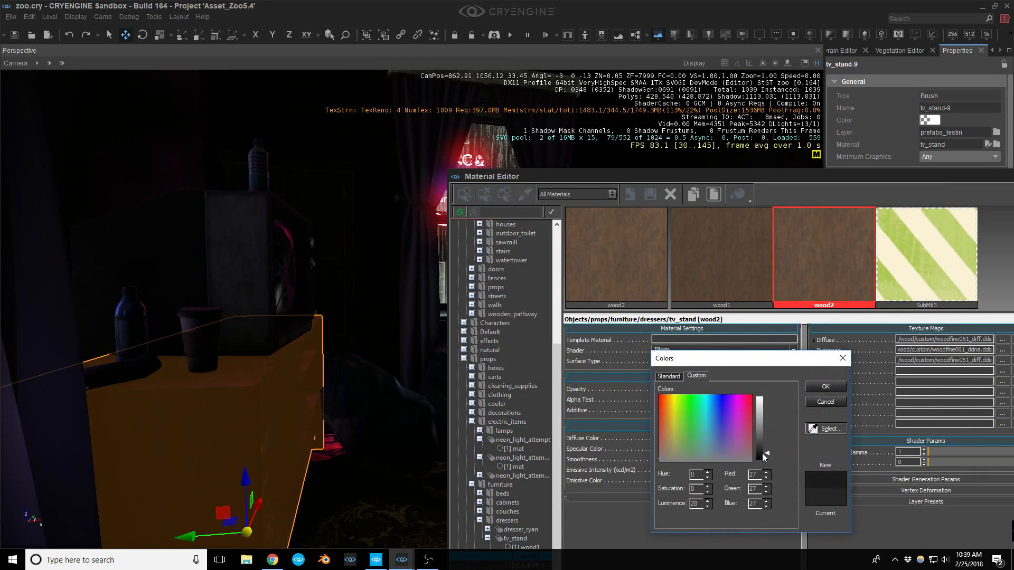
left_click(827, 390)
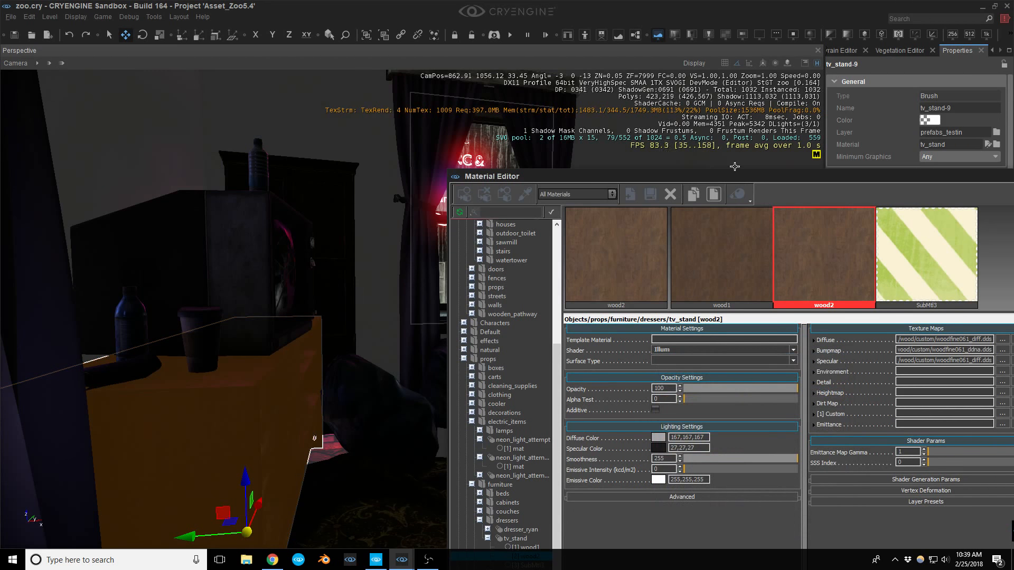
left_click_drag(727, 173, 1013, 124)
Clear the TV stand selection and examine the bedroom and the neon-lit alley outside its window.
right_click_drag(458, 383, 417, 374)
key("ctrl+shift+d")
key("w")
key("d")
key("w")
key("s")
key("w")
key("s")
key("w")
key("s")
middle_click_drag(417, 374, 429, 388)
mouse_move(429, 387)
right_mouse_down()
mouse_move(434, 338)
mouse_move(433, 384)
right_mouse_up()
middle_click_drag(433, 384, 410, 394)
right_click_drag(410, 394, 606, 460)
key("s")
key("w")
key("s")
key("d")
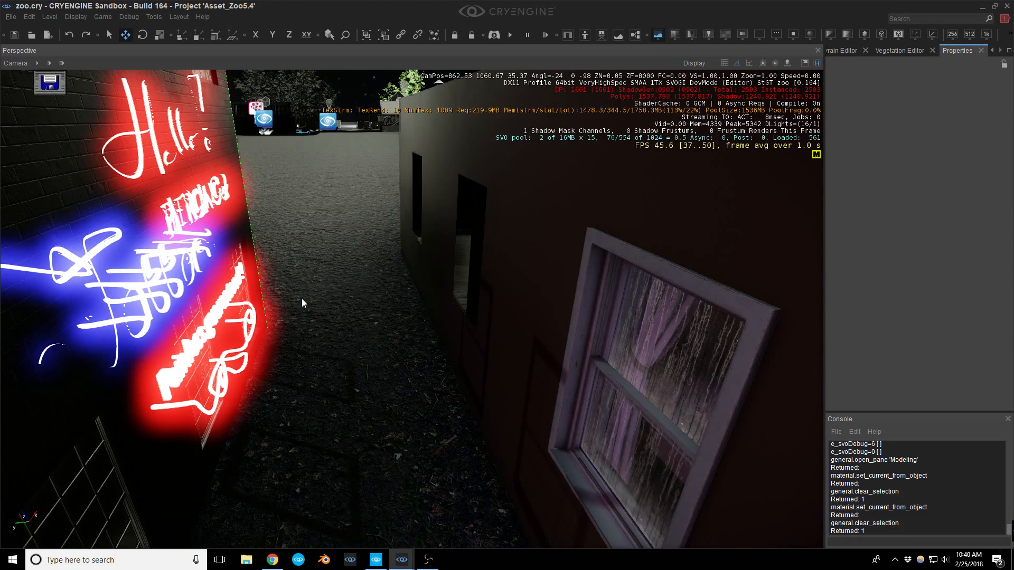
Place a Point Light component outside the bedroom window and move it across the alley toward the neon sign wall.
scroll(850, 50, "up", 5)
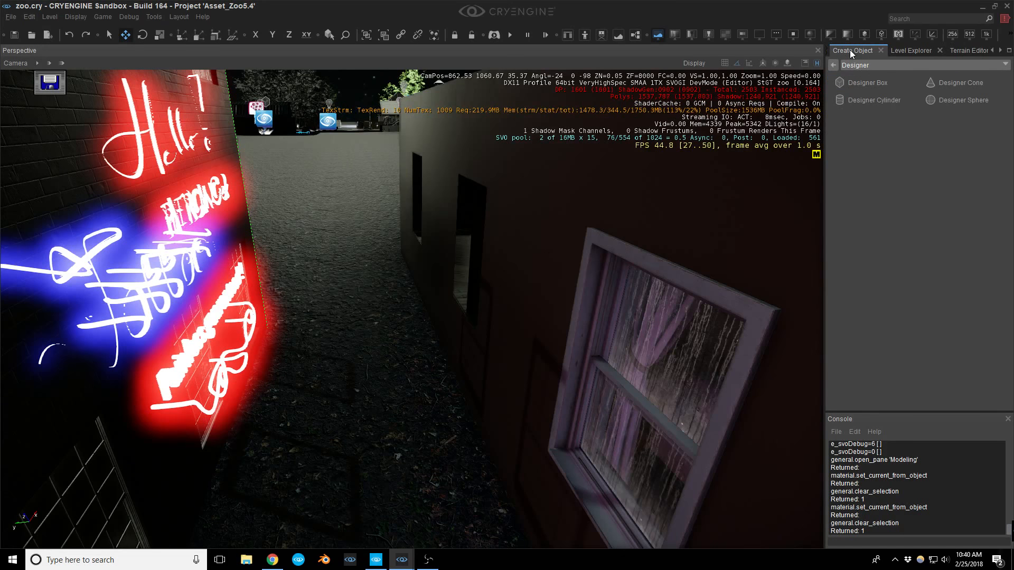
scroll(850, 50, "down", 1)
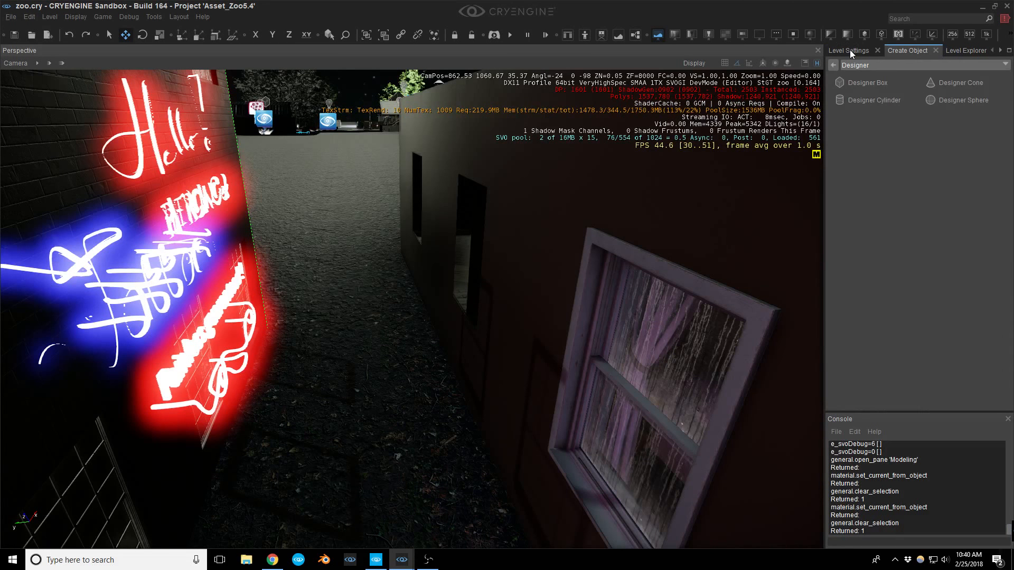
left_click(896, 68)
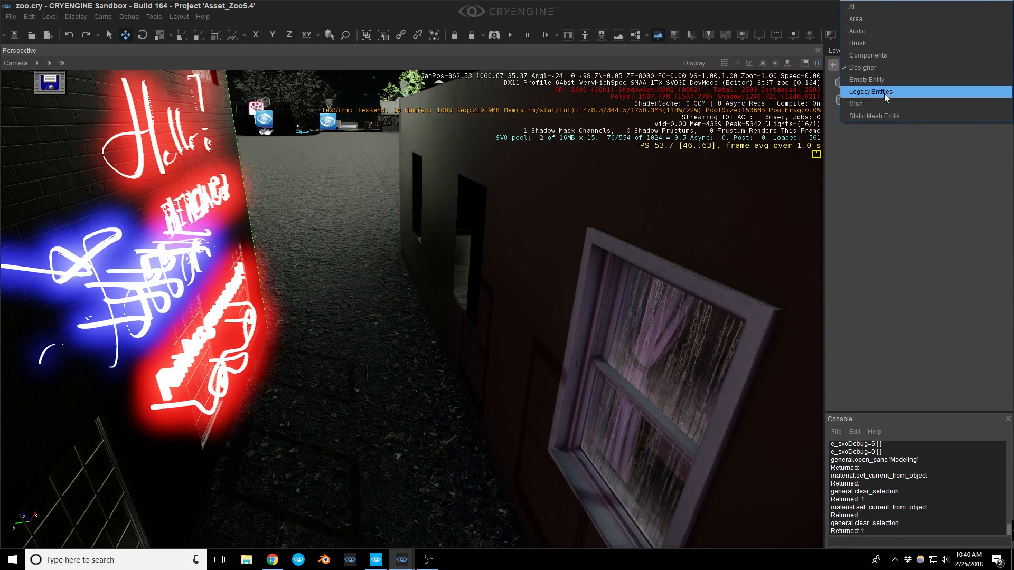
left_click(876, 59)
left_click(864, 181)
double_click(872, 183)
right_click_drag(379, 498, 425, 534)
left_click(475, 342)
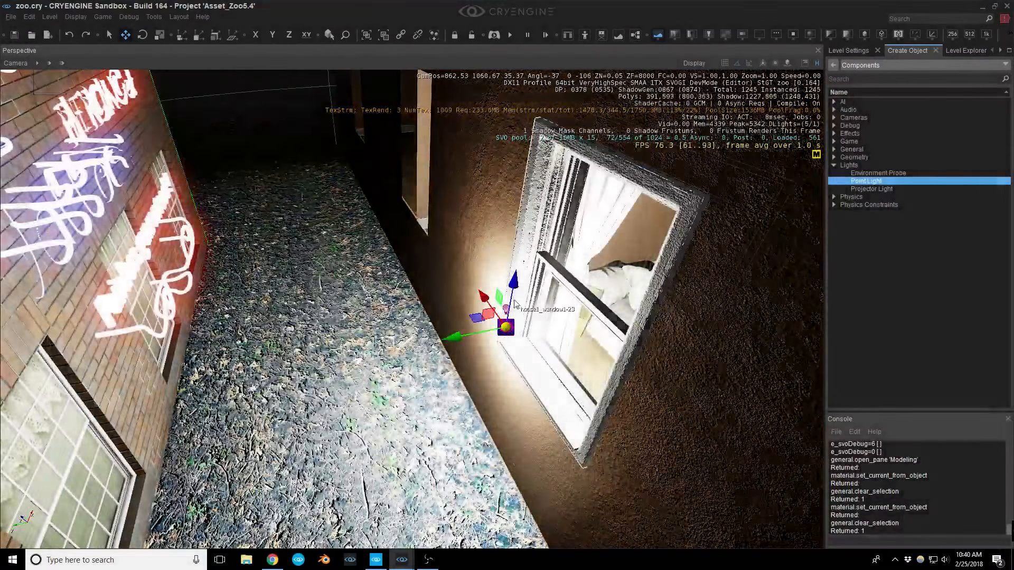
left_click_drag(471, 339, 276, 223)
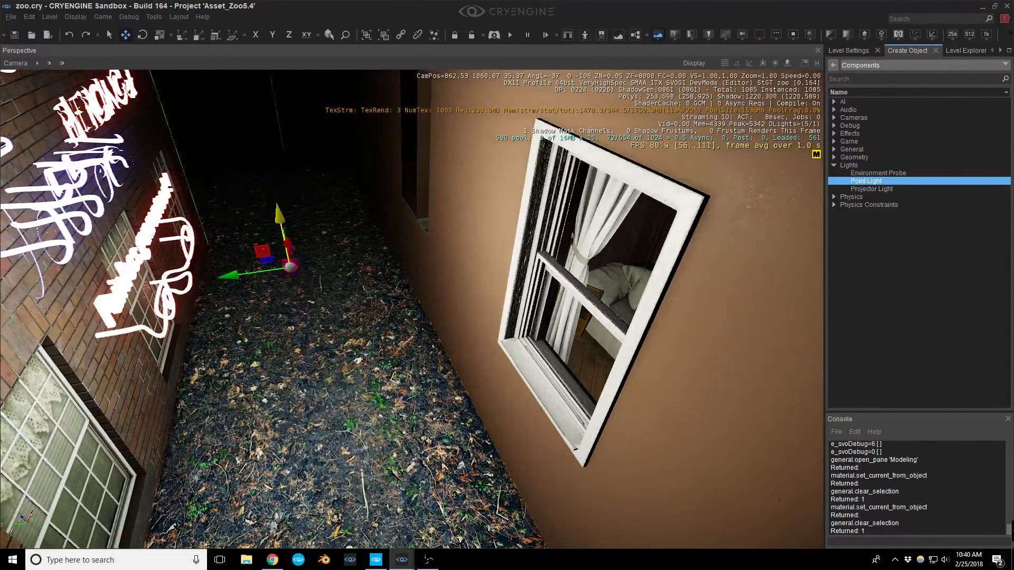
Examine from inside the bedroom how the new point light falls through the window.
key("w")
right_click_drag(257, 246, 119, 211)
key("s")
key("s")
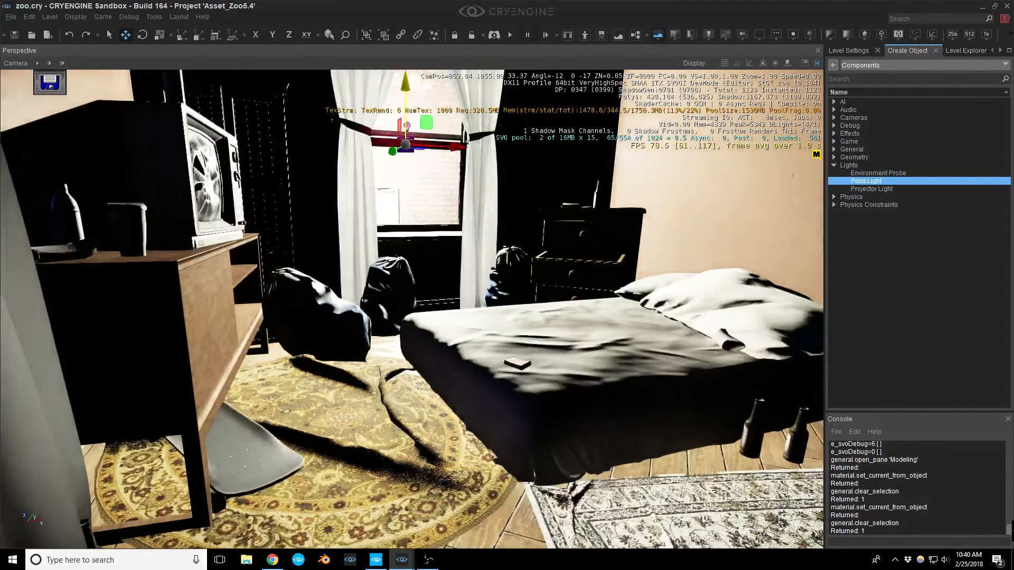
key("w")
key("d")
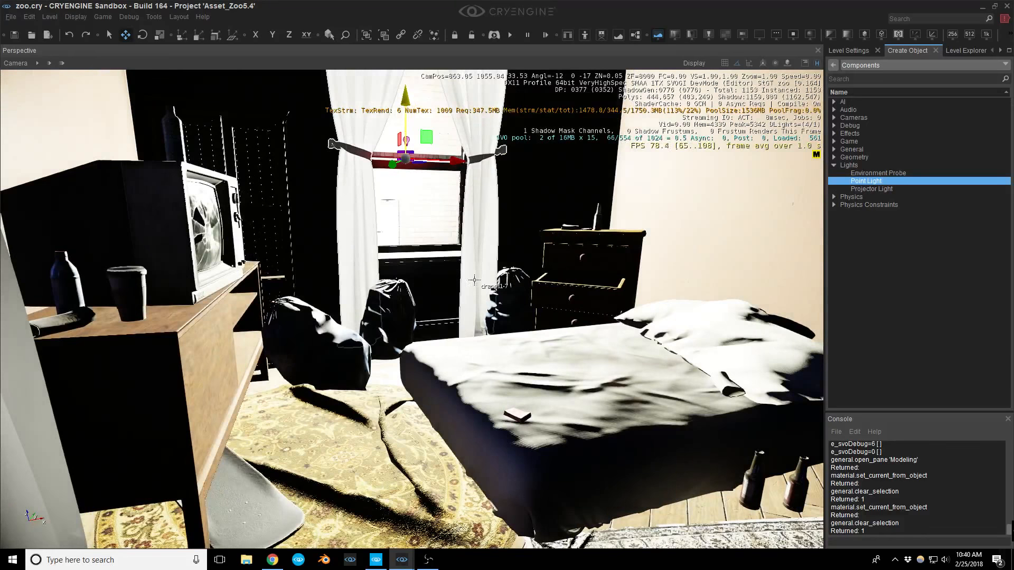
right_click_drag(118, 211, 119, 202)
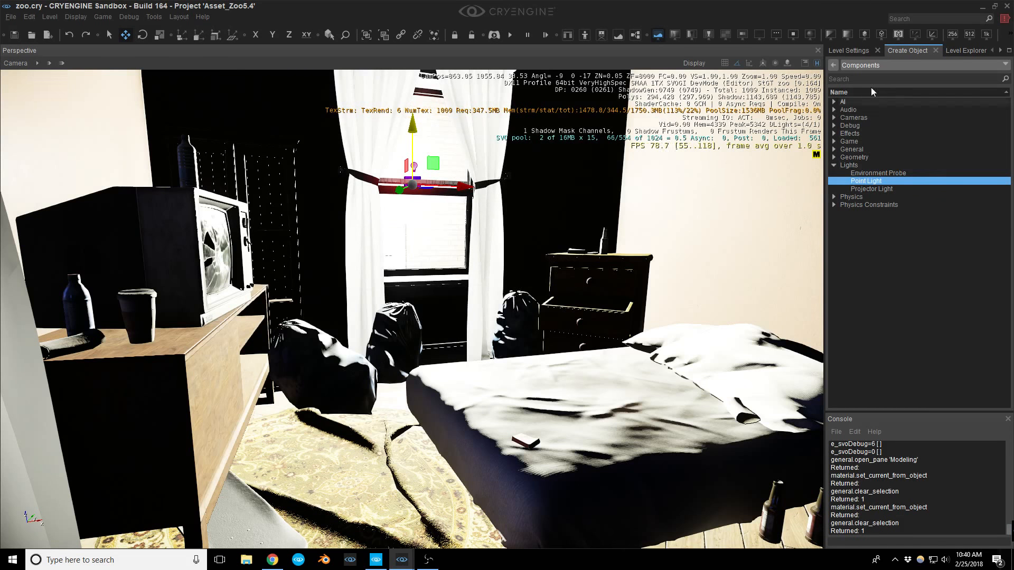
Rearrange the editor panels so Properties sits beside Level Settings, and show the point light's properties.
scroll(907, 47, "down", 4)
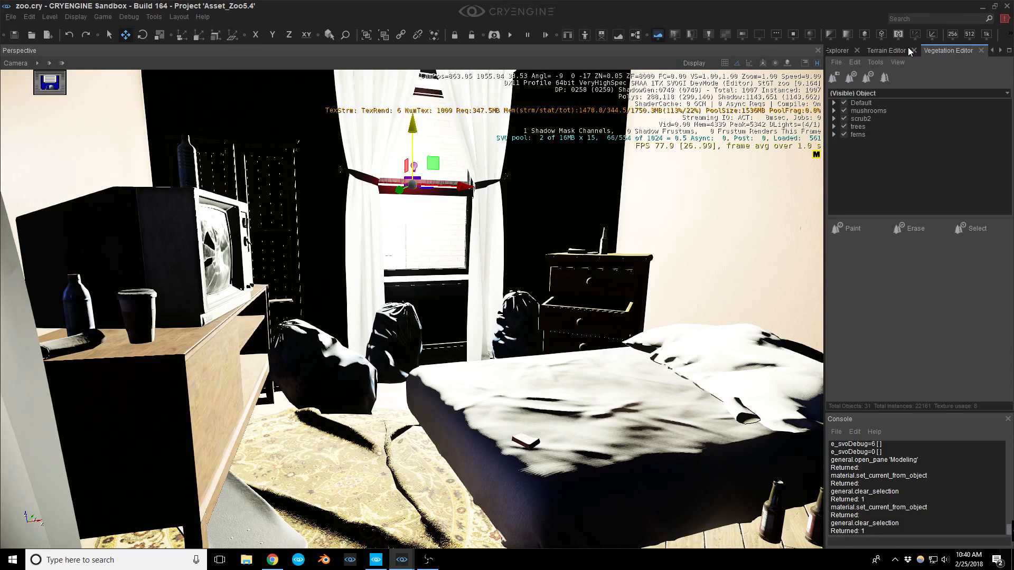
left_click_drag(964, 51, 928, 50)
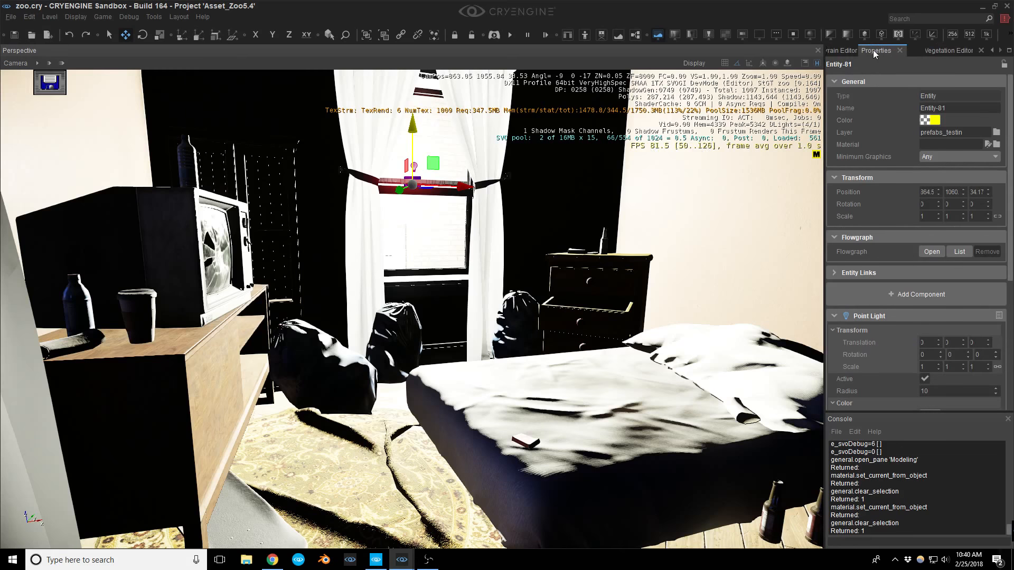
left_click_drag(838, 49, 912, 226)
left_click_drag(958, 51, 885, 54)
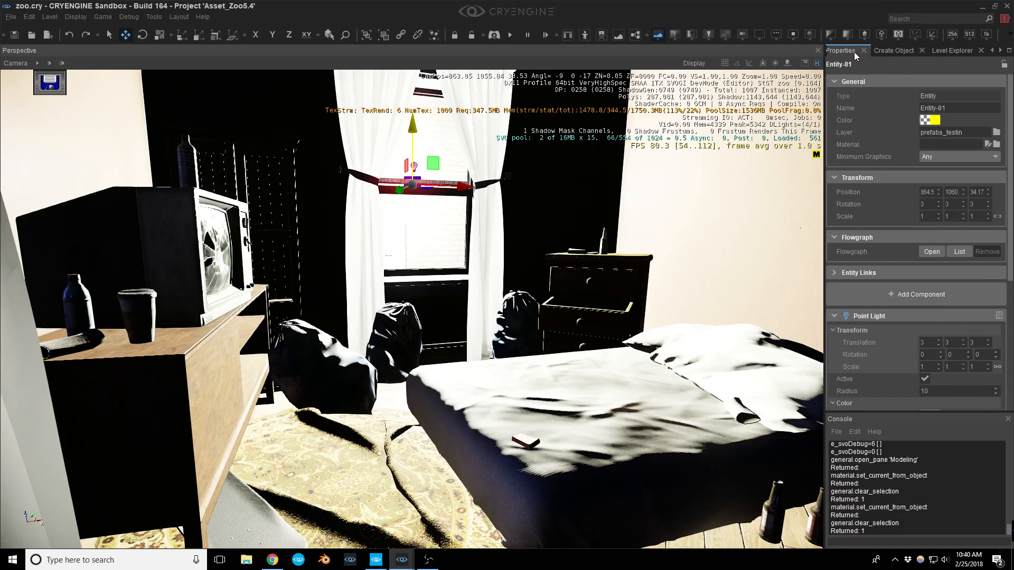
scroll(857, 53, "up", 1)
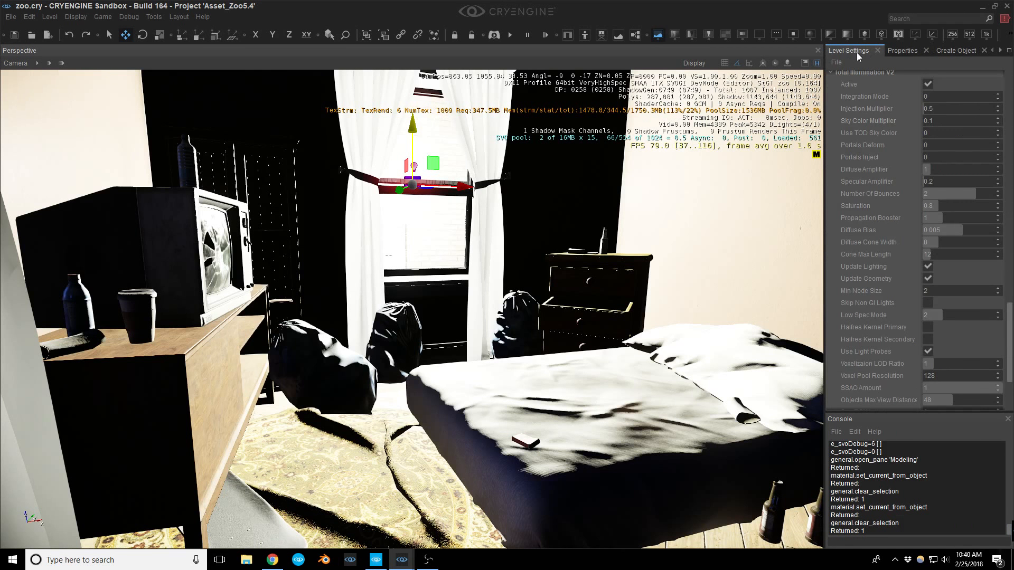
left_click(903, 53)
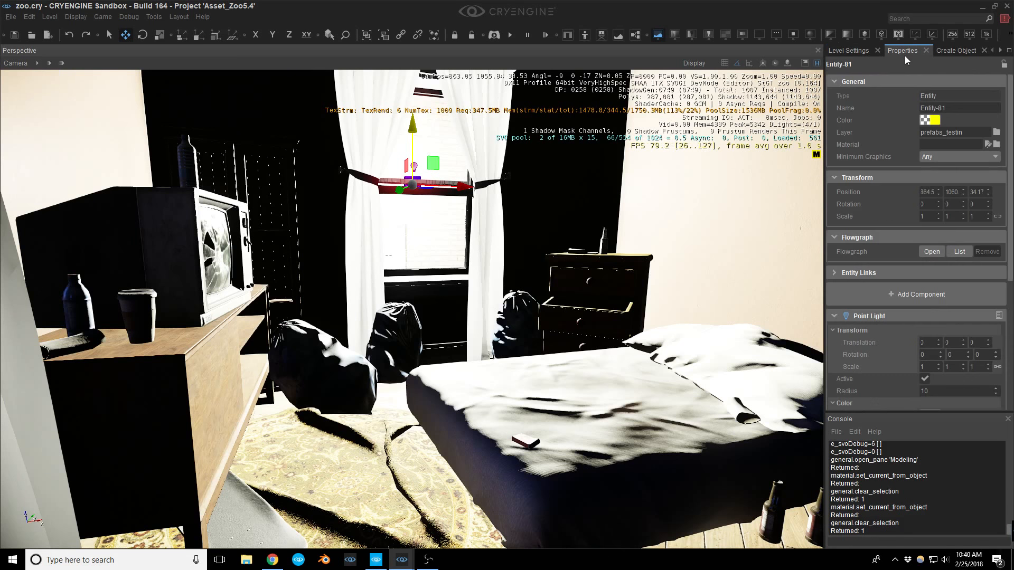
Set the point light's diffuse multiplier to 0.005 and save the level.
scroll(937, 299, "down", 4)
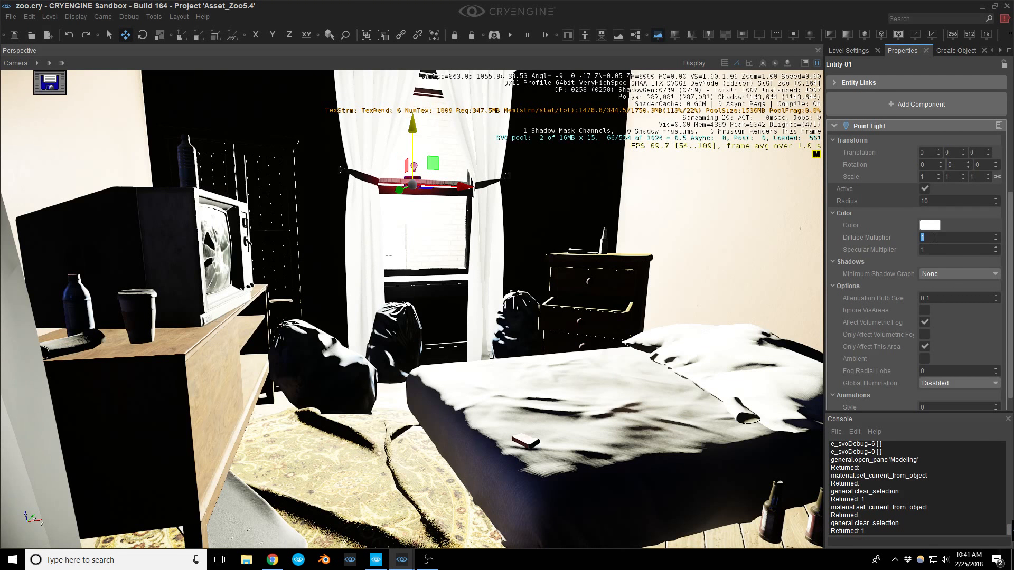
left_click(934, 238)
type("0.005")
key("Return")
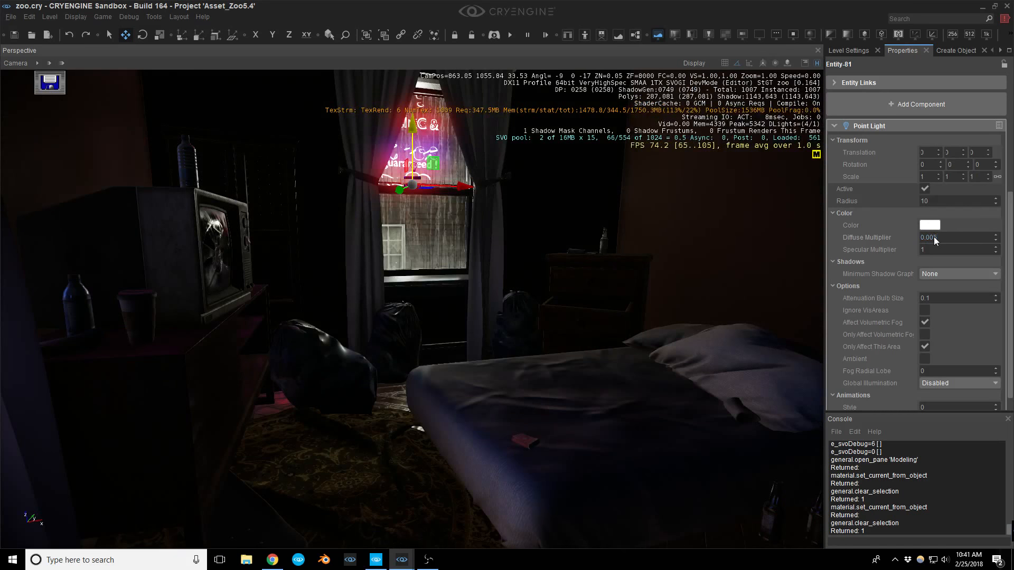
right_click_drag(532, 268, 532, 219)
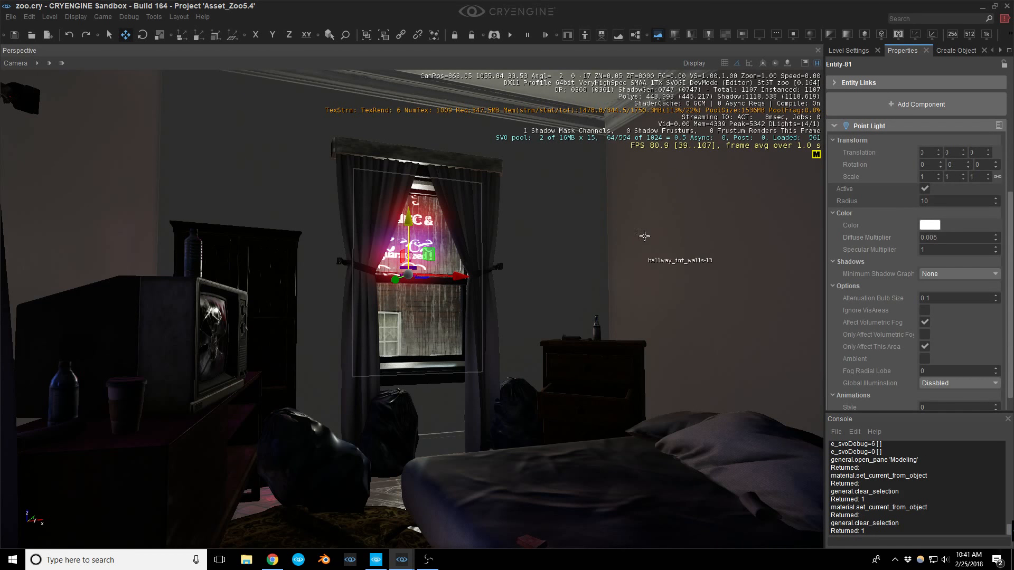
key("ctrl+s")
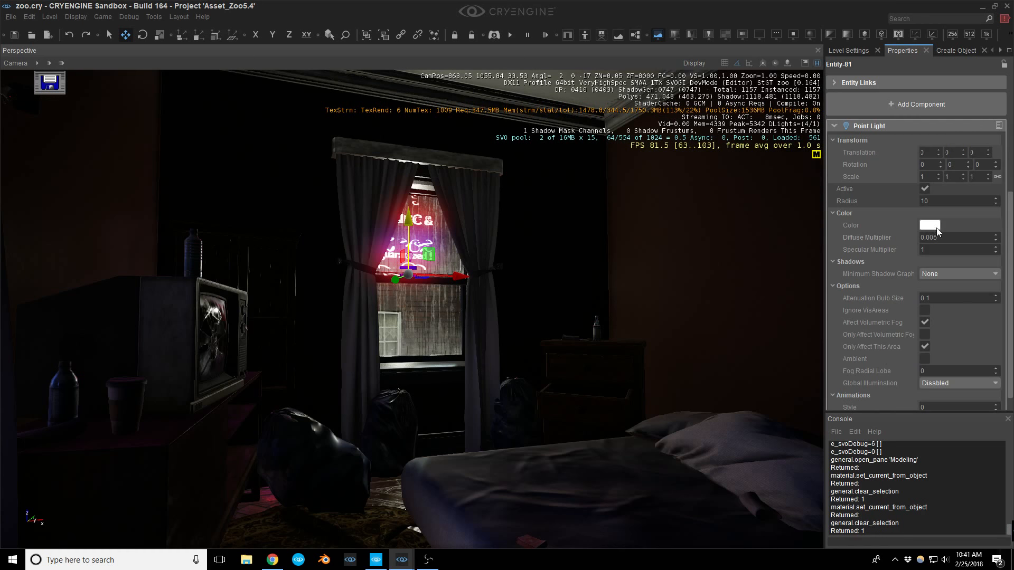
left_click(931, 226)
left_click(954, 284)
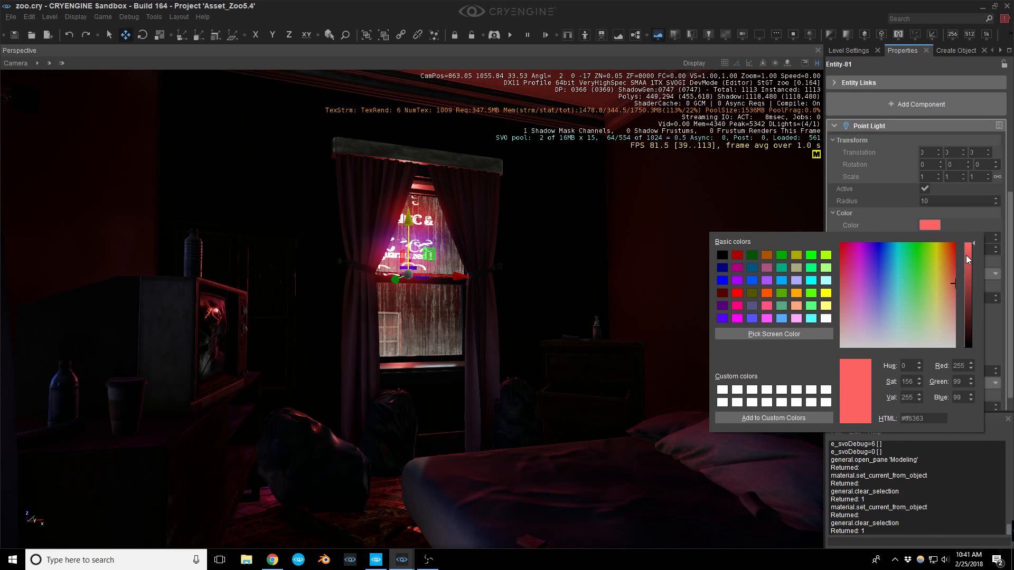
mouse_move(968, 255)
left_mouse_down()
mouse_move(969, 271)
mouse_move(973, 260)
left_mouse_up()
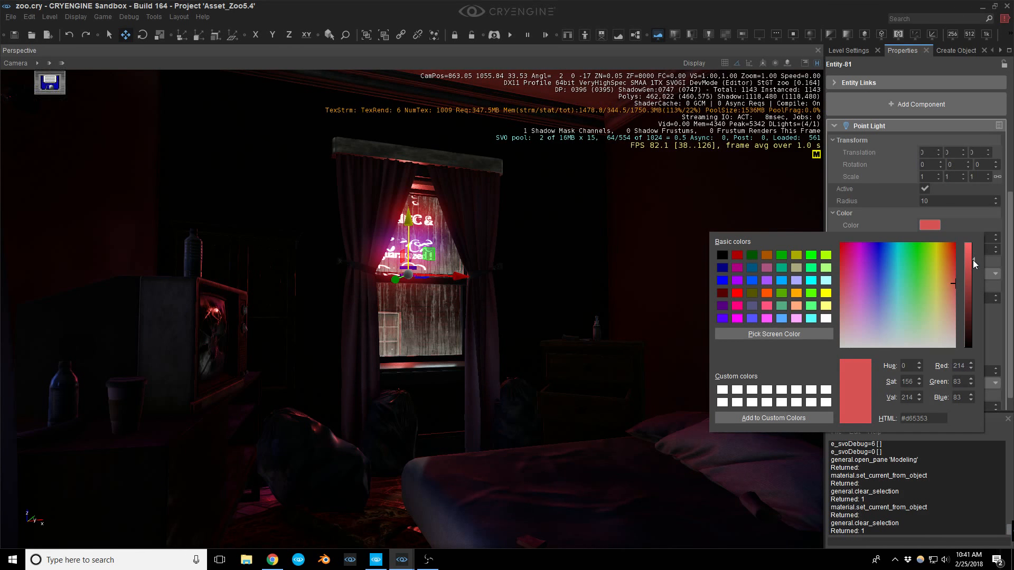
left_click(969, 223)
Set the point light's color to a soft red, #ff7d6c, and save the level.
left_click(933, 225)
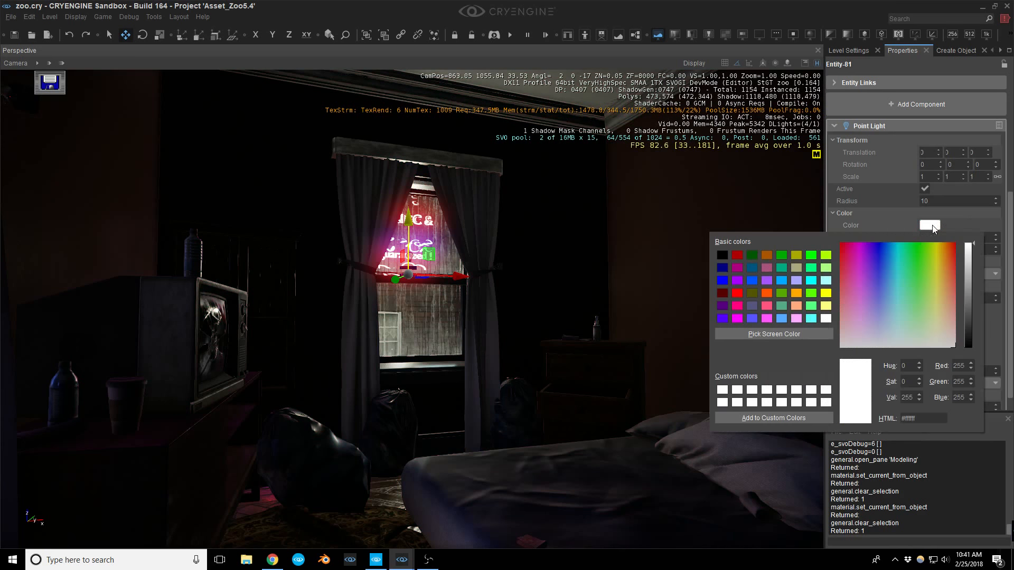
left_click_drag(945, 300, 953, 288)
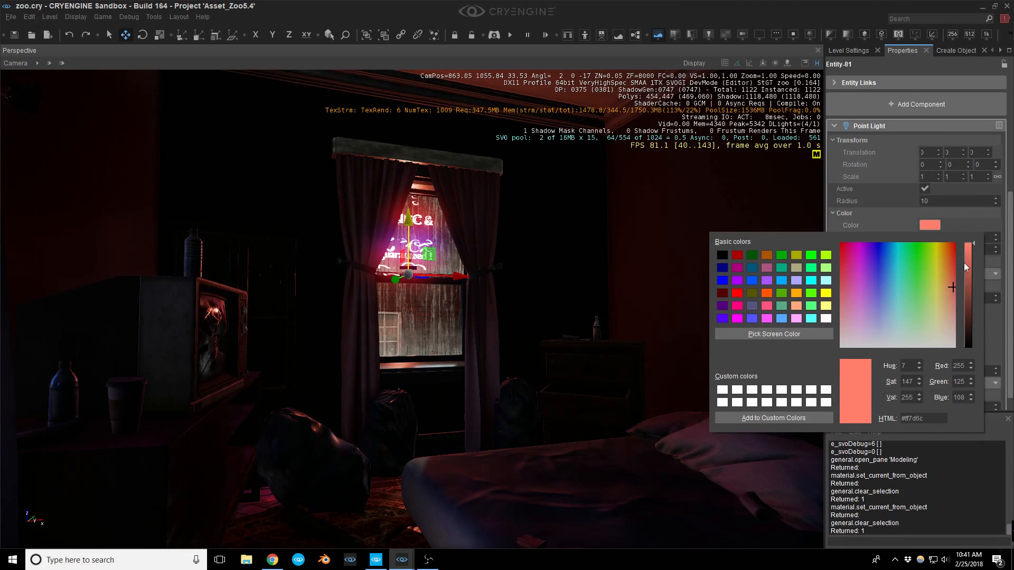
left_click(980, 224)
key("ctrl+s")
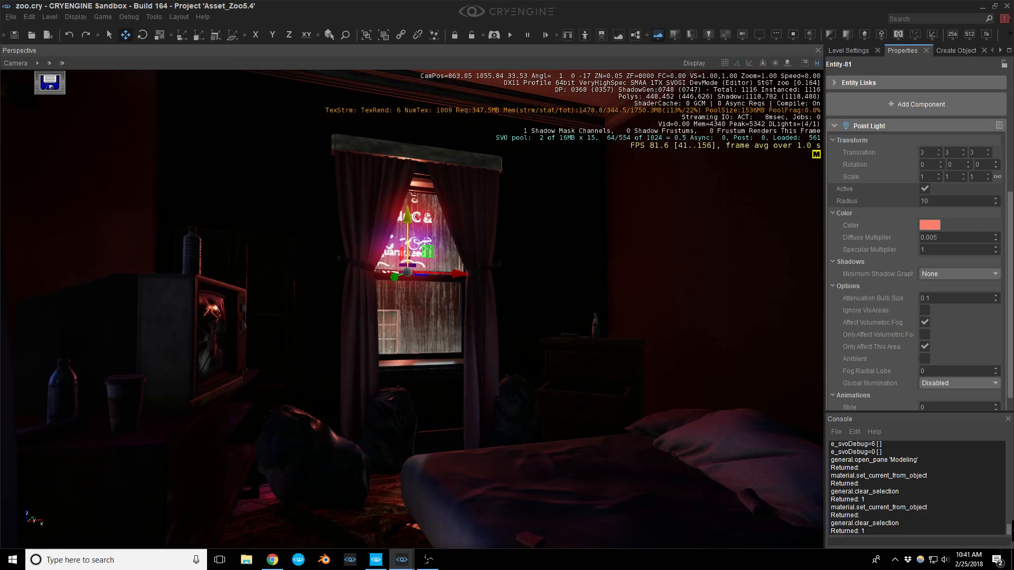
Inspect the neon sign on the brick wall outside the window and select it.
mouse_move(559, 336)
middle_mouse_down()
mouse_move(541, 304)
mouse_move(579, 299)
mouse_move(564, 320)
middle_mouse_up()
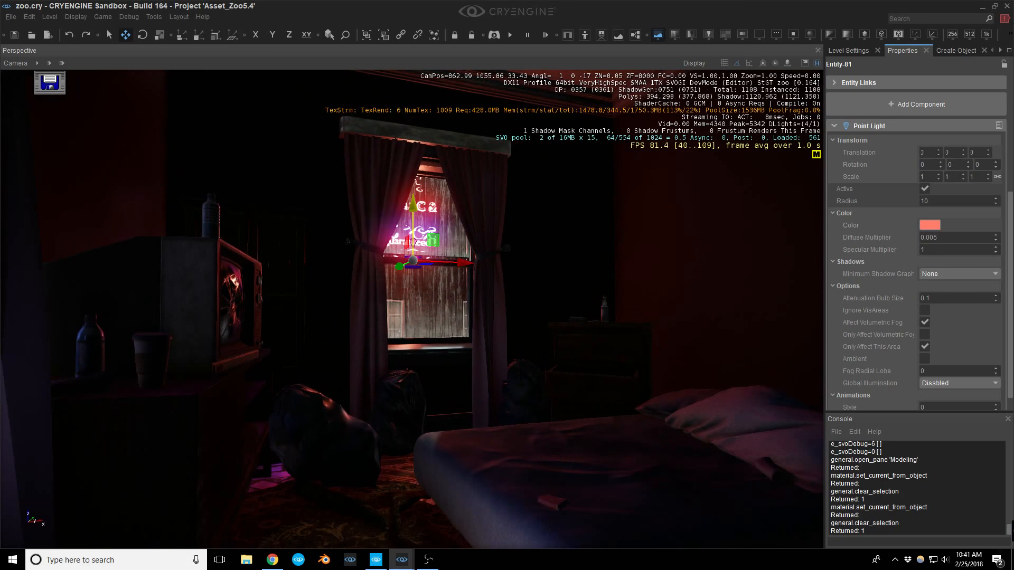
mouse_move(561, 341)
right_mouse_down()
mouse_move(568, 377)
mouse_move(561, 344)
right_mouse_up()
key("a")
key("w")
middle_click_drag(561, 347, 576, 324)
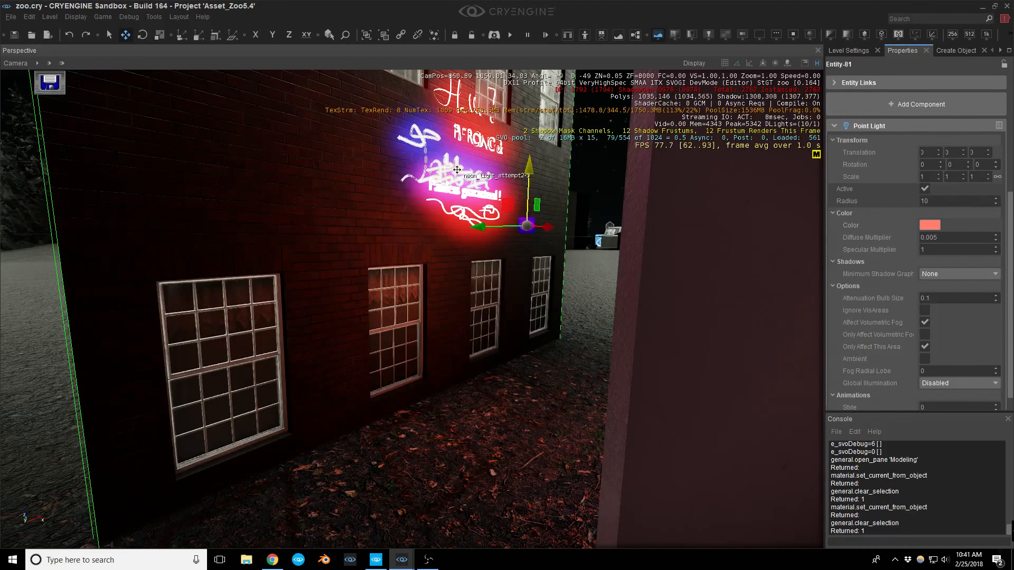
left_click(457, 170)
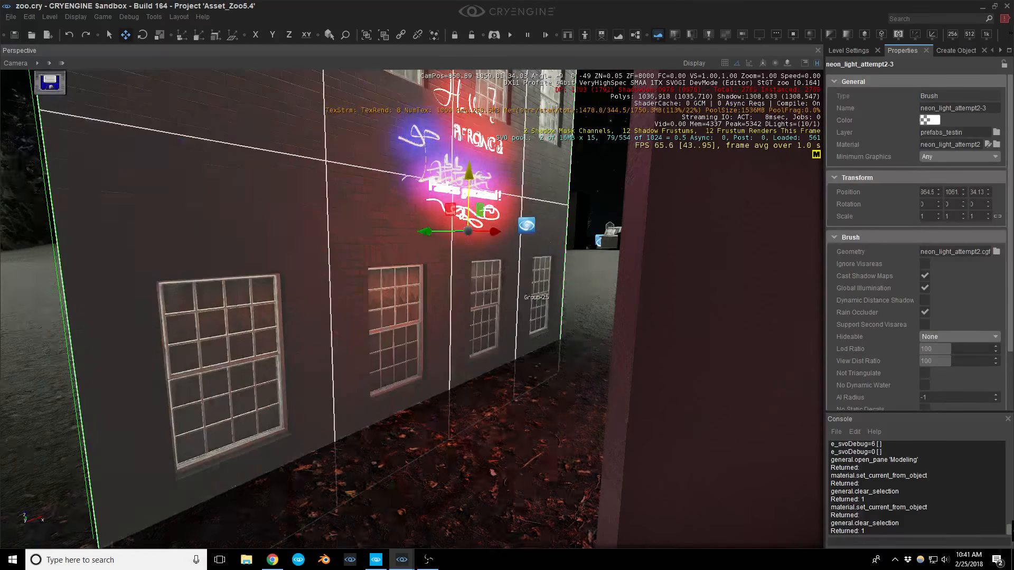
Examine the red light coming through the window from back inside the bedroom.
key("d")
right_click_drag(456, 170, 351, 245)
right_click_drag(515, 264, 516, 293)
mouse_move(515, 292)
middle_mouse_down()
mouse_move(533, 294)
mouse_move(515, 293)
middle_mouse_up()
key("s")
mouse_move(516, 292)
right_mouse_down()
mouse_move(524, 234)
mouse_move(520, 283)
right_mouse_up()
mouse_move(303, 369)
right_mouse_down()
mouse_move(306, 328)
mouse_move(304, 355)
right_mouse_up()
key("w")
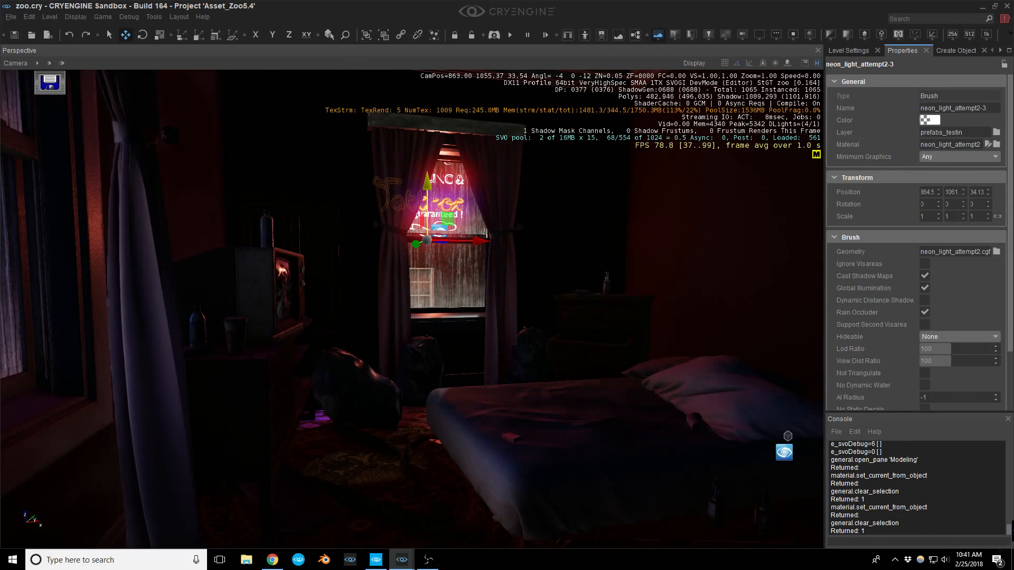
Move the round carpet about 0.82 units toward the window, nudge it slightly sideways and clear the selection.
left_click(352, 488)
right_click_drag(365, 422, 362, 442)
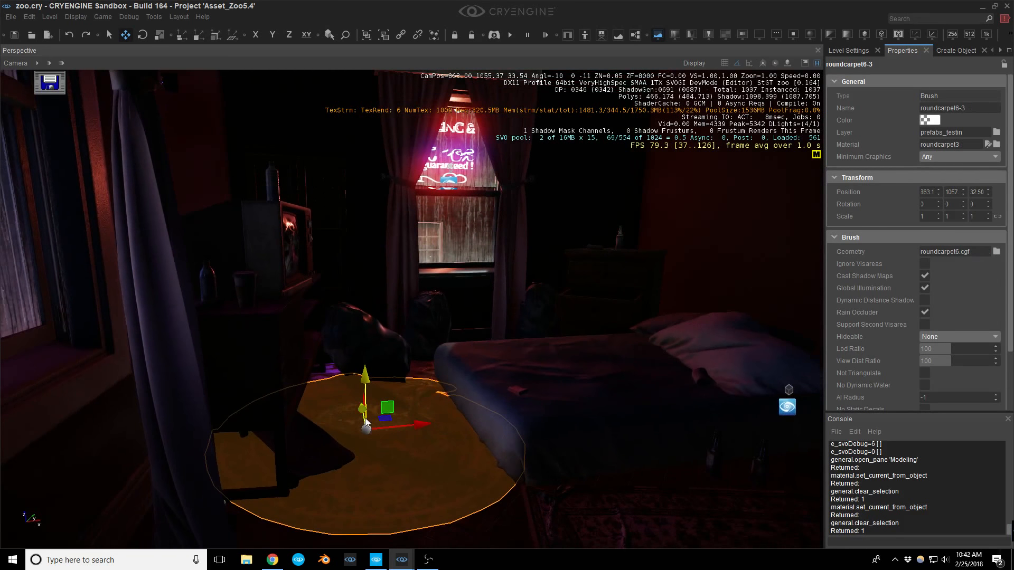
left_click_drag(362, 410, 355, 370)
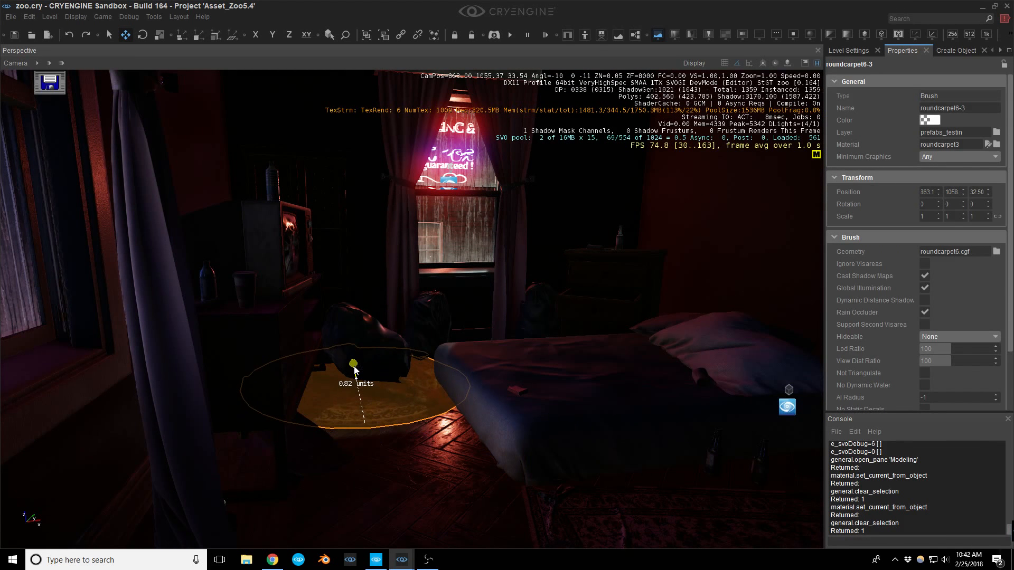
key("Escape")
right_click_drag(355, 371, 359, 348)
middle_click_drag(359, 349, 347, 369)
left_click(412, 394)
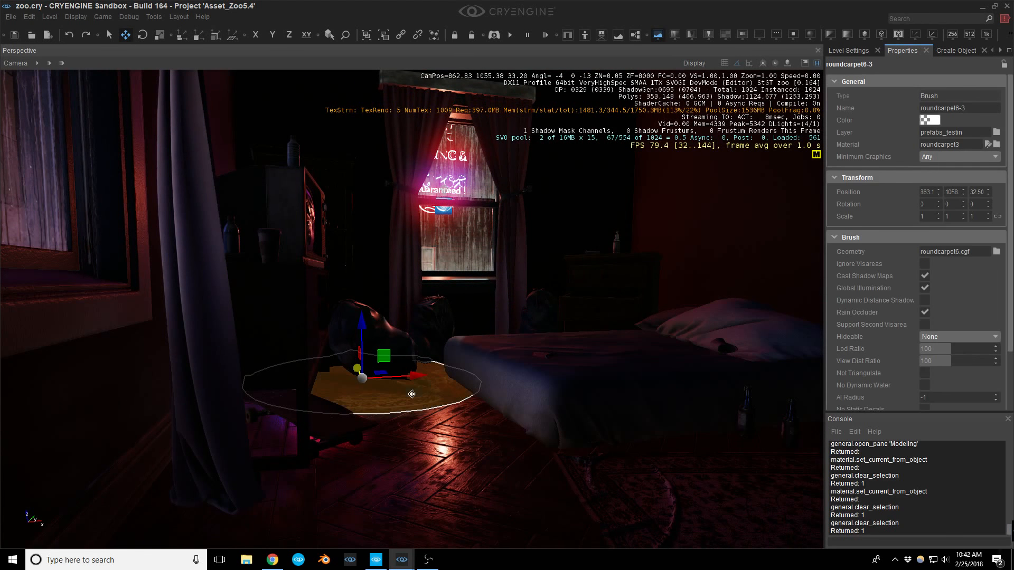
left_click_drag(382, 372, 376, 375)
key("Escape")
Set the diffuse multiplier of the point light outside the bedroom window to 0.002 and clear the selection.
right_click_drag(383, 378, 385, 357)
key("d")
right_click_drag(423, 385, 423, 364)
key("w")
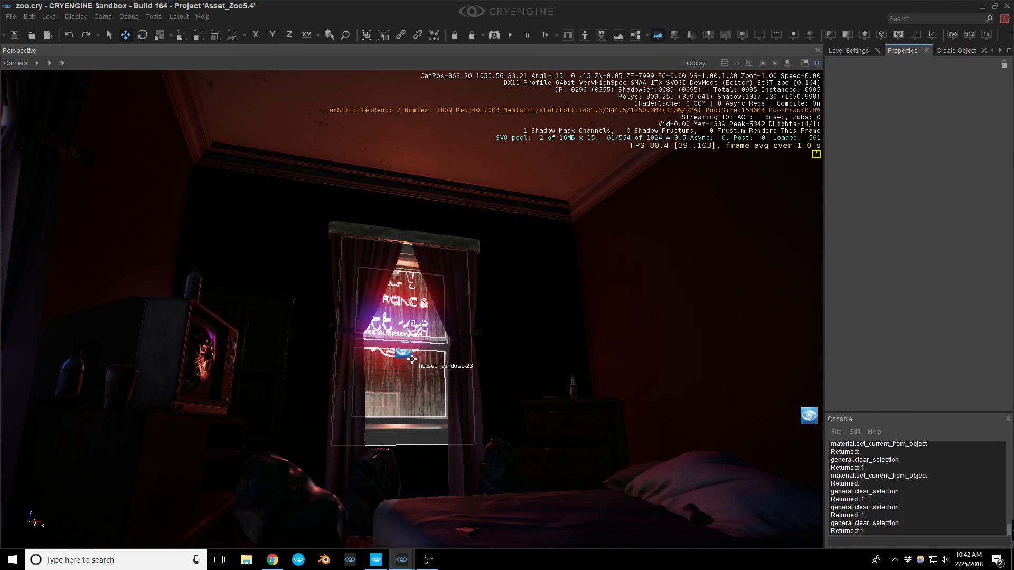
key("shift+space")
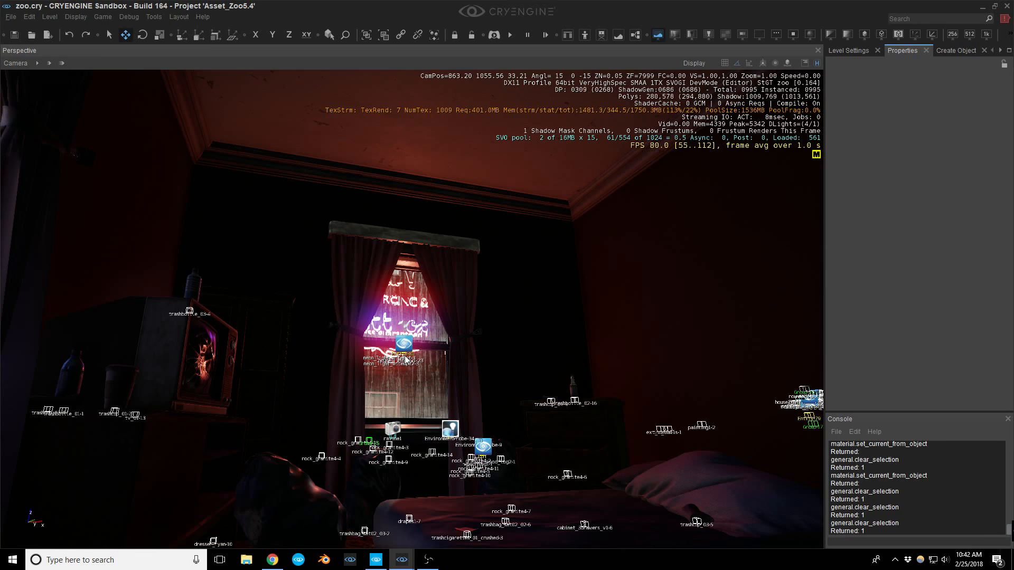
left_click(405, 351)
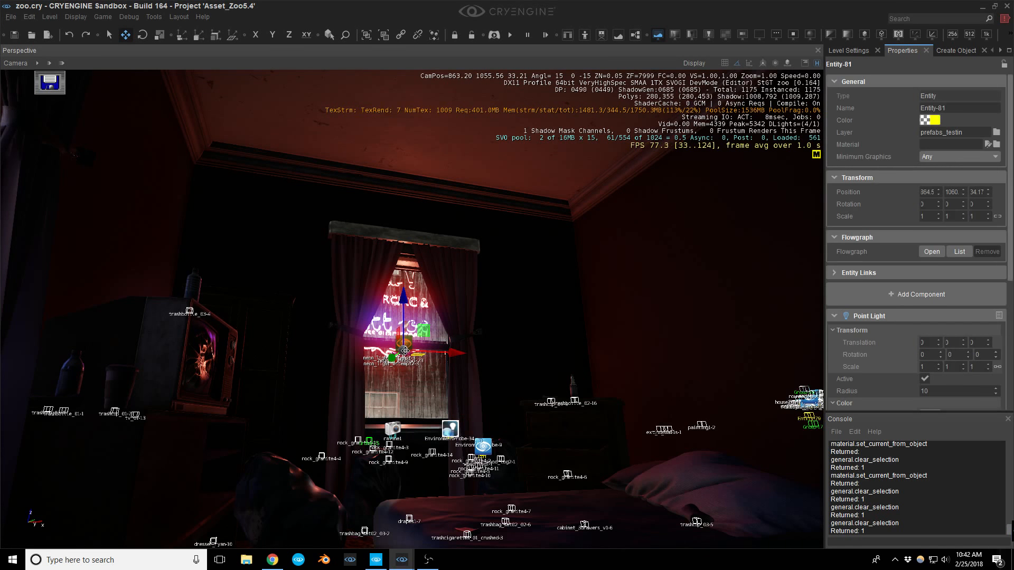
key("shift+space")
right_click_drag(463, 346, 464, 355)
scroll(924, 305, "down", 5)
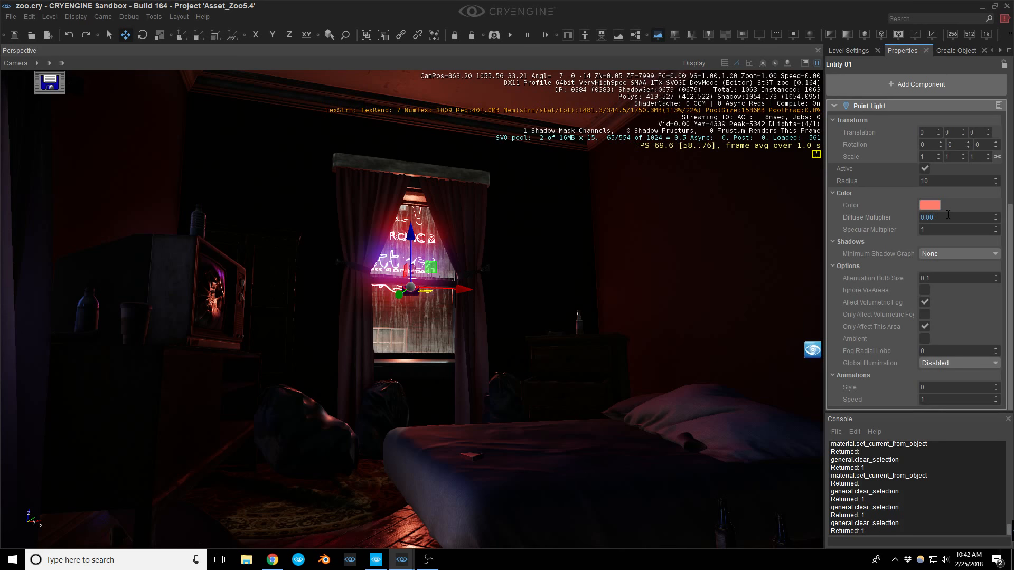
type("2")
key("Return")
right_click_drag(509, 264, 672, 297)
key("Escape")
Add a projector light in the alley outside, on the house wall beside the bedroom window.
key("w")
key("w")
key("s")
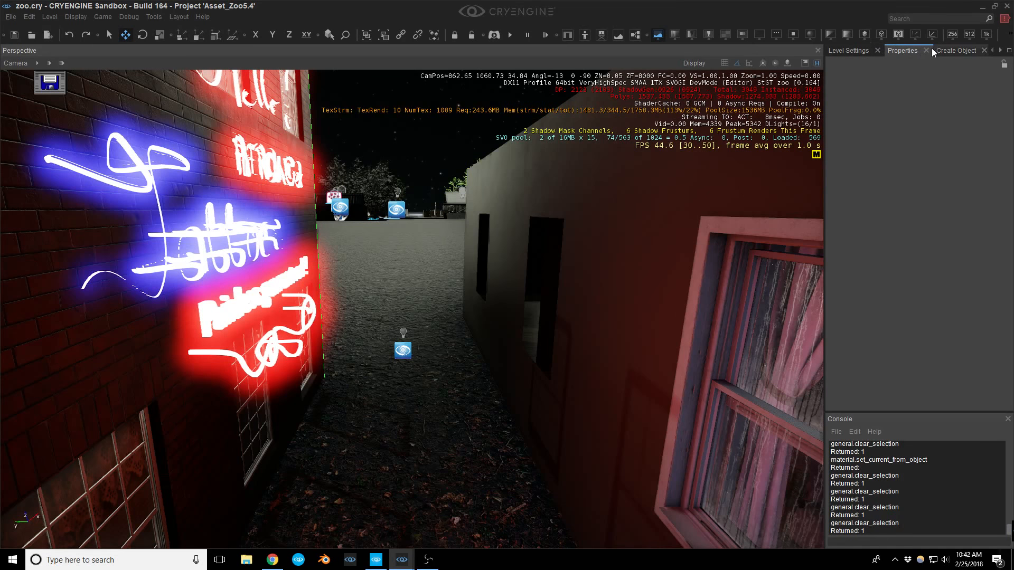
left_click(953, 51)
left_click(834, 165)
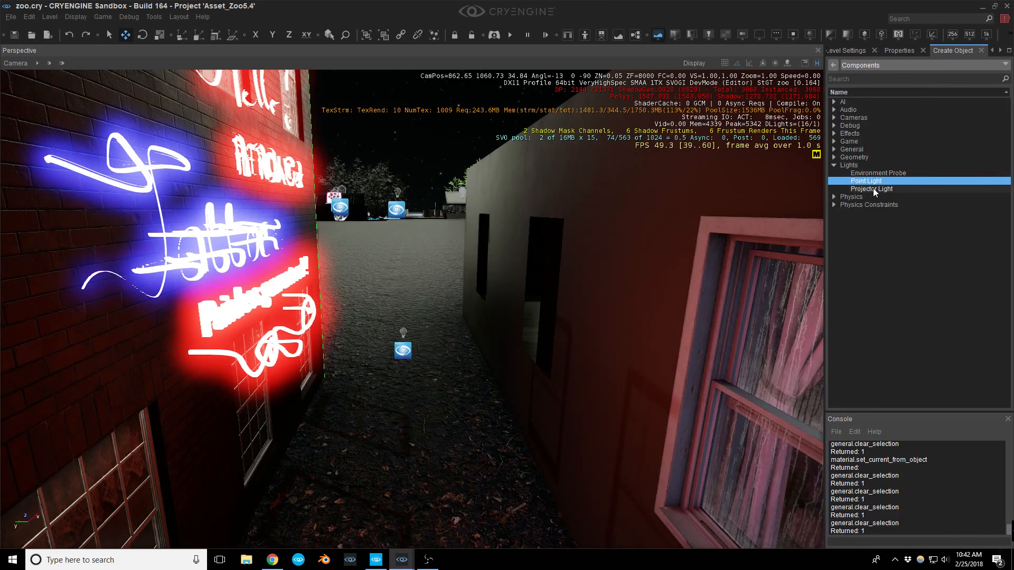
left_click(874, 189)
right_click_drag(528, 374, 527, 437)
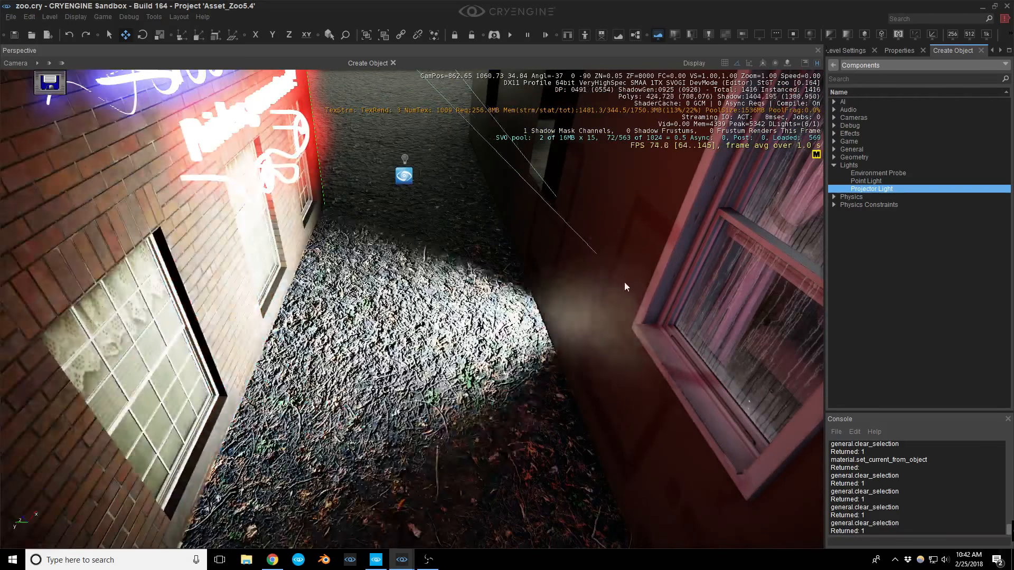
left_click(624, 283)
Turn the projector light -180 degrees, move it to the brick wall below the neon sign facing the window, and save the level.
key("3")
left_click_drag(602, 300, 258, 200)
key("2")
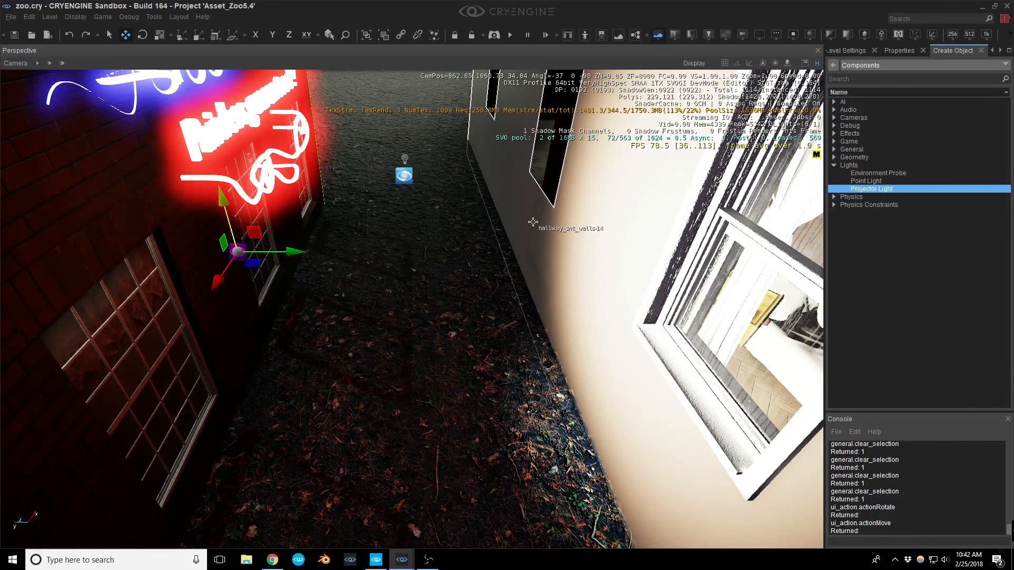
right_click_drag(532, 222, 617, 198)
key("s")
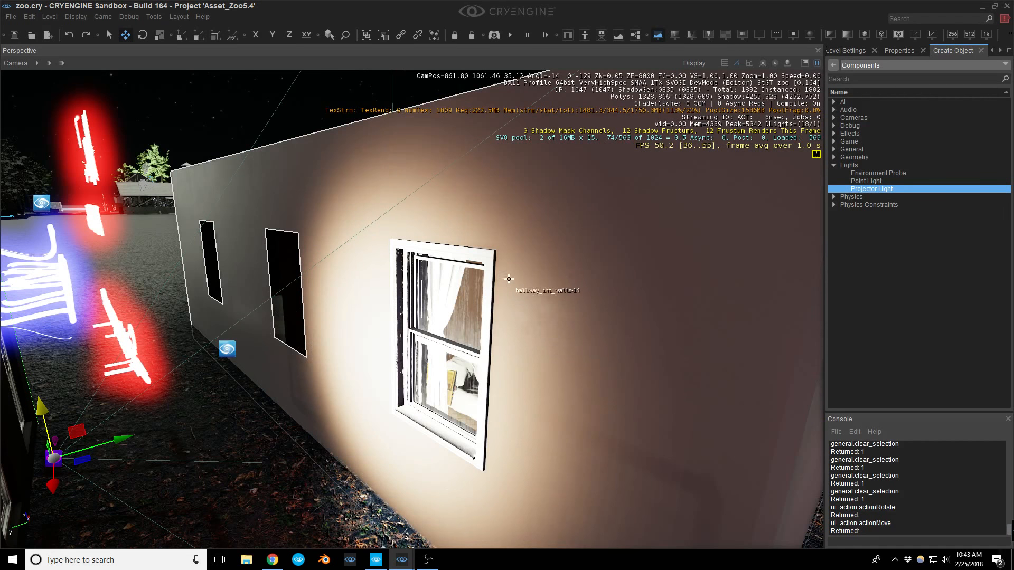
right_click_drag(507, 274, 504, 280)
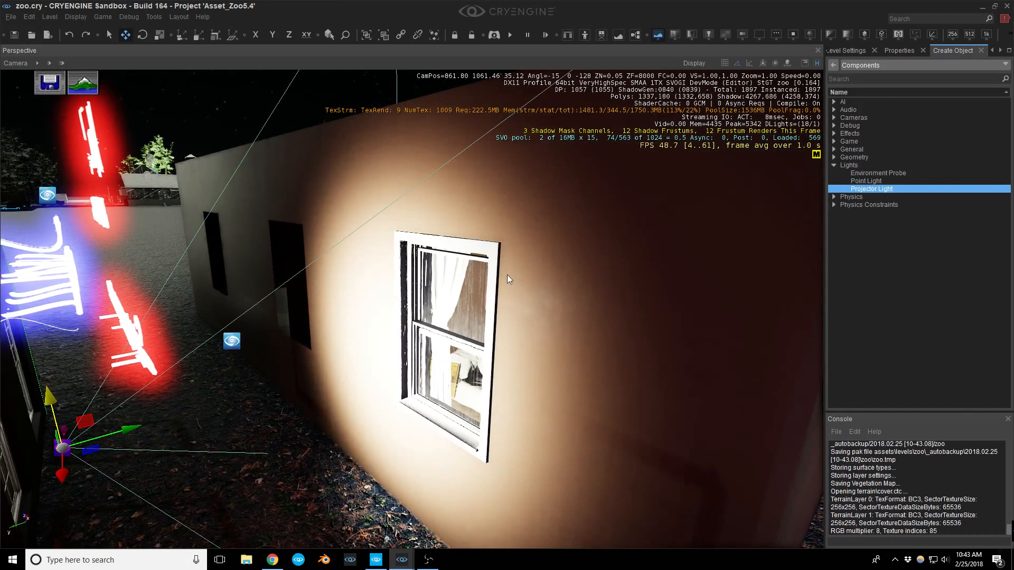
key("ctrl+s")
Assign rectangle_half_075 from Textures/lights/generic as the projector light's projected texture and move the light closer to the window.
left_click(896, 53)
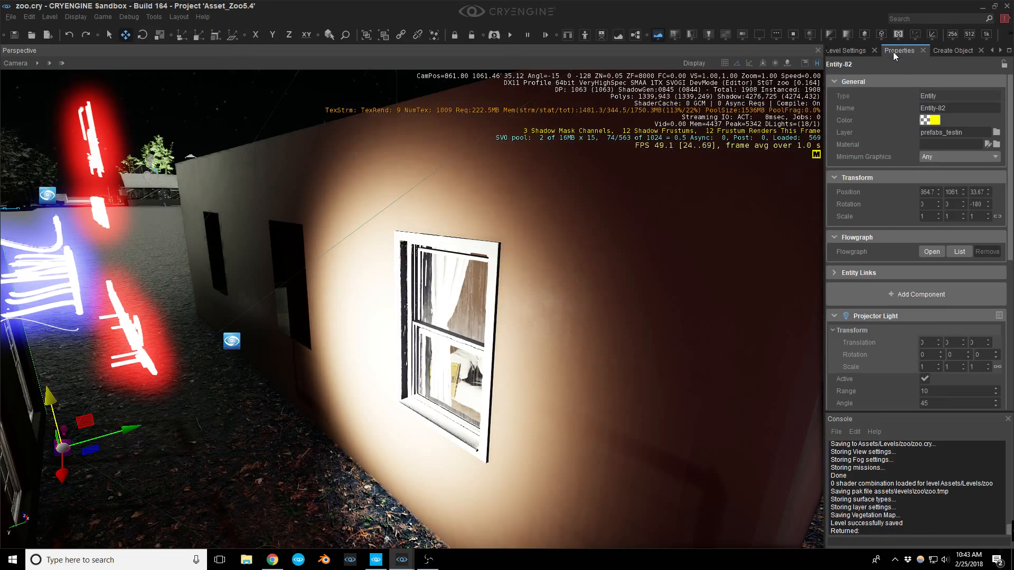
scroll(941, 310, "down", 5)
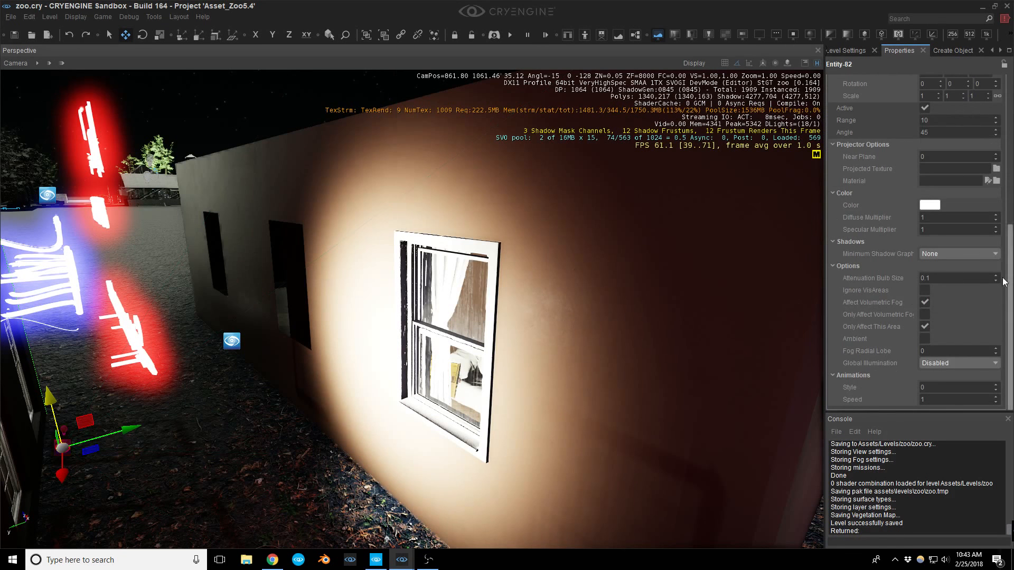
left_click(996, 170)
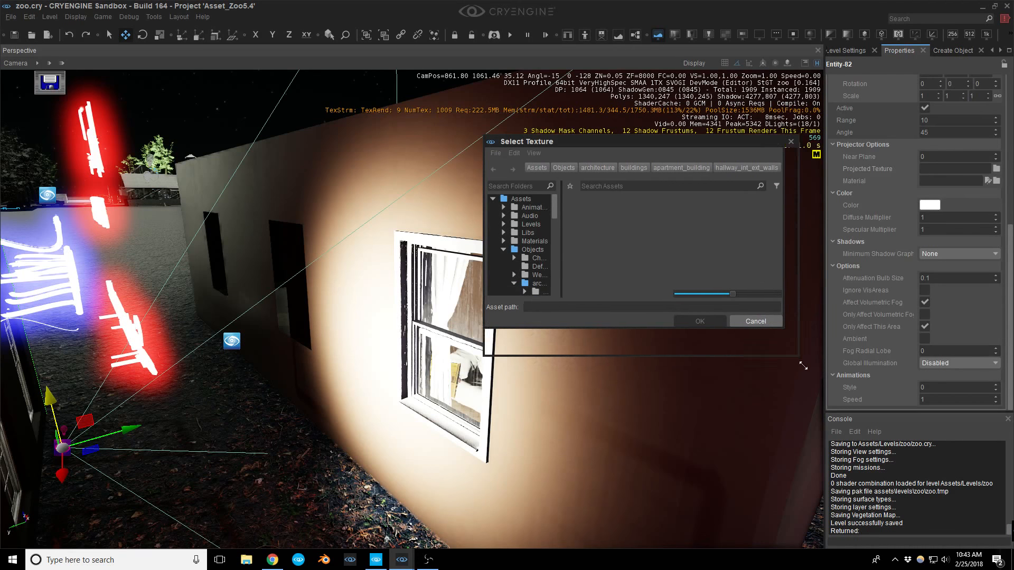
left_click_drag(778, 318, 876, 502)
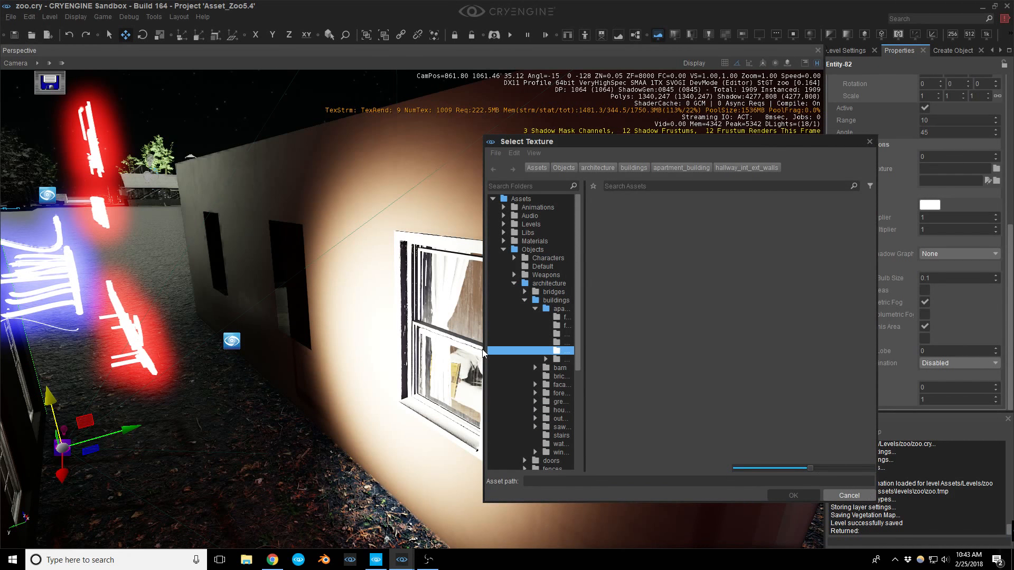
left_click_drag(484, 349, 320, 349)
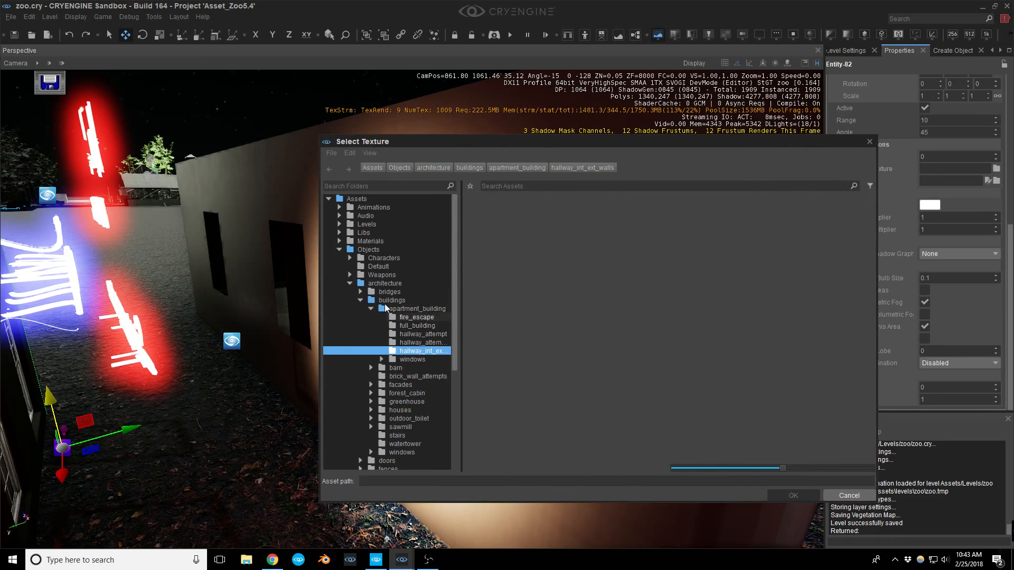
left_click(349, 284)
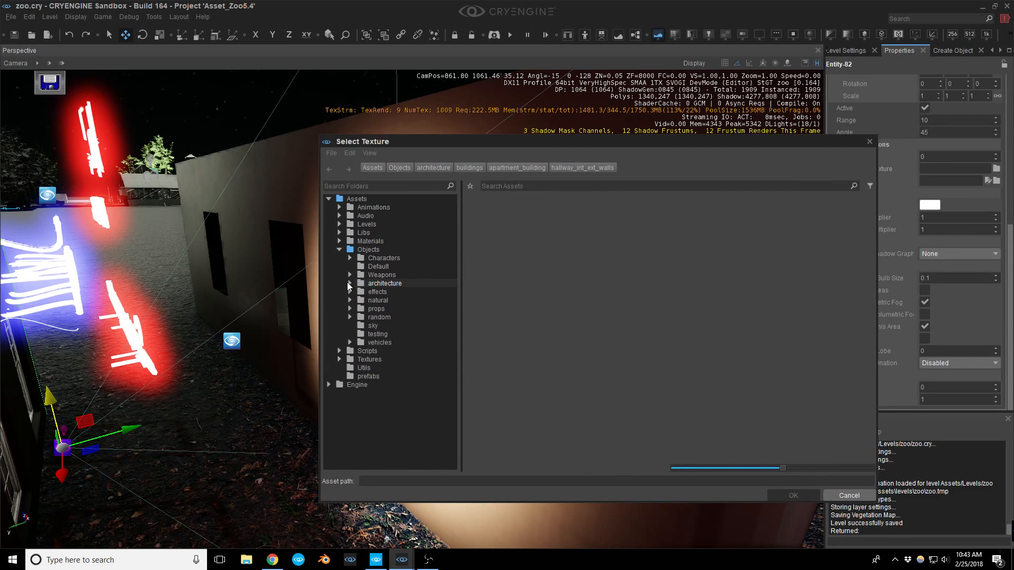
left_click(372, 359)
double_click(674, 334)
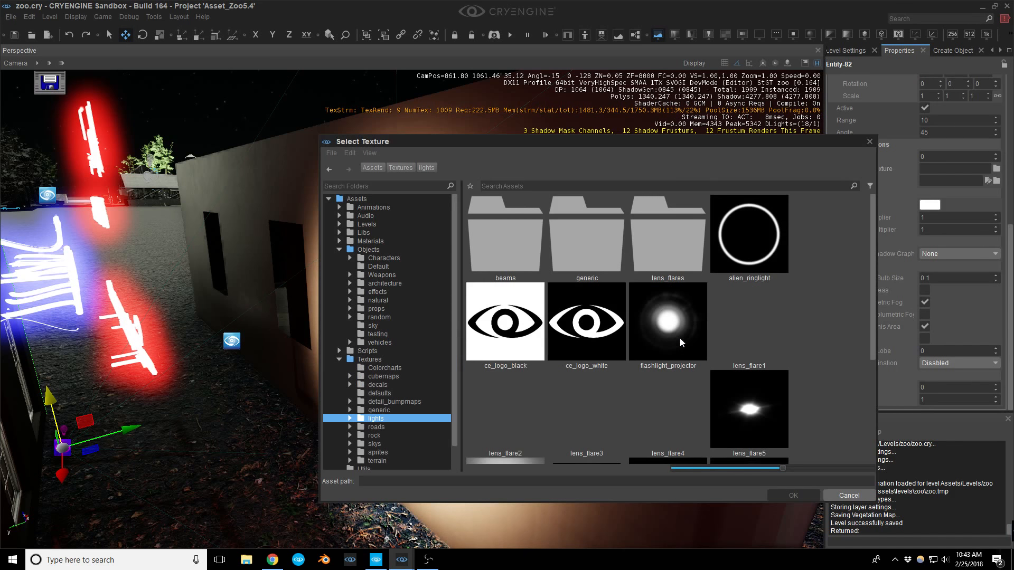
double_click(580, 247)
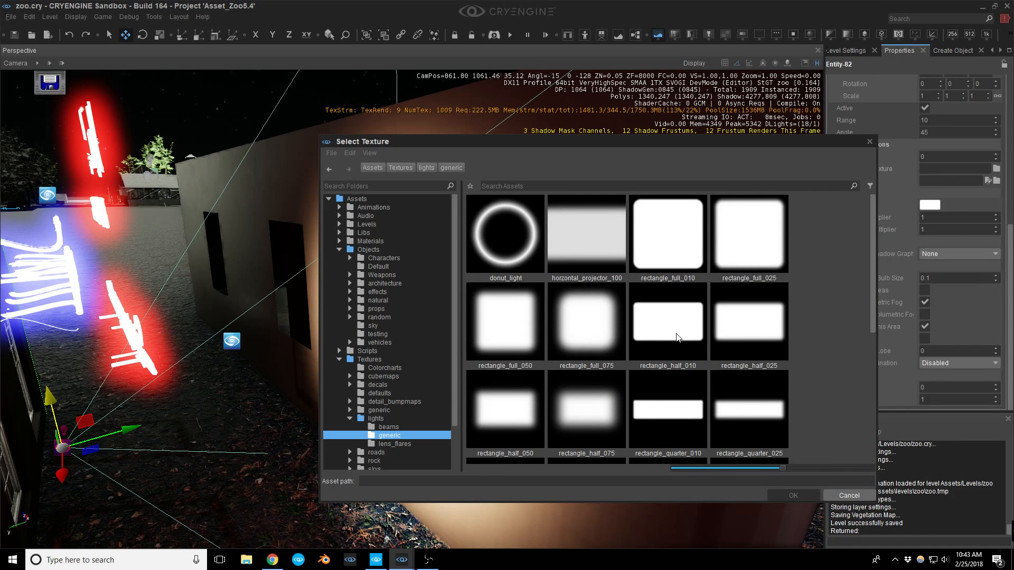
mouse_move(677, 337)
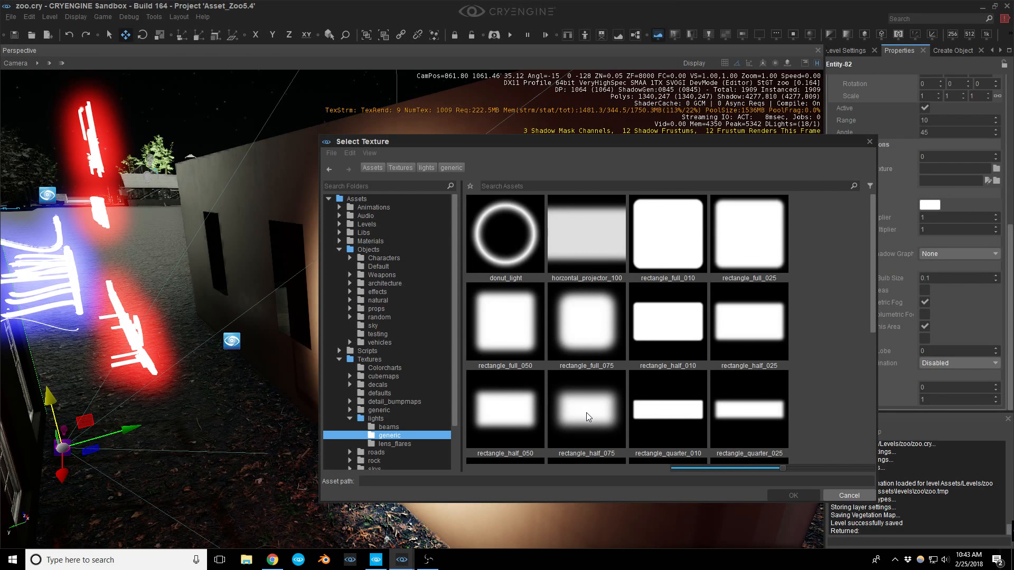
left_click(588, 422)
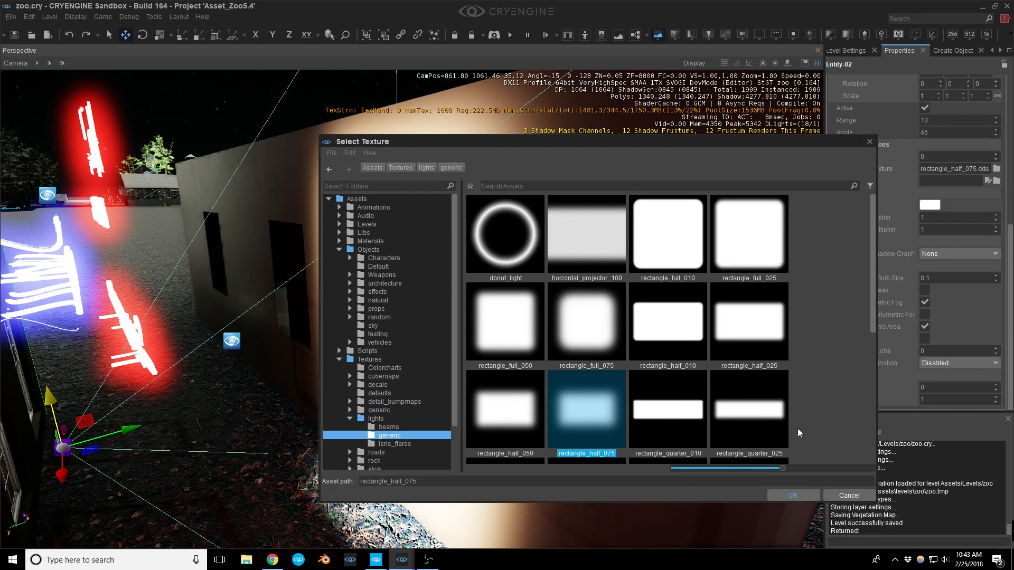
left_click(793, 495)
right_click_drag(617, 392, 608, 384)
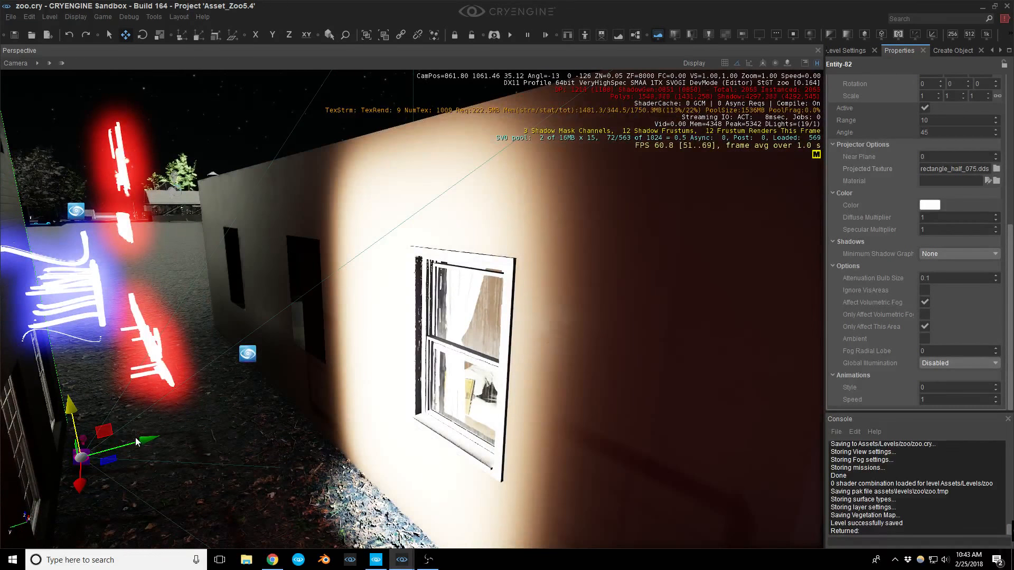
left_click_drag(136, 442, 286, 411)
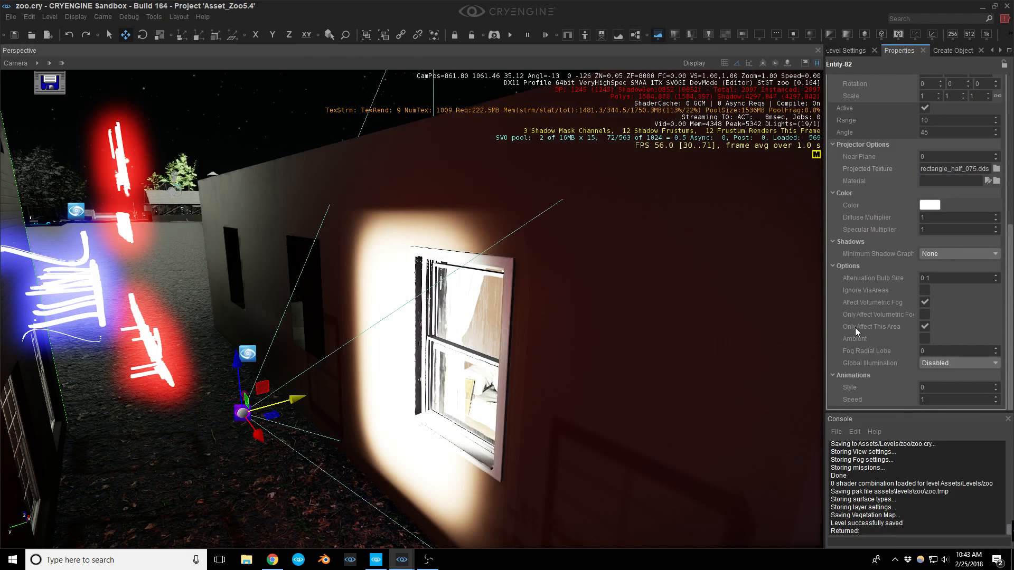
Try attenuation bulb sizes of 0.01 and 1 on the projector light and compare the light around the window.
left_click(954, 279)
type(".01")
key("Return")
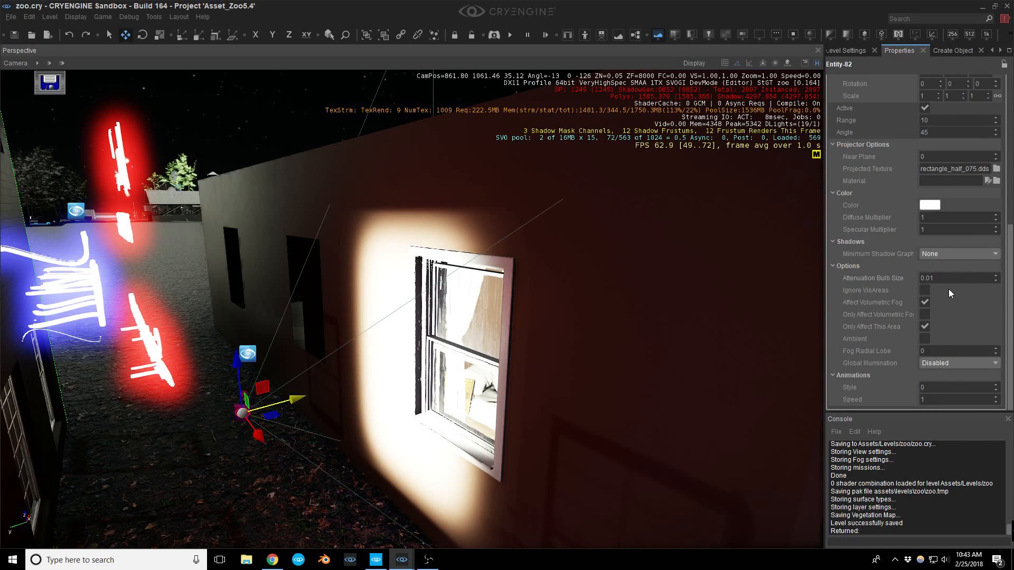
left_click(946, 278)
type("1")
key("Return")
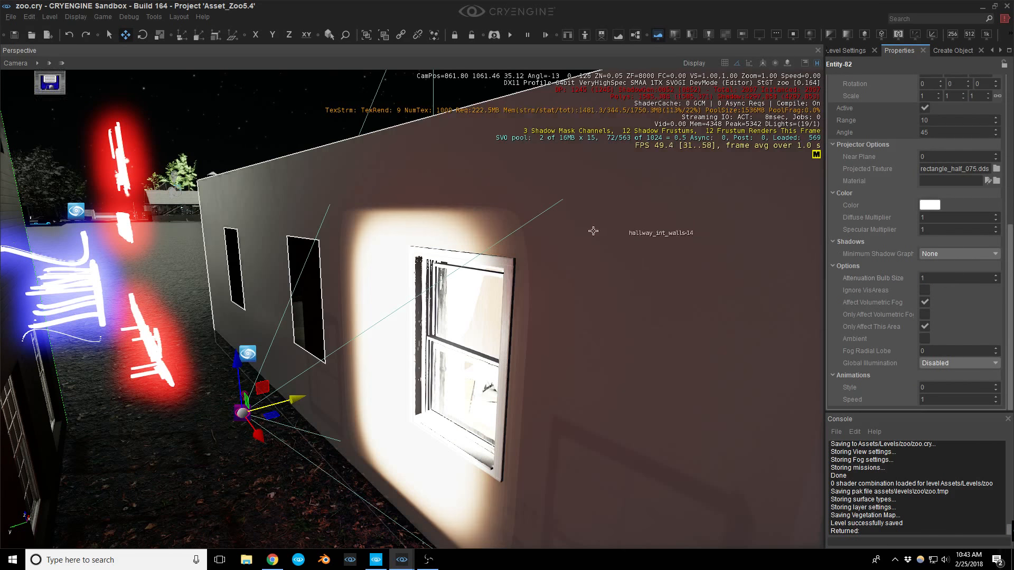
key("w")
right_click_drag(593, 229, 650, 218)
key("s")
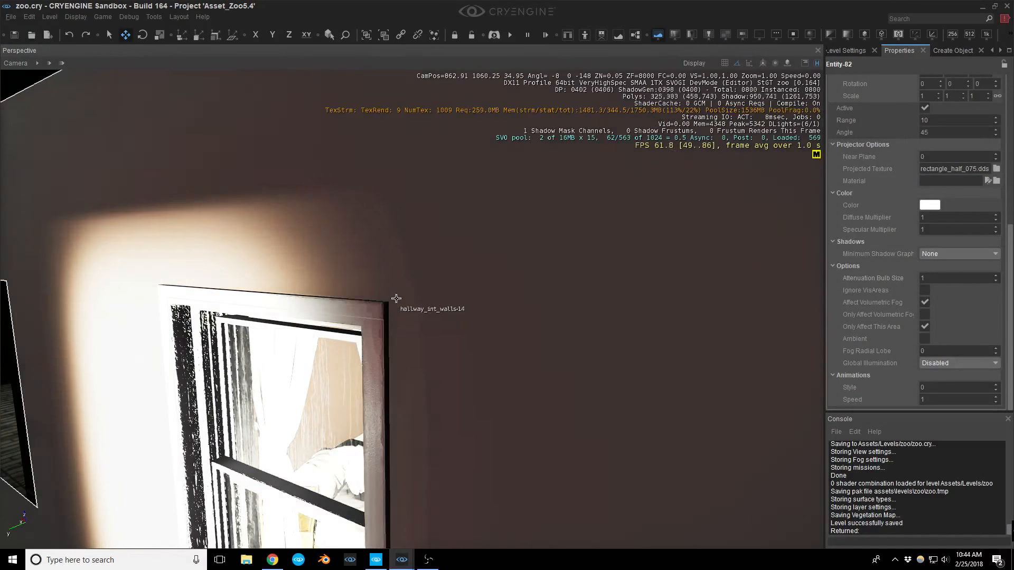
right_click_drag(395, 298, 413, 301)
key("s")
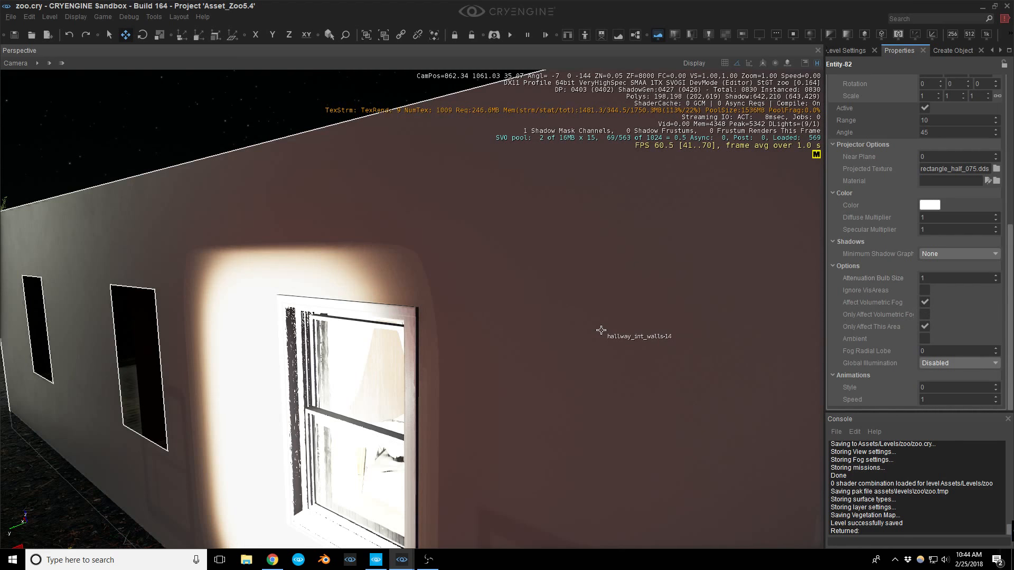
right_click_drag(601, 330, 597, 334)
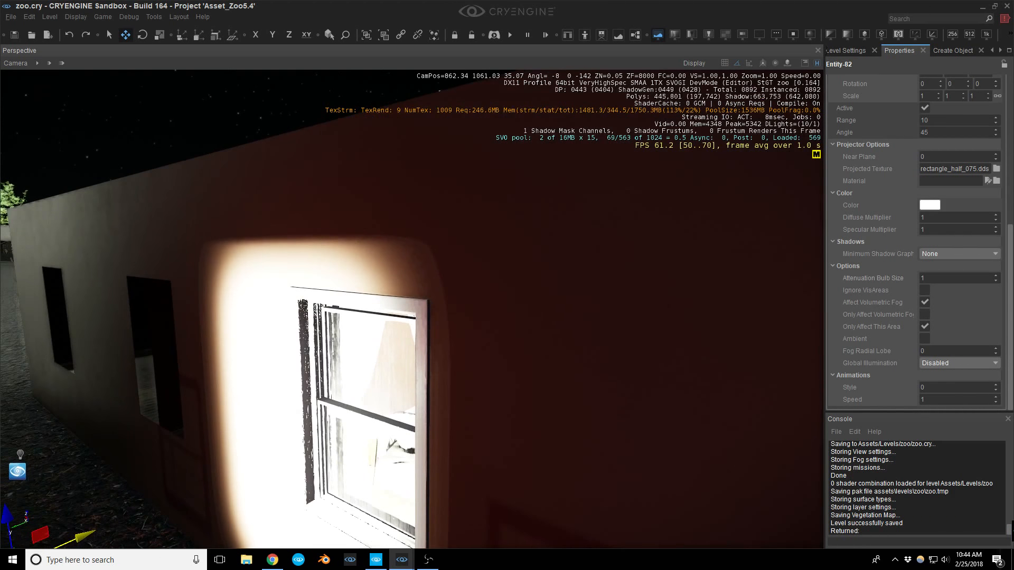
Set the projector light's attenuation bulb size to 0.001 and reposition the light to centre its beam on the window.
left_click(936, 274)
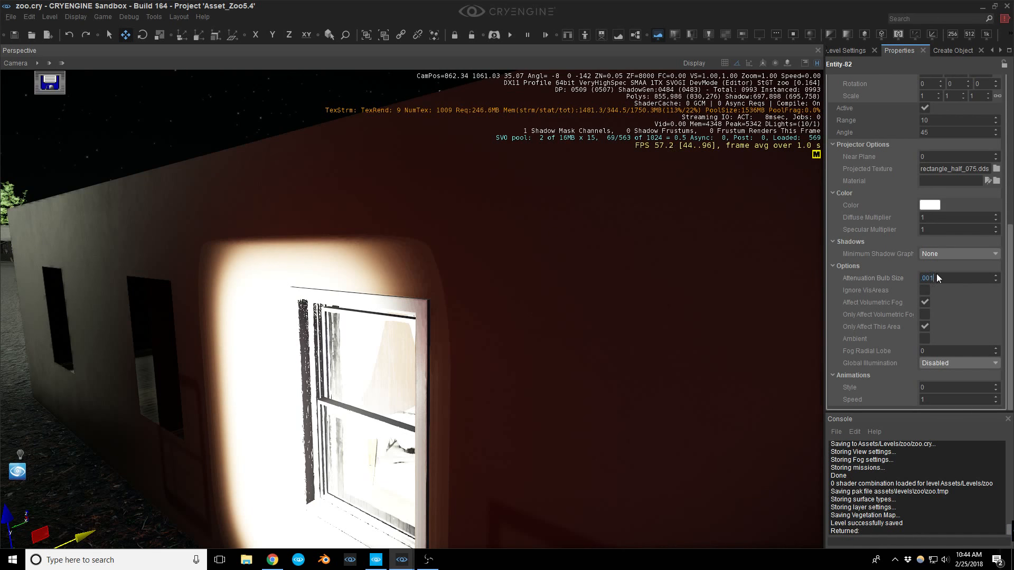
key("Return")
right_click_drag(516, 331, 518, 345)
key("s")
left_click_drag(244, 417, 306, 428)
left_click_drag(267, 383, 274, 342)
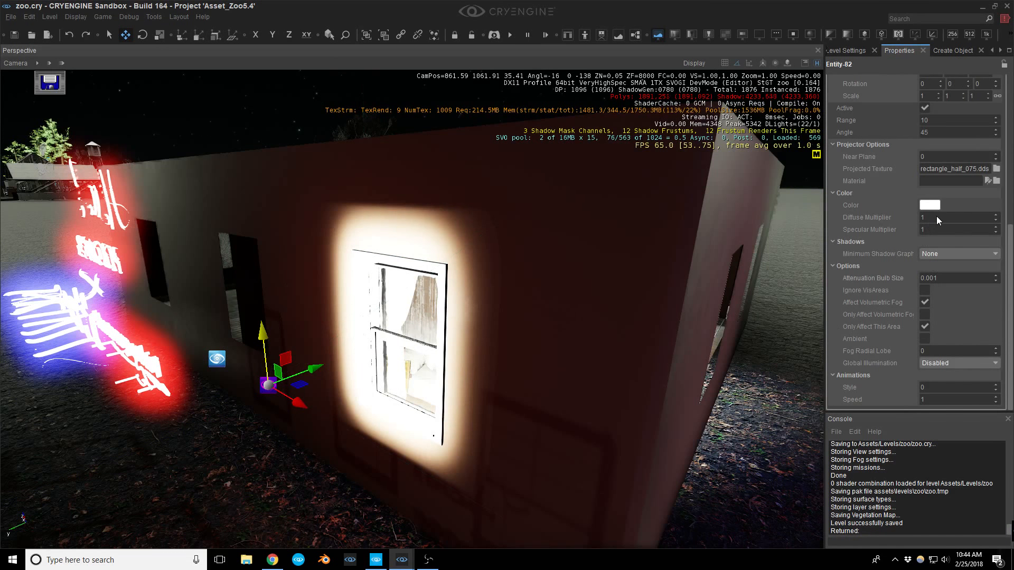
Set the projector light's diffuse multiplier to 0.02.
left_click(938, 217)
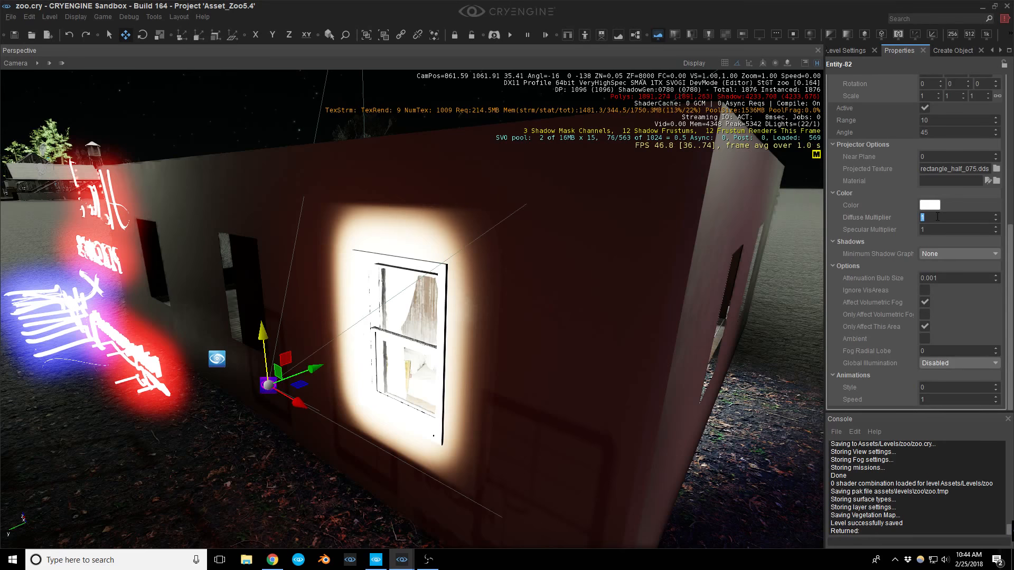
type(".02")
key("Return")
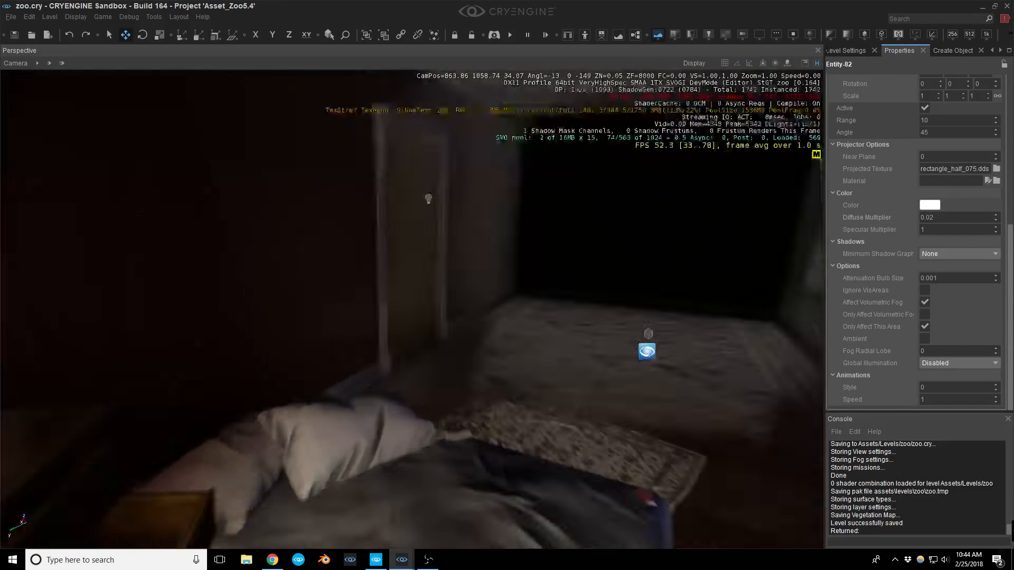
Examine the projector light's effect on the curtains, floor and bed from inside the bedroom.
right_click_drag(496, 300, 496, 300)
key("s")
middle_click_drag(496, 300, 496, 300)
right_click_drag(495, 300, 496, 300)
right_click_drag(452, 220, 452, 220)
right_click_drag(444, 316, 444, 316)
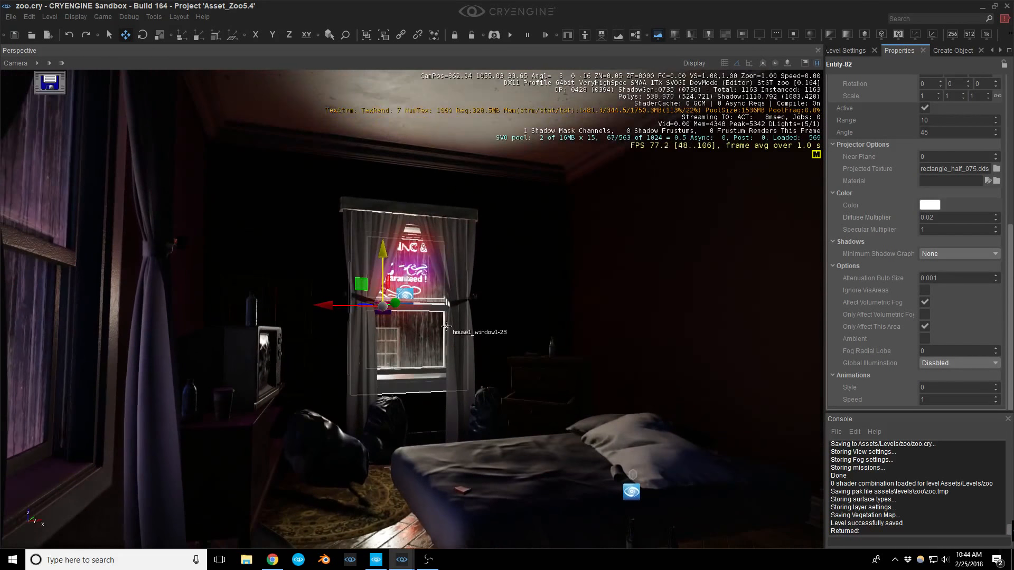
middle_click_drag(443, 316, 444, 316)
key("w")
right_click_drag(444, 316, 443, 316)
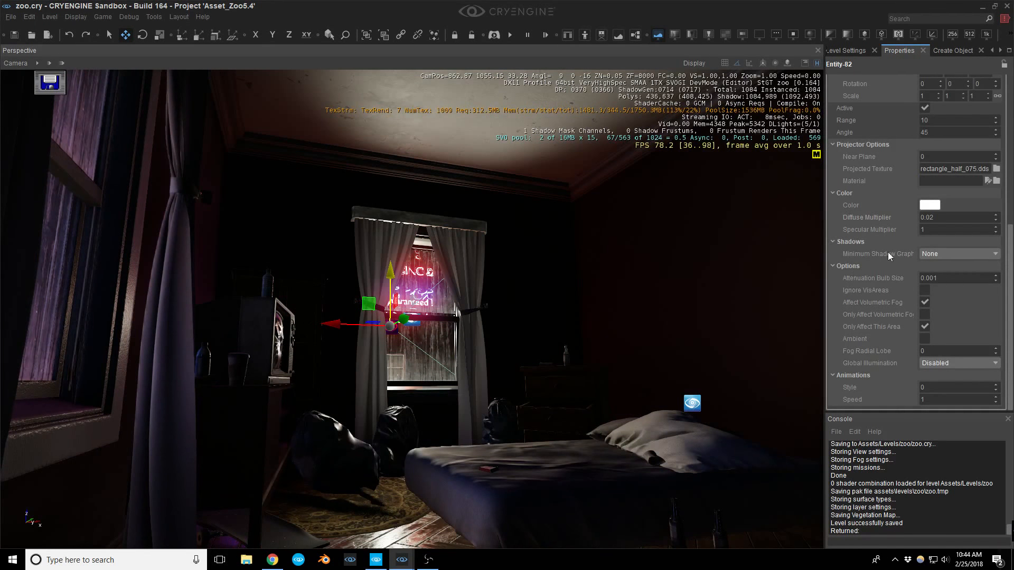
Try the pale red color #ffa9a9 on the projector light.
left_click(929, 206)
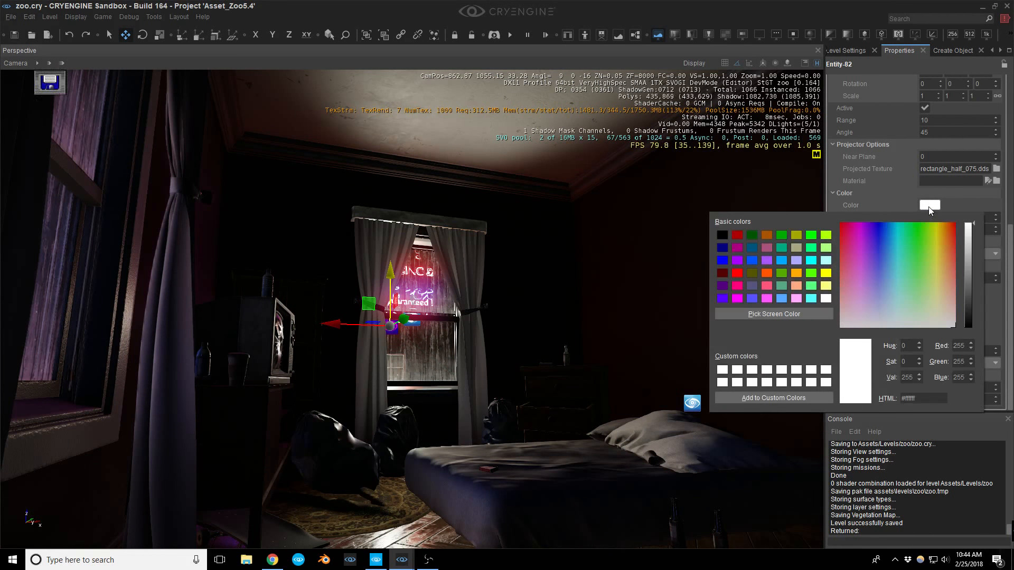
left_click(953, 266)
left_click_drag(956, 268, 960, 297)
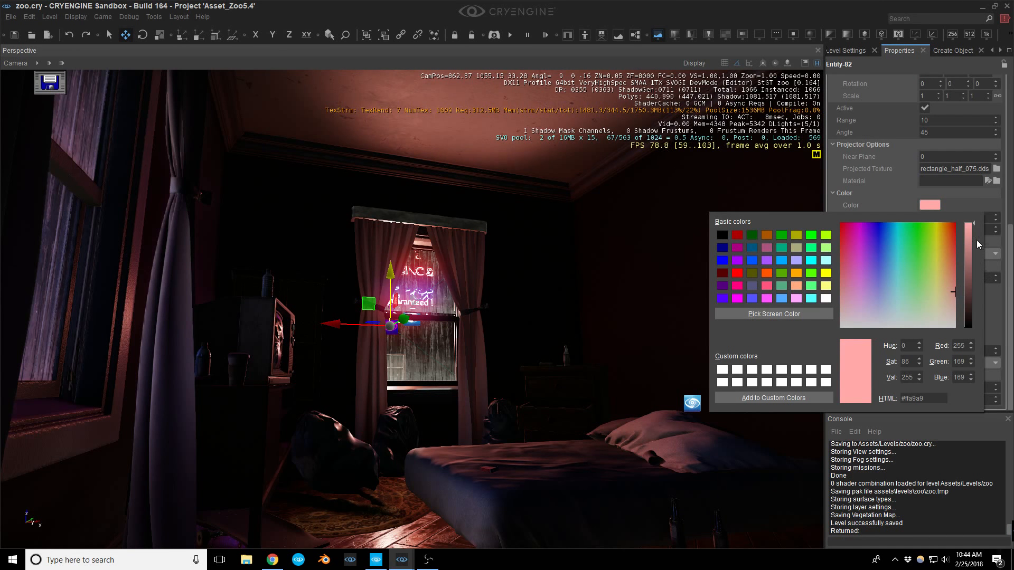
left_click(967, 209)
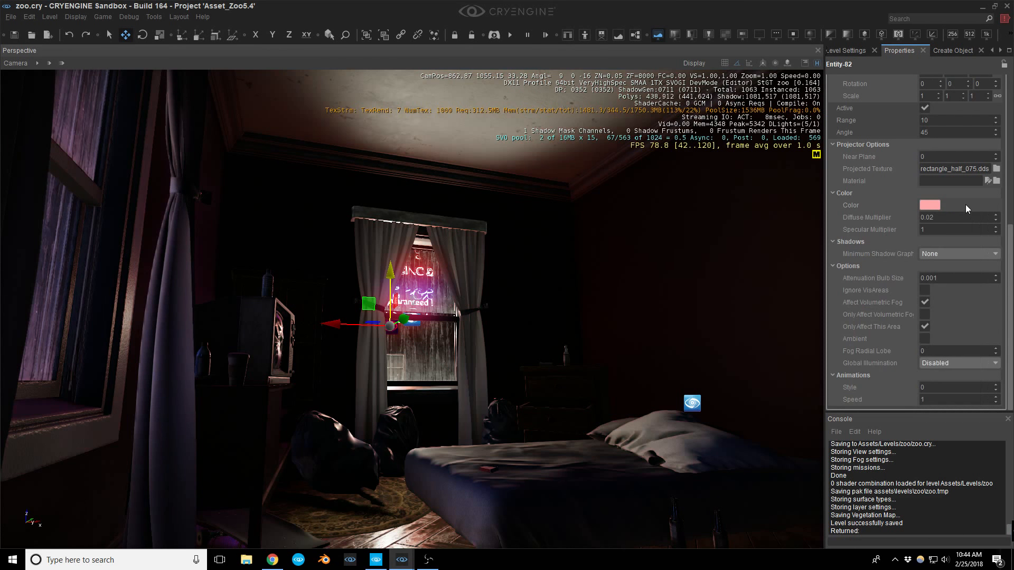
Set the projector light's color to the pale red #ffa4a4.
left_click(931, 206)
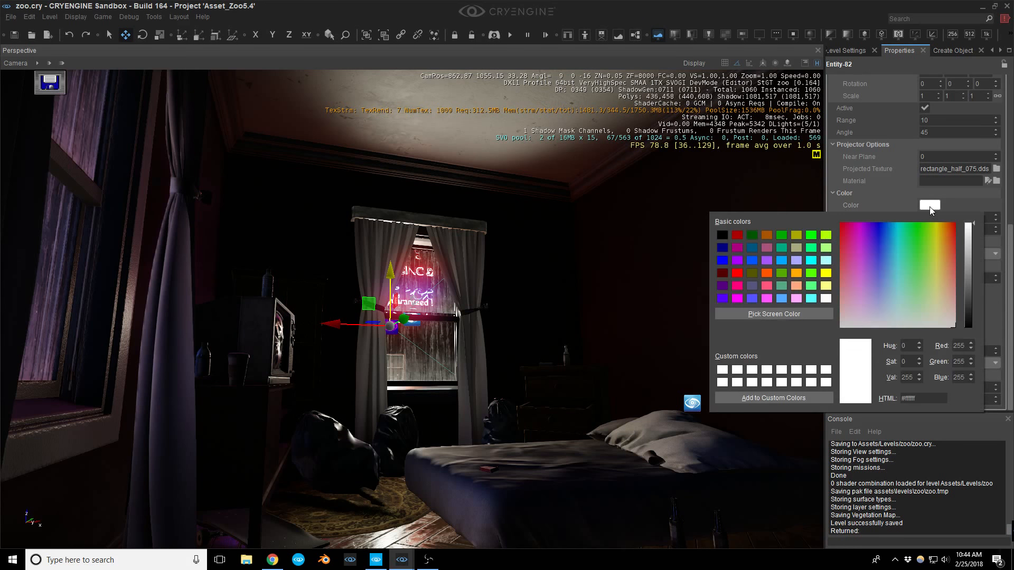
left_click(955, 268)
left_click_drag(956, 273, 955, 281)
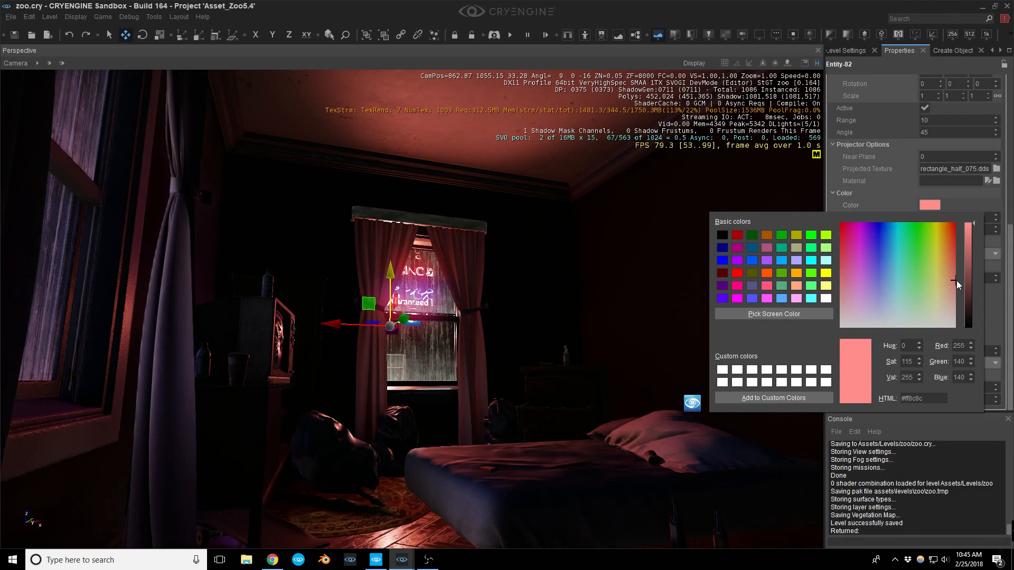
left_click_drag(958, 285, 957, 289)
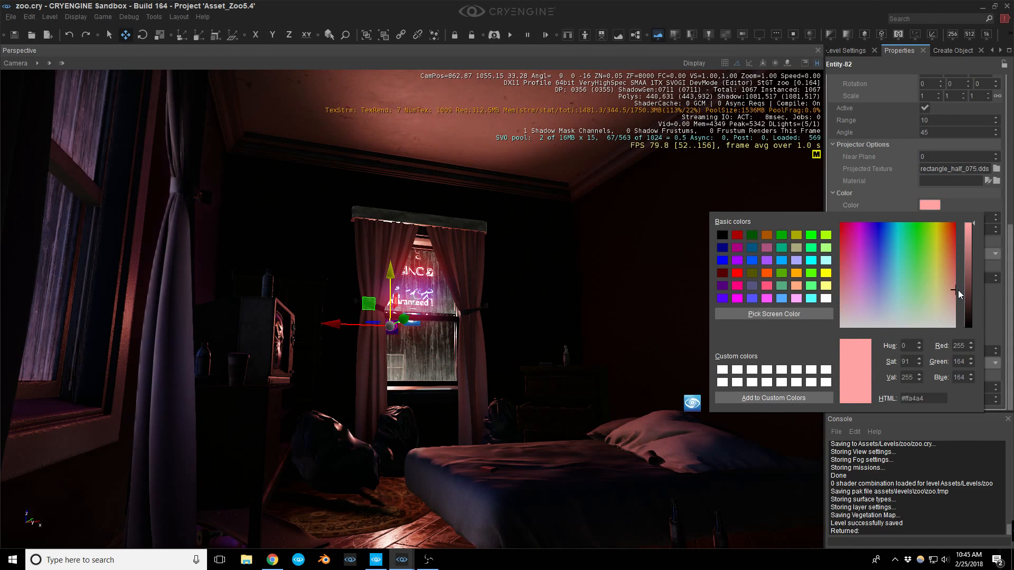
left_click(962, 208)
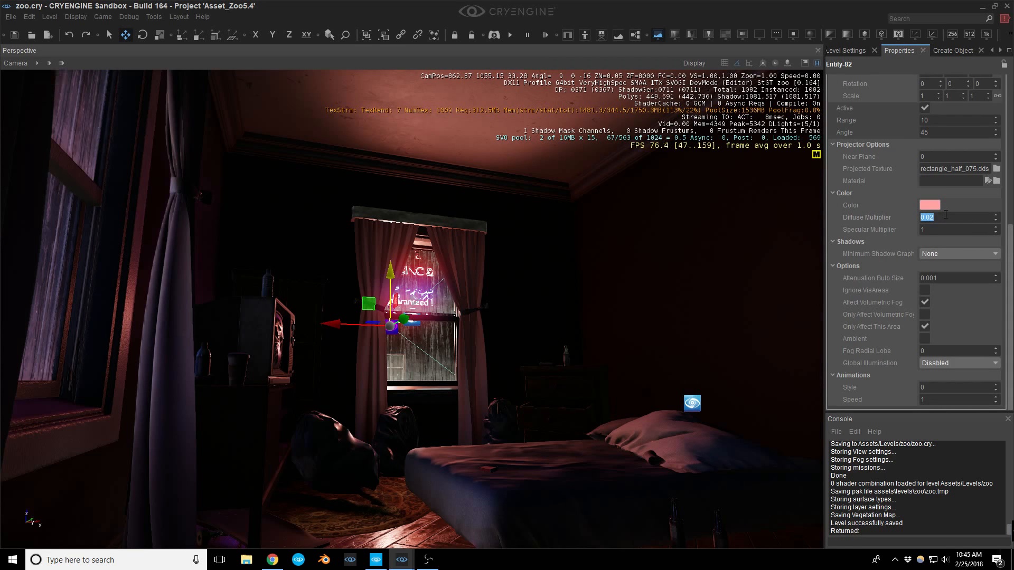
Set the pale red projector light's diffuse multiplier to 0.01.
left_click(946, 214)
type("0.01")
key("Return")
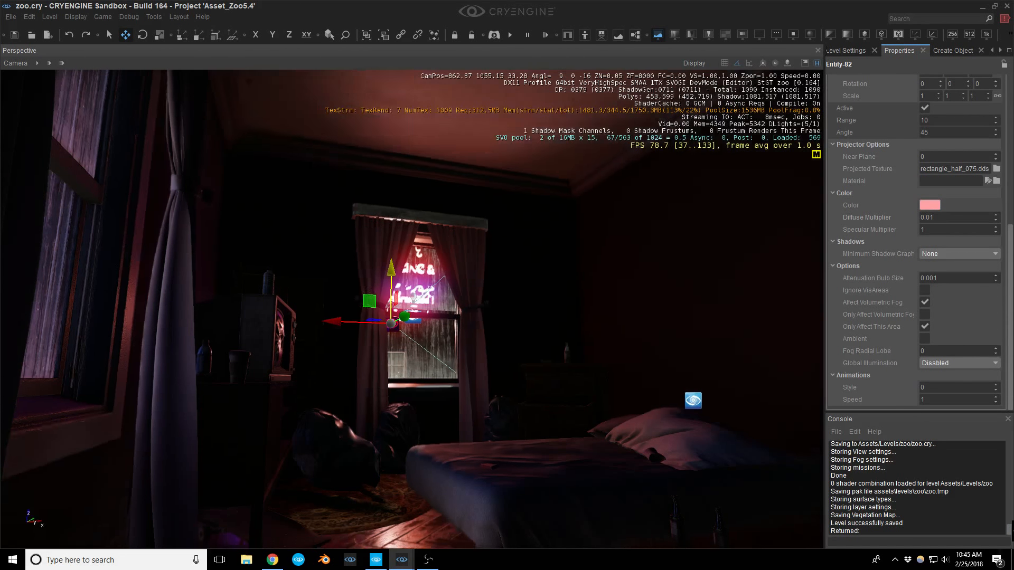
Examine how the dimmed red projector light falls on the curtains, bed, floor and television inside the bedroom.
right_click_drag(581, 275, 575, 290)
key("w")
key("s")
mouse_move(553, 233)
middle_mouse_down()
mouse_move(547, 210)
mouse_move(552, 233)
middle_mouse_up()
right_click_drag(552, 233, 559, 247)
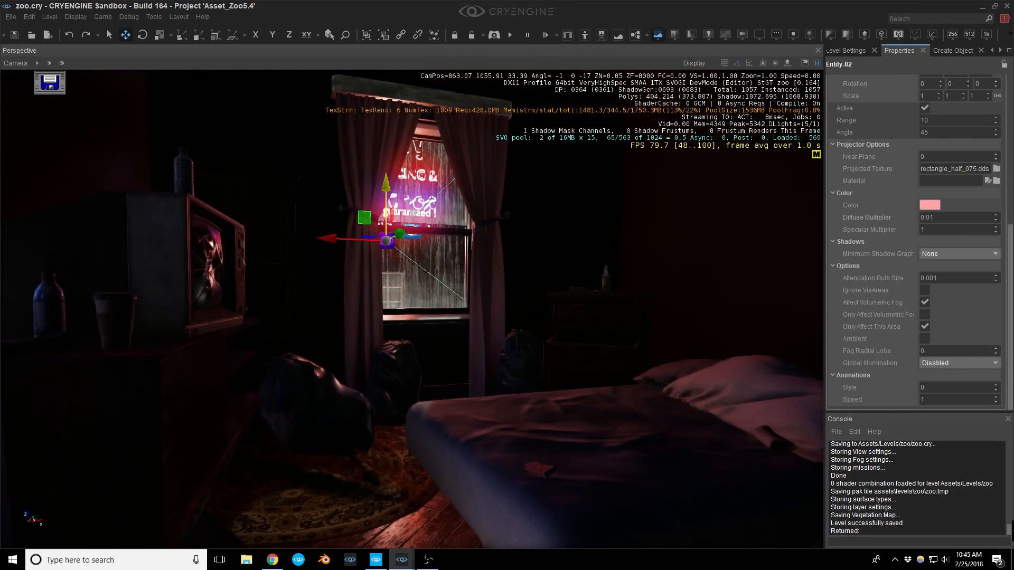
middle_click_drag(549, 243, 539, 239)
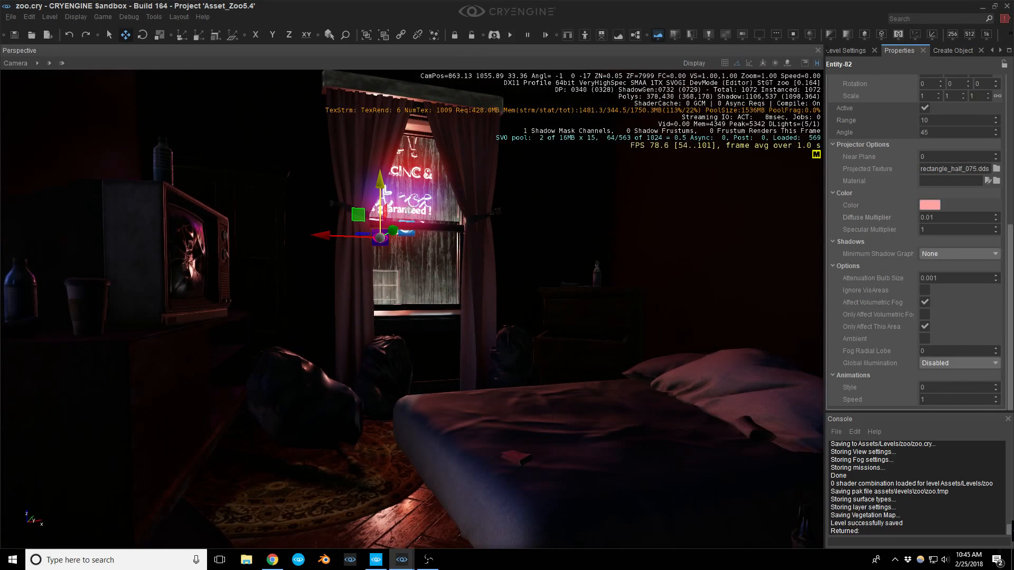
right_click_drag(536, 248, 536, 270)
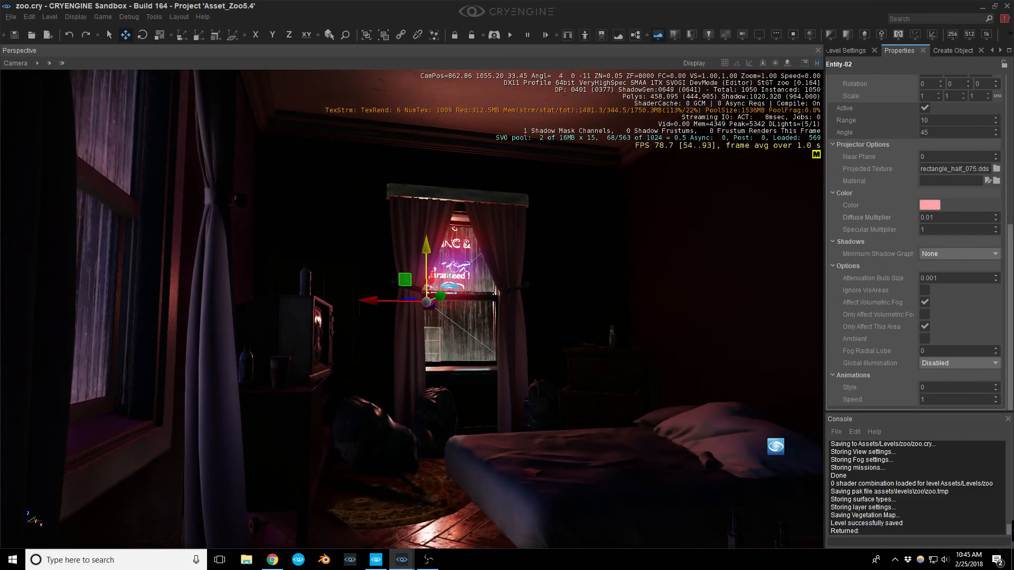
right_click_drag(518, 371, 519, 372)
key("w")
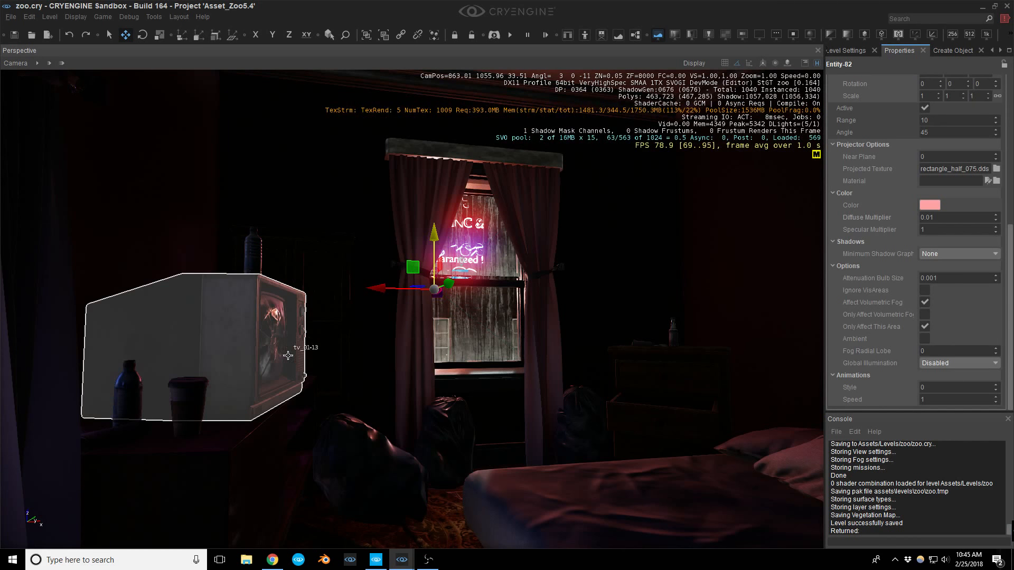
Duplicate the projector light outside the window and place the copy just above the original.
right_click_drag(286, 343, 349, 349)
key("w")
key("s")
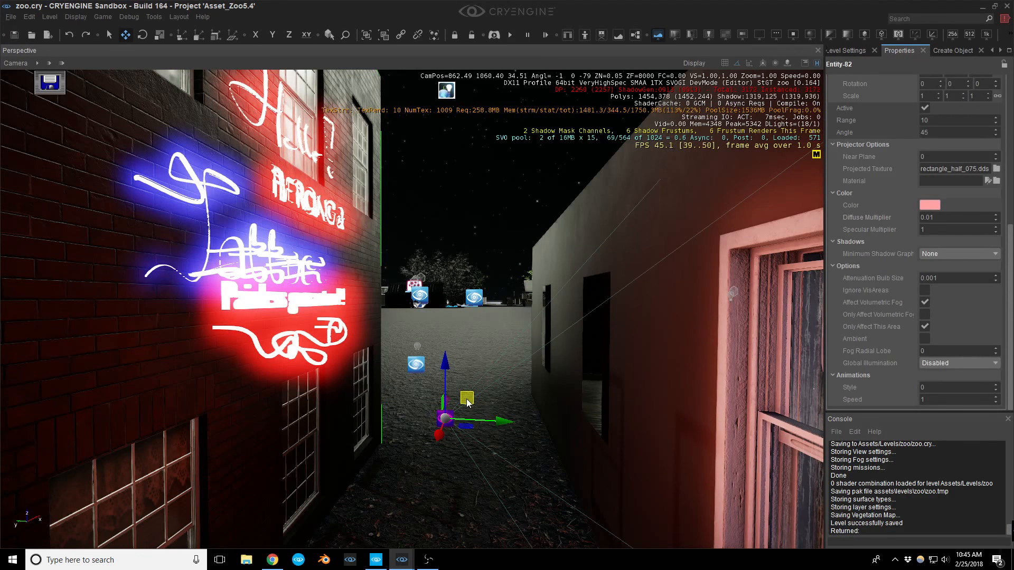
key("ctrl+d")
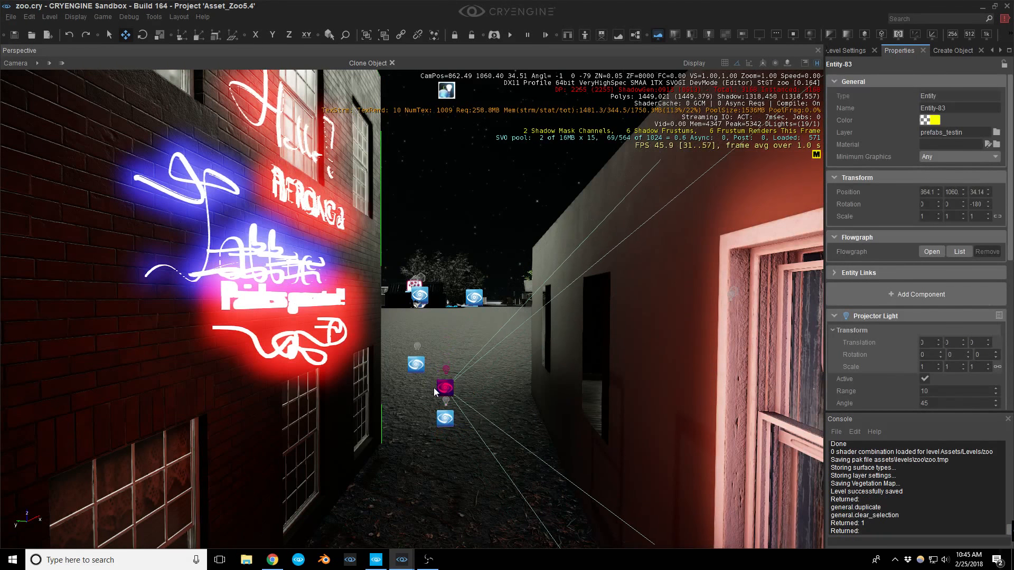
left_click(435, 393)
Set the duplicated projector light's color to the blue-violet #6f65ff.
key("a")
mouse_move(435, 393)
right_mouse_down()
mouse_move(486, 421)
mouse_move(478, 394)
right_mouse_up()
key("d")
key("s")
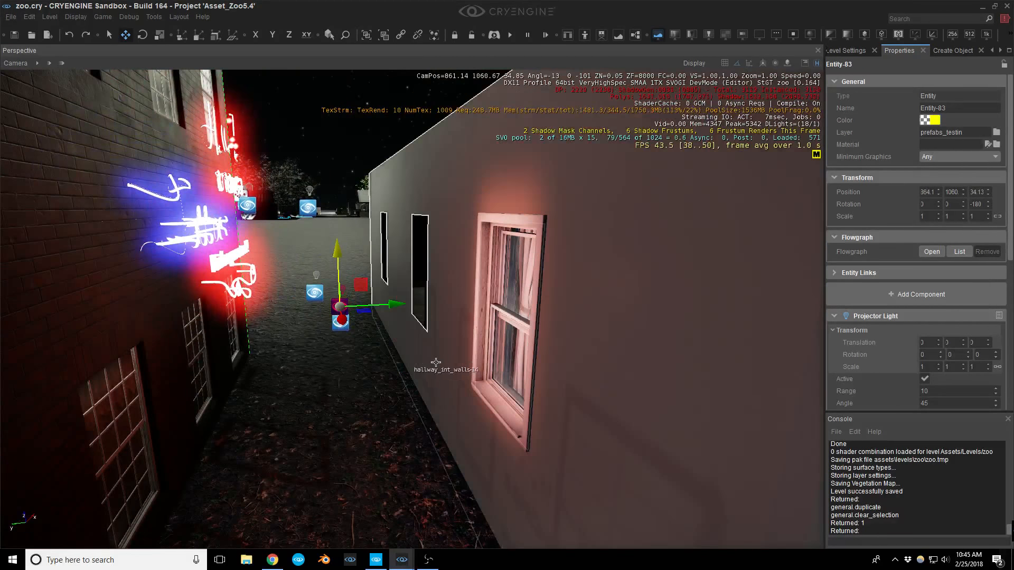
scroll(956, 373, "down", 5)
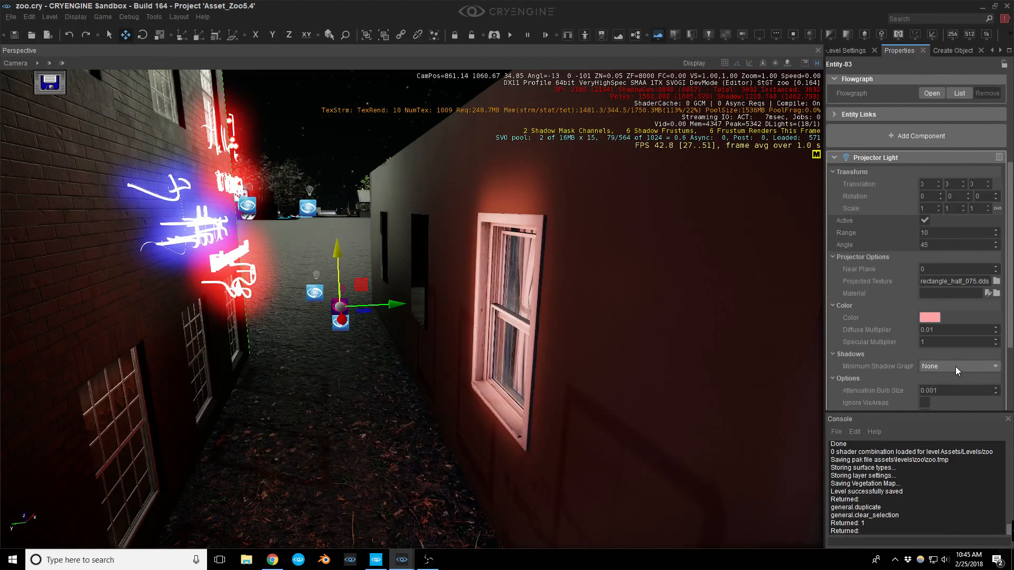
left_click(935, 319)
left_click(878, 373)
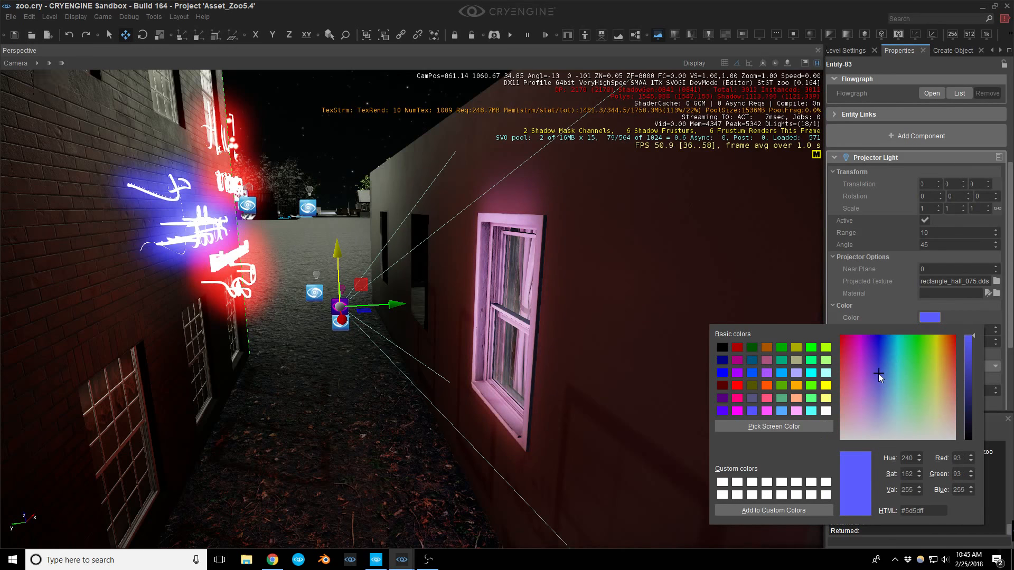
left_click(878, 376)
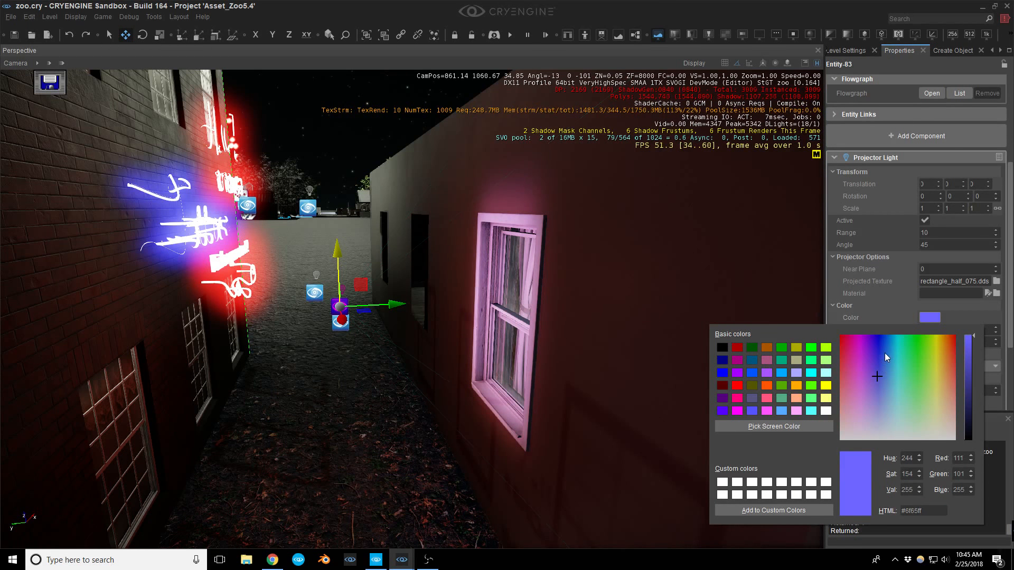
left_click(890, 318)
Set the blue-violet projector light's diffuse multiplier to 0.005, judging its effect from inside the bedroom.
key("d")
right_click_drag(573, 334, 417, 323)
key("w")
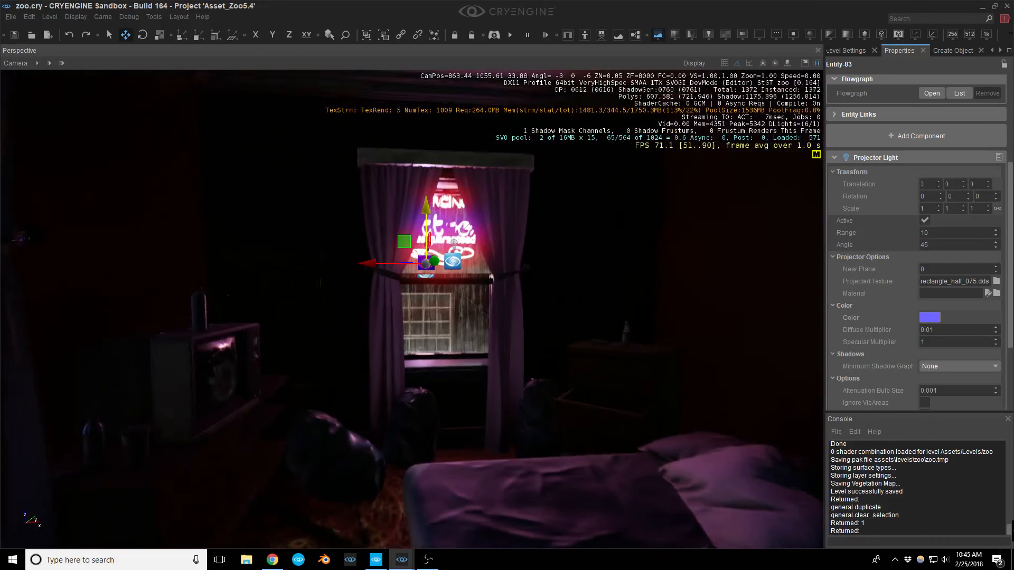
right_click_drag(454, 417, 487, 382)
middle_click_drag(487, 381, 519, 325)
right_click_drag(518, 324, 519, 351)
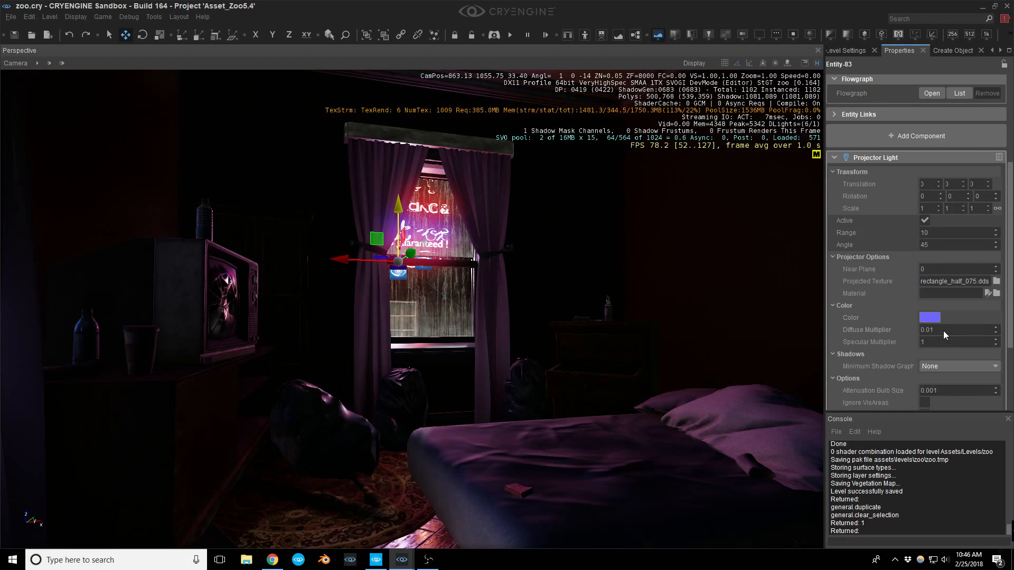
left_click(945, 330)
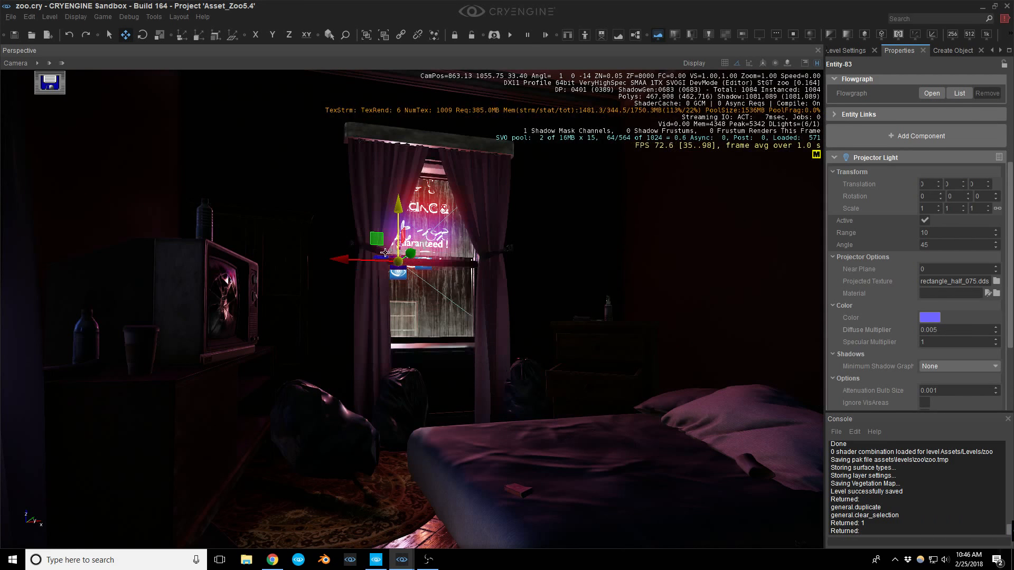
Rotate the blue-violet projector light, raise it towards the top of the window and reduce its angle to about 37.4.
key("2")
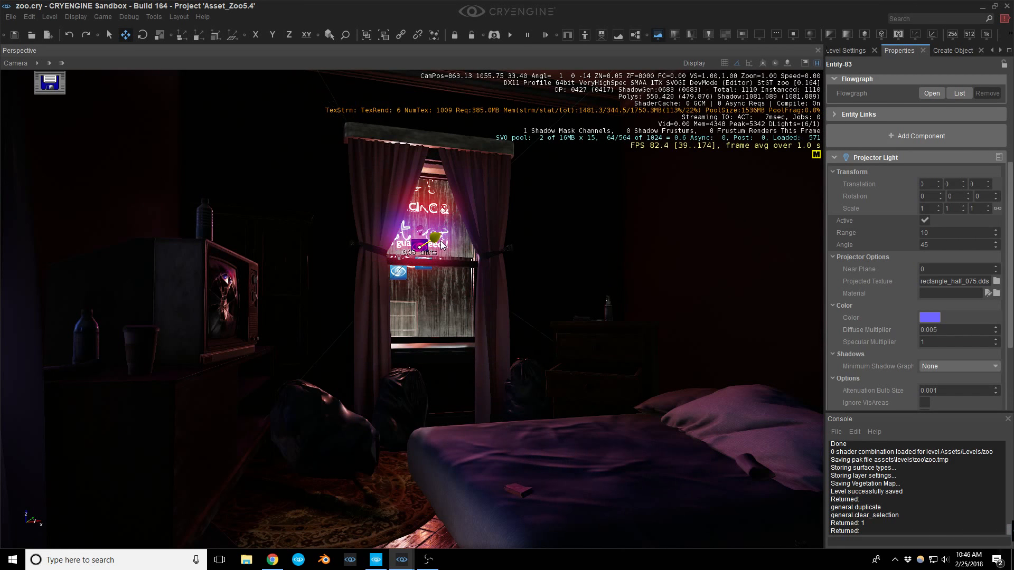
left_click_drag(421, 226, 436, 205)
key("1")
left_click_drag(432, 243, 430, 242)
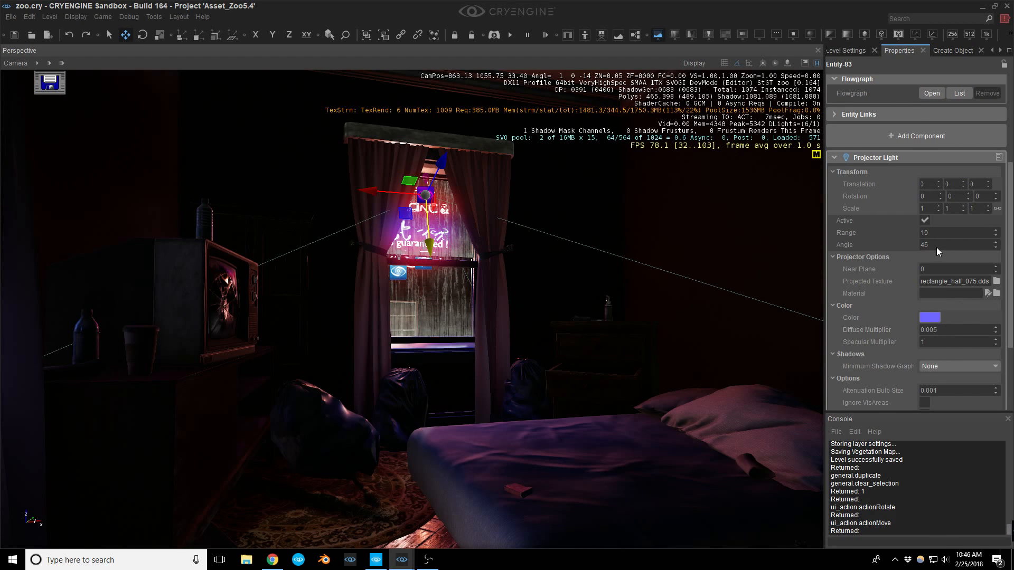
left_click_drag(936, 246, 933, 246)
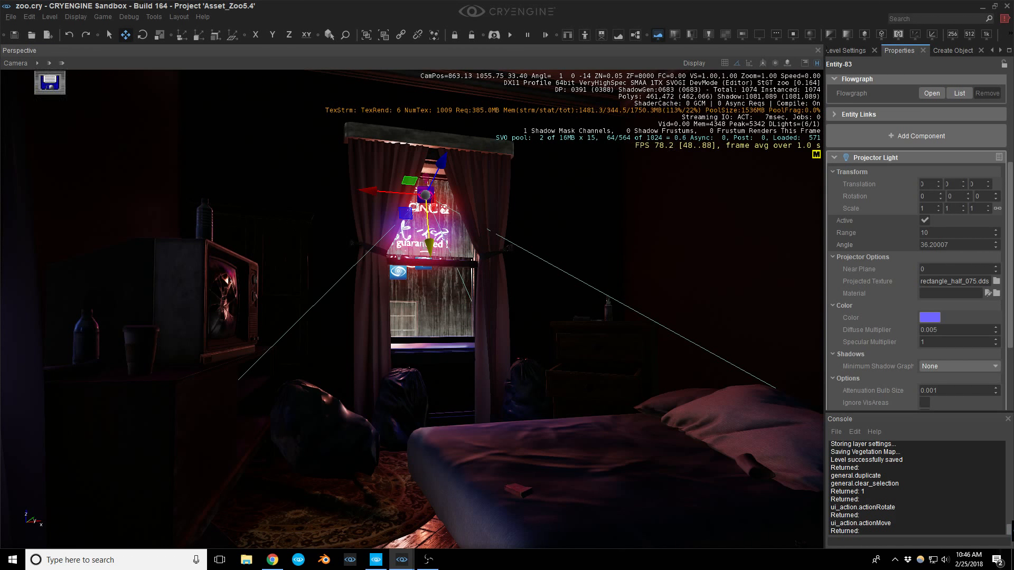
left_click_drag(933, 246, 933, 246)
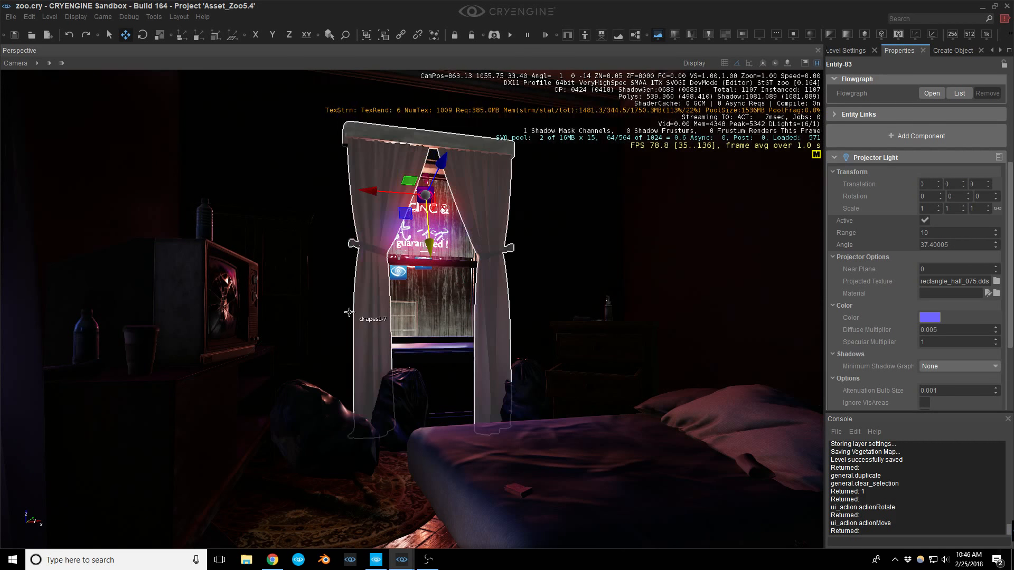
Undo a trial rotation of the blue-violet projector light and adjust the light's tilt at the window again.
right_click_drag(350, 312, 351, 302)
right_click_drag(423, 218, 423, 216)
key("2")
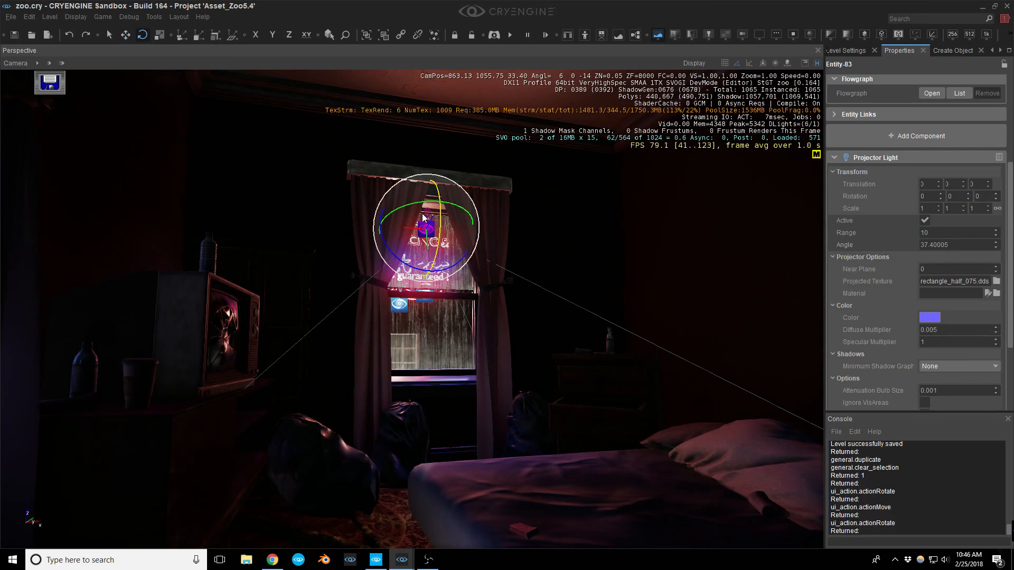
left_click_drag(425, 206, 425, 207)
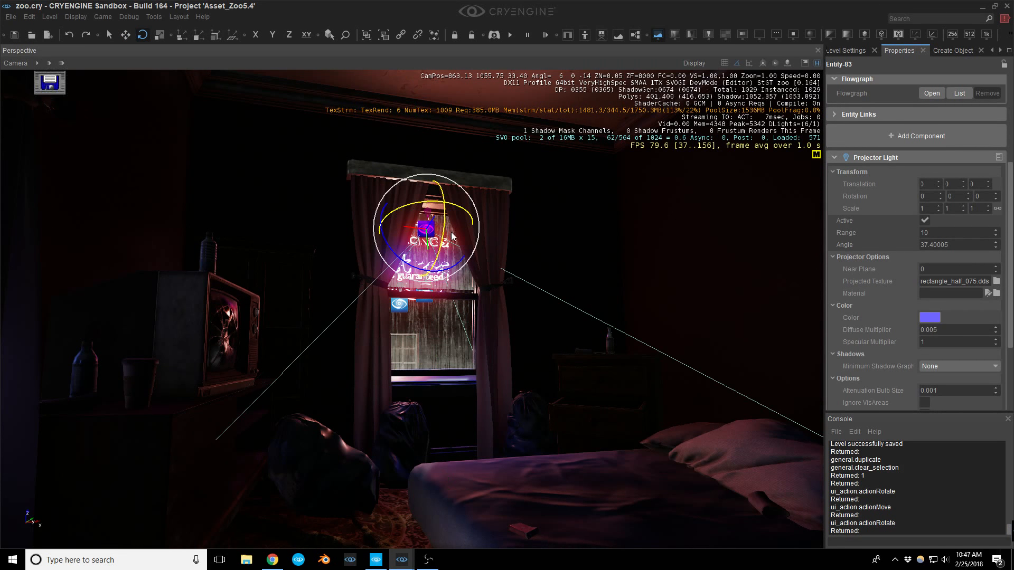
key("ctrl+z")
left_click_drag(440, 241, 425, 285)
key("1")
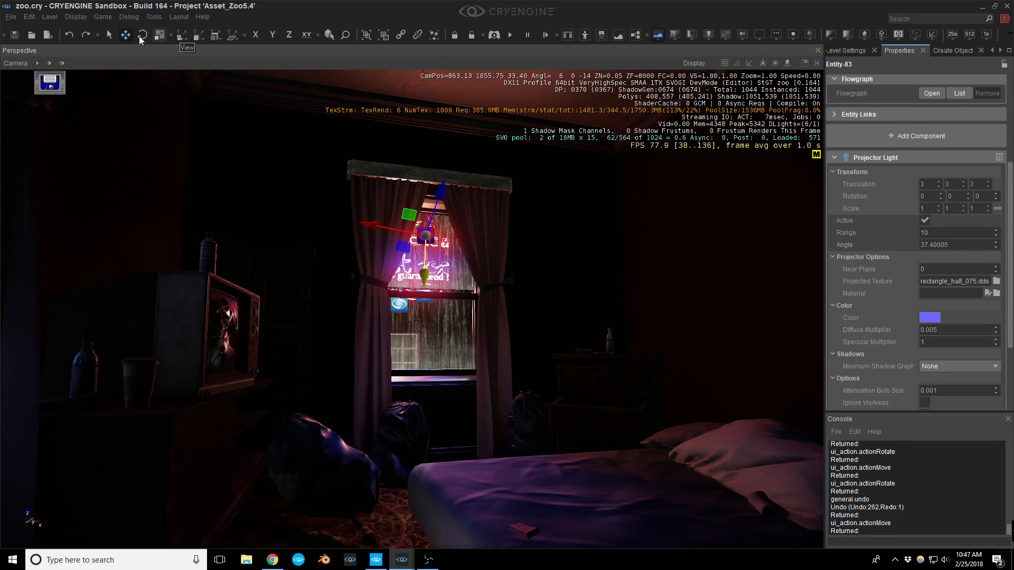
Switch the transform gizmo to parent coordinates and move the blue-violet projector light about 0.56 units upward outside the window.
left_click(185, 37)
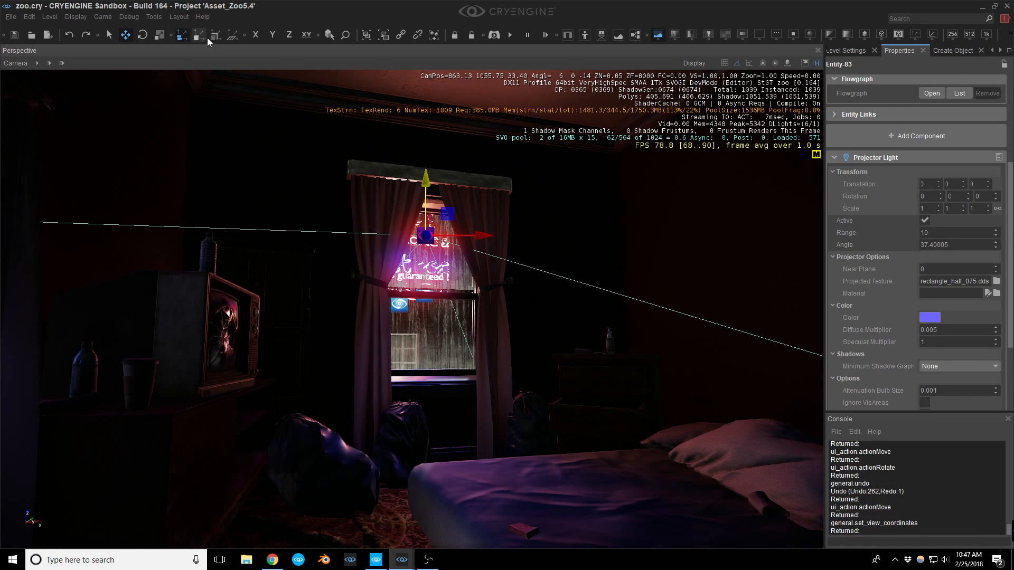
left_click(197, 37)
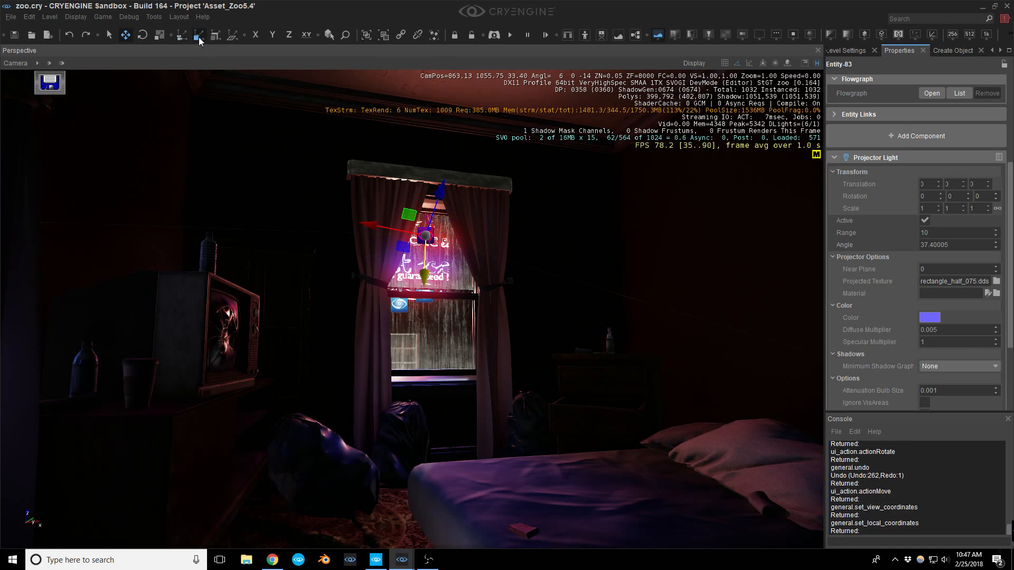
left_click(215, 36)
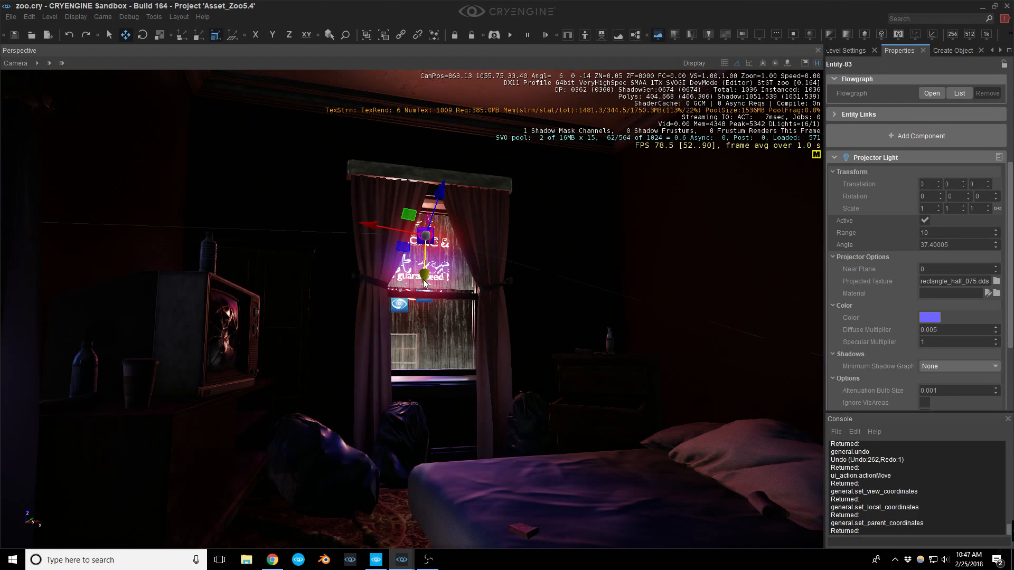
left_click_drag(426, 281, 446, 236)
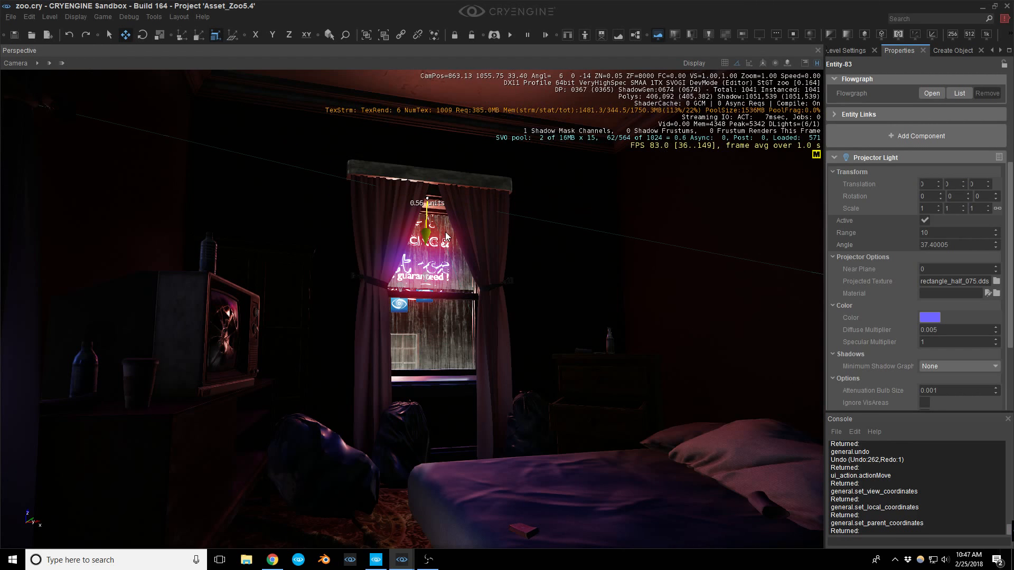
Narrow the blue-violet projector light's angle to about 22.5 and check the lighting from farther back in the bedroom.
right_click_drag(490, 225, 490, 240)
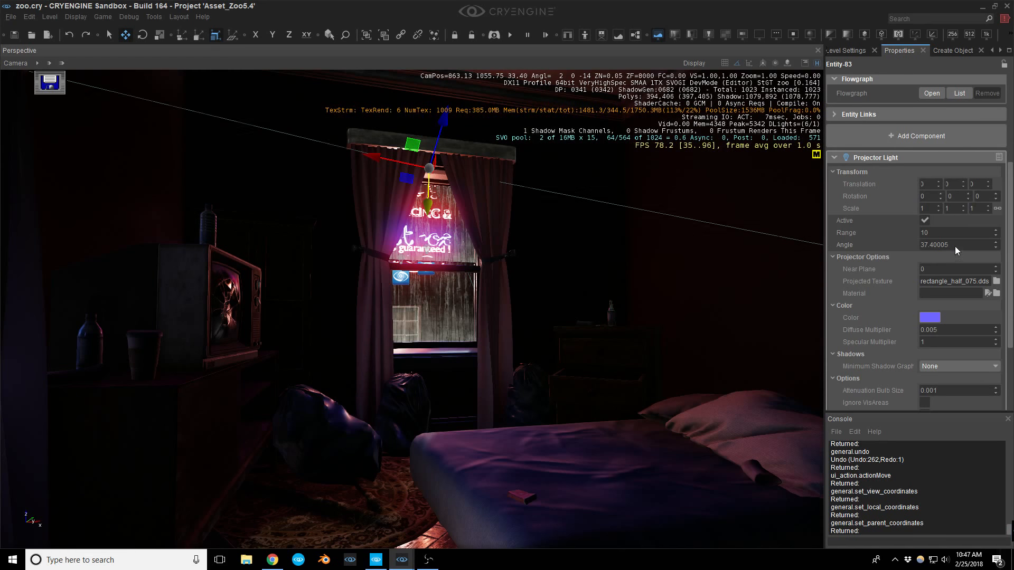
left_click_drag(954, 246, 887, 246)
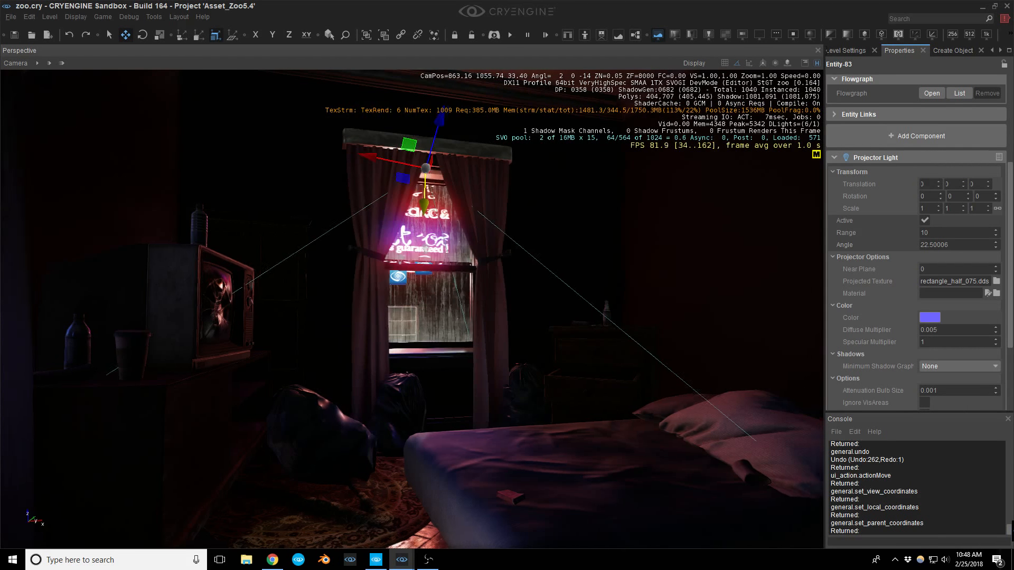
middle_click_drag(445, 297, 445, 322)
key("s")
mouse_move(444, 293)
right_mouse_down()
mouse_move(446, 317)
mouse_move(442, 296)
right_mouse_up()
key("w")
middle_click_drag(470, 297, 499, 310)
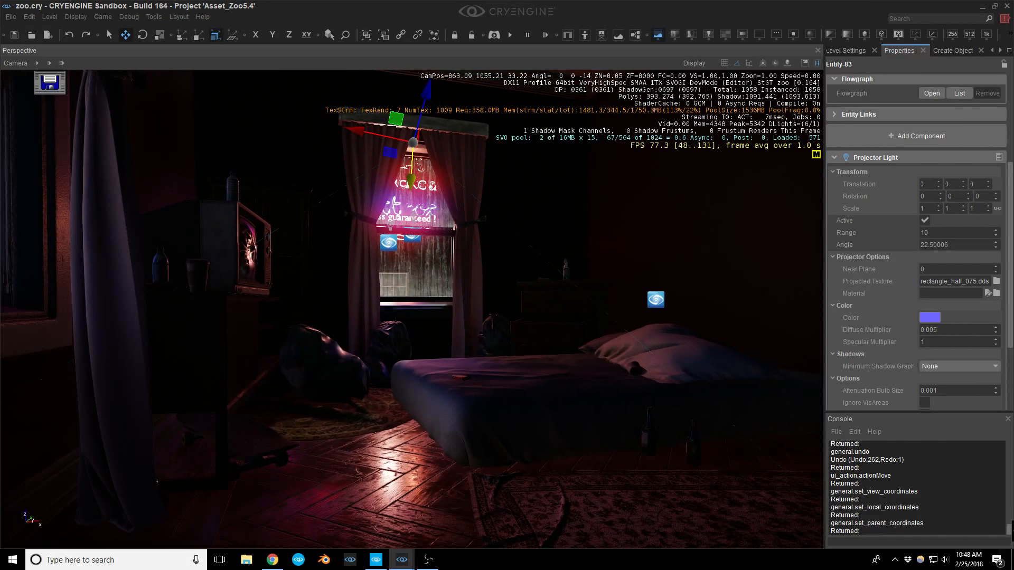
Clear the object selection, check the lighting from closer to the bed and save the level.
mouse_move(470, 299)
right_mouse_down()
mouse_move(468, 275)
mouse_move(466, 283)
right_mouse_up()
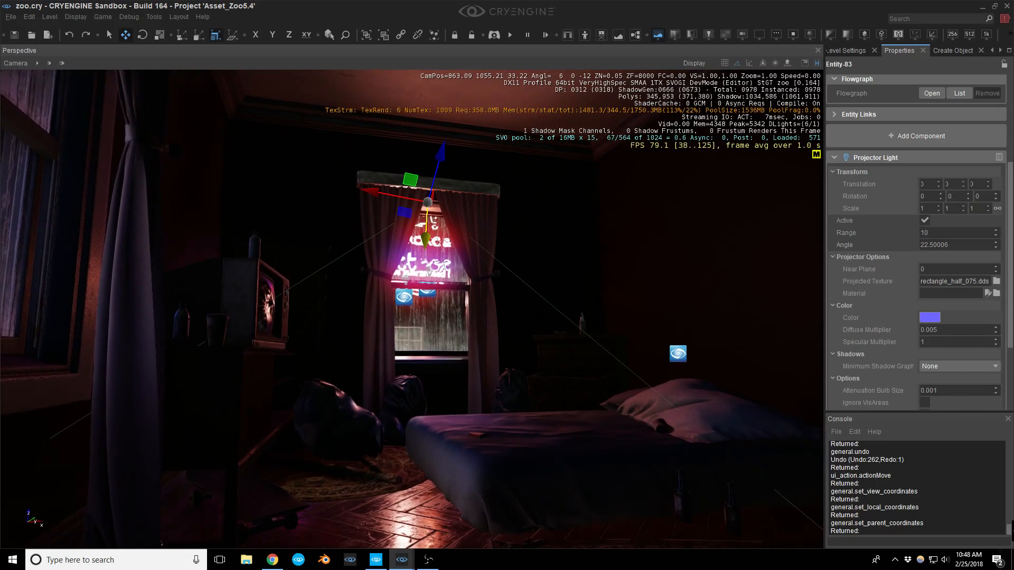
left_click(477, 226)
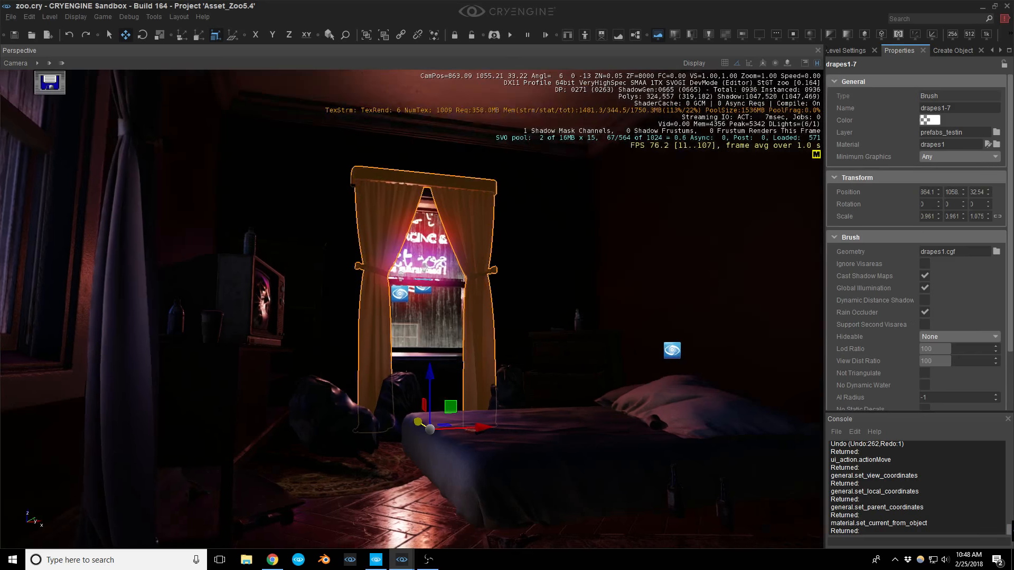
key("Escape")
right_click_drag(602, 294, 602, 301)
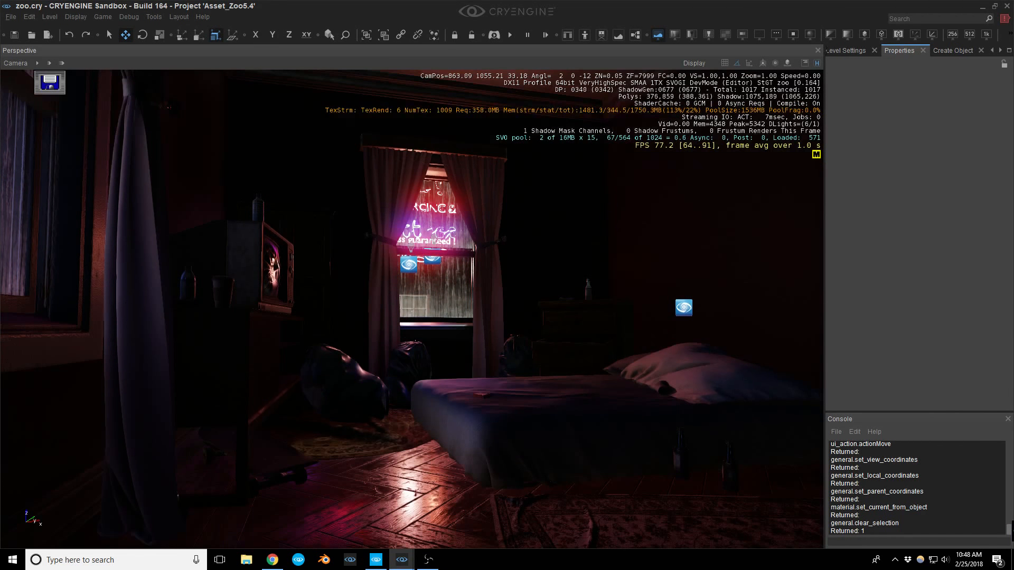
middle_click_drag(602, 294, 595, 290)
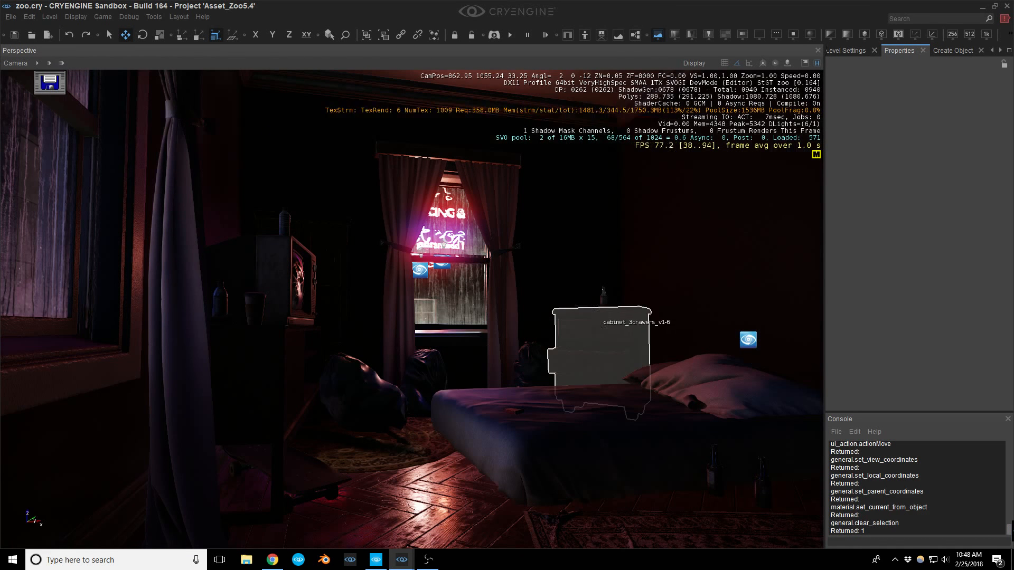
mouse_move(603, 297)
right_mouse_down()
mouse_move(613, 305)
mouse_move(608, 298)
mouse_move(596, 315)
right_mouse_up()
key("w")
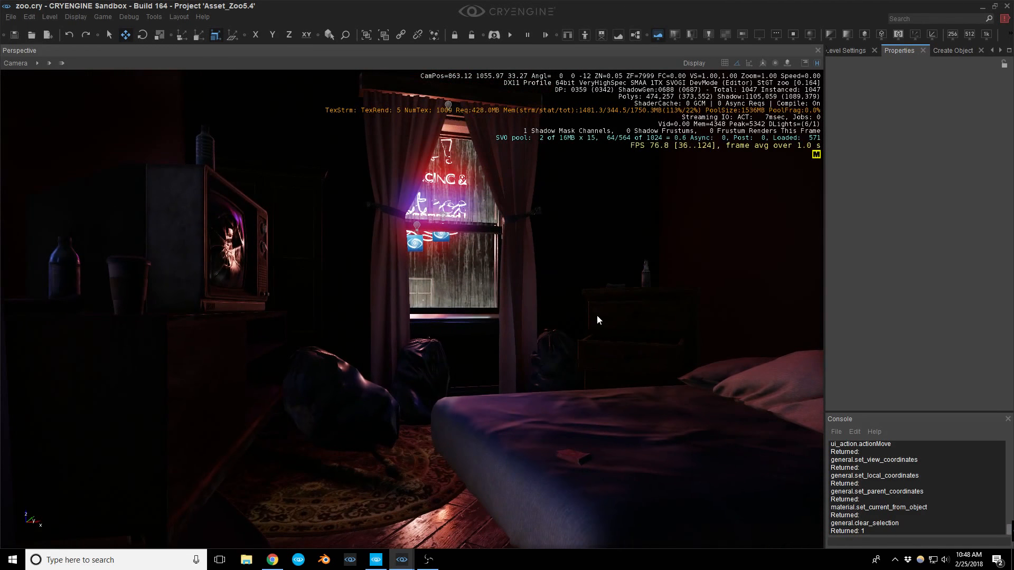
key("ctrl+s")
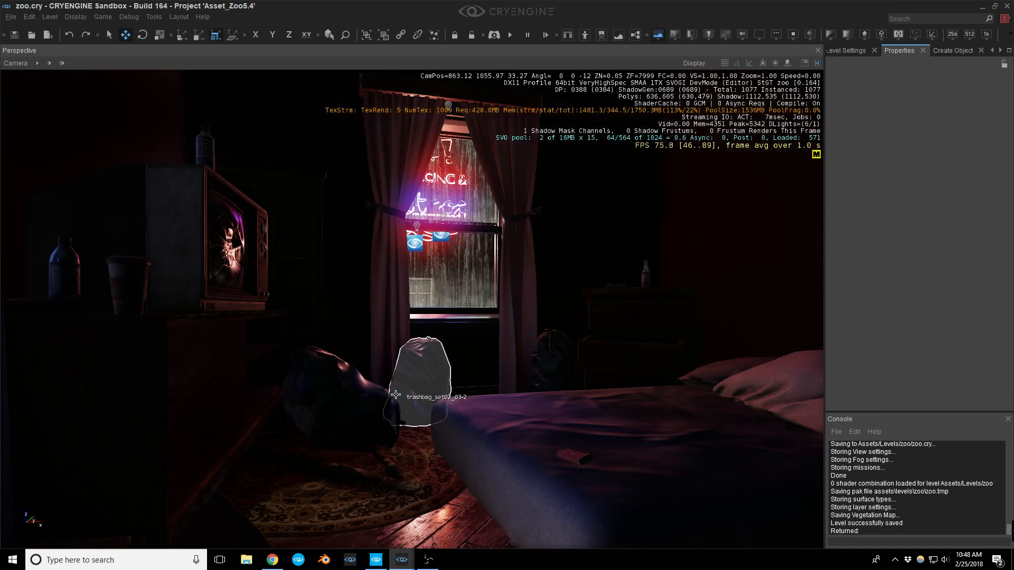
Move the round carpet across the floor towards the bed and clear the selection.
left_click(379, 406)
left_click(369, 470)
left_click_drag(338, 448, 363, 459)
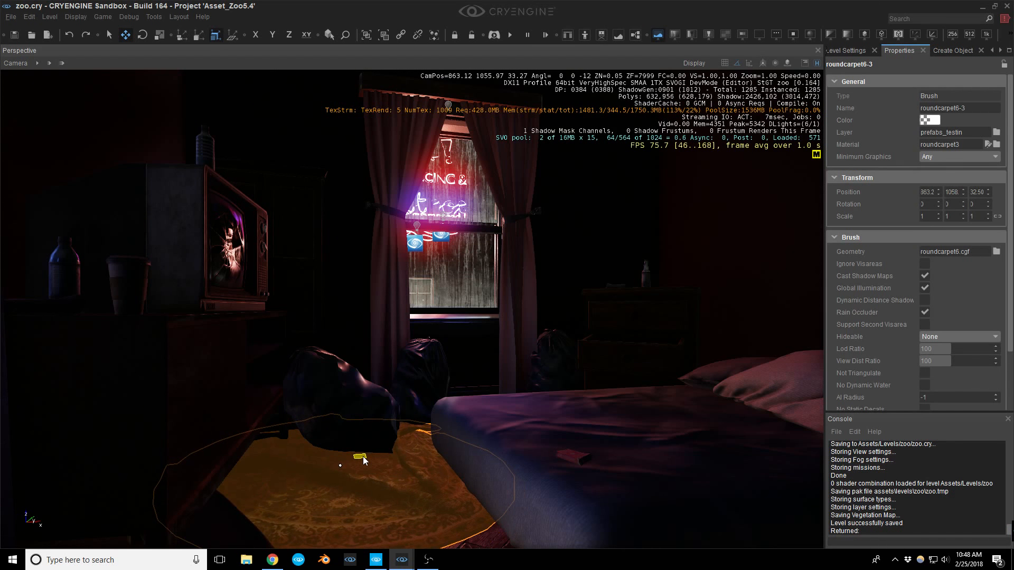
key("ctrl+shift+d")
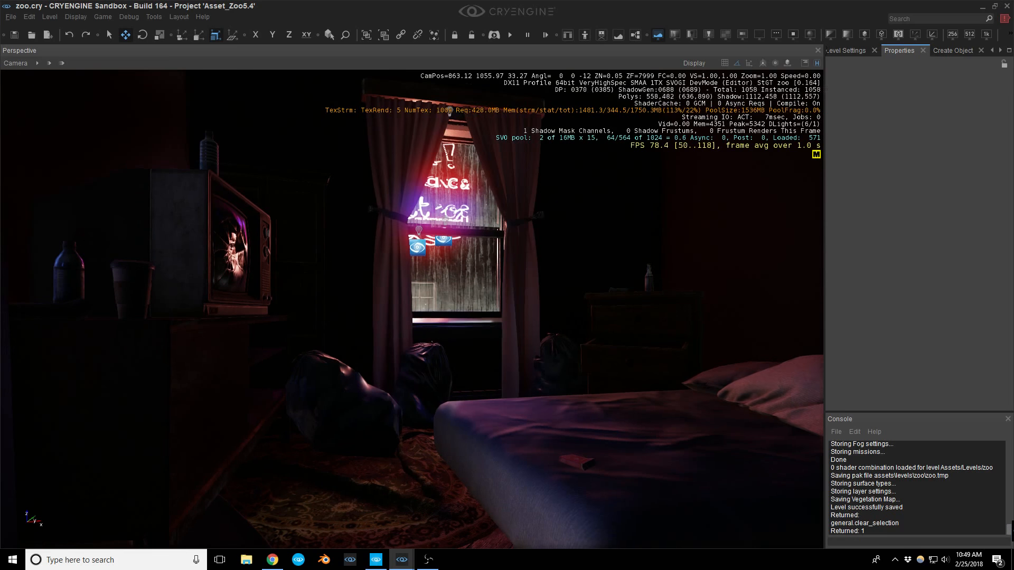
Shift the trash bag behind the bed about 0.1 units towards the drawer cabinet and save the level.
left_click(566, 375)
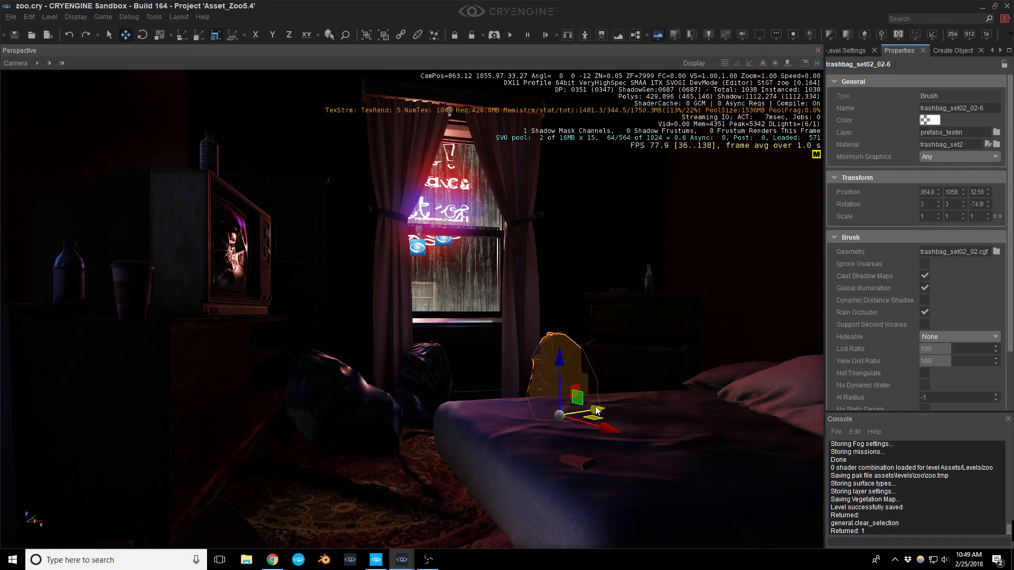
left_click_drag(596, 410, 608, 410)
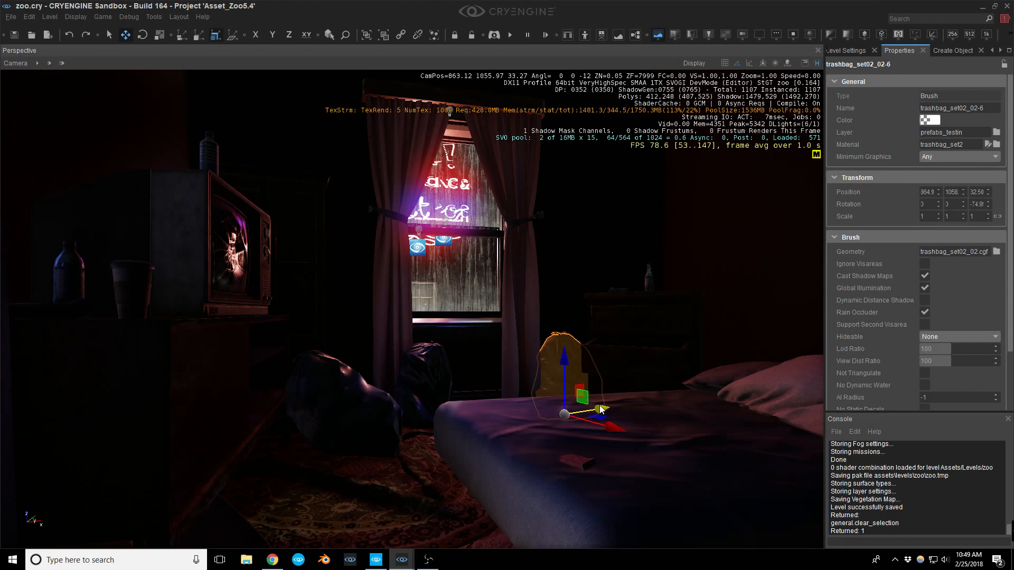
key("Escape")
mouse_move(541, 373)
right_mouse_down()
mouse_move(536, 363)
mouse_move(542, 382)
right_mouse_up()
key("ctrl+s")
Set the Total Illumination sky color multiplier to 0.02 in the level settings.
middle_click_drag(538, 378, 510, 412)
left_click(511, 378)
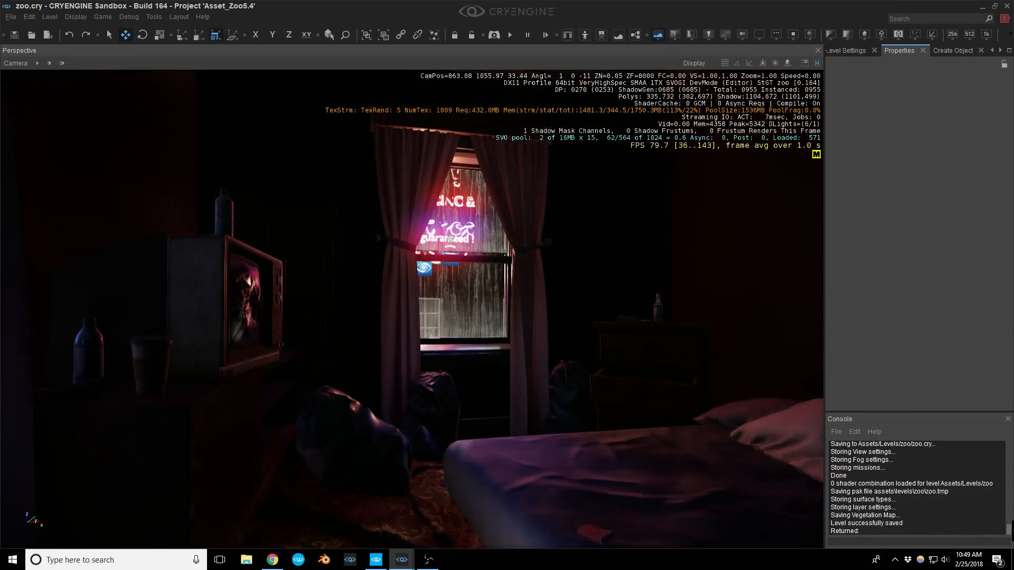
scroll(508, 382, "down", 3)
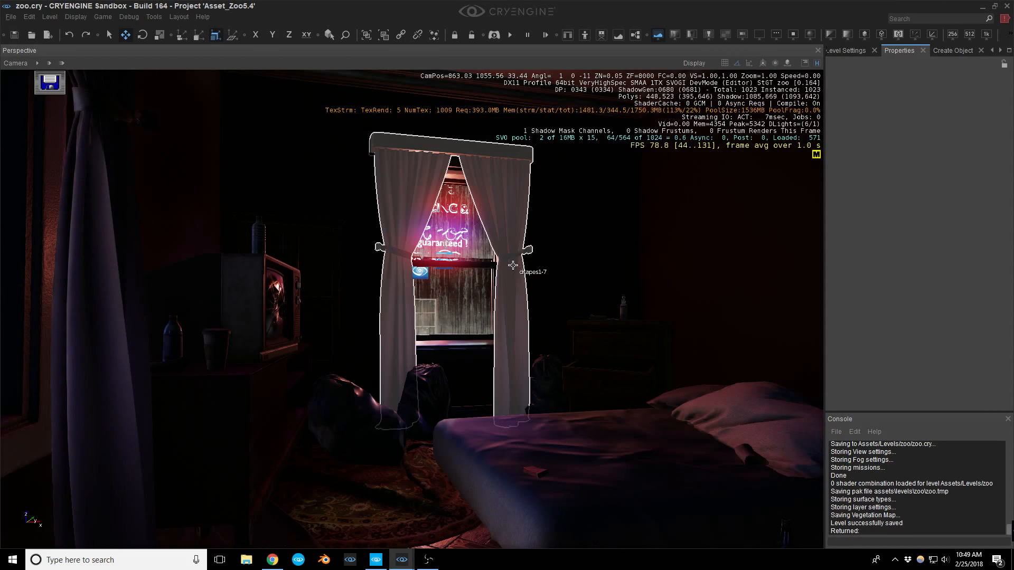
right_click_drag(509, 244, 519, 246)
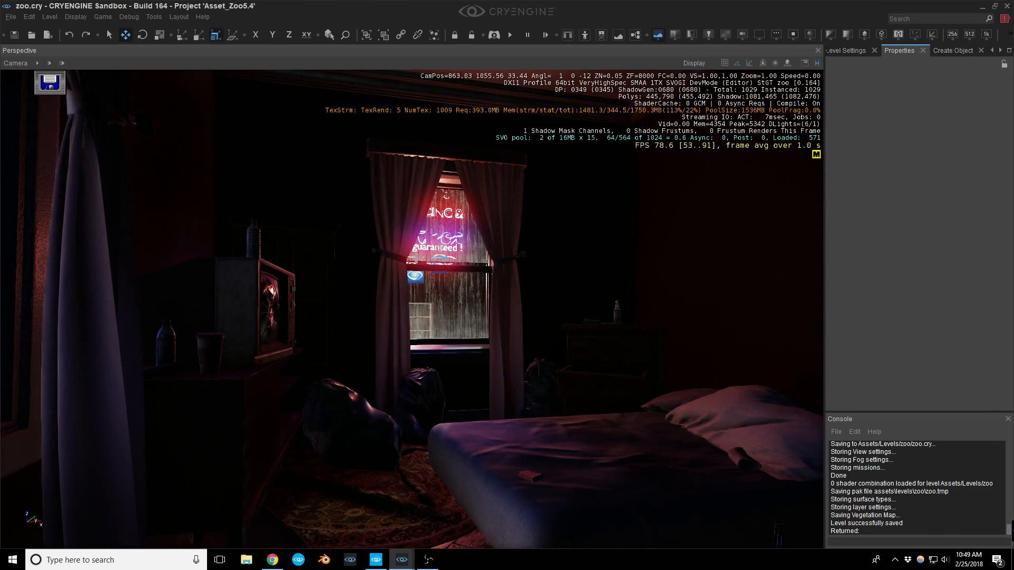
mouse_move(514, 247)
middle_mouse_down()
mouse_move(505, 245)
mouse_move(510, 218)
mouse_move(511, 232)
middle_mouse_up()
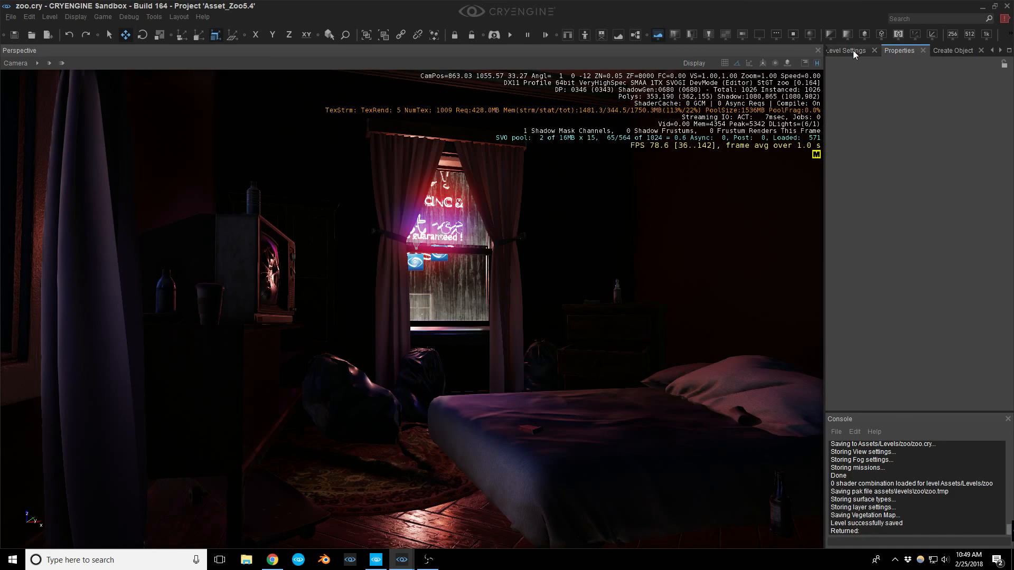
left_click(853, 50)
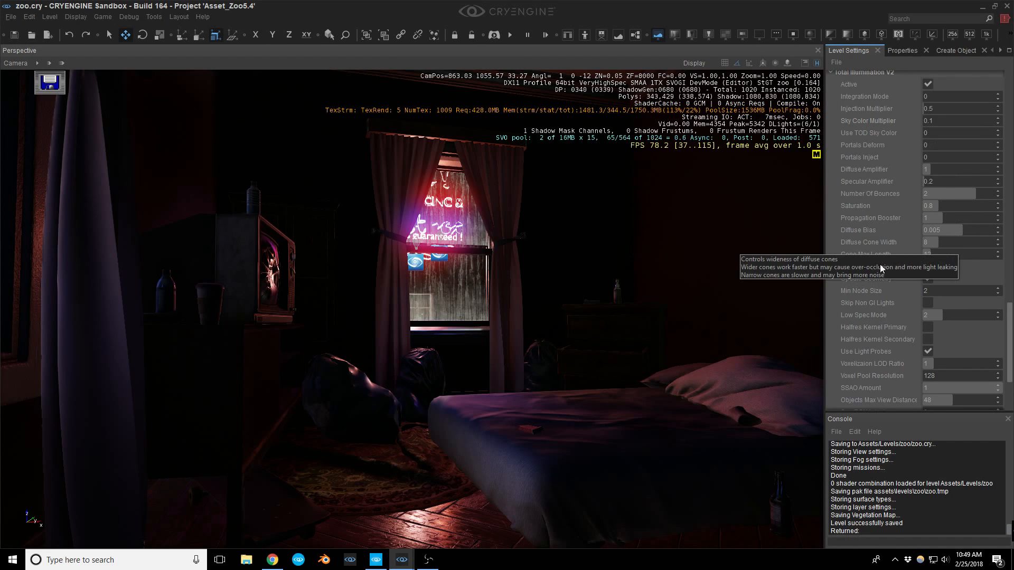
right_click_drag(590, 297, 595, 304)
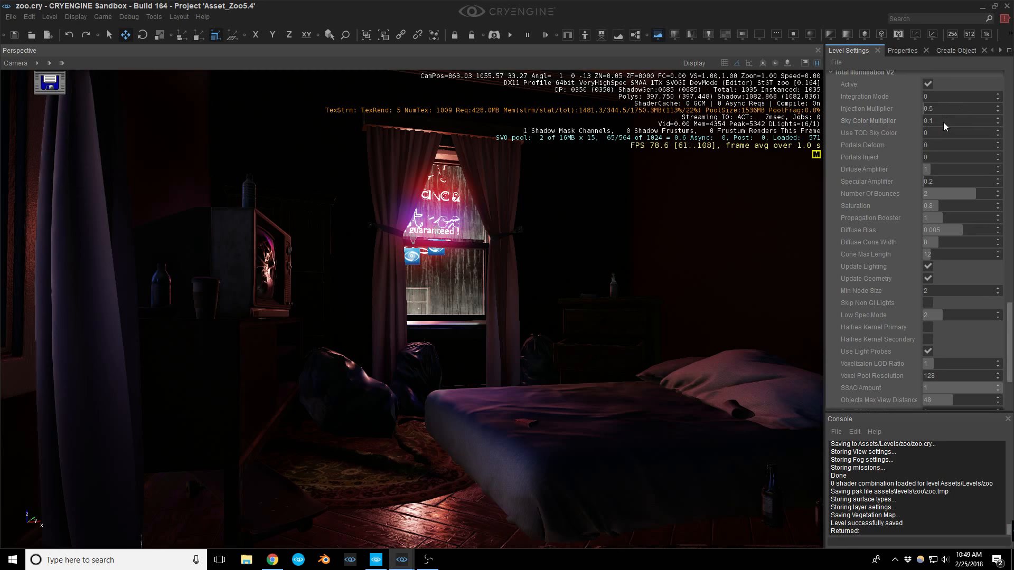
double_click(984, 119)
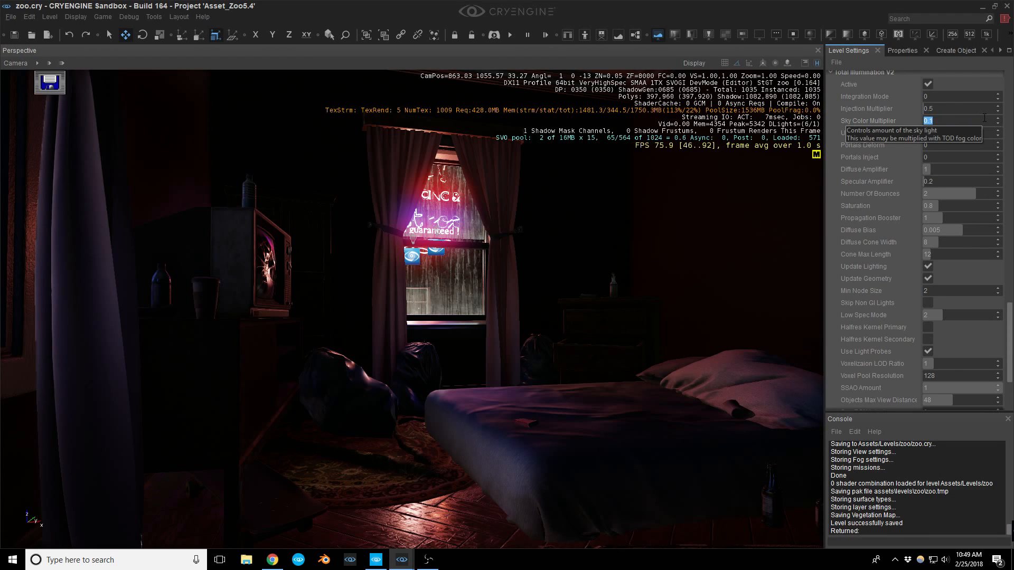
type(".02")
key("Return")
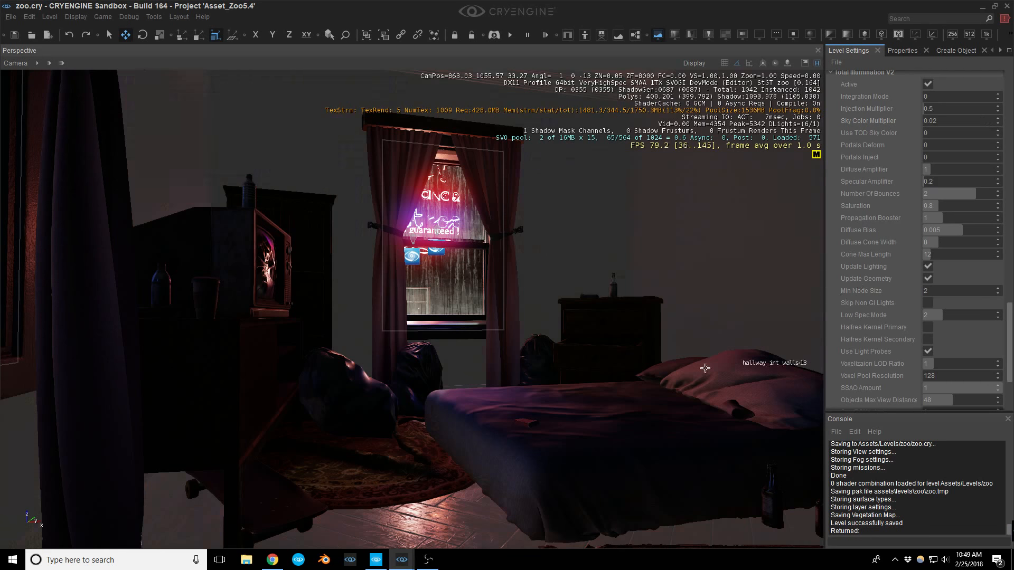
Examine the bedroom's lighting from slightly different view angles, toggling the helpers off and on.
mouse_move(737, 357)
right_mouse_down()
mouse_move(758, 350)
mouse_move(756, 306)
mouse_move(757, 356)
right_mouse_up()
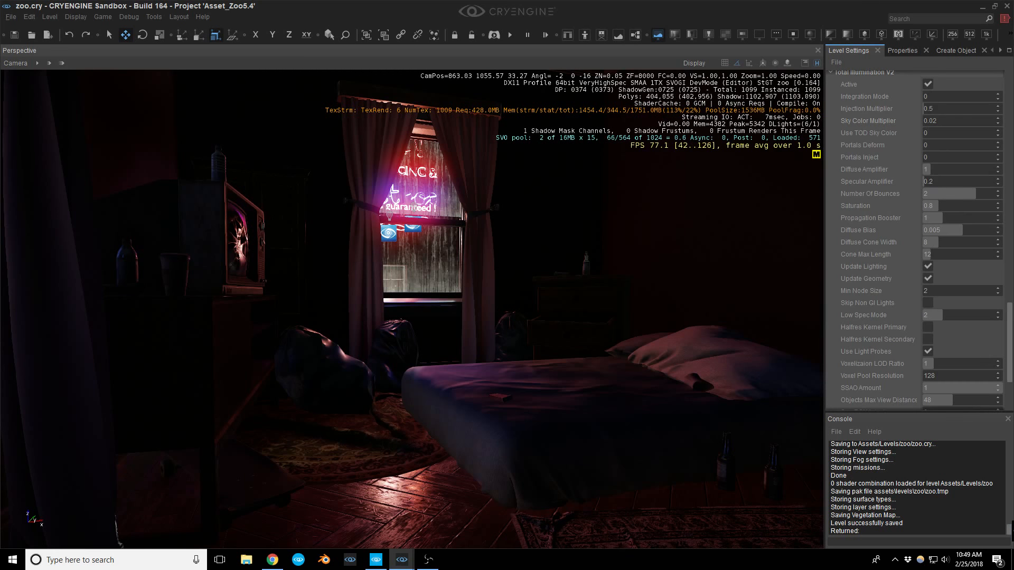
right_click_drag(757, 356, 746, 356)
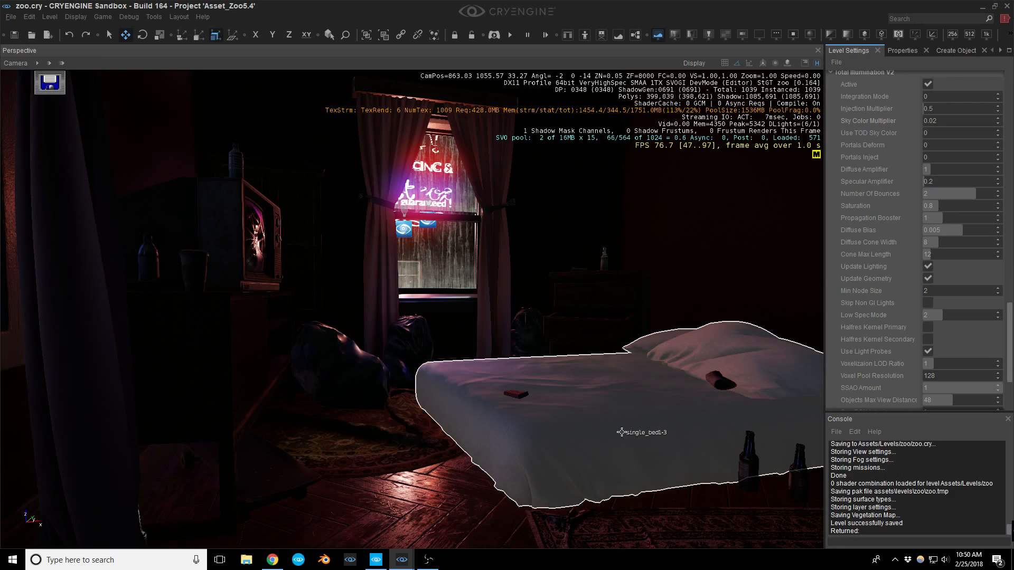
right_click_drag(545, 336, 545, 327)
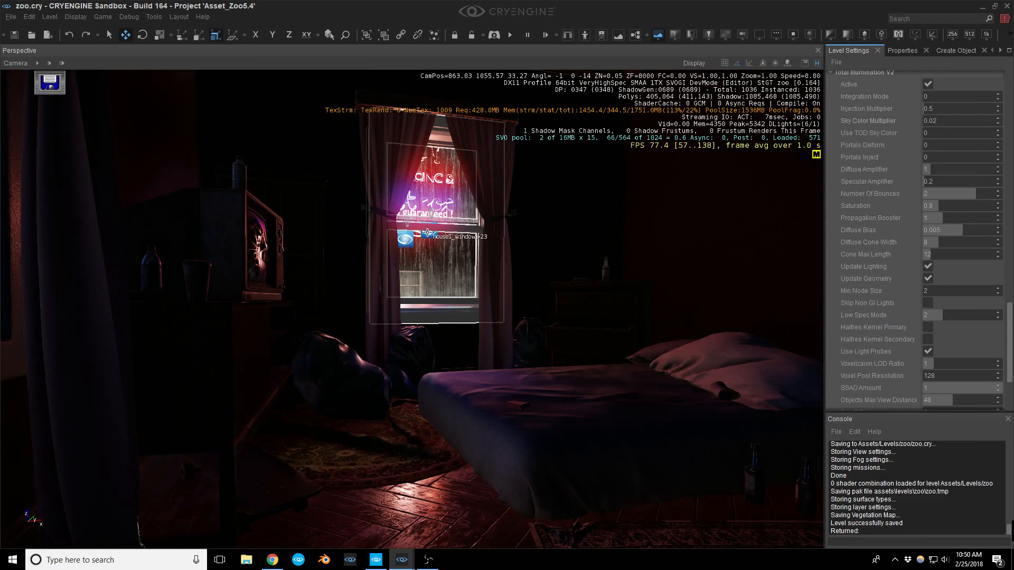
key("shift+space")
key("shift+space")
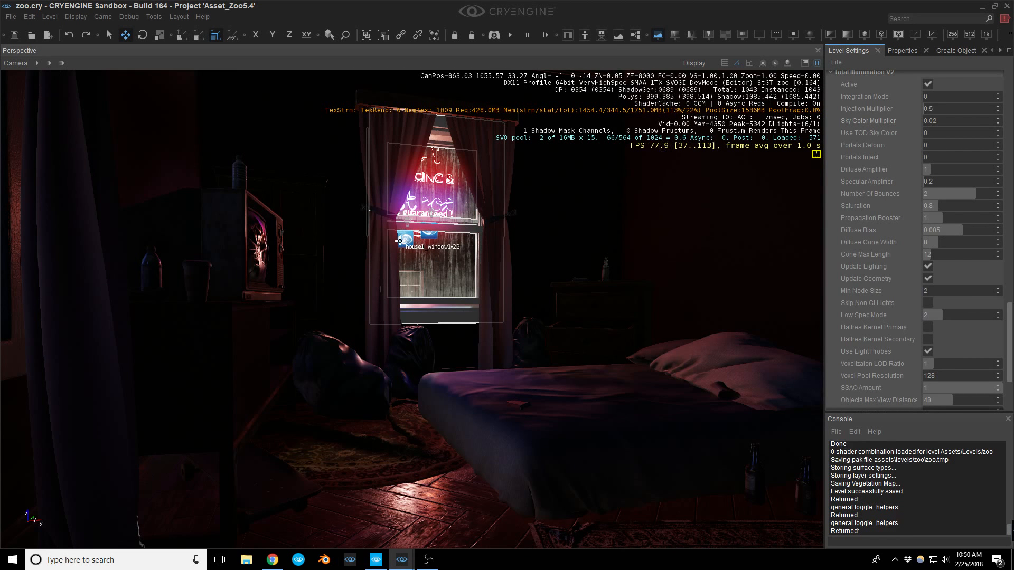
right_click_drag(413, 241, 417, 226)
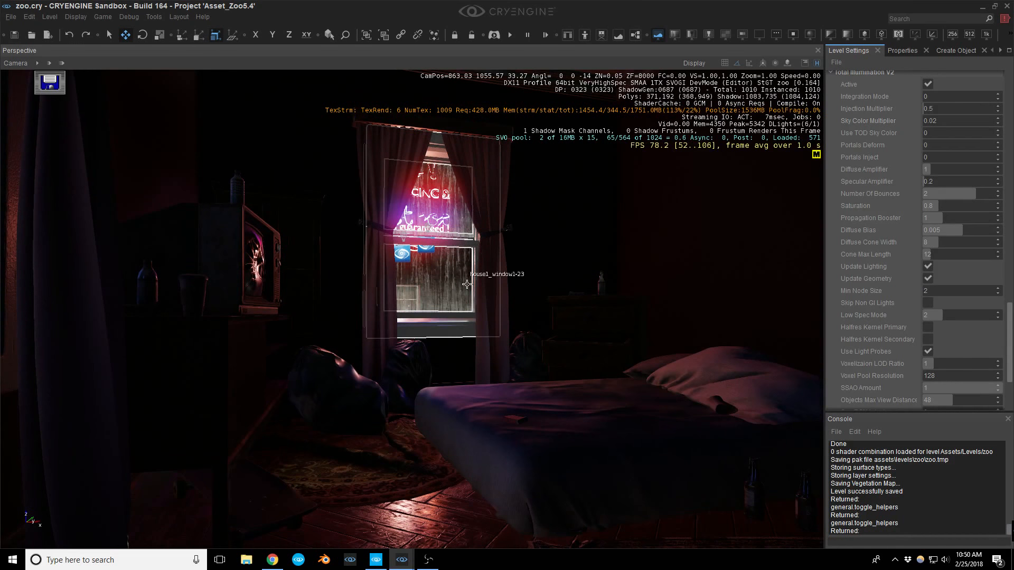
Select the red point light in the alley outside the window and return to the bedroom view.
key("w")
right_click_drag(511, 369, 692, 409)
key("s")
left_click(303, 323)
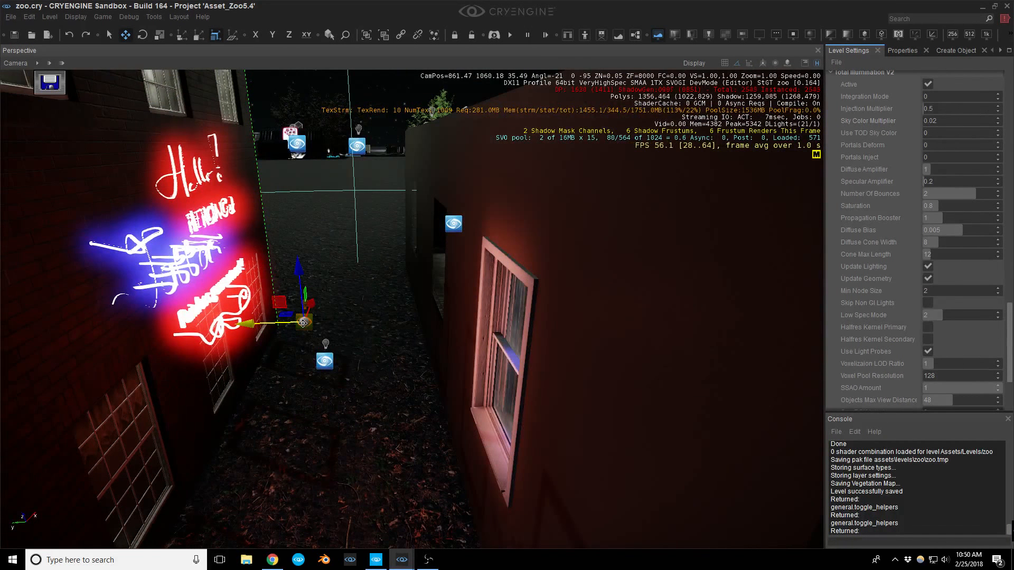
right_click_drag(368, 328, 285, 296)
key("w")
key("d")
middle_click_drag(382, 332, 446, 380)
right_click_drag(412, 328, 356, 306)
key("s")
key("s")
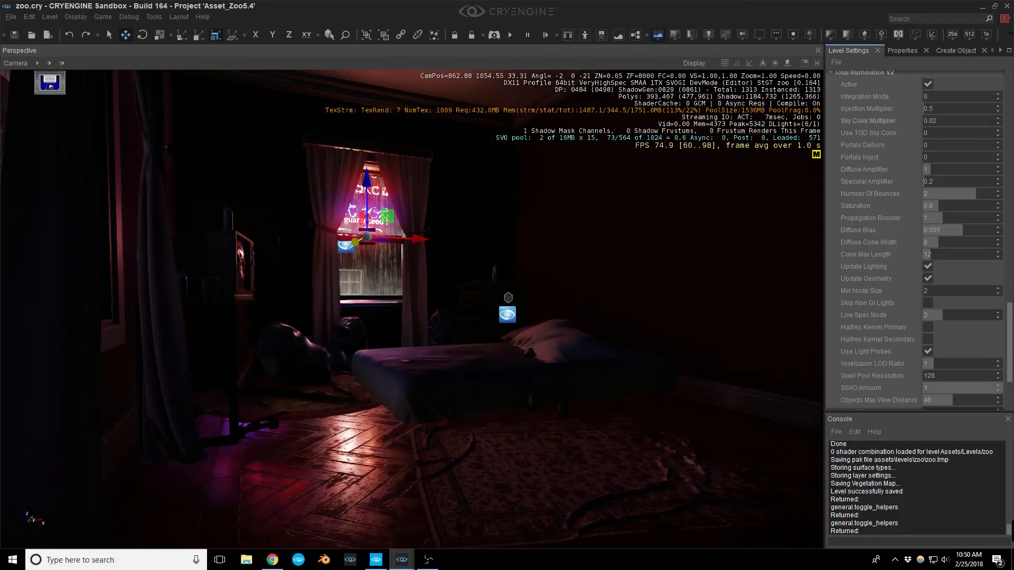
key("w")
right_click_drag(433, 356, 431, 348)
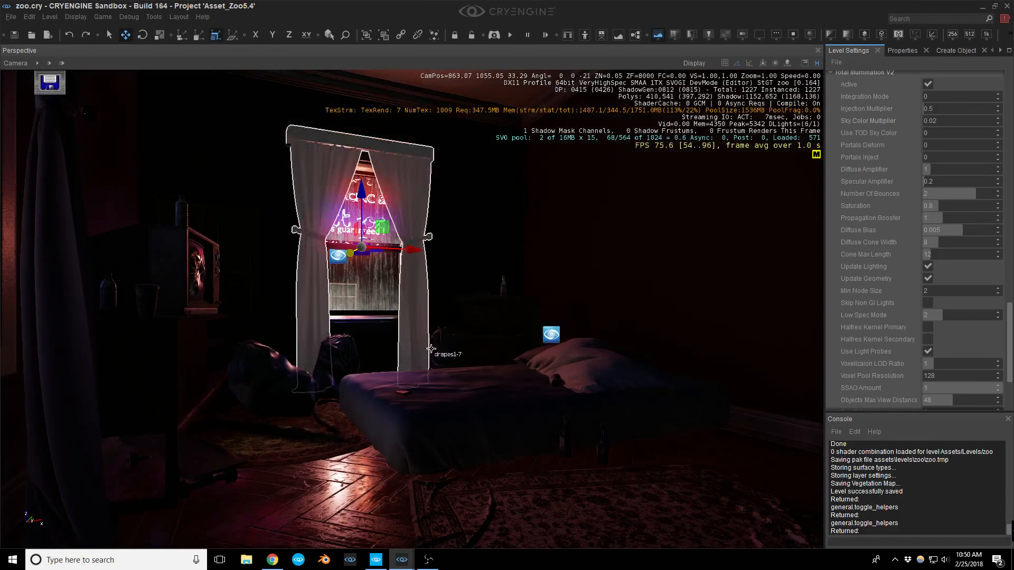
Set the red point light's minimum shadow graphics to Low.
left_click(906, 48)
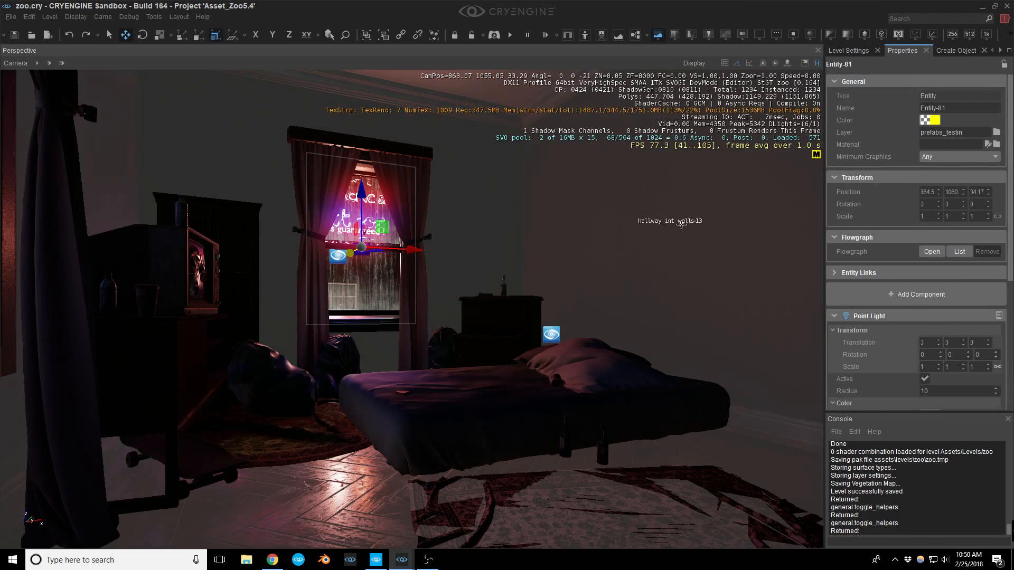
scroll(945, 297, "down", 2)
scroll(947, 297, "down", 2)
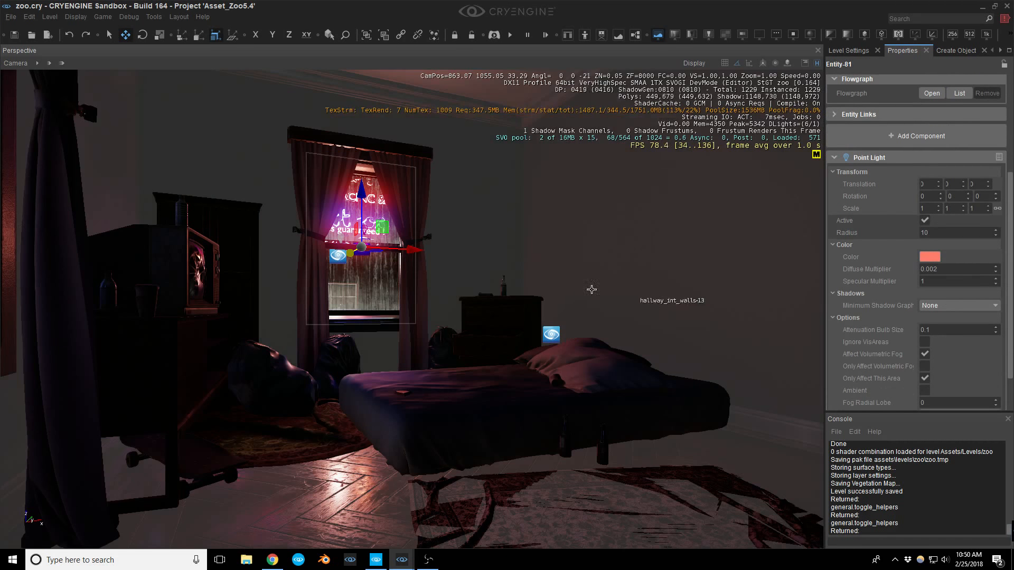
scroll(966, 295, "down", 1)
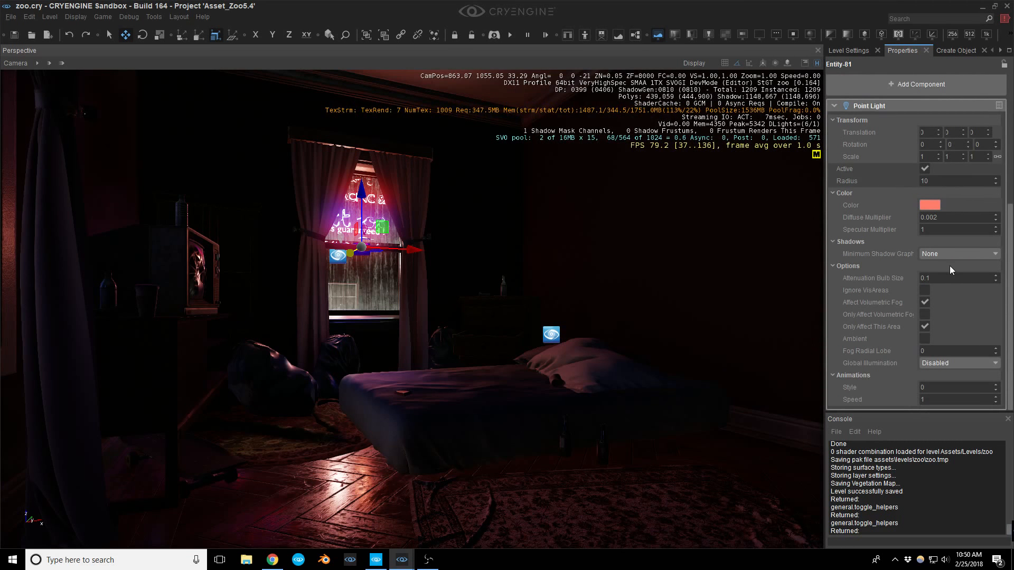
left_click(953, 253)
left_click(937, 269)
Duplicate the red point light and place the copy just beside the original outside the window.
right_click_drag(558, 322, 490, 289)
key("w")
key("w")
key("a")
right_click_drag(681, 285, 692, 294)
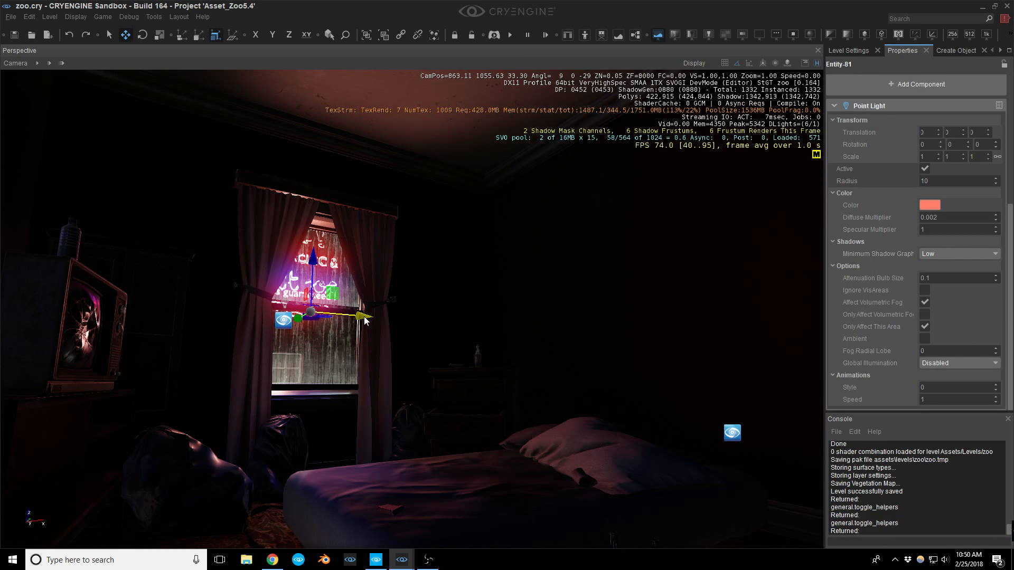
key("ctrl+d")
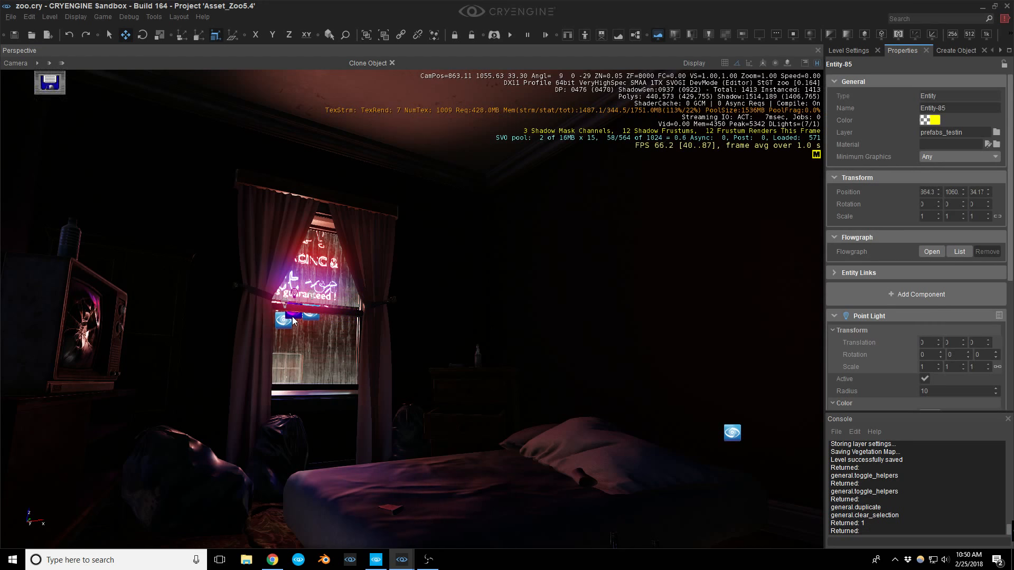
left_click(293, 320)
Set the duplicated point light's minimum shadow graphics to None and hide the helpers to check the room.
scroll(913, 292, "down", 5)
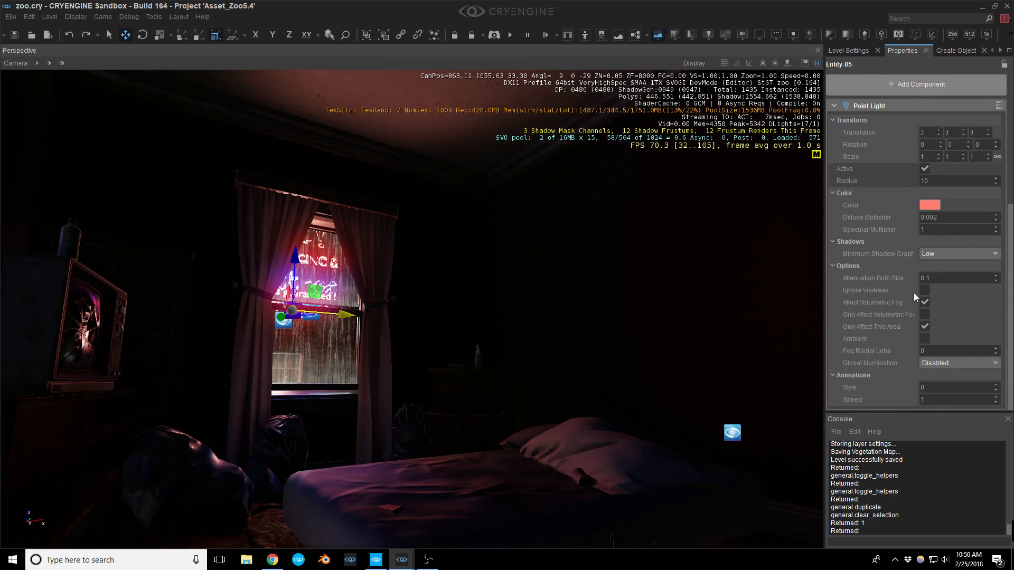
left_click(959, 254)
left_click(958, 246)
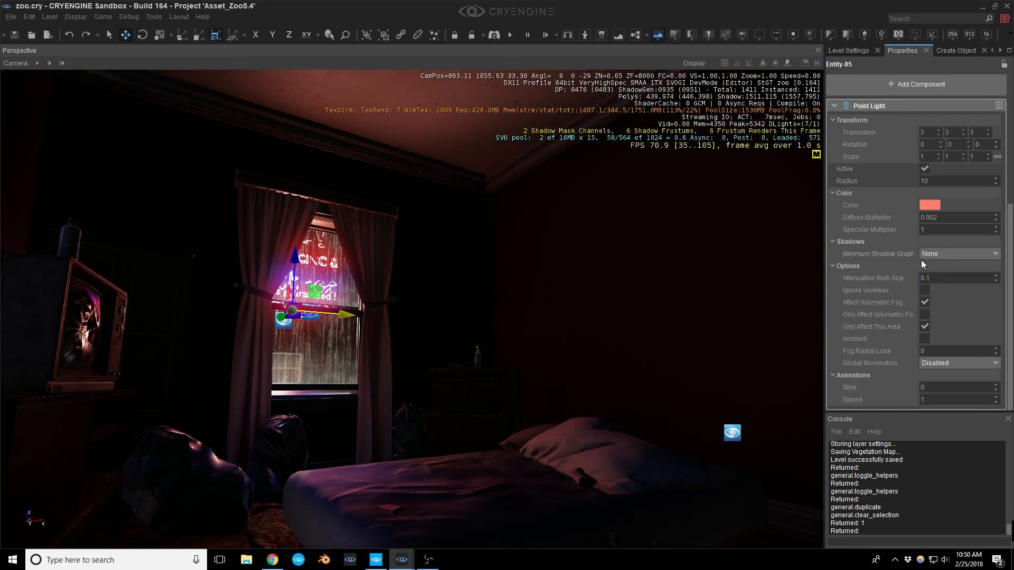
key("shift+space")
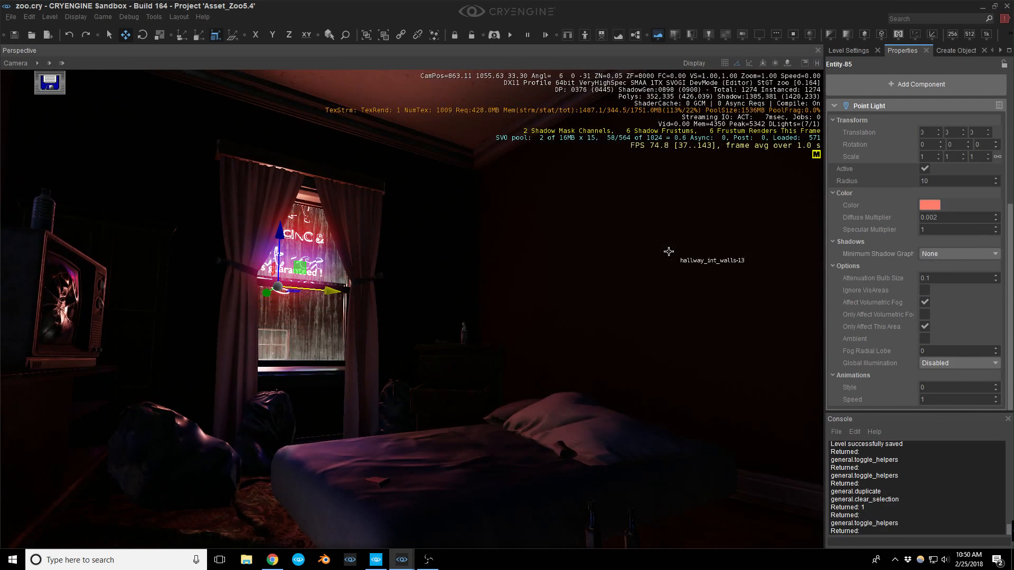
right_click_drag(669, 254, 575, 208)
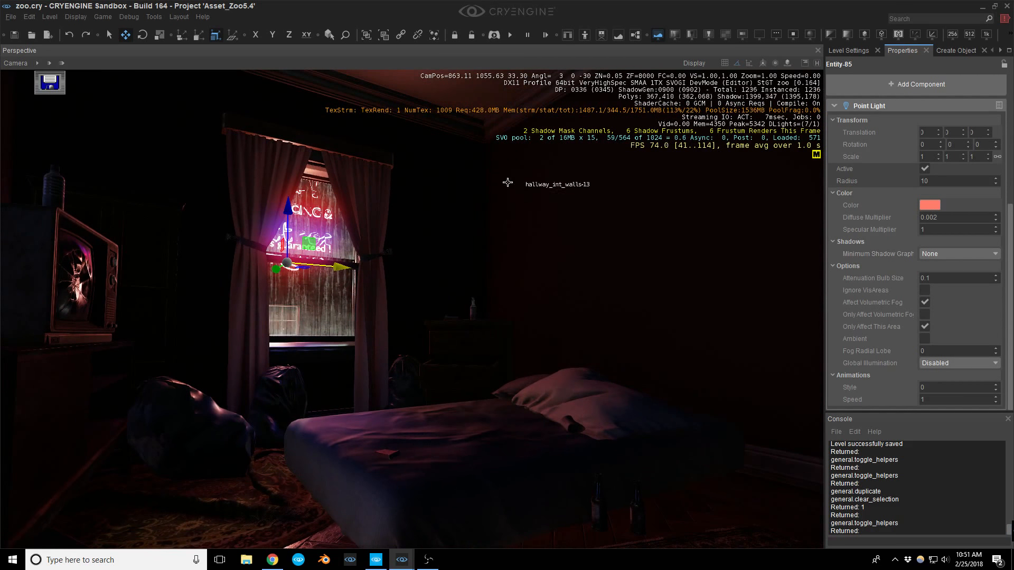
Lower the single bed slightly toward the bedroom floor.
right_click_drag(538, 267, 311, 195)
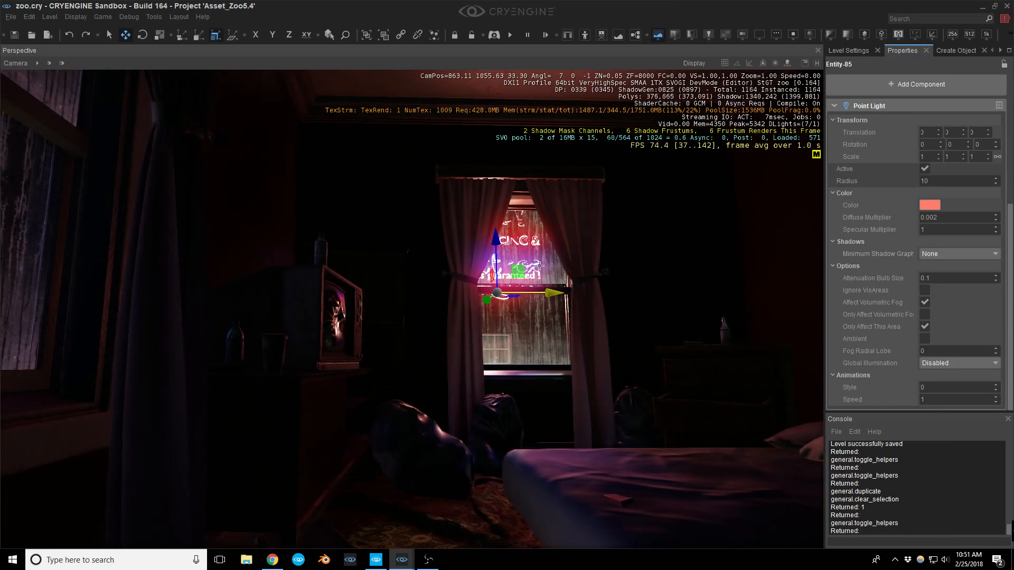
right_click_drag(328, 270, 425, 318)
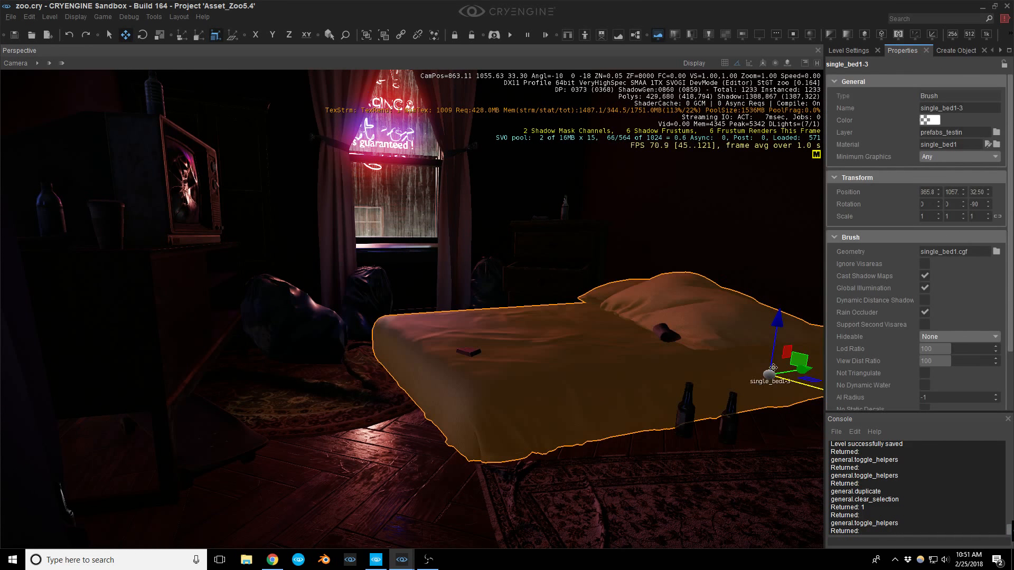
left_click_drag(772, 323, 805, 338)
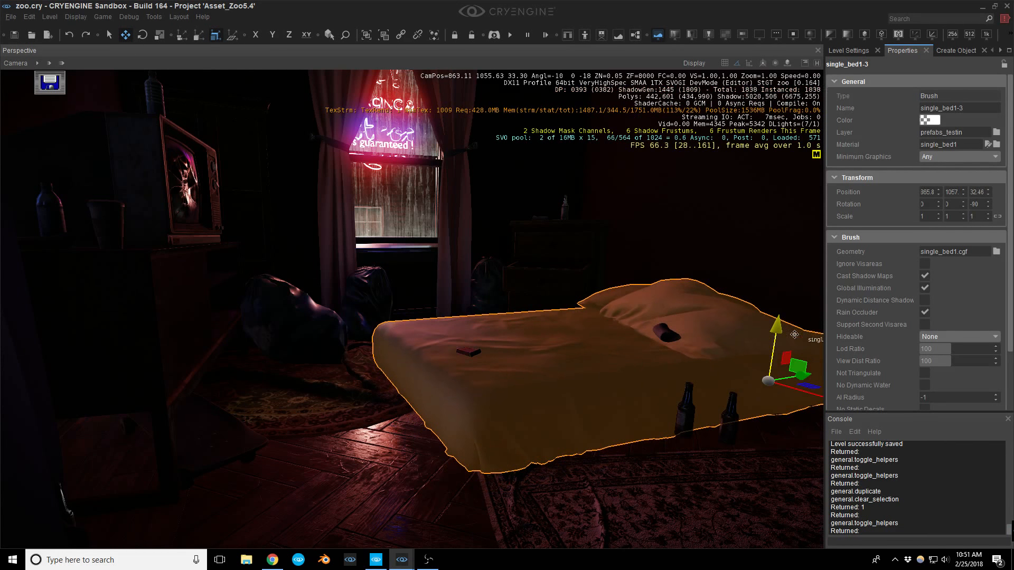
Lower the crushed cigarette pack onto the mattress, move the can from the pillow onto the mattress, and deselect.
left_click(473, 351)
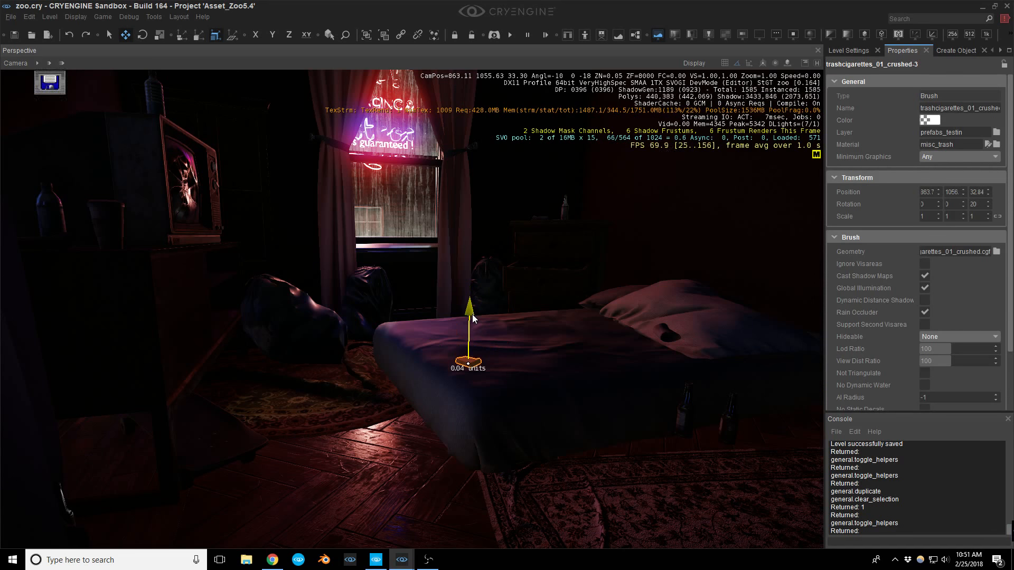
left_click_drag(473, 321, 480, 323)
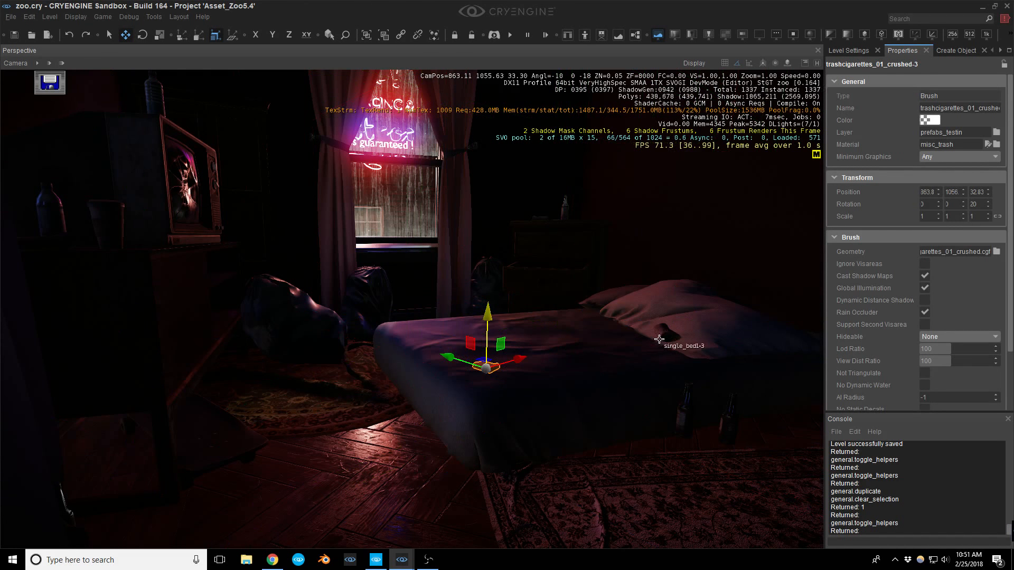
left_click_drag(662, 334, 587, 358)
right_click_drag(588, 358, 613, 345)
key("Escape")
Show the helpers and compare the color and shadow settings of the two red point lights in the alley outside the window.
right_click_drag(538, 370, 519, 336)
key("w")
mouse_move(384, 370)
right_mouse_down()
mouse_move(397, 376)
mouse_move(384, 369)
right_mouse_up()
key("s")
key("shift+space")
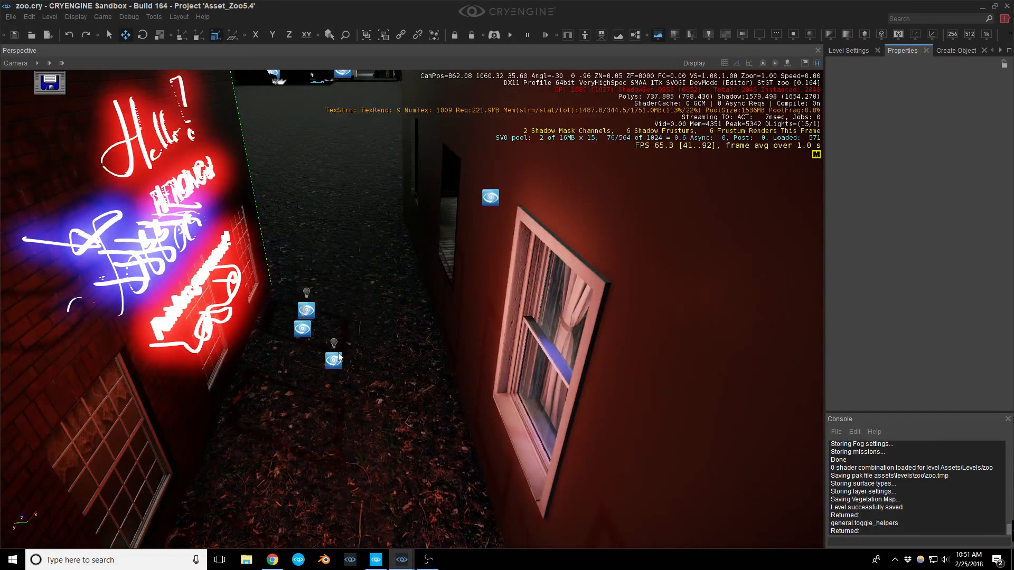
left_click(304, 328)
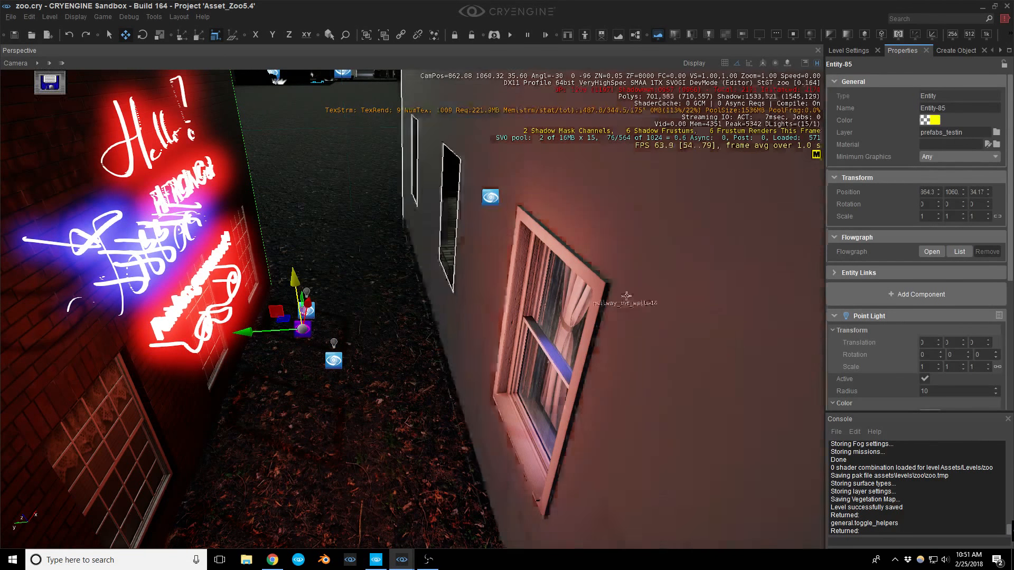
scroll(905, 255, "down", 3)
scroll(905, 255, "down", 3)
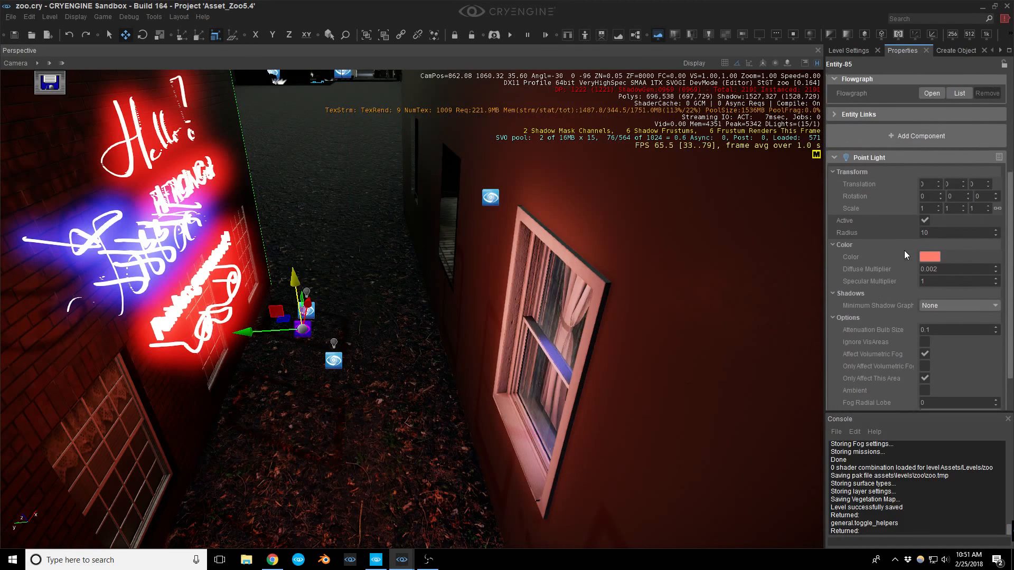
left_click(315, 310)
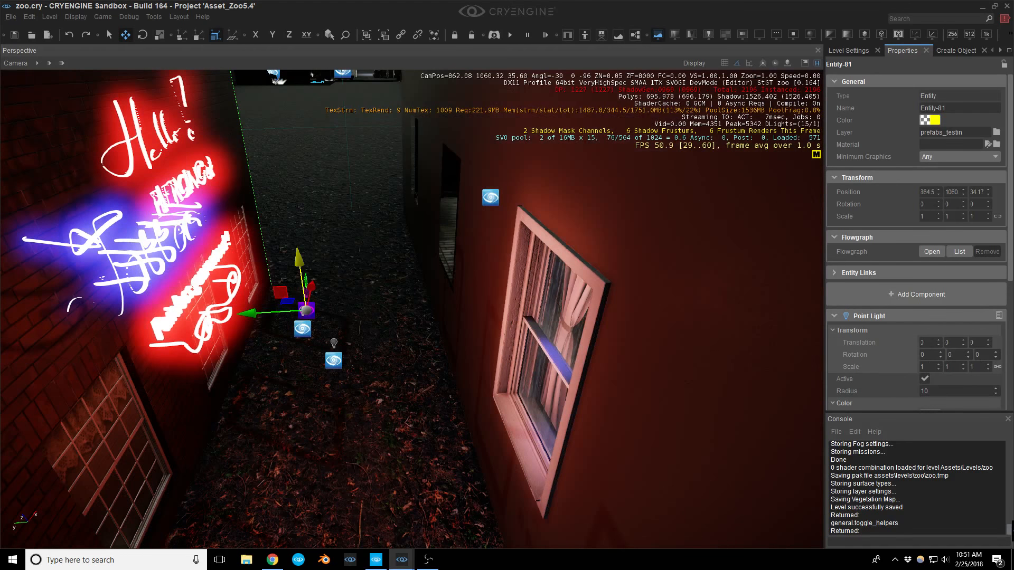
scroll(943, 344, "down", 3)
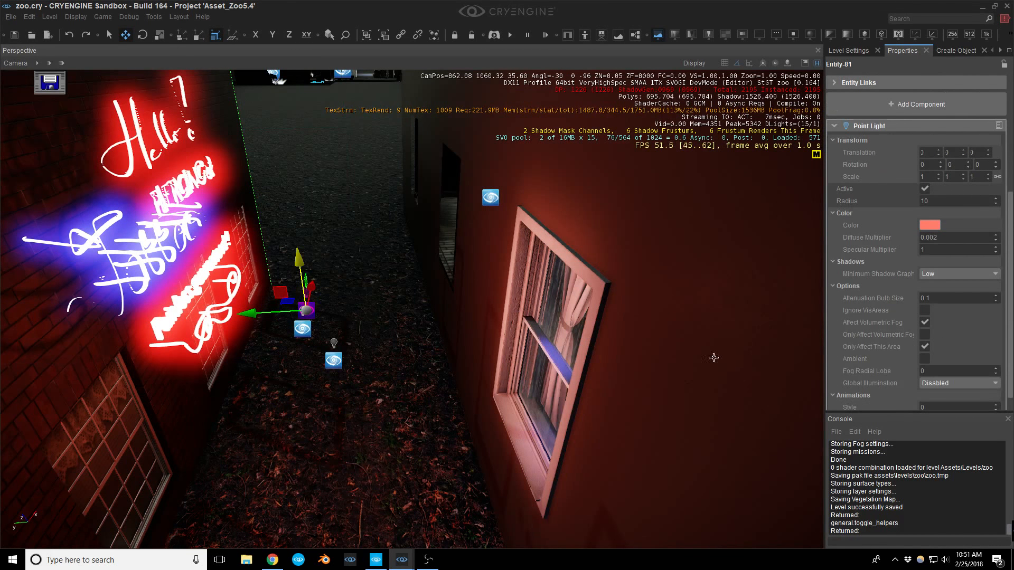
Move the red point light with Low shadows closer to the bedroom window while checking its effect from inside the room.
right_click_drag(647, 341, 449, 294)
key("w")
key("s")
key("s")
right_click_drag(531, 372, 528, 362)
key("w")
key("d")
key("s")
key("s")
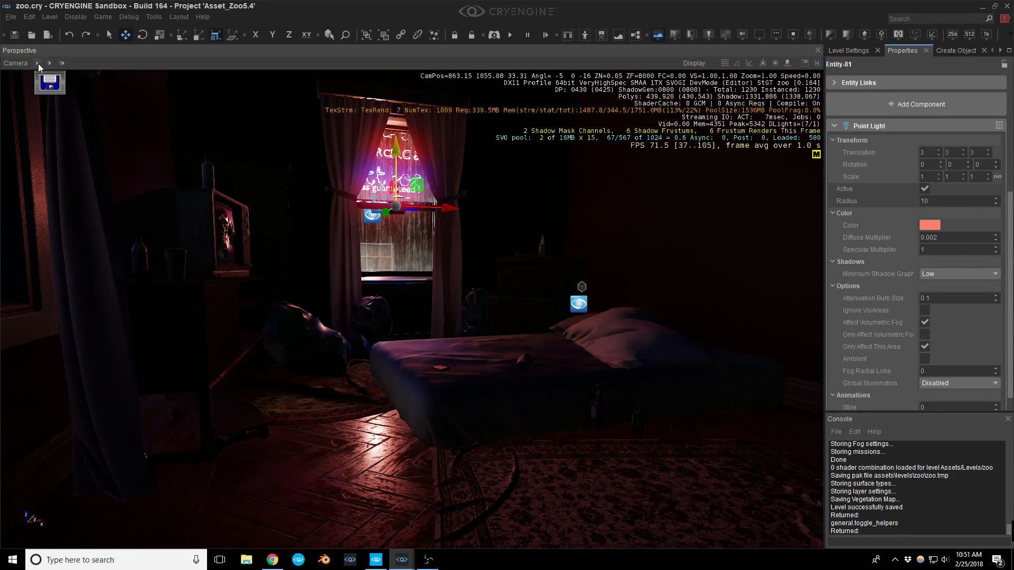
left_click(38, 64)
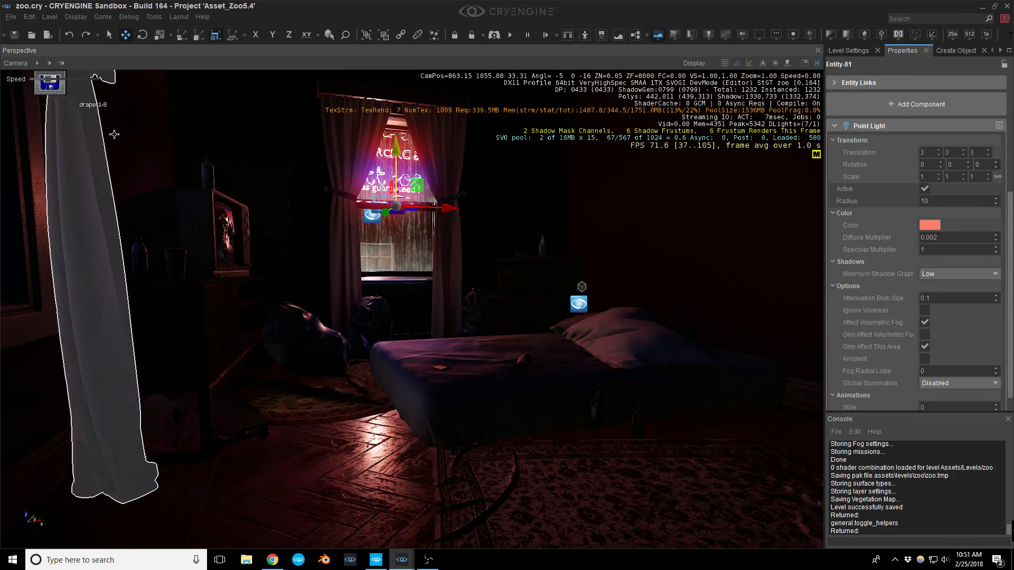
key("w")
right_click_drag(370, 296, 384, 289)
key("s")
right_click_drag(261, 280, 261, 270)
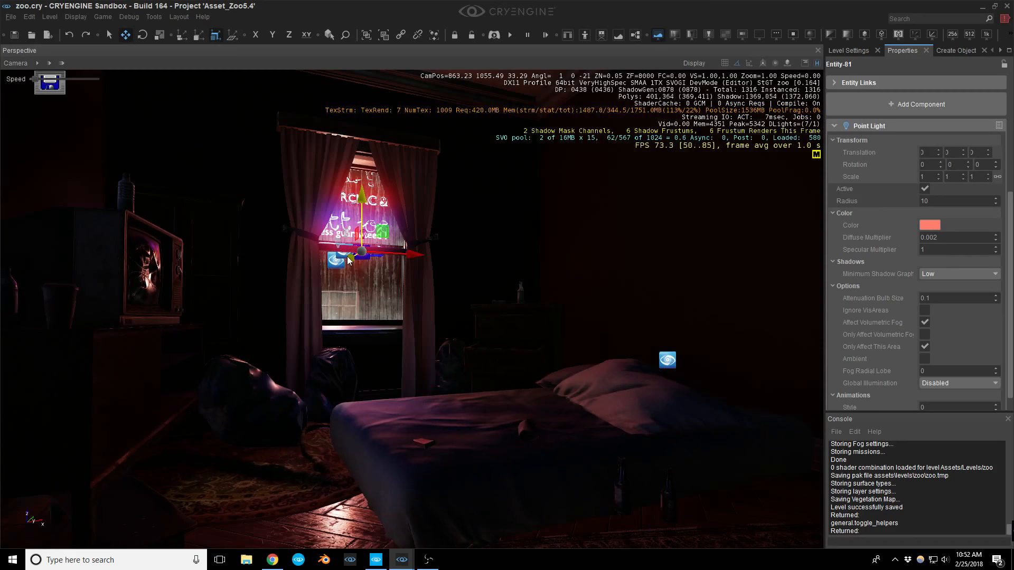
mouse_move(378, 254)
left_mouse_down()
mouse_move(392, 249)
mouse_move(382, 251)
left_mouse_up()
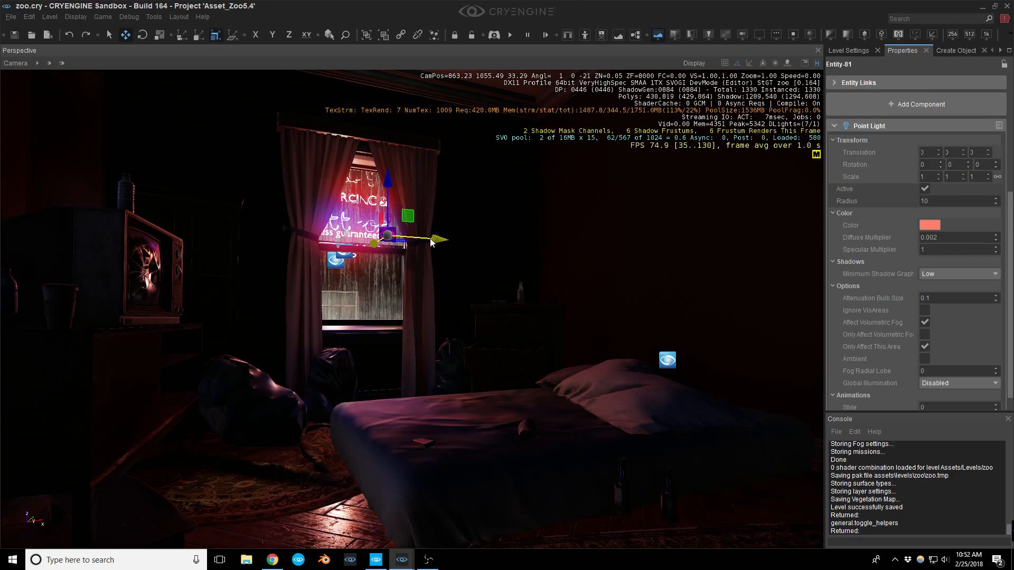
mouse_move(400, 245)
right_mouse_down()
mouse_move(363, 241)
mouse_move(405, 259)
right_mouse_up()
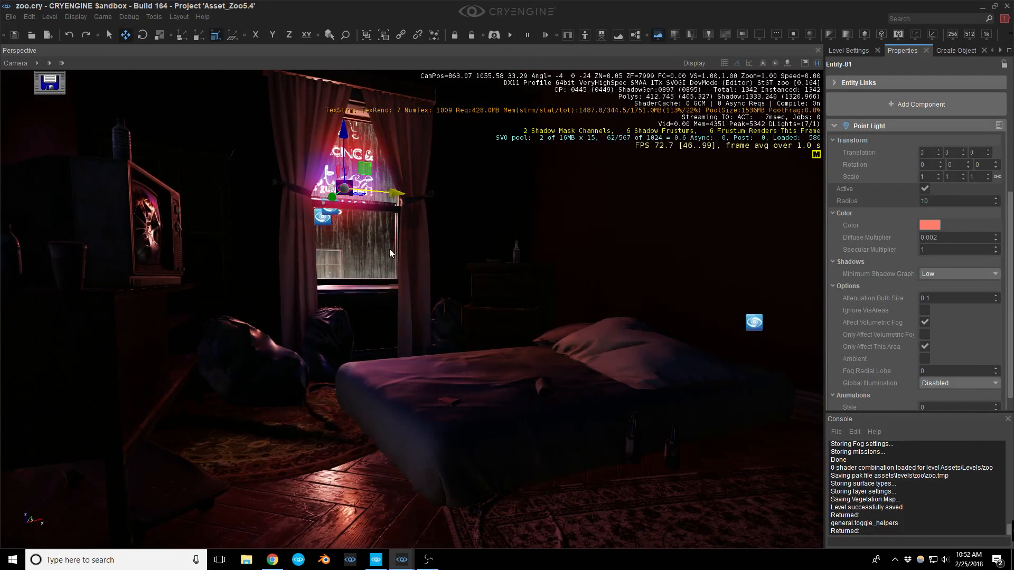
Nudge the red point light near the window and set its diffuse multiplier to 0.02.
left_click(995, 238)
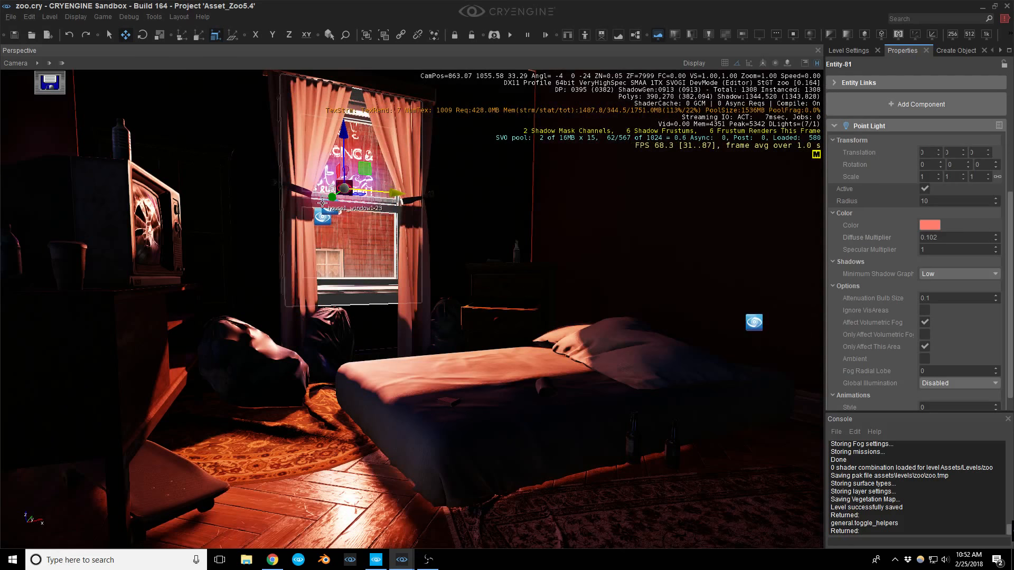
mouse_move(331, 196)
left_mouse_down()
mouse_move(354, 191)
mouse_move(338, 192)
mouse_move(333, 206)
left_mouse_up()
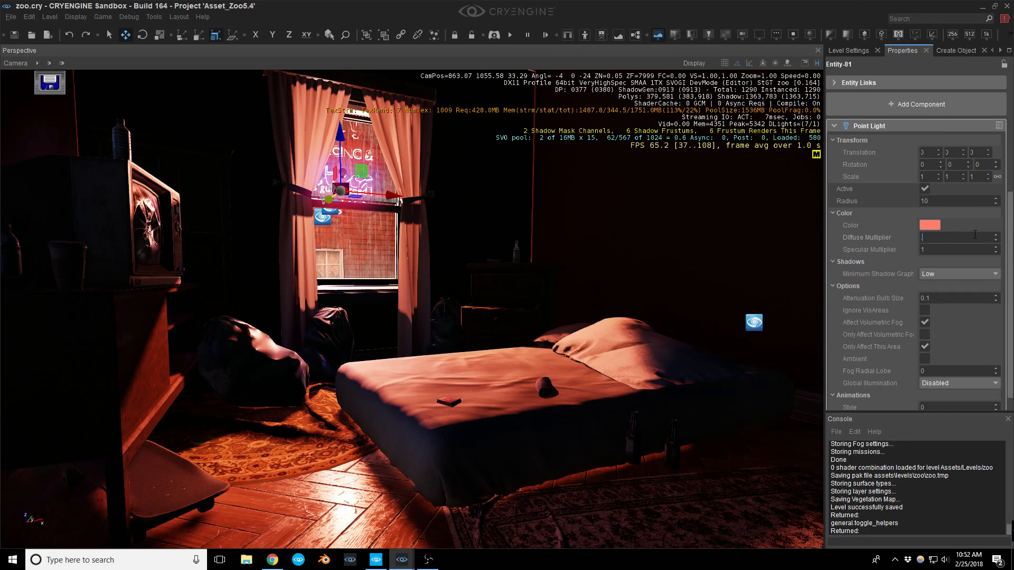
type("2")
key("Return")
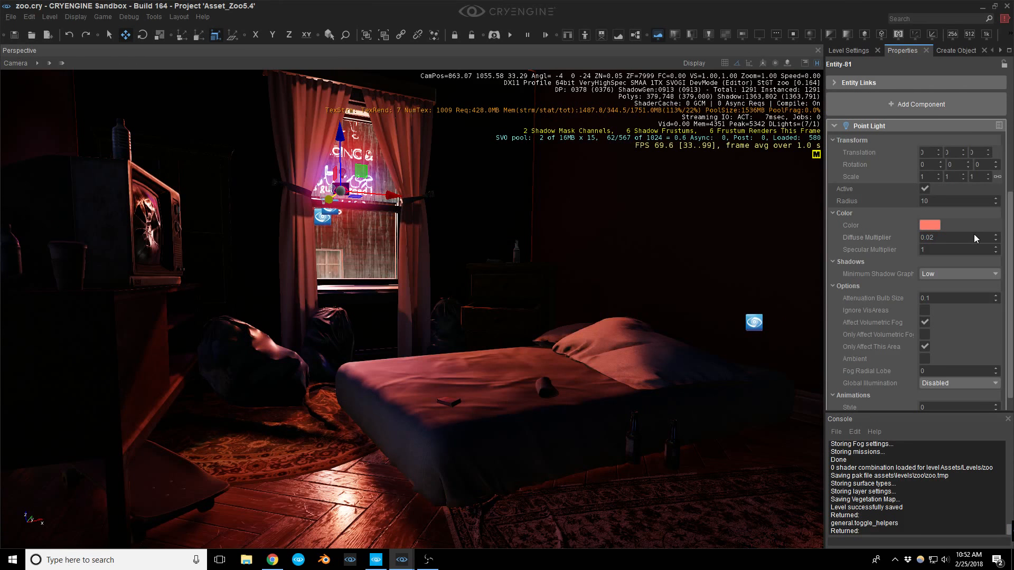
Lower the single bed by about 0.03 units, lower it slightly once more, and deselect it.
left_click(584, 434)
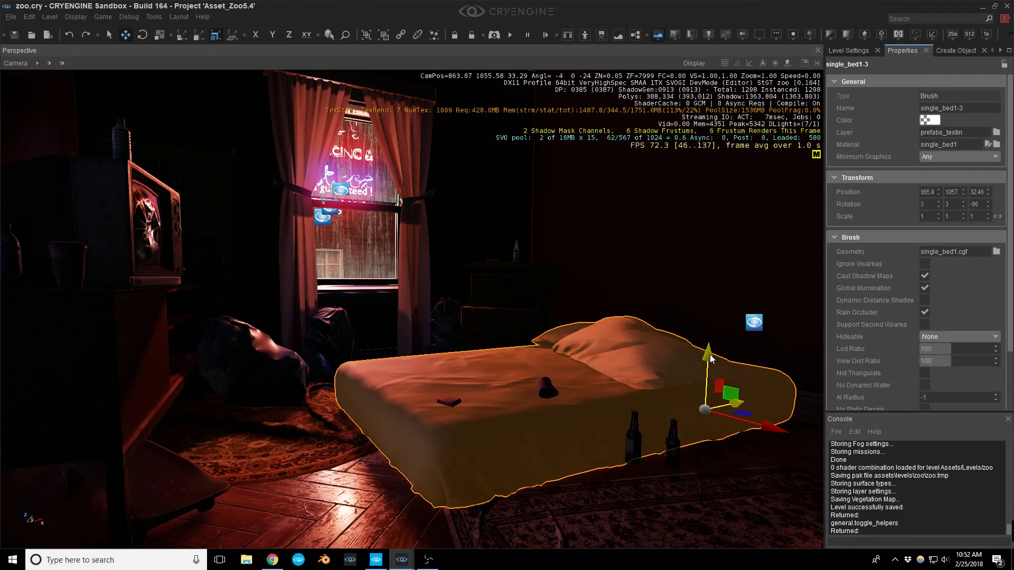
left_click_drag(710, 354, 710, 361)
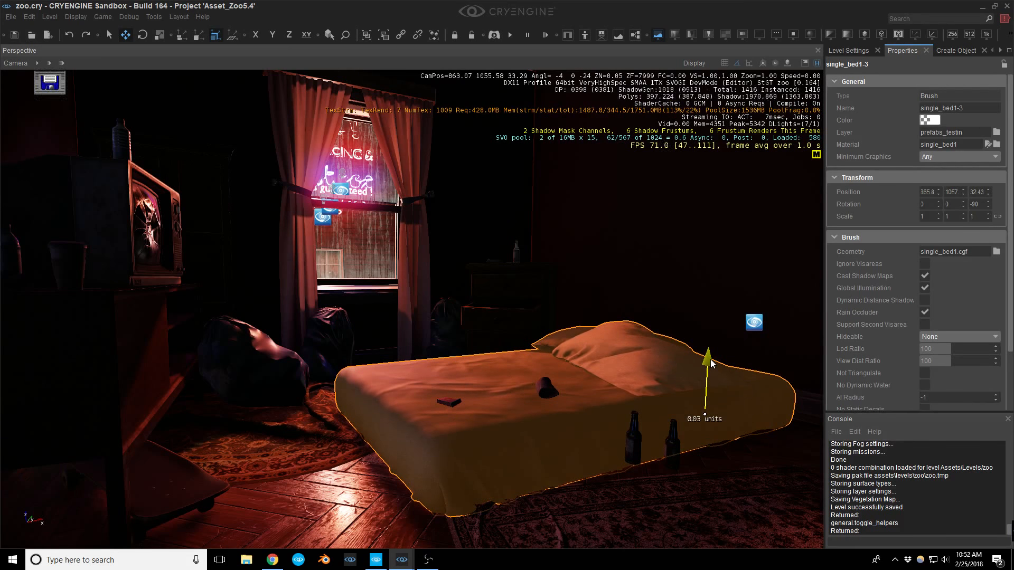
key("ctrl+shift+d")
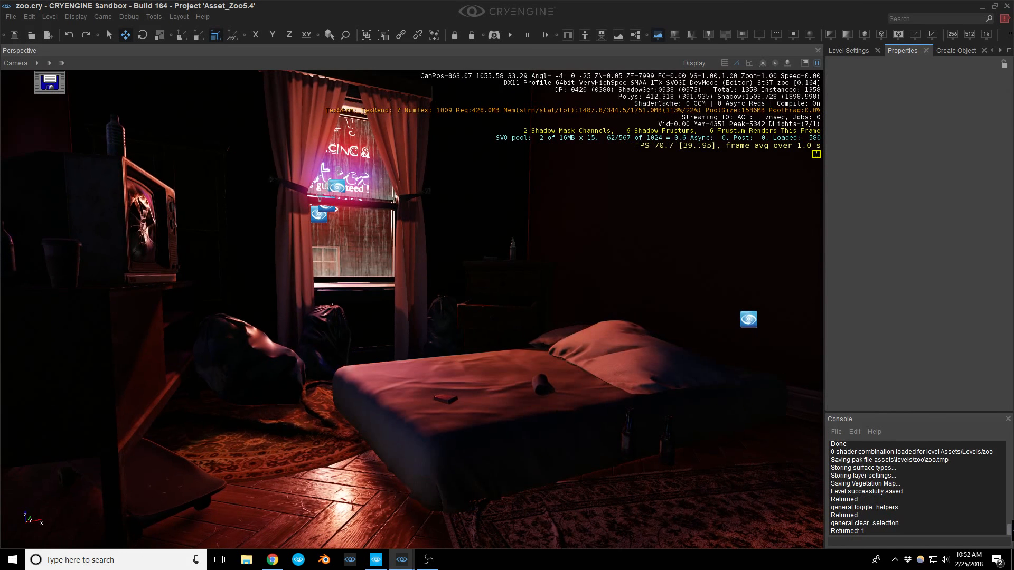
left_click(586, 406)
left_click_drag(701, 361, 700, 367)
right_click_drag(701, 367, 691, 383)
key("ctrl+shift+d")
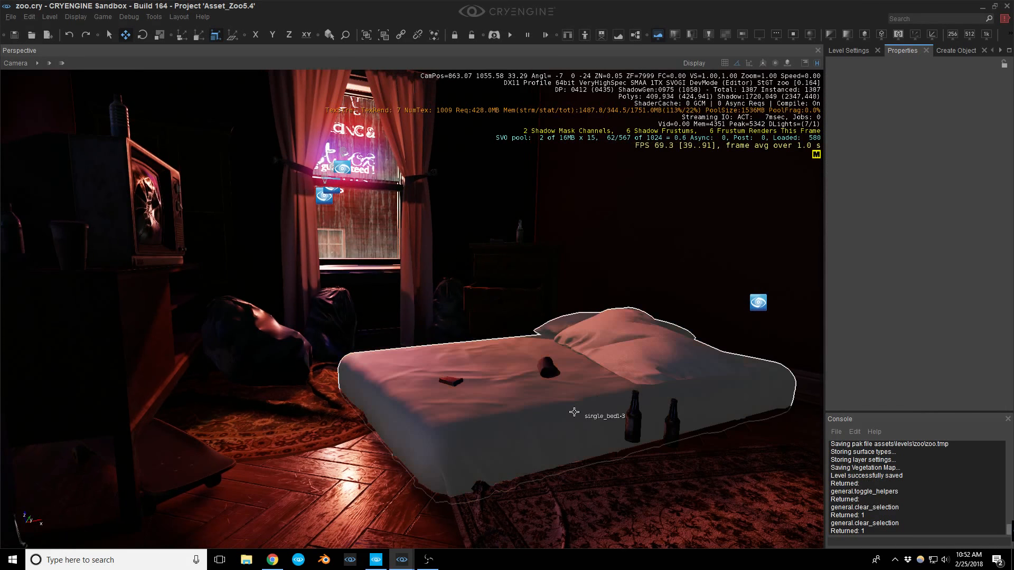
Check the window lighting from the bedroom and inspect the projector light and the shadowless point light in the alley.
right_click_drag(574, 412, 512, 402)
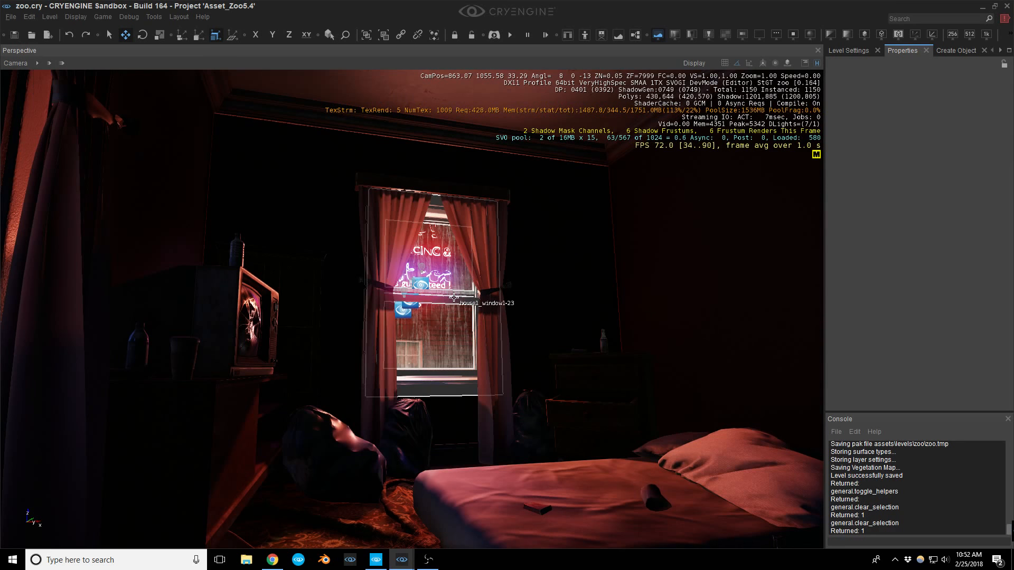
right_click_drag(454, 297, 527, 264)
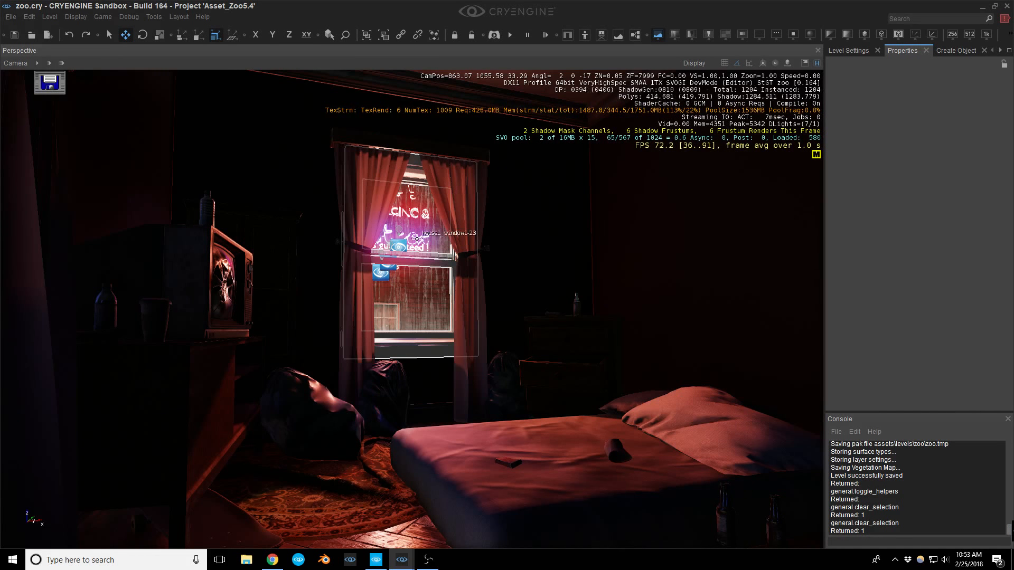
right_click_drag(432, 106, 633, 189)
key("w")
key("s")
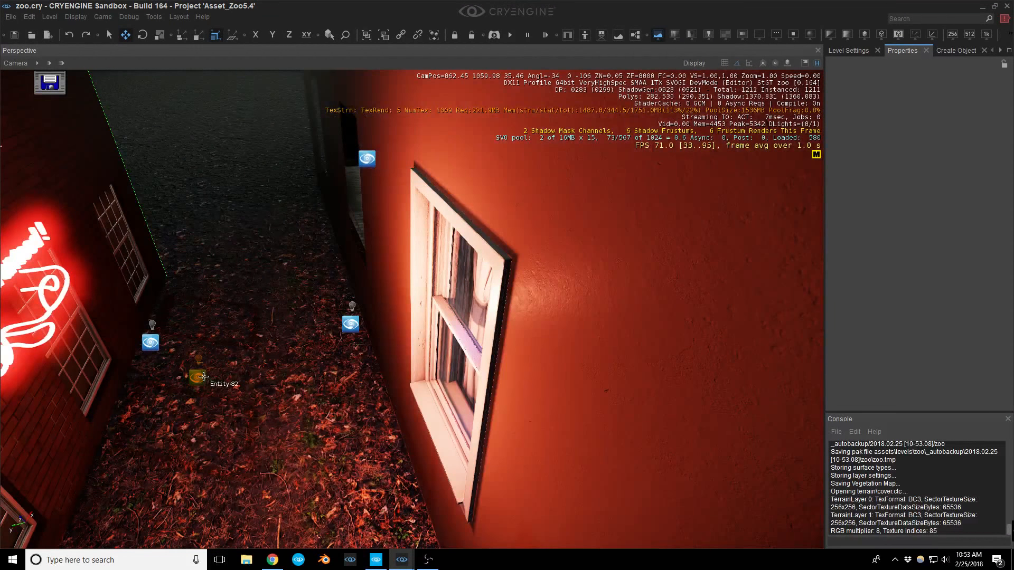
left_click(204, 376)
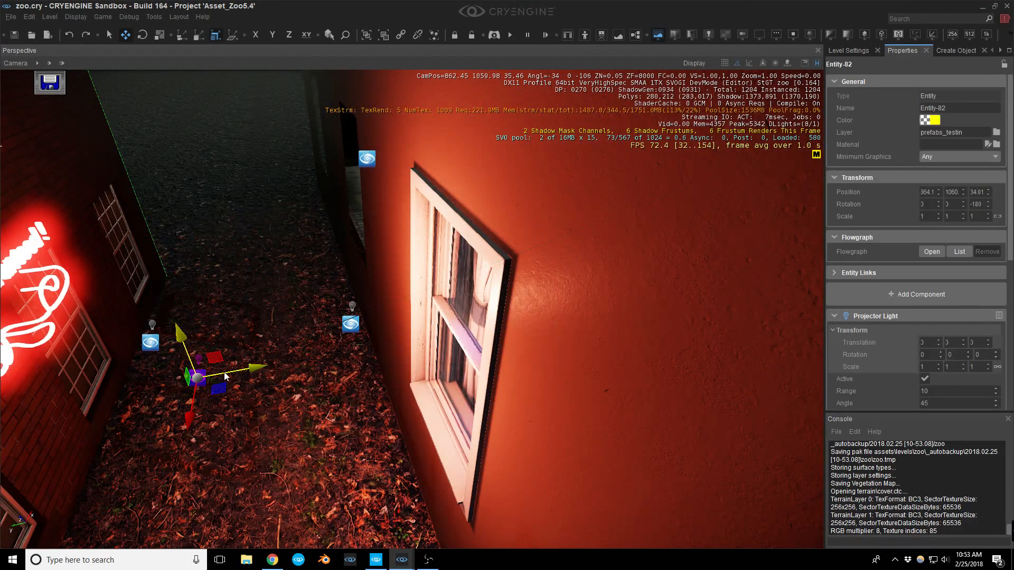
left_click(150, 342)
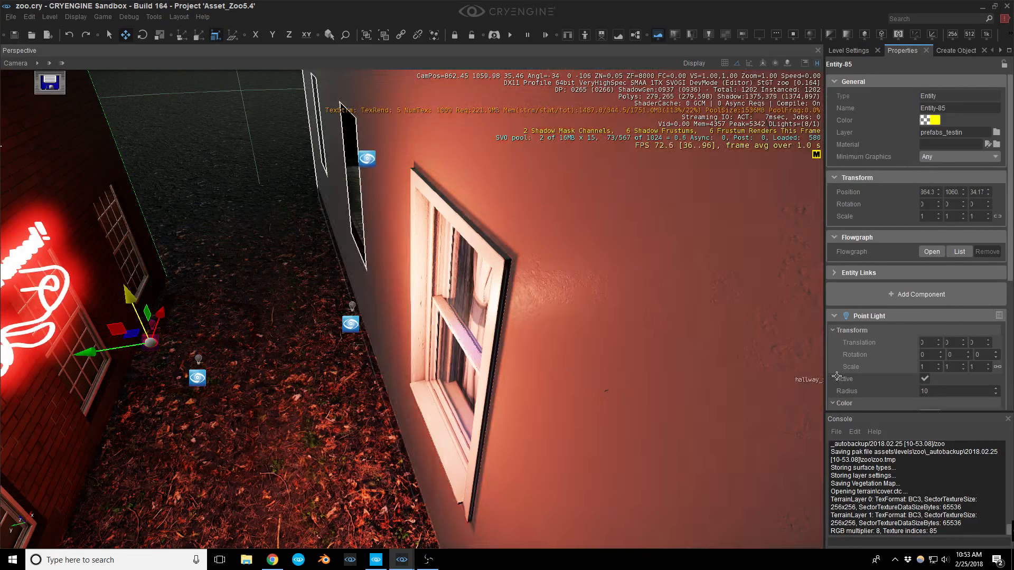
scroll(845, 370, "down", 5)
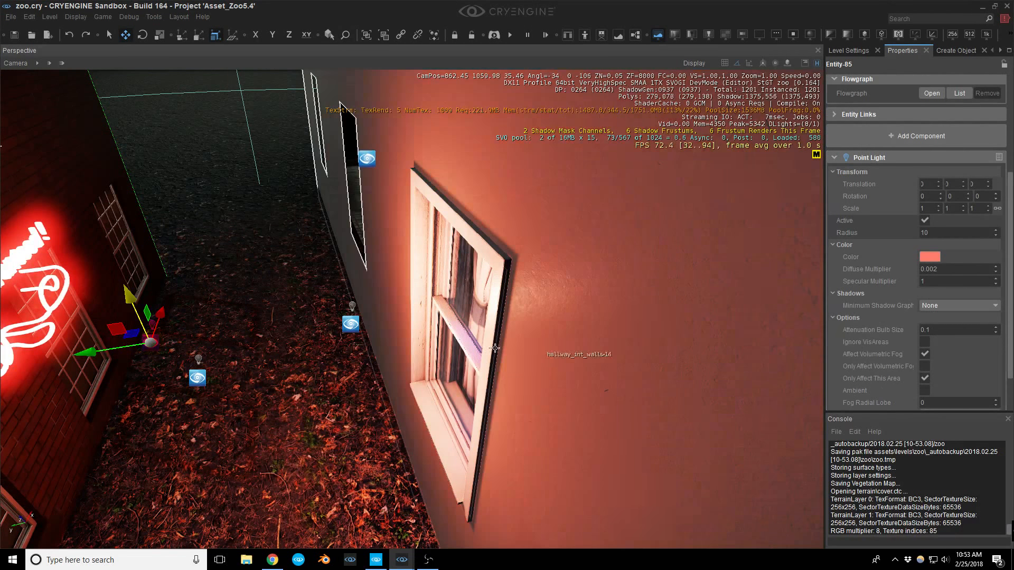
Move the shadow-casting red point light away from the window toward the neon-sign wall, and return to the bedroom view.
left_click(350, 323)
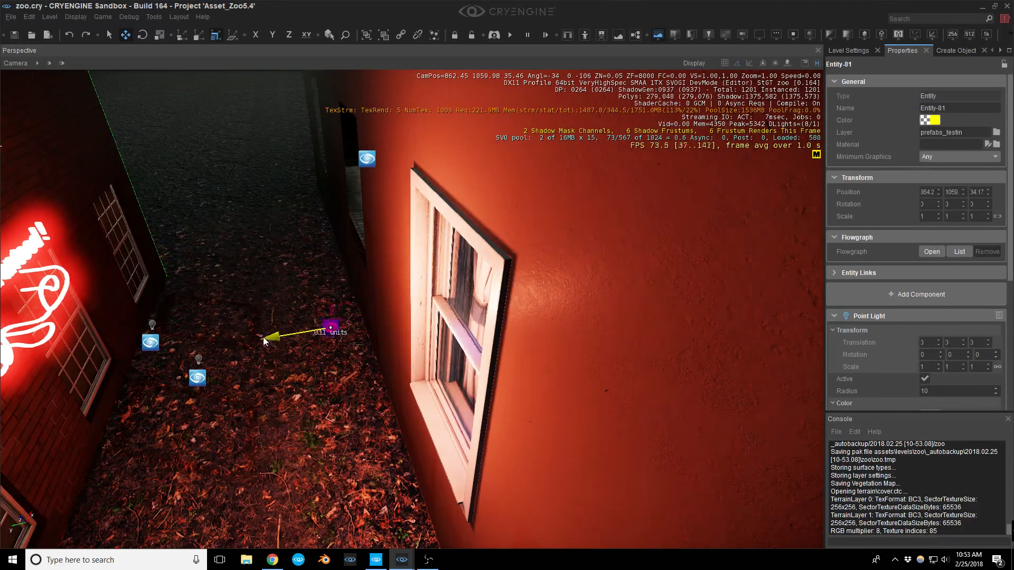
left_click_drag(264, 340, 193, 351)
right_click_drag(151, 353, 117, 353)
key("d")
key("w")
middle_click_drag(117, 354, 121, 389)
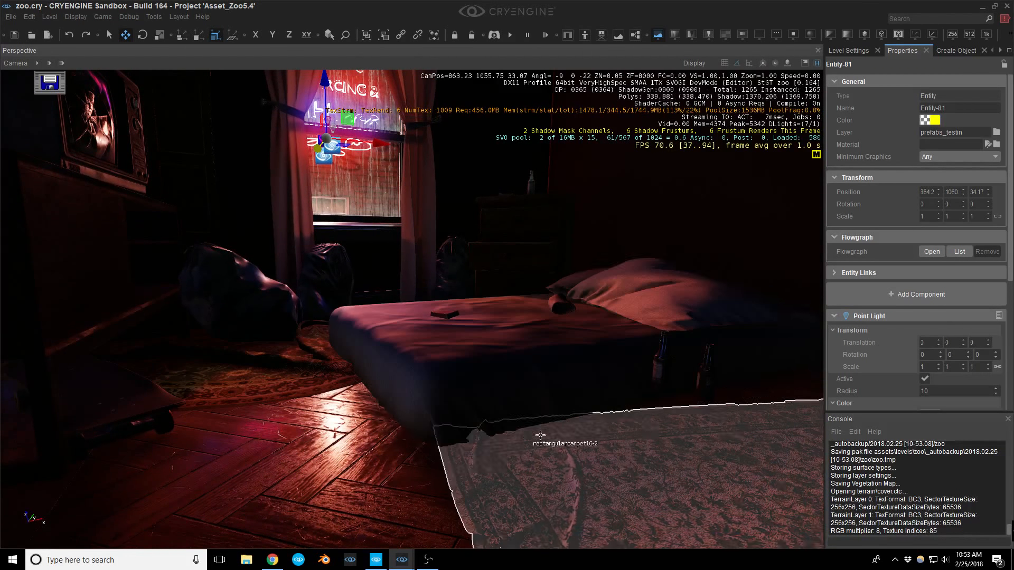
Switch the shadow-casting red point light off and on again to compare its effect on the bedroom.
left_click(925, 379)
left_click(924, 380)
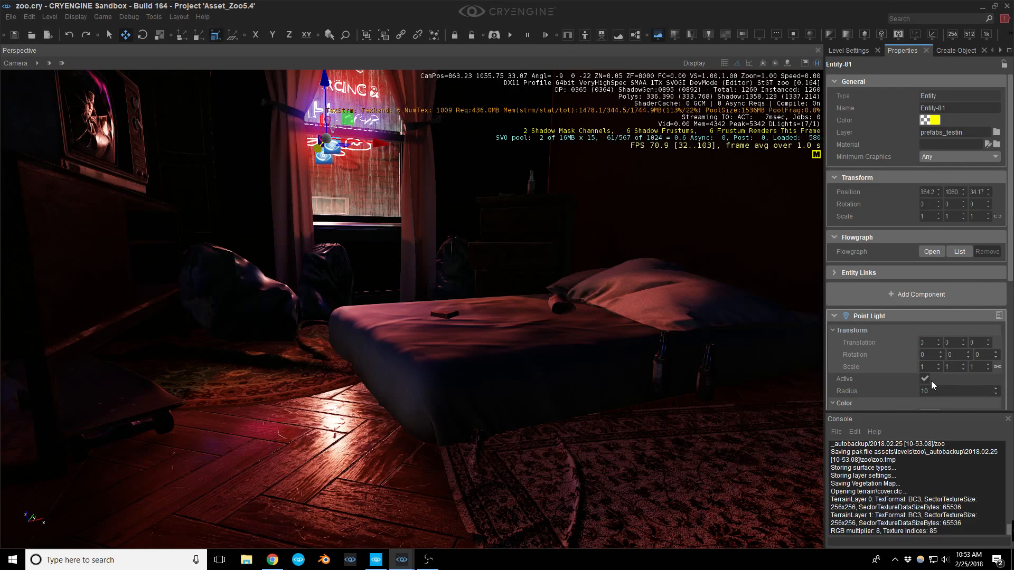
right_click_drag(636, 400, 627, 387)
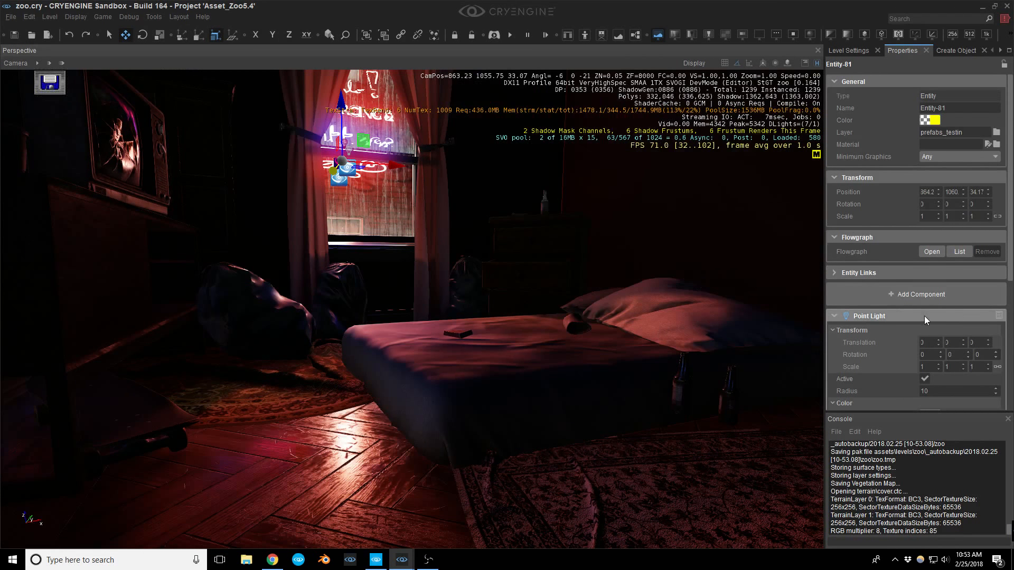
left_click(925, 379)
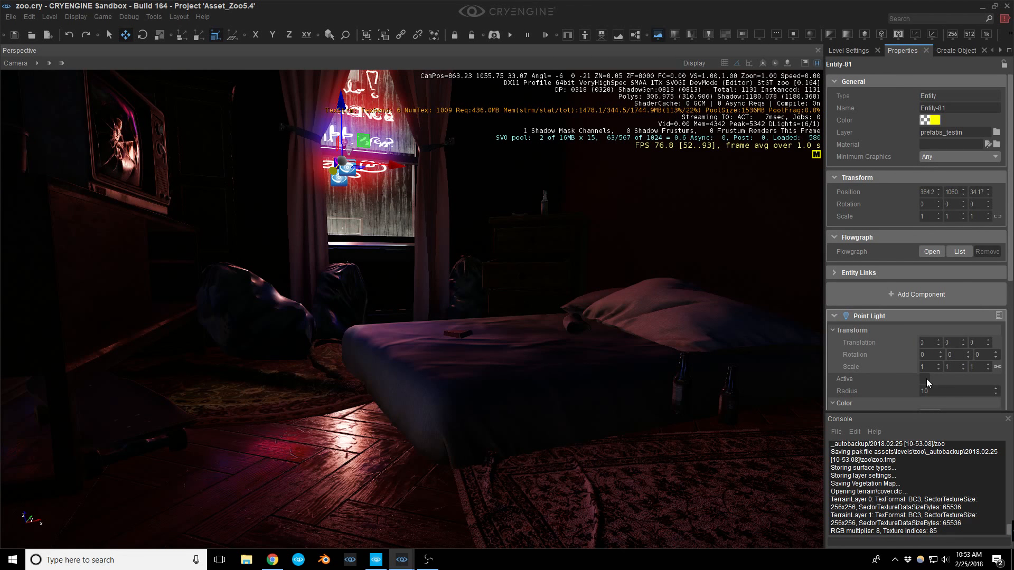
left_click(924, 378)
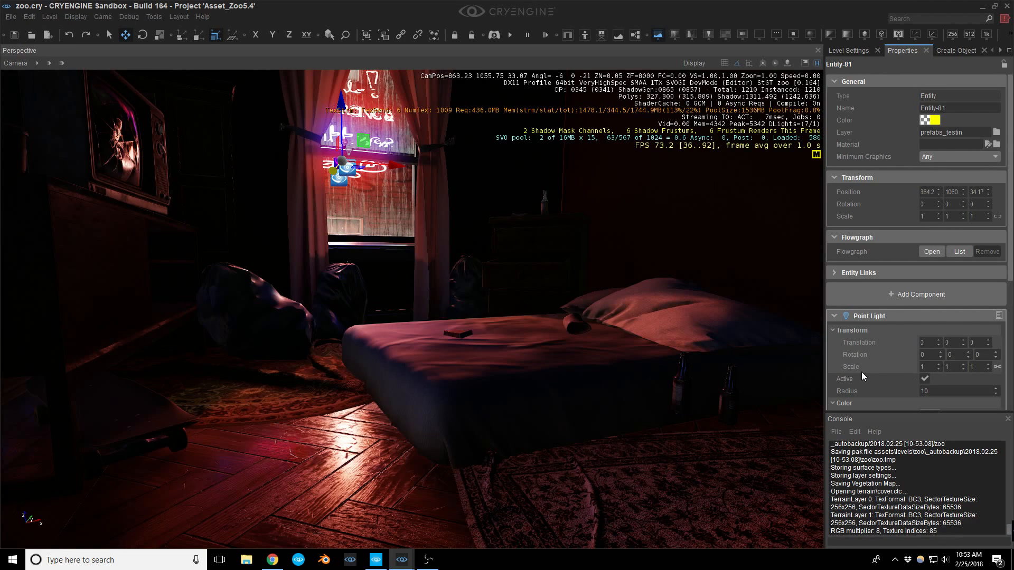
right_click_drag(540, 273, 520, 259)
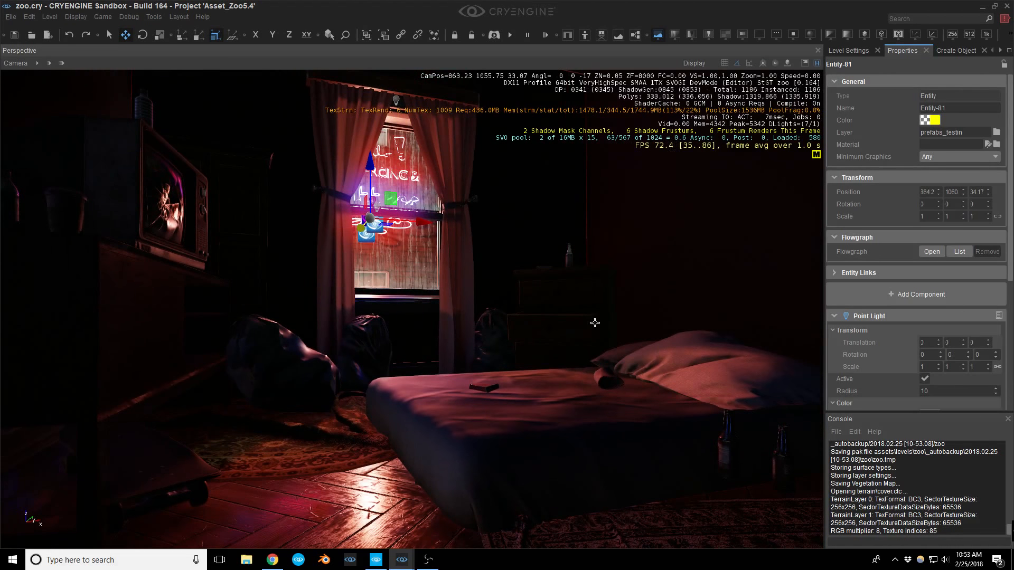
Toggle the red point light's active state once more to compare the bedroom with and without its shadows.
left_click(924, 379)
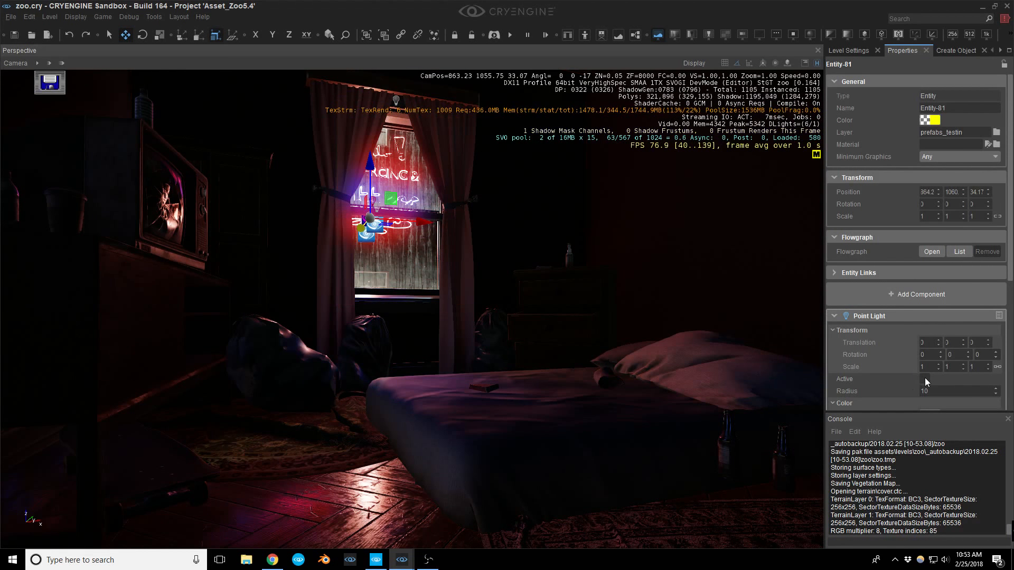
left_click(924, 379)
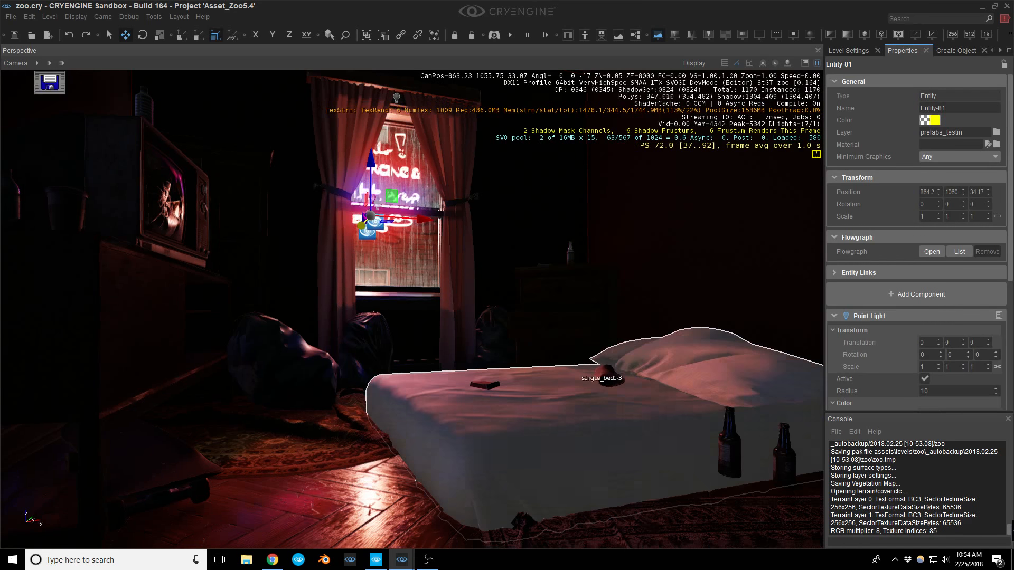
Nudge the nearer trash bottle beside the bed by about 0.02 units.
right_click_drag(598, 372, 555, 372)
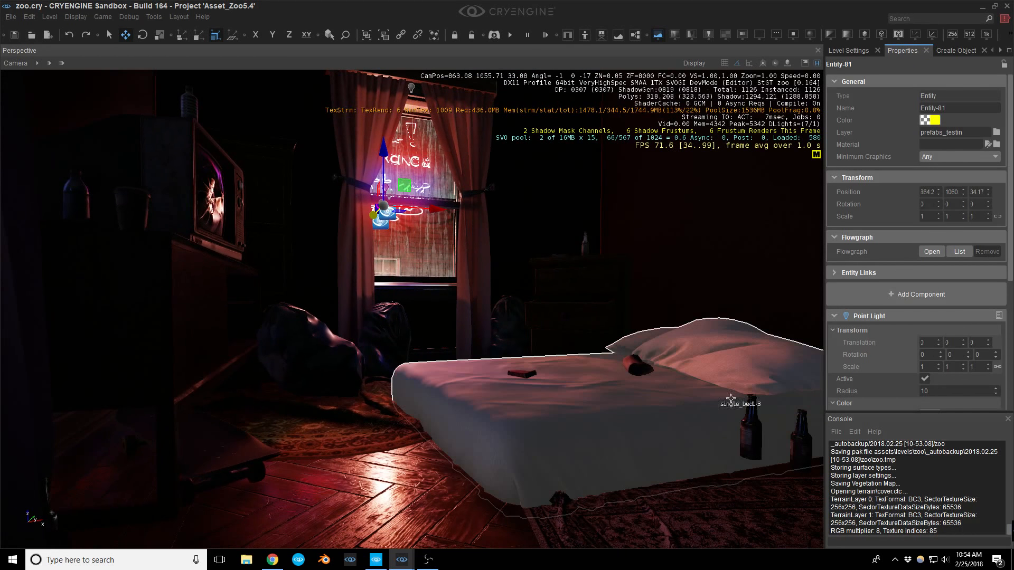
left_click(751, 431)
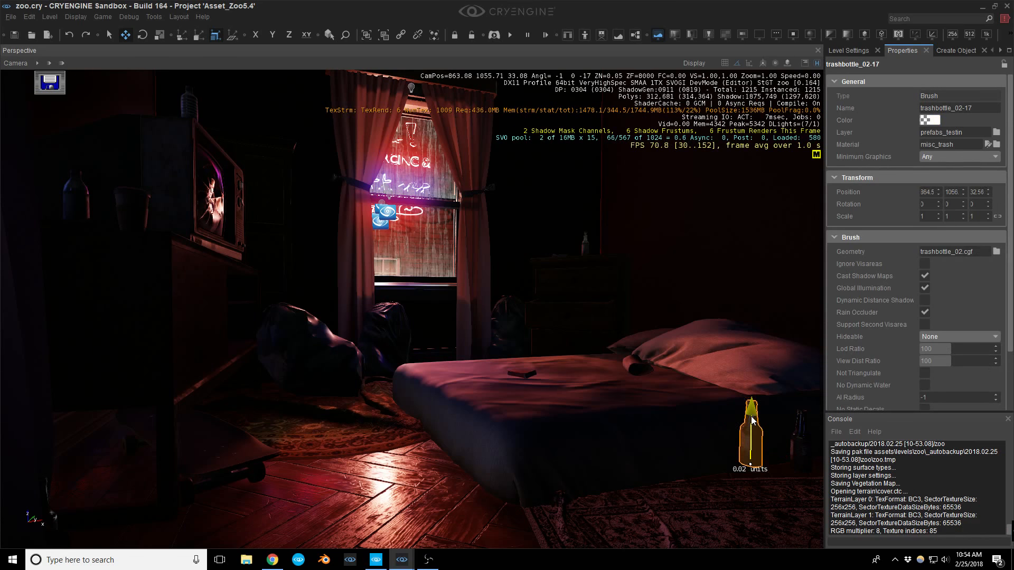
right_click_drag(749, 430, 581, 260)
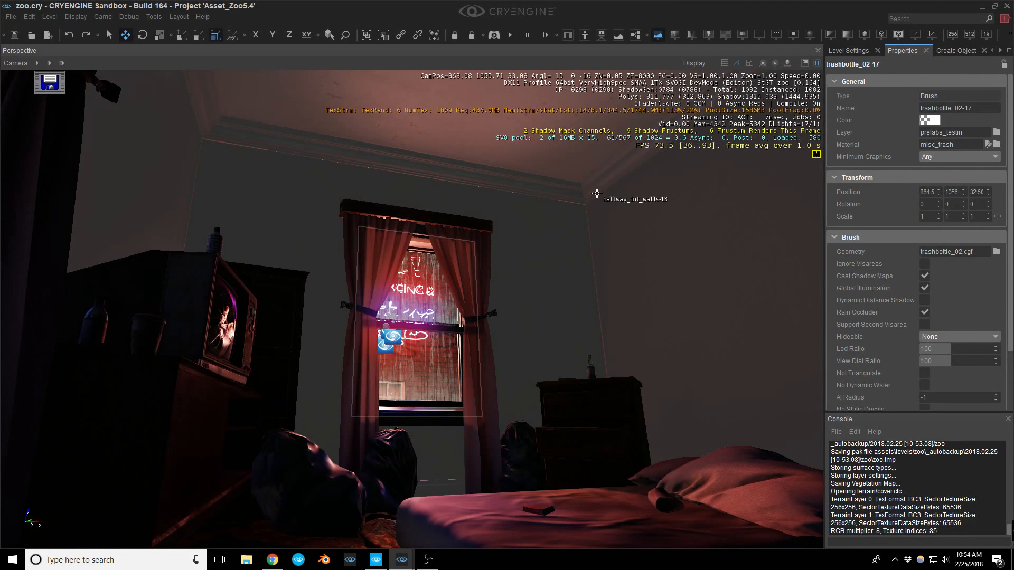
Place a Designer block against the outer wall beside the bedroom window, undoing its misplaced move.
right_click_drag(590, 272, 681, 354)
key("w")
key("s")
key("s")
left_click(485, 378)
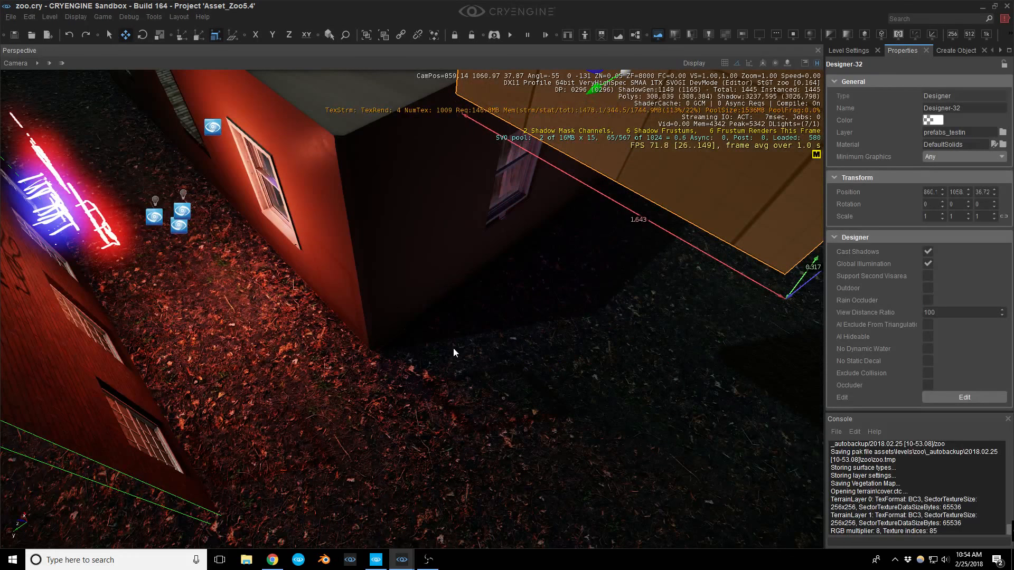
key("ctrl+z")
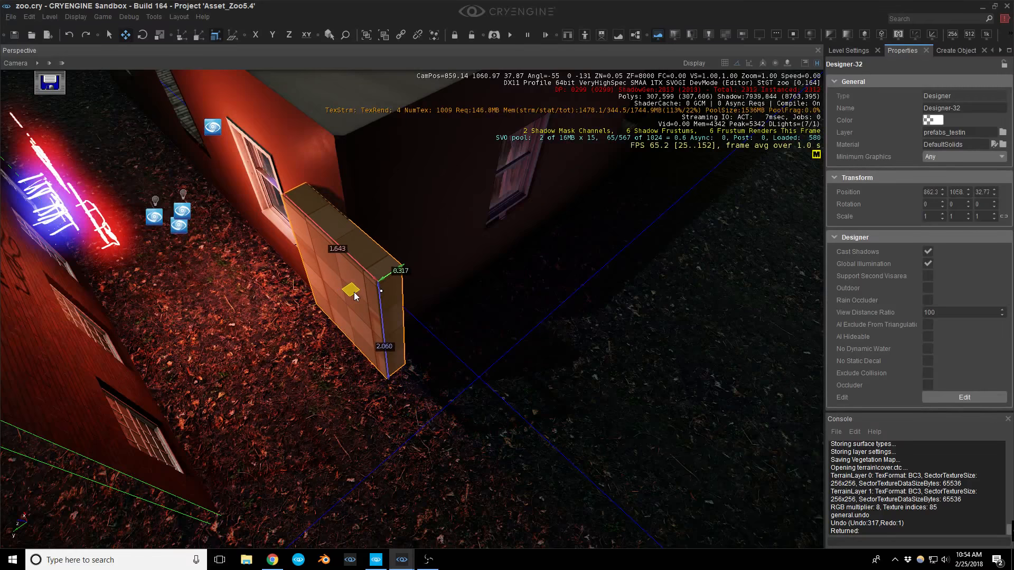
Raise the top polygon of the block beside the window until the block is about 3.17 units tall.
right_click_drag(374, 283, 359, 271)
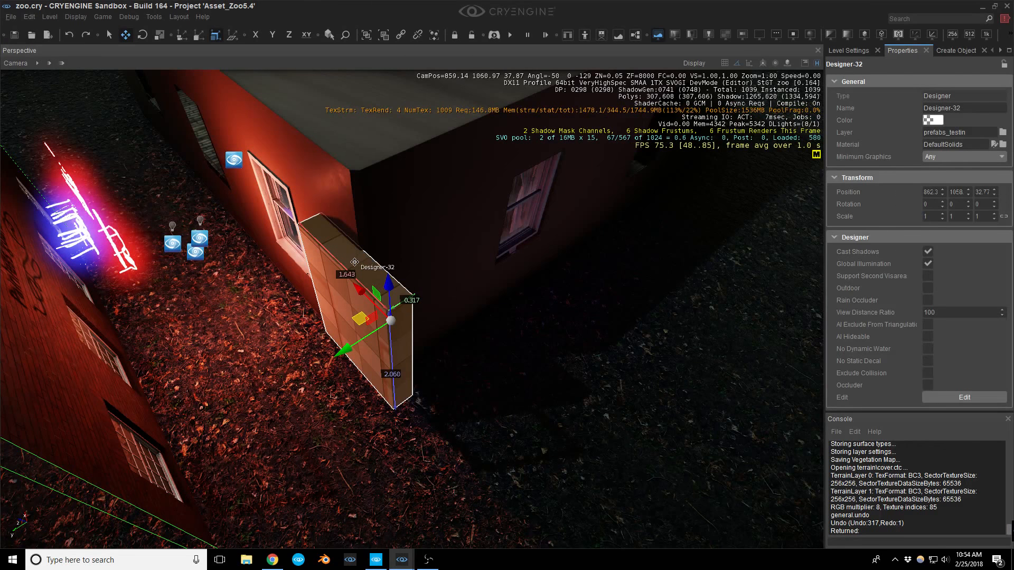
left_click(977, 397)
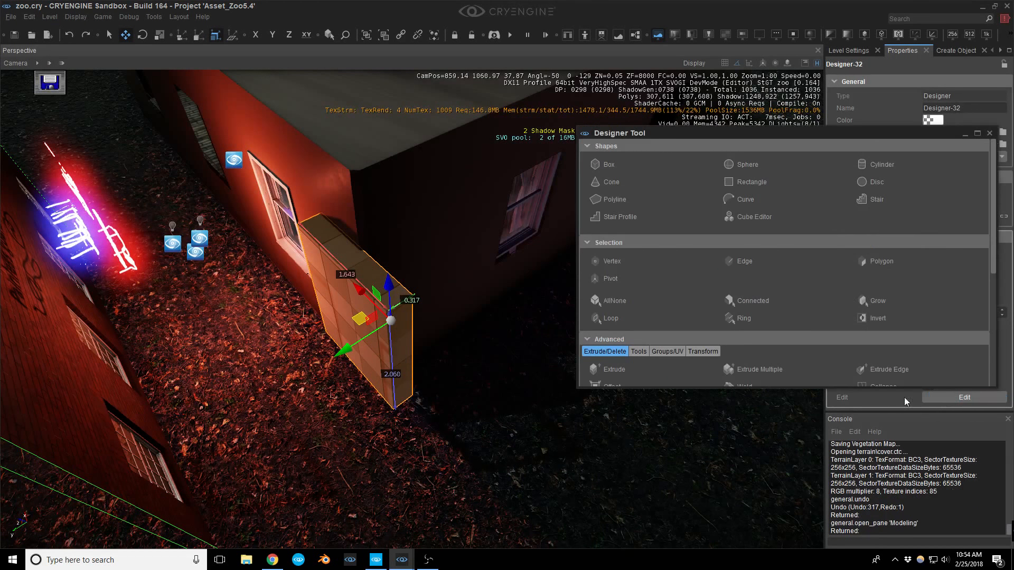
left_click(878, 262)
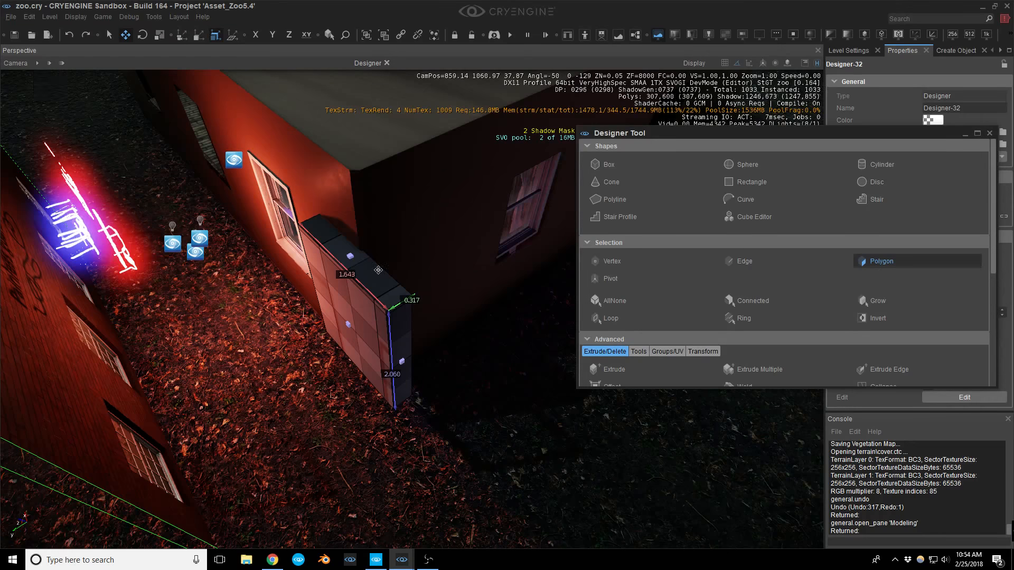
left_click(353, 260)
left_click_drag(344, 237, 346, 114)
right_click_drag(354, 187, 352, 178)
key("Escape")
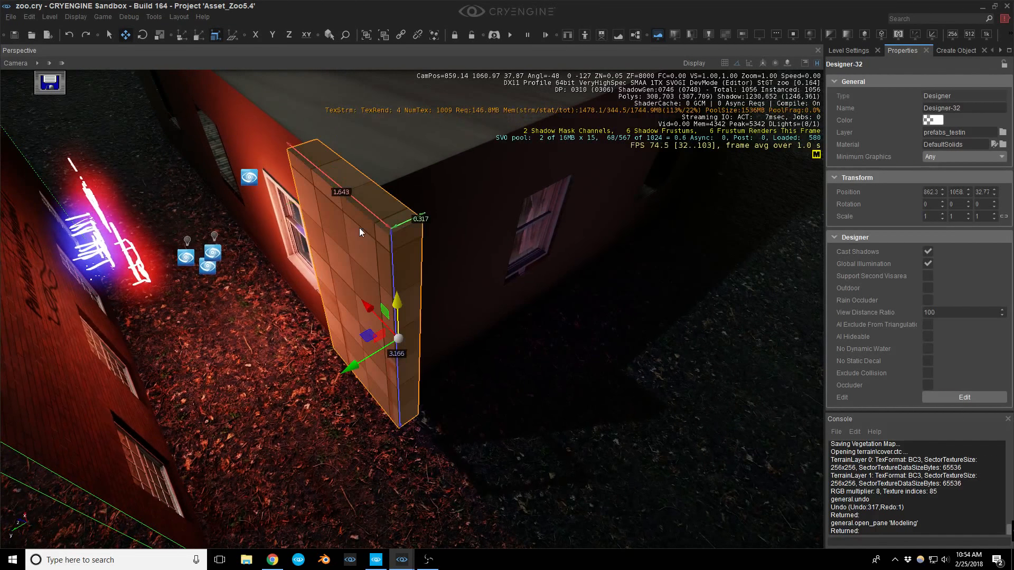
Duplicate the tall block along the outer wall to the opposite side of the bedroom window.
key("w")
right_click_drag(359, 228, 520, 237)
key("a")
key("s")
key("a")
right_click_drag(448, 203, 426, 256)
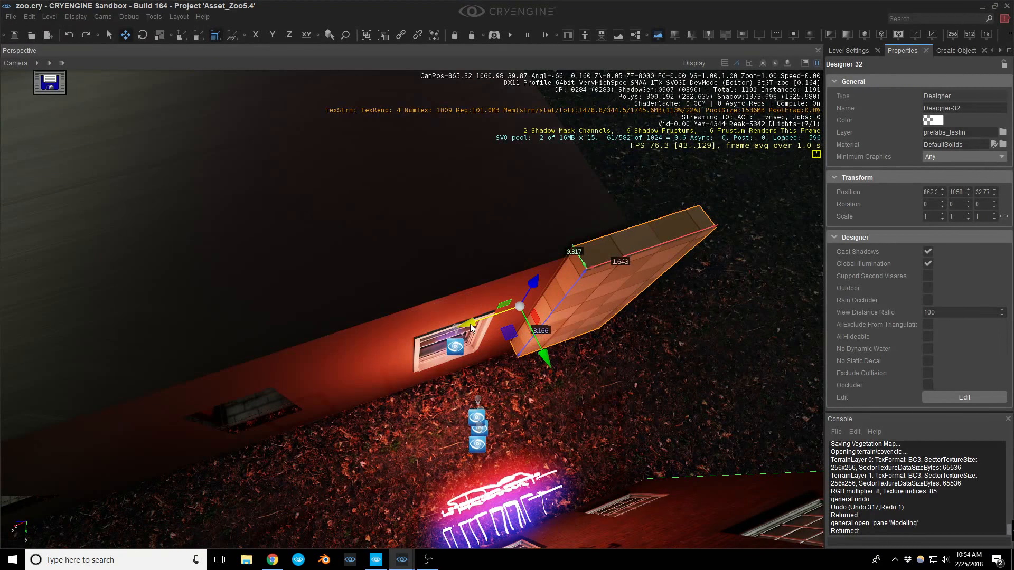
left_click_drag(472, 327, 301, 341, "shift")
Duplicate the second block from the bedroom view and place the copy above the window.
right_click_drag(301, 340, 167, 270)
key("d")
key("w")
key("w")
key("s")
key("a")
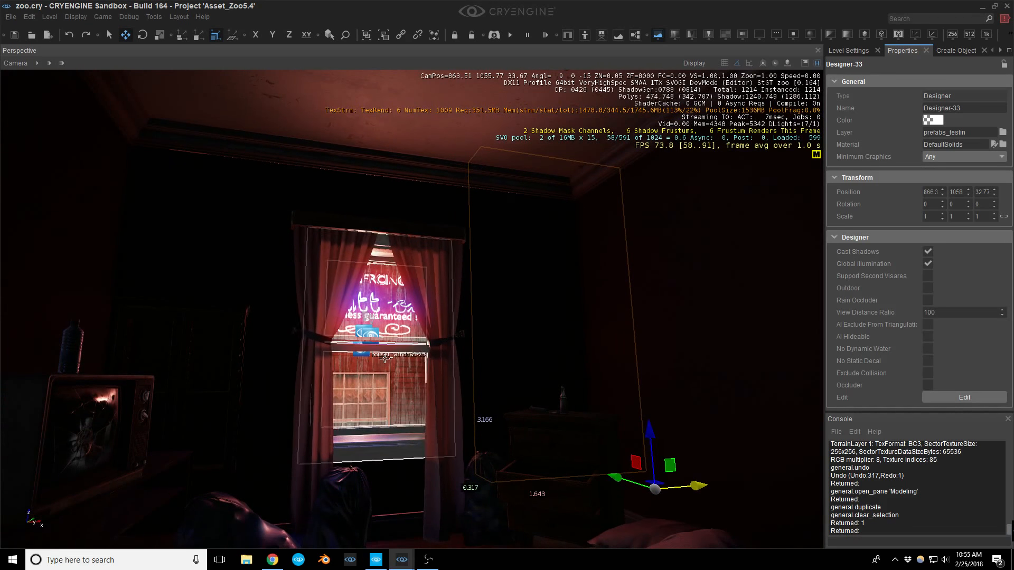
right_click_drag(632, 429, 634, 444)
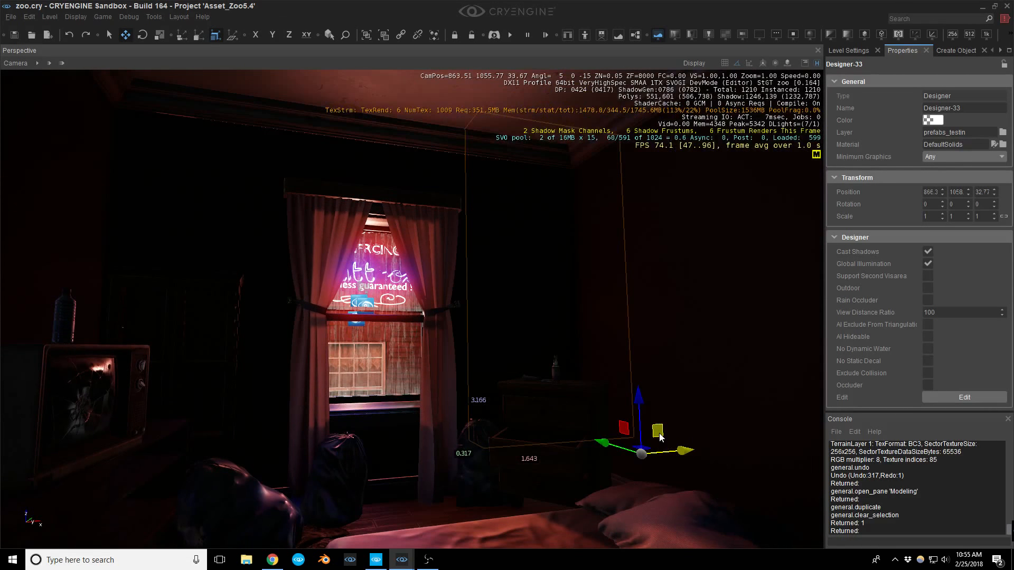
key("ctrl+d")
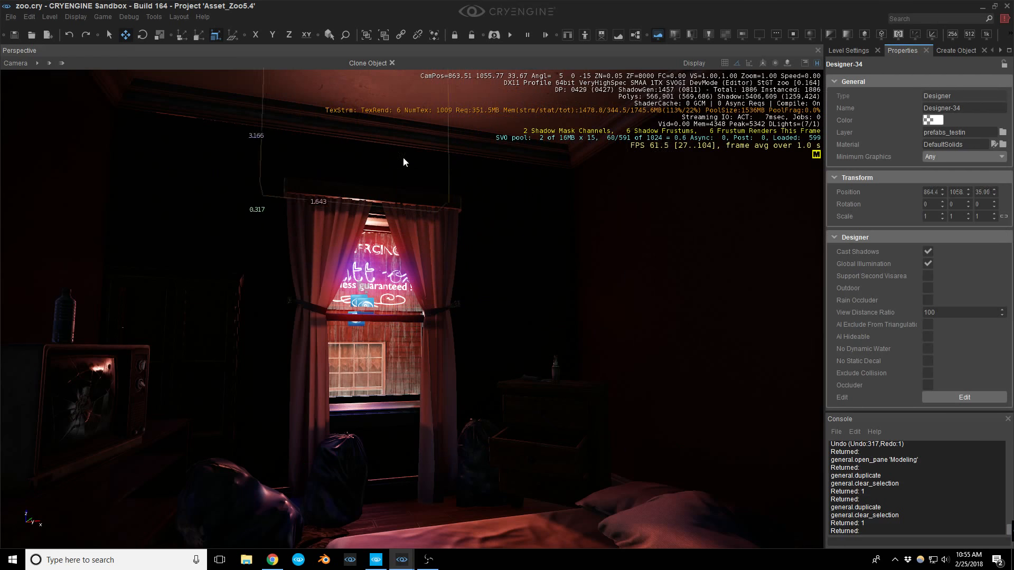
left_click(391, 179)
Rotate the new block about 90 degrees so it lies horizontally, shift it over the top of the window, and deselect it.
key("2")
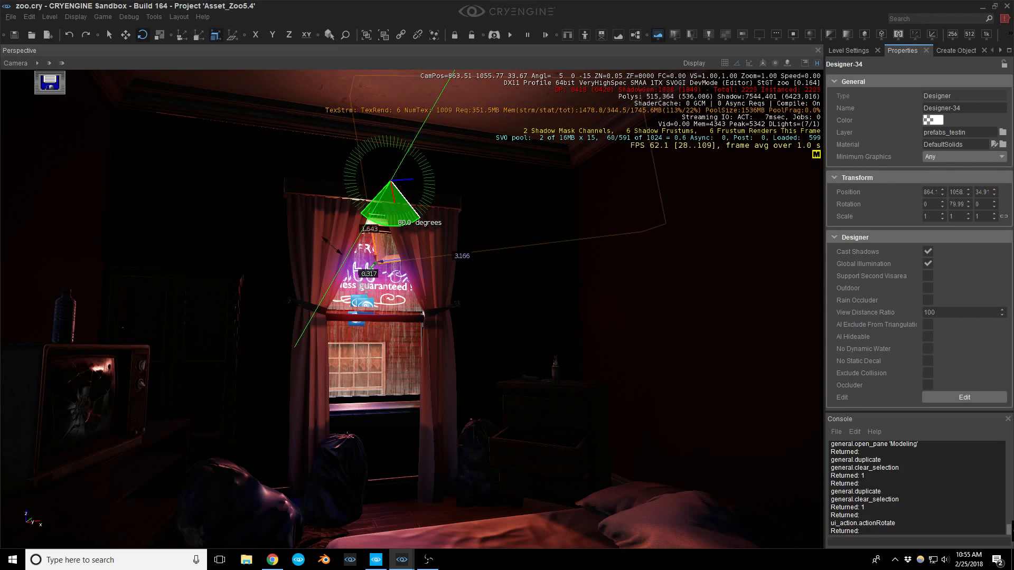
left_click_drag(333, 245, 323, 239)
key("1")
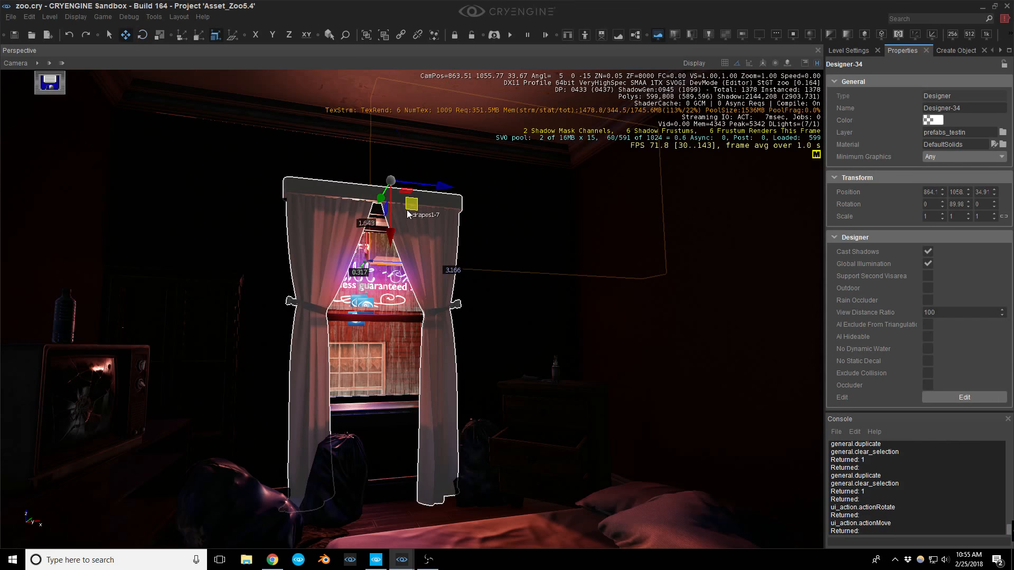
left_click_drag(408, 212, 232, 130)
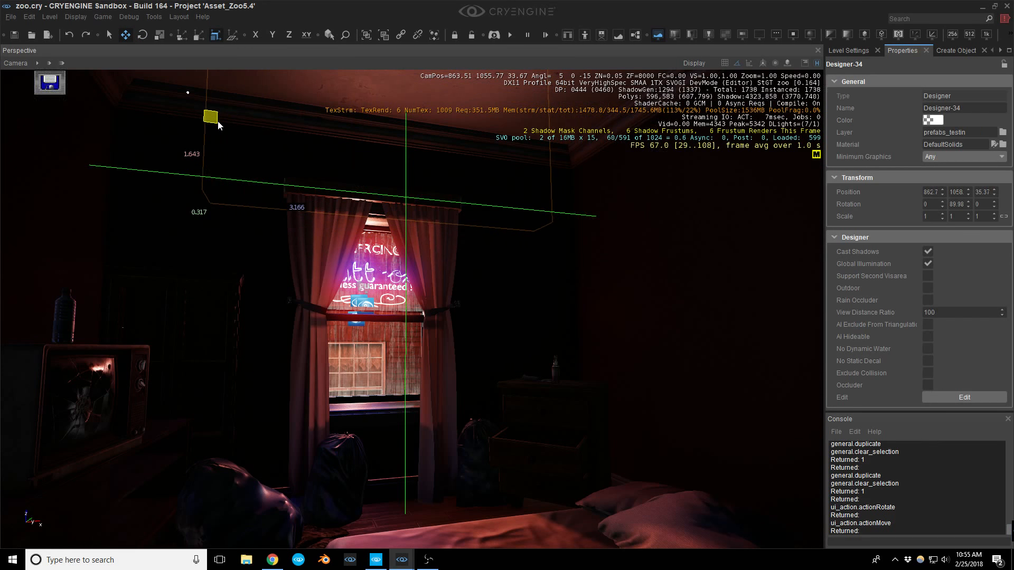
right_click_drag(218, 126, 248, 139)
key("Escape")
right_click_drag(391, 301, 365, 328)
key("s")
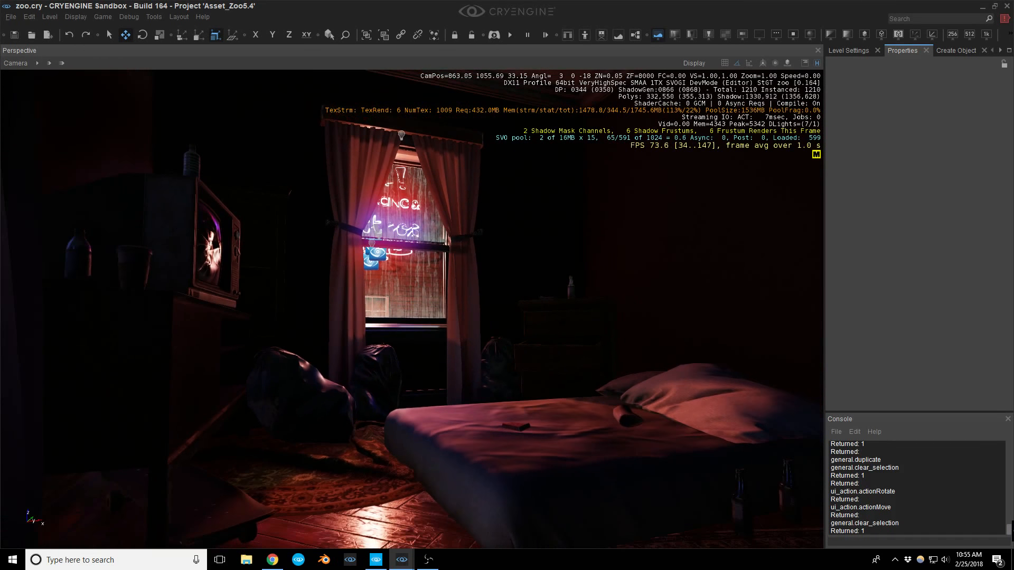
Inspect the settings of the projector light and the shadow-casting red point light in the alley outside the window.
left_click(474, 247)
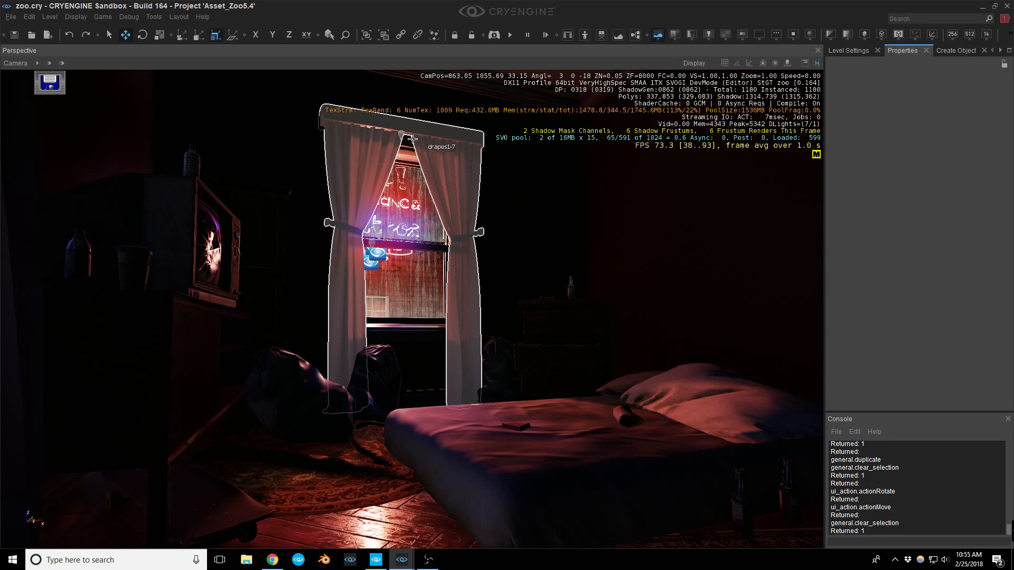
left_click(363, 357)
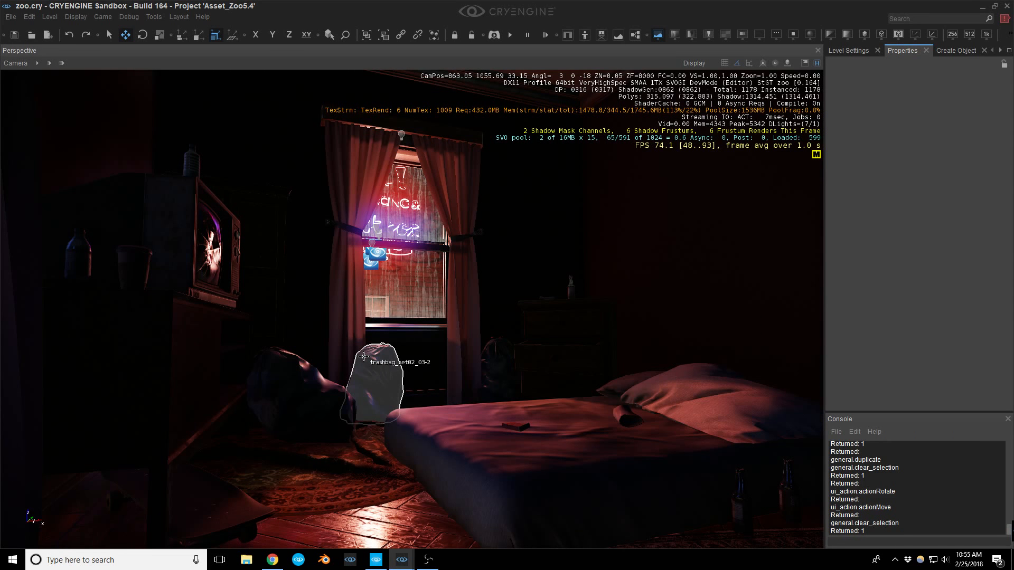
right_click_drag(430, 361, 660, 423)
key("w")
right_click_drag(372, 307, 378, 310)
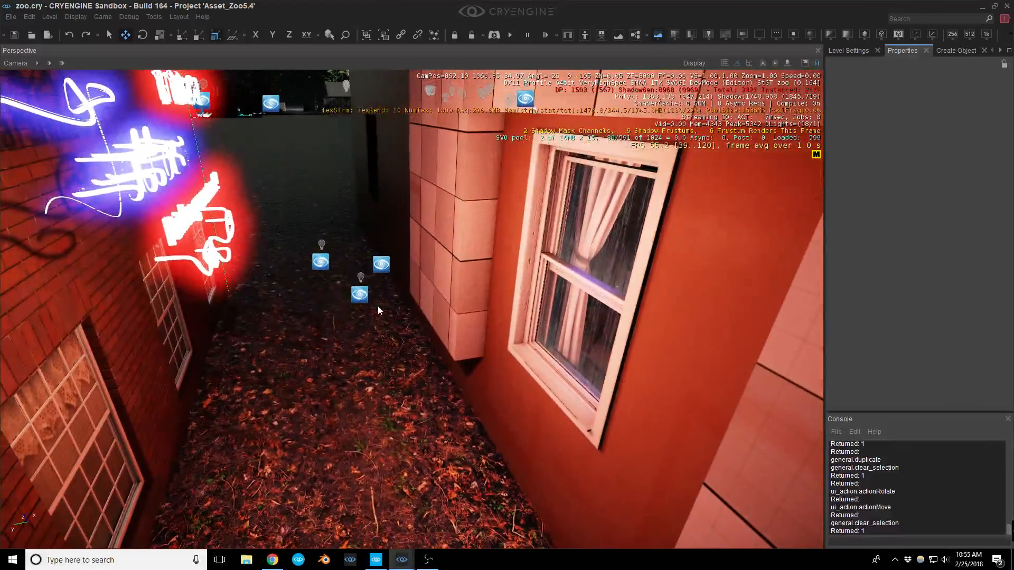
left_click(361, 293)
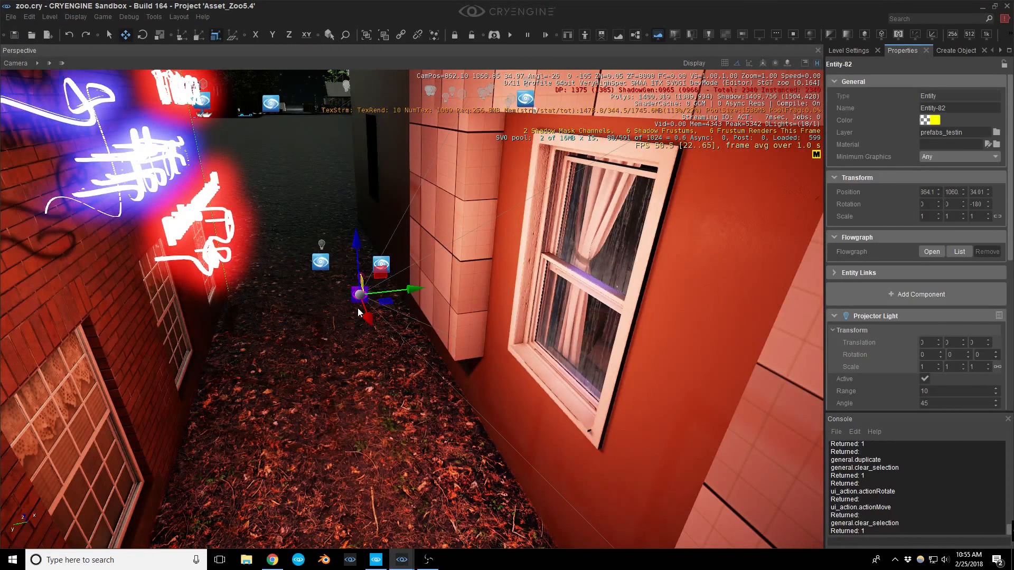
scroll(898, 289, "down", 8)
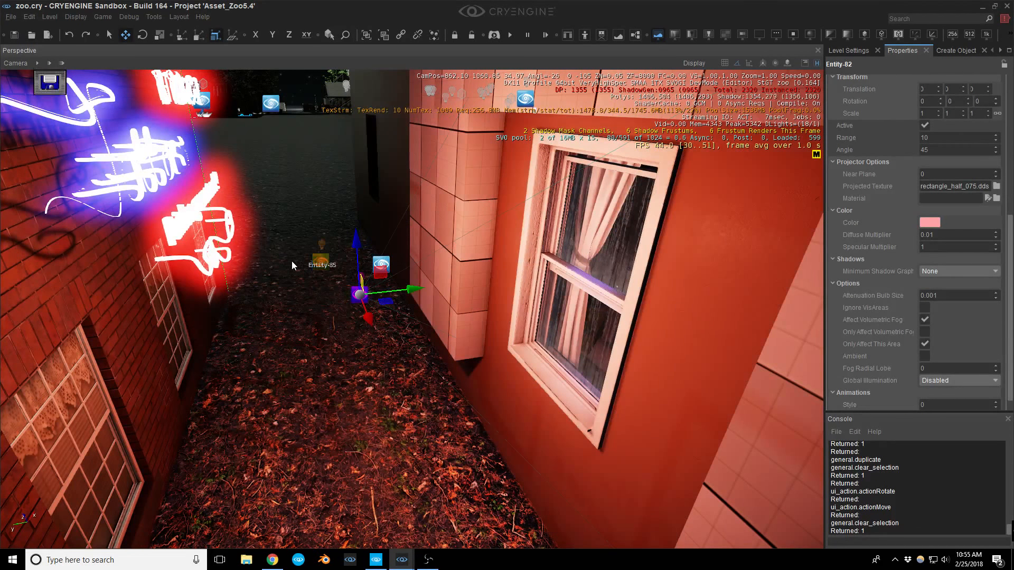
left_click(385, 263)
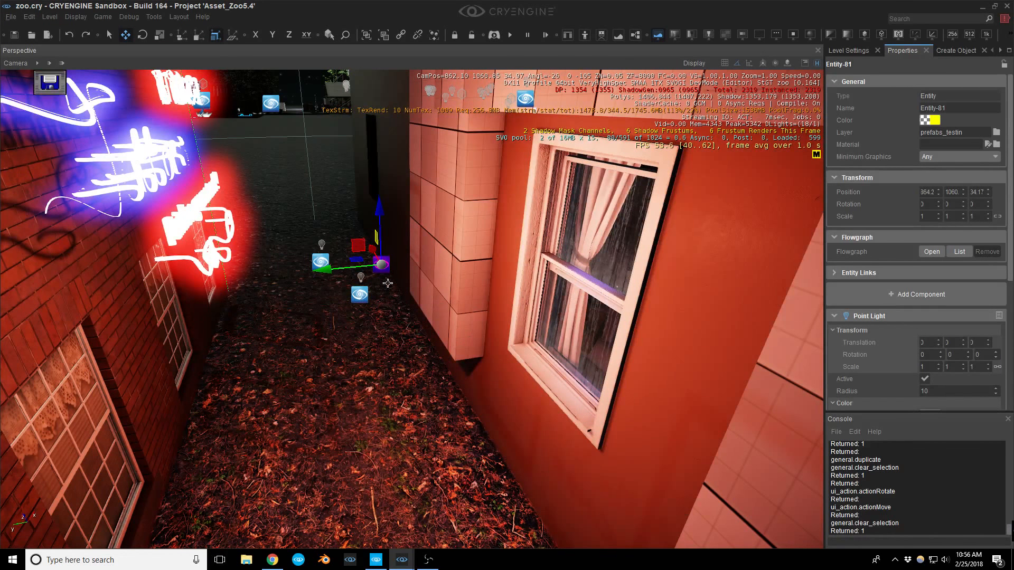
mouse_move(724, 214)
right_mouse_down()
mouse_move(721, 202)
mouse_move(734, 203)
right_mouse_up()
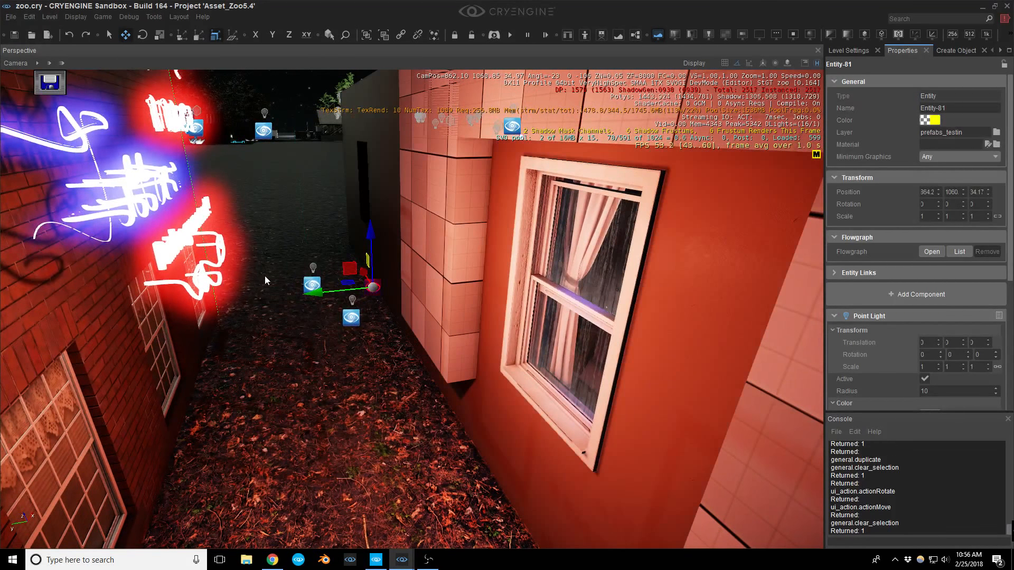
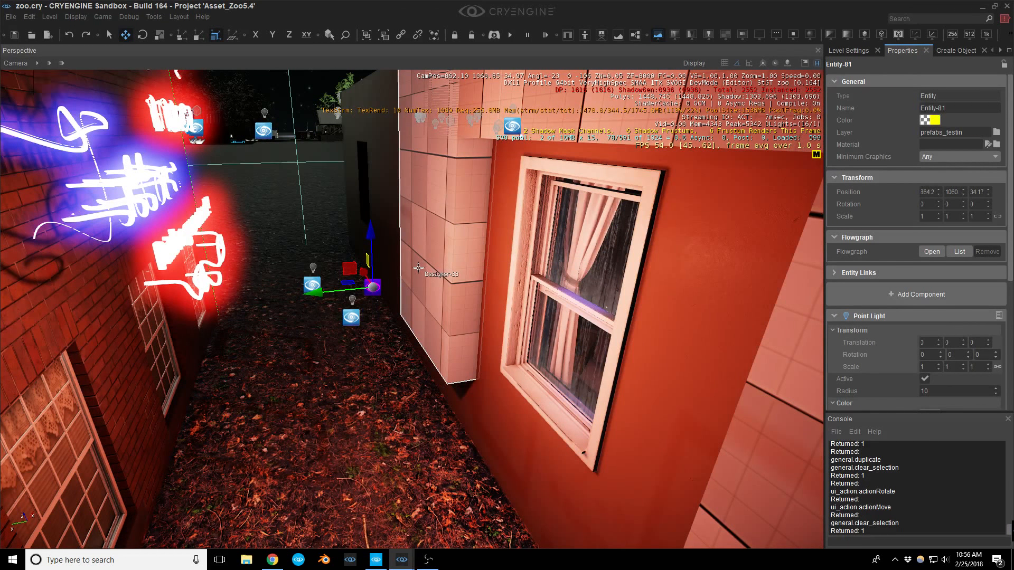
scroll(922, 344, "down", 6)
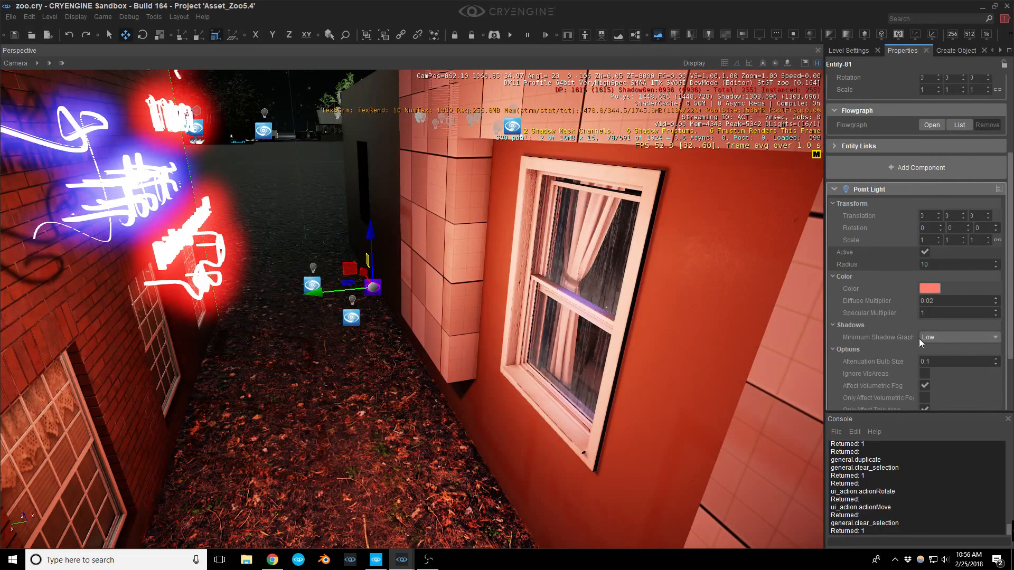
Return to the bedroom and examine how the red light and shadows fall on the floor and bed.
right_click_drag(602, 317, 416, 282)
key("shift+w")
key("w")
key("s")
key("a")
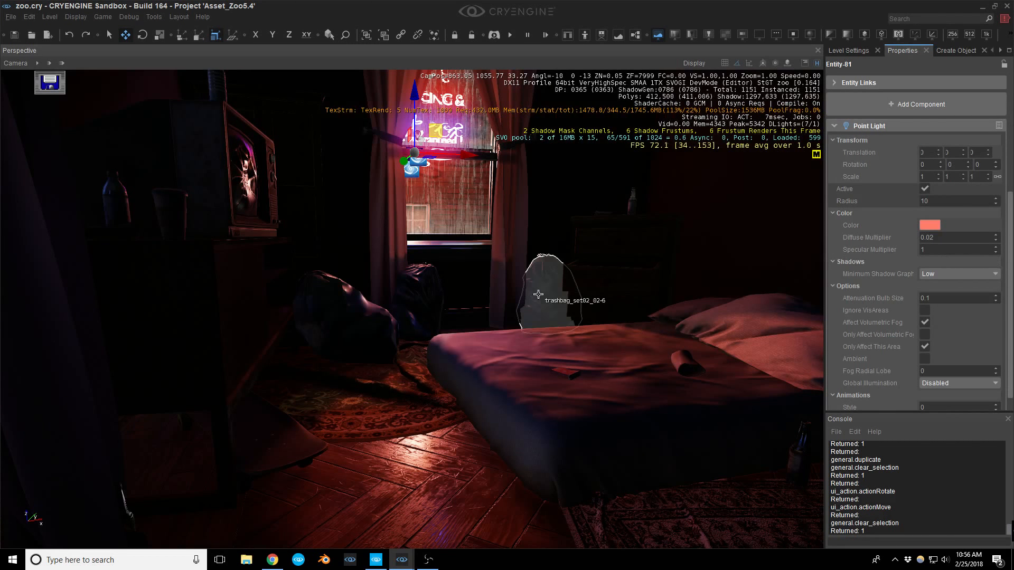
Set the specular multiplier of the shadowless red point light in the alley to 0.2, judging the effect from the bedroom.
key("w")
right_click_drag(505, 296, 466, 272)
key("s")
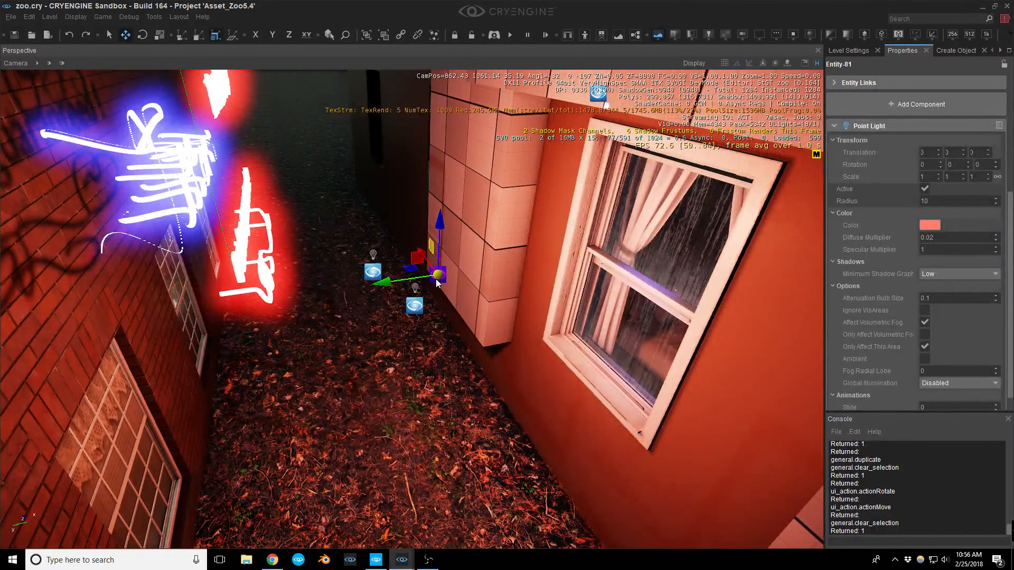
left_click_drag(442, 284, 376, 271, "shift")
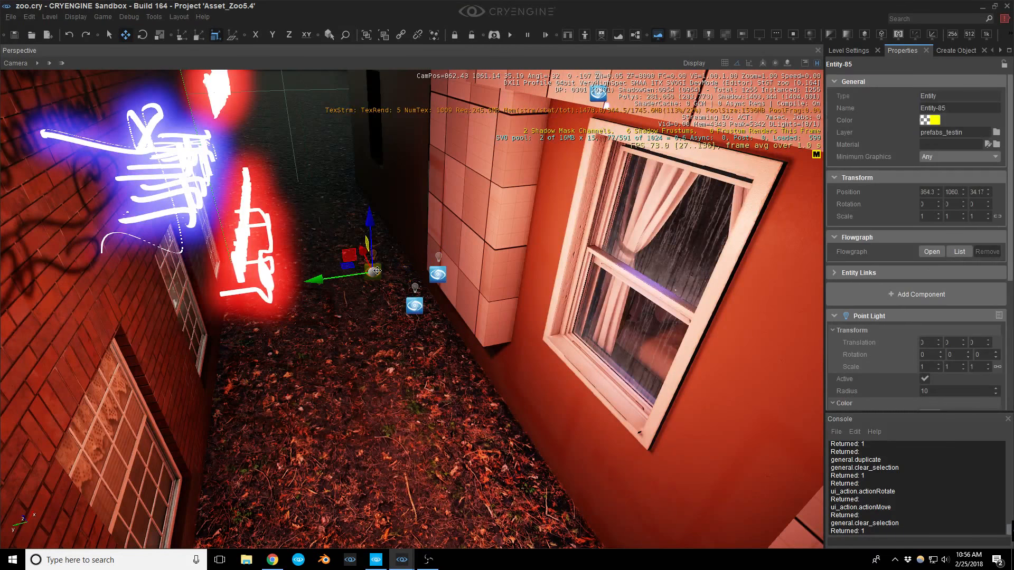
scroll(898, 274, "down", 5)
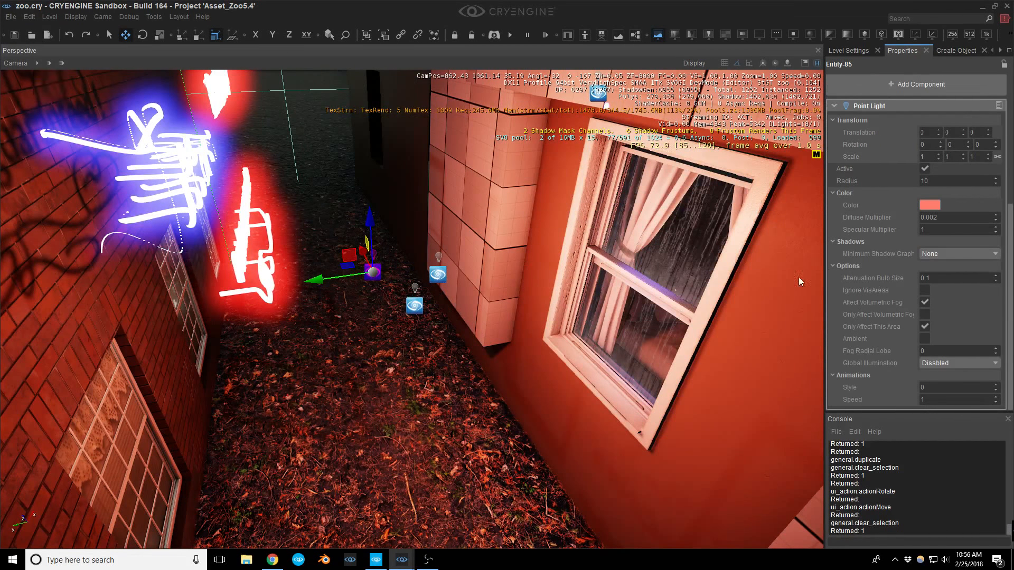
right_click_drag(663, 308, 549, 277)
key("w")
key("s")
key("s")
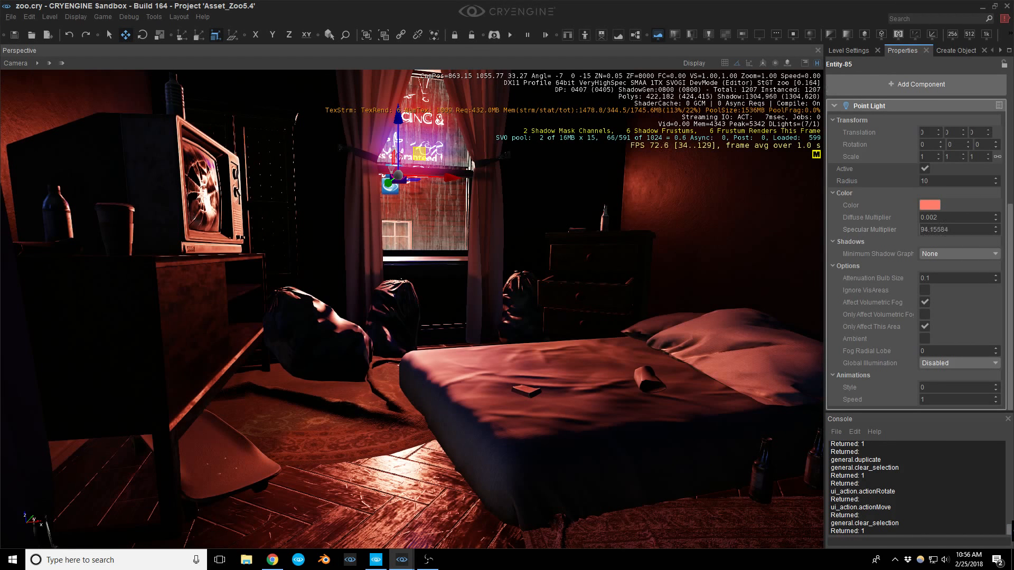
left_click_drag(974, 230, 920, 230)
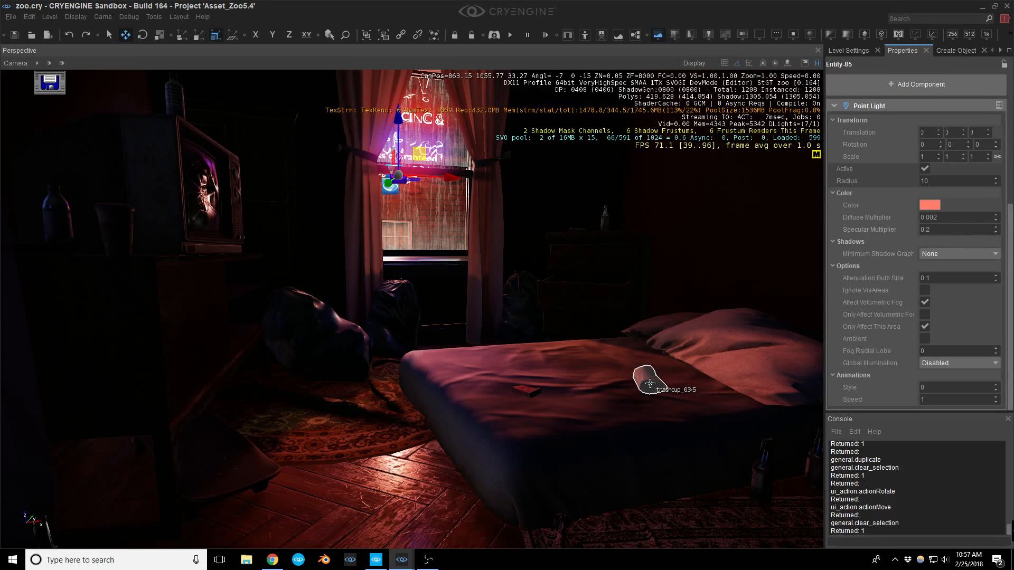
Reposition the trash cup and the crushed cigarette pack on the bed's surface, and clear the selection.
left_click(650, 383)
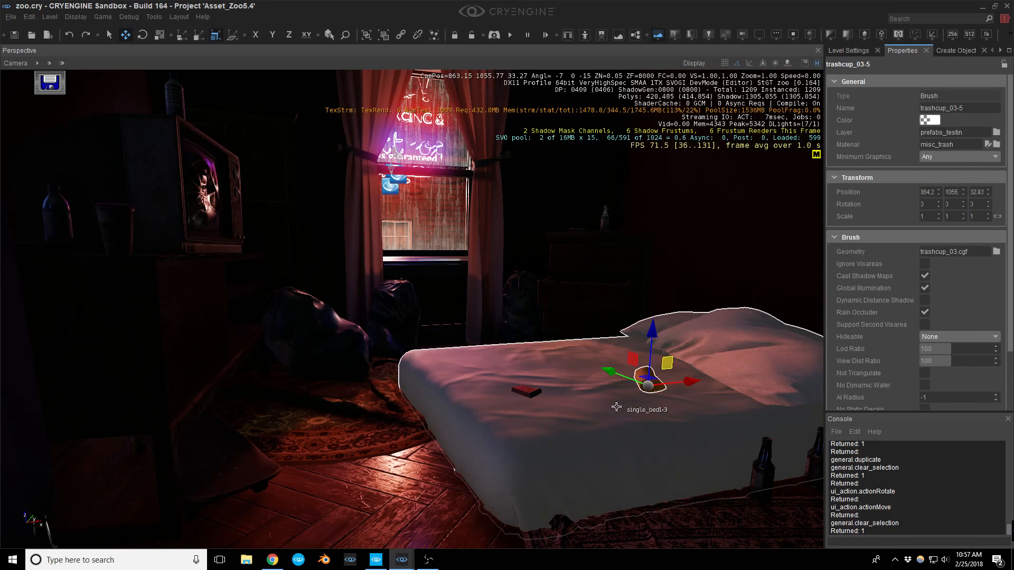
left_click(614, 394, "ctrl+shift")
left_click(528, 392)
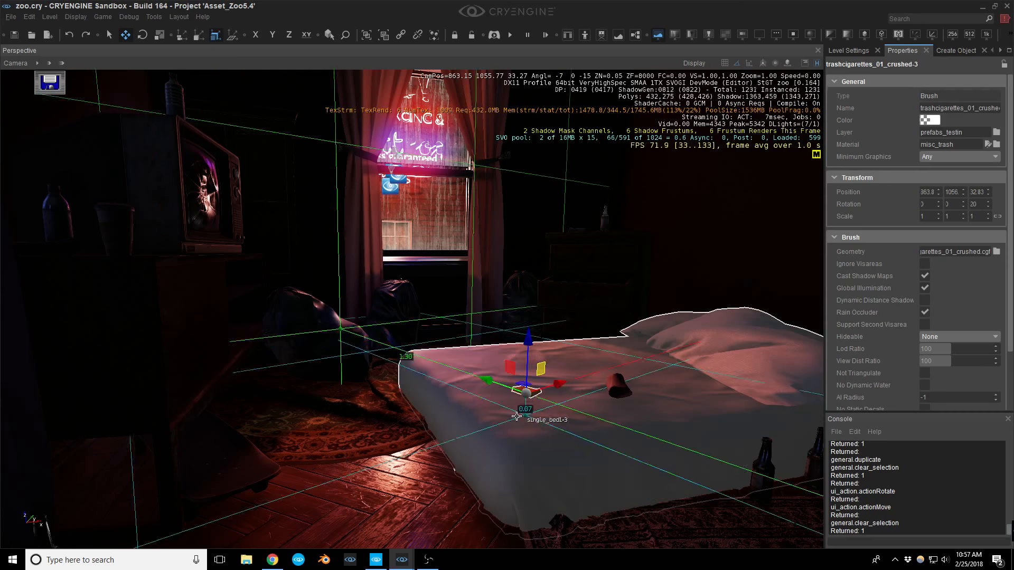
left_click(520, 420, "ctrl+shift")
right_click_drag(562, 382, 574, 397)
key("Escape")
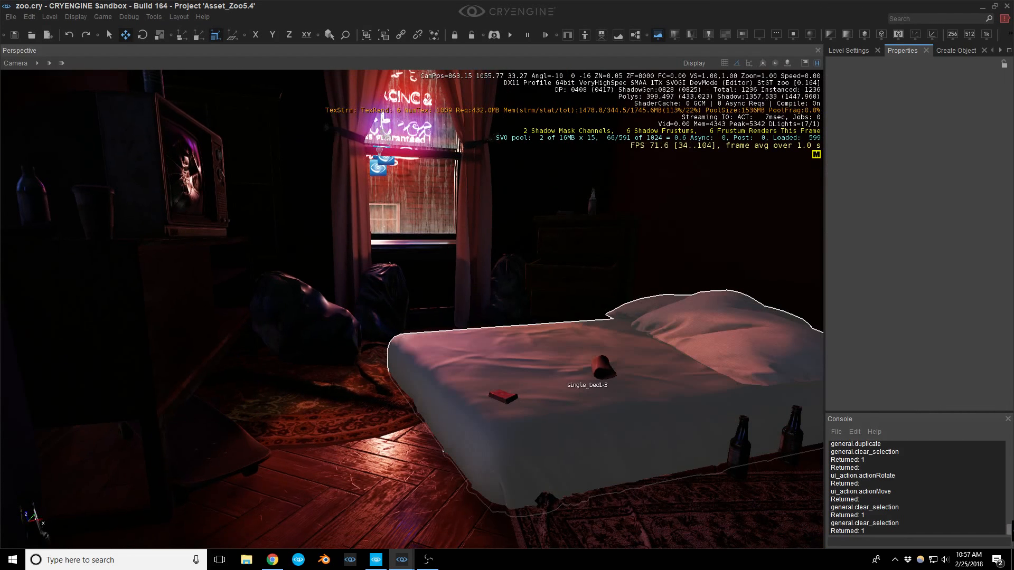
Examine the lighting on the bed, floor and curtained window from several viewpoints beside the TV.
middle_click_drag(565, 382, 604, 414)
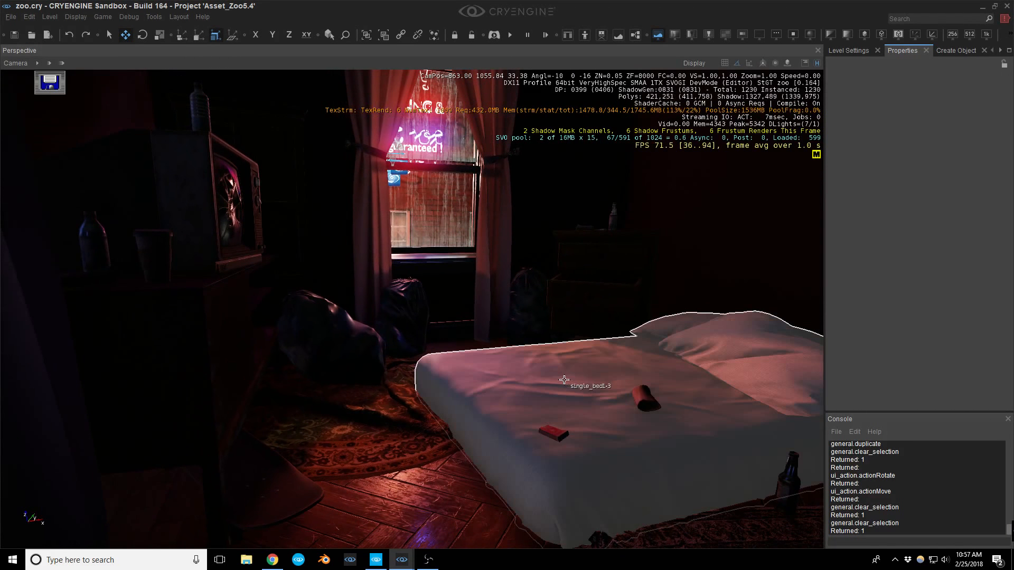
right_click_drag(567, 382, 557, 363)
middle_click_drag(566, 382, 567, 354)
right_click_drag(566, 382, 562, 372)
left_click(427, 227)
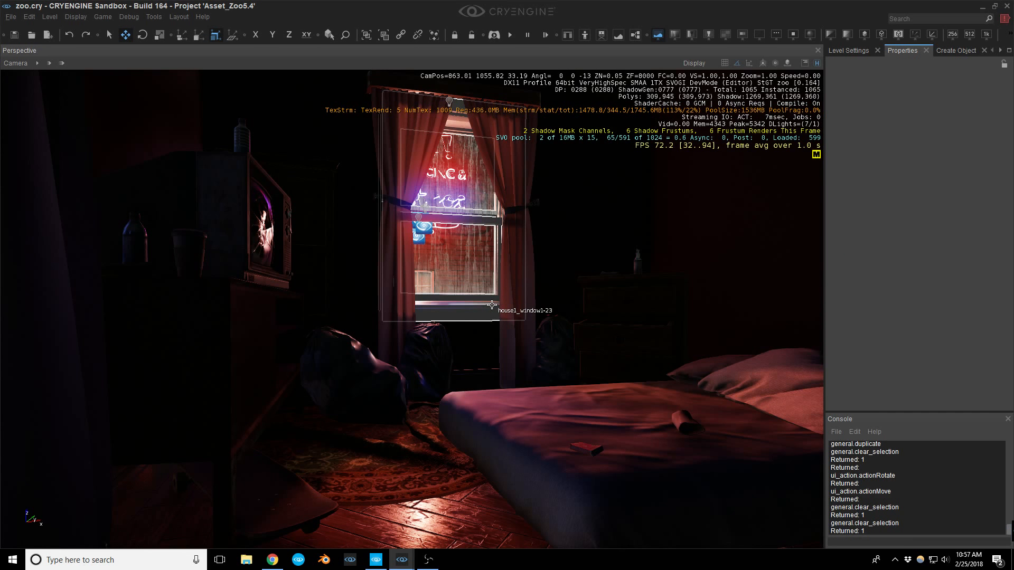
key("ctrl+s")
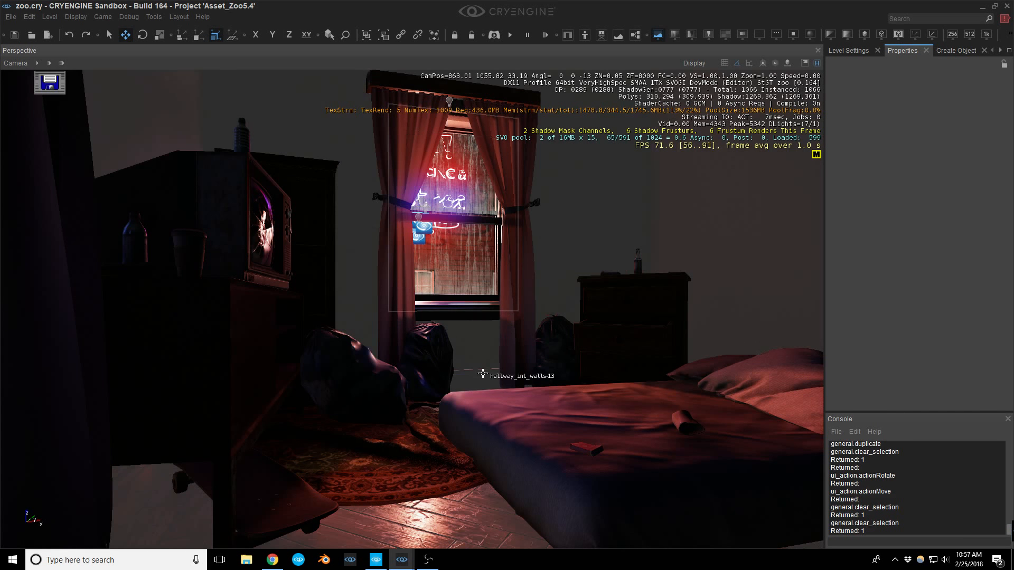
mouse_move(476, 378)
middle_mouse_down()
mouse_move(476, 407)
mouse_move(477, 375)
middle_mouse_up()
right_click_drag(478, 375, 478, 407)
middle_click_drag(475, 375, 508, 354)
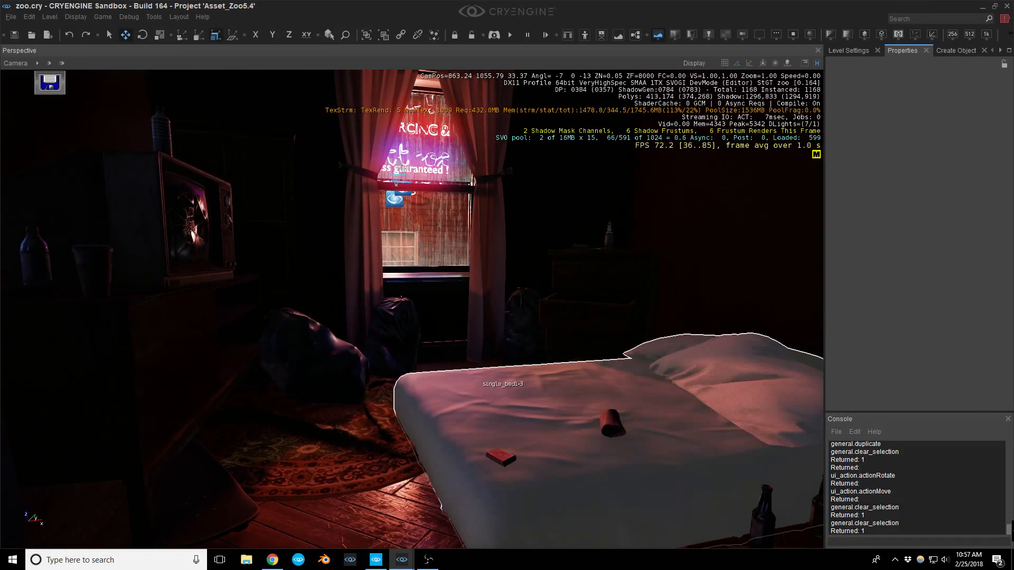
key("w")
right_click_drag(499, 365, 502, 388)
key("d")
key("a")
key("s")
key("w")
middle_click_drag(502, 388, 504, 405)
right_click_drag(504, 405, 502, 400)
key("w")
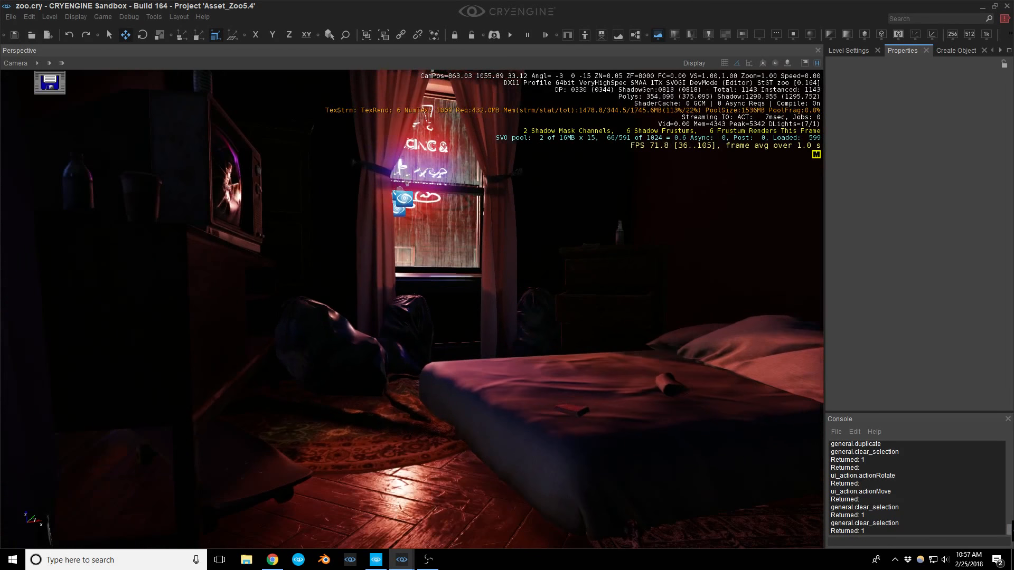
middle_click_drag(502, 400, 501, 391)
right_click_drag(471, 374, 464, 360)
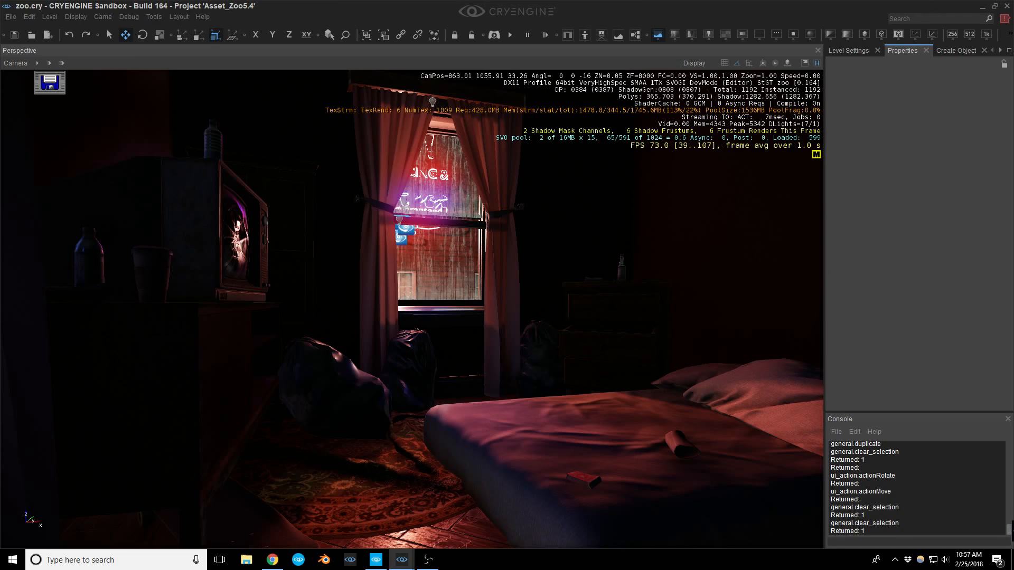
key("ctrl+s")
Hide the viewport helpers and frame a clean view of the bed, TV and neon-lit window.
right_click_drag(412, 309, 446, 373)
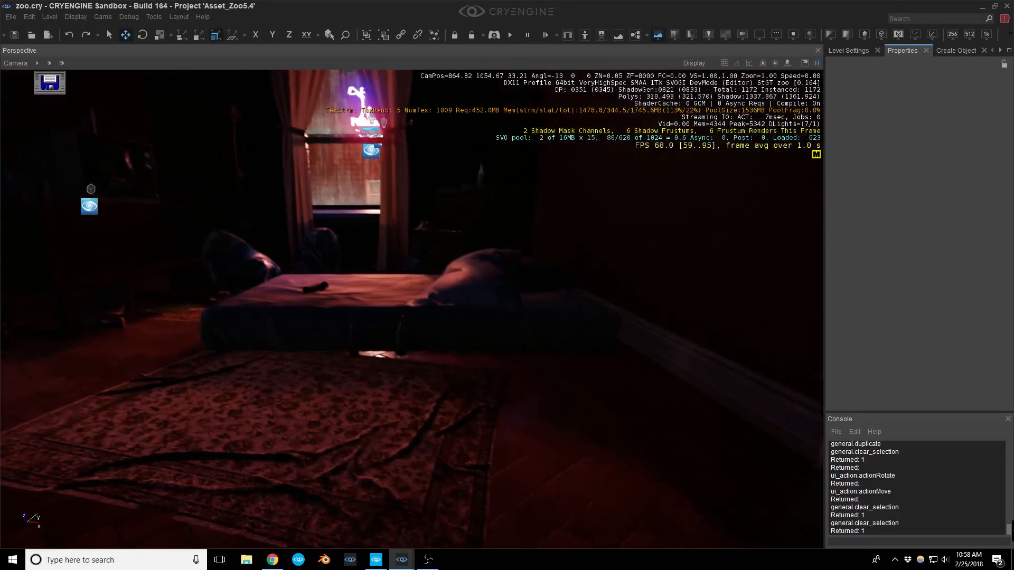
key("shift+space")
right_click_drag(602, 448, 566, 441)
key("a")
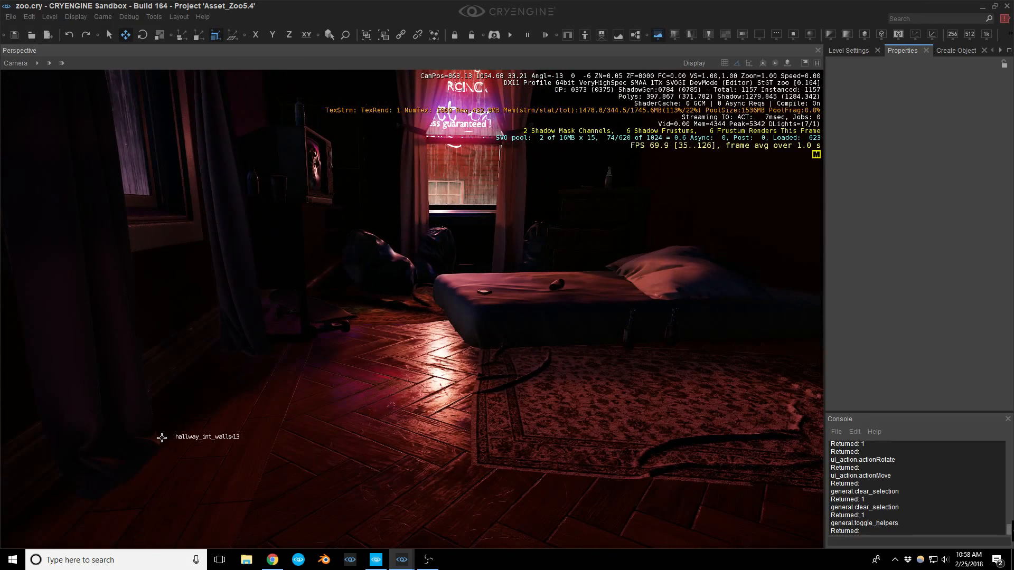
right_click_drag(317, 387, 338, 353)
key("w")
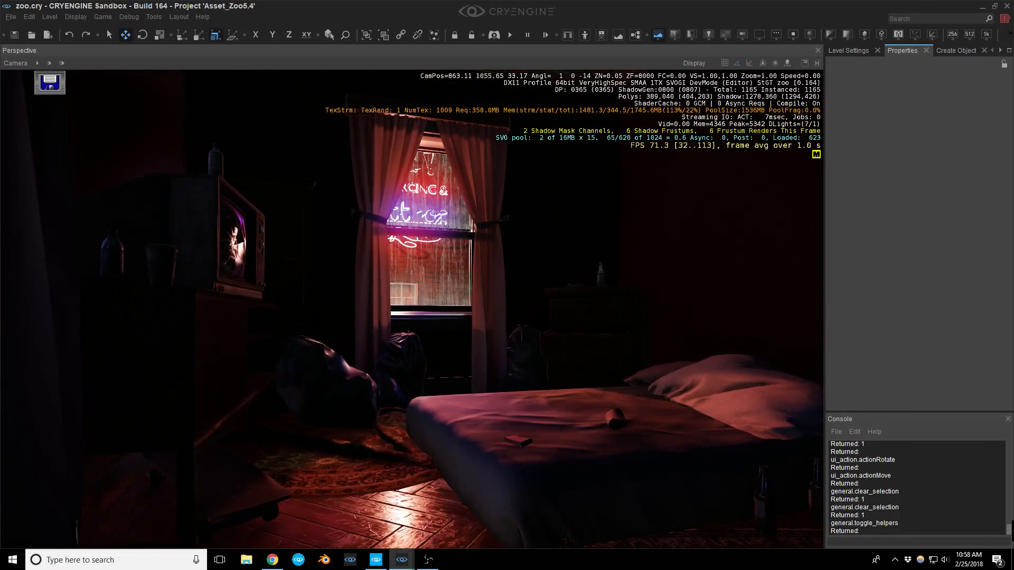
key("w")
key("a")
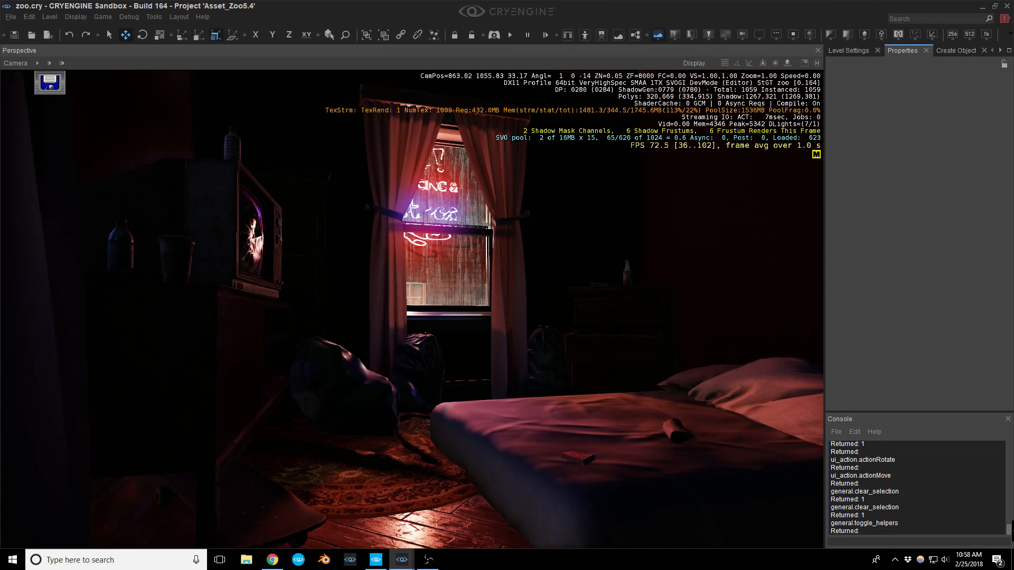
right_click_drag(338, 352, 337, 351)
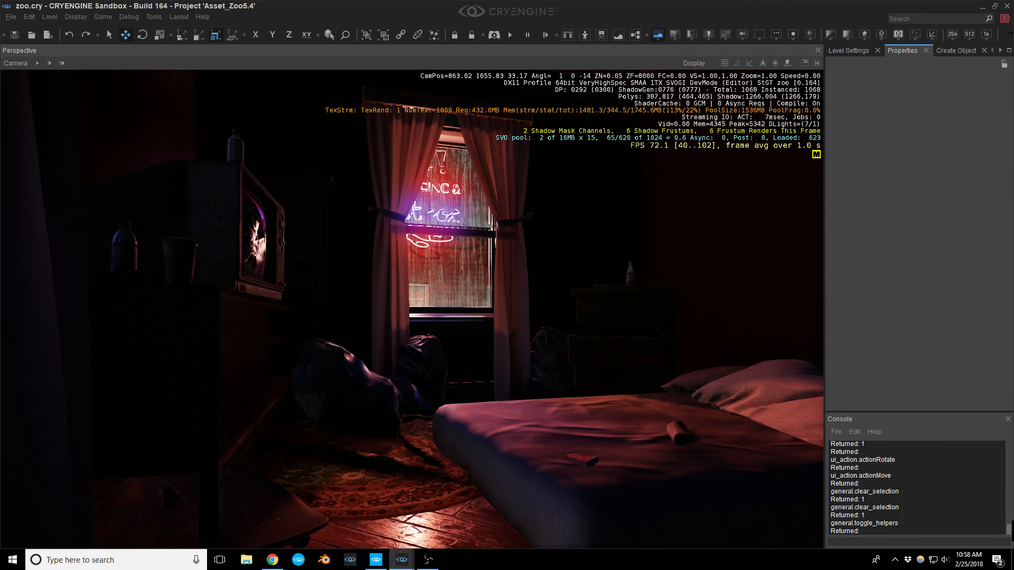
key("ctrl+s")
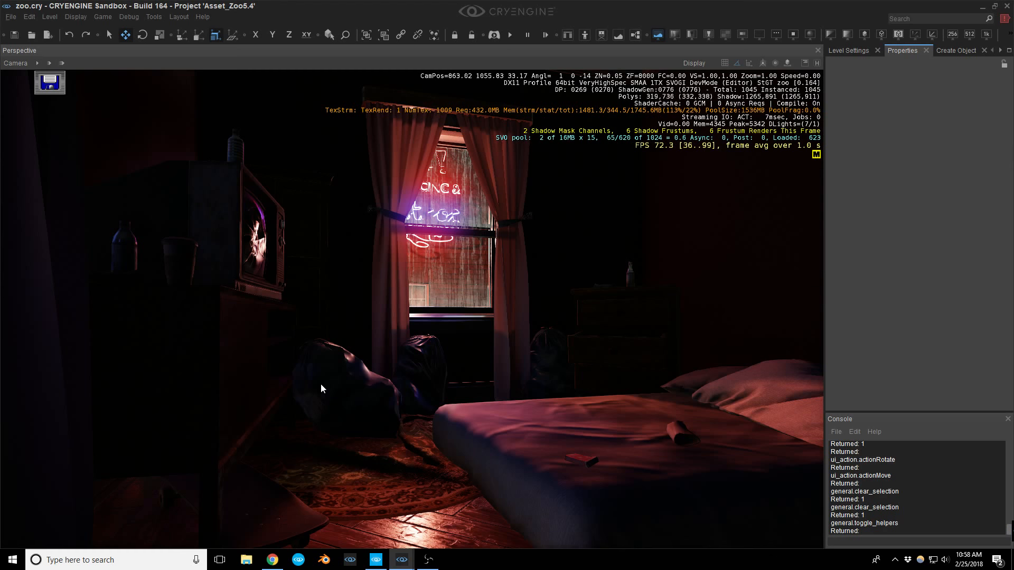